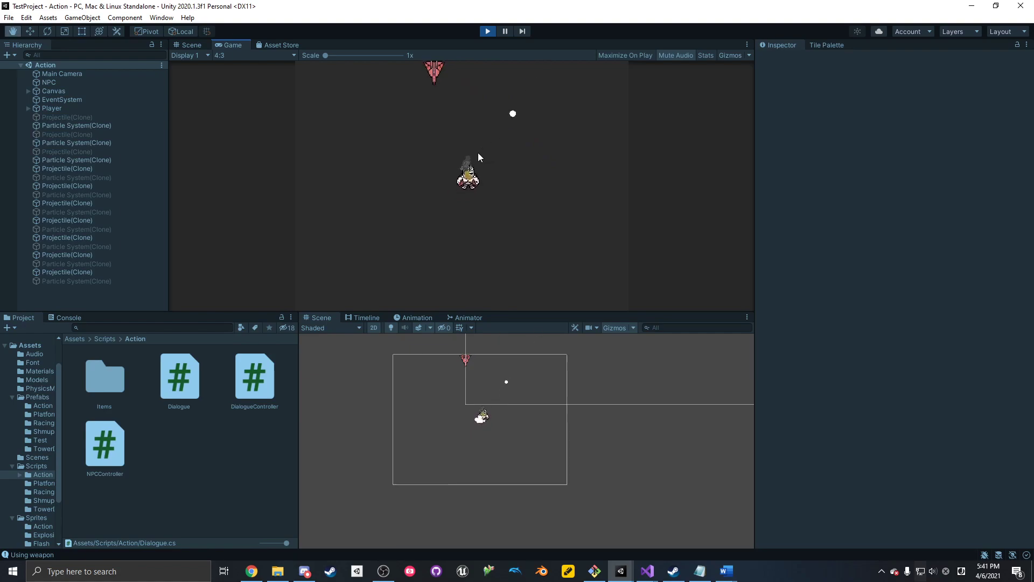
- Play-test moving the player and firing the weapon in different directions, and stop the game
{"action": "left_click", "coordinate": [426, 157]}
{"action": "left_click", "coordinate": [405, 164]}
{"action": "key", "text": "w"}
{"action": "left_click", "coordinate": [405, 163]}
{"action": "key", "text": "w"}
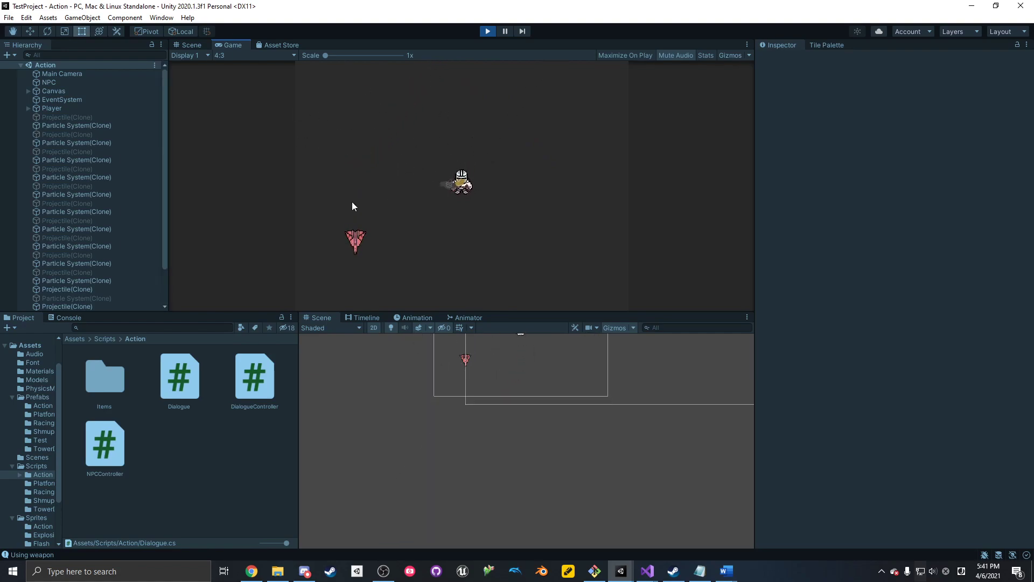
{"action": "key", "text": "a"}
{"action": "key", "text": "s"}
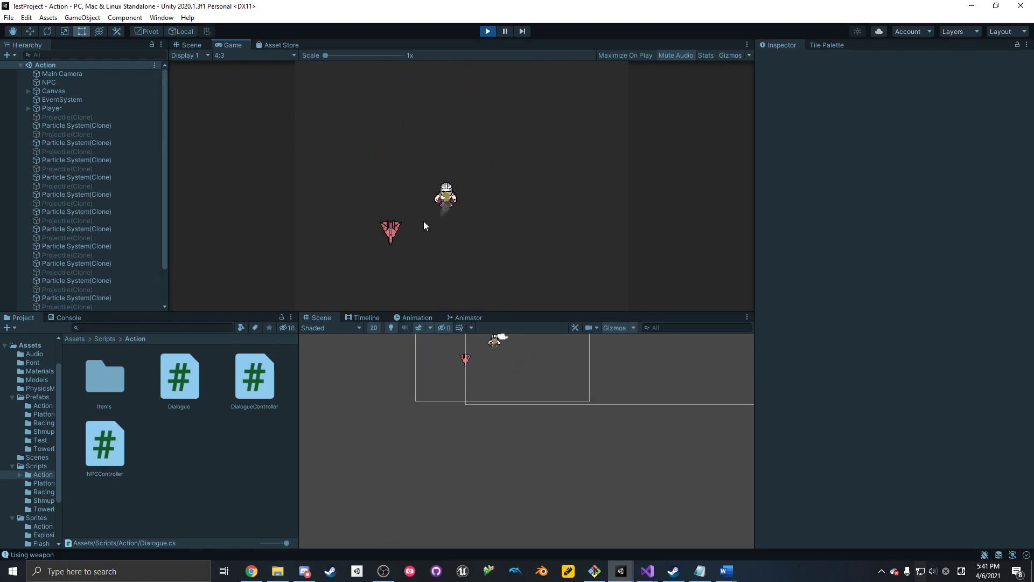
{"action": "left_click", "coordinate": [425, 212]}
{"action": "left_click", "coordinate": [520, 302]}
{"action": "left_click", "coordinate": [520, 302]}
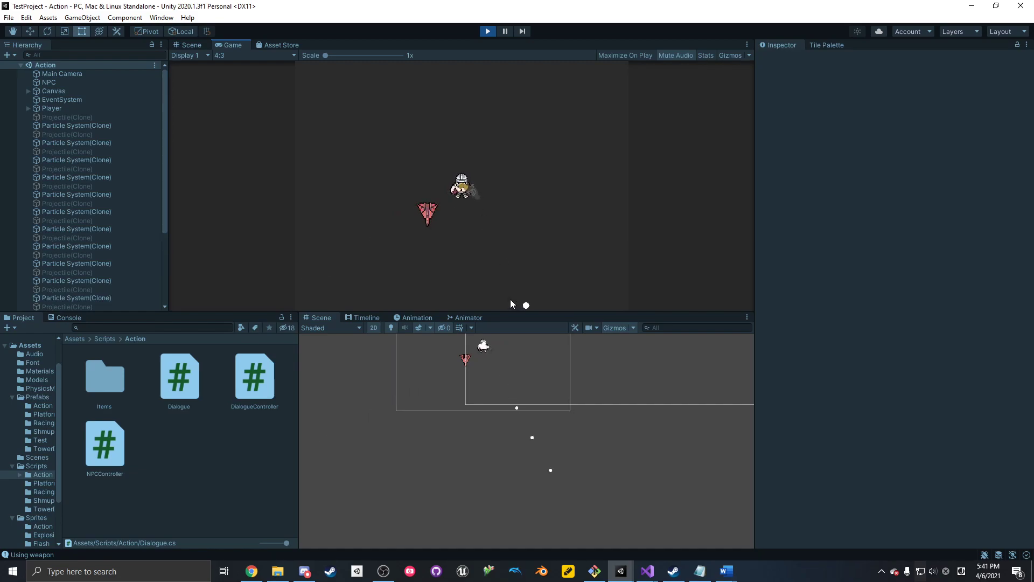
{"action": "left_click", "coordinate": [434, 213]}
{"action": "left_click", "coordinate": [527, 302]}
{"action": "left_click", "coordinate": [528, 302]}
{"action": "key", "text": "s"}
{"action": "key", "text": "a"}
{"action": "left_click", "coordinate": [486, 31]}
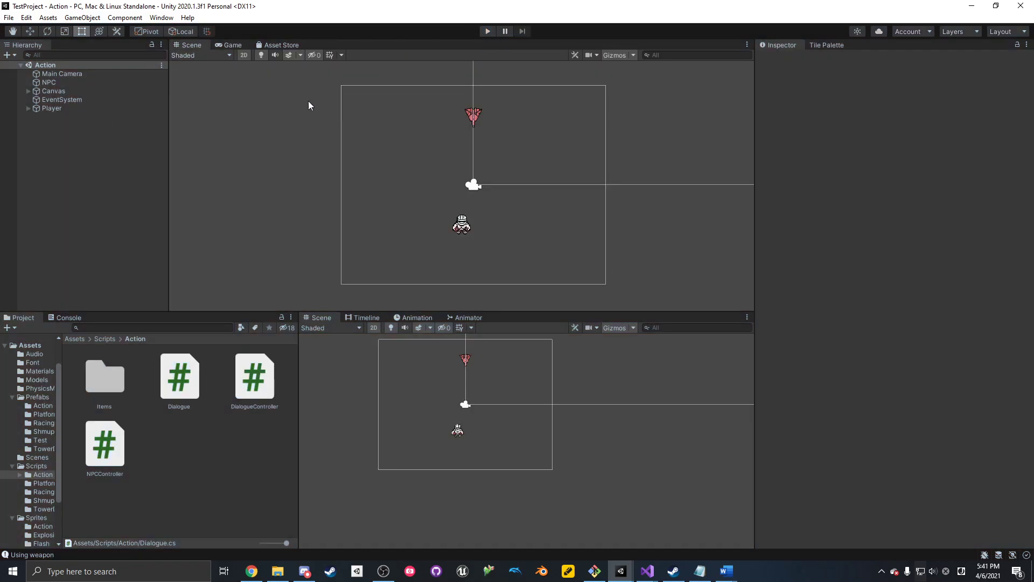
- Inspect the Player's Inventory child object and locate the prefabs assigned as its first and second items
{"action": "left_click", "coordinate": [56, 108]}
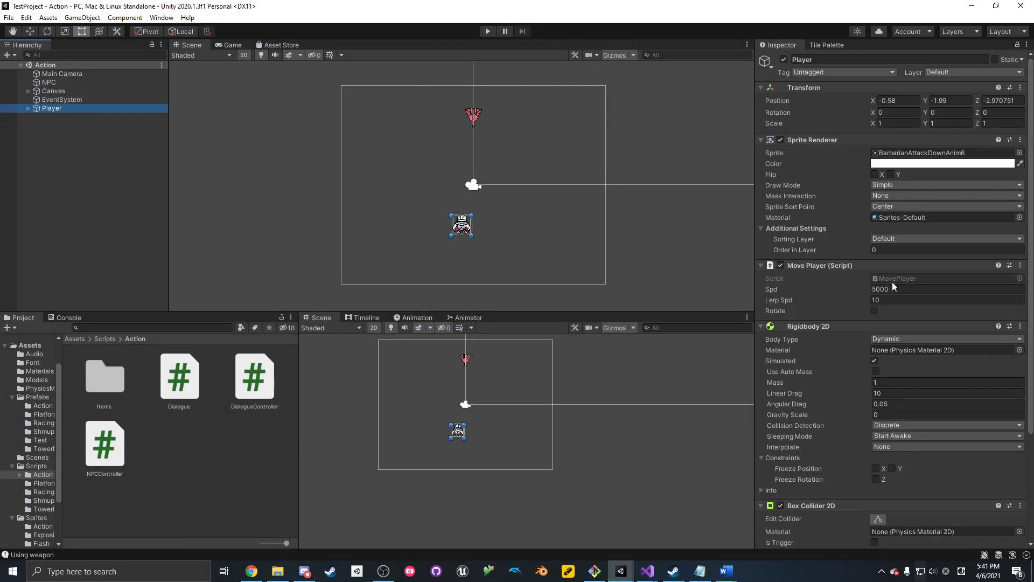
{"action": "left_click", "coordinate": [28, 109]}
{"action": "left_click", "coordinate": [51, 117]}
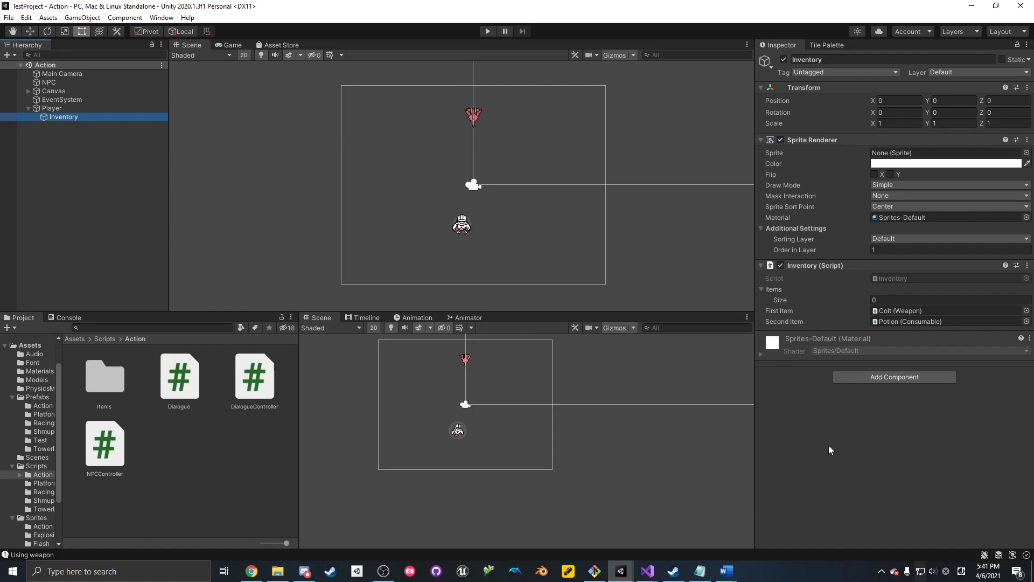
{"action": "left_click", "coordinate": [897, 309]}
{"action": "left_click", "coordinate": [903, 318]}
{"action": "left_click", "coordinate": [900, 312]}
{"action": "left_click", "coordinate": [901, 321]}
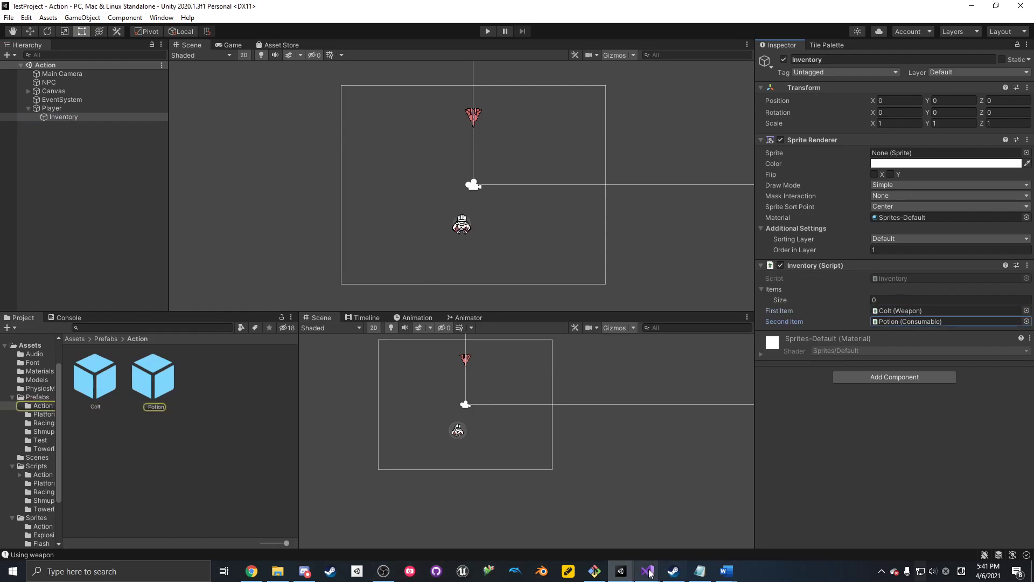
- Switch to the TestProject code in Visual Studio, review the input checks in Inventory.cs's Update method, and return to Unity
{"action": "mouse_move", "coordinate": [646, 570]}
{"action": "left_click", "coordinate": [708, 521]}
{"action": "scroll", "coordinate": [234, 183], "scroll_direction": "down", "scroll_amount": 9}
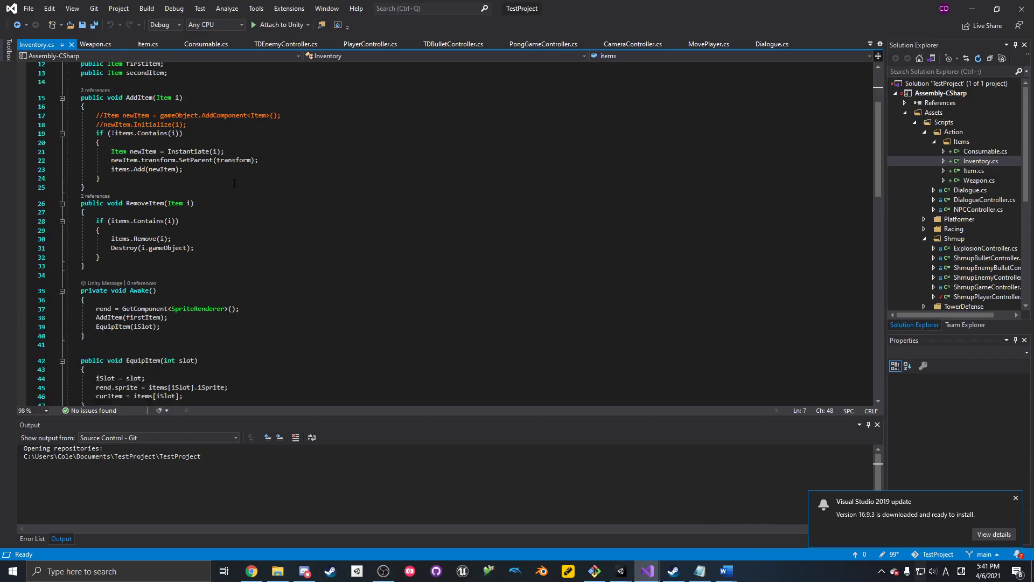
{"action": "scroll", "coordinate": [235, 183], "scroll_direction": "down", "scroll_amount": 3}
{"action": "left_click", "coordinate": [244, 257]}
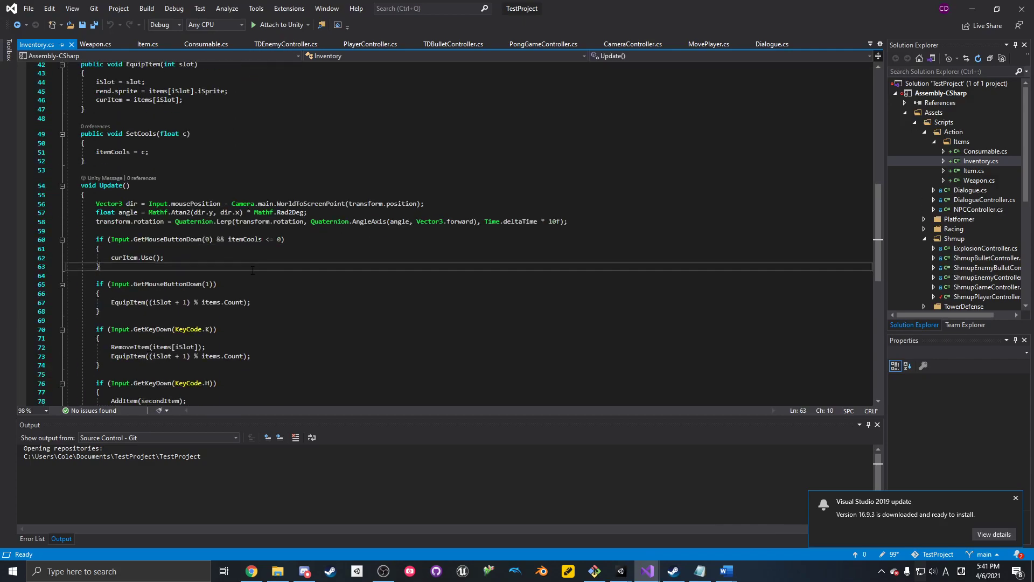
{"action": "scroll", "coordinate": [241, 245], "scroll_direction": "down", "scroll_amount": 4}
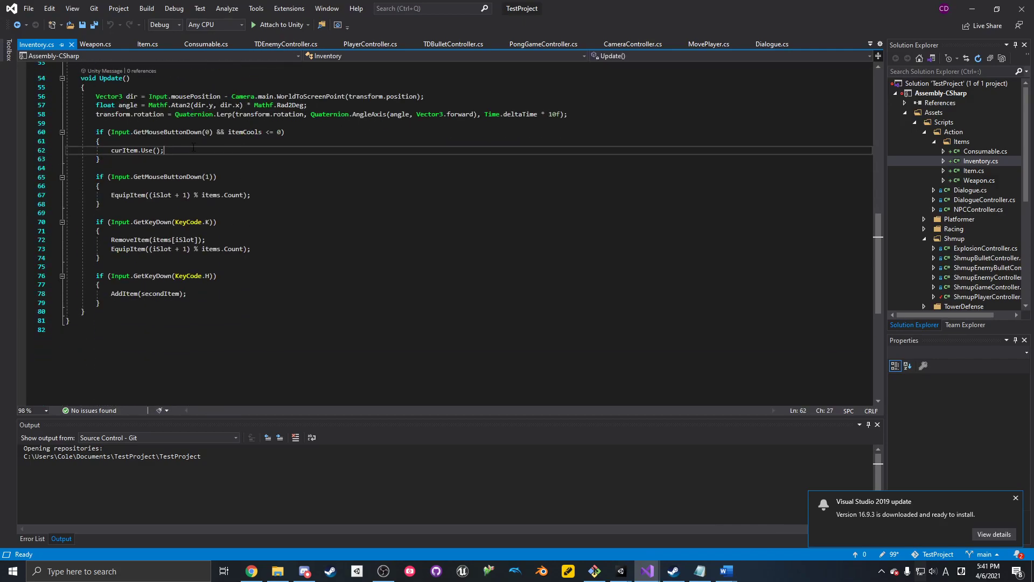
{"action": "double_click", "coordinate": [164, 177]}
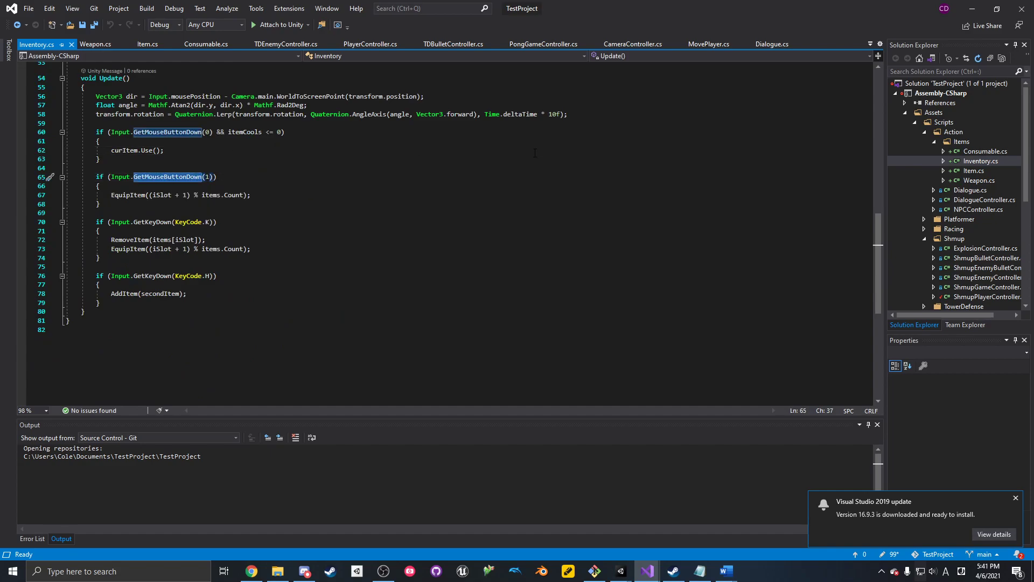
{"action": "left_click_drag", "start_coordinate": [211, 223], "coordinate": [204, 224]}
{"action": "left_click_drag", "start_coordinate": [211, 276], "coordinate": [206, 276]}
{"action": "left_click", "coordinate": [470, 231]}
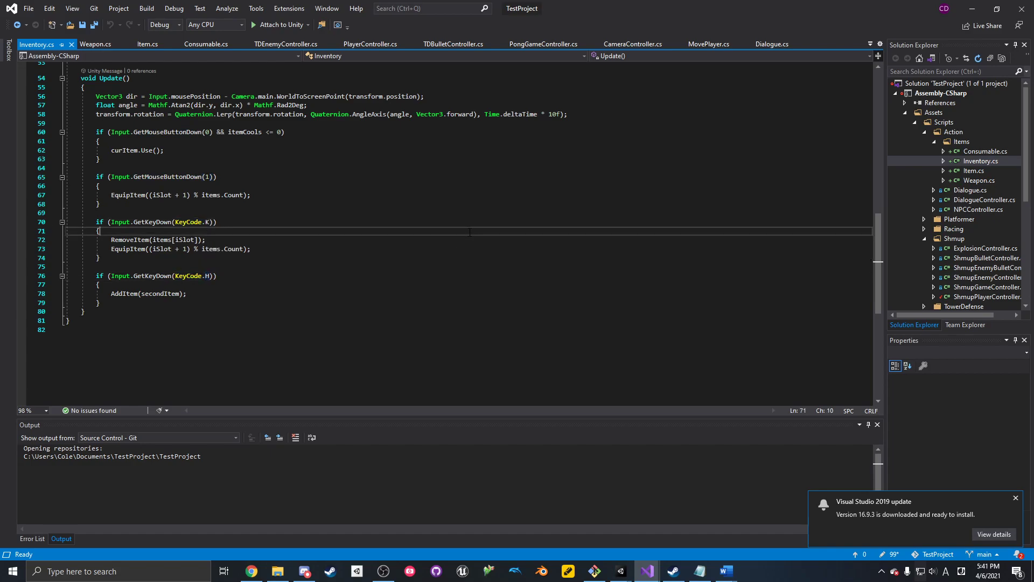
{"action": "left_click", "coordinate": [616, 124]}
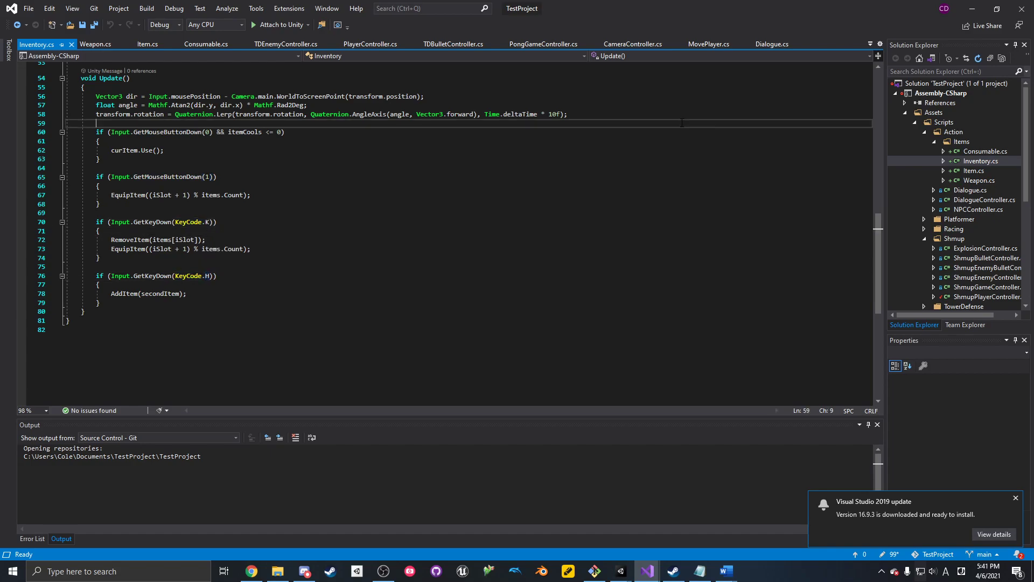
{"action": "left_click", "coordinate": [976, 5]}
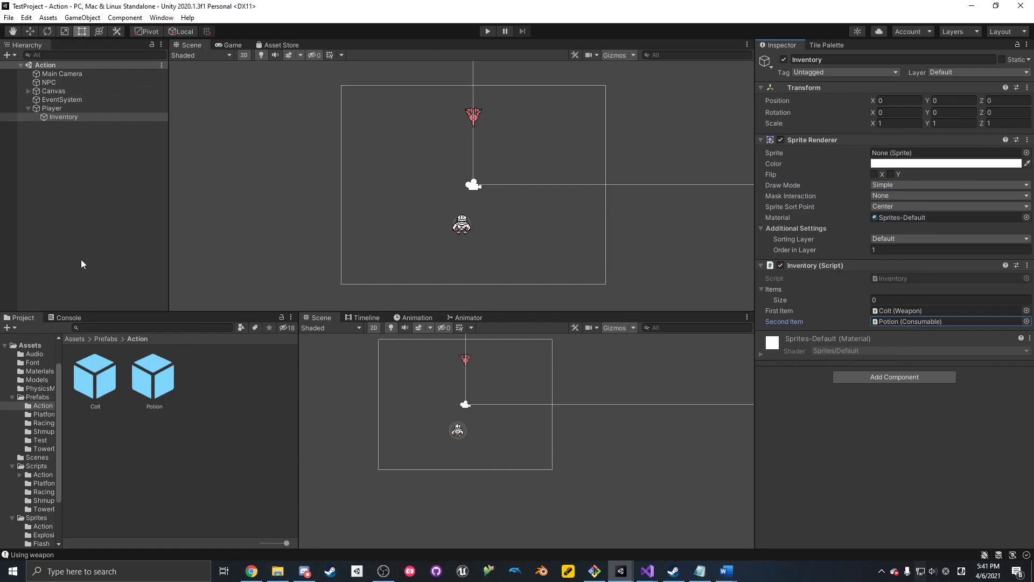
{"action": "left_click", "coordinate": [197, 486]}
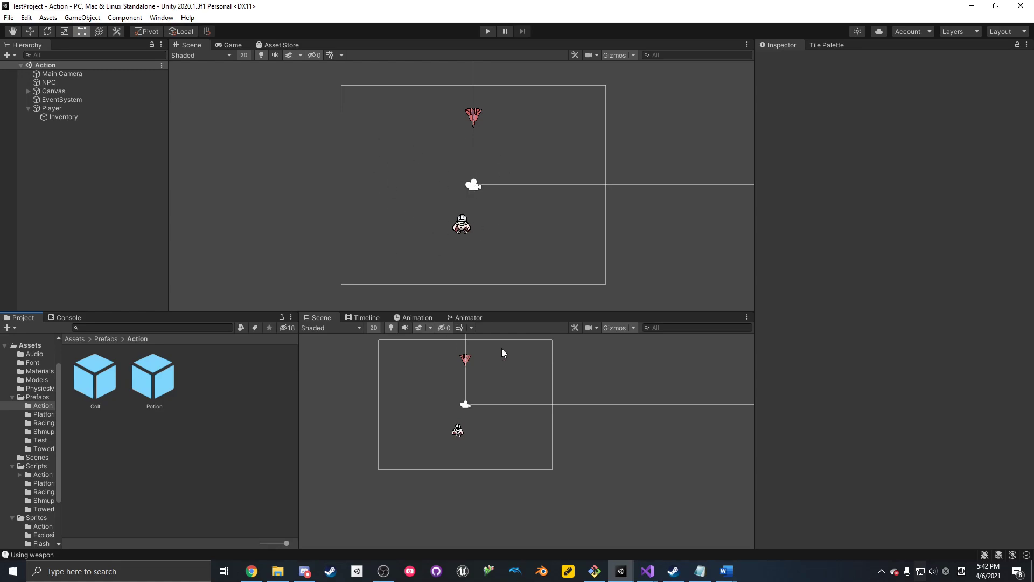
{"action": "left_click", "coordinate": [142, 202]}
{"action": "left_click", "coordinate": [648, 571]}
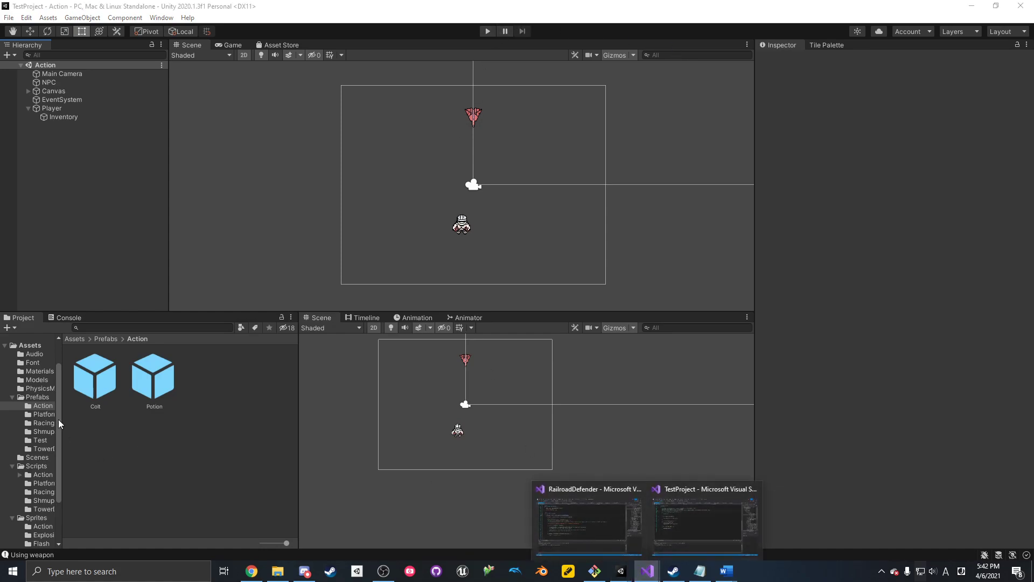
- Create a C# script named Shop in the Scripts/Action/Items folder
{"action": "left_click", "coordinate": [40, 397]}
{"action": "left_click", "coordinate": [41, 474]}
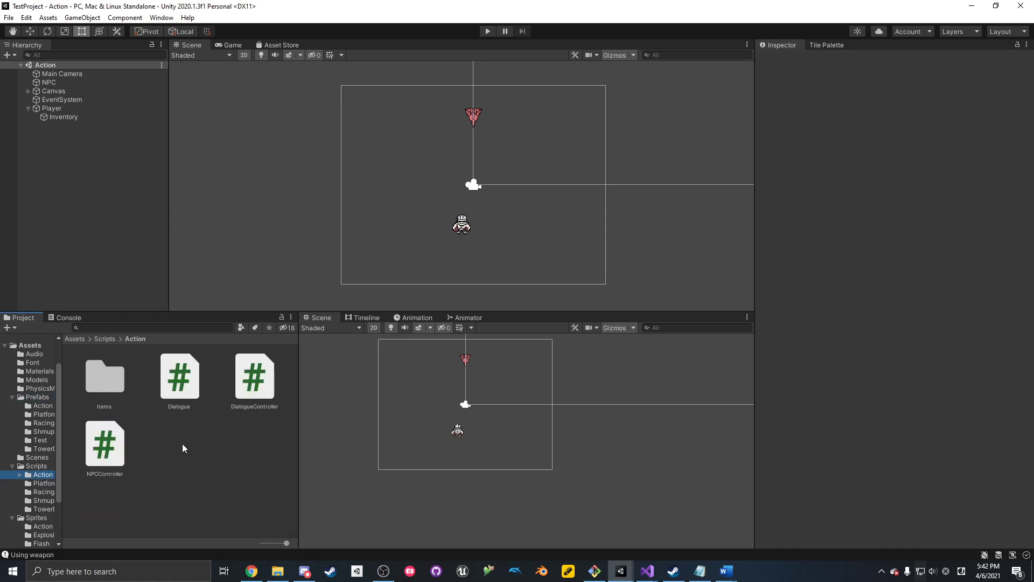
{"action": "double_click", "coordinate": [114, 384]}
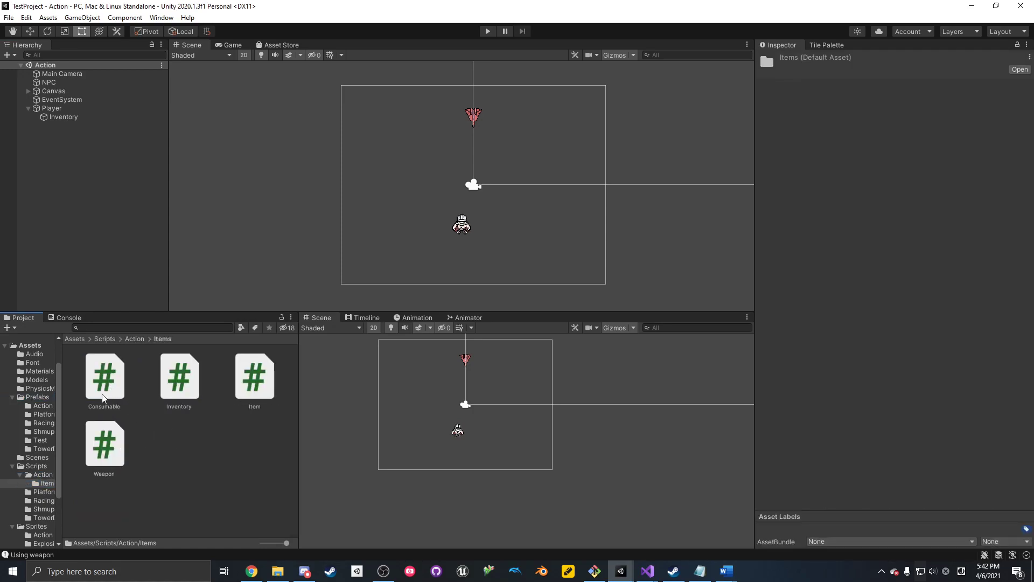
{"action": "right_click", "coordinate": [219, 440]}
{"action": "mouse_move", "coordinate": [323, 156]}
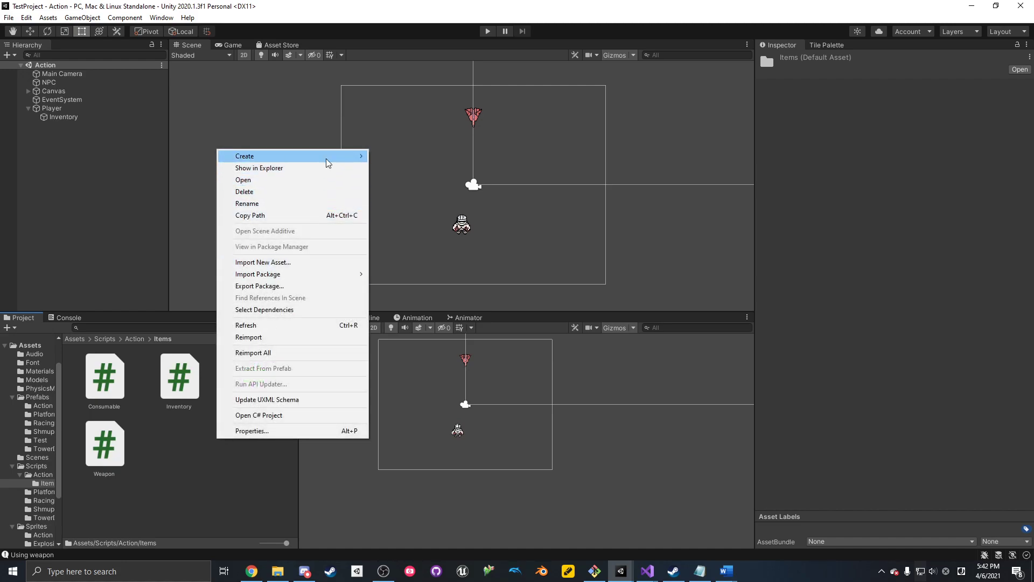
{"action": "left_click", "coordinate": [400, 135]}
{"action": "type", "text": "Shop"}
{"action": "key", "text": "Return"}
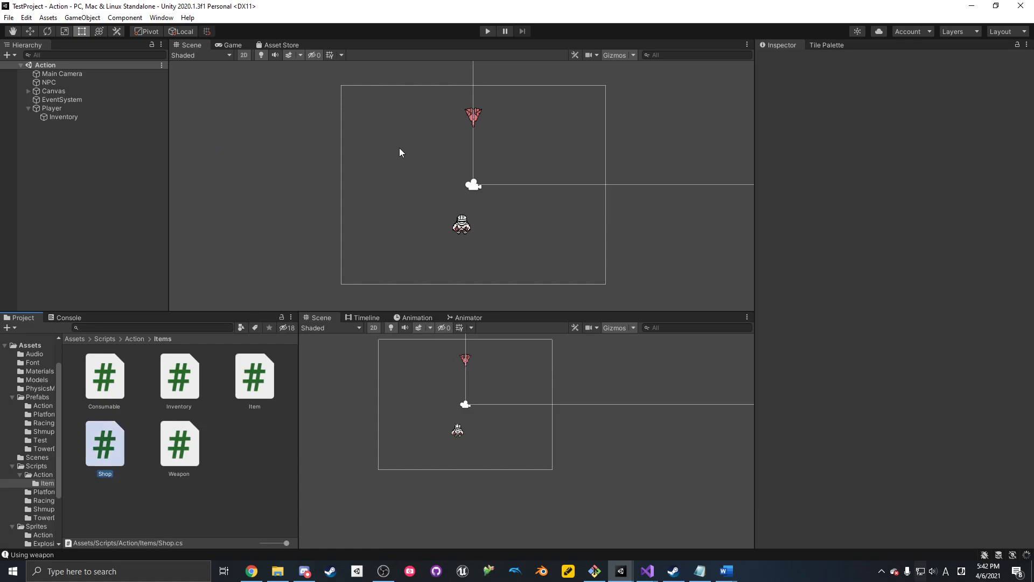
- Switch to the TestProject code in Visual Studio and review Item.cs's fields and its Use and Remove methods
{"action": "key", "text": "alt+Tab"}
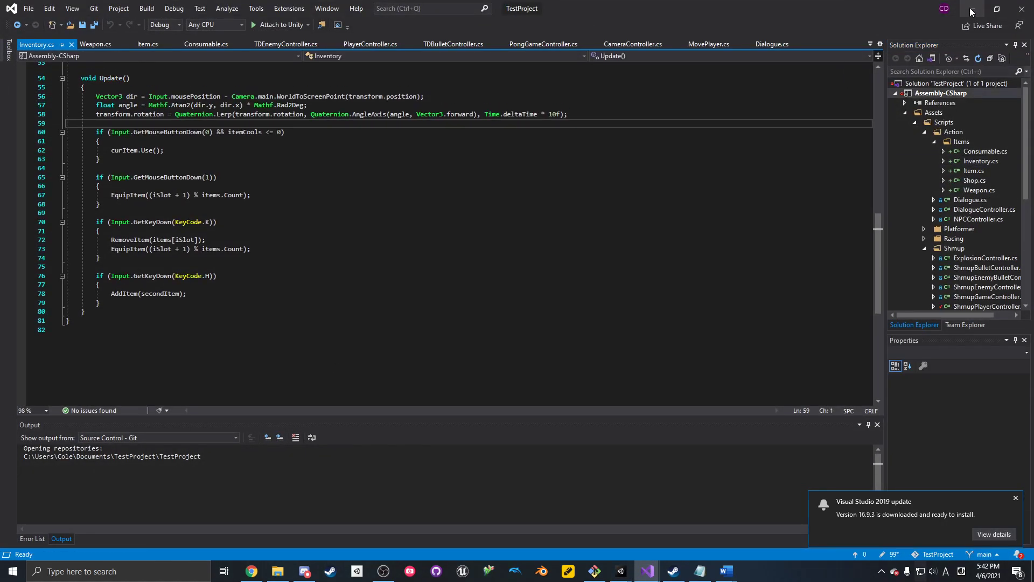
{"action": "left_click", "coordinate": [974, 8]}
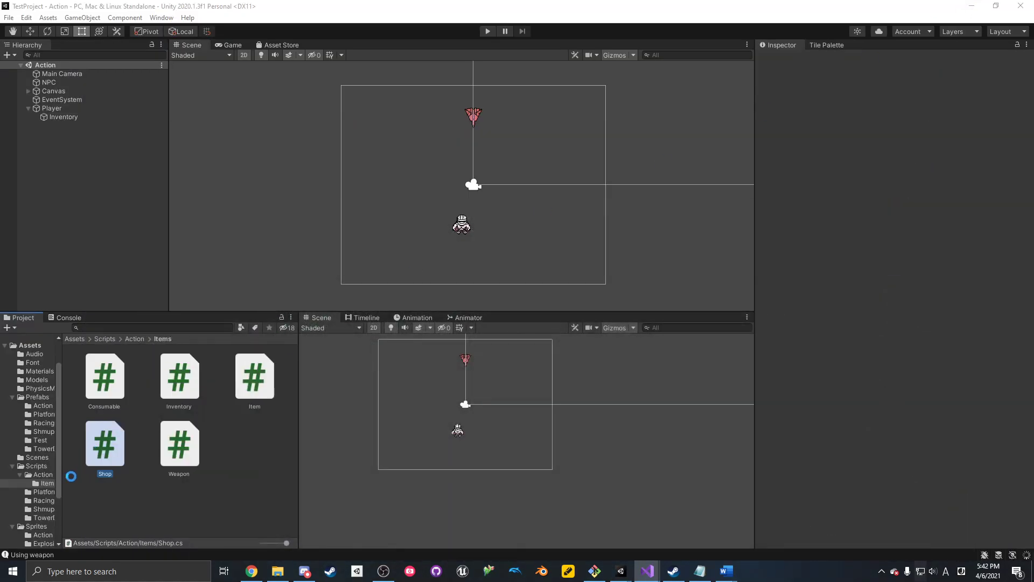
{"action": "mouse_move", "coordinate": [647, 576]}
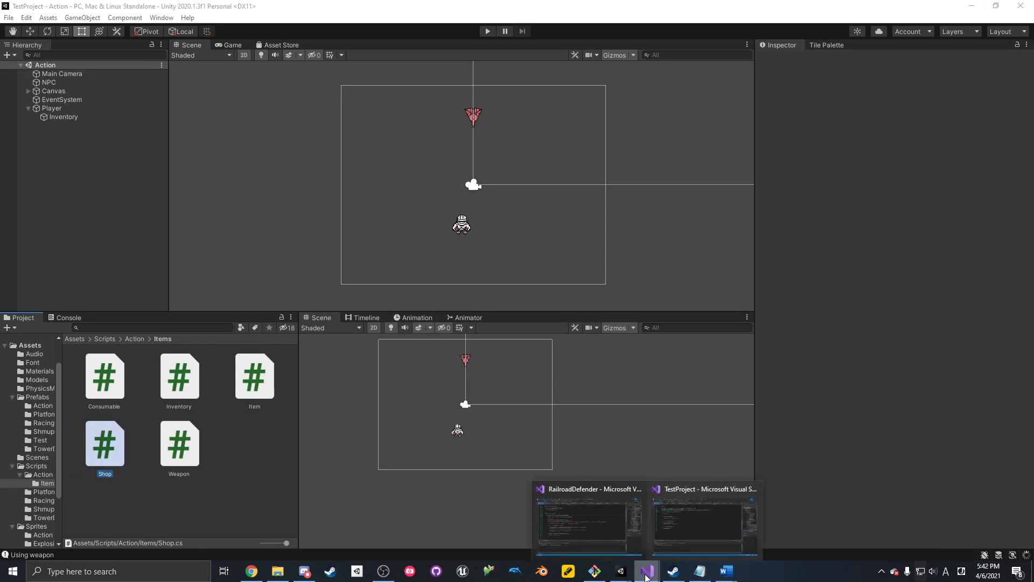
{"action": "left_click", "coordinate": [684, 537]}
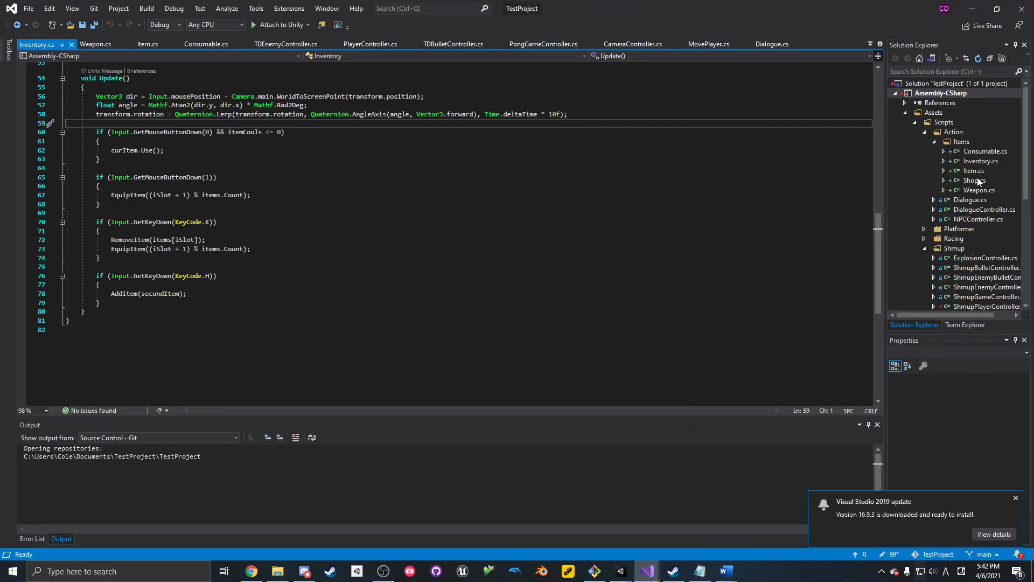
{"action": "double_click", "coordinate": [973, 171]}
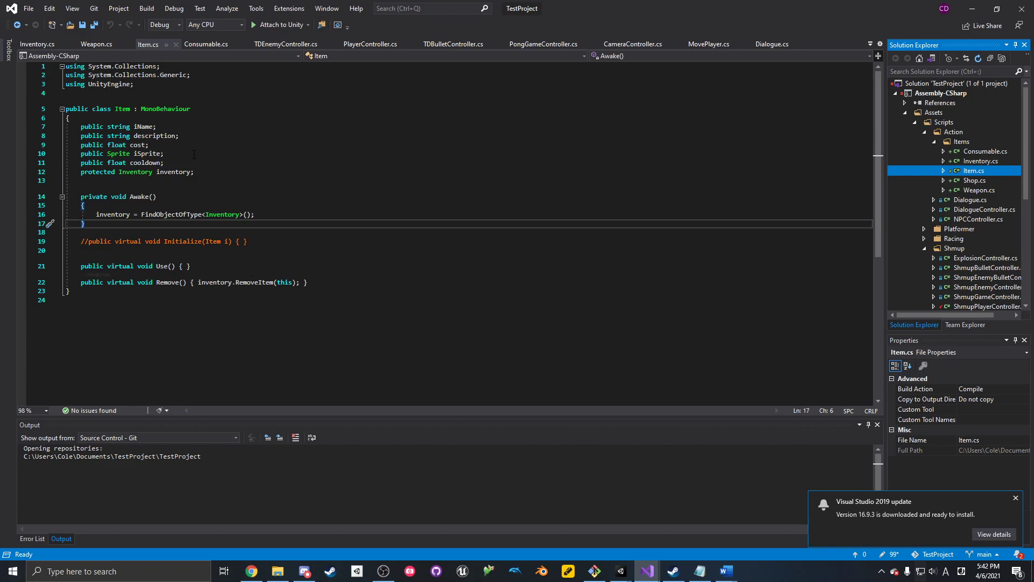
{"action": "left_click_drag", "start_coordinate": [66, 117], "coordinate": [226, 174]}
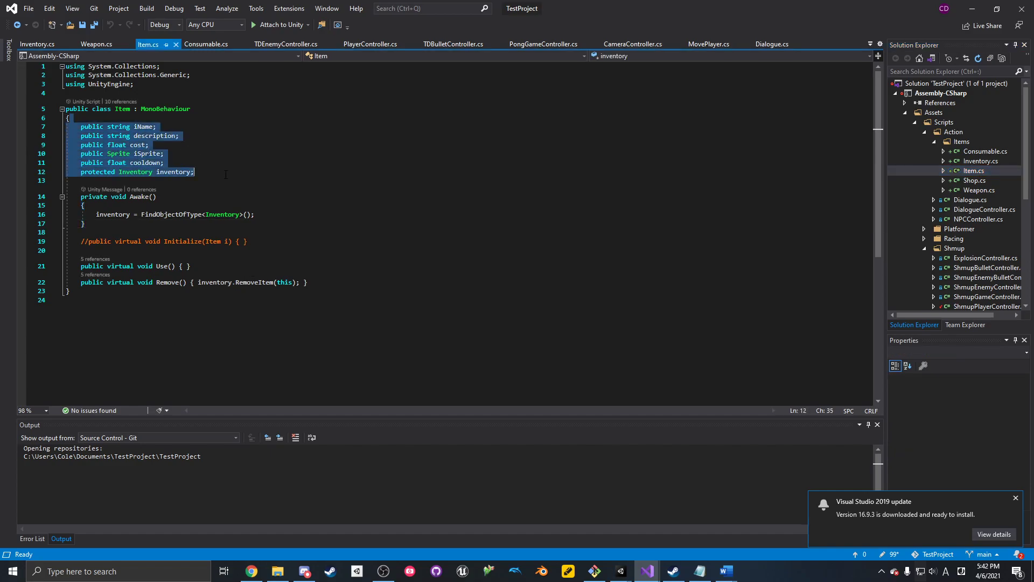
{"action": "left_click", "coordinate": [226, 174]}
{"action": "left_click_drag", "start_coordinate": [193, 267], "coordinate": [83, 249]}
{"action": "left_click_drag", "start_coordinate": [323, 283], "coordinate": [325, 272]}
{"action": "left_click", "coordinate": [325, 278]}
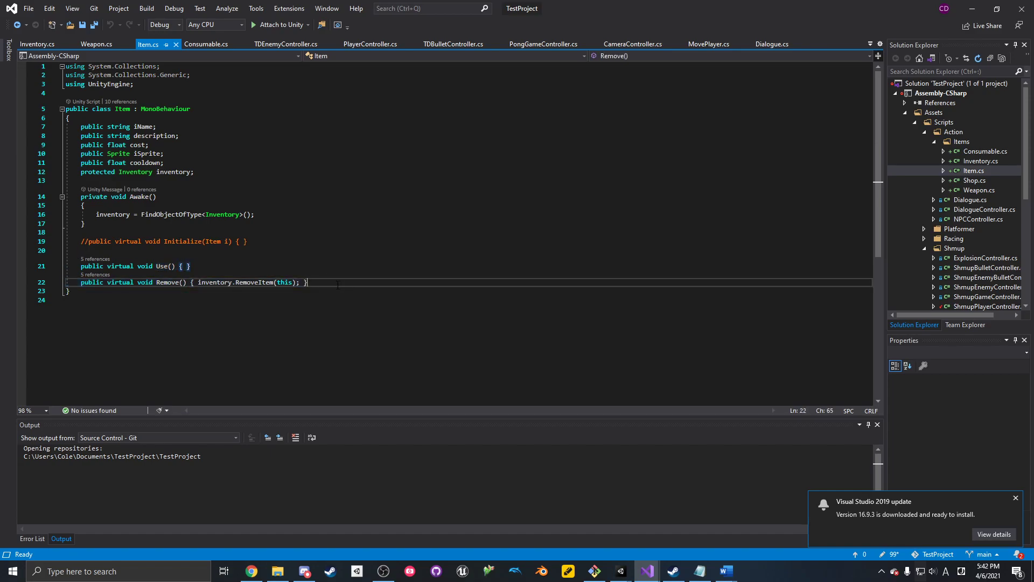
- Open Weapon.cs and review its projectile and atk fields and the commented-out Initialize method
{"action": "double_click", "coordinate": [979, 190]}
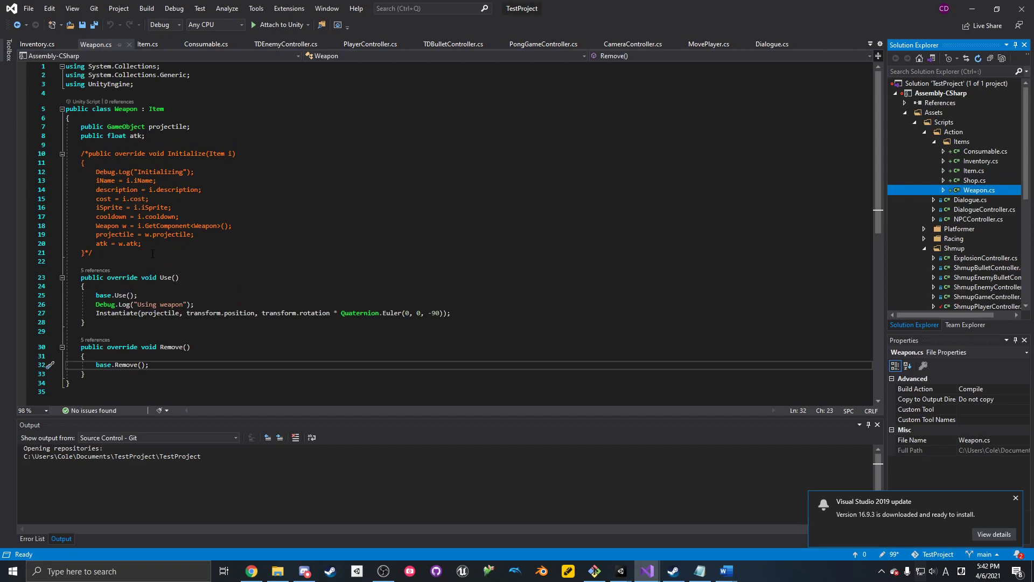
{"action": "left_click_drag", "start_coordinate": [131, 260], "coordinate": [72, 119]}
{"action": "left_click", "coordinate": [183, 244]}
{"action": "left_click", "coordinate": [195, 128]}
{"action": "left_click", "coordinate": [190, 137]}
{"action": "left_click_drag", "start_coordinate": [190, 137], "coordinate": [199, 130]}
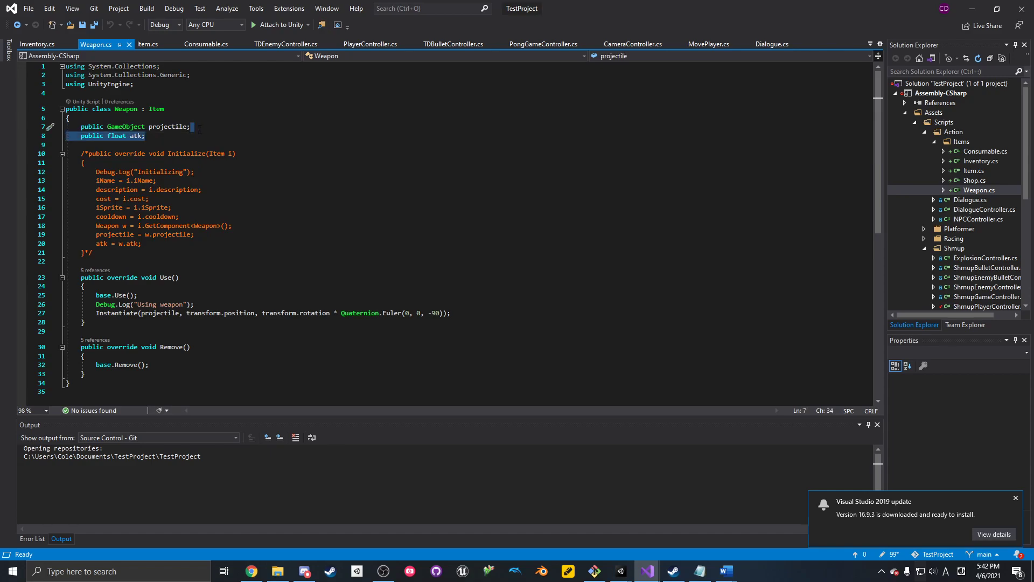
{"action": "left_click", "coordinate": [199, 129]}
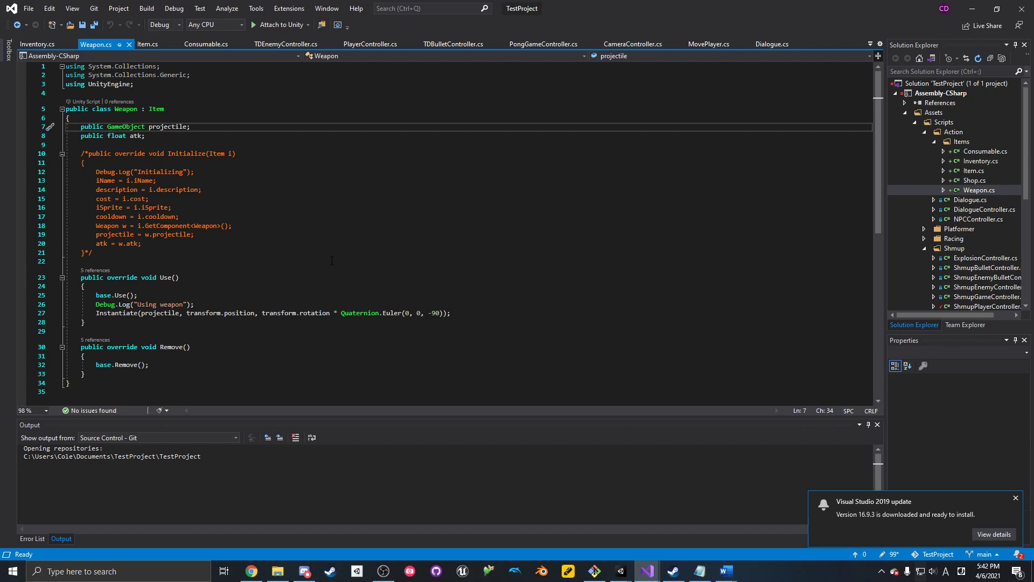
{"action": "scroll", "coordinate": [989, 193], "scroll_direction": "down", "scroll_amount": 7}
{"action": "scroll", "coordinate": [988, 187], "scroll_direction": "up", "scroll_amount": 2}
{"action": "scroll", "coordinate": [988, 188], "scroll_direction": "up", "scroll_amount": 1}
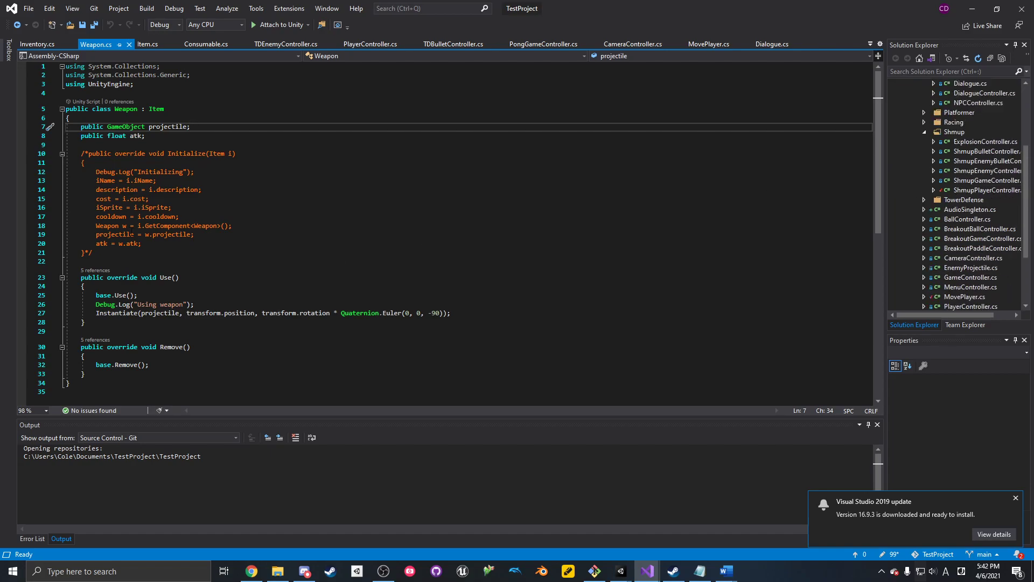
{"action": "left_click", "coordinate": [472, 139]}
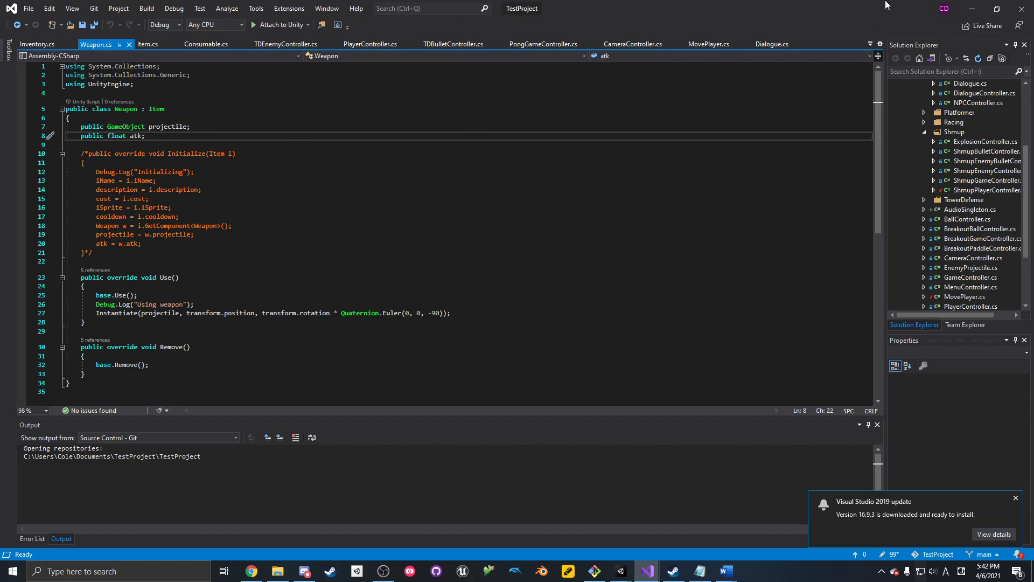
- Return to Unity, create a C# script named Pistol in the Items folder, and switch to Visual Studio
{"action": "key", "text": "alt+Tab"}
{"action": "right_click", "coordinate": [256, 432]}
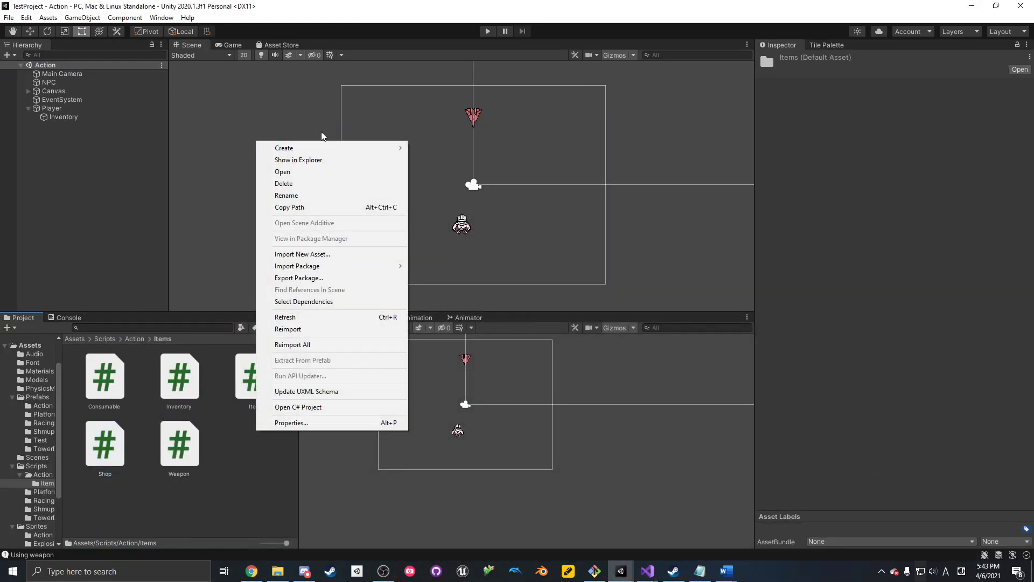
{"action": "mouse_move", "coordinate": [329, 149]}
{"action": "left_click", "coordinate": [451, 134]}
{"action": "type", "text": "Pistol"}
{"action": "key", "text": "Return"}
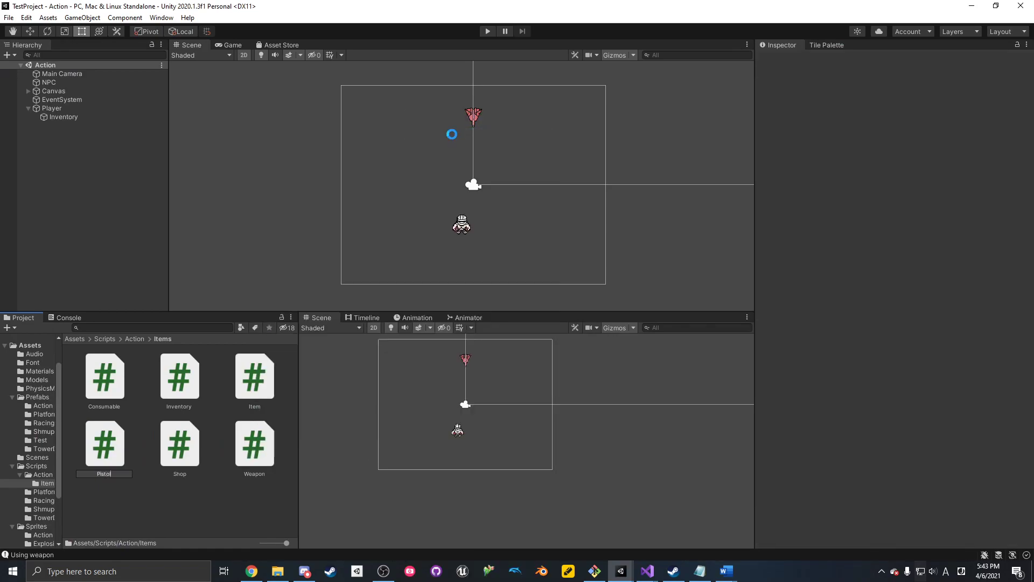
{"action": "left_click", "coordinate": [647, 570]}
{"action": "mouse_move", "coordinate": [621, 570]}
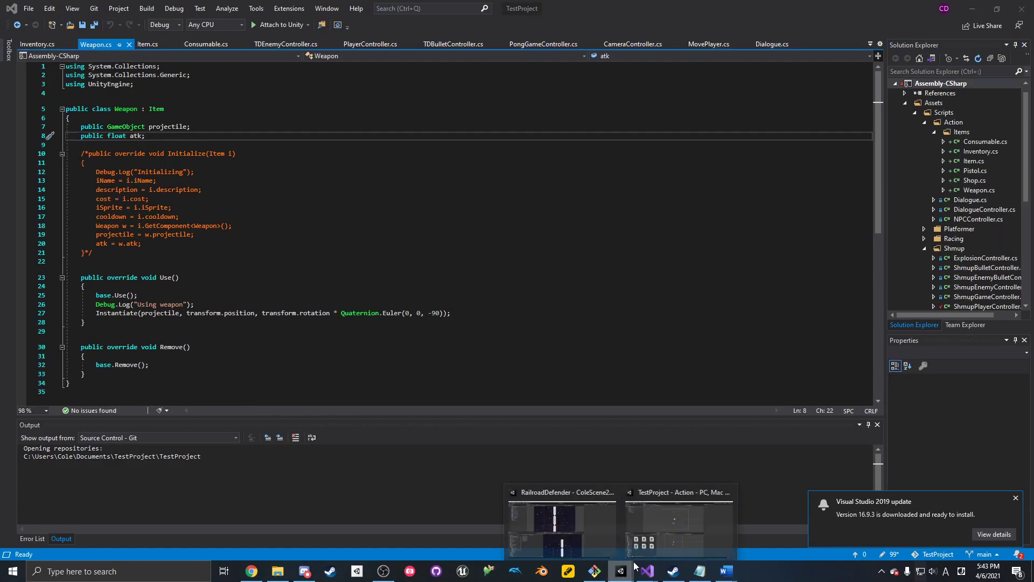
- Switch to Unity, create a C# script named Shotgun in the Items folder, and return to Visual Studio
{"action": "left_click", "coordinate": [665, 539]}
{"action": "right_click", "coordinate": [192, 496]}
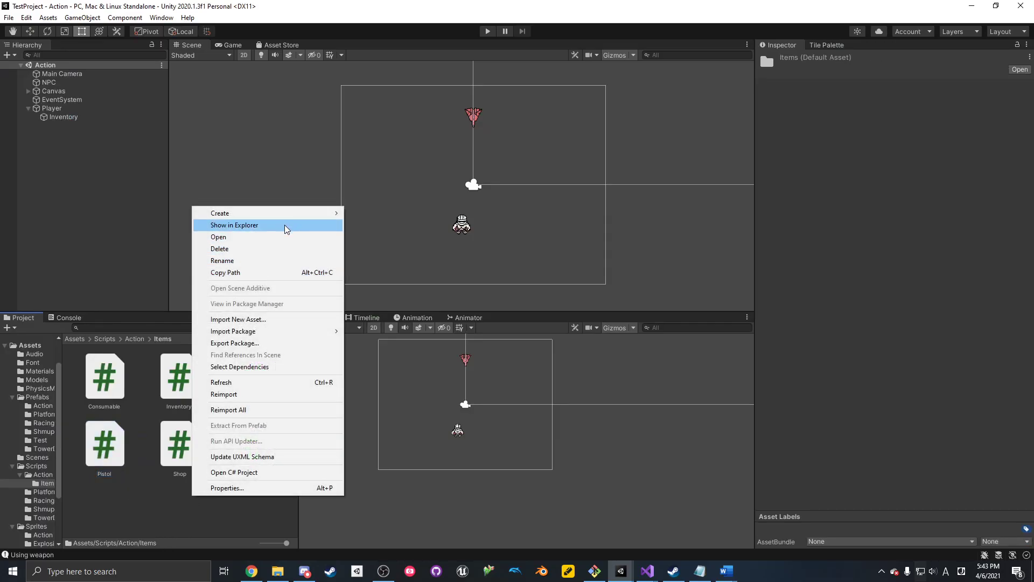
{"action": "mouse_move", "coordinate": [286, 215]}
{"action": "left_click", "coordinate": [418, 136]}
{"action": "type", "text": "Shotgun"}
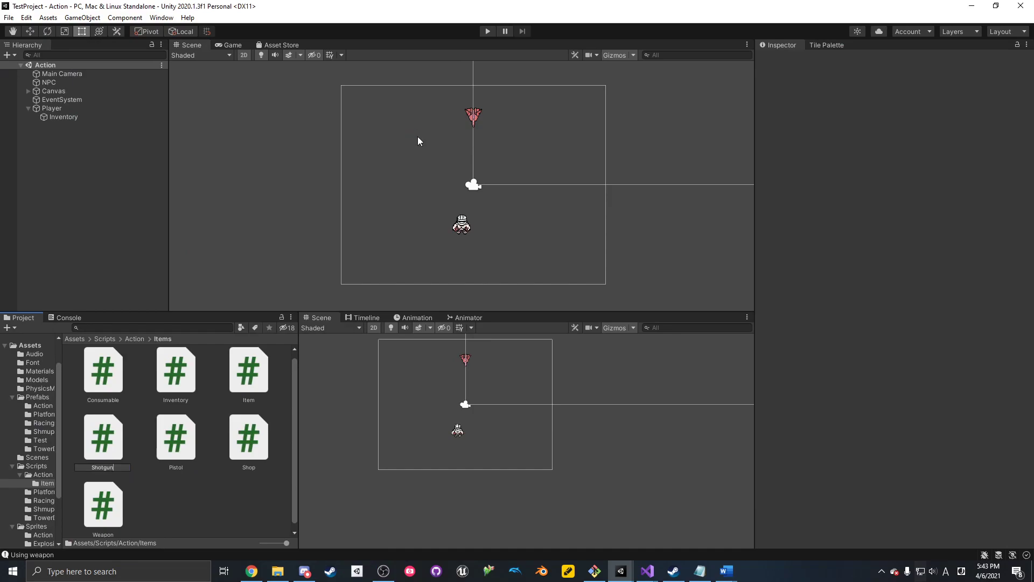
{"action": "key", "text": "Return"}
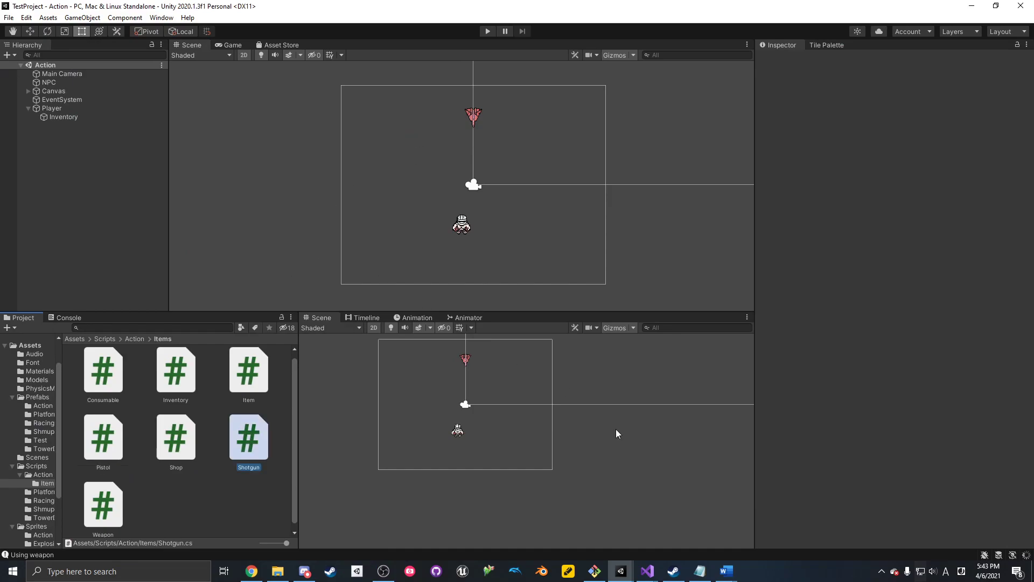
{"action": "mouse_move", "coordinate": [648, 570]}
{"action": "left_click", "coordinate": [688, 538]}
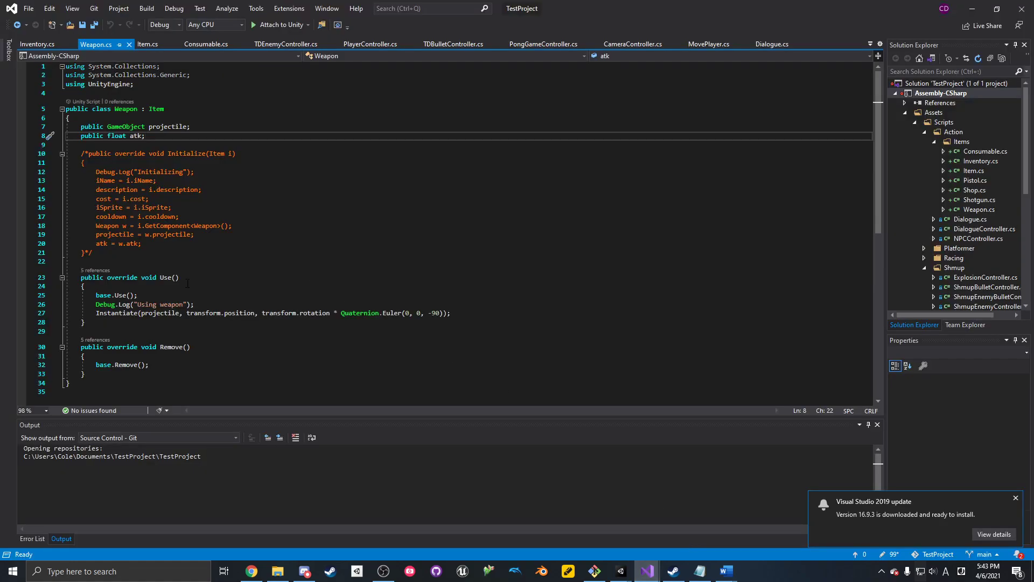
- Copy the Use method in Weapon.cs for reuse, delete it from the class, and save the file
{"action": "left_click_drag", "start_coordinate": [138, 277], "coordinate": [211, 322]}
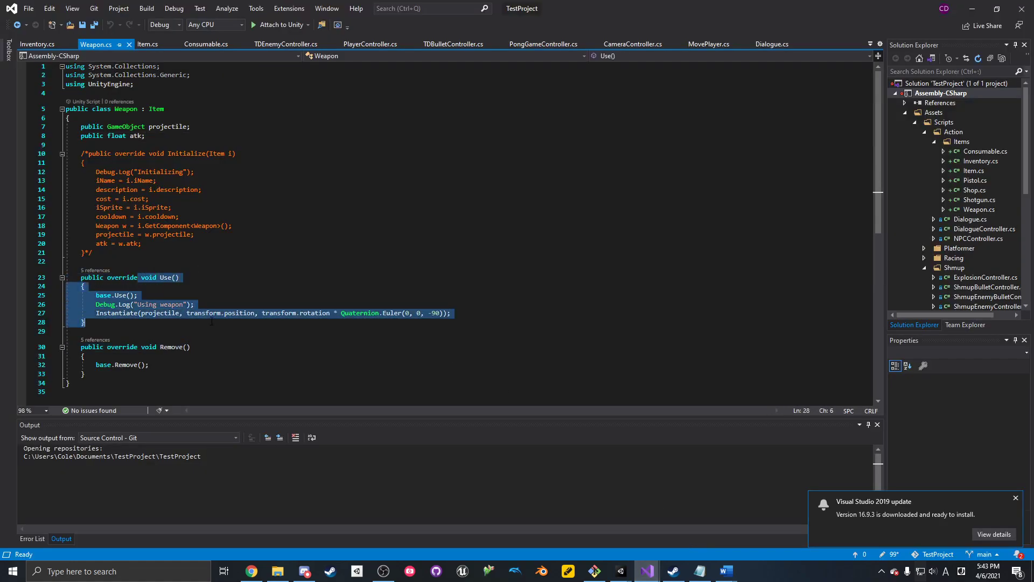
{"action": "left_click", "coordinate": [209, 321]}
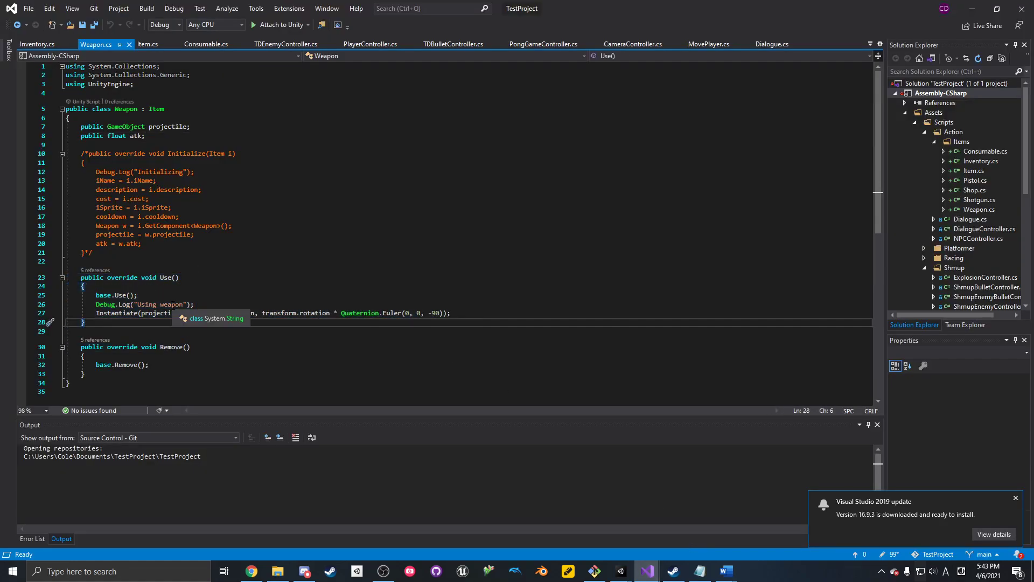
{"action": "left_click", "coordinate": [459, 315]}
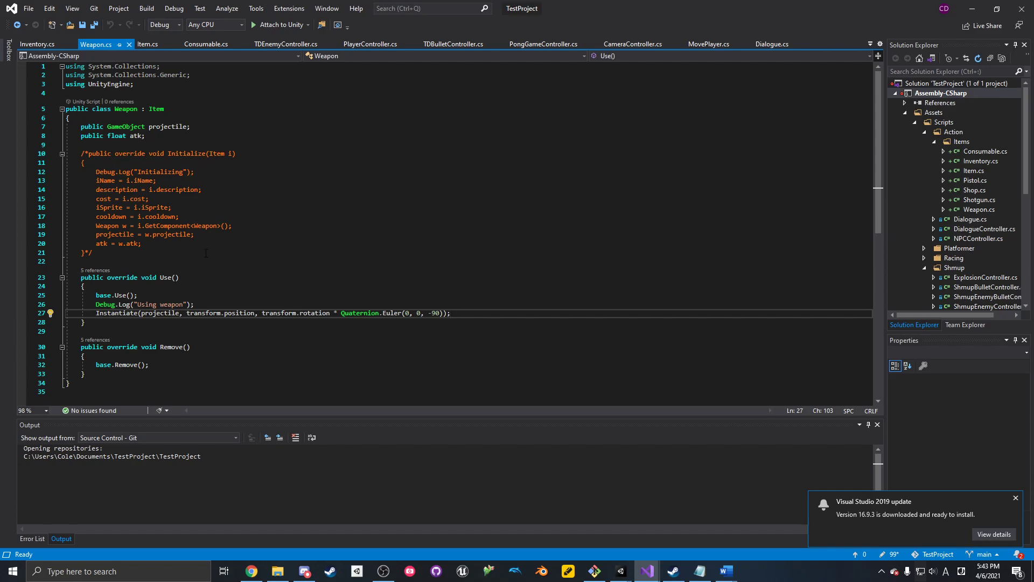
{"action": "left_click", "coordinate": [459, 163]}
{"action": "left_click", "coordinate": [135, 323]}
{"action": "left_click", "coordinate": [138, 374]}
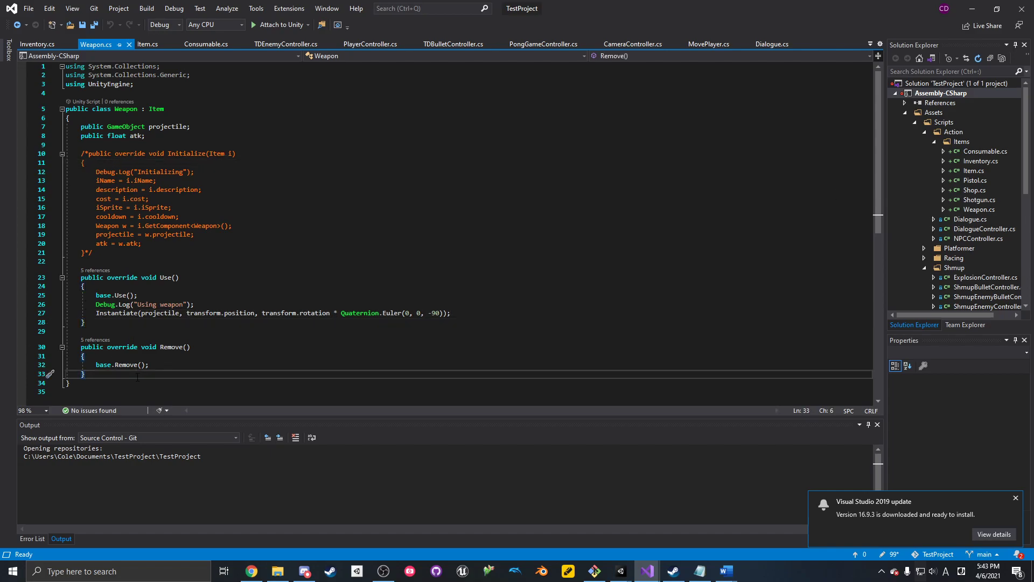
{"action": "left_click_drag", "start_coordinate": [123, 323], "coordinate": [133, 254]}
{"action": "key", "text": "ctrl+c"}
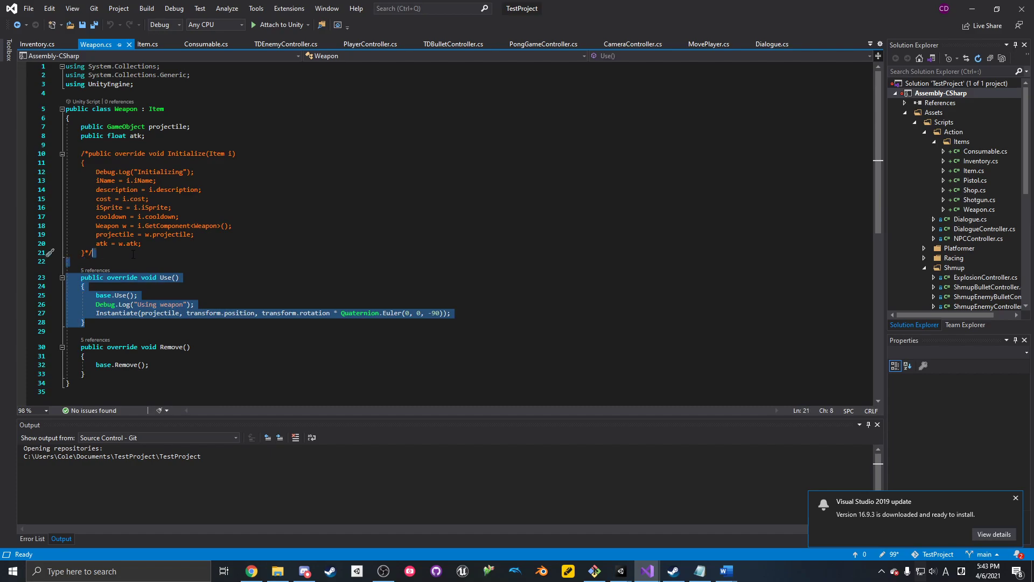
{"action": "key", "text": "Delete"}
{"action": "key", "text": "ctrl+s"}
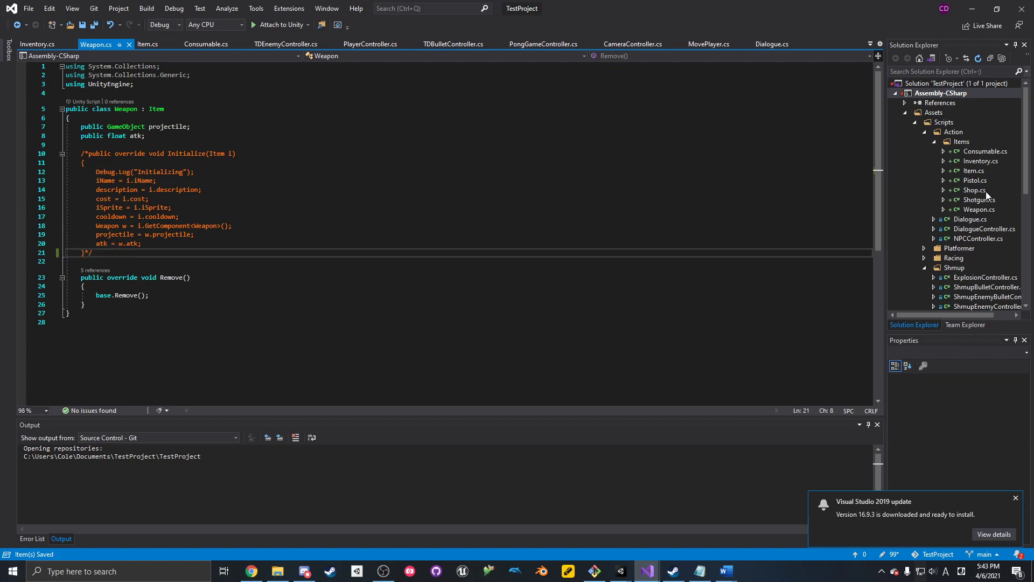
- In Pistol.cs, replace the default methods with the copied Use method, make Pistol inherit from Weapon, and save
{"action": "left_click", "coordinate": [984, 182]}
{"action": "left_click_drag", "start_coordinate": [142, 228], "coordinate": [81, 126]}
{"action": "key", "text": "ctrl+v"}
{"action": "double_click", "coordinate": [167, 108]}
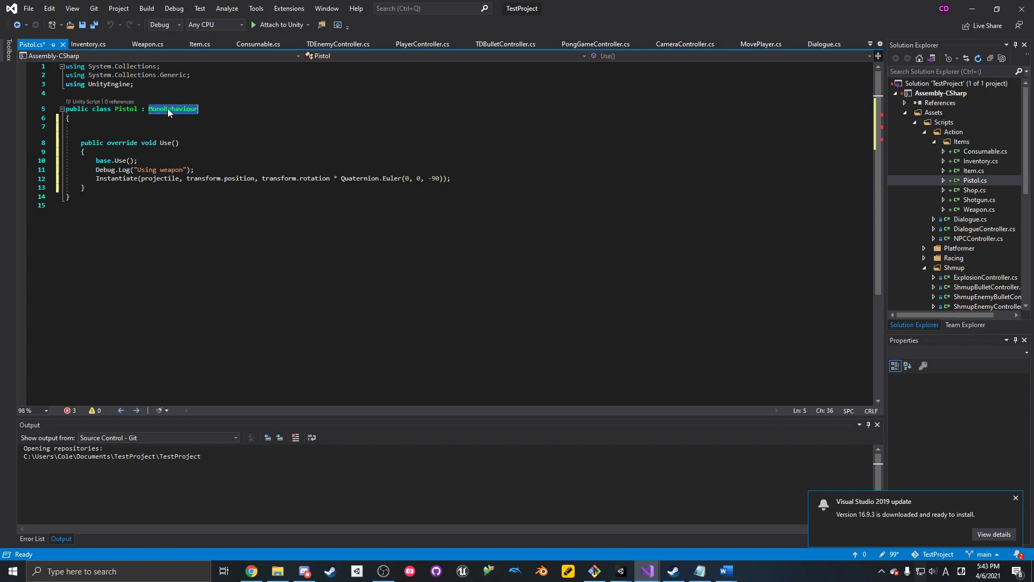
{"action": "type", "text": "Weapon"}
{"action": "key", "text": "ctrl+s"}
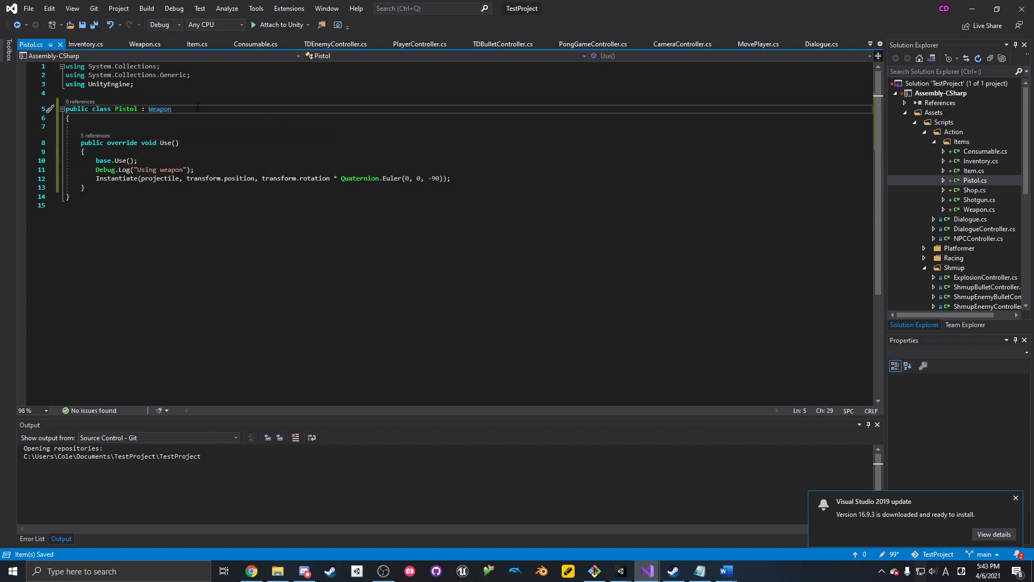
{"action": "left_click", "coordinate": [300, 178]}
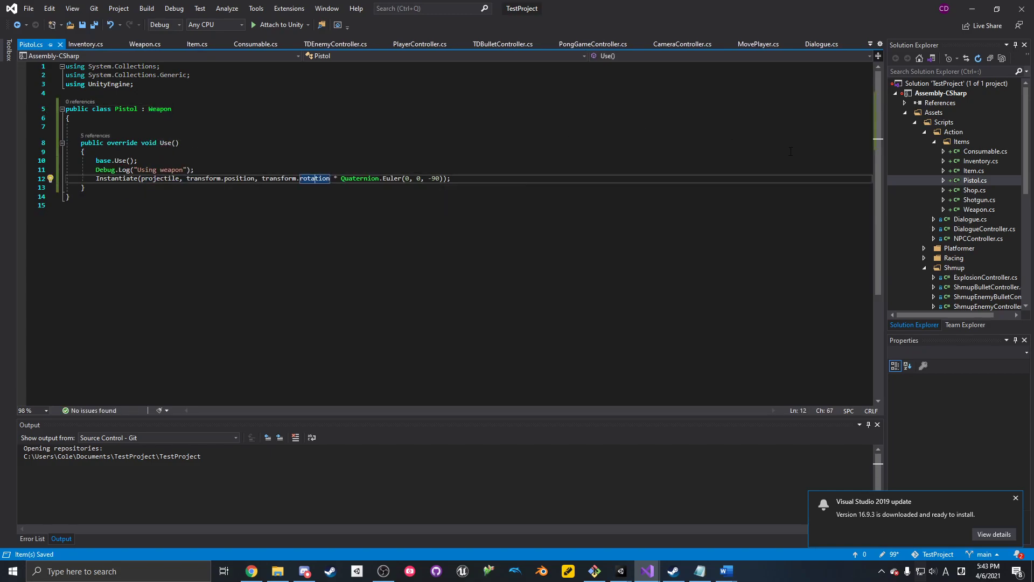
- In Shotgun.cs, replace the default body with the copied Use method, inherit from Weapon, remove the blank line above Use, and save
{"action": "double_click", "coordinate": [979, 200]}
{"action": "left_click_drag", "start_coordinate": [85, 231], "coordinate": [65, 117]}
{"action": "key", "text": "ctrl+v"}
{"action": "left_click", "coordinate": [166, 109]}
{"action": "double_click", "coordinate": [166, 109]}
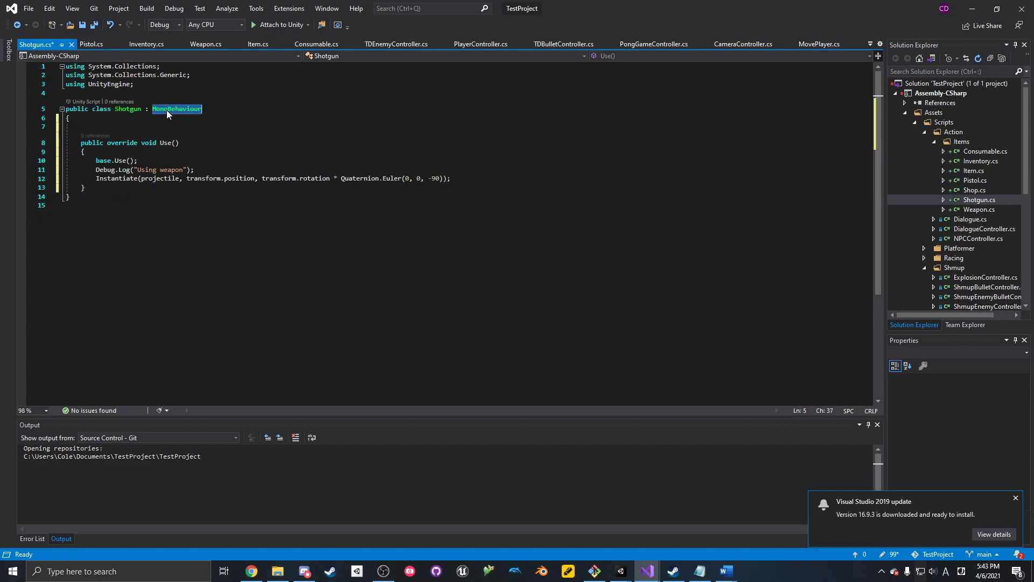
{"action": "type", "text": "Weapon"}
{"action": "left_click", "coordinate": [125, 121]}
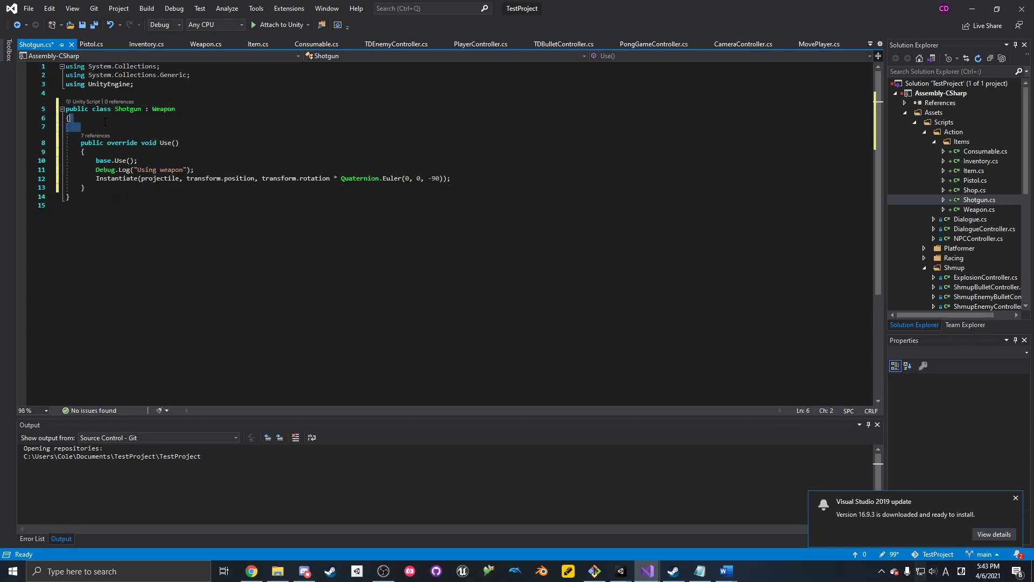
{"action": "key", "text": "Delete"}
{"action": "key", "text": "ctrl+s"}
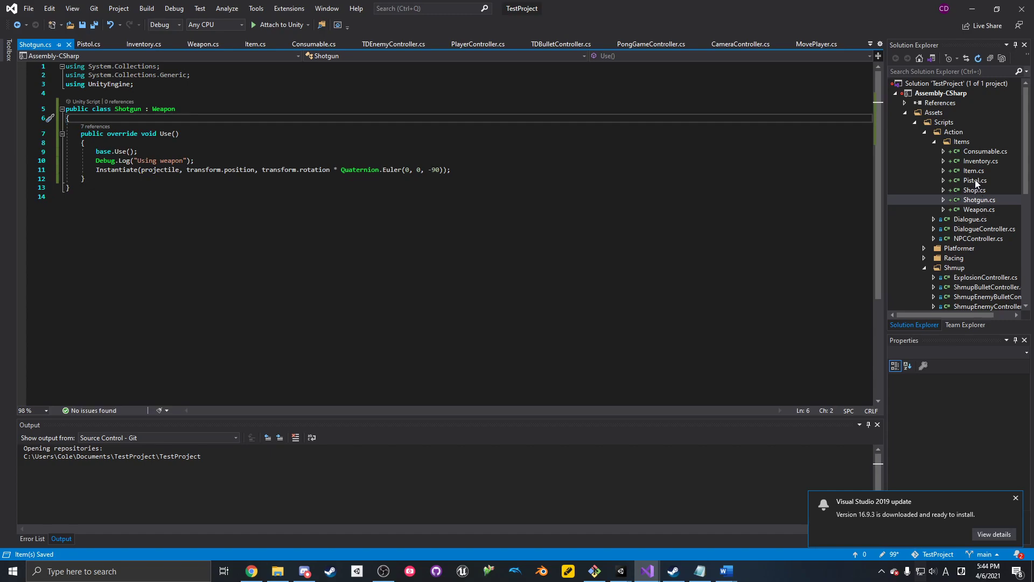
- Remove the blank line above the Use method in Pistol.cs and save the file
{"action": "left_click", "coordinate": [976, 182]}
{"action": "left_click_drag", "start_coordinate": [132, 126], "coordinate": [126, 120]}
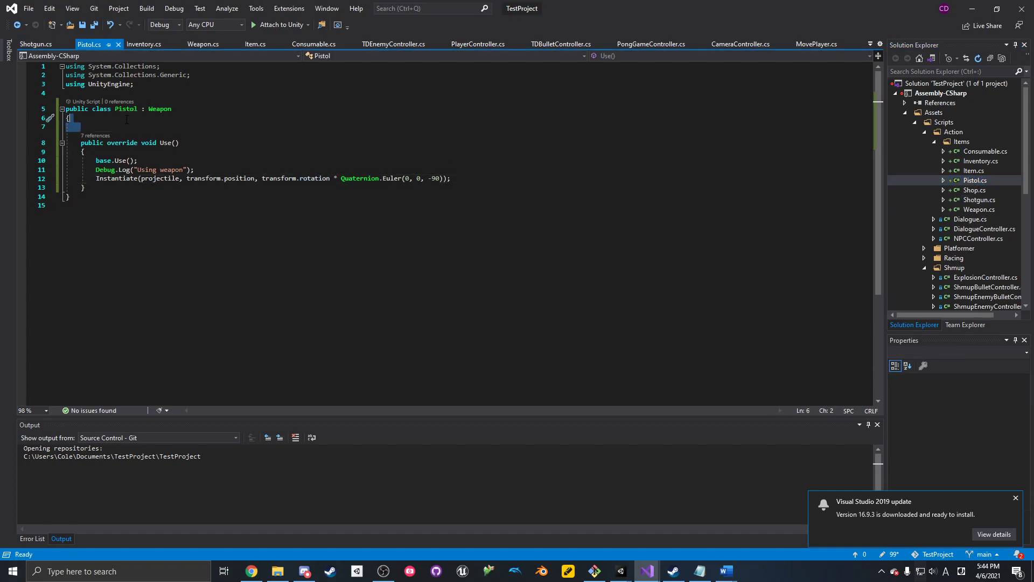
{"action": "key", "text": "Delete"}
{"action": "key", "text": "ctrl+s"}
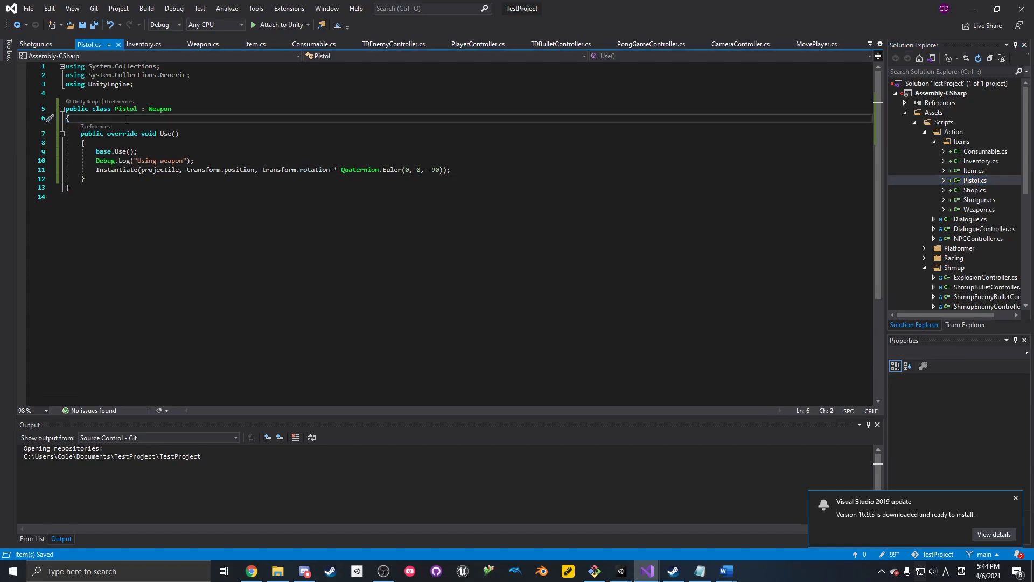
- In Shotgun.cs, add the loop for (int i = 0; i < 5; i++) with braces above the Instantiate call in Use
{"action": "left_click", "coordinate": [986, 200]}
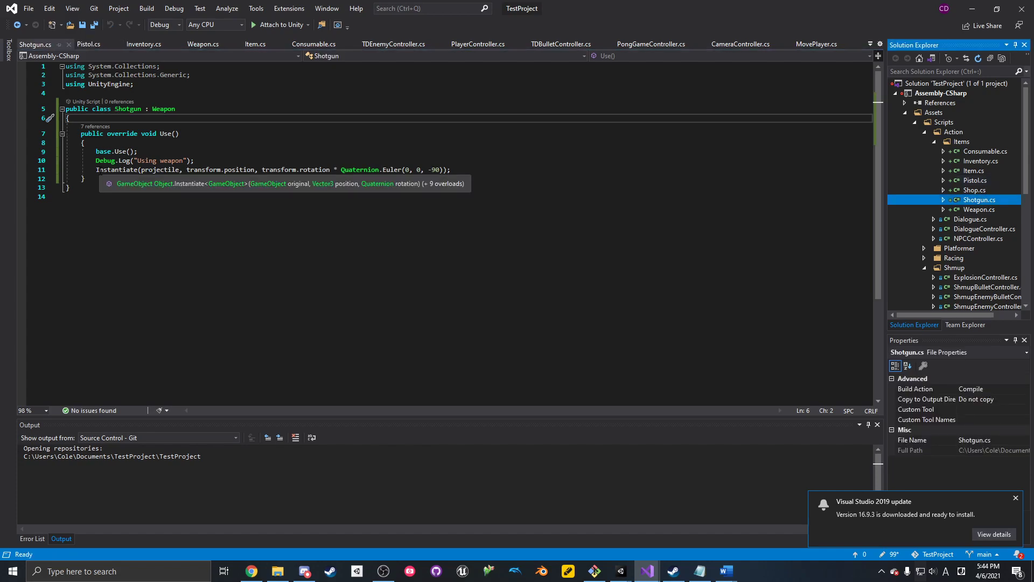
{"action": "left_click", "coordinate": [94, 170]}
{"action": "key", "text": "Return"}
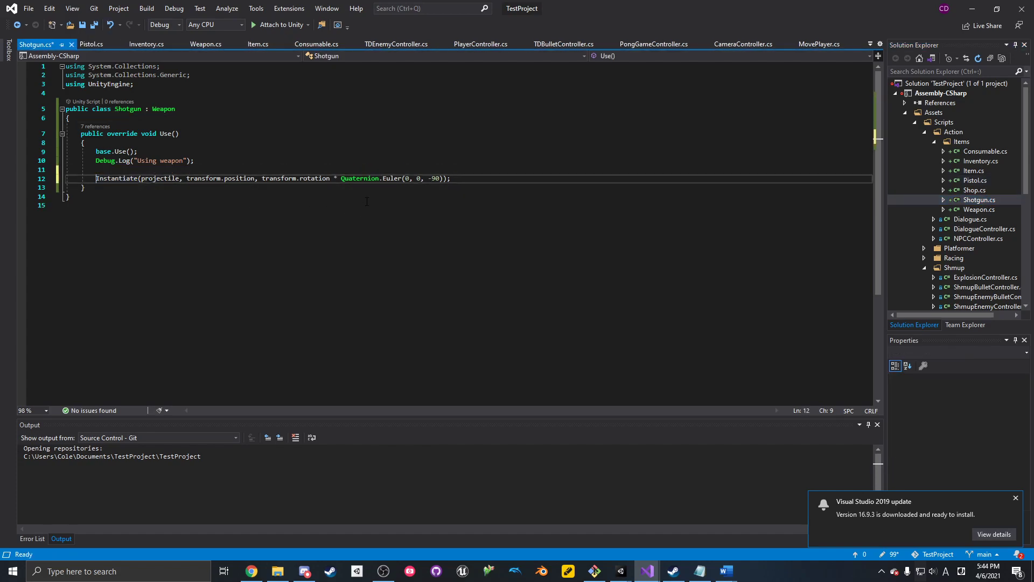
{"action": "key", "text": "Up"}
{"action": "key", "text": "Up"}
{"action": "key", "text": "Down"}
{"action": "type", "text": "f"}
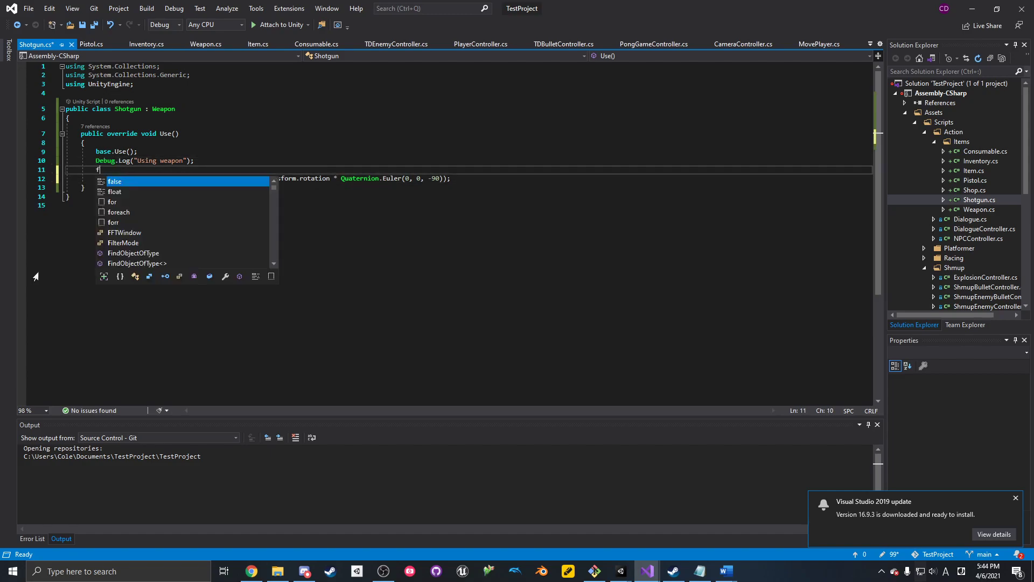
{"action": "type", "text": "or (int"}
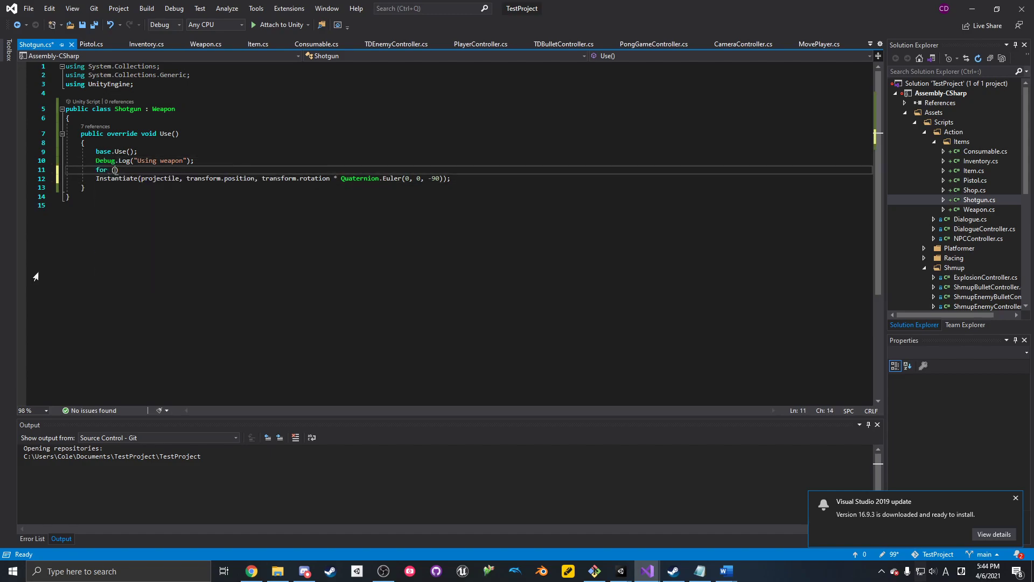
{"action": "type", "text": " i = 5"}
{"action": "key", "text": "BackSpace"}
{"action": "type", "text": "0; i"}
{"action": "type", "text": "< 5; i++) {"}
{"action": "key", "text": "Return"}
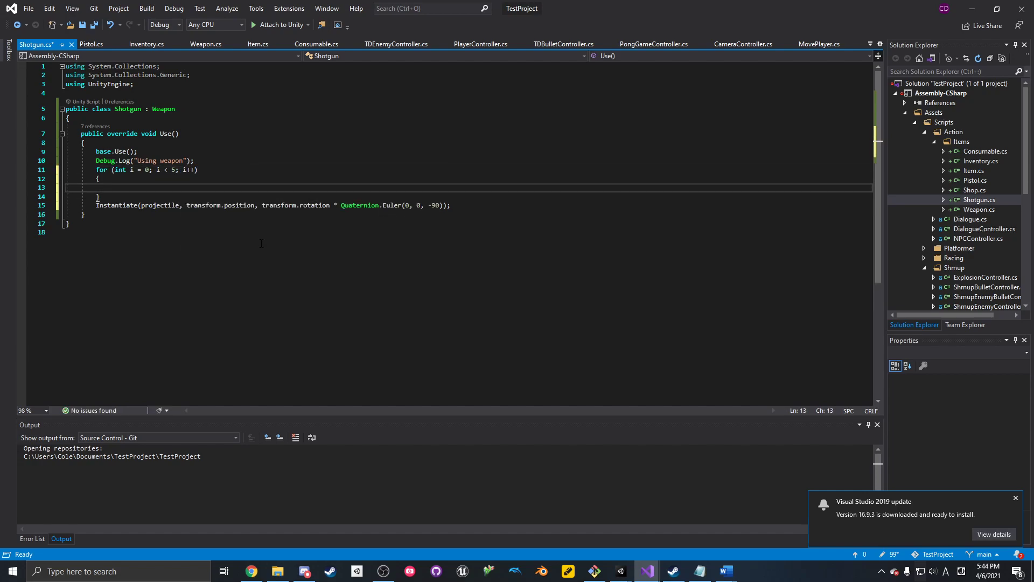
- Move the Instantiate line into the body of the for loop in Shotgun.cs and save
{"action": "left_click_drag", "start_coordinate": [451, 205], "coordinate": [461, 195]}
{"action": "key", "text": "ctrl+c"}
{"action": "key", "text": "BackSpace"}
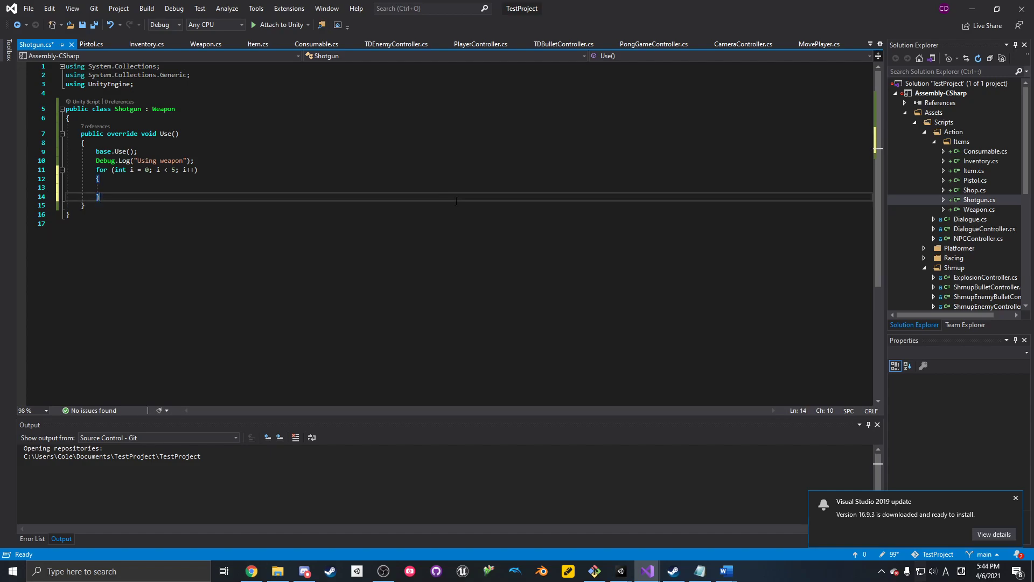
{"action": "left_click", "coordinate": [442, 186]}
{"action": "key", "text": "ctrl+v"}
{"action": "key", "text": "ctrl+s"}
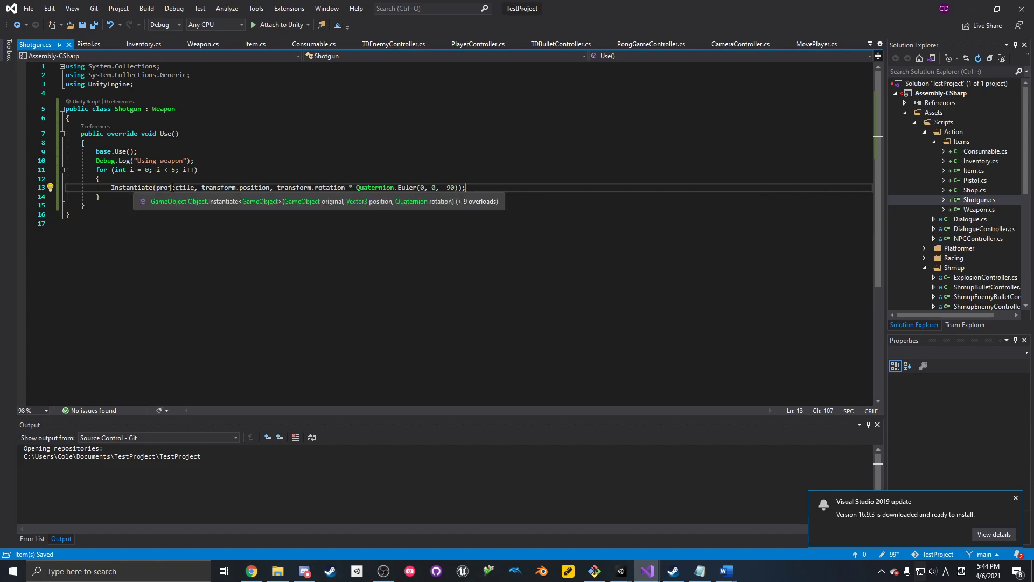
- Multiply the projectile rotation in the Shotgun's Instantiate call by Quaternion.Euler(0, 0, -15f + (i * 5)) and save
{"action": "double_click", "coordinate": [299, 187]}
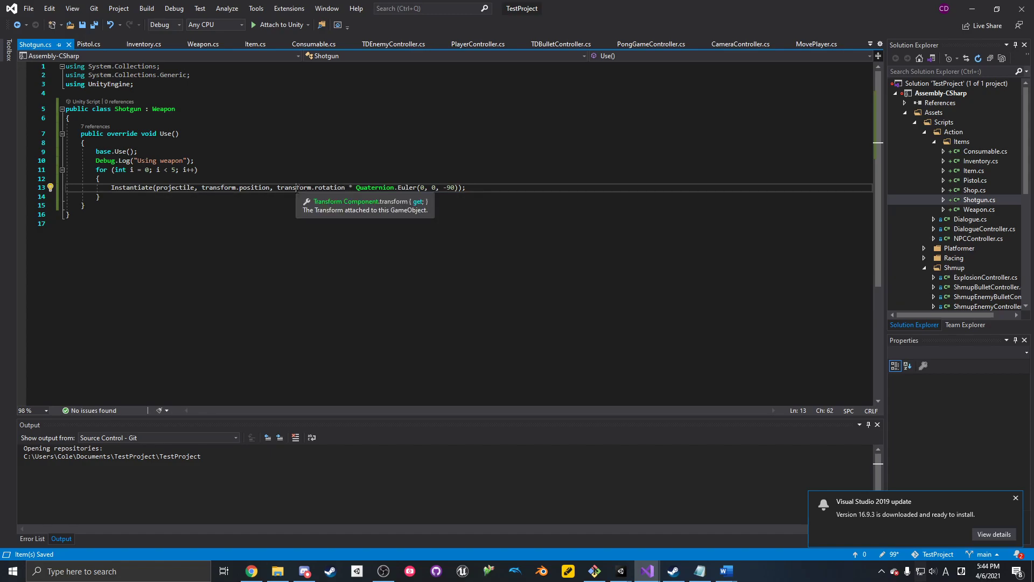
{"action": "left_click", "coordinate": [456, 188]}
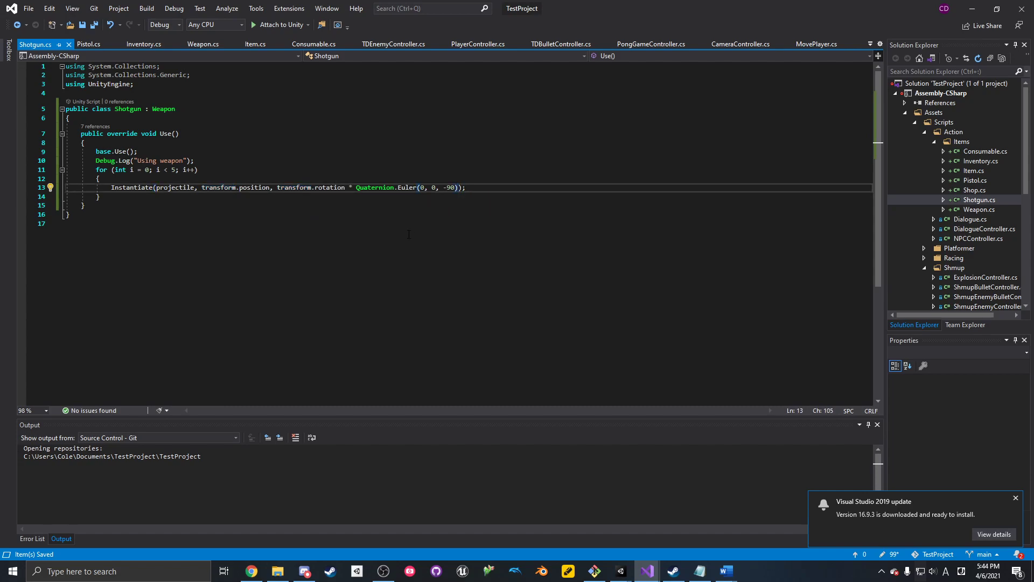
{"action": "type", "text": "* Quate"}
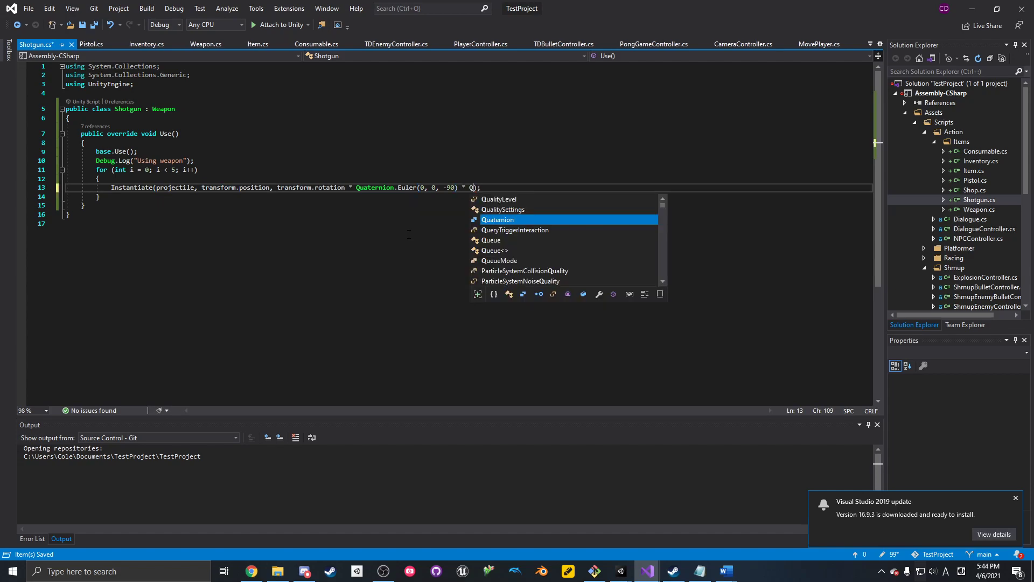
{"action": "type", "text": "rnion.Euel"}
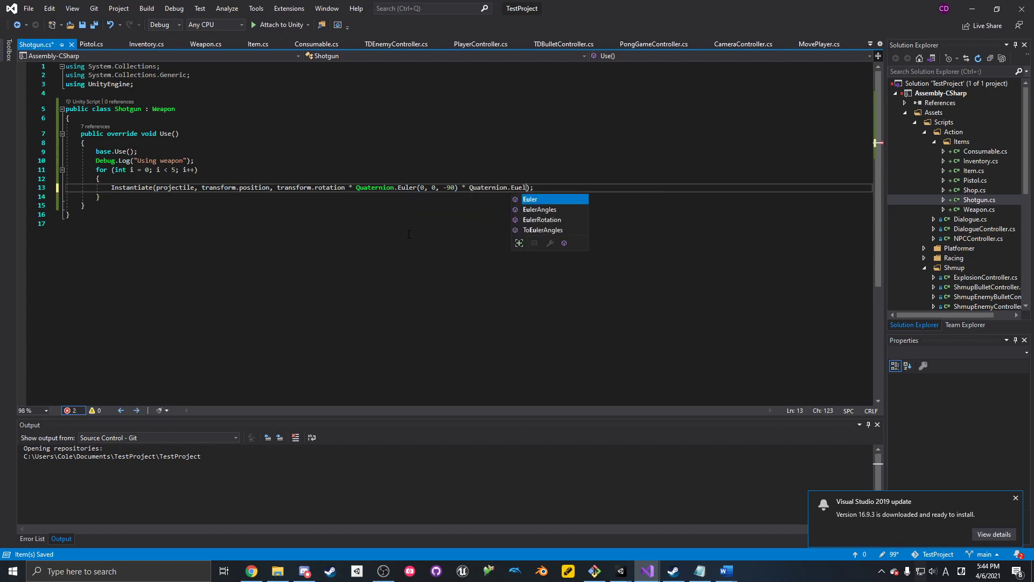
{"action": "key", "text": "BackSpace"}
{"action": "key", "text": "BackSpace"}
{"action": "type", "text": "ler(0, 0, "}
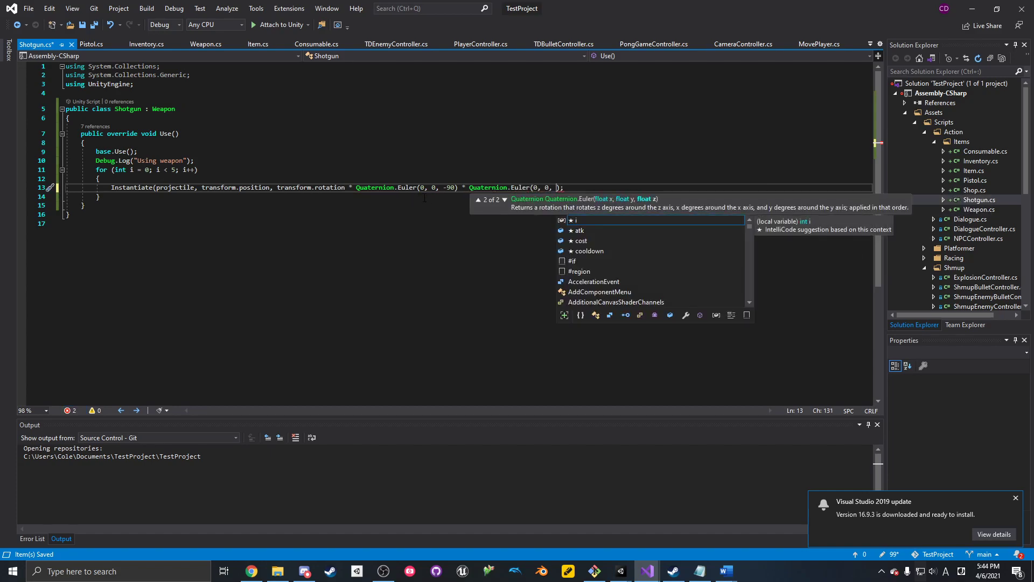
{"action": "type", "text": "-15f *"}
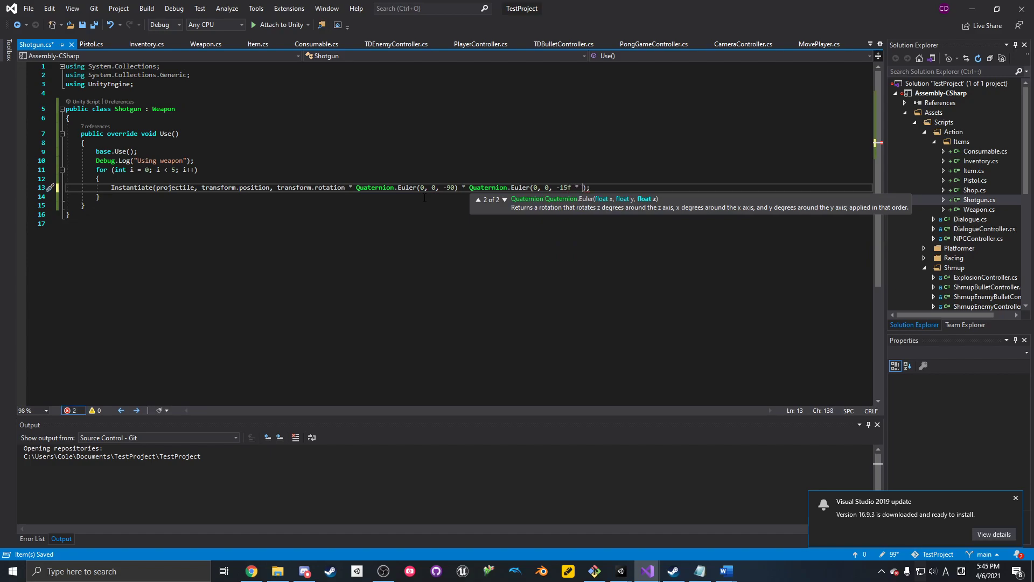
{"action": "key", "text": "BackSpace"}
{"action": "key", "text": "BackSpace"}
{"action": "key", "text": "BackSpace"}
{"action": "type", "text": "+ ("}
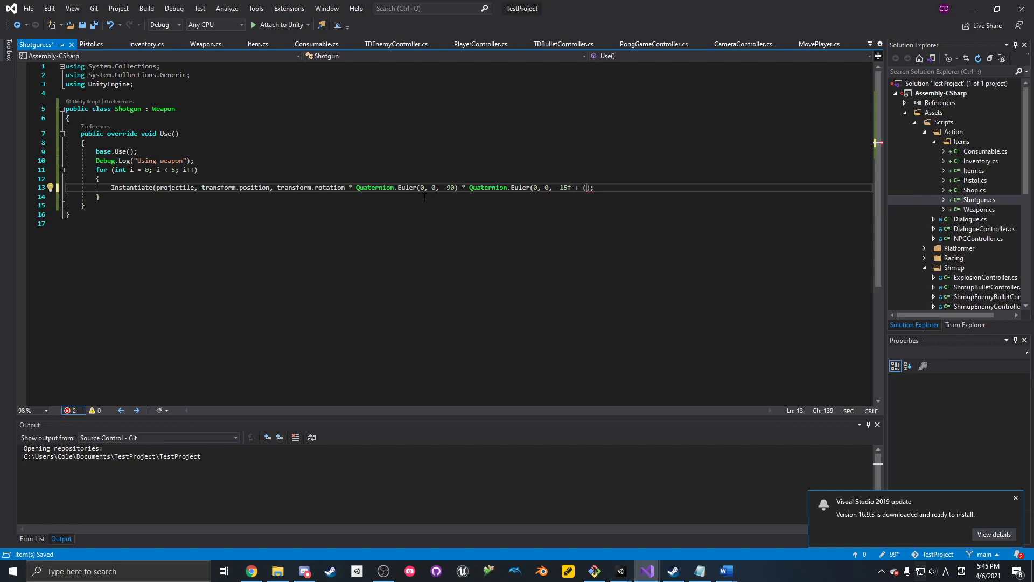
{"action": "type", "text": "i*5)"}
{"action": "key", "text": "Right"}
{"action": "key", "text": "ctrl+s"}
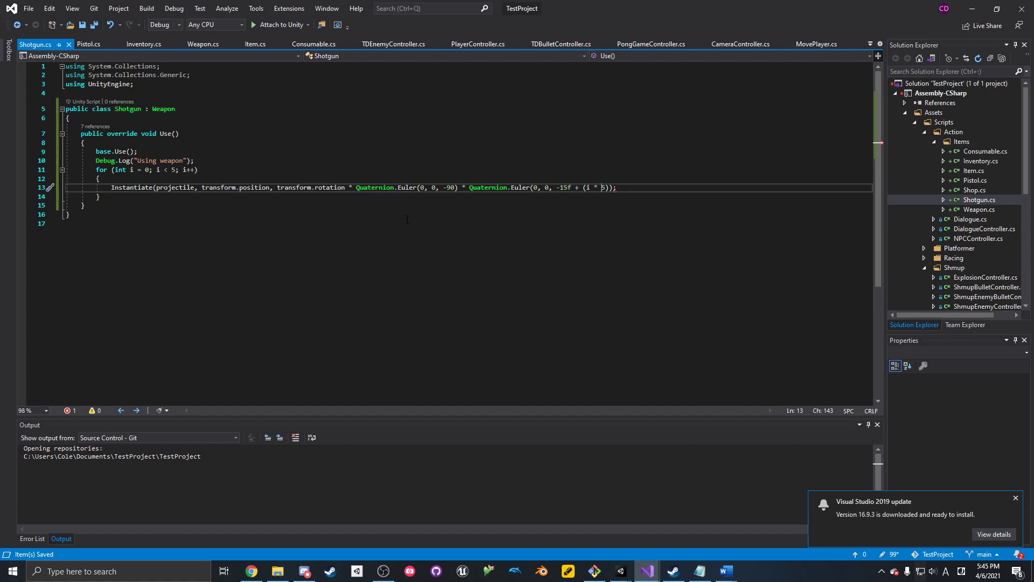
- Change the spread's starting angle in the Shotgun's second Quaternion.Euler call to -10f and save
{"action": "left_click", "coordinate": [567, 188]}
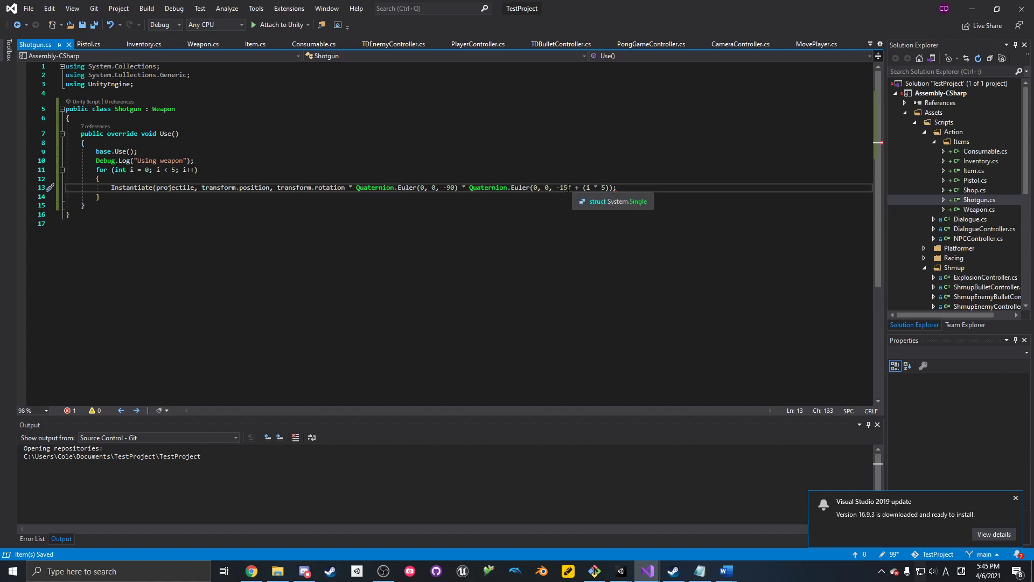
{"action": "key", "text": "BackSpace"}
{"action": "type", "text": "0"}
{"action": "key", "text": "ctrl+s"}
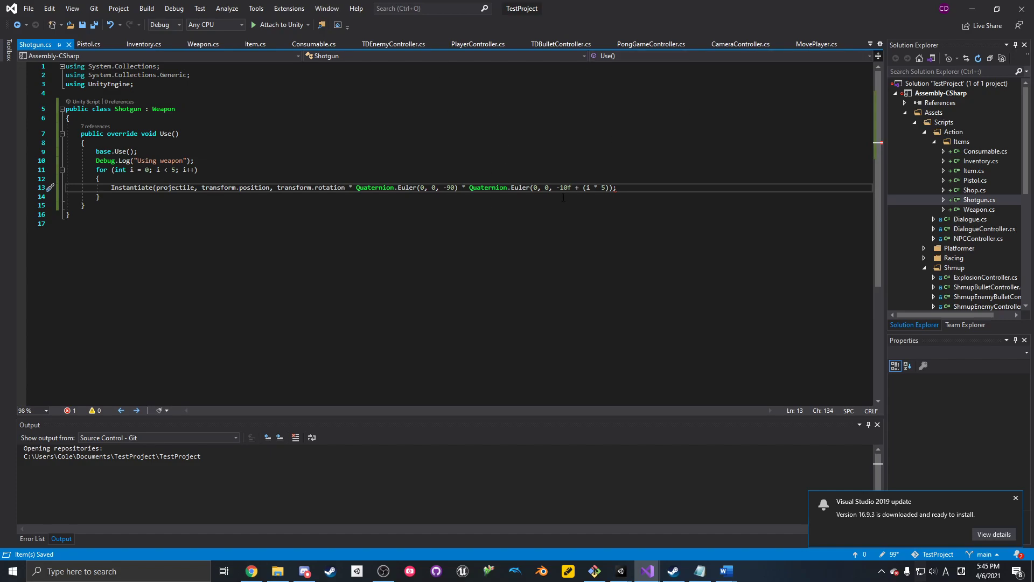
- Change the multiplier in the Shotgun's spread angle to 5f, add the missing closing parenthesis to the Instantiate call, and save
{"action": "type", "text": "f)"}
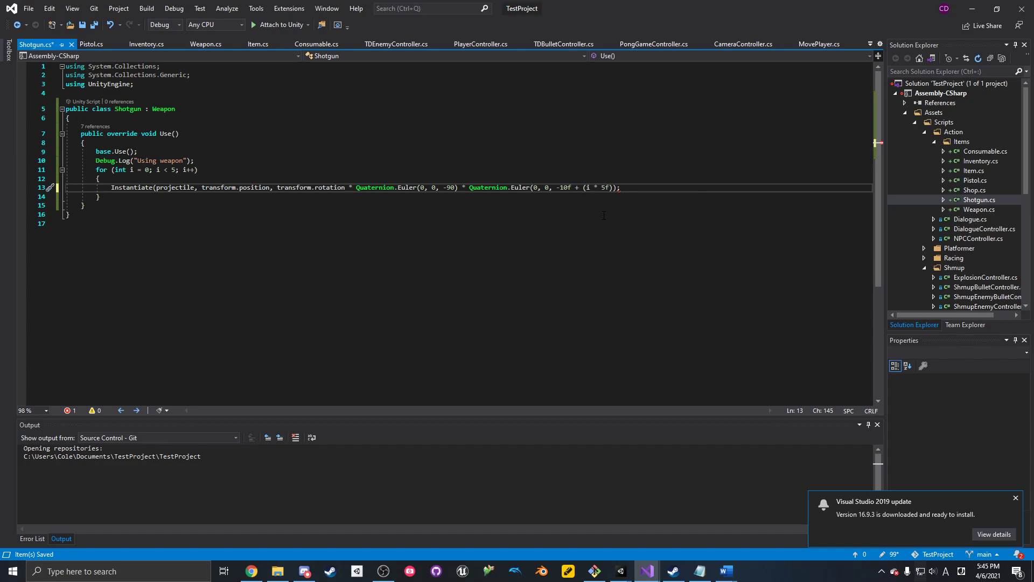
{"action": "key", "text": "ctrl+s"}
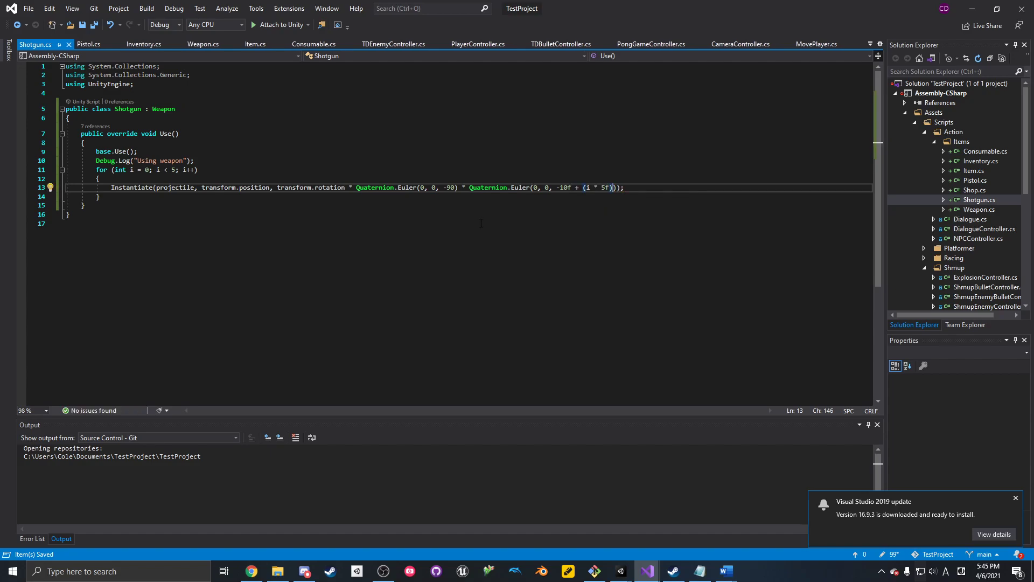
{"action": "left_click", "coordinate": [206, 200]}
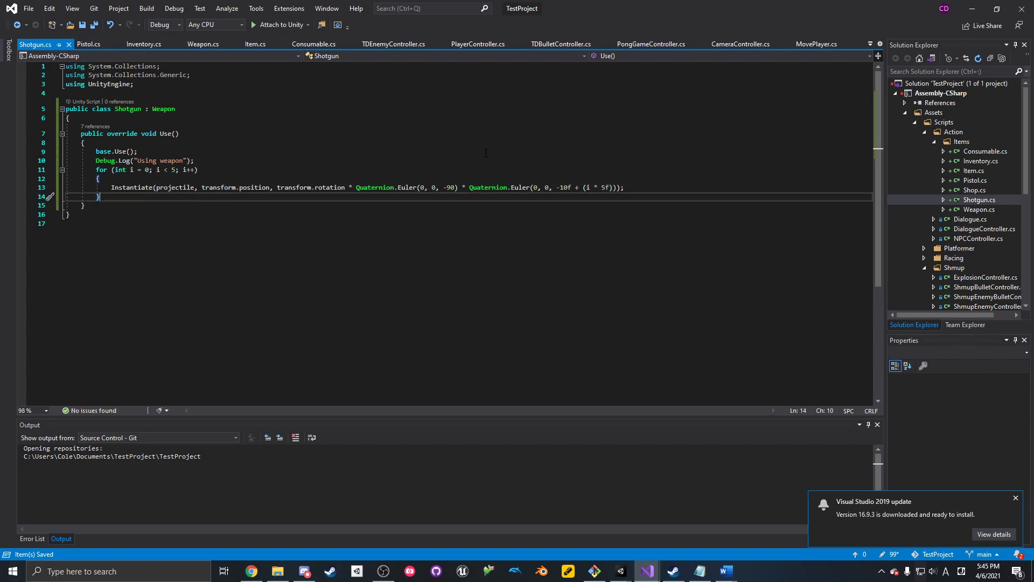
- Switch to Unity and add the Pistol script to the Colt prefab in Prefabs/Action
{"action": "left_click", "coordinate": [972, 9]}
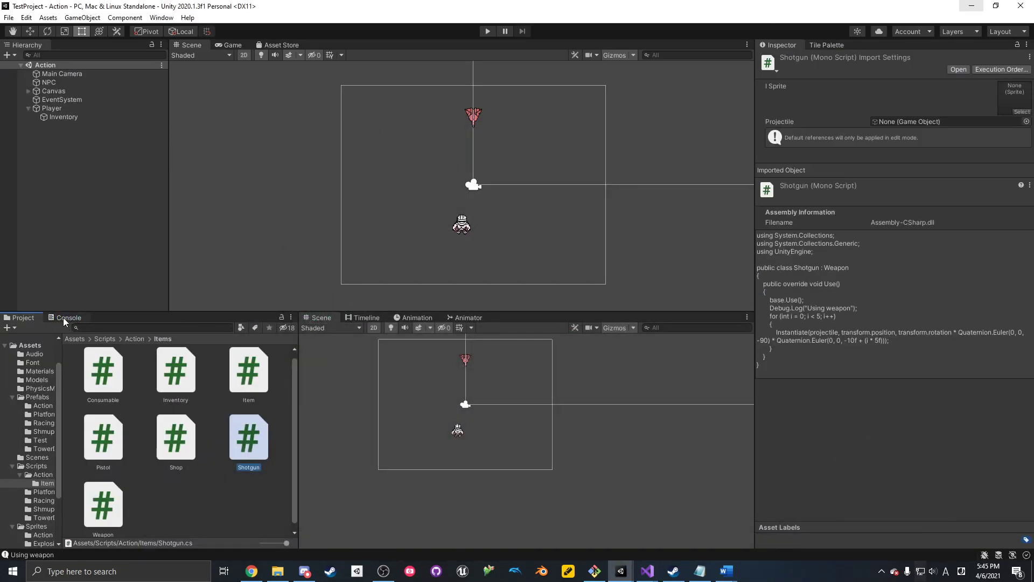
{"action": "left_click", "coordinate": [62, 318]}
{"action": "left_click", "coordinate": [22, 318]}
{"action": "left_click", "coordinate": [74, 118]}
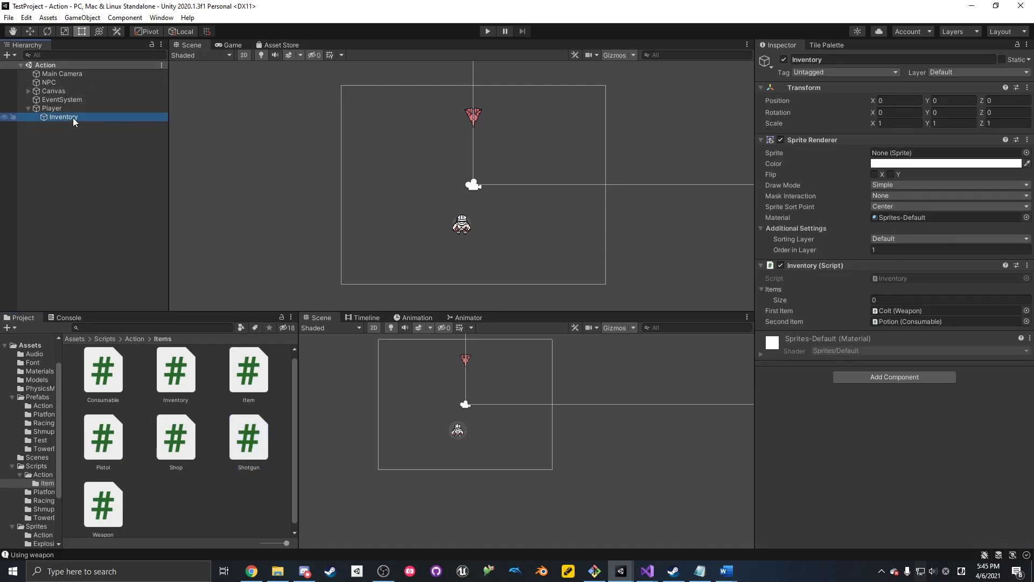
{"action": "left_click", "coordinate": [898, 310]}
{"action": "left_click", "coordinate": [112, 385]}
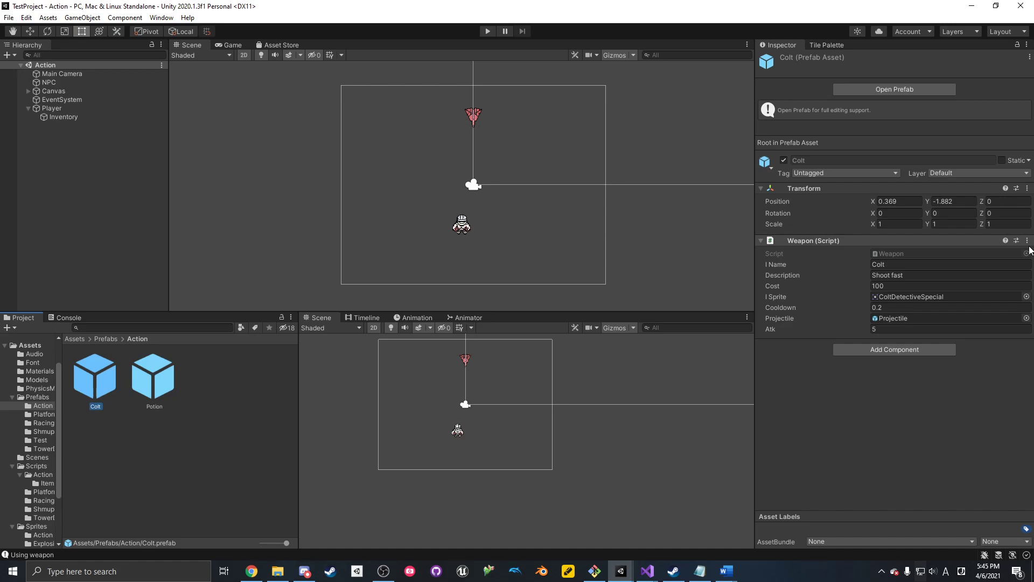
{"action": "left_click", "coordinate": [909, 350]}
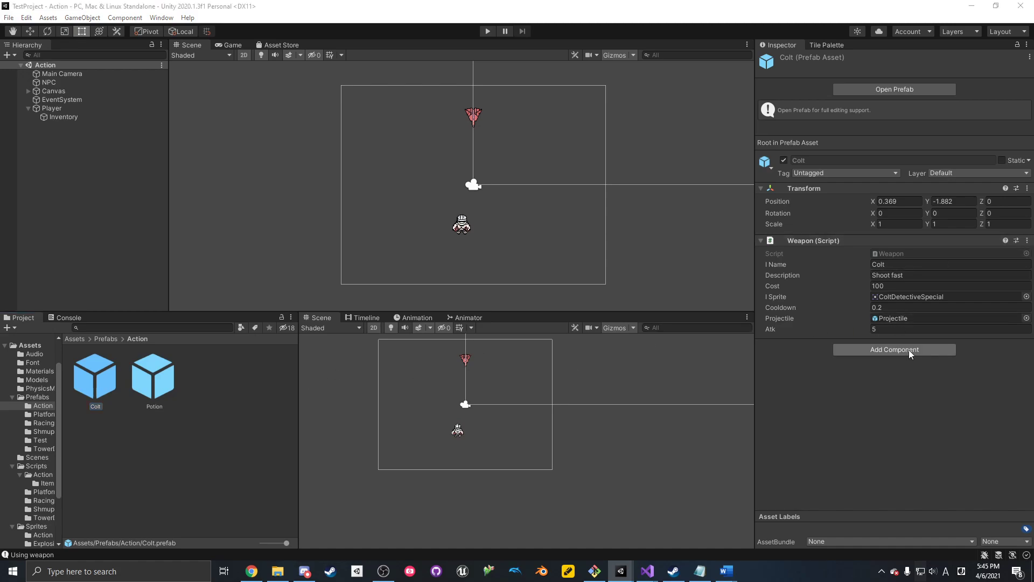
{"action": "type", "text": "pistol"}
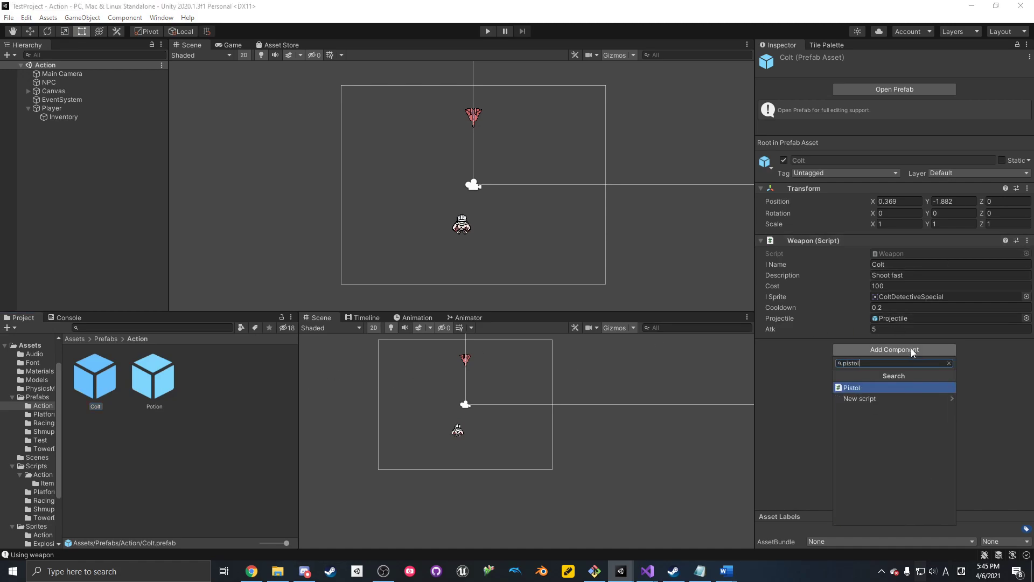
{"action": "left_click", "coordinate": [909, 389]}
- Fill in the Colt prefab's Pistol component with the name Colt, description Shoot fast and cost 100
{"action": "type", "text": "Colt"}
{"action": "key", "text": "Tab"}
{"action": "type", "text": "Shoot fast"}
{"action": "key", "text": "Tab"}
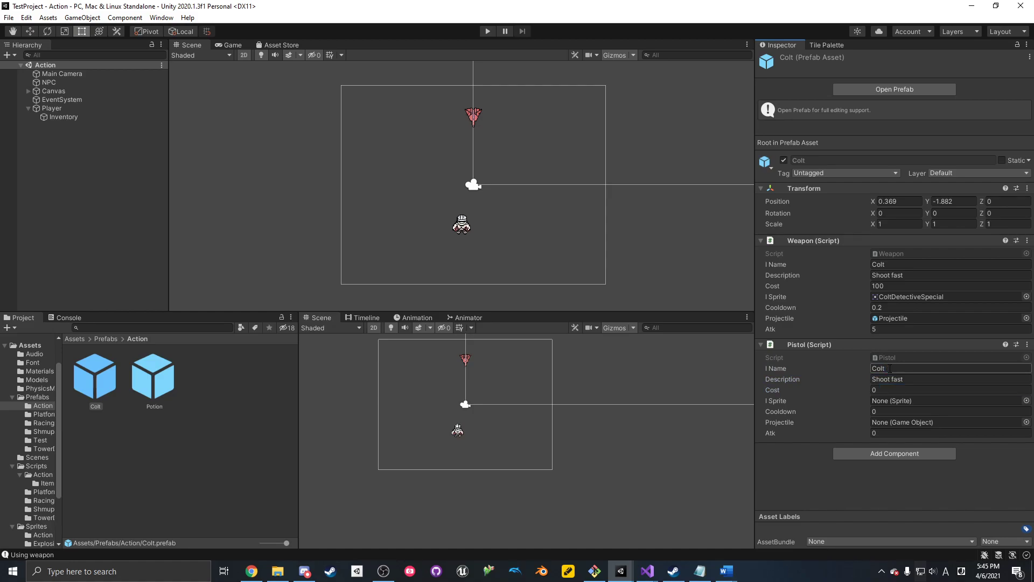
{"action": "left_click", "coordinate": [908, 390]}
{"action": "type", "text": "100"}
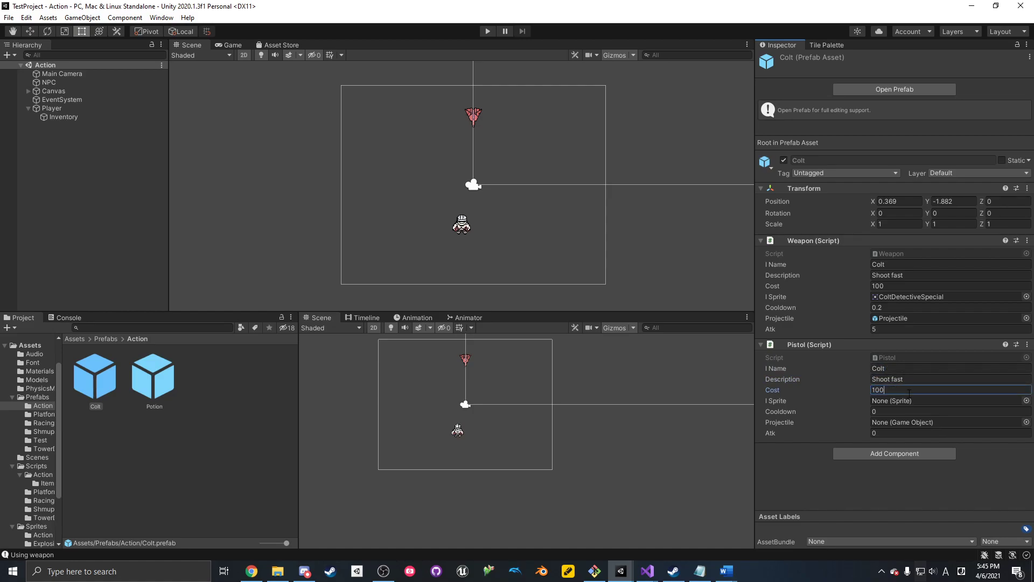
- Assign the ColtDetectiveSpecial sprite and Projectile prefab to the Pistol component, with Cooldown 0.2 and Atk 5
{"action": "left_click", "coordinate": [909, 296]}
{"action": "left_click_drag", "start_coordinate": [251, 439], "coordinate": [918, 405]}
{"action": "left_click", "coordinate": [898, 412]}
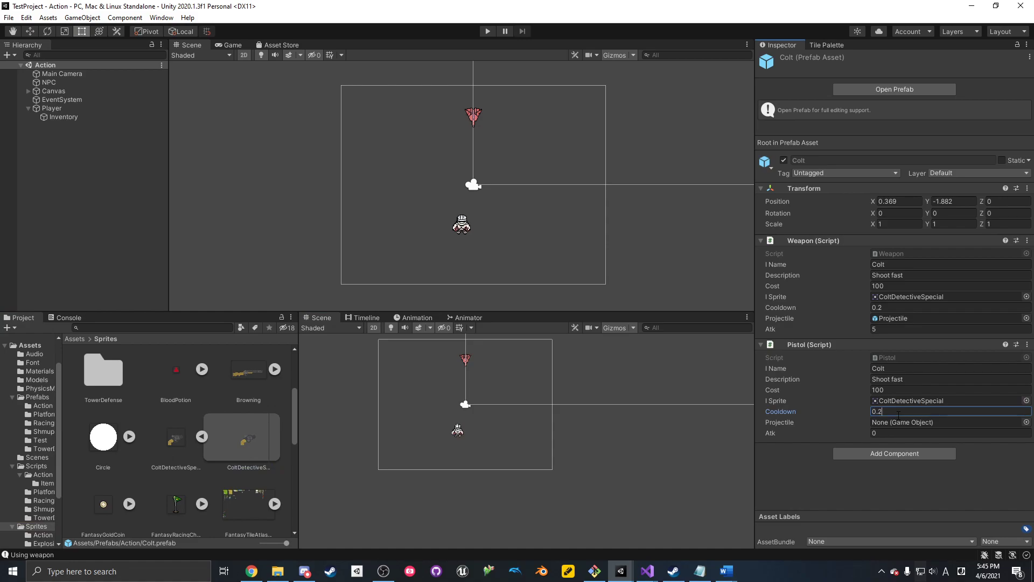
{"action": "left_click", "coordinate": [900, 434]}
{"action": "type", "text": "5"}
{"action": "key", "text": "Return"}
{"action": "left_click", "coordinate": [893, 318]}
{"action": "left_click_drag", "start_coordinate": [117, 443], "coordinate": [930, 424]}
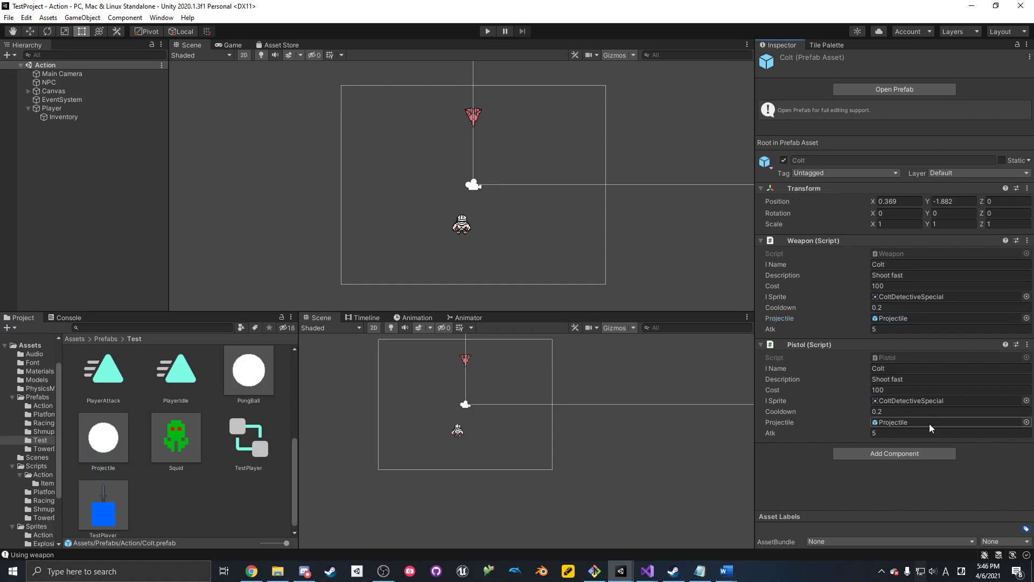
- Remove the Weapon component from the Colt prefab and reassign Colt as the Inventory object's First Item
{"action": "left_click", "coordinate": [1028, 241]}
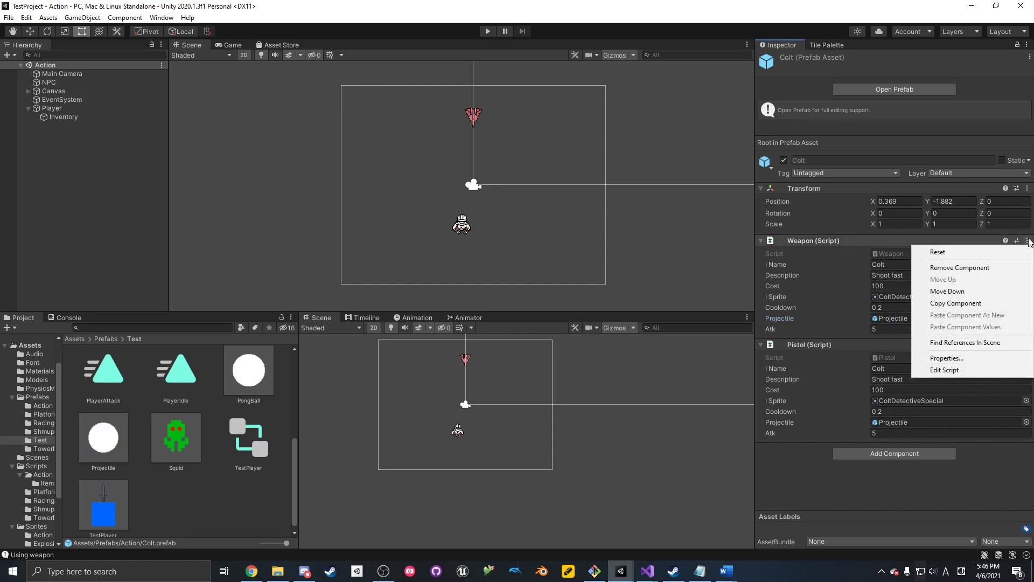
{"action": "left_click", "coordinate": [1012, 269]}
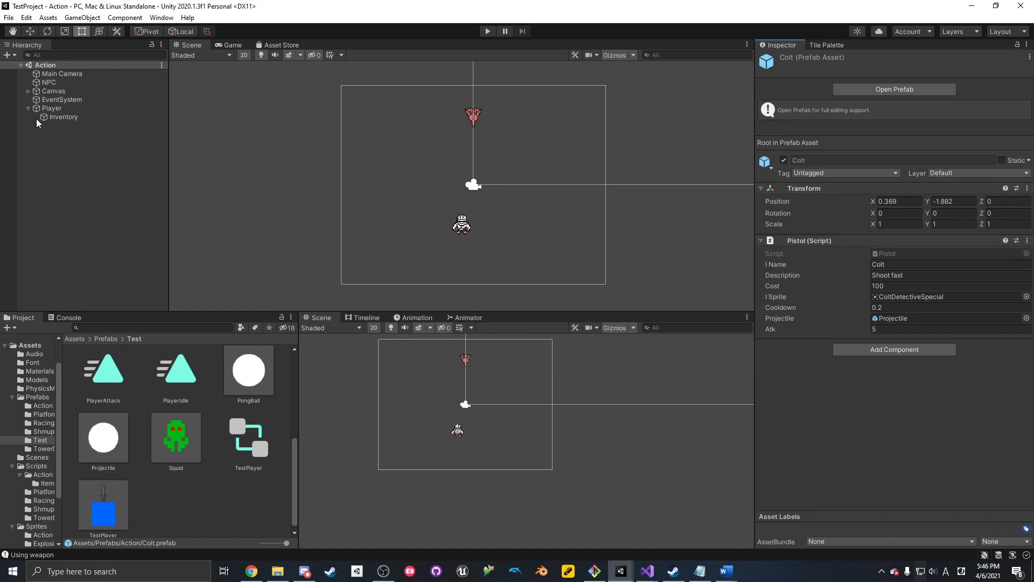
{"action": "left_click", "coordinate": [57, 117]}
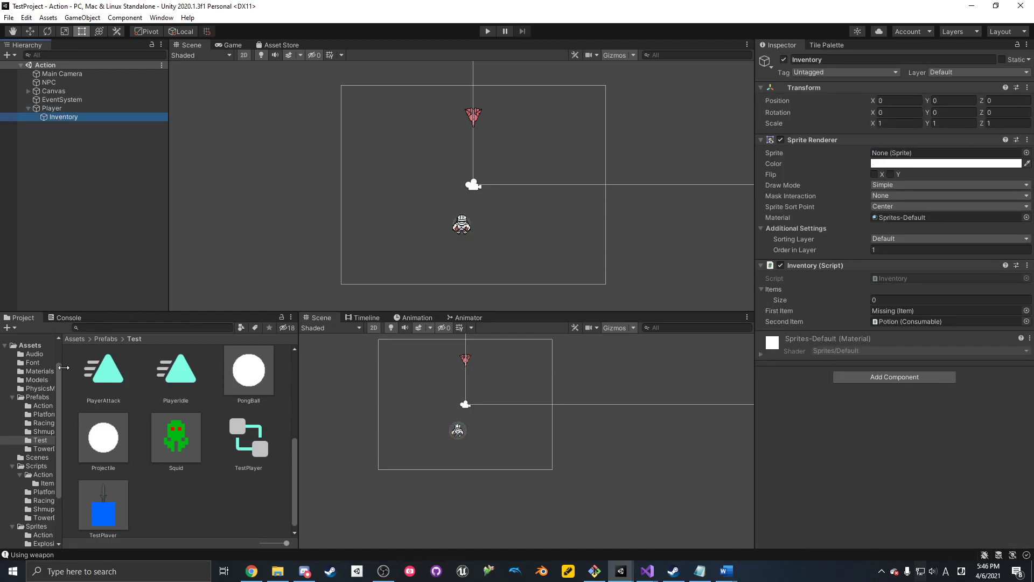
{"action": "left_click", "coordinate": [43, 405]}
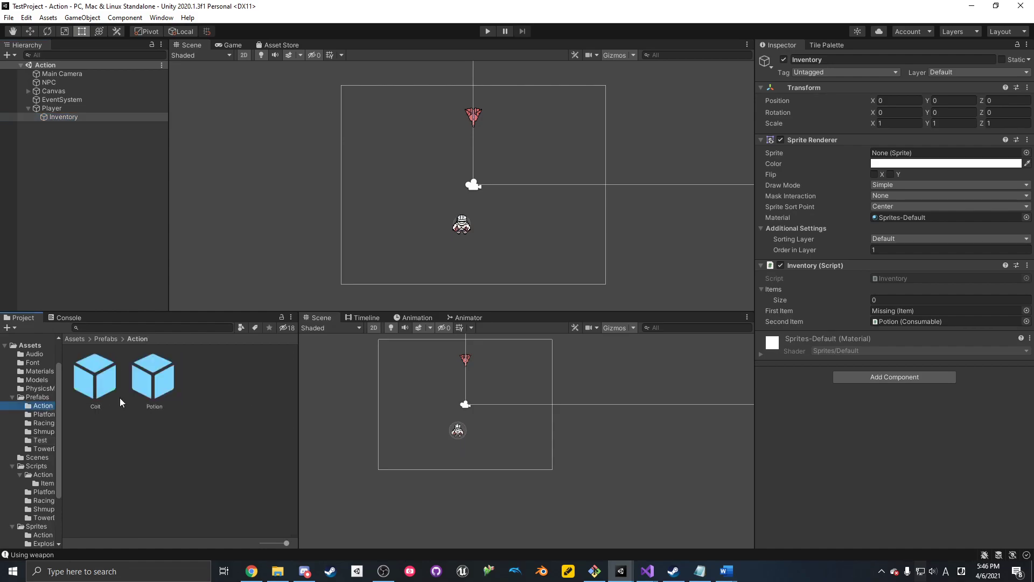
{"action": "left_click_drag", "start_coordinate": [103, 390], "coordinate": [927, 319]}
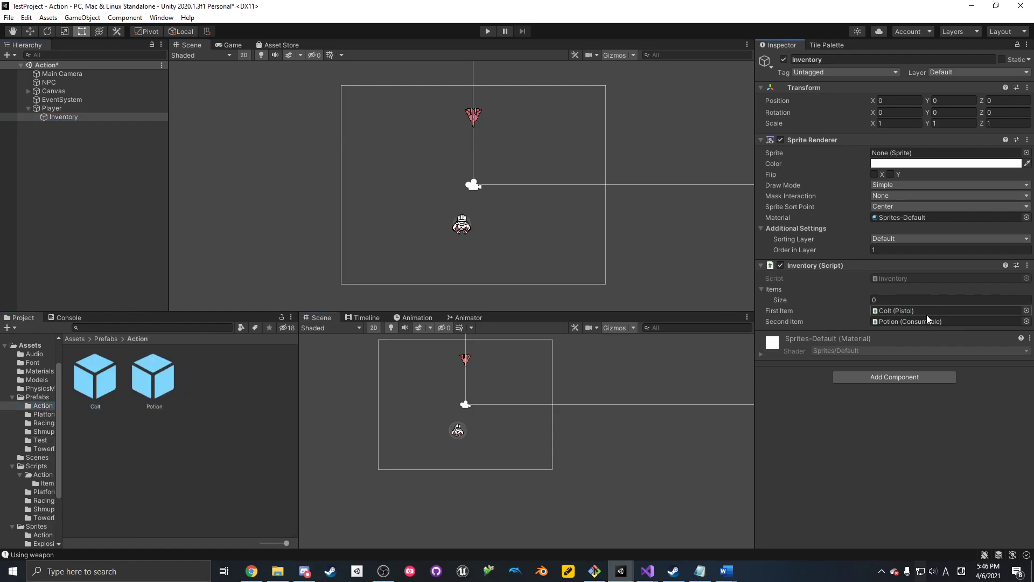
{"action": "left_click", "coordinate": [913, 311]}
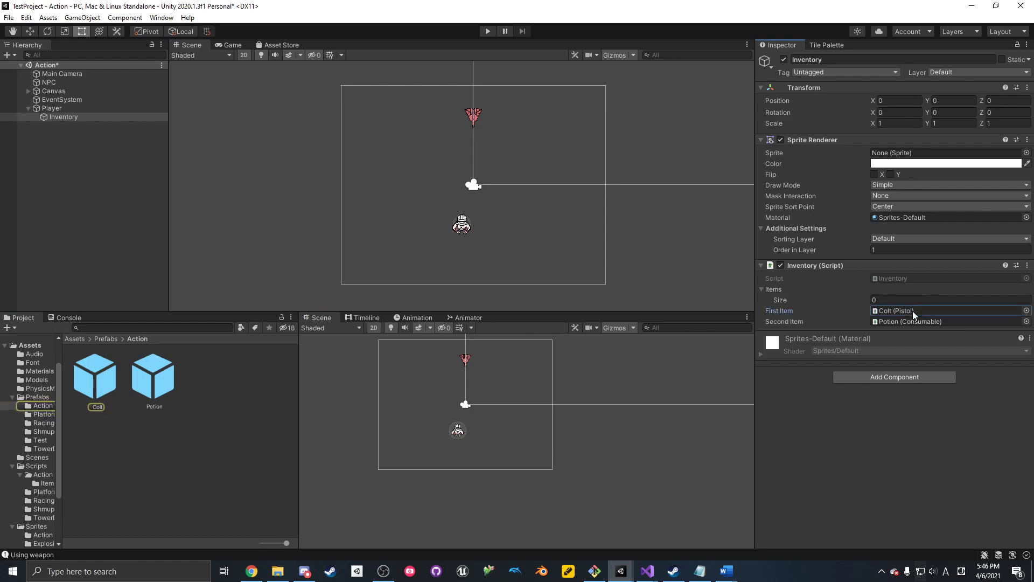
- Review the Colt prefab's Pistol settings and save the Action scene
{"action": "left_click", "coordinate": [106, 379]}
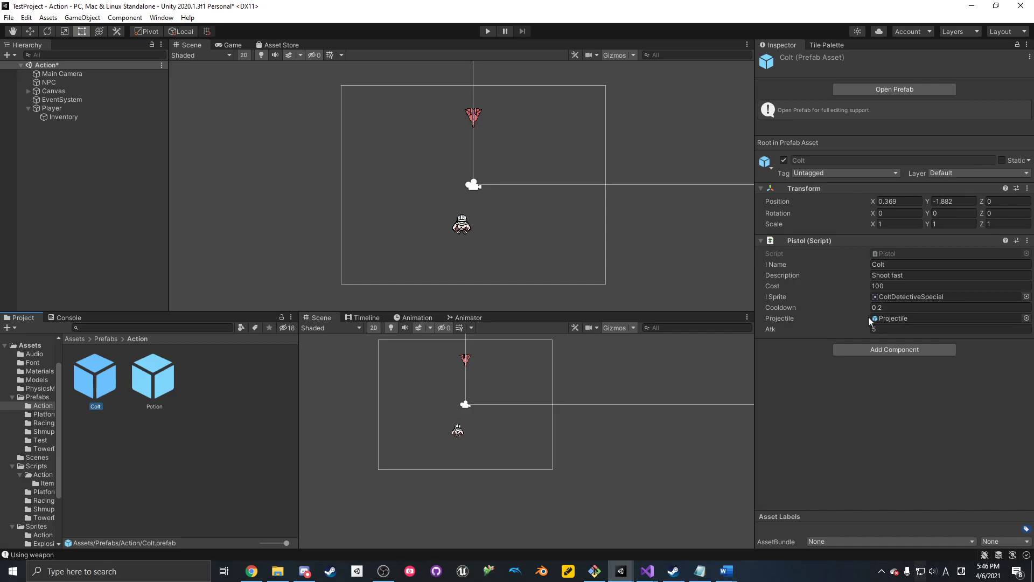
{"action": "left_click", "coordinate": [37, 132]}
{"action": "key", "text": "ctrl+s"}
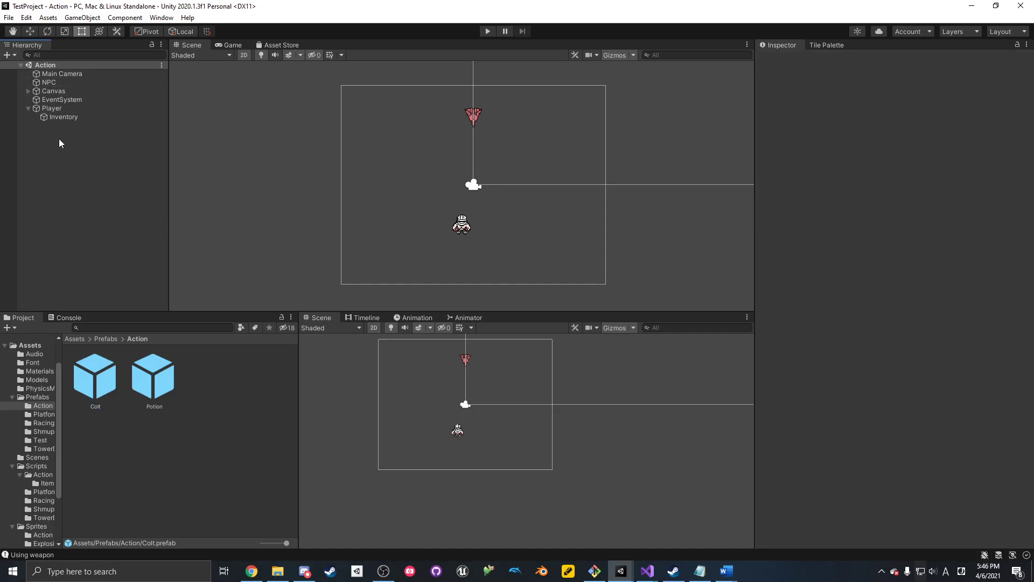
- Play the scene with the Inventory object selected, test moving and firing the Colt, and stop play mode
{"action": "left_click", "coordinate": [54, 109]}
{"action": "left_click", "coordinate": [61, 117]}
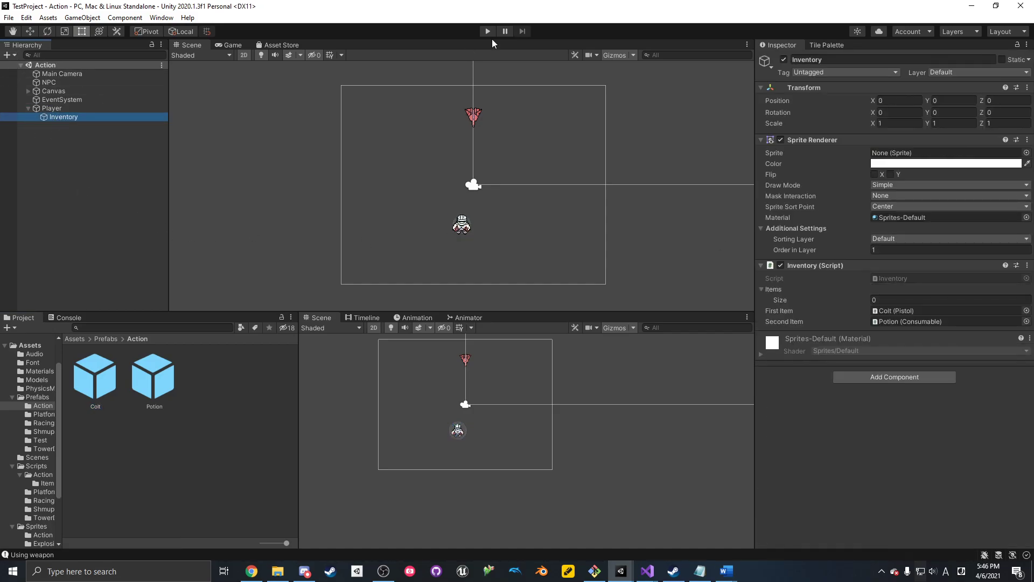
{"action": "left_click", "coordinate": [491, 31]}
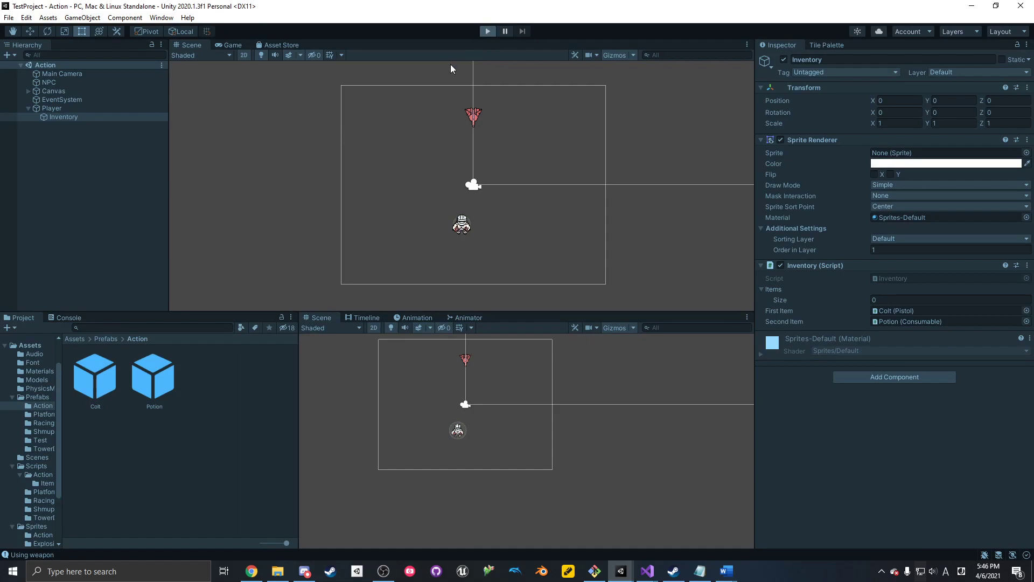
{"action": "left_click", "coordinate": [516, 104]}
{"action": "left_click", "coordinate": [480, 101]}
{"action": "left_click", "coordinate": [478, 98]}
{"action": "key", "text": "a"}
{"action": "key", "text": "w"}
{"action": "left_click", "coordinate": [477, 96]}
{"action": "left_click", "coordinate": [476, 95]}
{"action": "left_click", "coordinate": [478, 94]}
{"action": "left_click", "coordinate": [492, 94]}
{"action": "left_click", "coordinate": [490, 30]}
- Place the Colt prefab in the Action scene and unpack the instance from its prefab
{"action": "left_click_drag", "start_coordinate": [99, 390], "coordinate": [102, 190]}
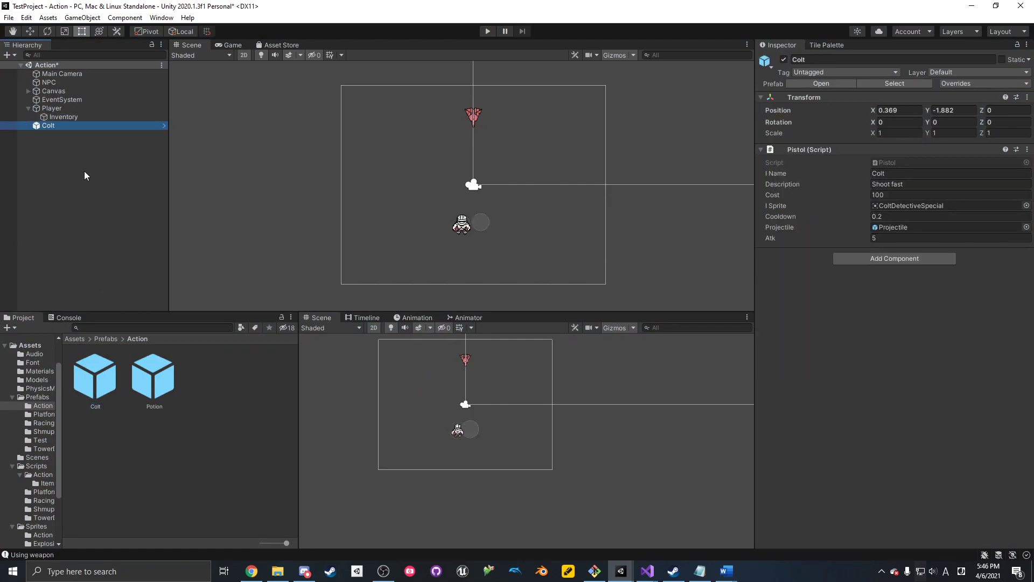
{"action": "right_click", "coordinate": [53, 129]}
{"action": "mouse_move", "coordinate": [101, 237]}
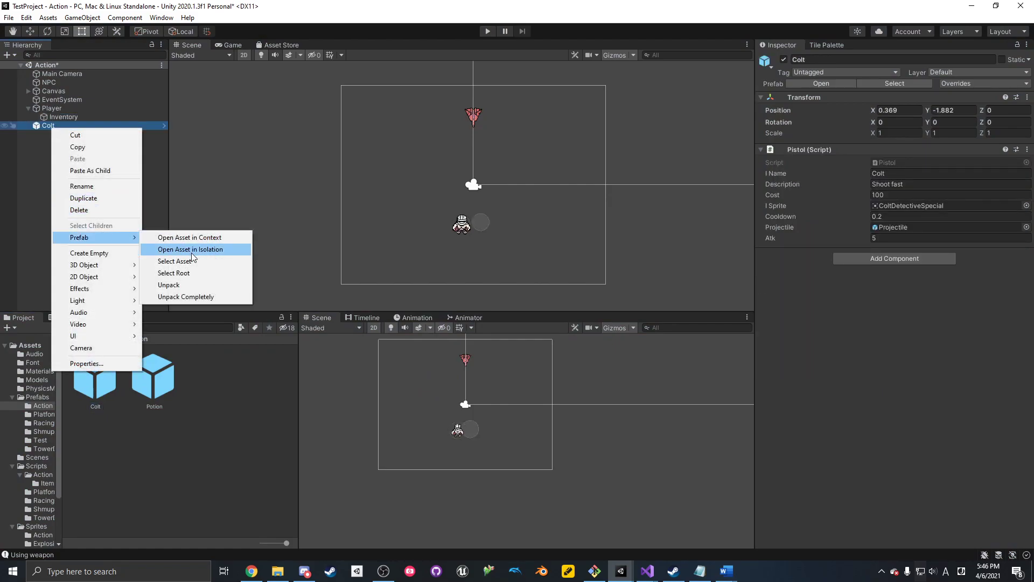
{"action": "left_click", "coordinate": [197, 286]}
{"action": "left_click", "coordinate": [46, 125]}
- Find the shotgun sprite in the Sprites folder and rename the unpacked Colt object to Browning
{"action": "left_click", "coordinate": [224, 437]}
{"action": "left_click", "coordinate": [36, 510]}
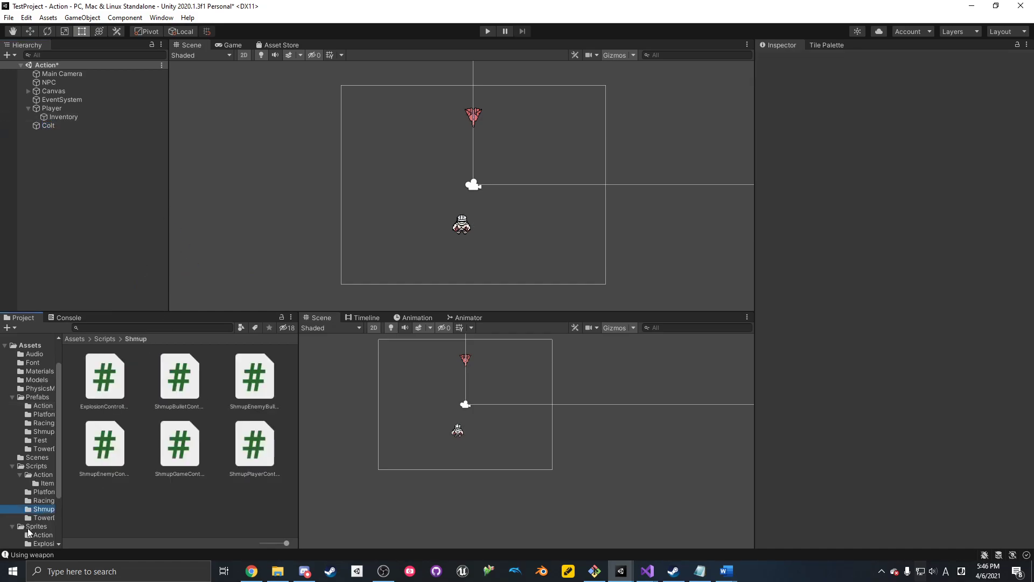
{"action": "left_click", "coordinate": [35, 526]}
{"action": "scroll", "coordinate": [268, 499], "scroll_direction": "down", "scroll_amount": 1}
{"action": "scroll", "coordinate": [261, 500], "scroll_direction": "down", "scroll_amount": 5}
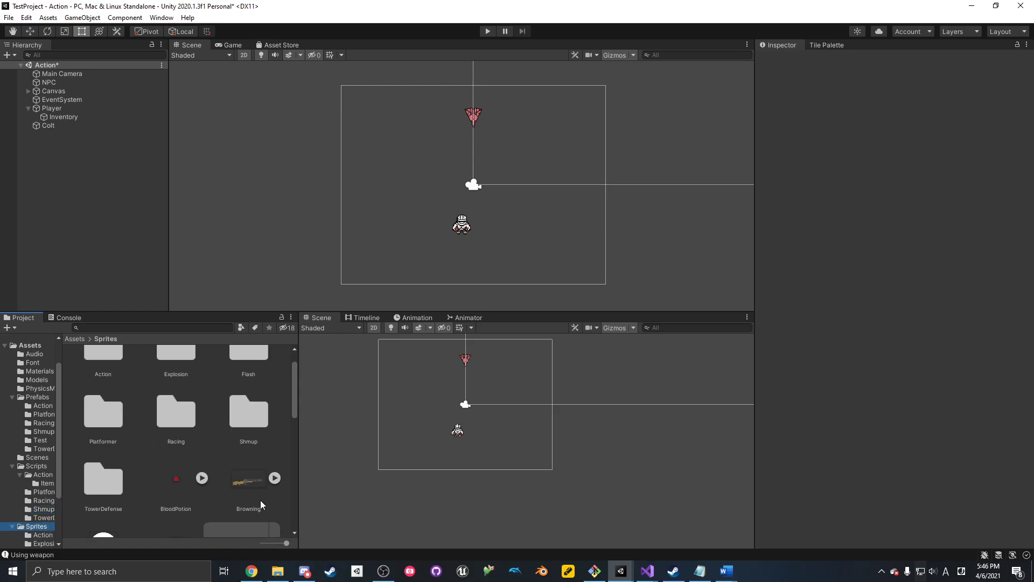
{"action": "scroll", "coordinate": [250, 470], "scroll_direction": "down", "scroll_amount": 6}
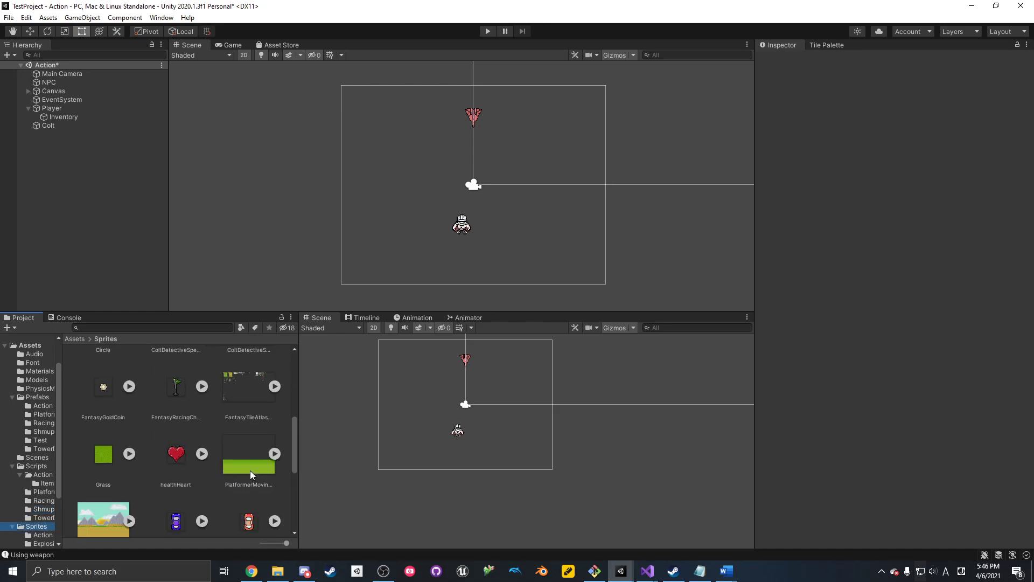
{"action": "scroll", "coordinate": [250, 468], "scroll_direction": "up", "scroll_amount": 8}
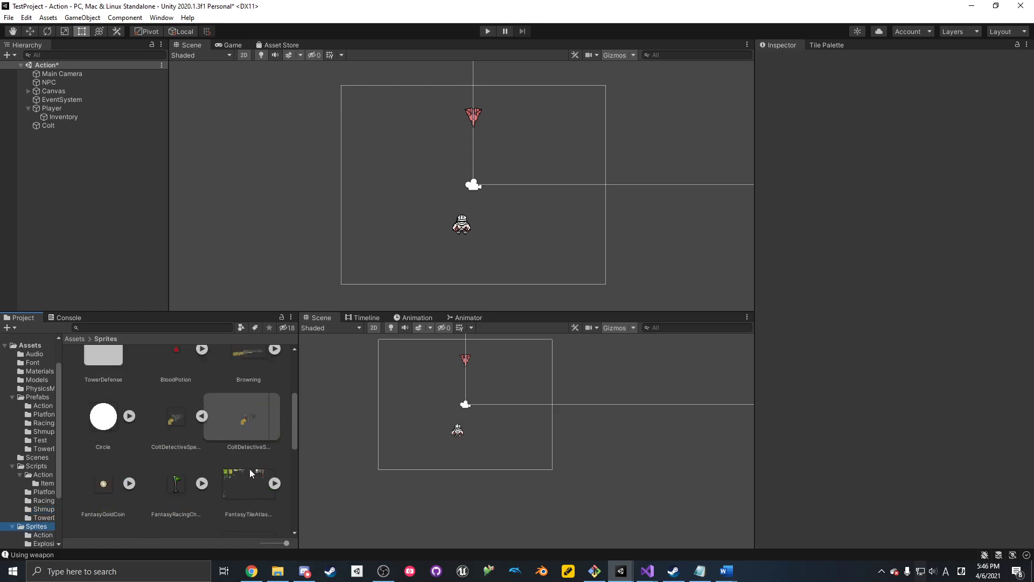
{"action": "left_click", "coordinate": [49, 126]}
{"action": "left_click", "coordinate": [824, 60]}
{"action": "type", "text": "Browning"}
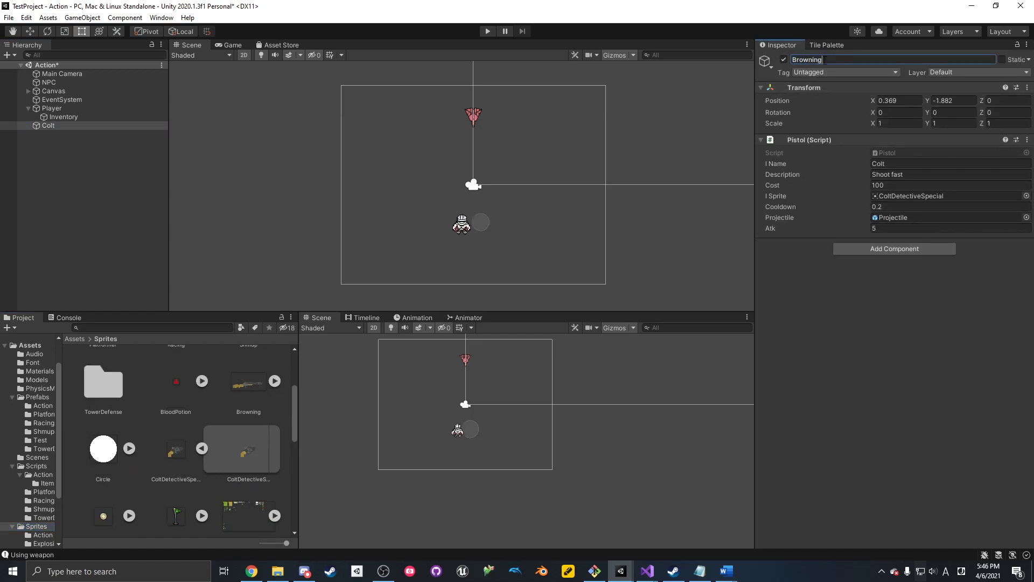
{"action": "key", "text": "Return"}
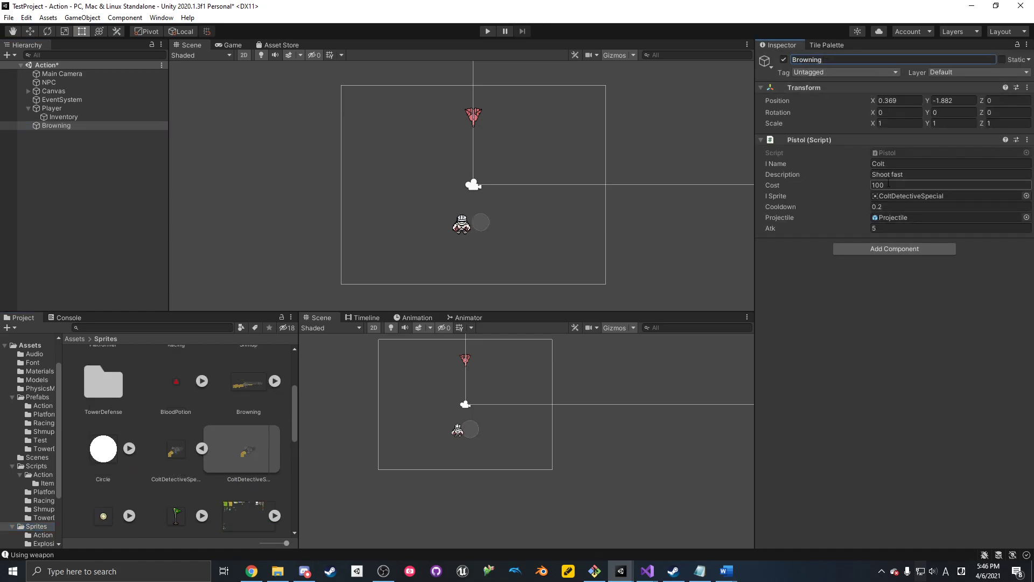
- Add the Shotgun script to the Browning object and set its I Name to Browning
{"action": "left_click", "coordinate": [936, 250]}
{"action": "type", "text": "shot"}
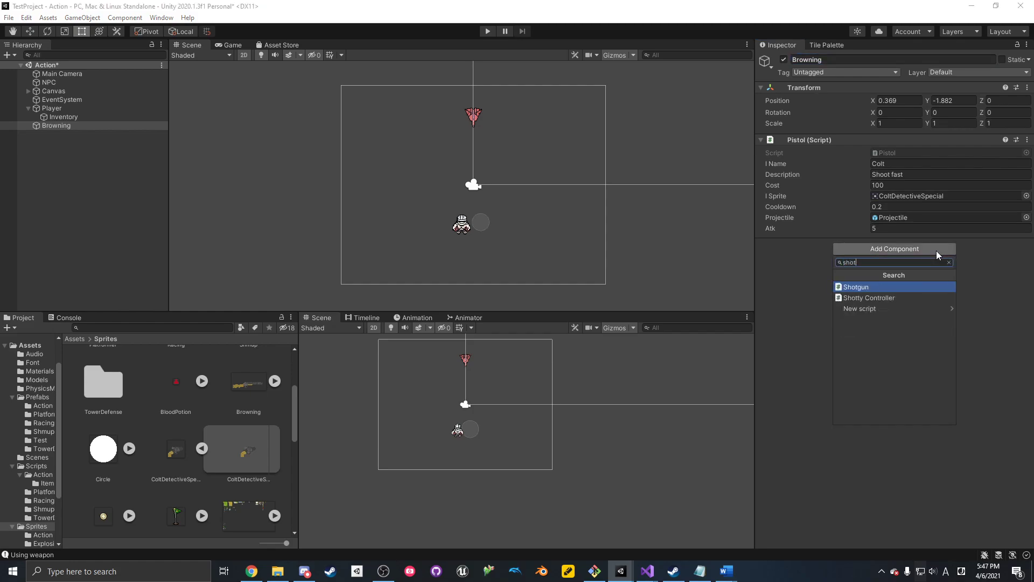
{"action": "left_click", "coordinate": [894, 286]}
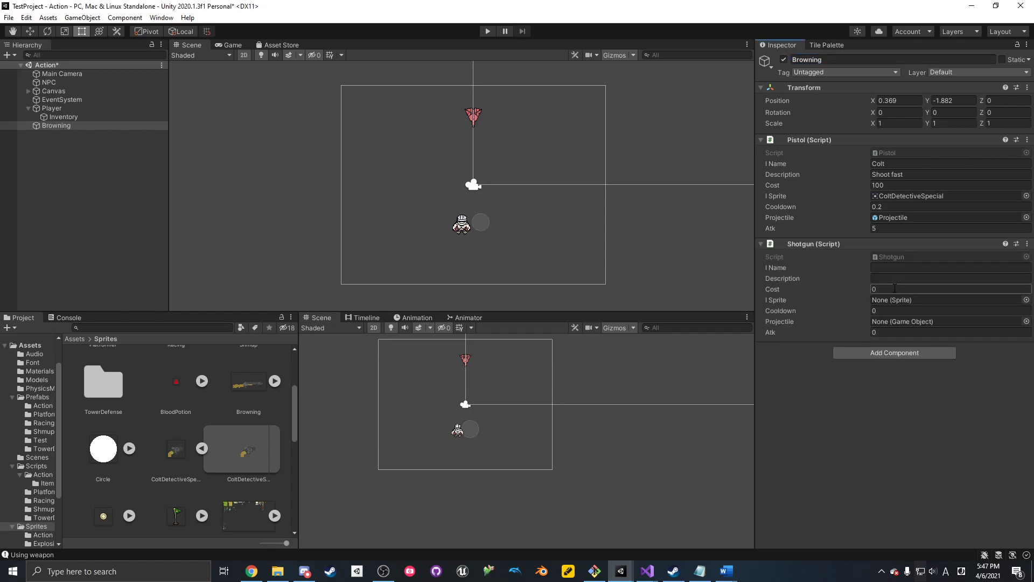
{"action": "type", "text": "Bornwing"}
{"action": "key", "text": "BackSpace"}
{"action": "key", "text": "BackSpace"}
{"action": "key", "text": "BackSpace"}
{"action": "key", "text": "BackSpace"}
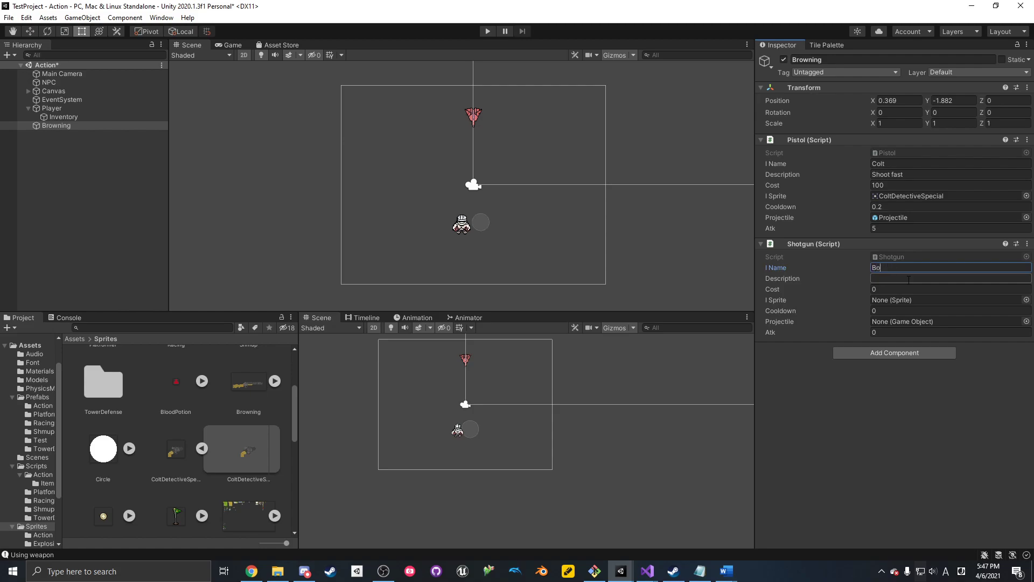
{"action": "key", "text": "BackSpace"}
{"action": "type", "text": "rowning"}
- Set the Shotgun component's description to Shoot many and cost to 200, and assign the Browning sprite
{"action": "left_click", "coordinate": [909, 278]}
{"action": "type", "text": "Shoot many"}
{"action": "left_click", "coordinate": [912, 289]}
{"action": "type", "text": "200"}
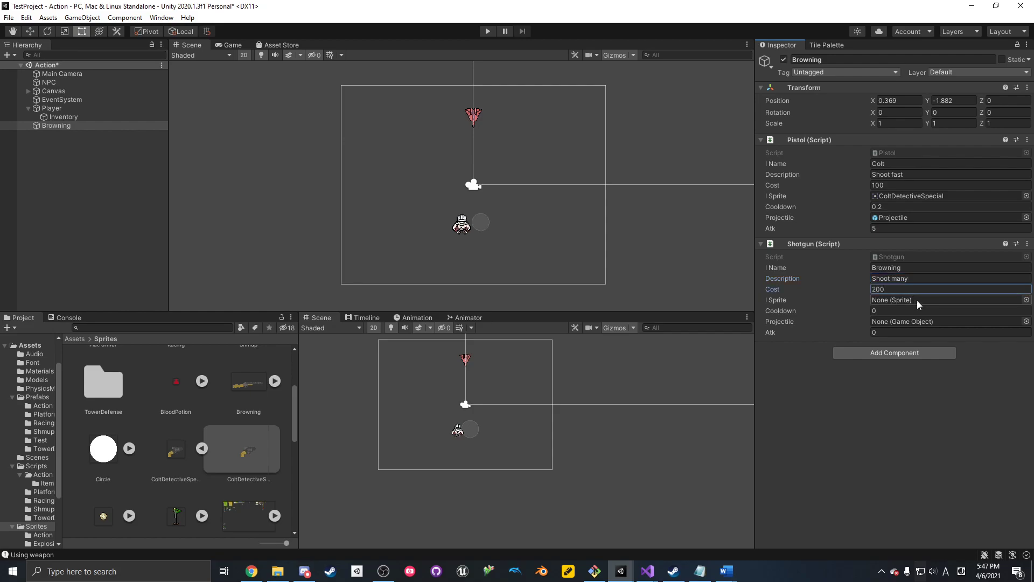
{"action": "left_click", "coordinate": [275, 380]}
{"action": "left_click_drag", "start_coordinate": [86, 446], "coordinate": [915, 299]}
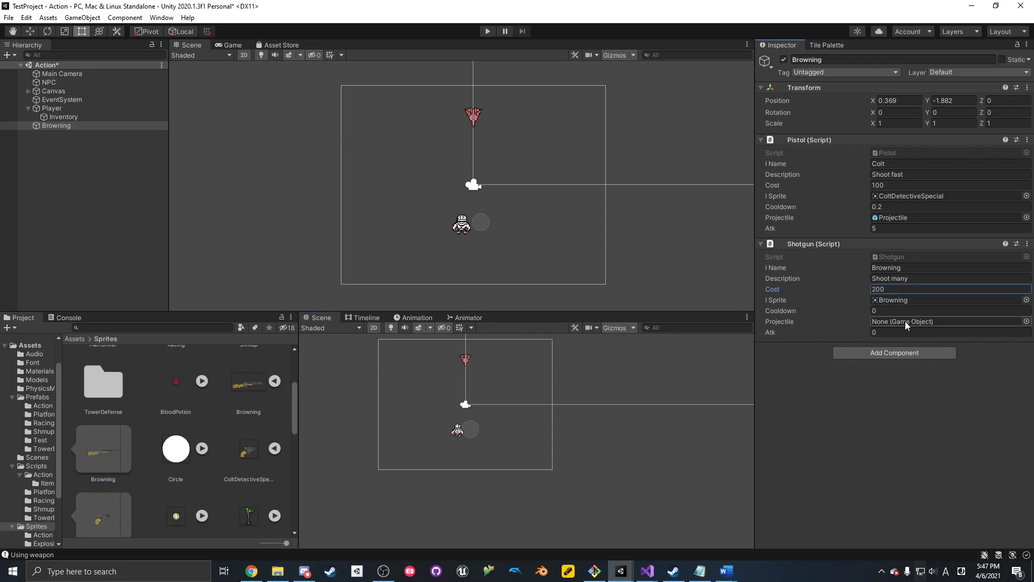
- Set the Browning's Shotgun component cooldown to 0.425 and its Atk to 2
{"action": "left_click", "coordinate": [891, 310]}
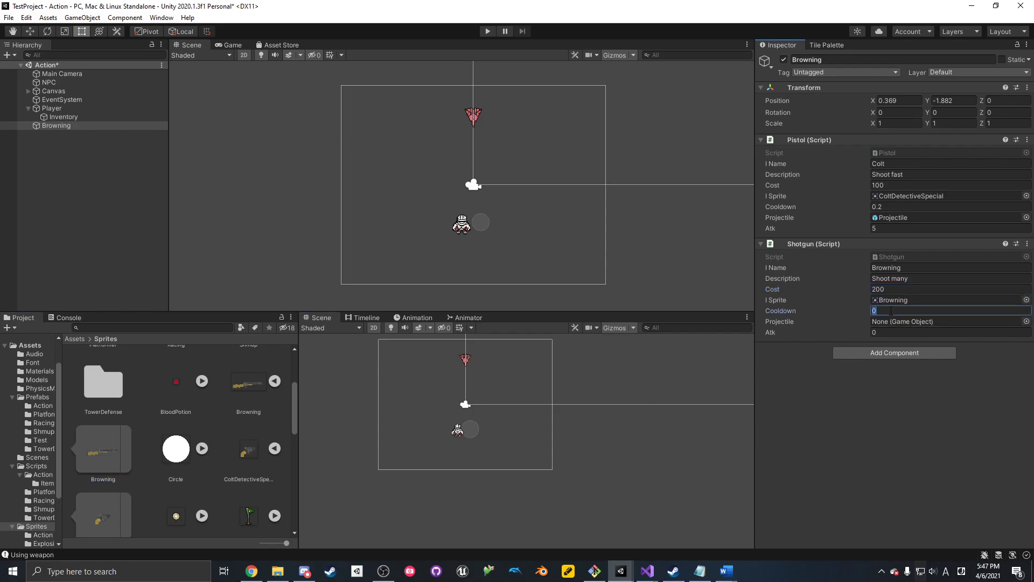
{"action": "type", "text": "0.425"}
{"action": "left_click", "coordinate": [899, 333]}
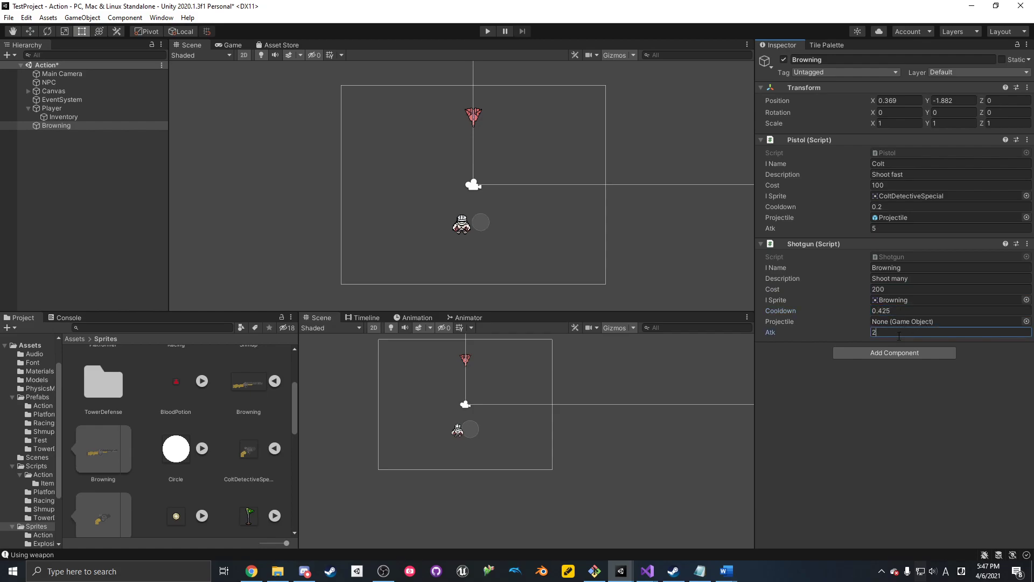
{"action": "type", "text": "2"}
{"action": "double_click", "coordinate": [881, 335]}
{"action": "left_click", "coordinate": [890, 229]}
{"action": "type", "text": "4"}
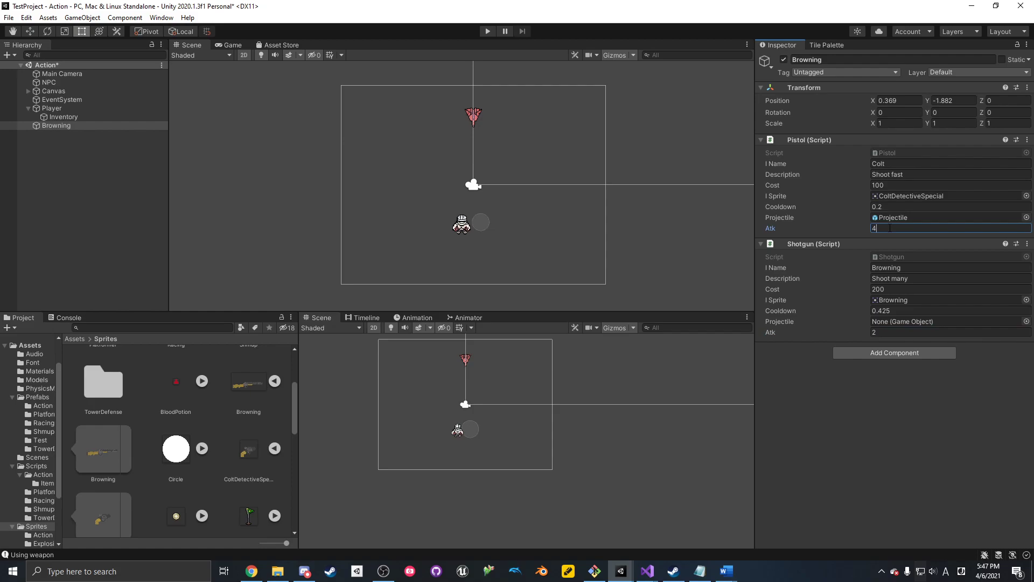
{"action": "double_click", "coordinate": [890, 229]}
- Remove the leftover Pistol component from the Browning object
{"action": "left_click", "coordinate": [1030, 141]}
{"action": "left_click", "coordinate": [1027, 140]}
{"action": "left_click", "coordinate": [1001, 167]}
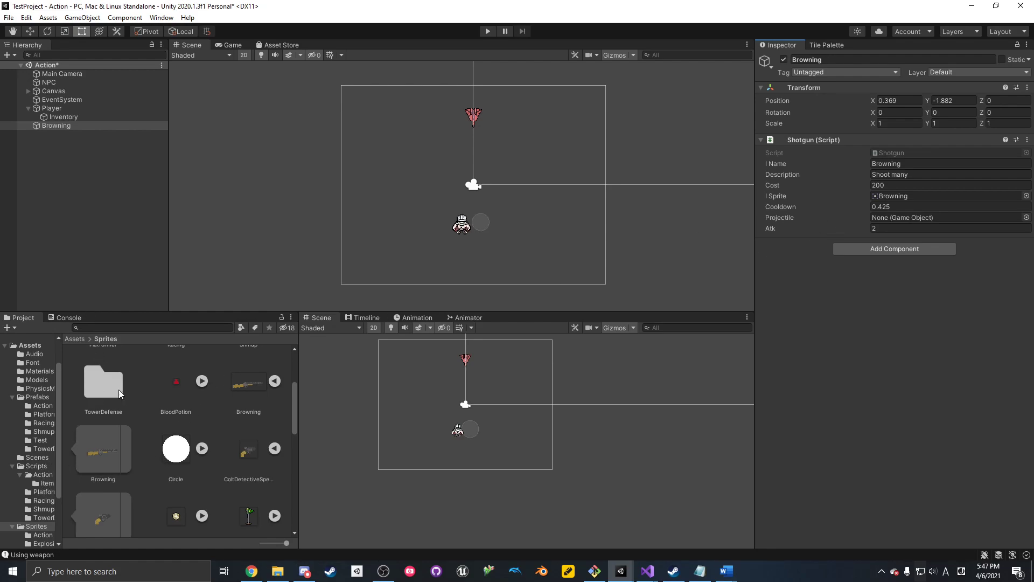
- Assign the Projectile prefab referenced by the Colt prefab to the Browning's Shotgun component, save the scene and briefly run it
{"action": "scroll", "coordinate": [44, 418], "scroll_direction": "up", "scroll_amount": 2}
{"action": "left_click", "coordinate": [40, 438]}
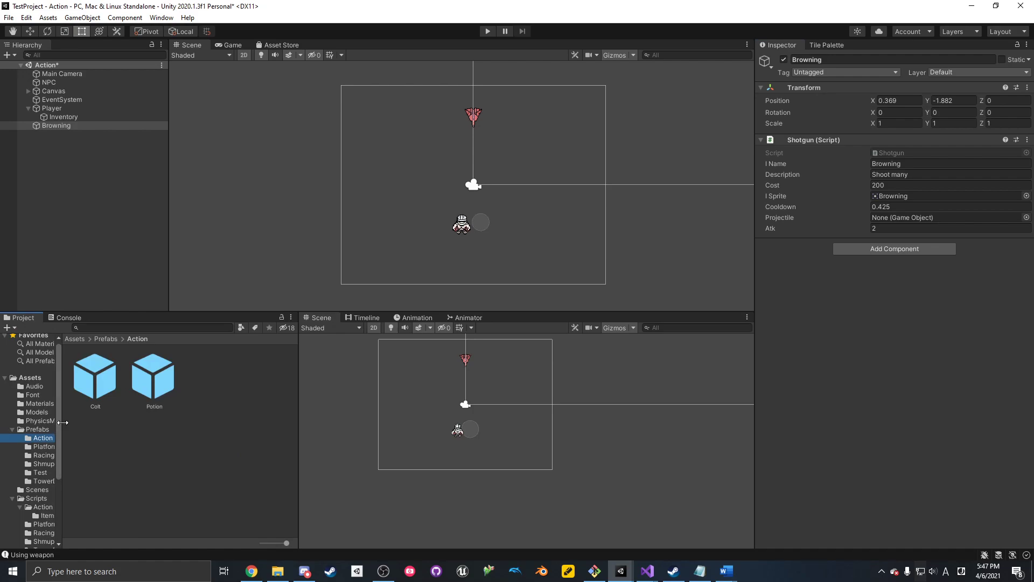
{"action": "double_click", "coordinate": [100, 387]}
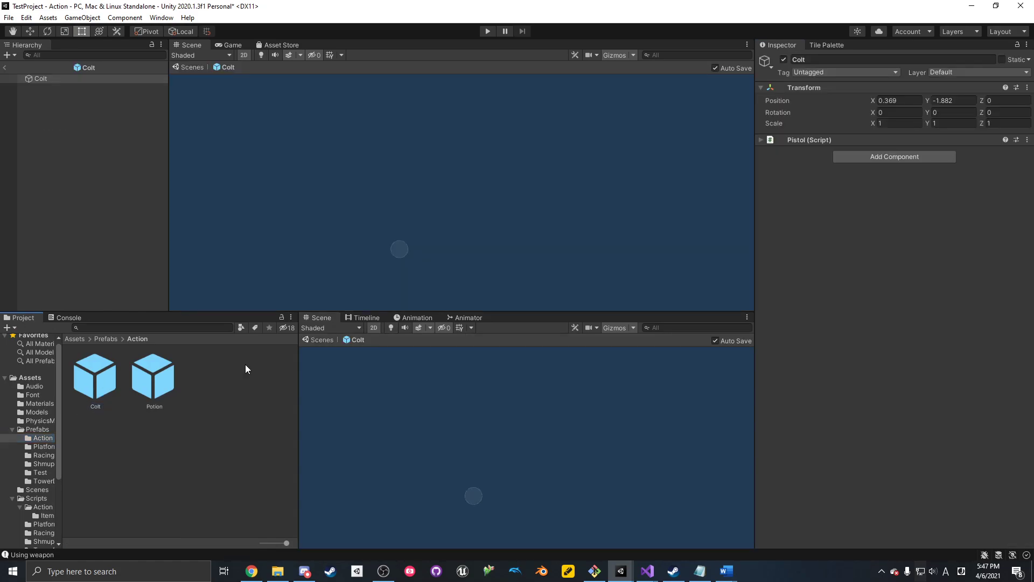
{"action": "left_click", "coordinate": [819, 140]}
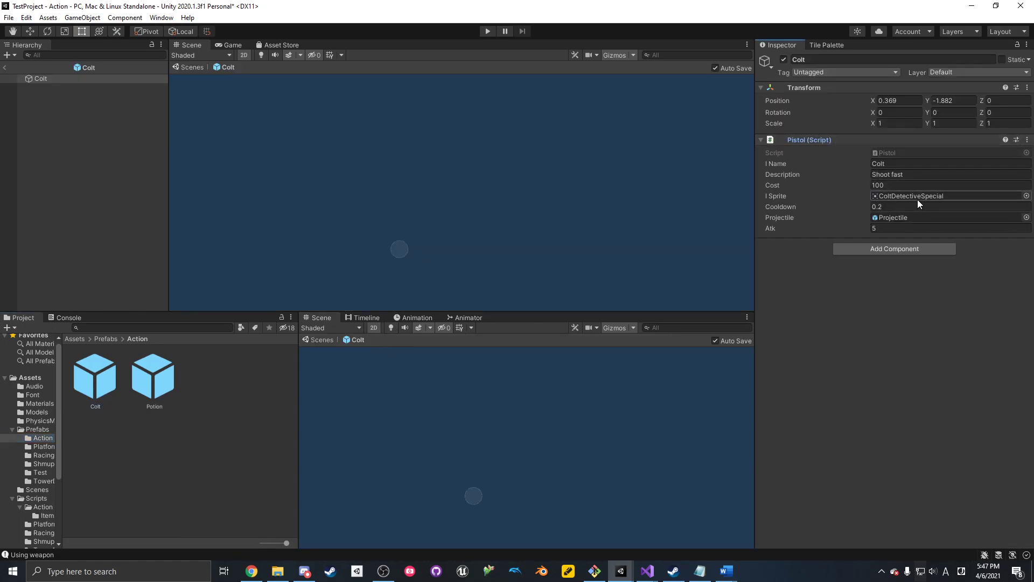
{"action": "left_click", "coordinate": [913, 217]}
{"action": "left_click", "coordinate": [4, 68]}
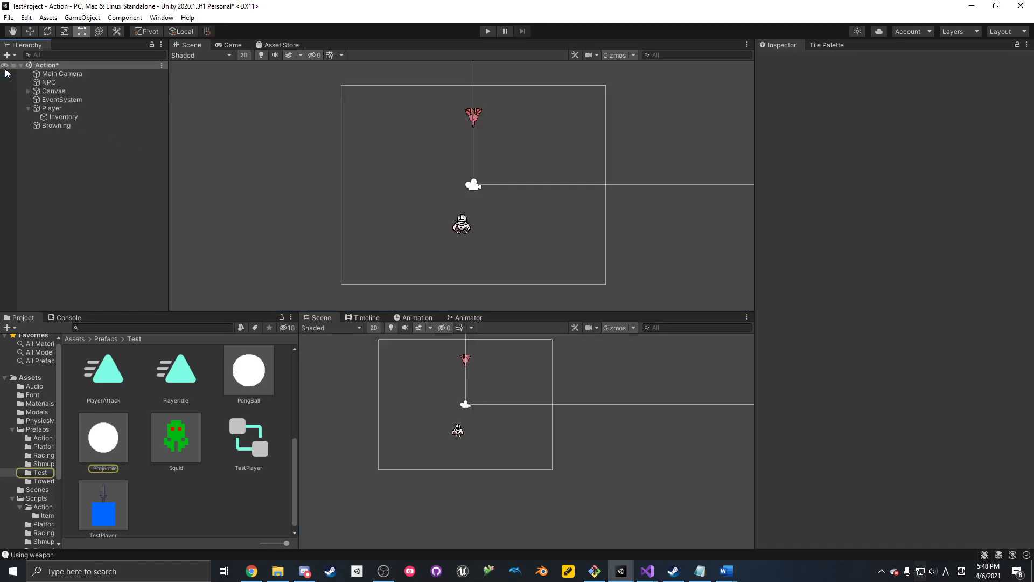
{"action": "left_click", "coordinate": [67, 123]}
{"action": "left_click_drag", "start_coordinate": [105, 442], "coordinate": [912, 218]}
{"action": "key", "text": "ctrl+s"}
{"action": "left_click", "coordinate": [488, 32]}
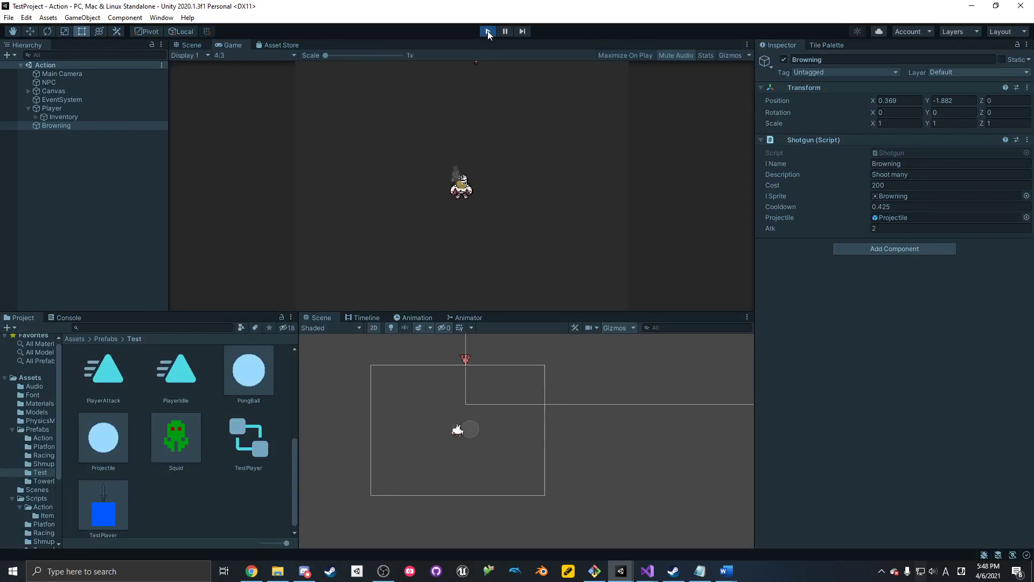
{"action": "left_click", "coordinate": [488, 32]}
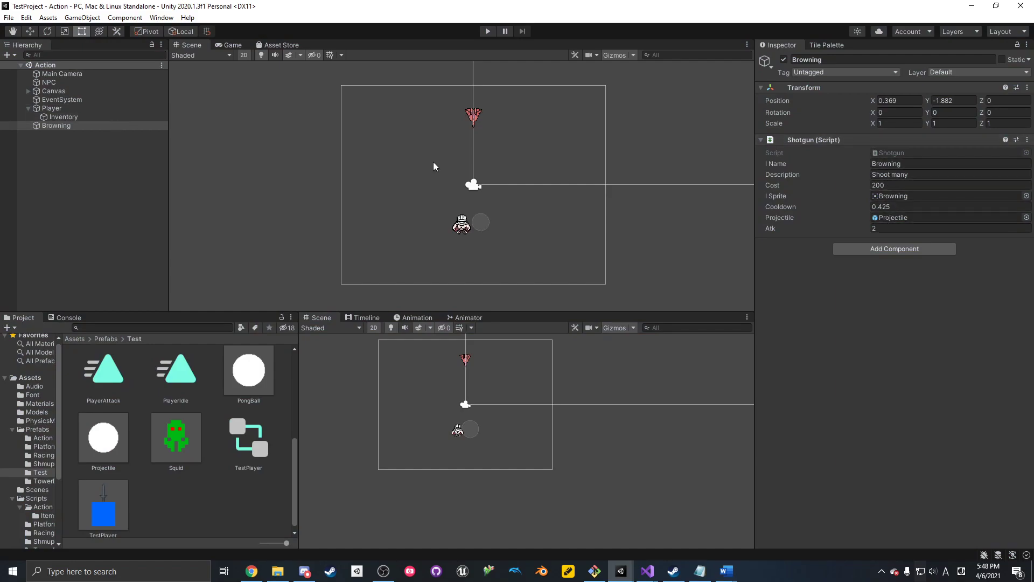
- Create a Browning prefab in the Prefabs/Action folder from the scene object and delete the instance from the scene
{"action": "left_click", "coordinate": [47, 437]}
{"action": "left_click_drag", "start_coordinate": [82, 128], "coordinate": [234, 403]}
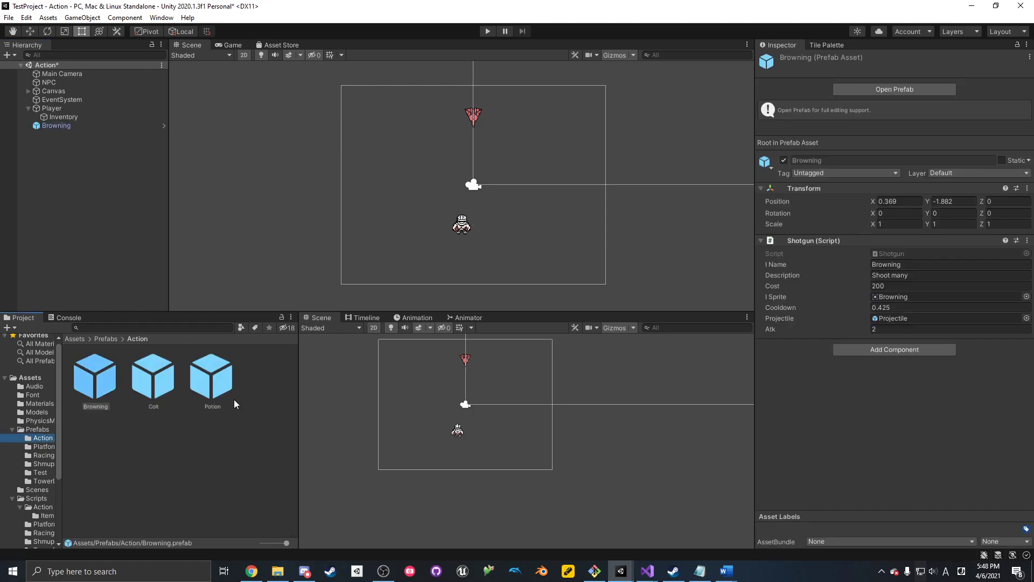
{"action": "left_click", "coordinate": [63, 126]}
{"action": "key", "text": "Delete"}
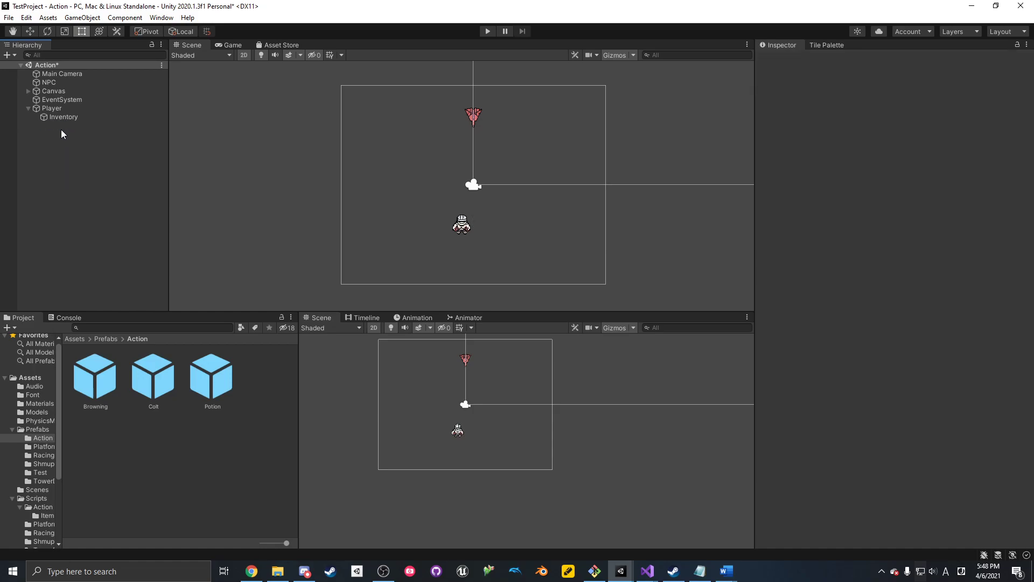
- Assign the Browning prefab as the Inventory's First Item and start the game
{"action": "left_click", "coordinate": [56, 118]}
{"action": "left_click_drag", "start_coordinate": [155, 387], "coordinate": [906, 308]}
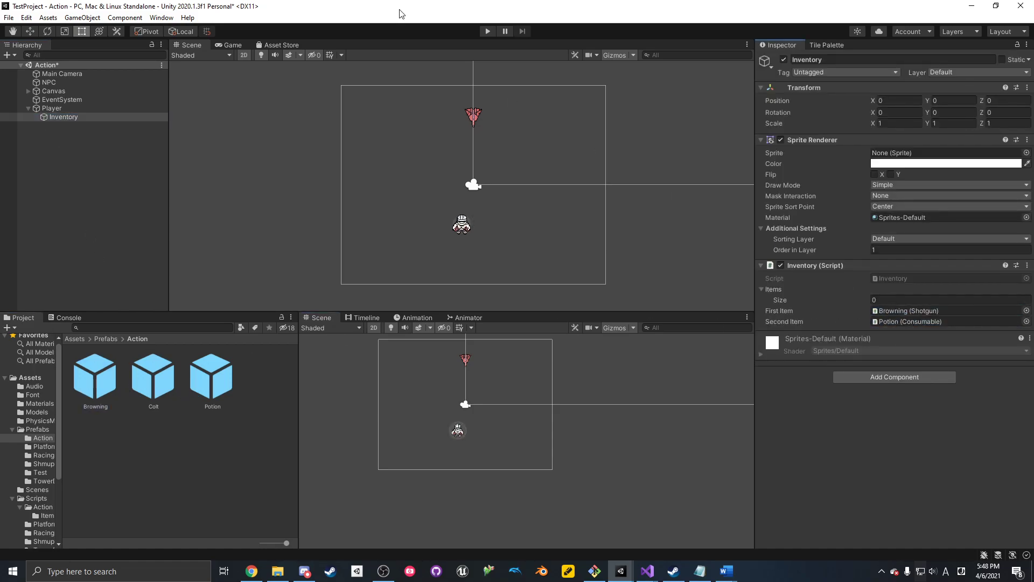
{"action": "left_click", "coordinate": [487, 31]}
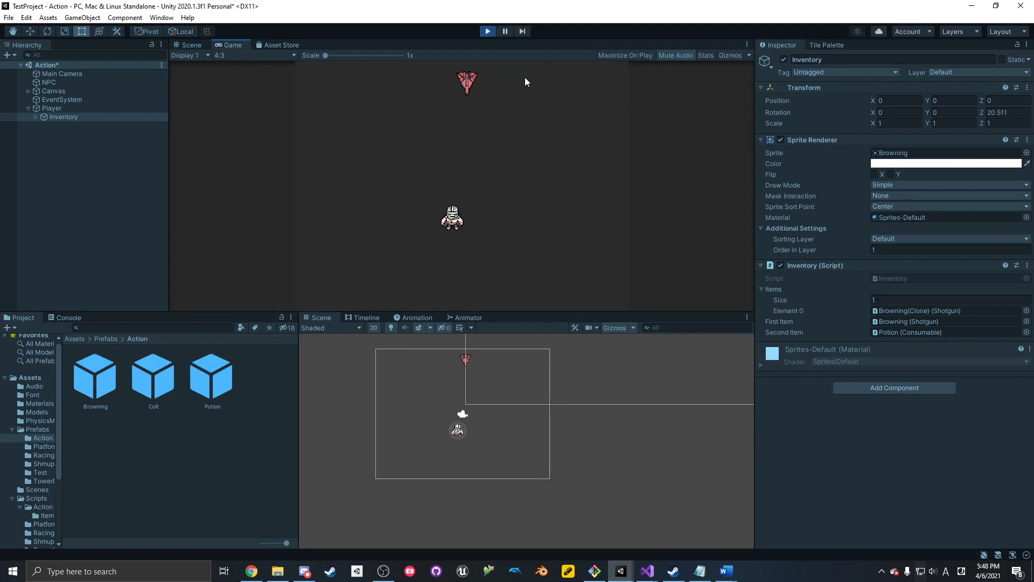
- Play-test the Browning by moving the player and firing in several directions, and stop the game
{"action": "left_click", "coordinate": [493, 151]}
{"action": "left_click", "coordinate": [470, 128]}
{"action": "key", "text": "a"}
{"action": "key", "text": "w"}
{"action": "key", "text": "d"}
{"action": "left_click", "coordinate": [520, 146]}
{"action": "key", "text": "s"}
{"action": "left_click", "coordinate": [531, 80]}
{"action": "left_click", "coordinate": [540, 102]}
{"action": "left_click", "coordinate": [538, 102]}
{"action": "left_click", "coordinate": [538, 101]}
{"action": "left_click", "coordinate": [489, 31]}
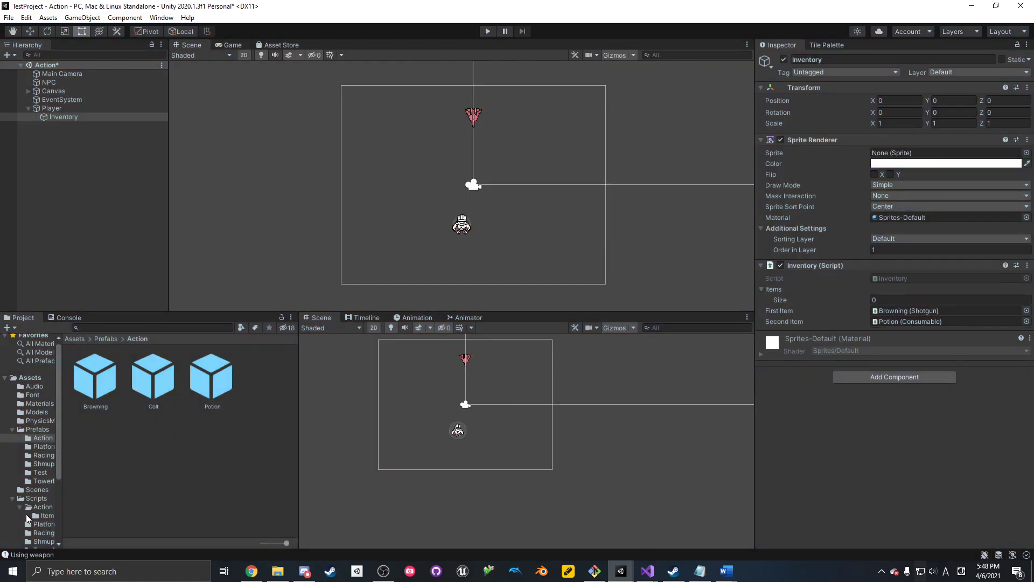
- Locate the Browning prefab's sprite texture, set its Pixels Per Unit to 32 like the ColtDetectiveSpecial texture, and return to the scene
{"action": "left_click", "coordinate": [906, 310]}
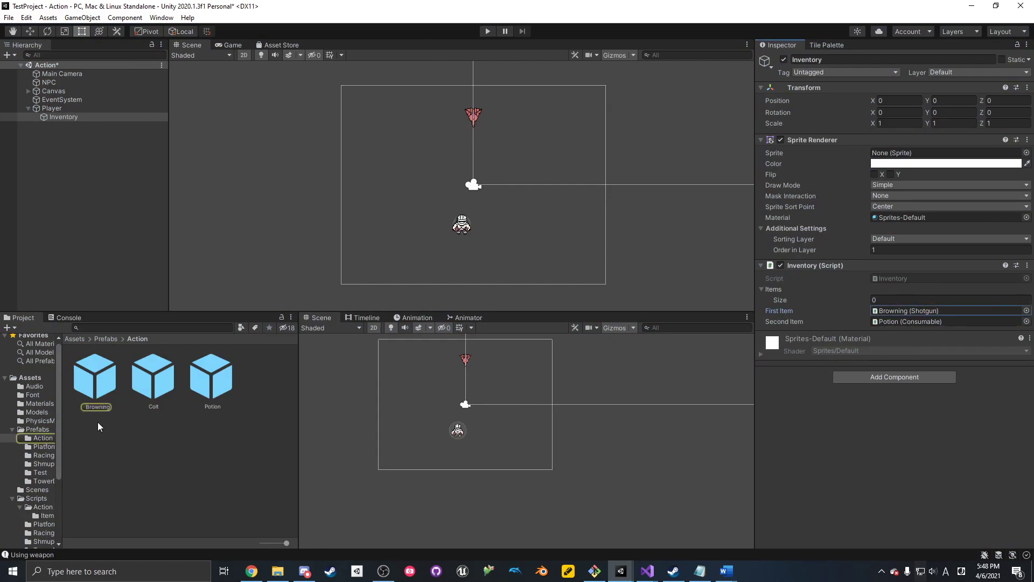
{"action": "left_click", "coordinate": [97, 400]}
{"action": "double_click", "coordinate": [97, 399]}
{"action": "left_click", "coordinate": [909, 197]}
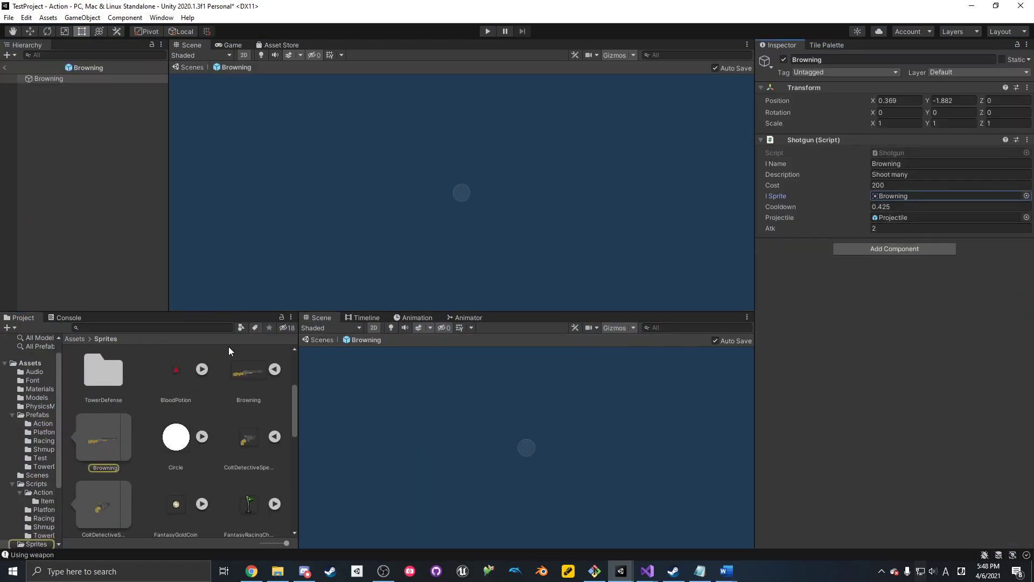
{"action": "left_click", "coordinate": [239, 379]}
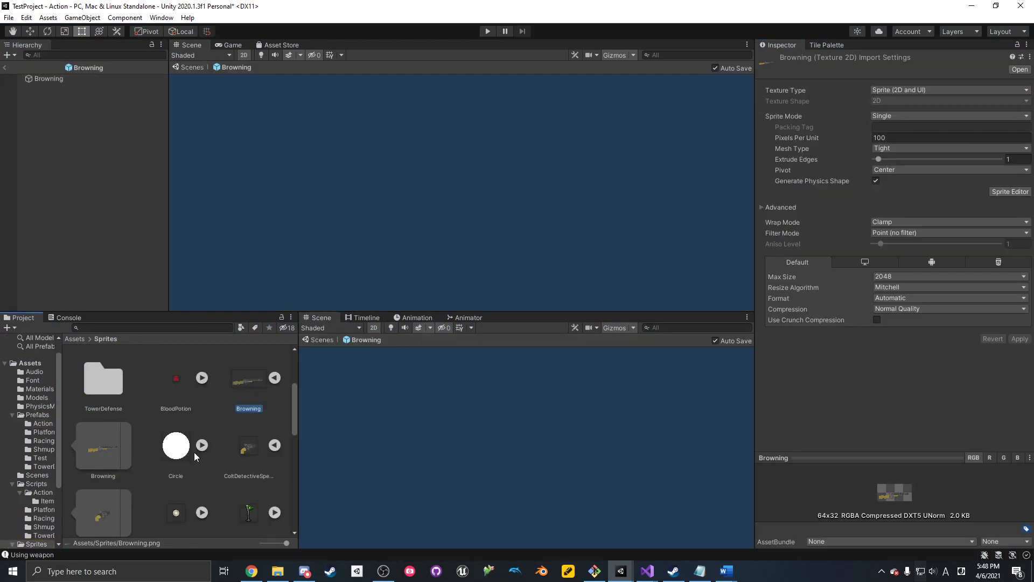
{"action": "left_click", "coordinate": [255, 451]}
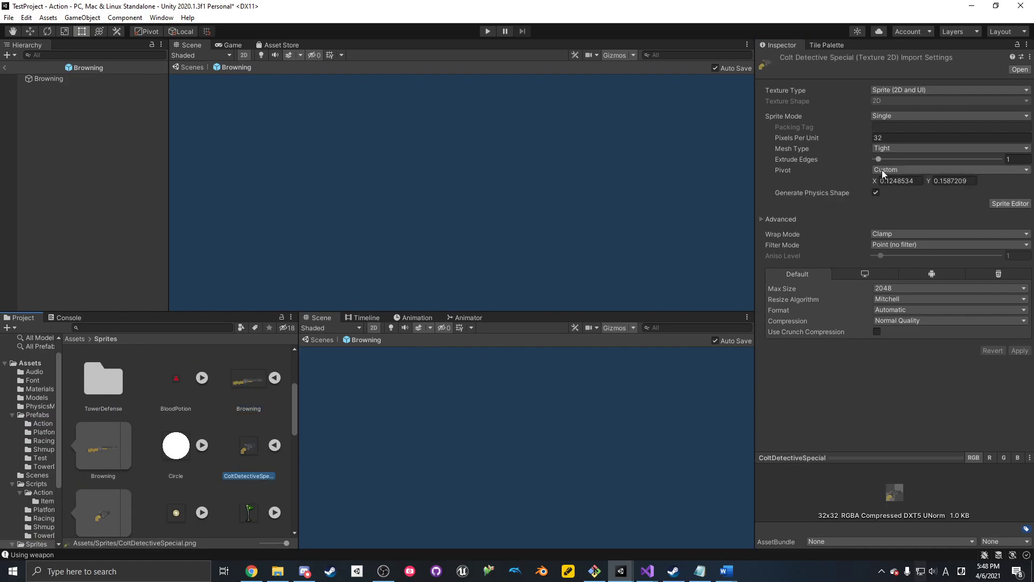
{"action": "left_click", "coordinate": [245, 396]}
{"action": "left_click", "coordinate": [902, 138]}
{"action": "type", "text": "32"}
{"action": "key", "text": "Return"}
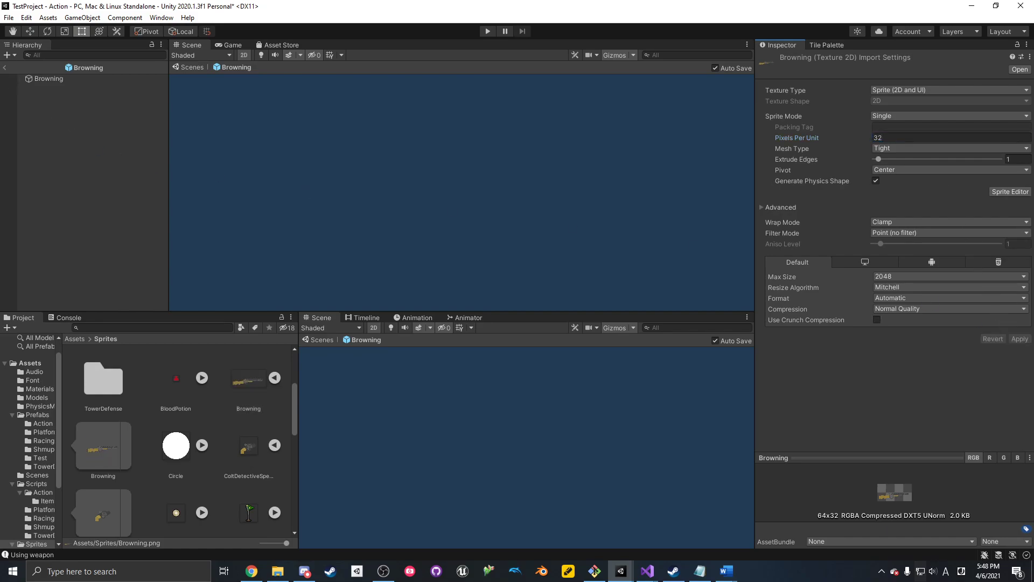
{"action": "left_click", "coordinate": [5, 68]}
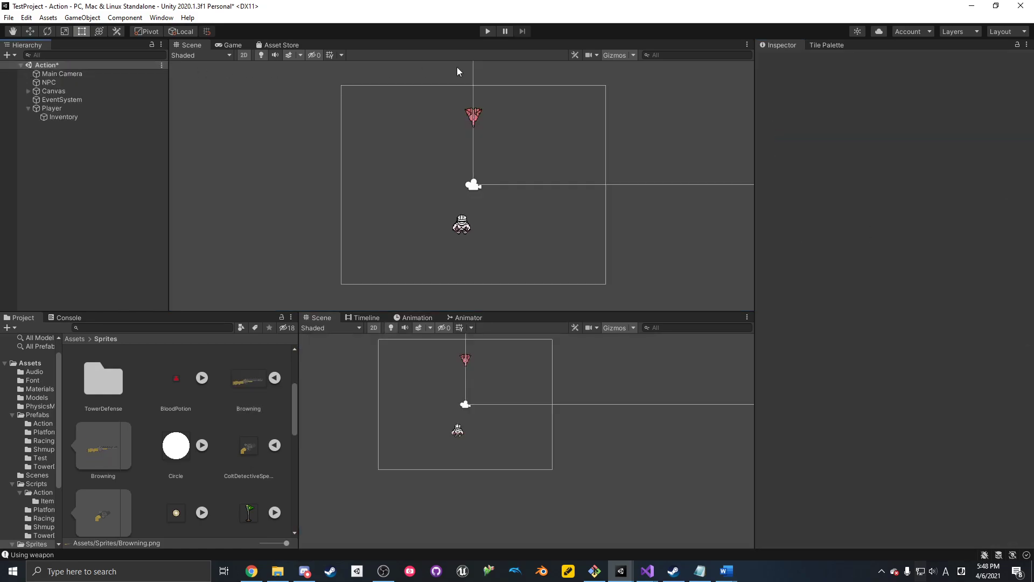
- Run the game again to check the Browning's sprite size while moving and shooting, and stop it
{"action": "left_click", "coordinate": [487, 35]}
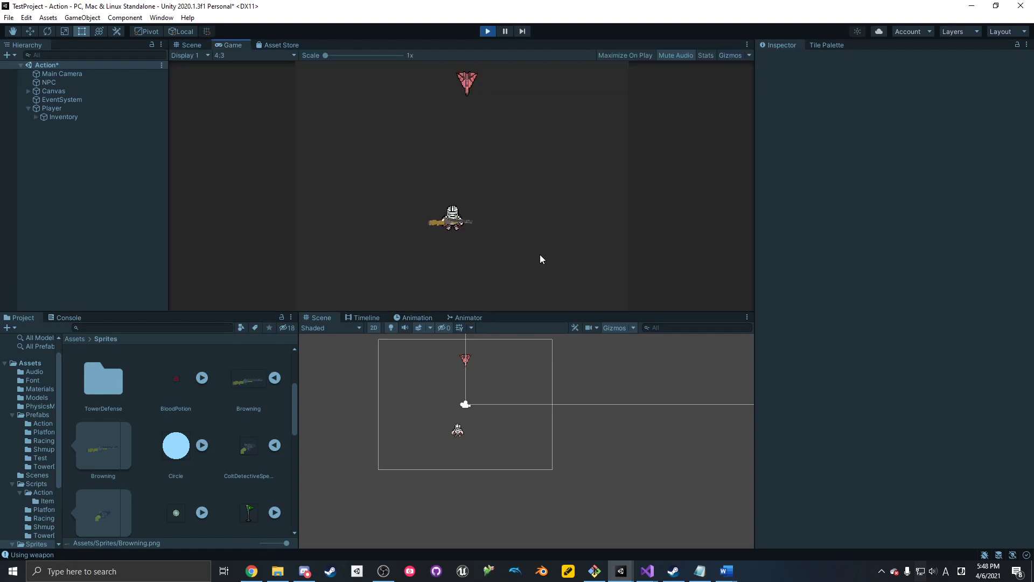
{"action": "left_click", "coordinate": [474, 113]}
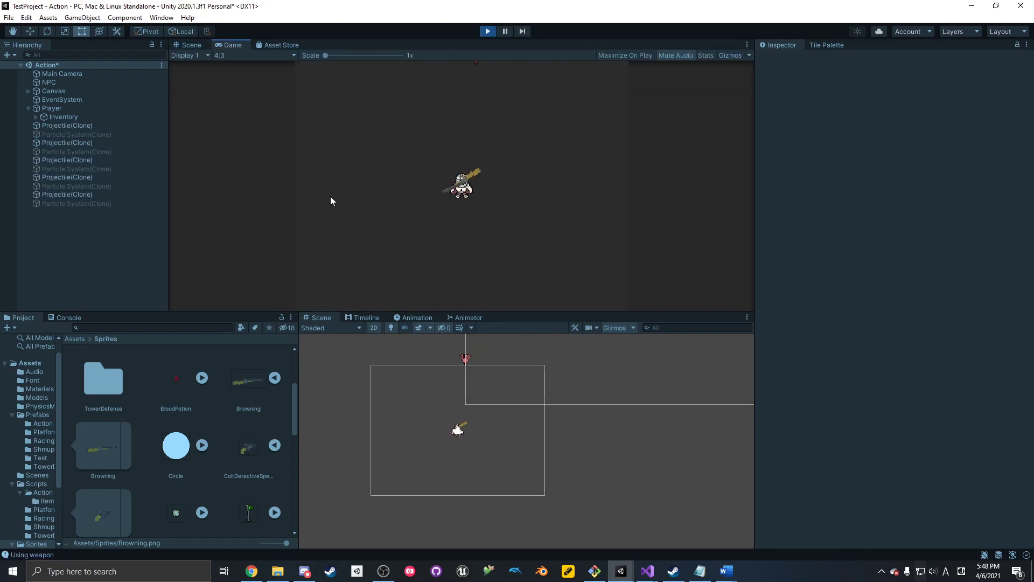
{"action": "left_click", "coordinate": [477, 146]}
{"action": "left_click", "coordinate": [475, 145]}
{"action": "key", "text": "w"}
{"action": "key", "text": "a"}
{"action": "left_click", "coordinate": [505, 135]}
{"action": "left_click", "coordinate": [510, 134]}
{"action": "key", "text": "d"}
{"action": "left_click", "coordinate": [508, 138]}
{"action": "key", "text": "s"}
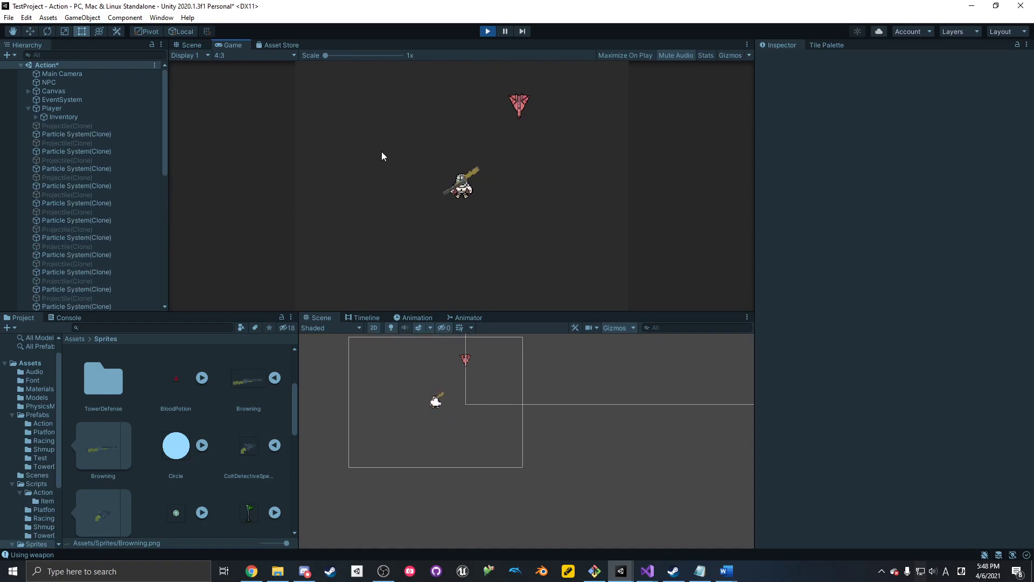
{"action": "left_click", "coordinate": [488, 30]}
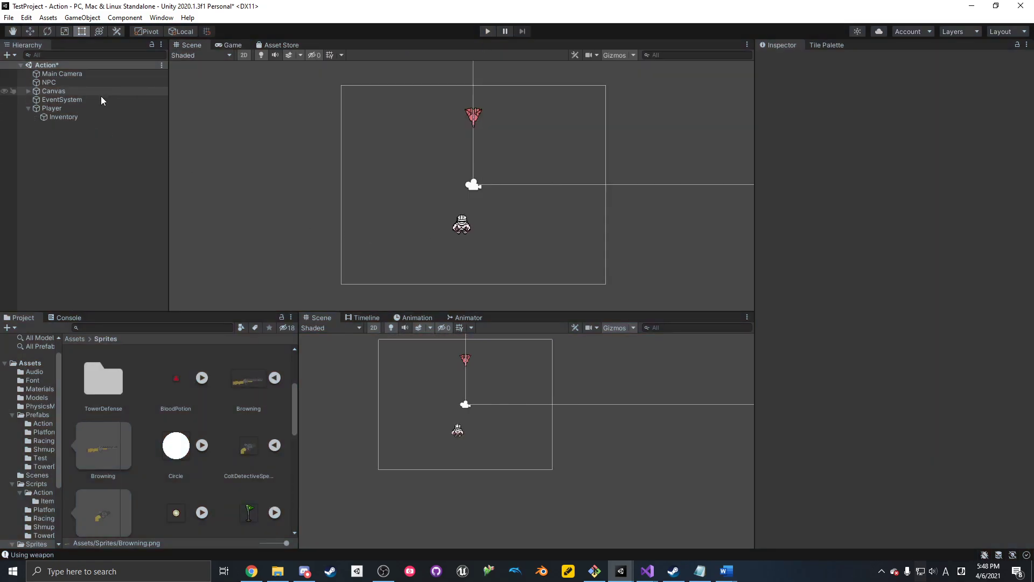
- Set the Inventory's First Item to the Colt prefab and save the Action scene
{"action": "left_click", "coordinate": [91, 116]}
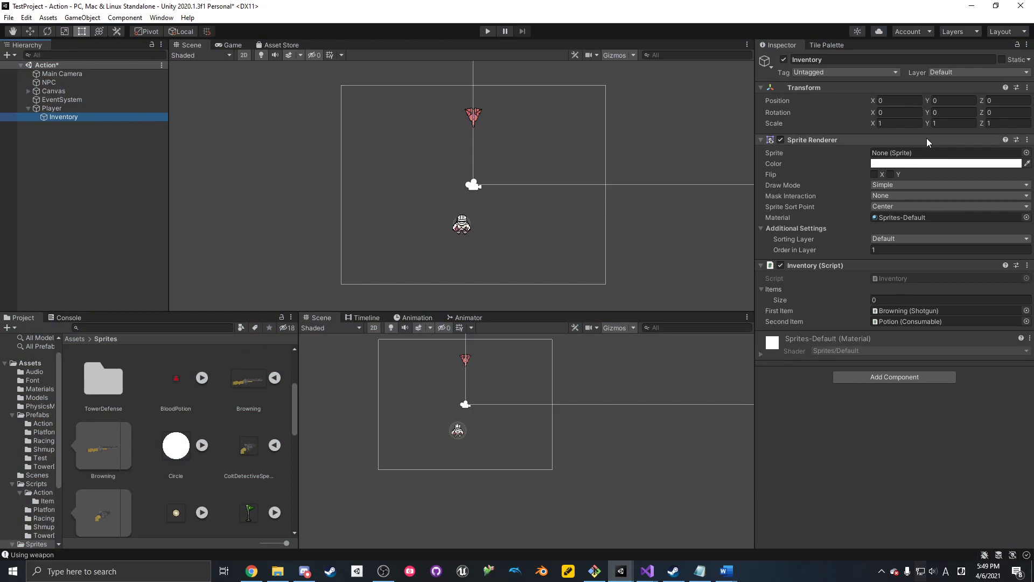
{"action": "key", "text": "ctrl+s"}
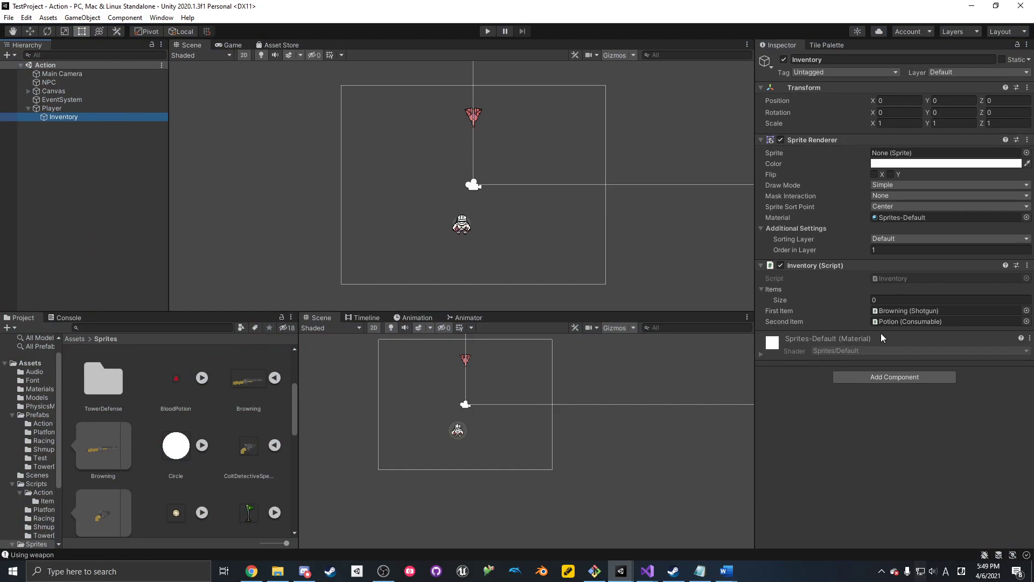
{"action": "left_click", "coordinate": [44, 424]}
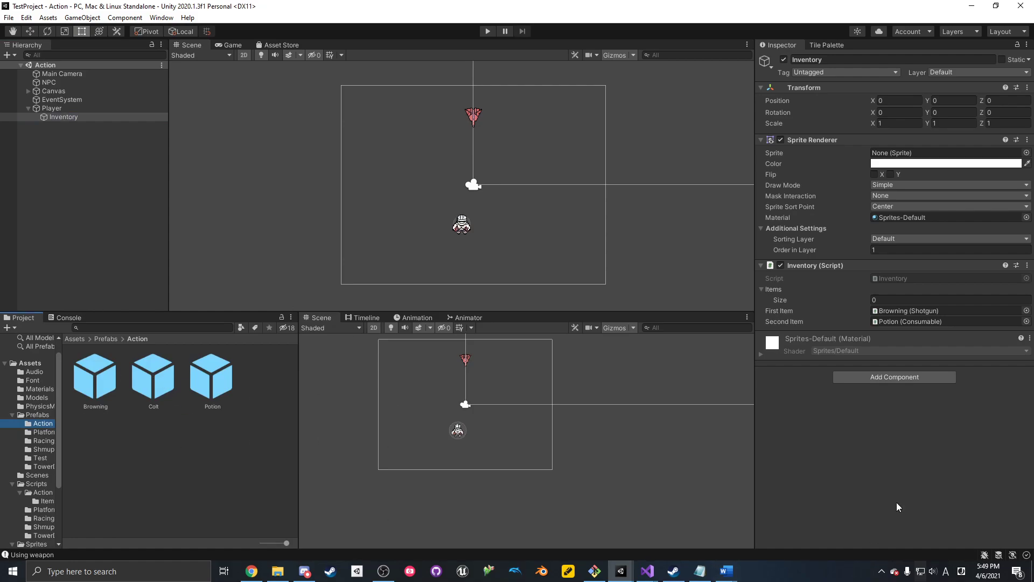
{"action": "left_click_drag", "start_coordinate": [176, 390], "coordinate": [964, 312]}
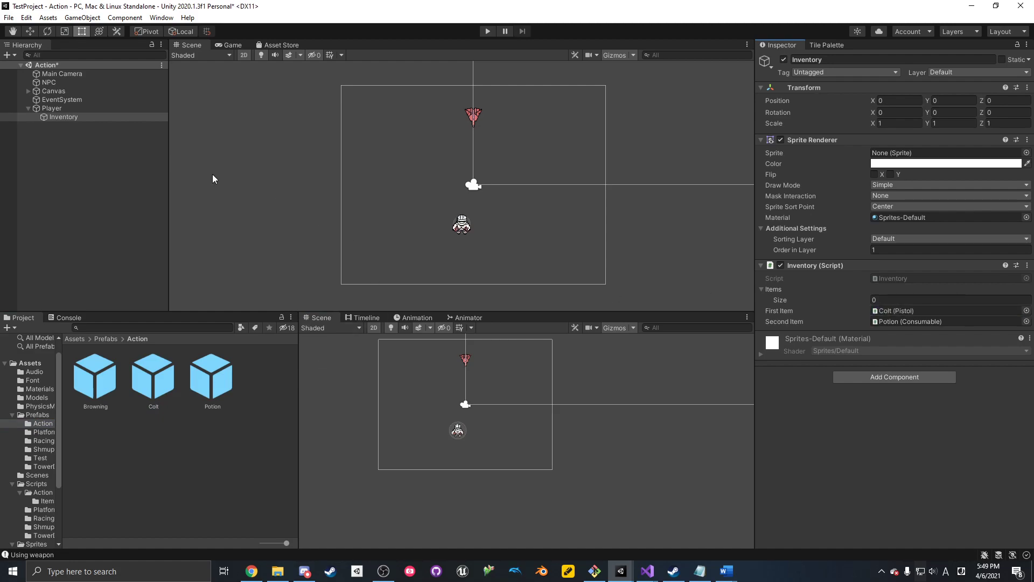
{"action": "key", "text": "ctrl+s"}
- Switch to the TestProject solution in Visual Studio and review the Item and Inventory scripts
{"action": "mouse_move", "coordinate": [647, 571]}
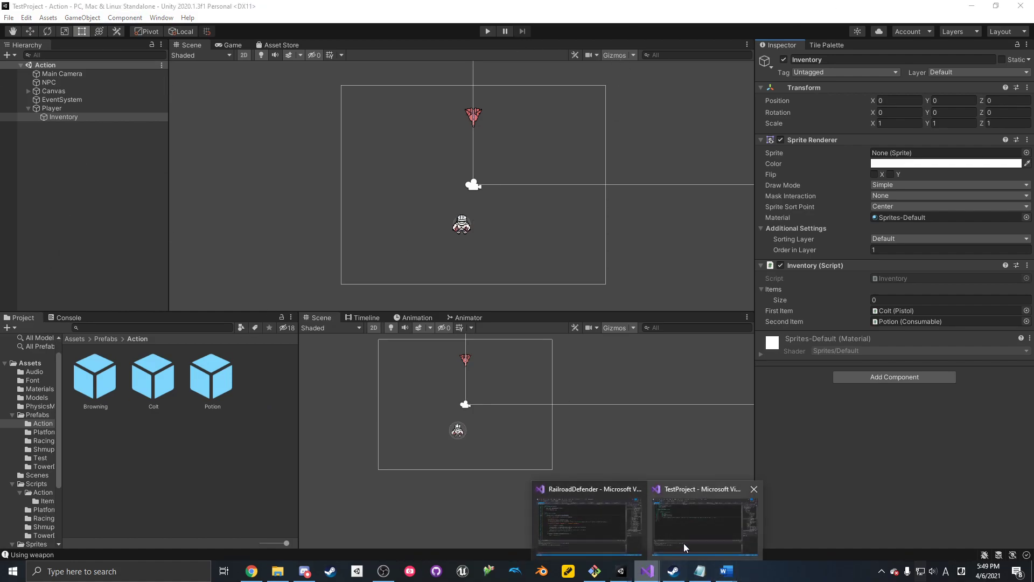
{"action": "left_click", "coordinate": [685, 542]}
{"action": "key", "text": "Down"}
{"action": "key", "text": "Down"}
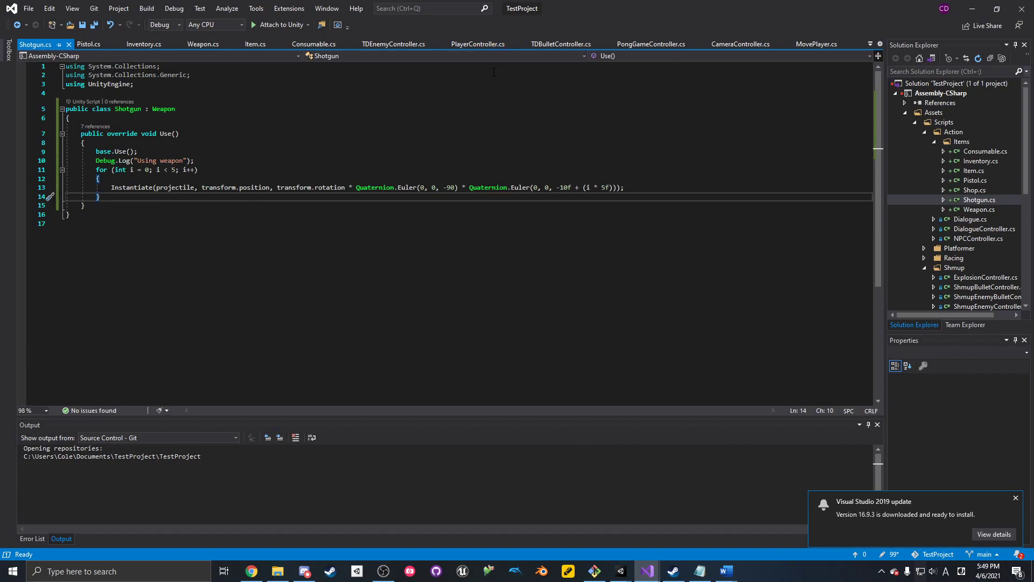
{"action": "left_click", "coordinate": [964, 199]}
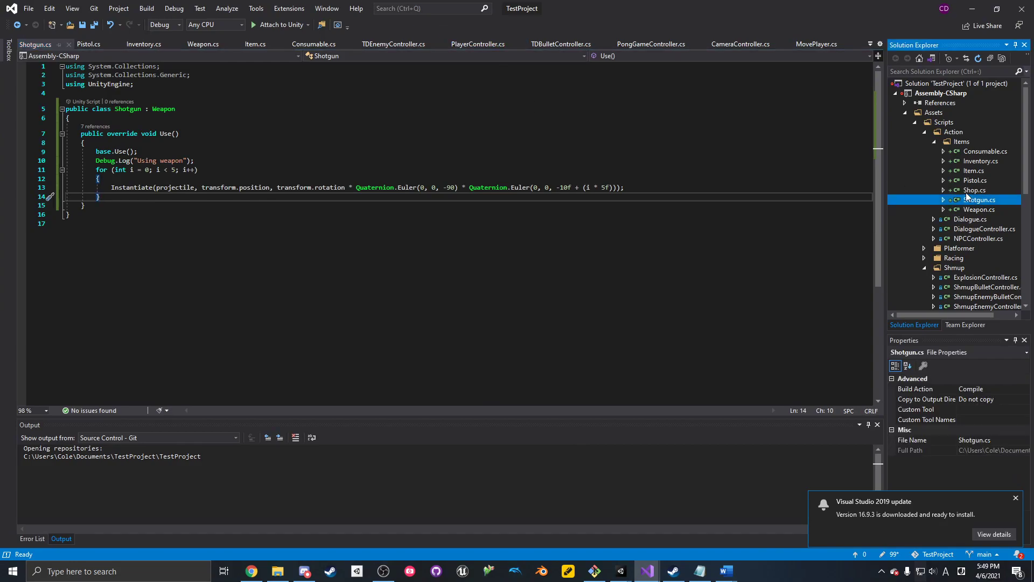
{"action": "left_click", "coordinate": [965, 191]}
{"action": "left_click", "coordinate": [965, 171]}
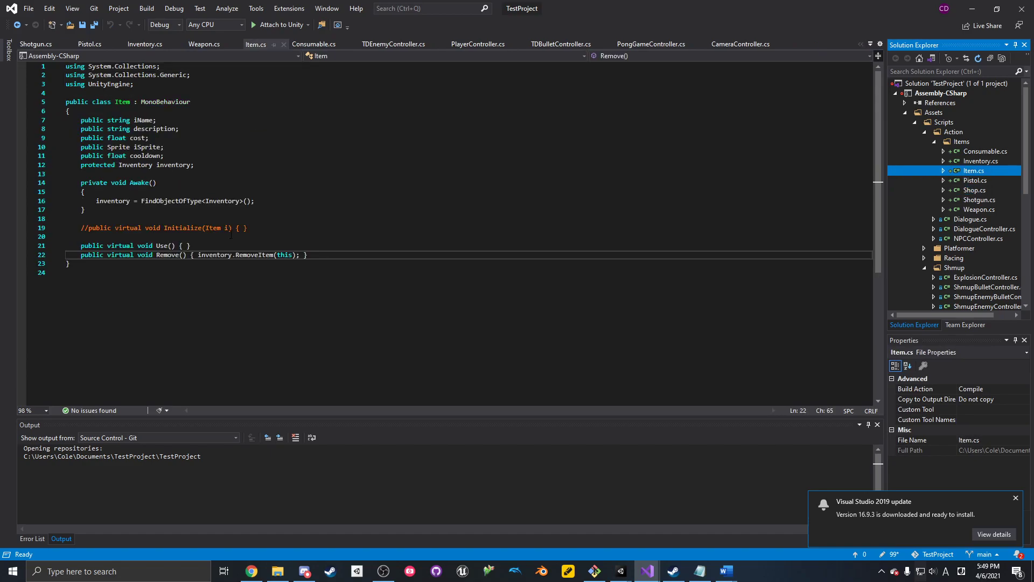
{"action": "left_click", "coordinate": [218, 223]}
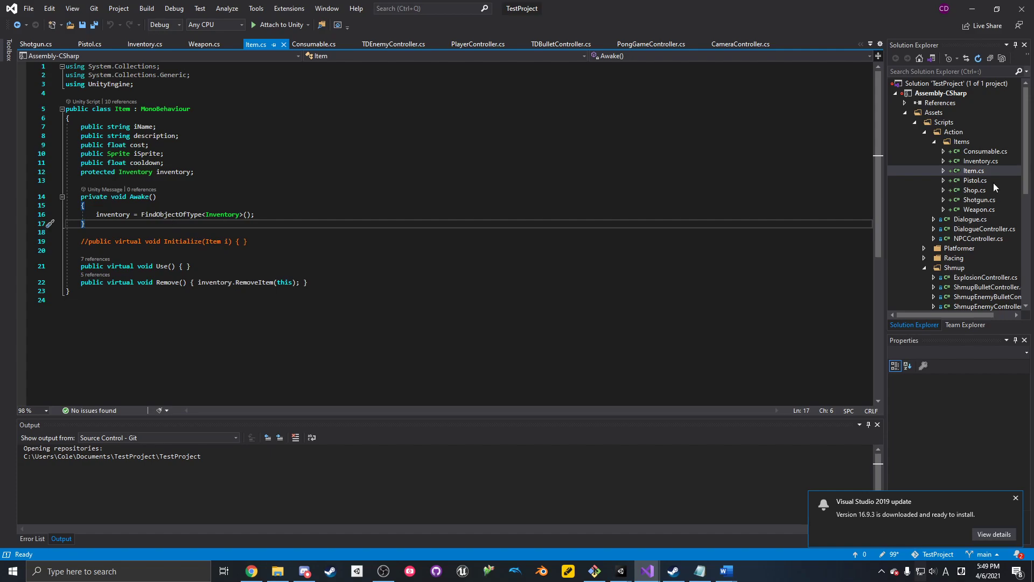
{"action": "double_click", "coordinate": [990, 164]}
{"action": "scroll", "coordinate": [144, 284], "scroll_direction": "up", "scroll_amount": 13}
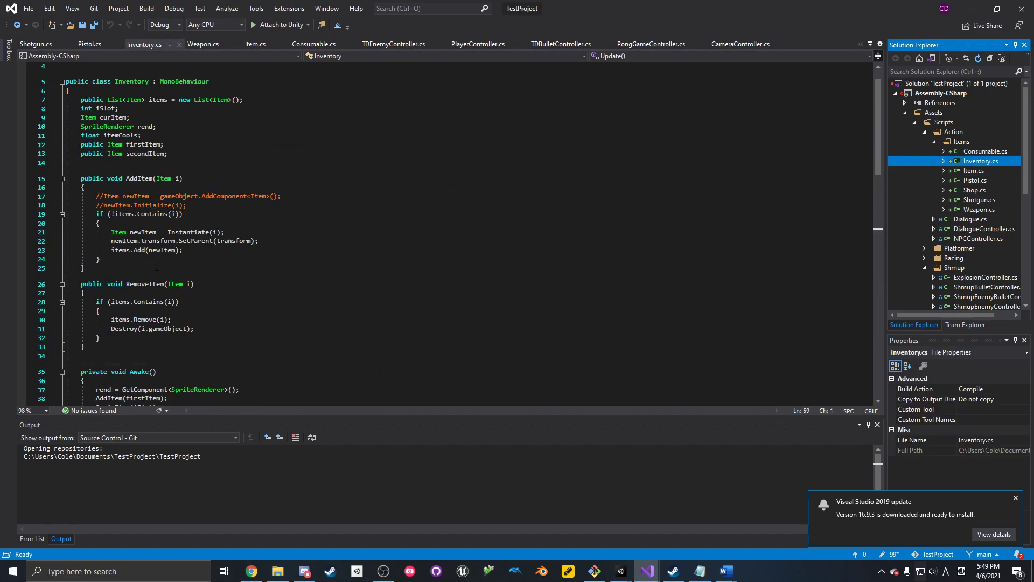
- Review the AddItem, RemoveItem and Awake methods in the Inventory script, including where firstItem is added
{"action": "left_click", "coordinate": [157, 260]}
{"action": "double_click", "coordinate": [139, 178]}
{"action": "scroll", "coordinate": [230, 294], "scroll_direction": "down", "scroll_amount": 3}
{"action": "double_click", "coordinate": [143, 317]}
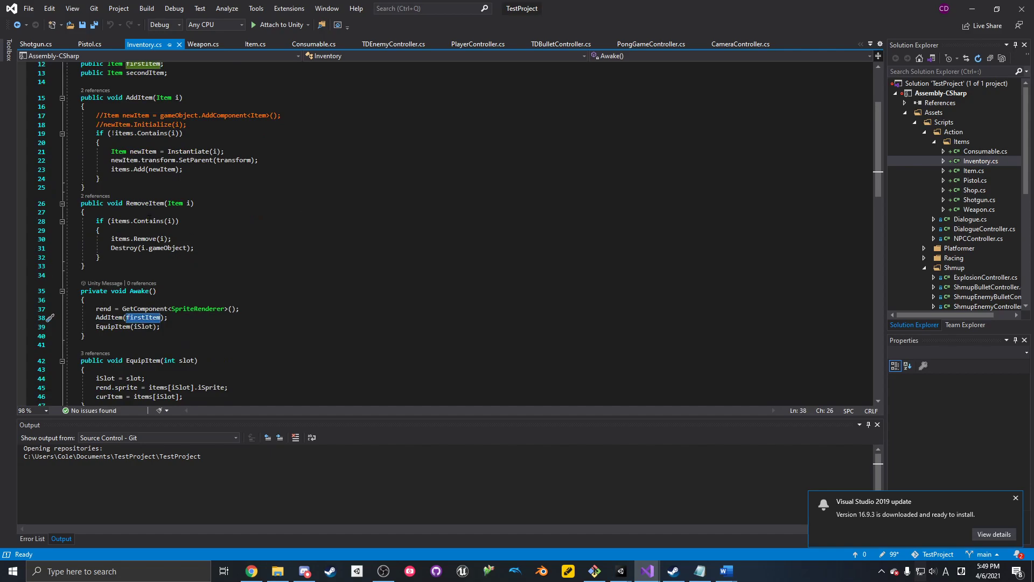
{"action": "left_click", "coordinate": [327, 316]}
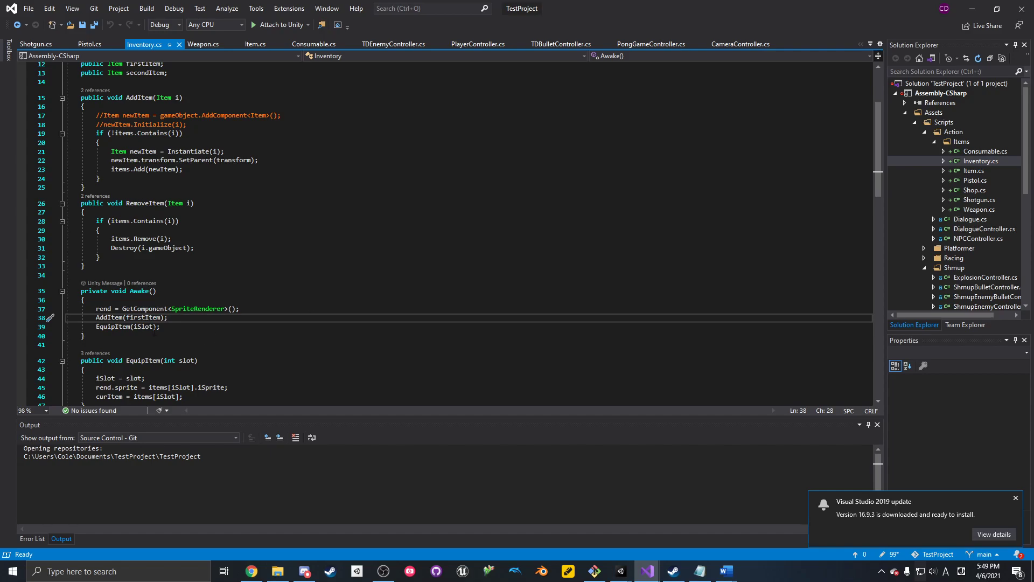
{"action": "left_click", "coordinate": [234, 246]}
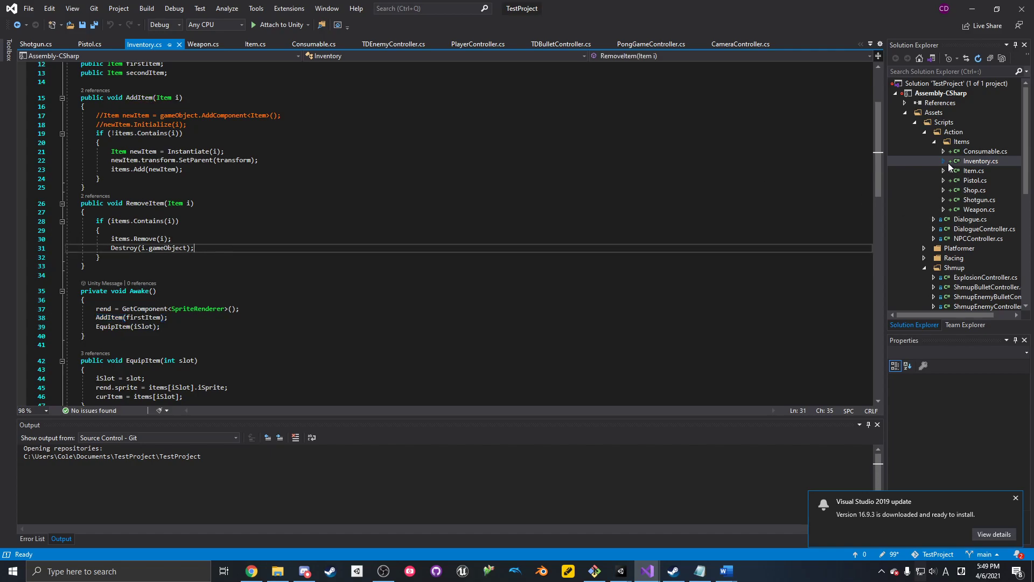
- Examine the Consumable script's Use method and browse the project's other scripts
{"action": "left_click", "coordinate": [975, 152]}
{"action": "left_click", "coordinate": [977, 162]}
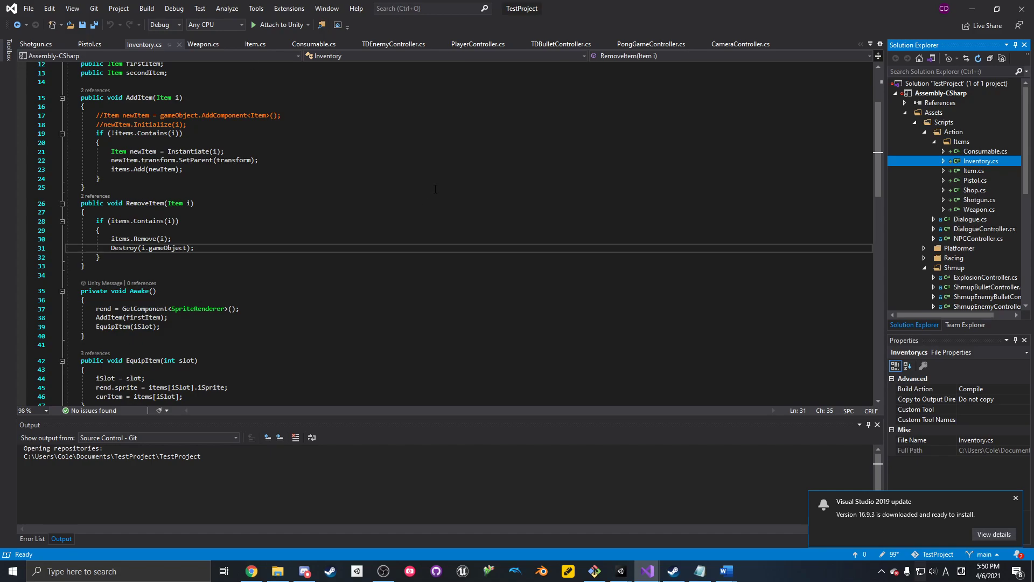
{"action": "left_click", "coordinate": [987, 171]}
{"action": "left_click", "coordinate": [990, 161]}
{"action": "left_click", "coordinate": [990, 152]}
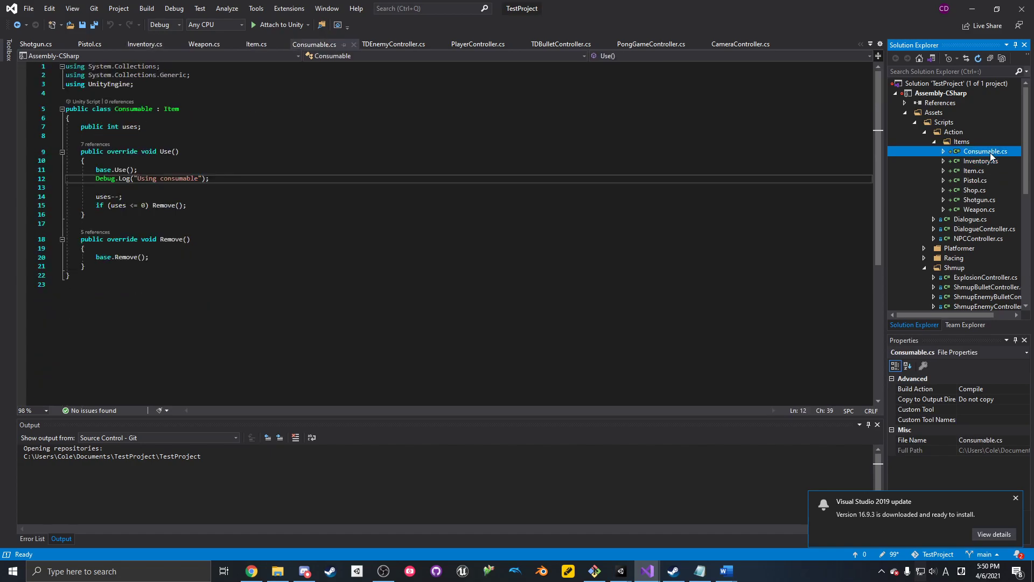
{"action": "left_click_drag", "start_coordinate": [114, 178], "coordinate": [220, 185]}
{"action": "left_click", "coordinate": [220, 184]}
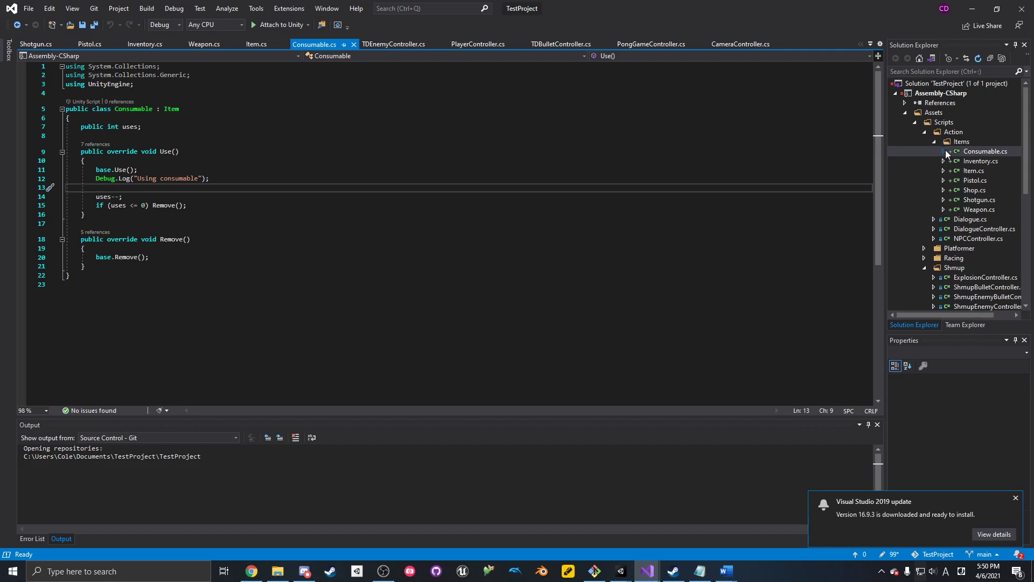
{"action": "scroll", "coordinate": [965, 194], "scroll_direction": "down", "scroll_amount": 2}
{"action": "scroll", "coordinate": [970, 200], "scroll_direction": "up", "scroll_amount": 1}
{"action": "scroll", "coordinate": [970, 204], "scroll_direction": "up", "scroll_amount": 2}
{"action": "scroll", "coordinate": [961, 215], "scroll_direction": "down", "scroll_amount": 5}
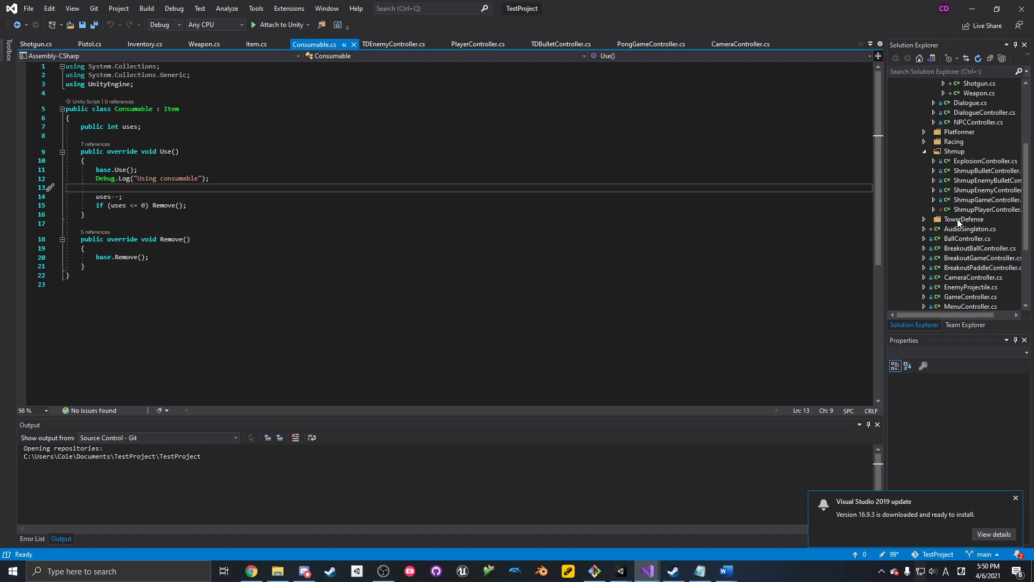
- Switch to Unity, run the Action scene to check the player with the Colt equipped, and stop it
{"action": "left_click", "coordinate": [972, 8]}
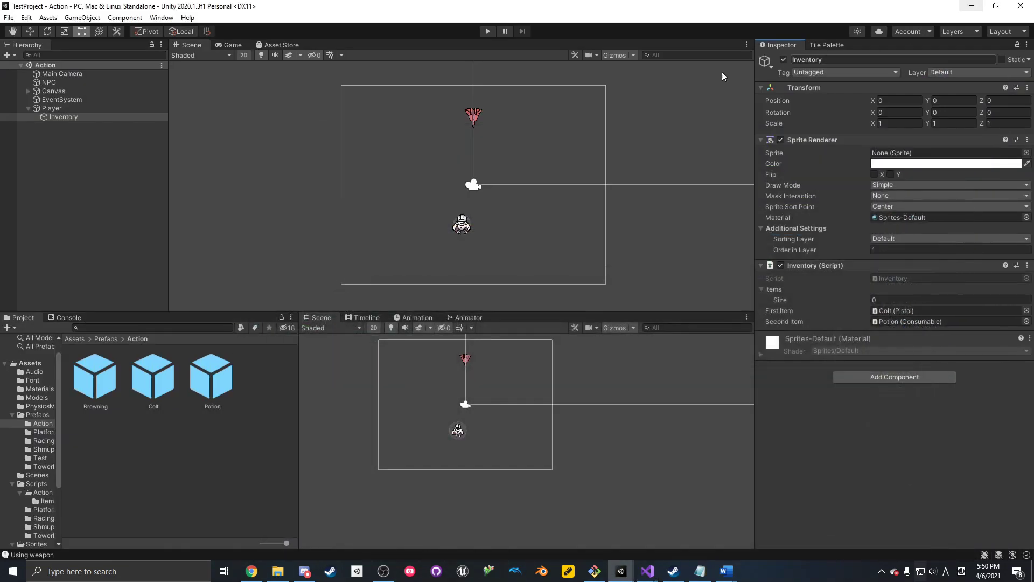
{"action": "left_click", "coordinate": [484, 31]}
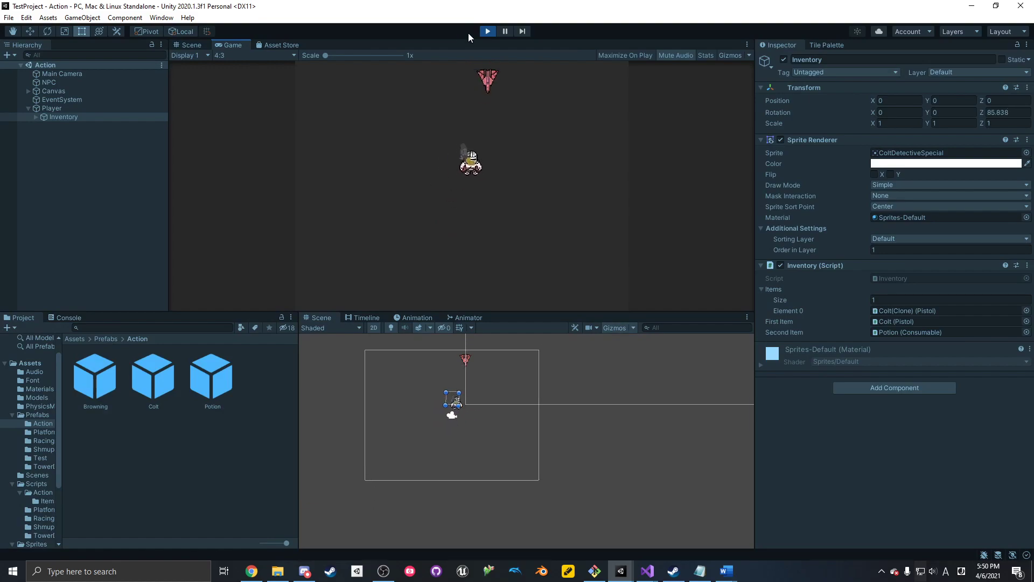
{"action": "left_click", "coordinate": [488, 31]}
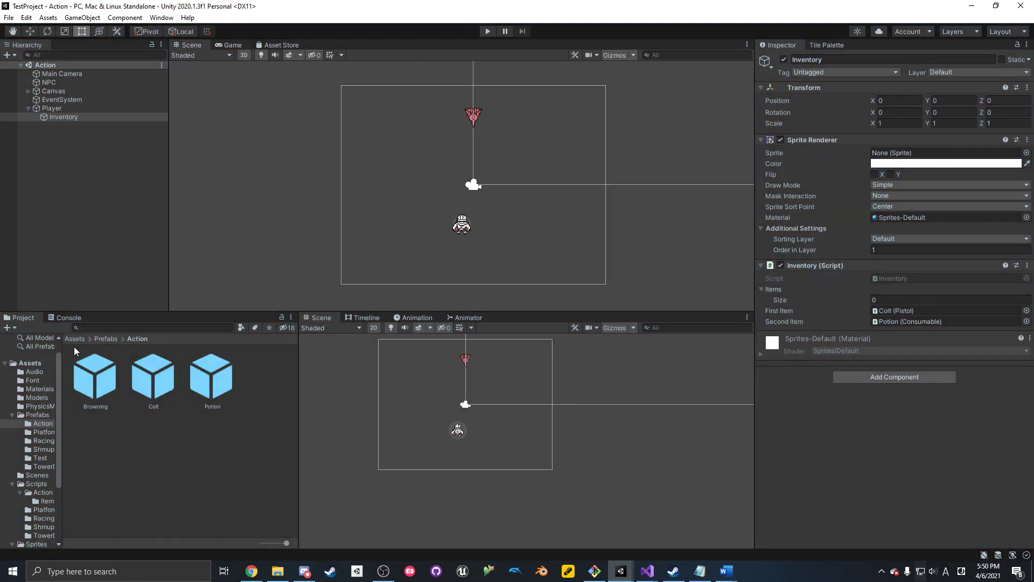
- Create a C# script named ActionPlayerController in the Scripts/Action folder
{"action": "left_click", "coordinate": [37, 492]}
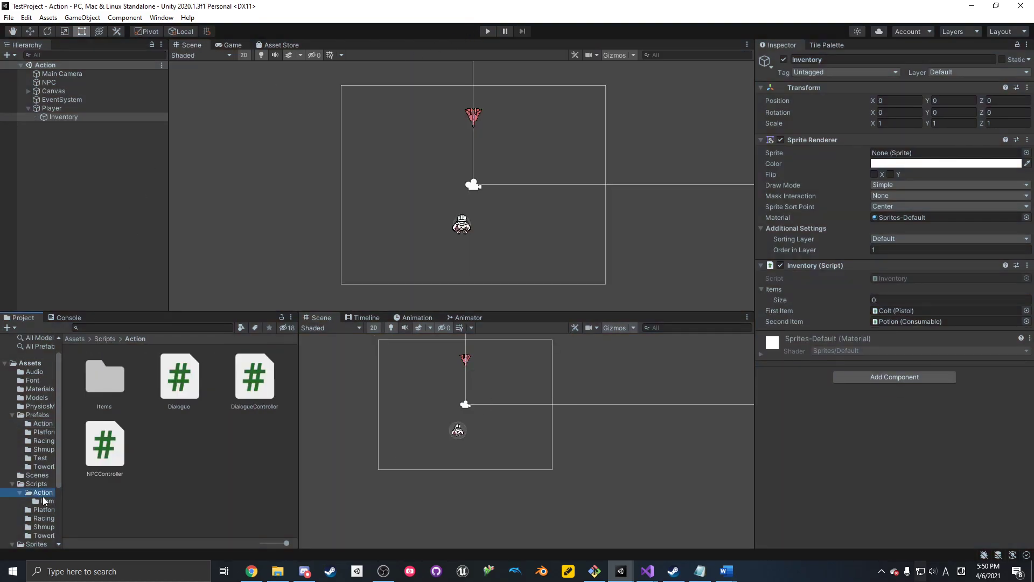
{"action": "right_click", "coordinate": [234, 463]}
{"action": "mouse_move", "coordinate": [323, 181]}
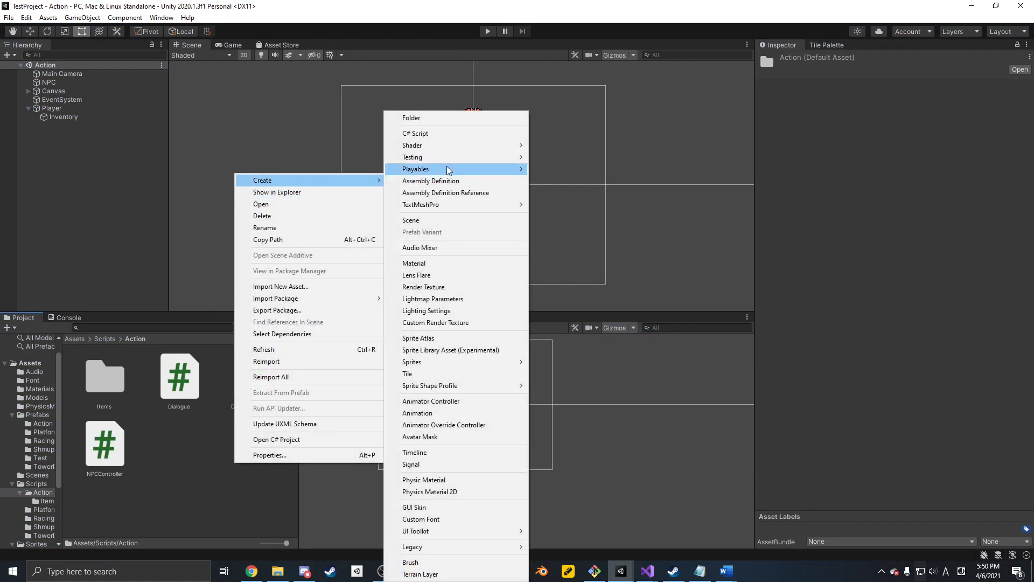
{"action": "left_click", "coordinate": [437, 133]}
{"action": "type", "text": "Action"}
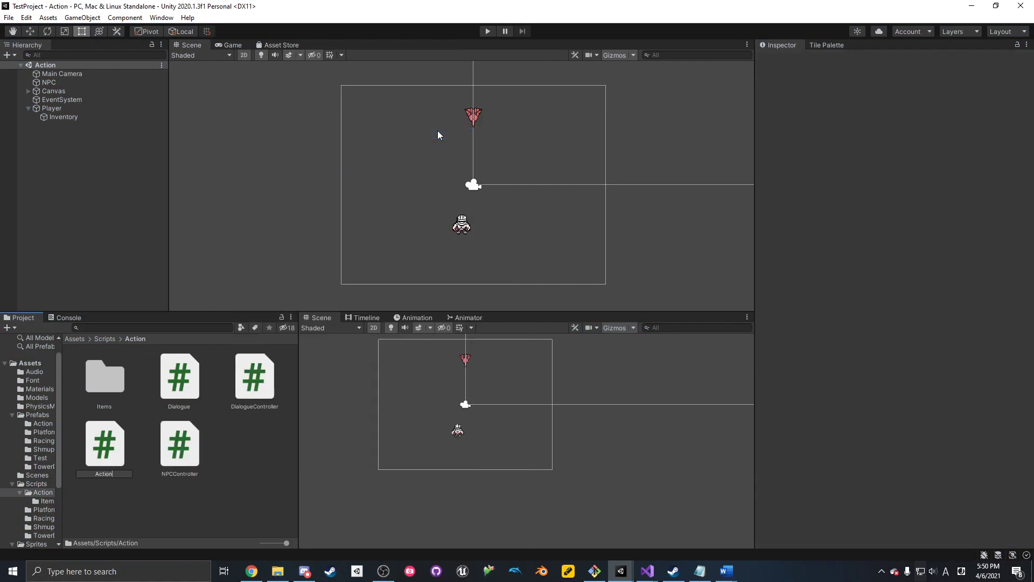
{"action": "type", "text": "PlayerController"}
{"action": "key", "text": "Return"}
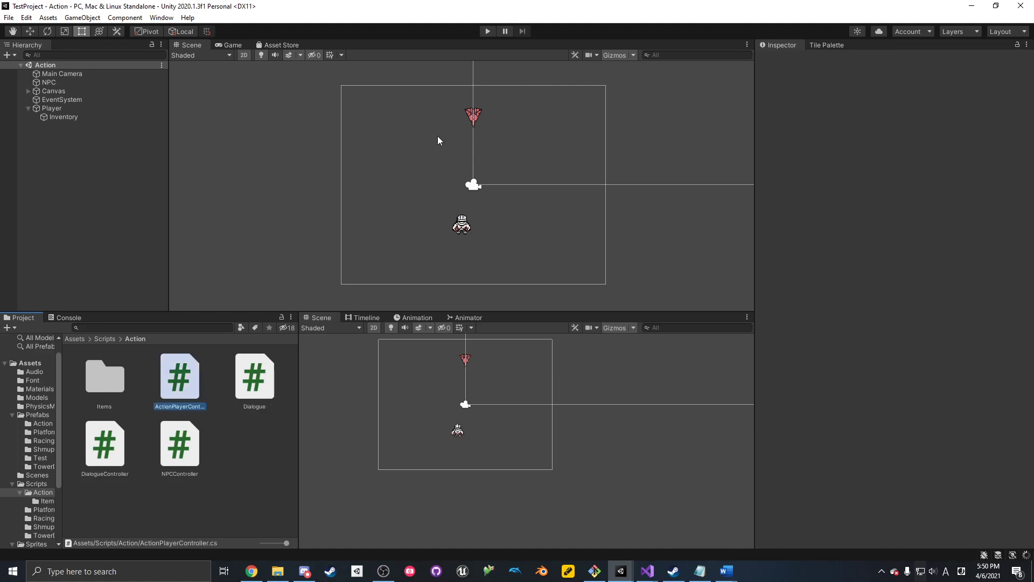
- Switch to Visual Studio, replace the template methods in ActionPlayerController with a public float maxHp and a float hp field, and save
{"action": "key", "text": "alt+Tab"}
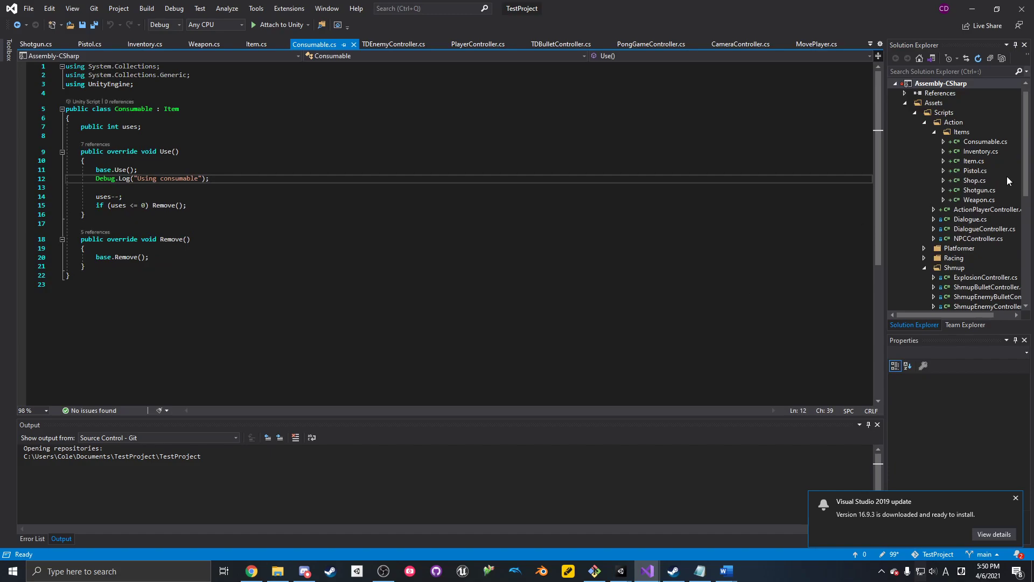
{"action": "double_click", "coordinate": [984, 209]}
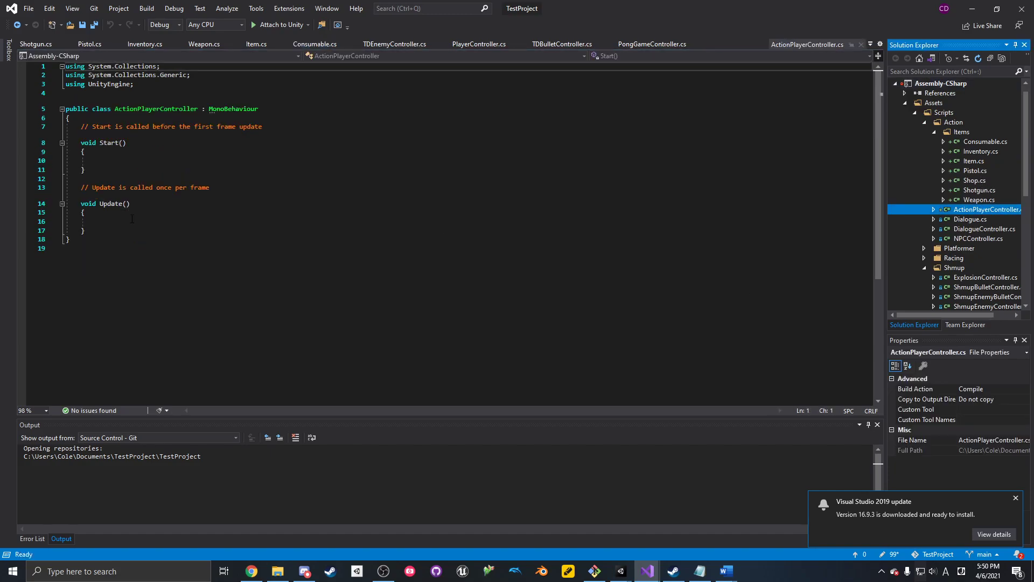
{"action": "left_click", "coordinate": [126, 227]}
{"action": "left_click_drag", "start_coordinate": [126, 228], "coordinate": [81, 127]}
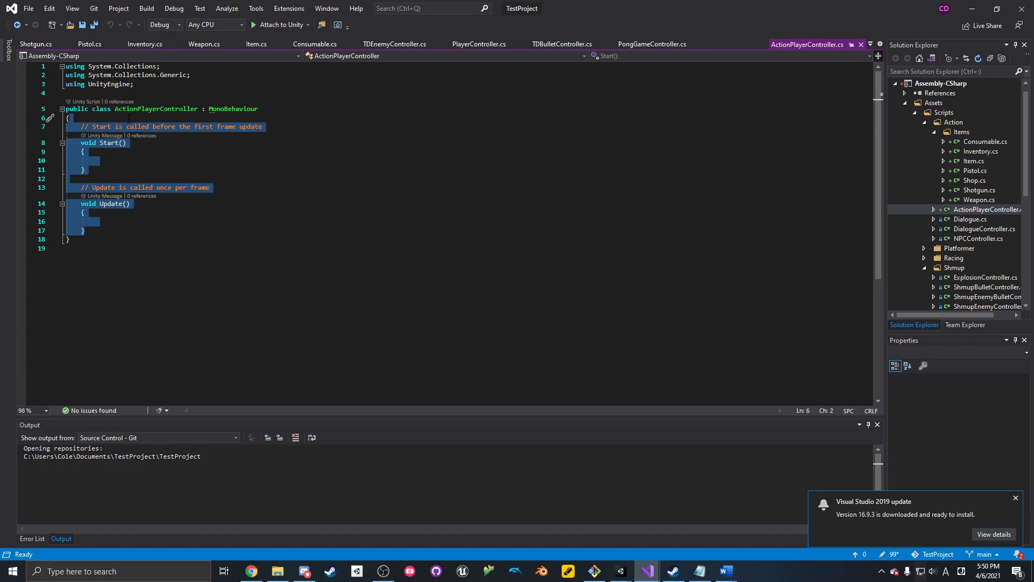
{"action": "type", "text": "public float hp"}
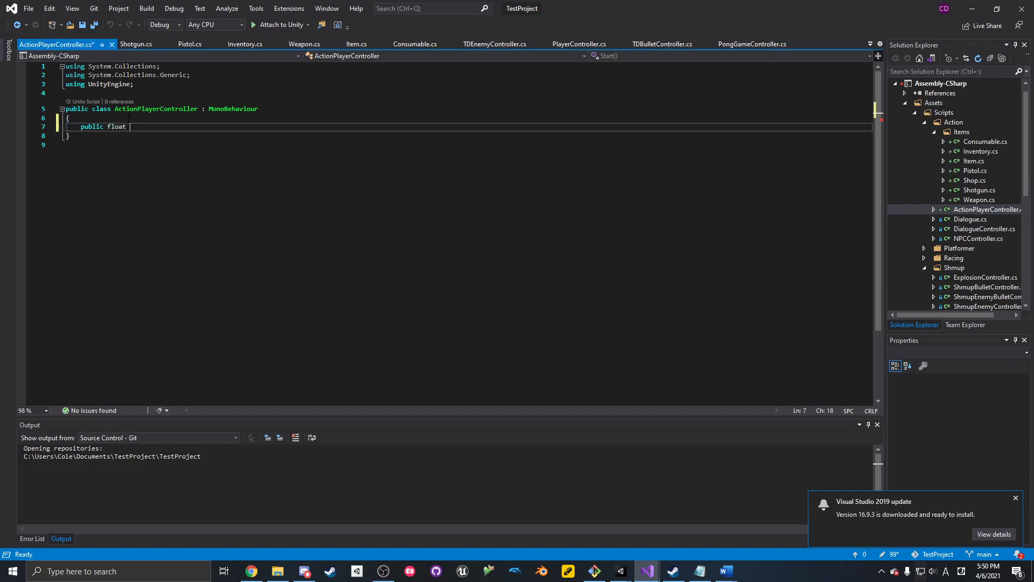
{"action": "key", "text": "BackSpace"}
{"action": "key", "text": "BackSpace"}
{"action": "type", "text": "maxHp;"}
{"action": "key", "text": "Return"}
{"action": "type", "text": "float hp"}
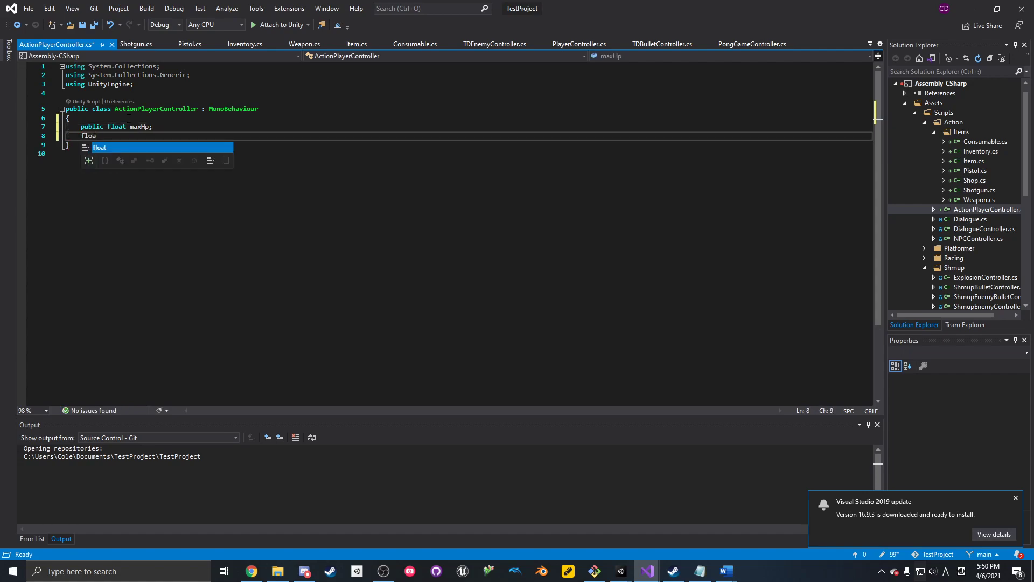
{"action": "type", "text": ";"}
{"action": "key", "text": "ctrl+s"}
- Add an empty public void TakeDamage method with a float amt parameter below the fields
{"action": "key", "text": "Return"}
{"action": "key", "text": "Return"}
{"action": "type", "text": "void"}
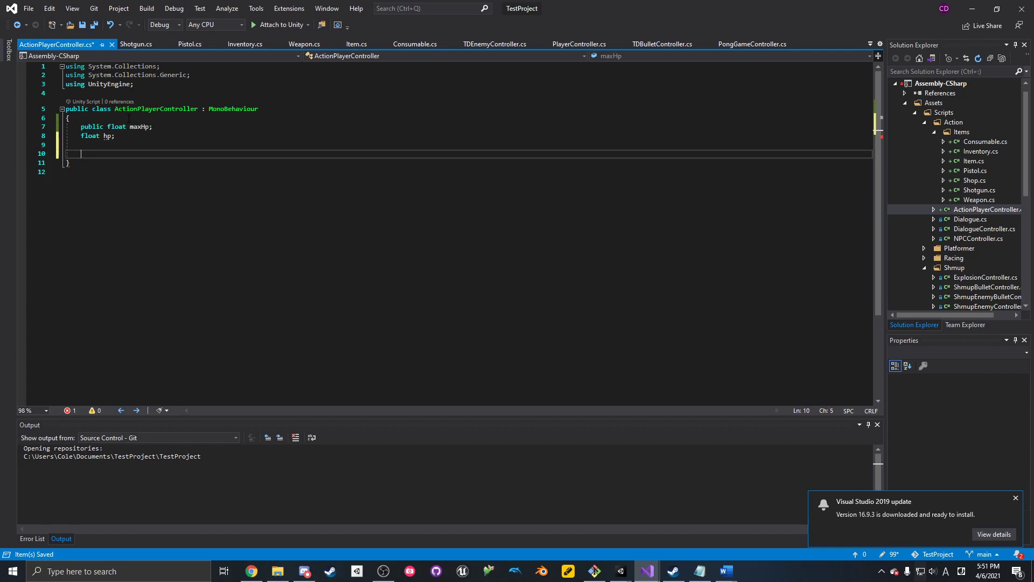
{"action": "type", "text": "public void TakeDamage"}
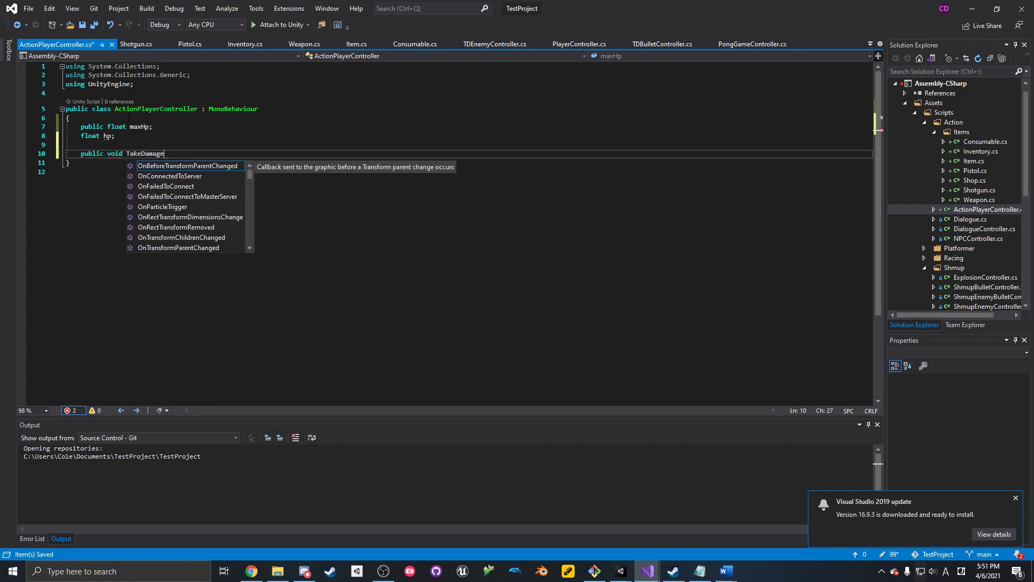
{"action": "type", "text": "("}
{"action": "type", "text": "float "}
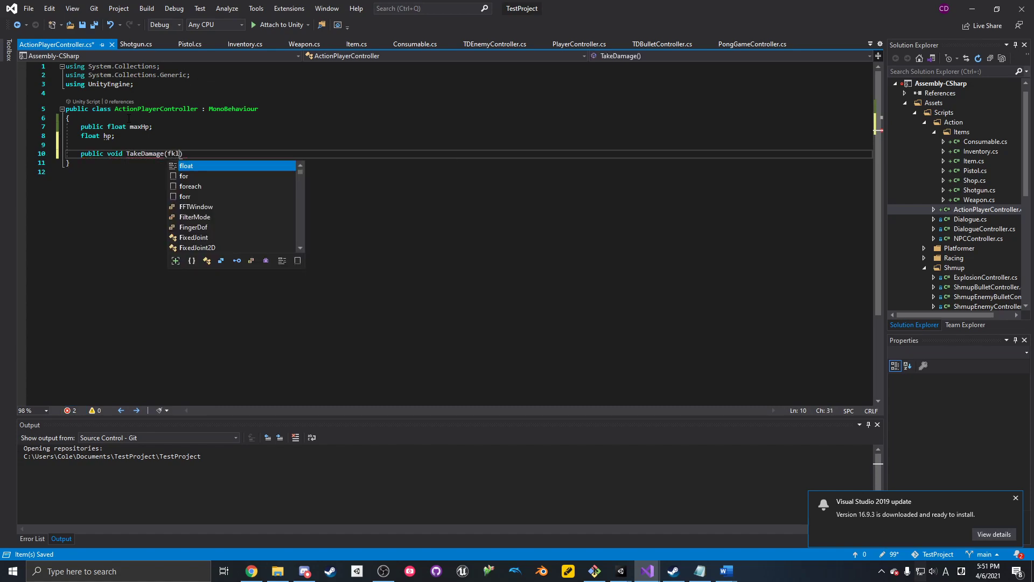
{"action": "type", "text": "amt) {"}
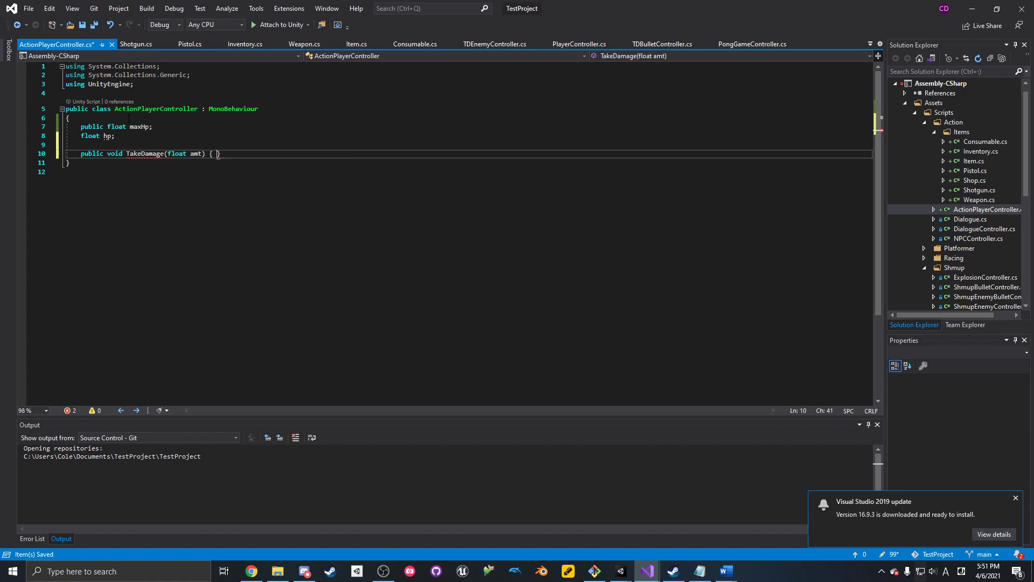
{"action": "key", "text": "Return"}
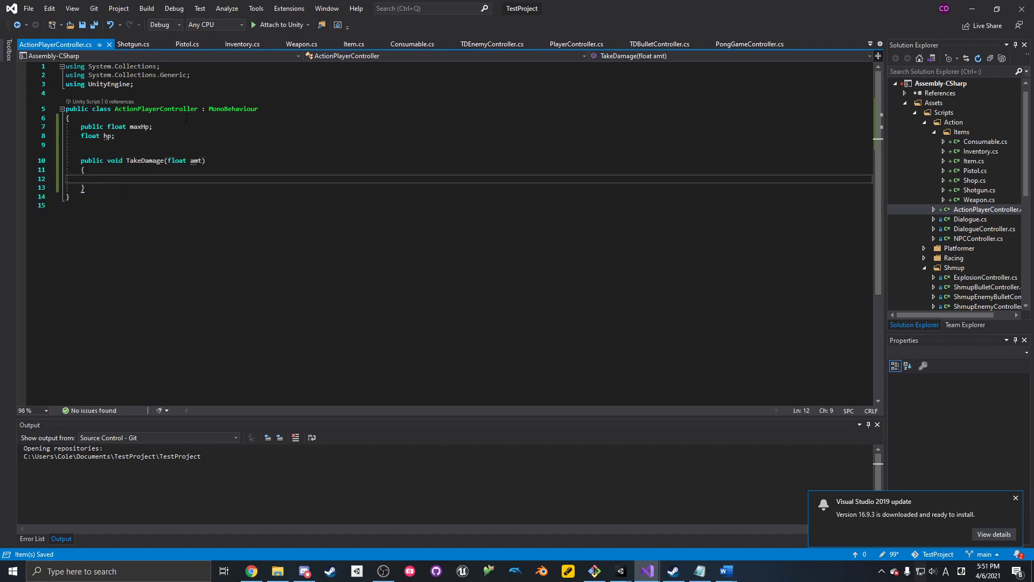
- Add a using directive for UnityEngine.UI below the UnityEngine one
{"action": "left_click", "coordinate": [167, 137]}
{"action": "left_click", "coordinate": [151, 80]}
{"action": "key", "text": "Return"}
{"action": "type", "text": "using Unity"}
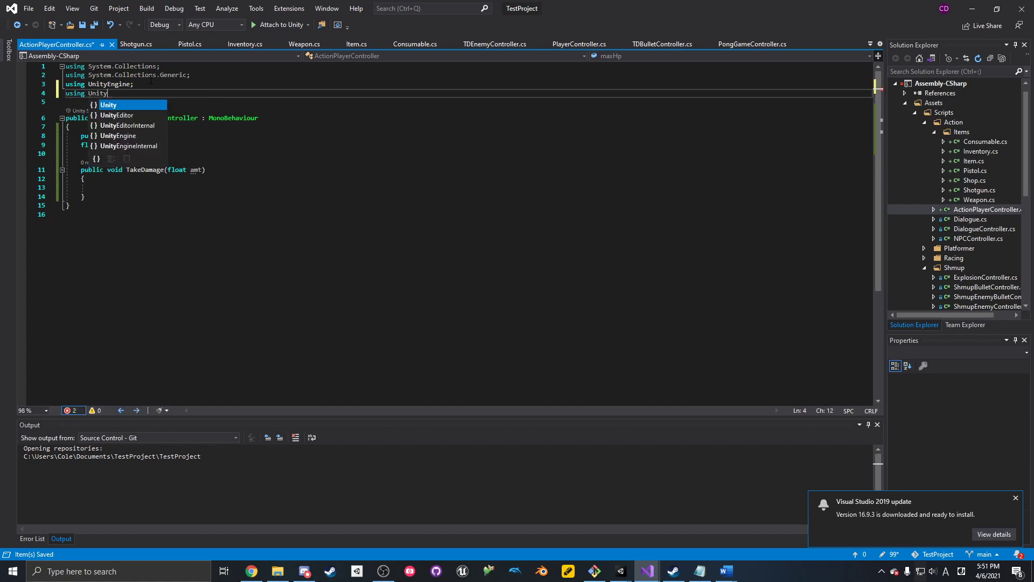
{"action": "type", "text": "Engine.UI;"}
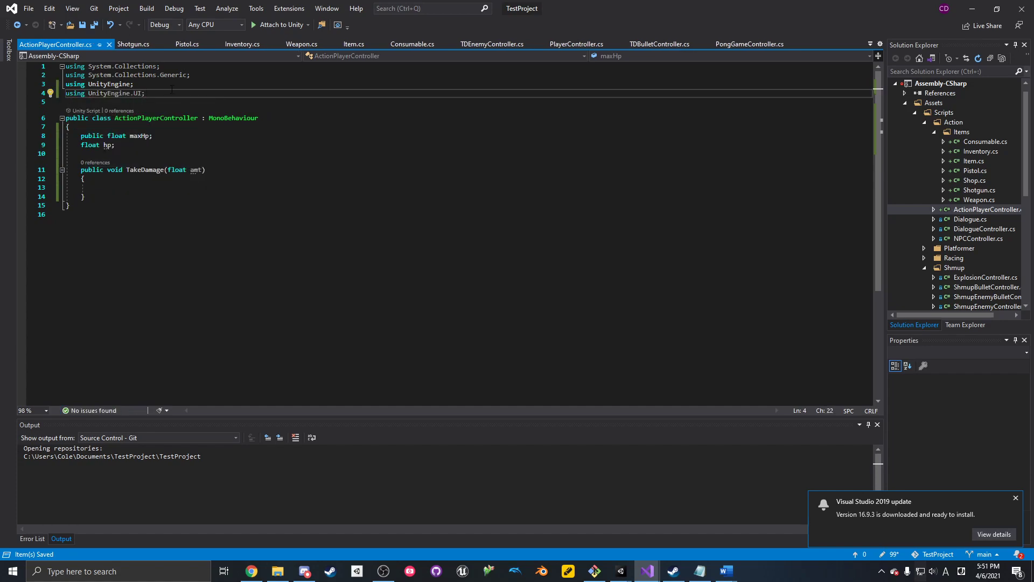
- Declare a public float lerpSpd field set to 10f below hp and save the script
{"action": "left_click", "coordinate": [173, 147]}
{"action": "key", "text": "Return"}
{"action": "type", "text": "publi"}
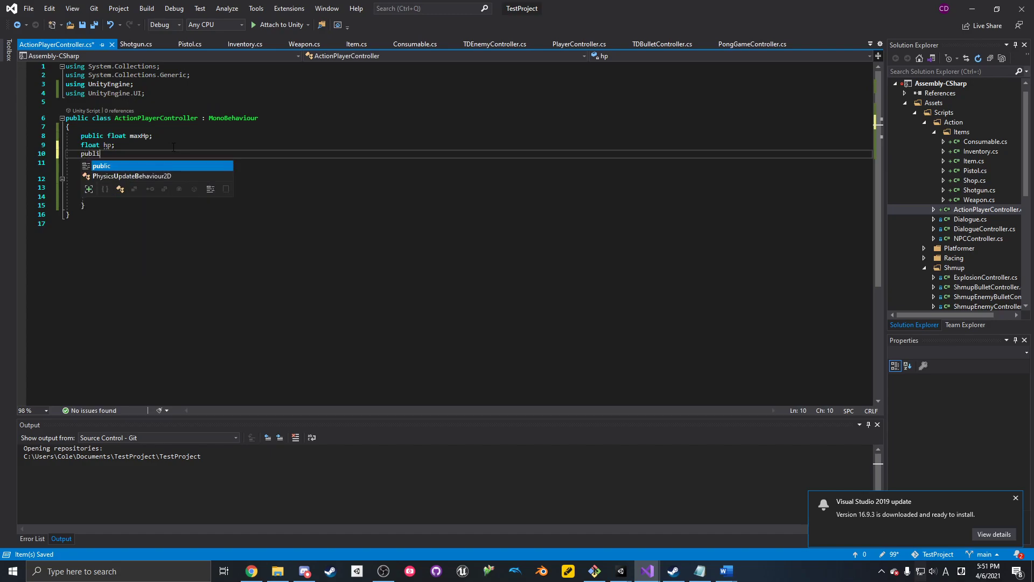
{"action": "type", "text": "c float lerpSpd = 10f;"}
{"action": "key", "text": "ctrl+s"}
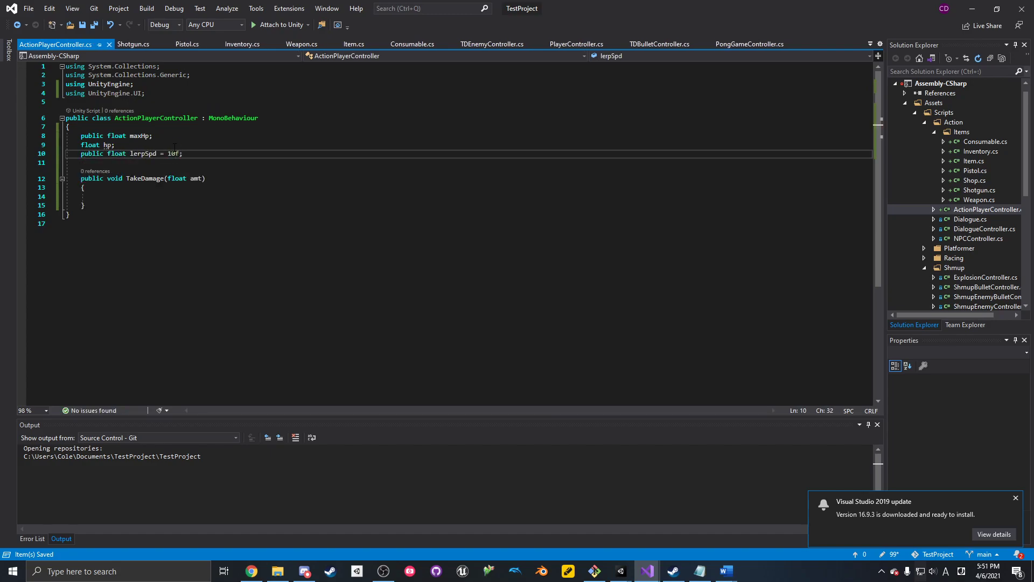
- Make TakeDamage subtract amt from hp and call Die() when hp is 0 or less
{"action": "left_click", "coordinate": [134, 207]}
{"action": "left_click", "coordinate": [132, 195]}
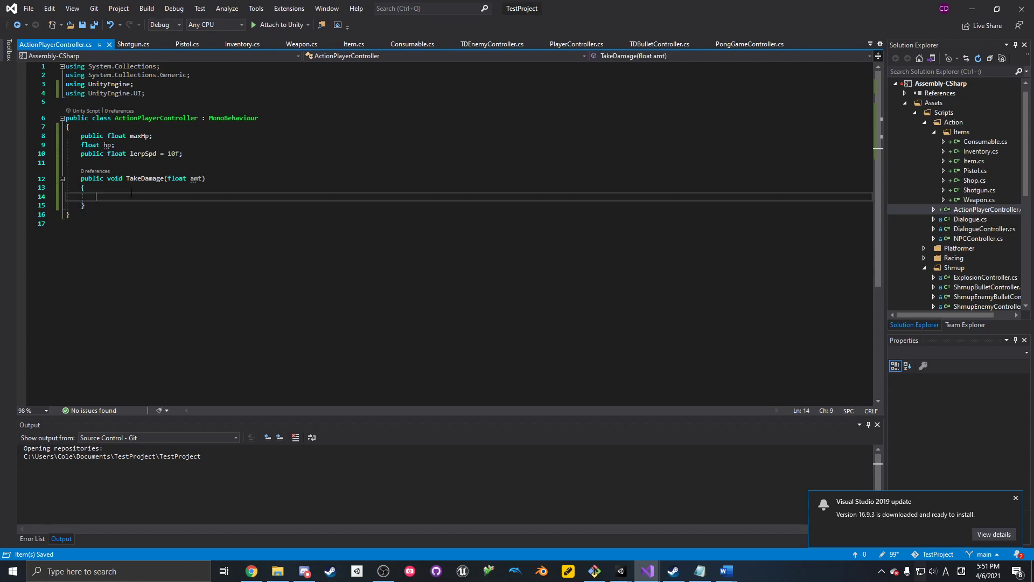
{"action": "type", "text": "hp -= amt;"}
{"action": "key", "text": "Return"}
{"action": "type", "text": "if (h"}
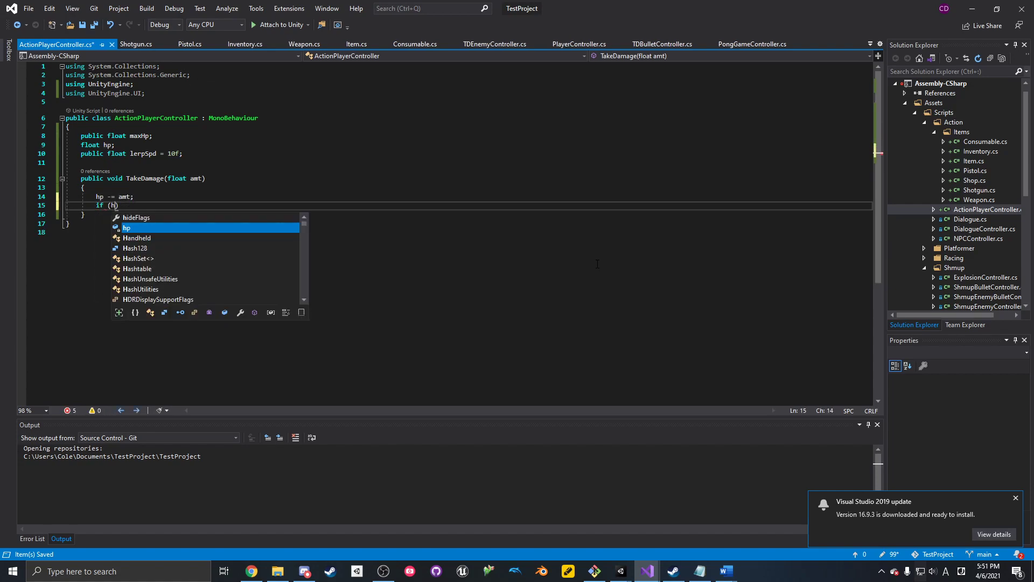
{"action": "type", "text": "p <= 0) Die"}
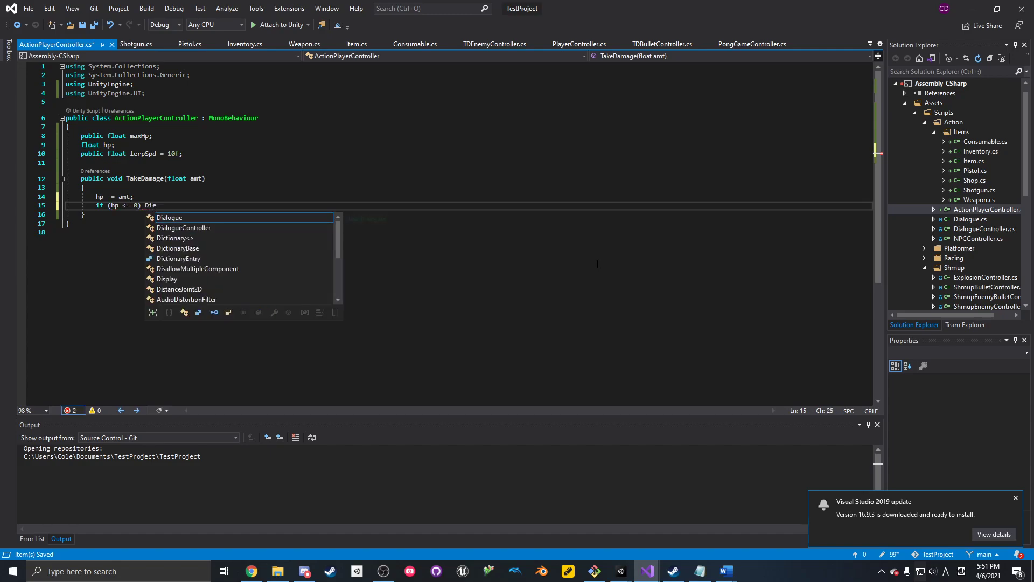
{"action": "type", "text": "();"}
- Add a void Die method that calls gameObject.SetActive(false), and save the script
{"action": "key", "text": "Down"}
{"action": "key", "text": "Return"}
{"action": "key", "text": "Return"}
{"action": "type", "text": "void "}
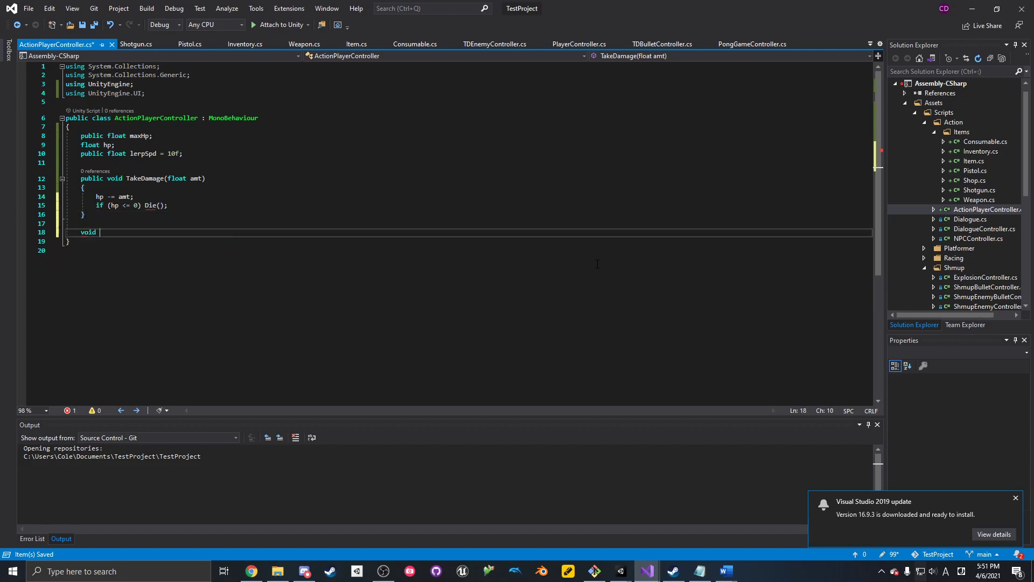
{"action": "type", "text": "Die()"}
{"action": "key", "text": "Return"}
{"action": "type", "text": "{"}
{"action": "key", "text": "Return"}
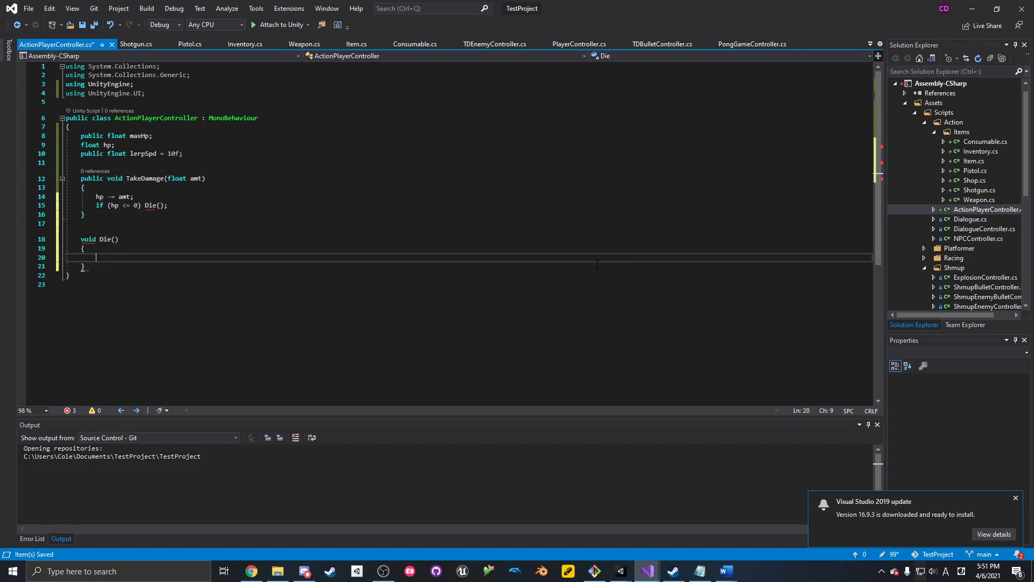
{"action": "type", "text": "gameObject."}
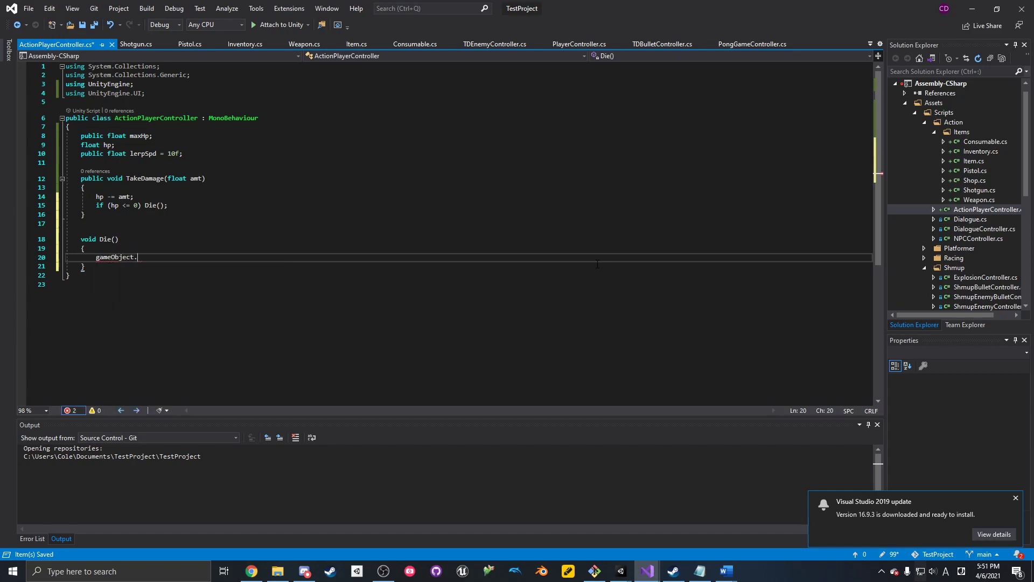
{"action": "type", "text": "SetActive((false);"}
{"action": "key", "text": "ctrl+s"}
- Add an empty private void Update method below Die
{"action": "left_click", "coordinate": [193, 266]}
{"action": "key", "text": "Return"}
{"action": "key", "text": "Return"}
{"action": "type", "text": "void Up"}
{"action": "key", "text": "Tab"}
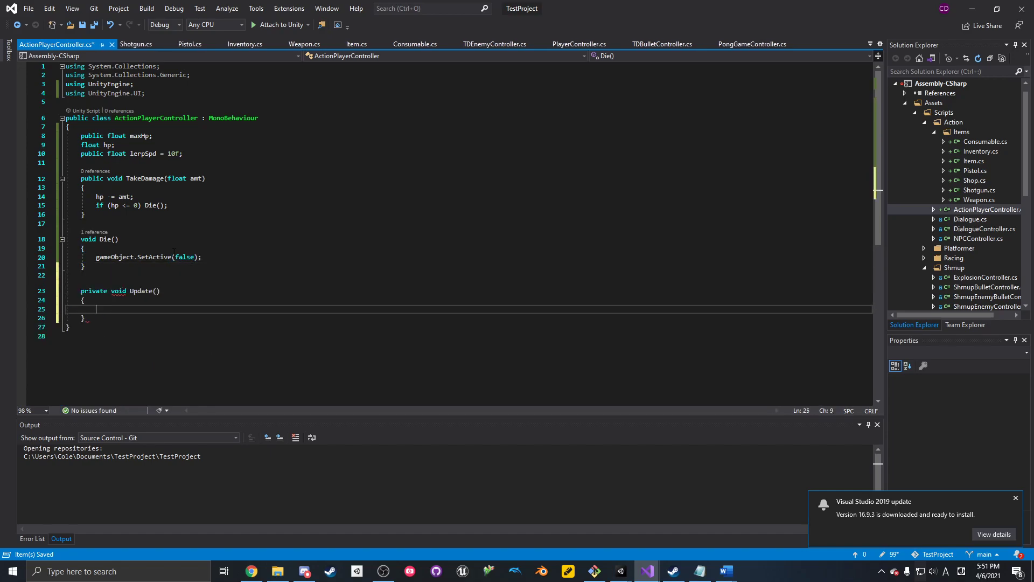
- Save the script, and declare a public Image field named healthUI below lerpSpd
{"action": "key", "text": "ctrl+s"}
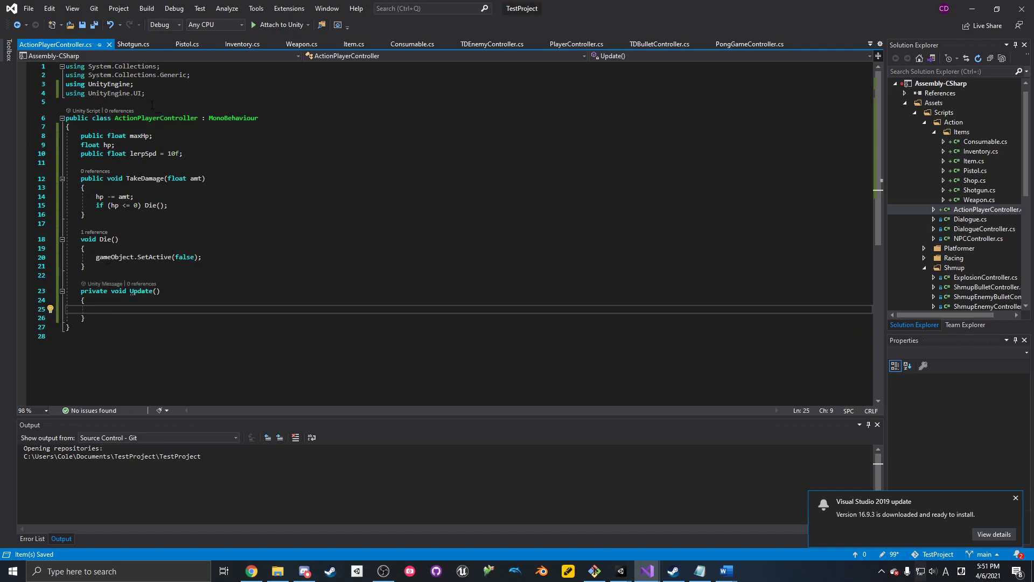
{"action": "double_click", "coordinate": [138, 94]}
{"action": "left_click", "coordinate": [196, 151]}
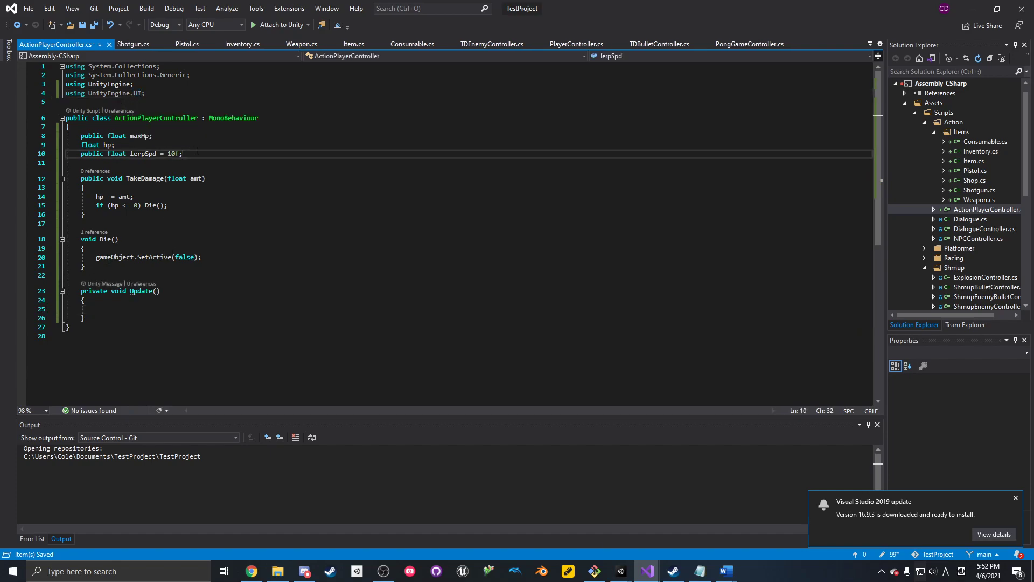
{"action": "key", "text": "Return"}
{"action": "type", "text": "public Imafge"}
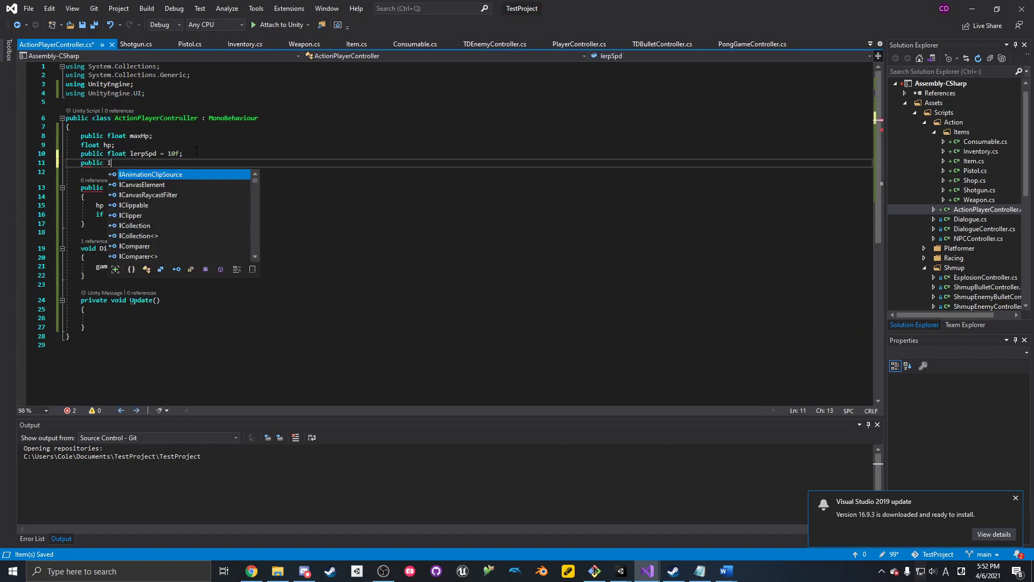
{"action": "key", "text": "BackSpace"}
{"action": "key", "text": "BackSpace"}
{"action": "key", "text": "BackSpace"}
{"action": "key", "text": "Tab"}
{"action": "type", "text": "health"}
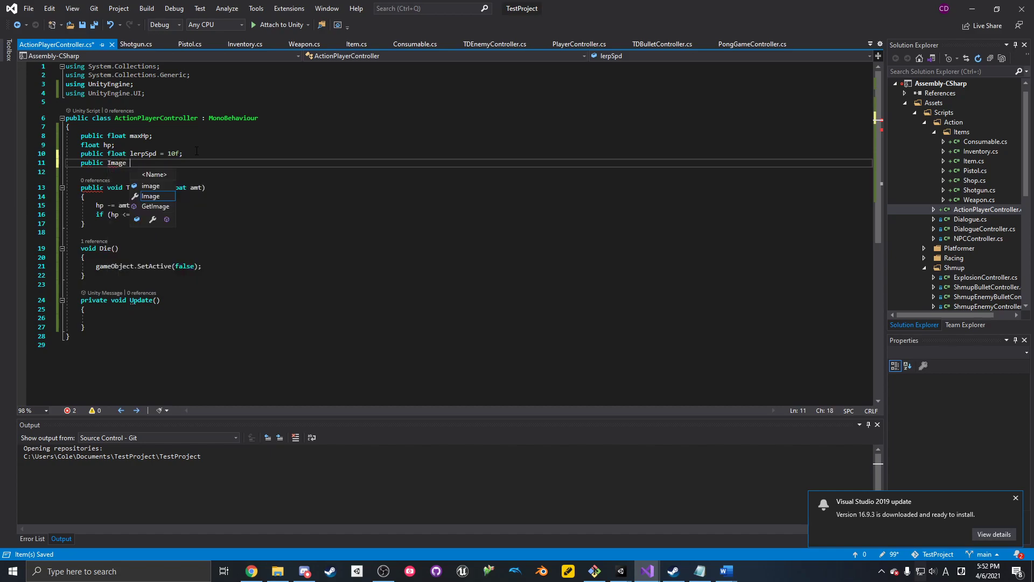
{"action": "type", "text": "UI;"}
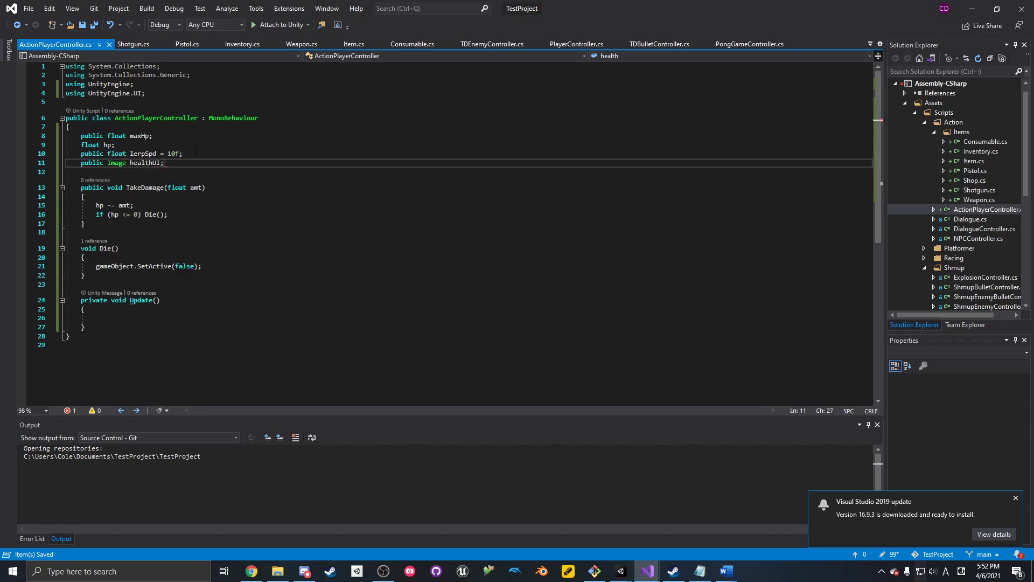
- In Update, set healthUI.fillAmount to Mathf.Lerp(healthUI.fillAmount, hp / maxHp, lerpSpd * Time.deltaTime) and save the script
{"action": "left_click", "coordinate": [156, 319]}
{"action": "type", "text": "healthU"}
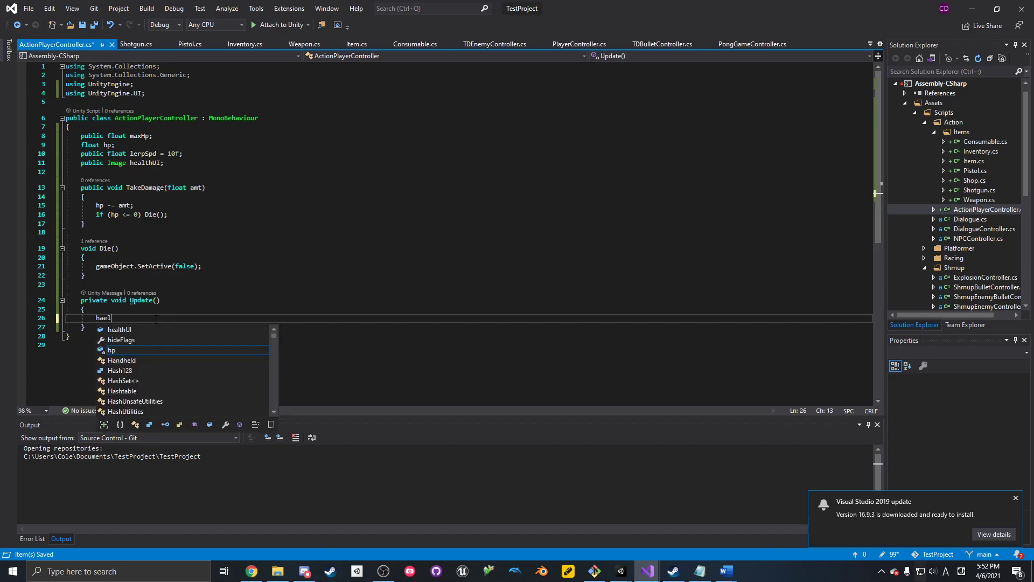
{"action": "type", "text": "I."}
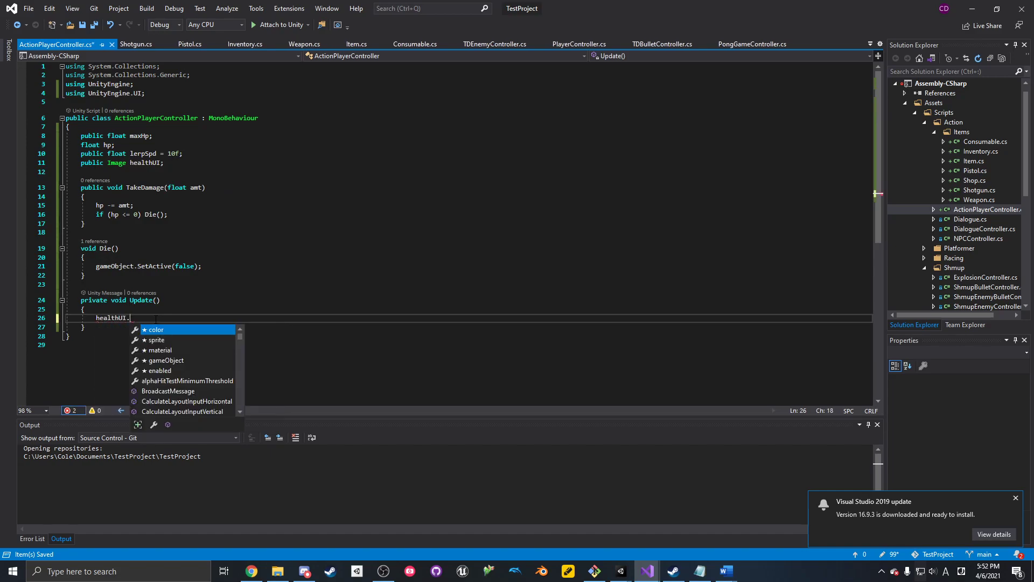
{"action": "type", "text": "fillAmount"}
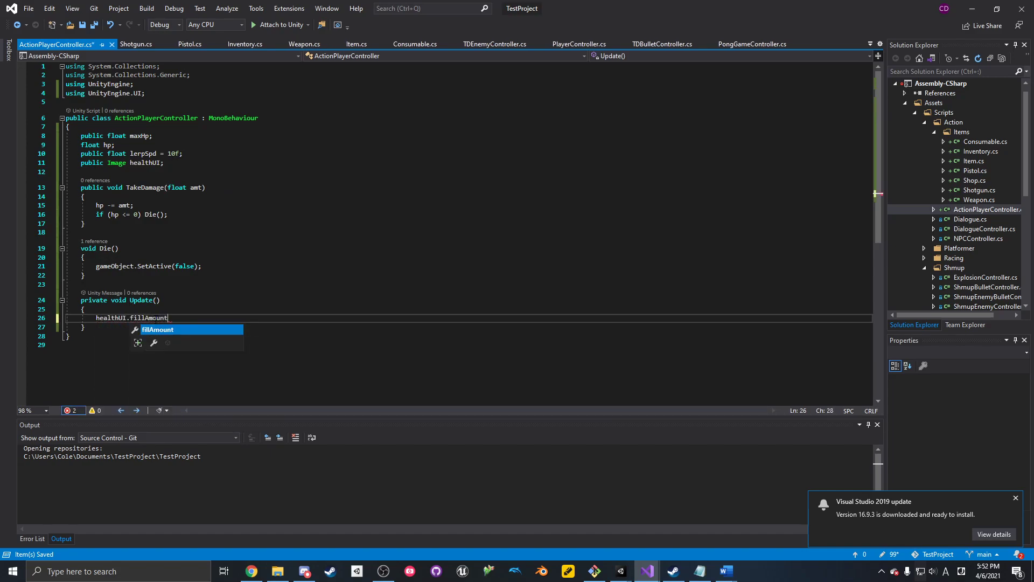
{"action": "type", "text": " = Mathf."}
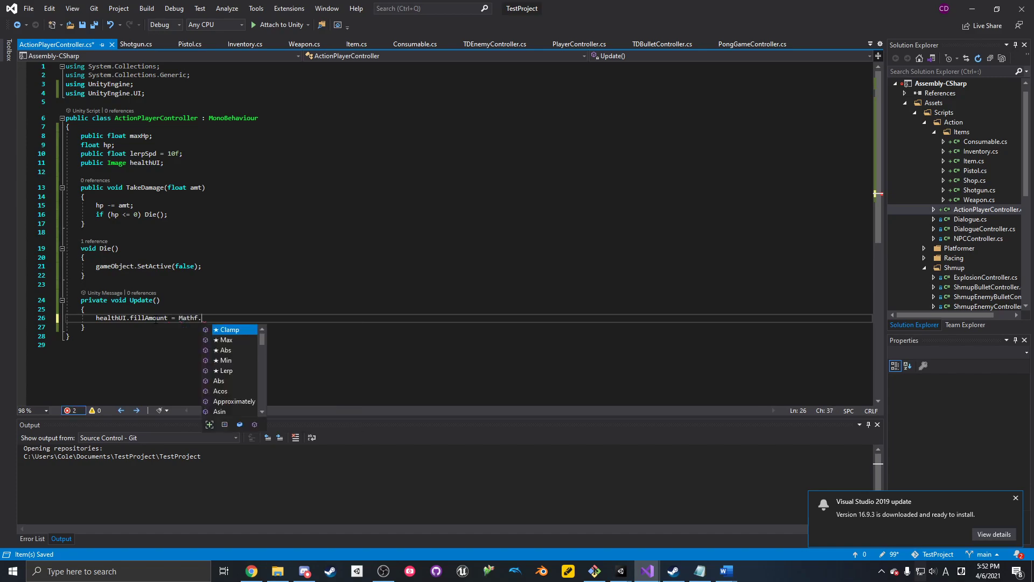
{"action": "type", "text": "Lerp("}
{"action": "type", "text": "healthU"}
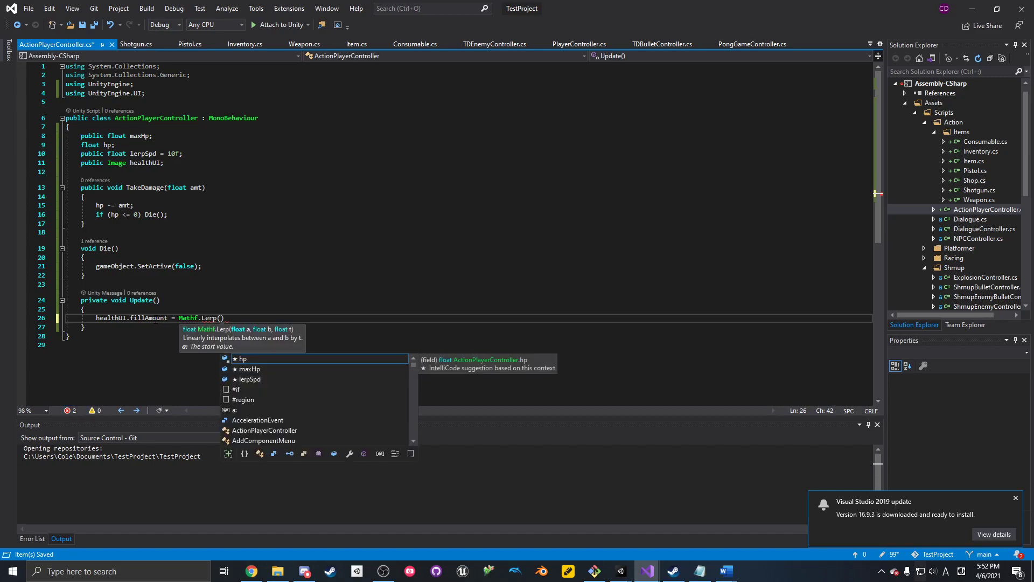
{"action": "type", "text": "I.fill"}
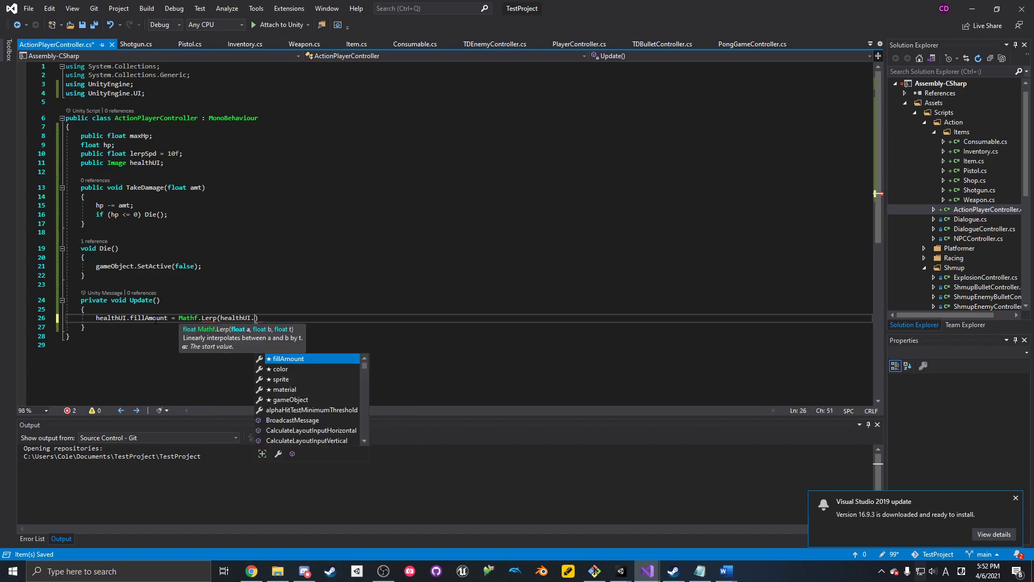
{"action": "key", "text": "Tab"}
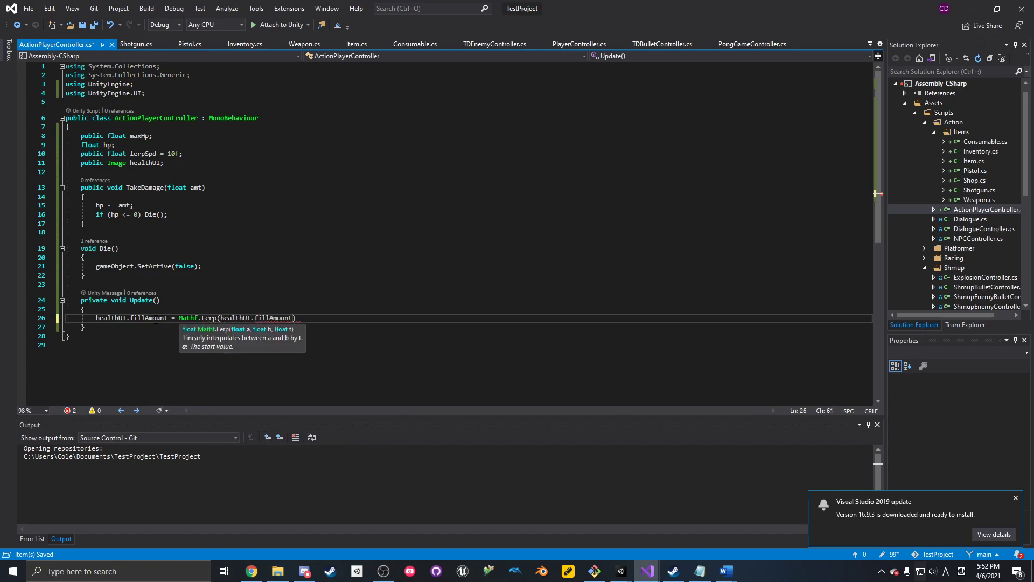
{"action": "type", "text": ", "}
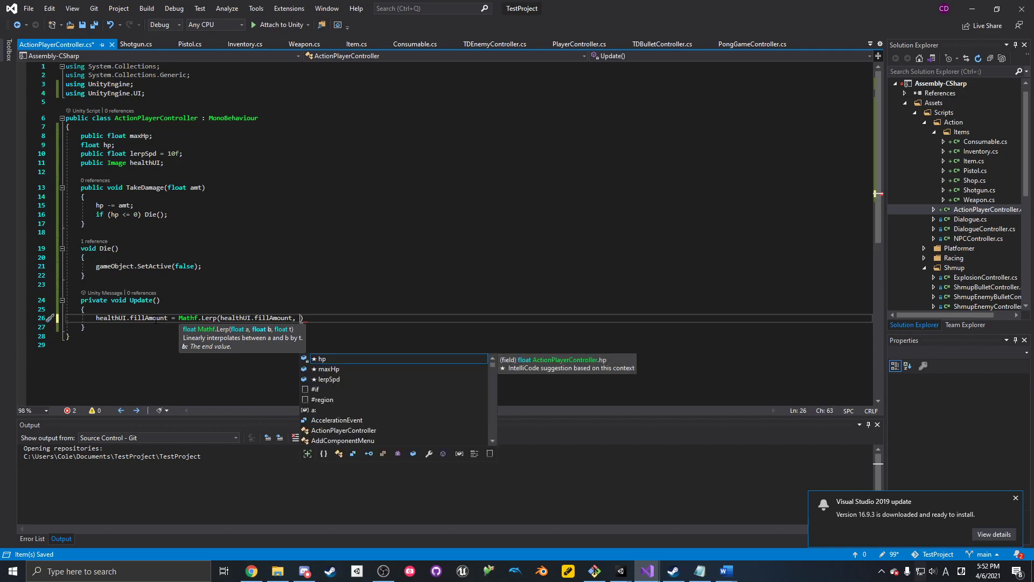
{"action": "type", "text": "hp / maxH"}
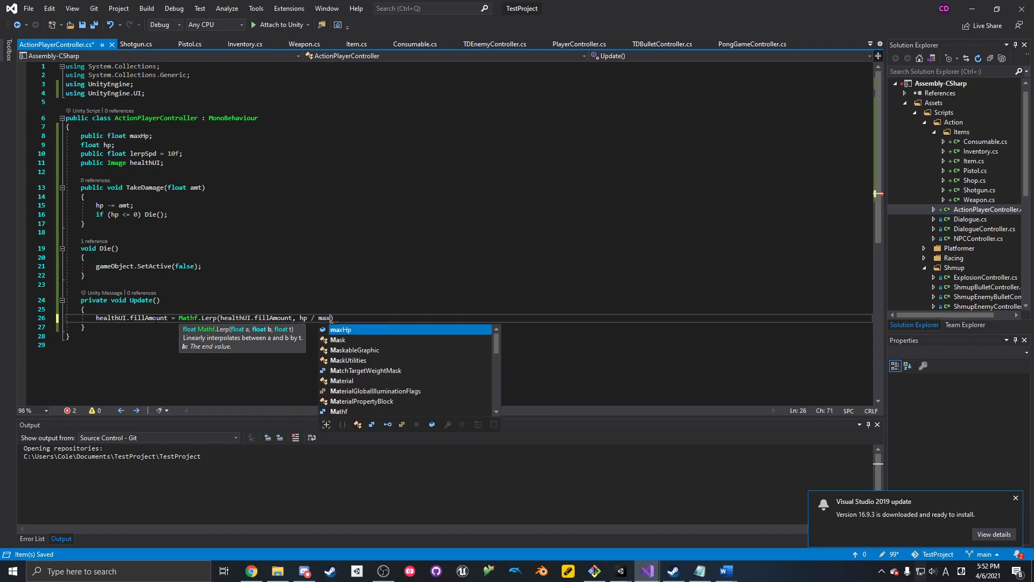
{"action": "type", "text": "p, lerpSpd "}
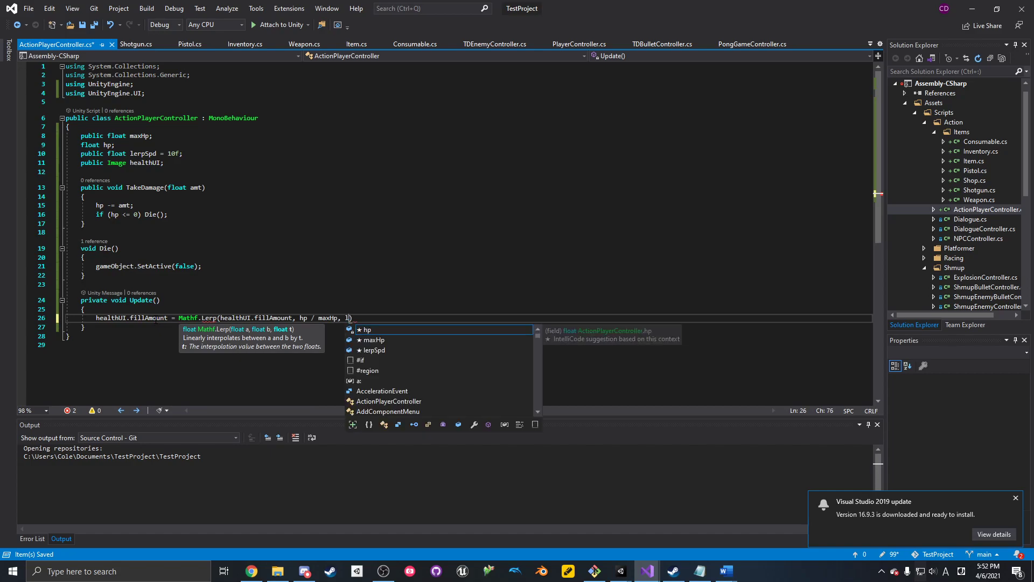
{"action": "type", "text": "* Time.delta"}
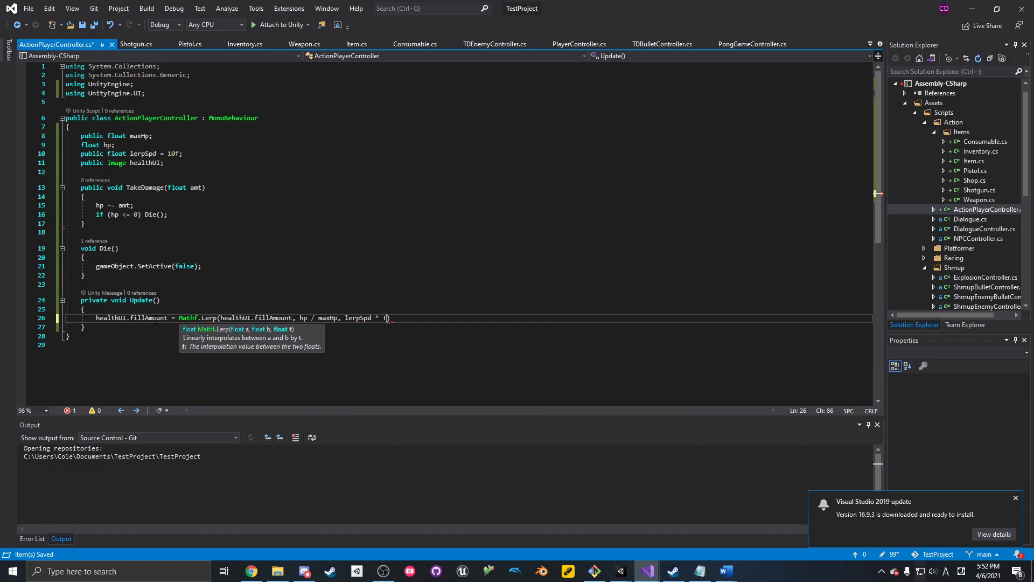
{"action": "type", "text": "Time);"}
{"action": "key", "text": "ctrl+s"}
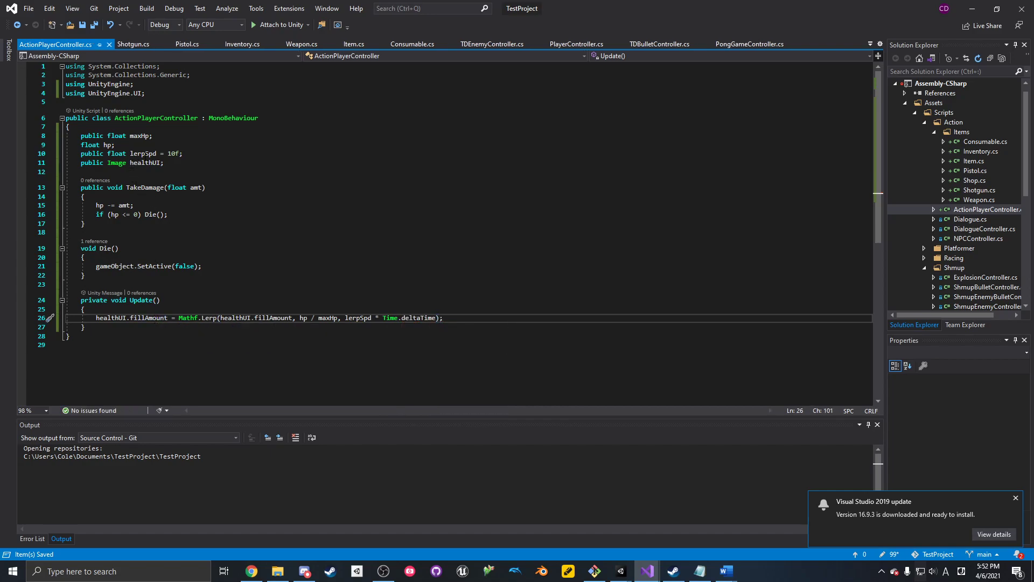
- Add an empty public void Heal method with a float amt parameter between TakeDamage and Die
{"action": "left_click", "coordinate": [269, 186]}
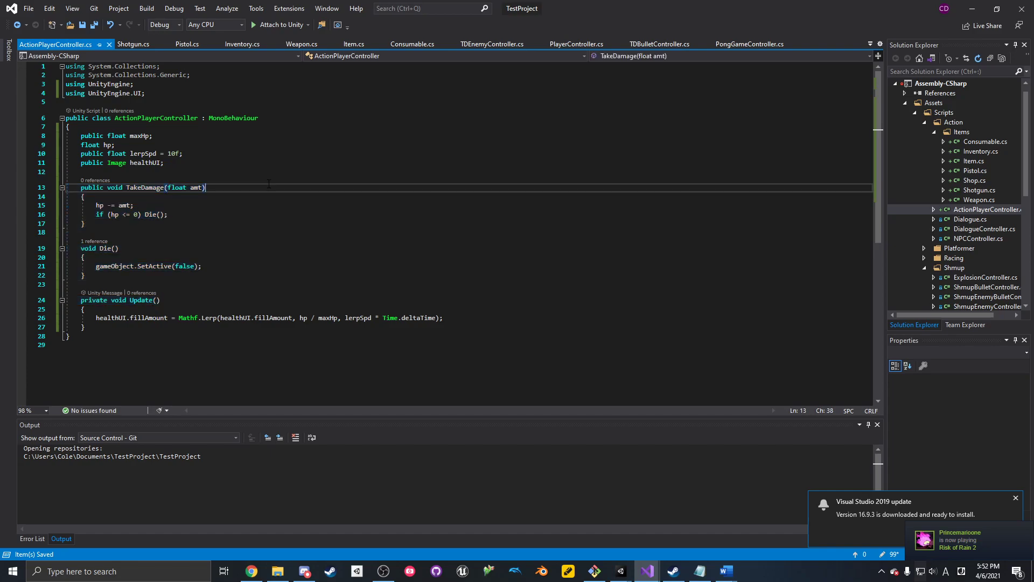
{"action": "left_click", "coordinate": [121, 223]}
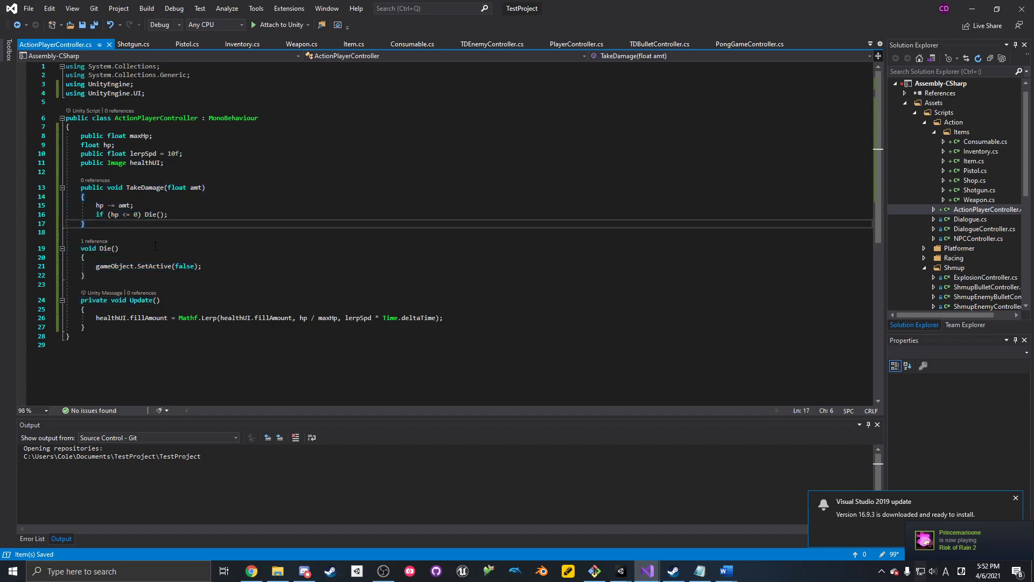
{"action": "key", "text": "Return"}
{"action": "key", "text": "Return"}
{"action": "type", "text": "pu"}
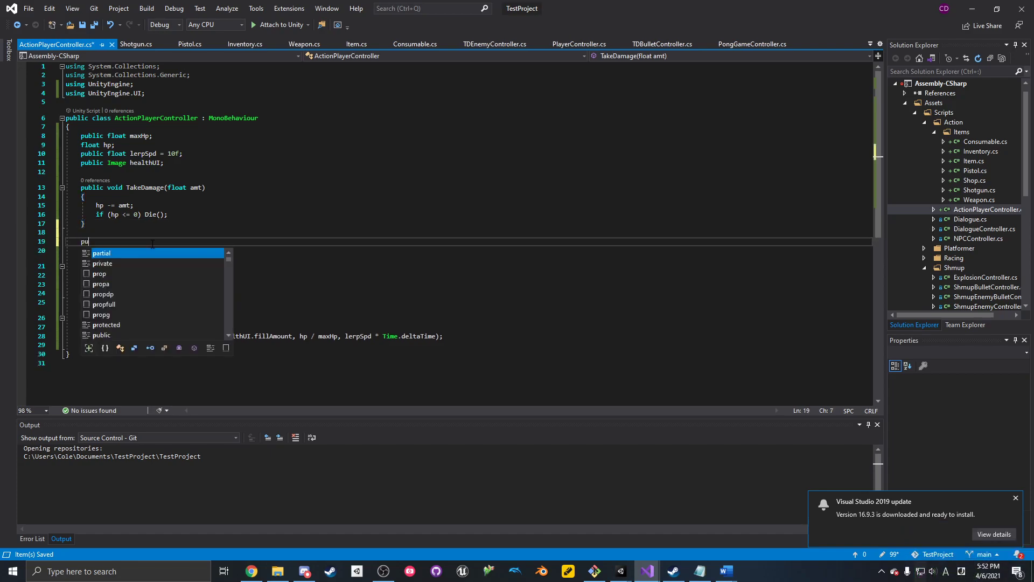
{"action": "type", "text": "blic void "}
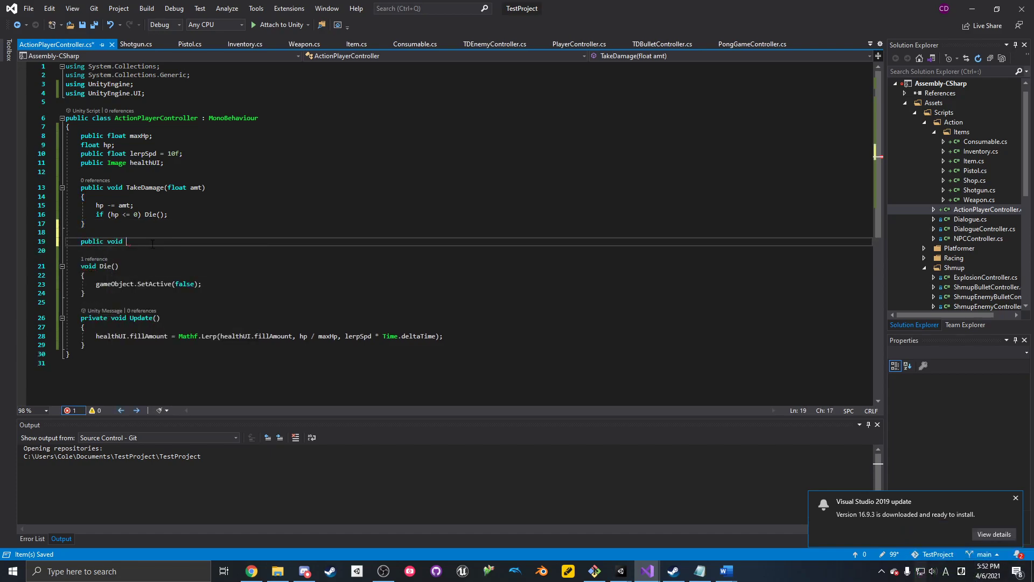
{"action": "type", "text": "Heal"}
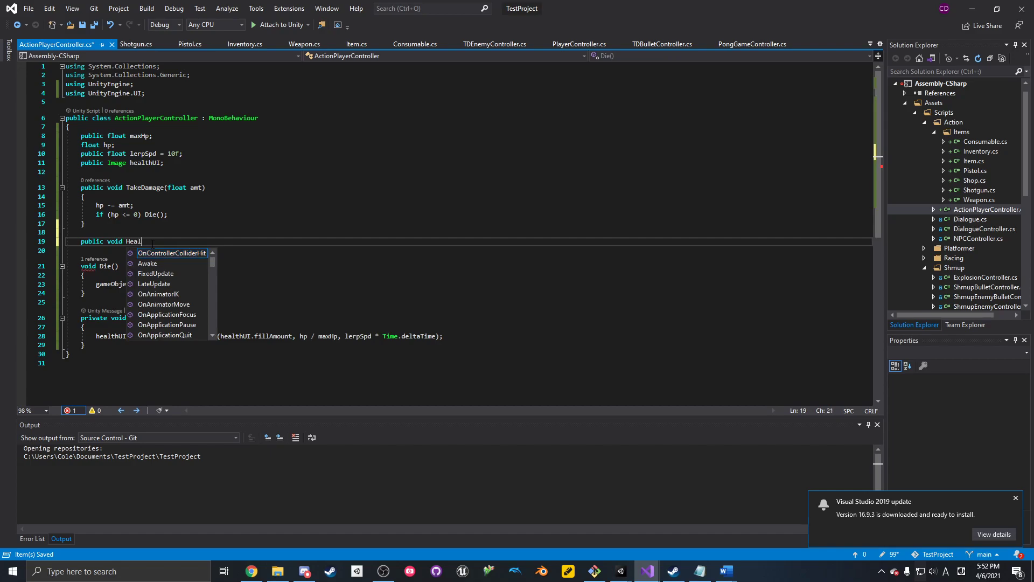
{"action": "type", "text": "(float ma"}
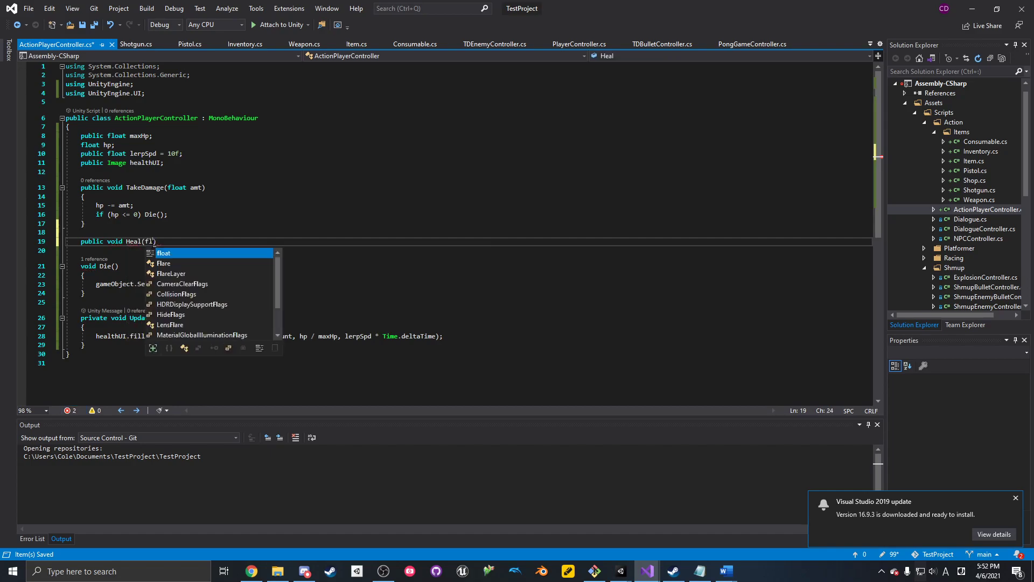
{"action": "type", "text": "mt)"}
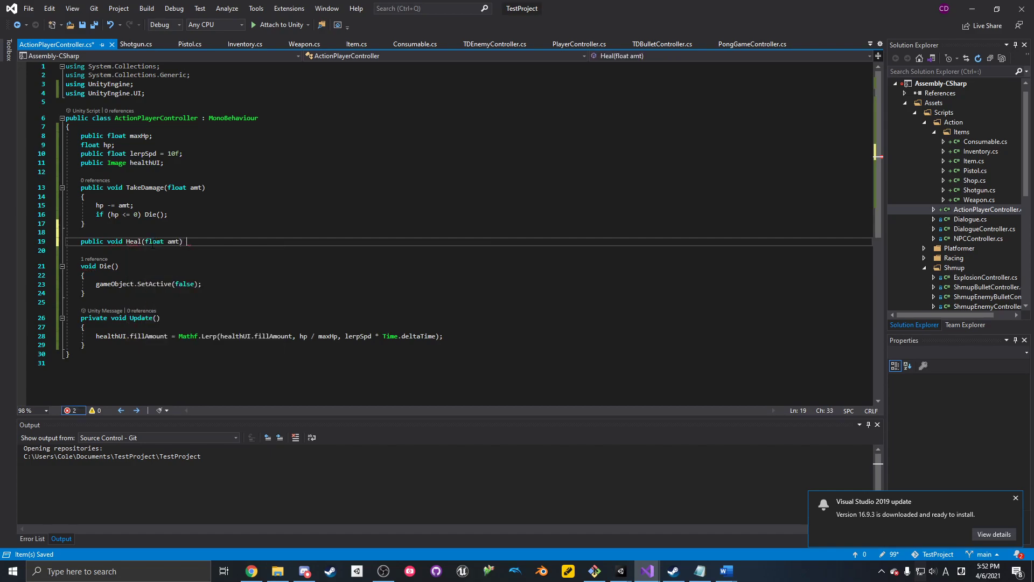
{"action": "key", "text": "Return"}
{"action": "type", "text": "{"}
{"action": "key", "text": "Return"}
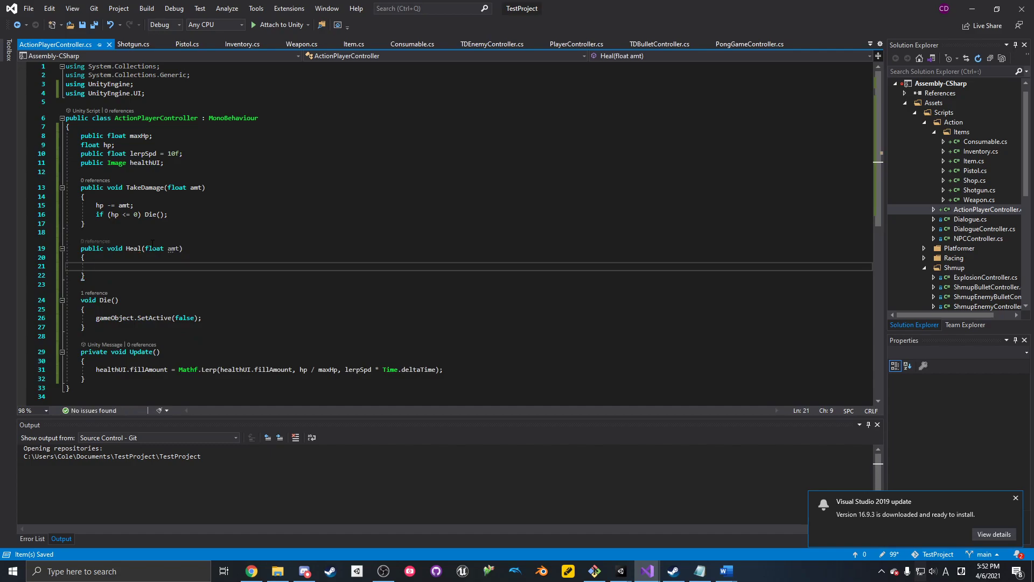
- Add a private void Awake method below the healthUI field that assigns maxHp to hp
{"action": "left_click", "coordinate": [180, 160]}
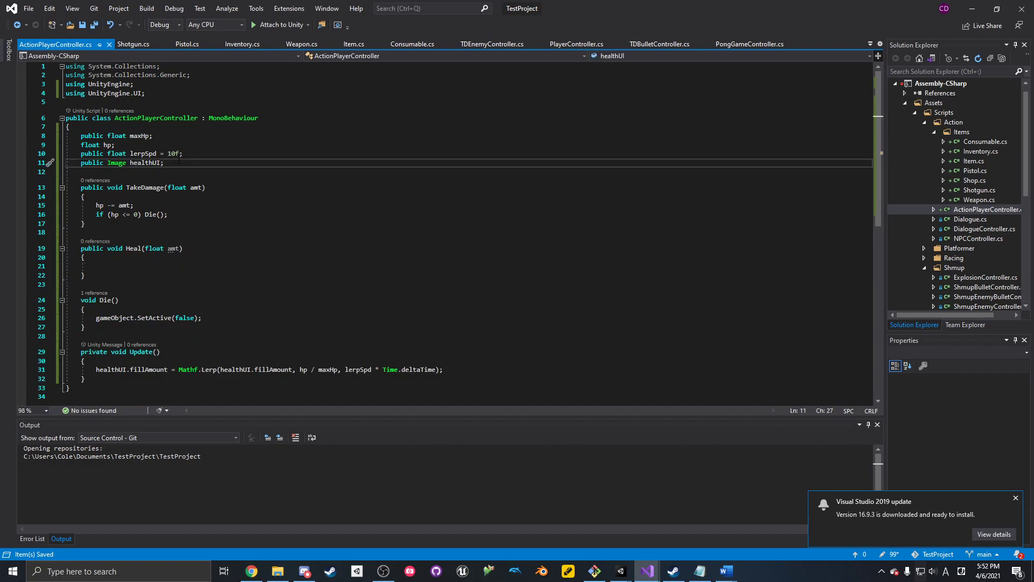
{"action": "key", "text": "Return"}
{"action": "key", "text": "Return"}
{"action": "type", "text": "void Awa"}
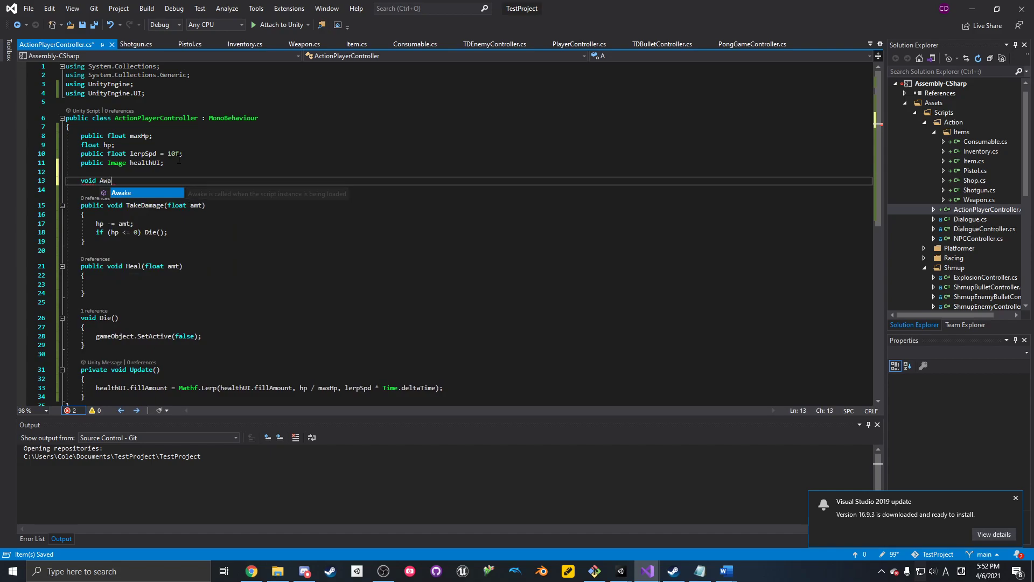
{"action": "type", "text": "ke"}
{"action": "key", "text": "Tab"}
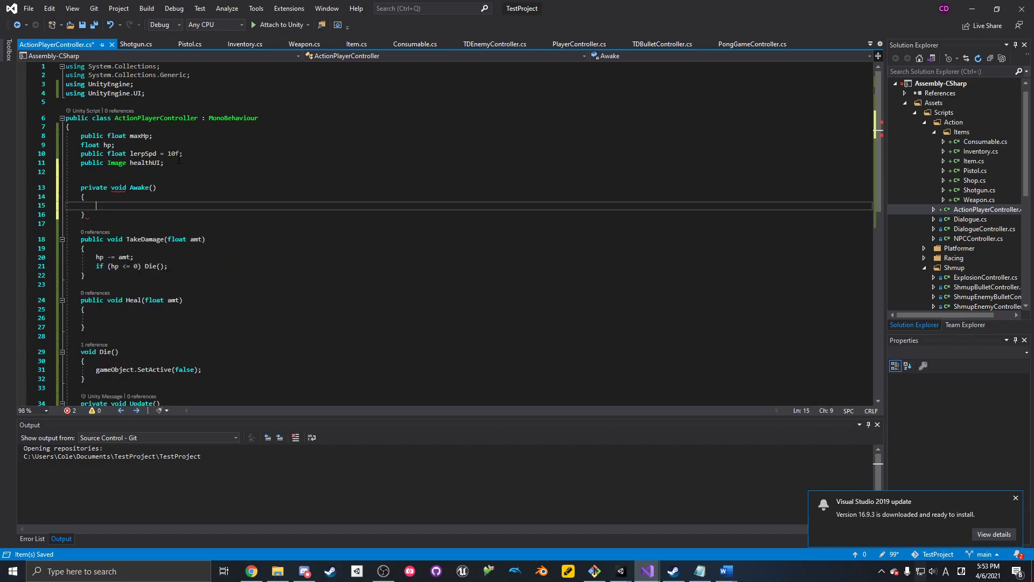
{"action": "type", "text": "hp == maxHp"}
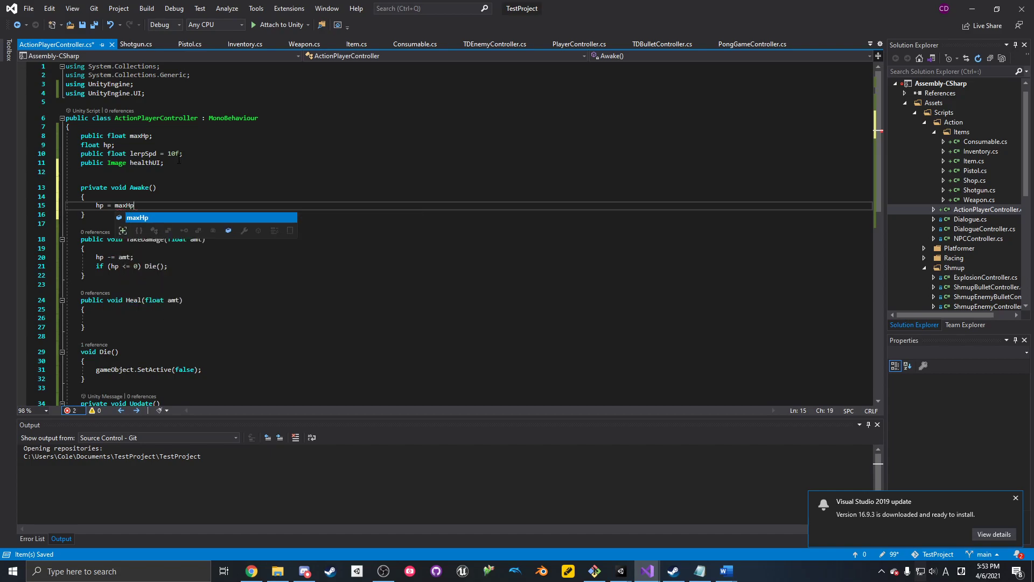
{"action": "key", "text": "ctrl+s"}
- Rename the Awake method to OnEnable, end its hp assignment with a semicolon, and save the script
{"action": "double_click", "coordinate": [139, 188]}
{"action": "type", "text": "OnEna"}
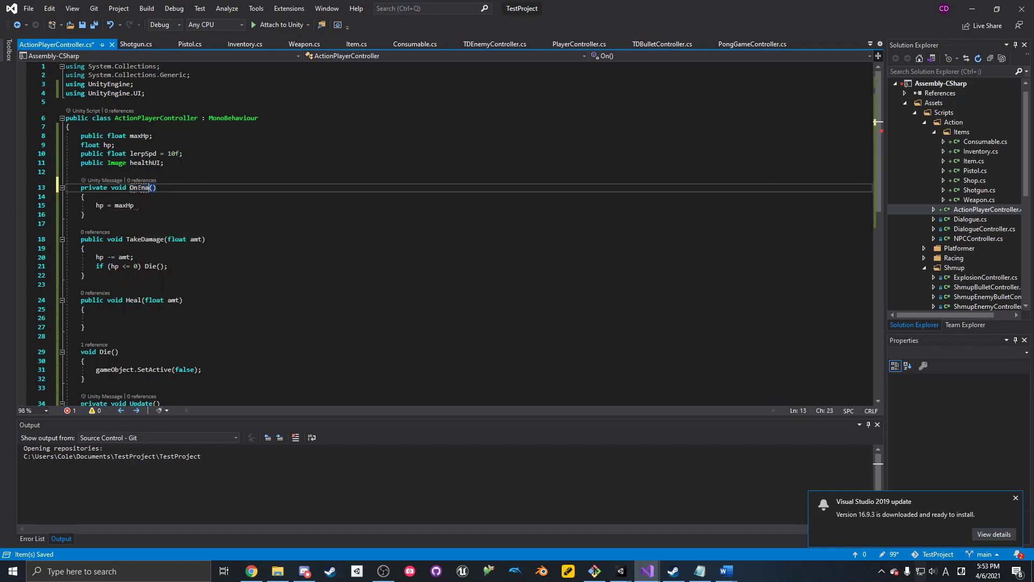
{"action": "type", "text": "ble"}
{"action": "key", "text": "ctrl+s"}
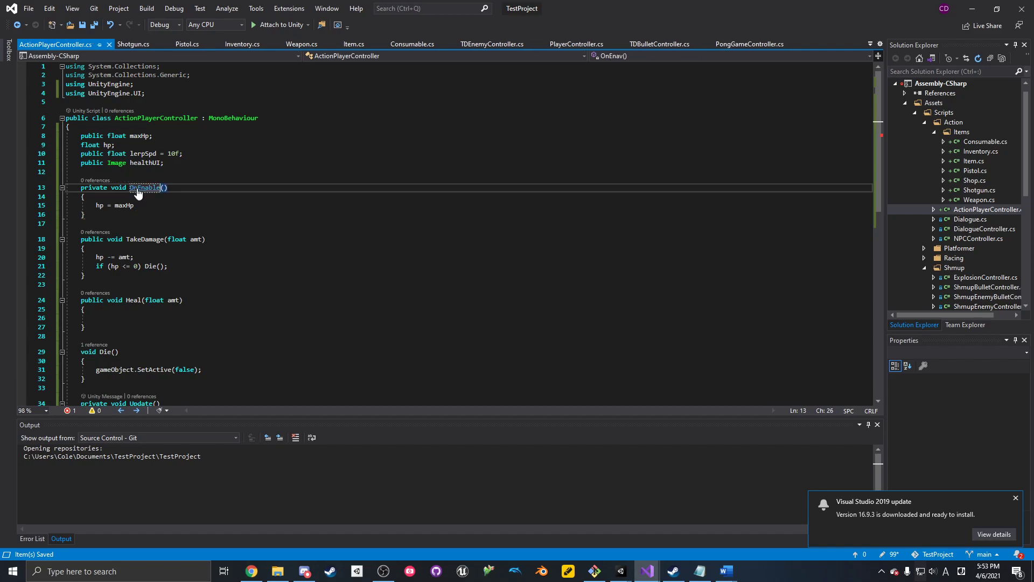
{"action": "left_click", "coordinate": [144, 205]}
{"action": "type", "text": ";"}
{"action": "key", "text": "ctrl+s"}
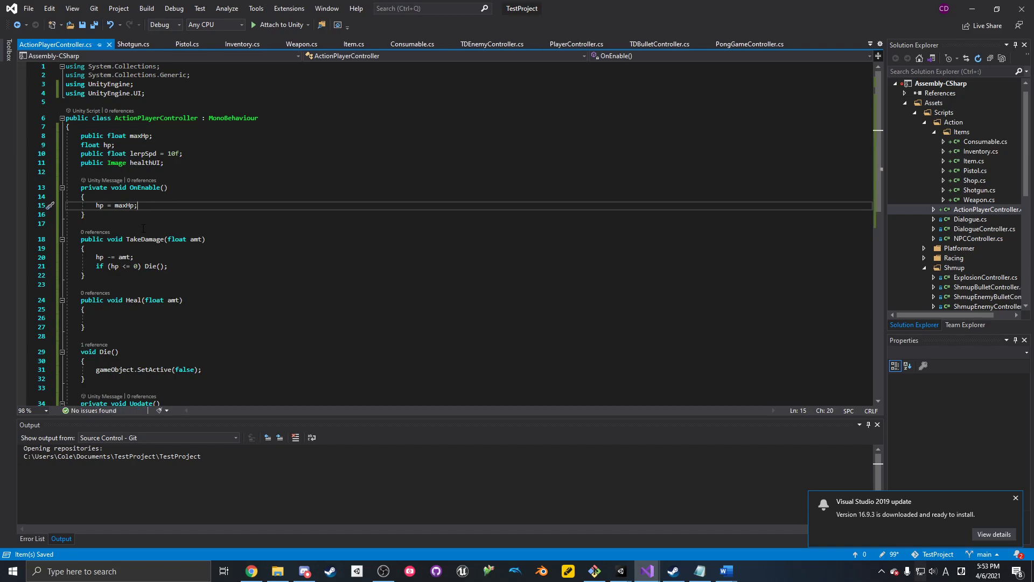
{"action": "double_click", "coordinate": [145, 239]}
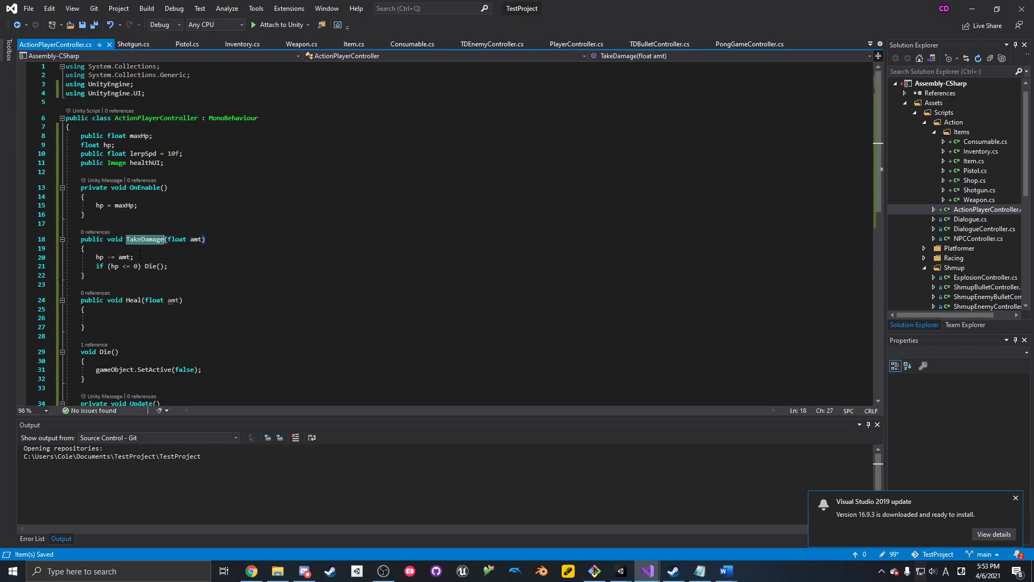
{"action": "left_click_drag", "start_coordinate": [115, 266], "coordinate": [173, 266]}
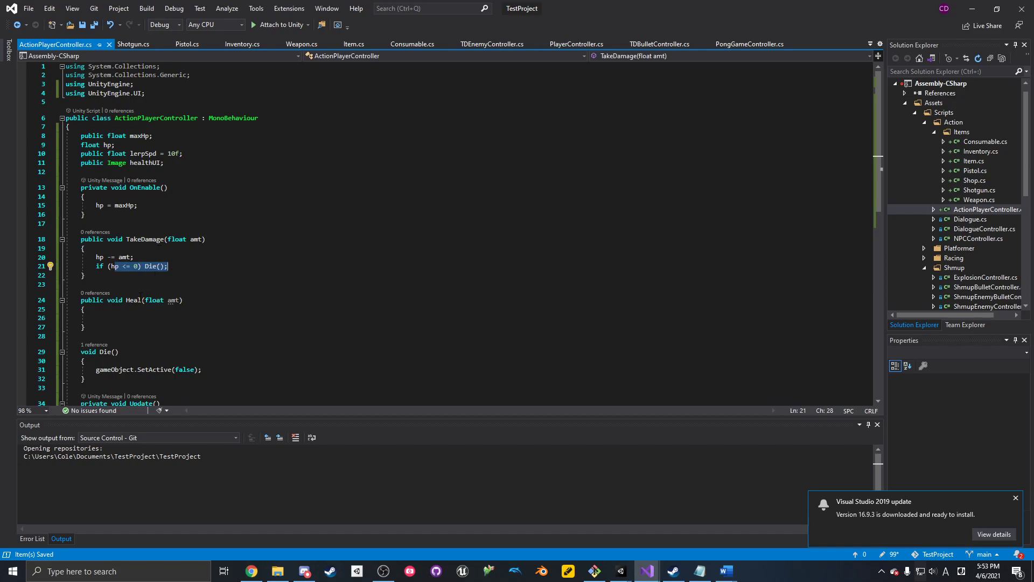
{"action": "double_click", "coordinate": [136, 300]}
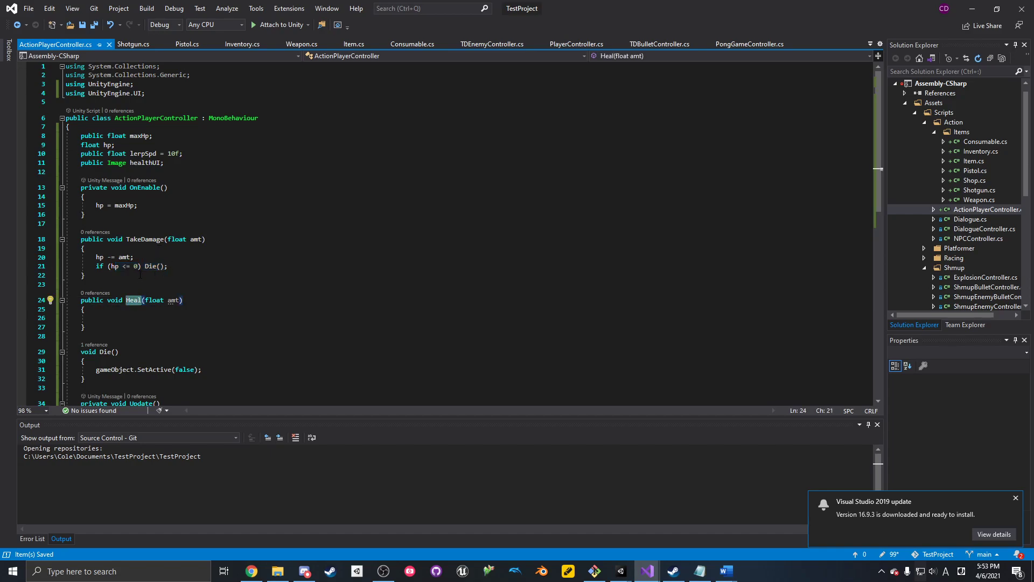
- Inside the Heal method, declare a float newHp equal to hp + amt
{"action": "left_click", "coordinate": [122, 318]}
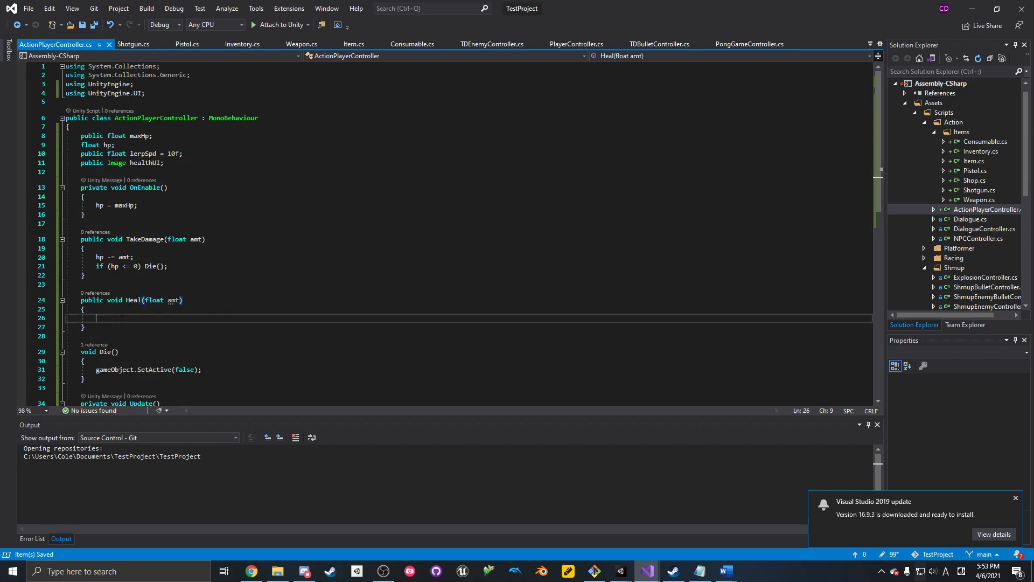
{"action": "type", "text": "fdlloa"}
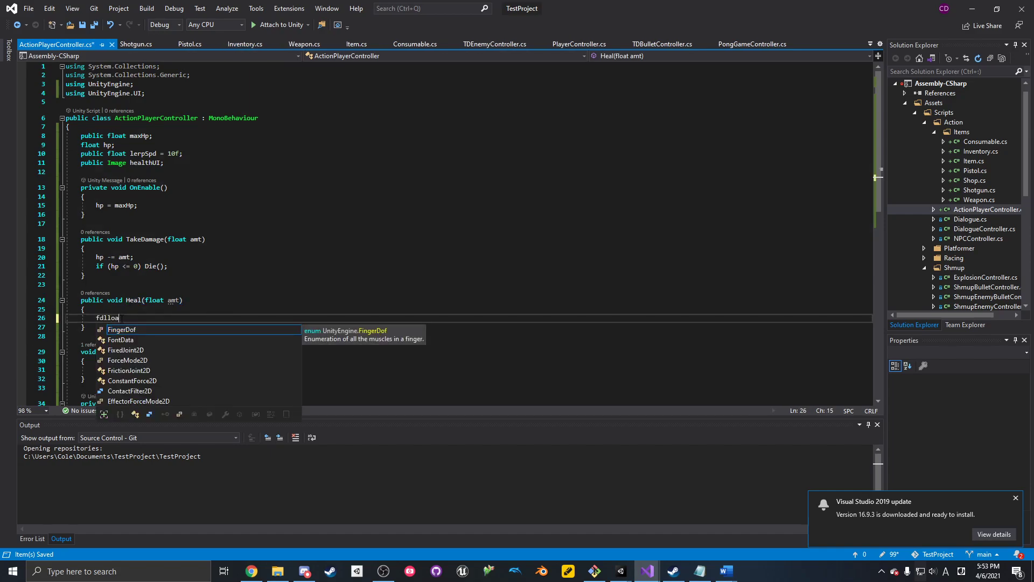
{"action": "key", "text": "BackSpace"}
{"action": "key", "text": "BackSpace"}
{"action": "type", "text": "loat"}
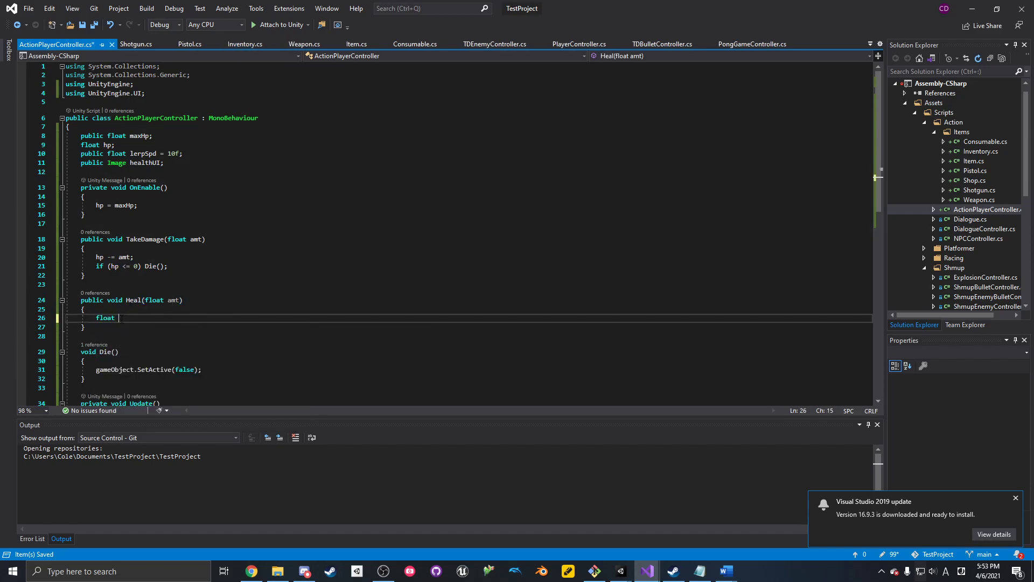
{"action": "type", "text": " newHp = "}
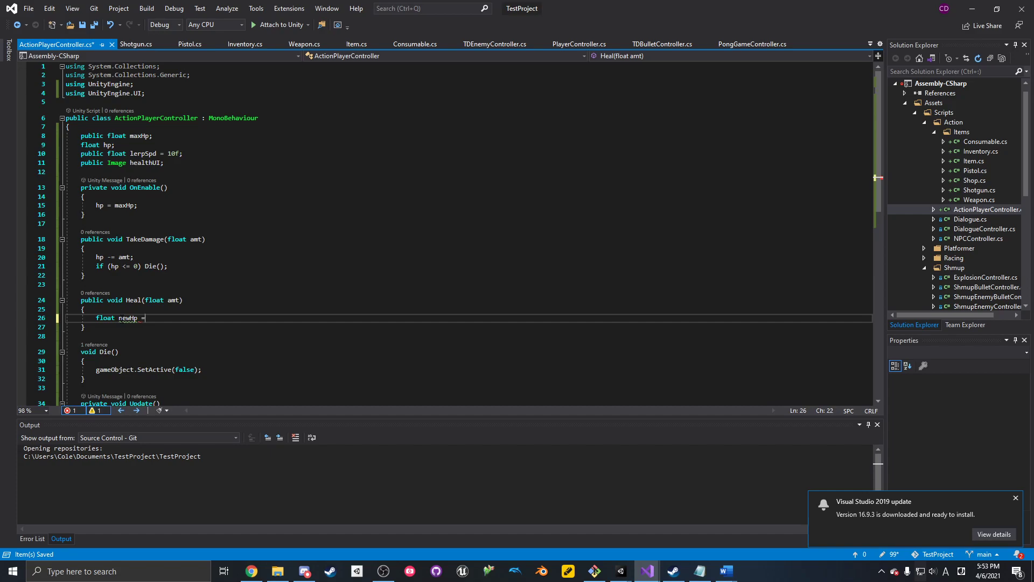
{"action": "type", "text": "hp + amt;"}
- Below the newHp declaration, add an if statement that sets newHp to maxHp when newHp > maxHp
{"action": "key", "text": "Return"}
{"action": "type", "text": "if (hp"}
{"action": "key", "text": "BackSpace"}
{"action": "key", "text": "BackSpace"}
{"action": "key", "text": "BackSpace"}
{"action": "type", "text": "newHp > maxJHp"}
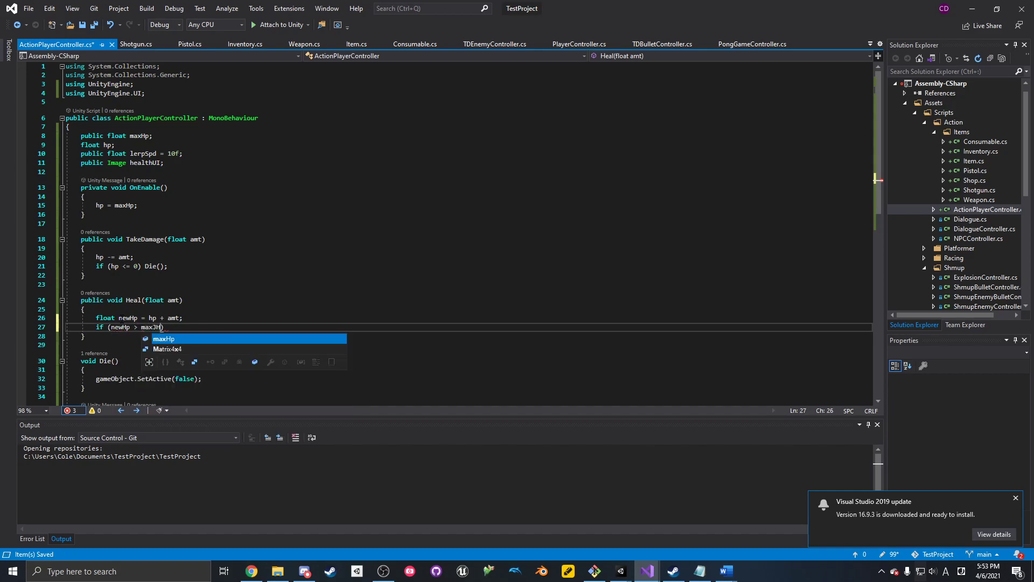
{"action": "key", "text": "BackSpace"}
{"action": "key", "text": "BackSpace"}
{"action": "key", "text": "BackSpace"}
{"action": "type", "text": "Hp)"}
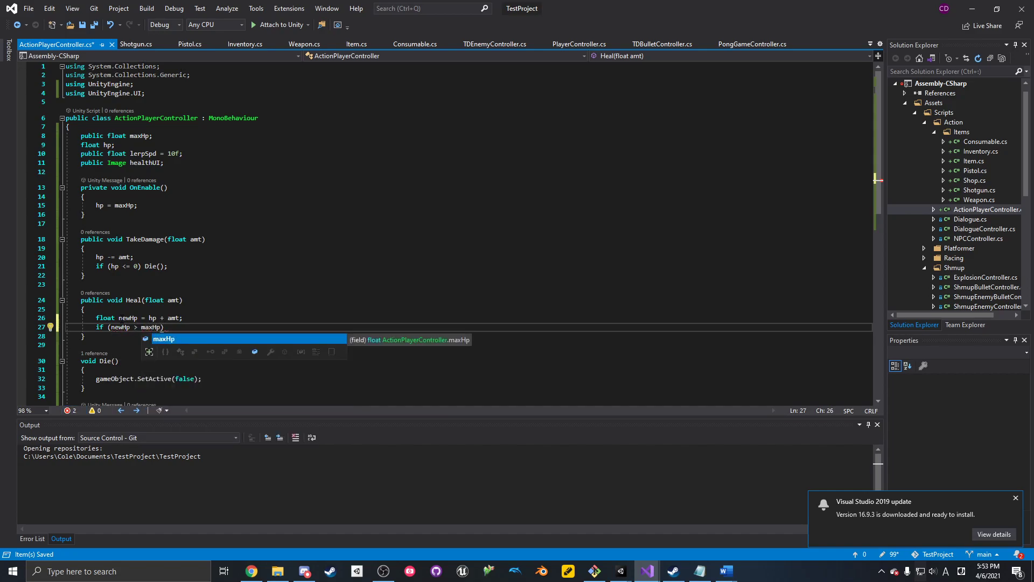
{"action": "type", "text": " newHp "}
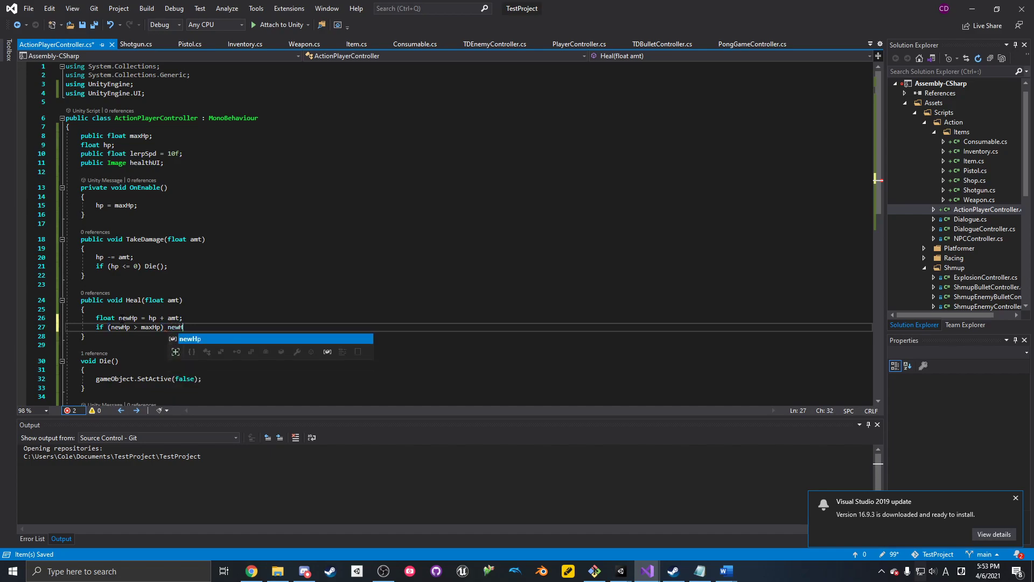
{"action": "type", "text": "= "}
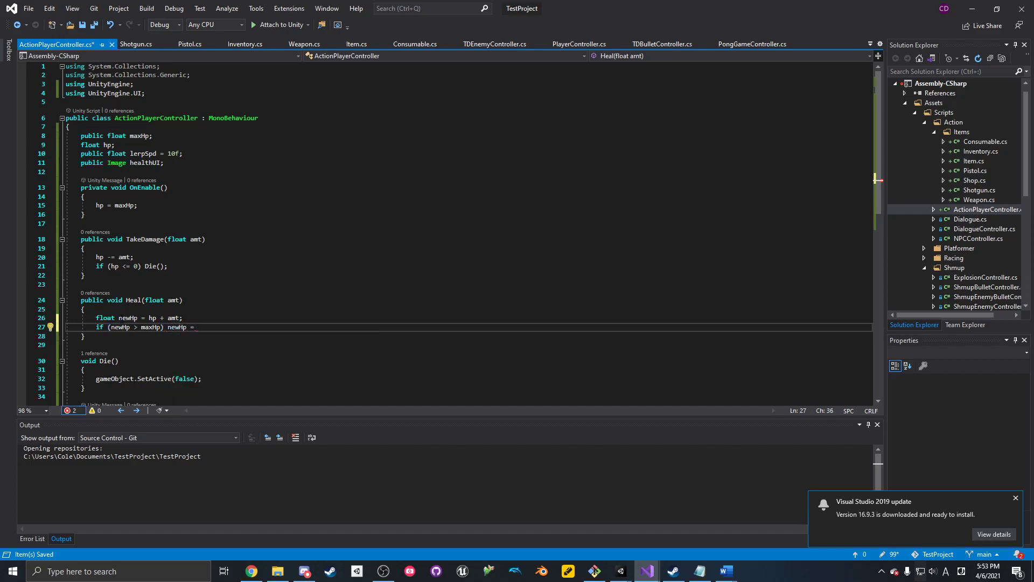
{"action": "type", "text": "maxHp;"}
- Add an else line to Heal that assigns newHp to hp, and save the script
{"action": "key", "text": "Return"}
{"action": "type", "text": "else "}
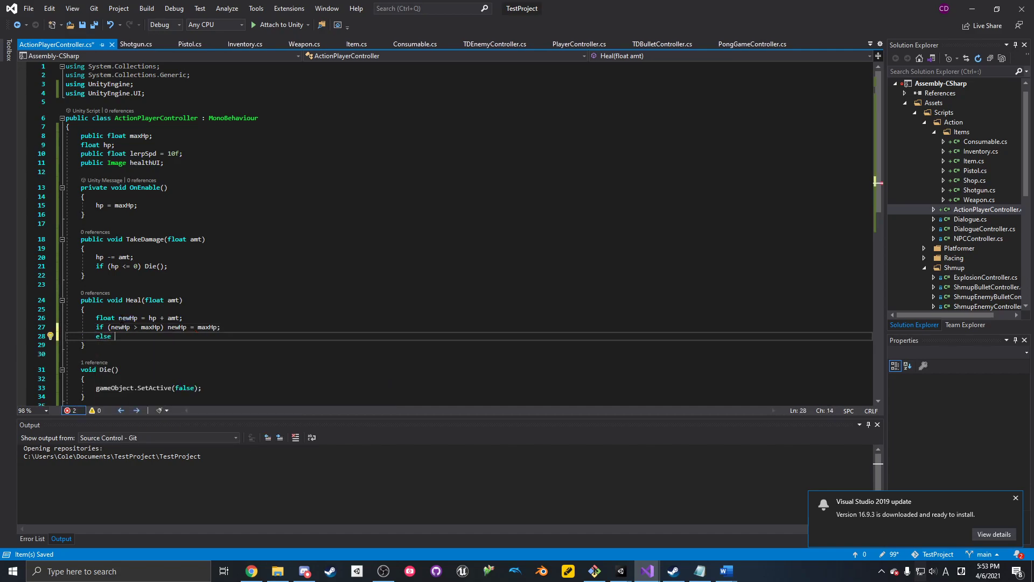
{"action": "type", "text": "hp = newHp;"}
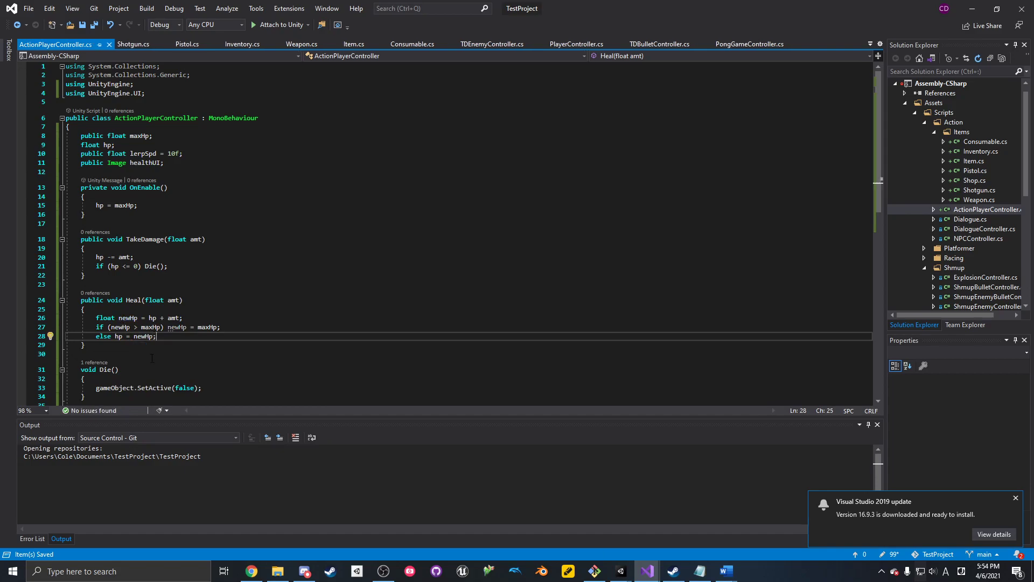
- Remove the else keyword before hp = newHp in Heal, align the line with the others, and save the script
{"action": "double_click", "coordinate": [130, 319]}
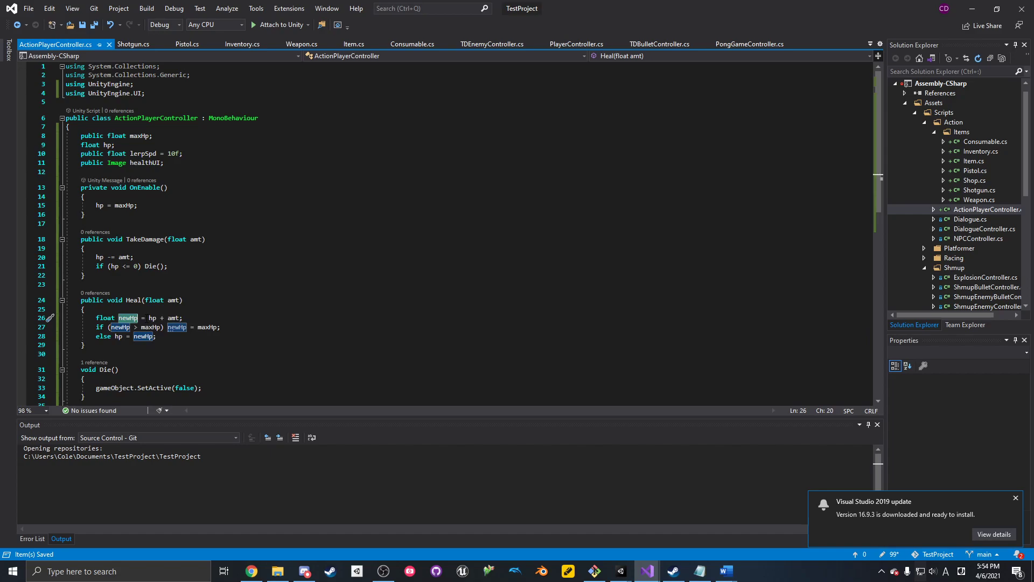
{"action": "double_click", "coordinate": [153, 319]}
{"action": "double_click", "coordinate": [173, 318]}
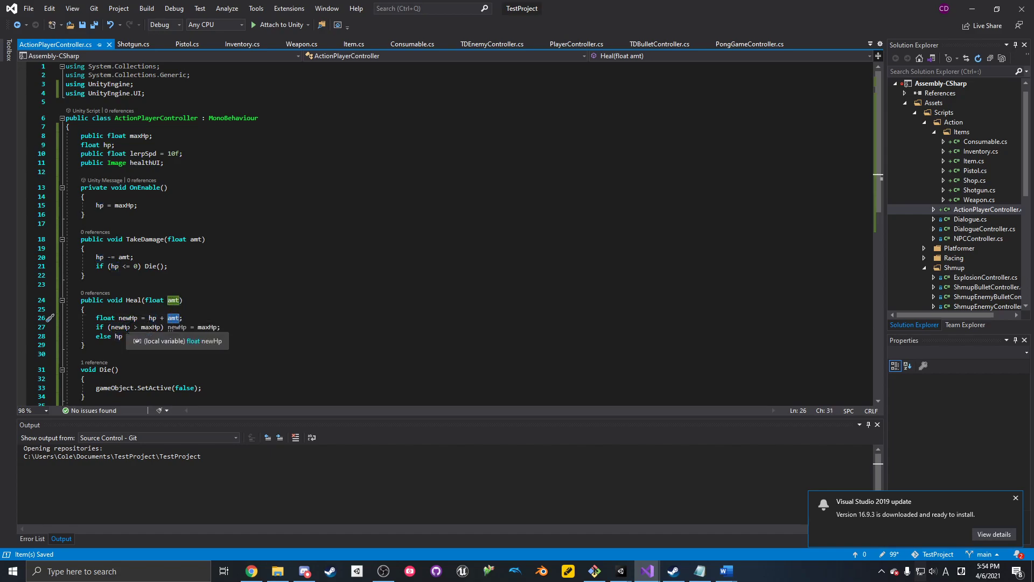
{"action": "double_click", "coordinate": [150, 326]}
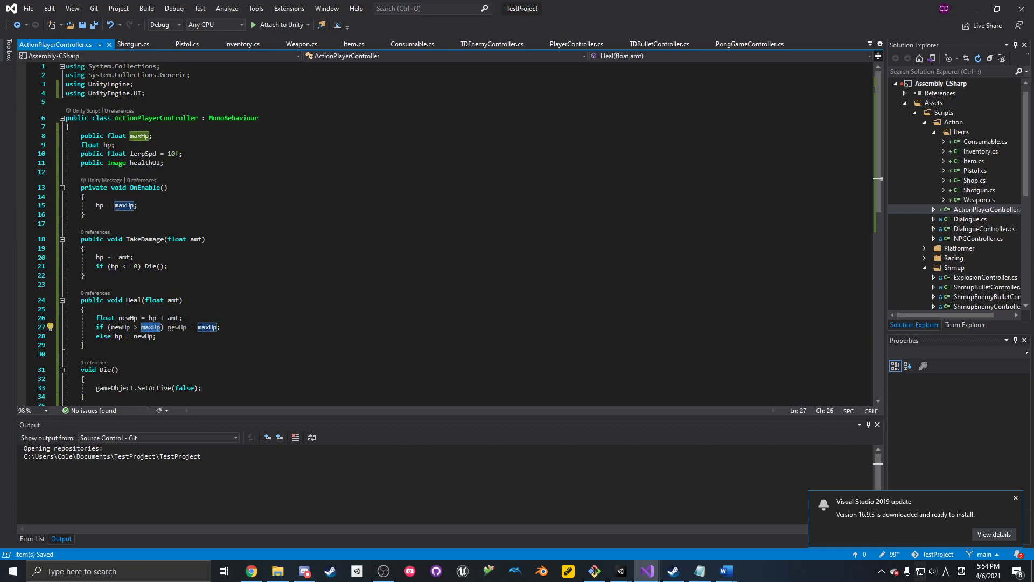
{"action": "double_click", "coordinate": [206, 327]}
{"action": "double_click", "coordinate": [105, 337]}
{"action": "key", "text": "Delete"}
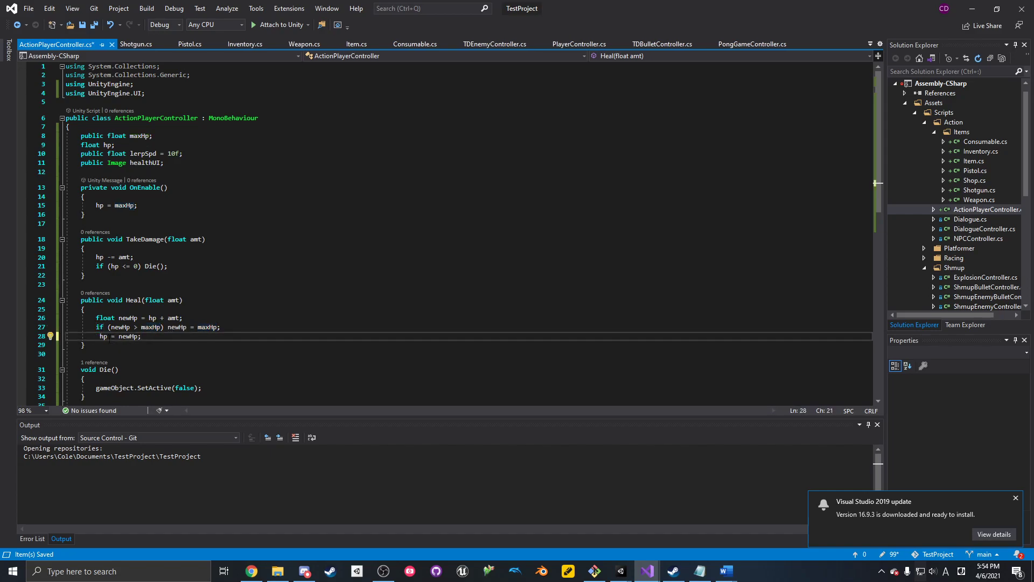
{"action": "left_click", "coordinate": [98, 337]}
{"action": "key", "text": "BackSpace"}
{"action": "key", "text": "ctrl+s"}
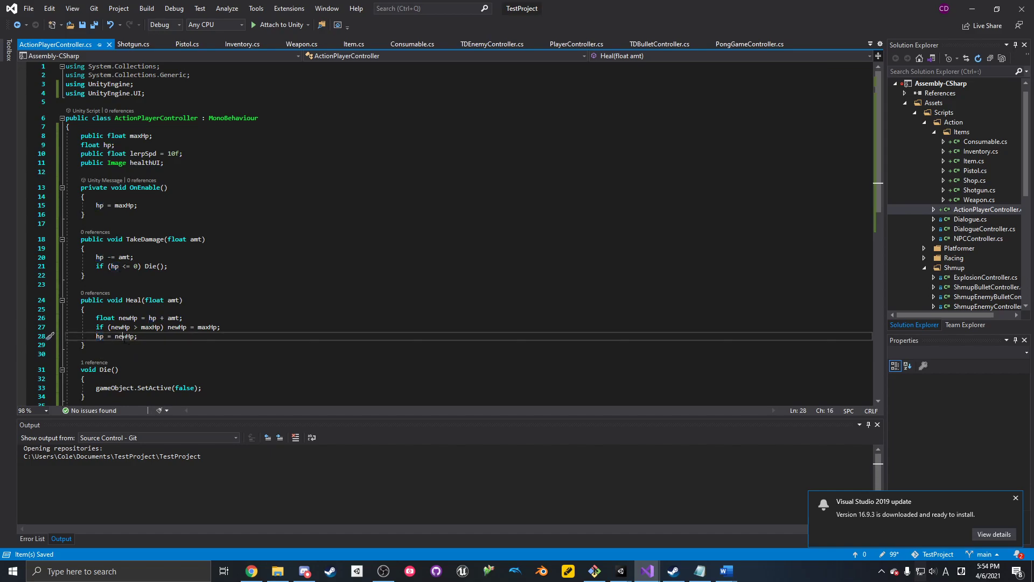
- Review how Heal computes newHp, caps it at maxHp and assigns it to hp
{"action": "double_click", "coordinate": [124, 336]}
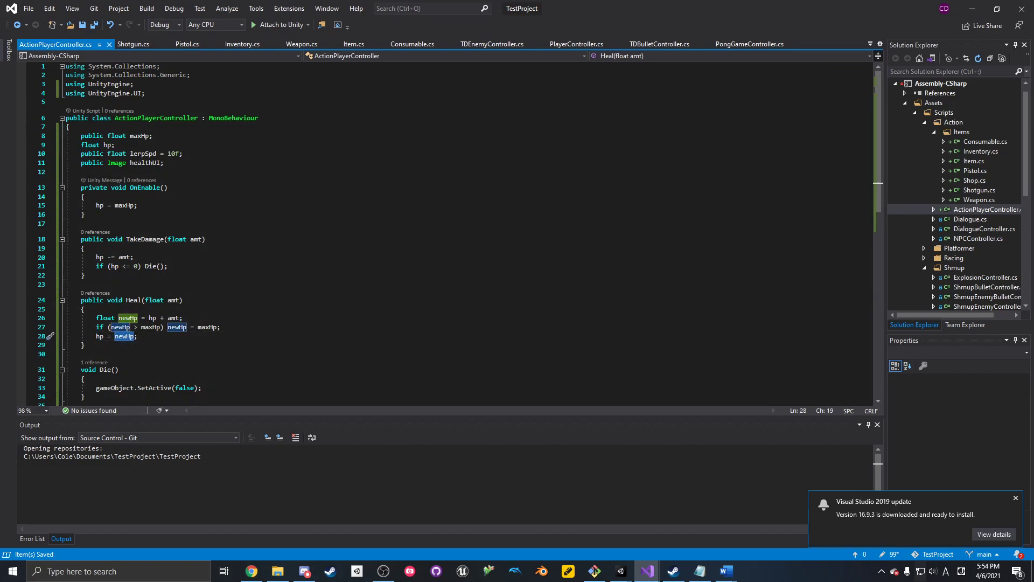
{"action": "left_click", "coordinate": [138, 318]}
{"action": "left_click", "coordinate": [165, 335]}
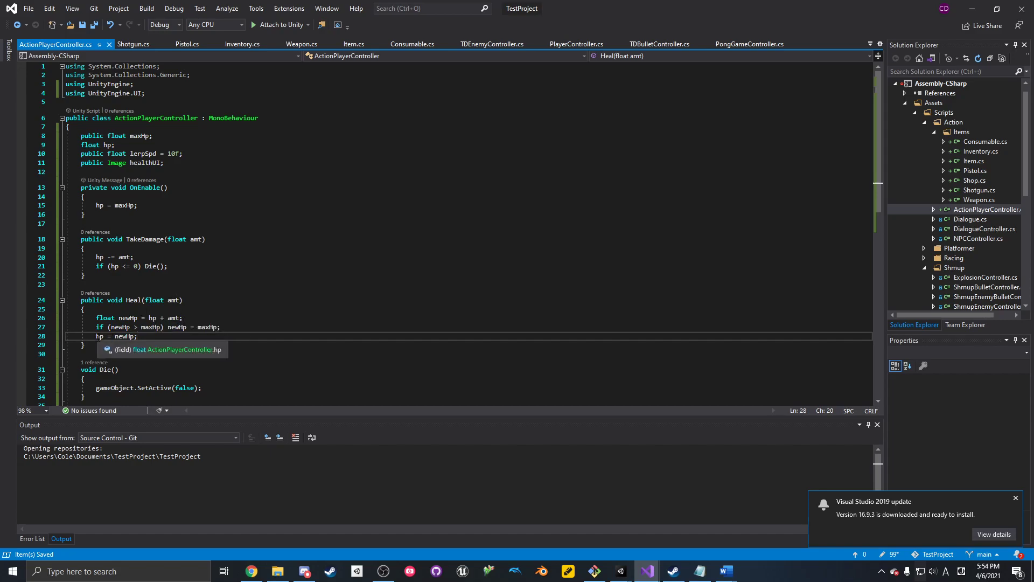
{"action": "left_click_drag", "start_coordinate": [141, 317], "coordinate": [184, 318]}
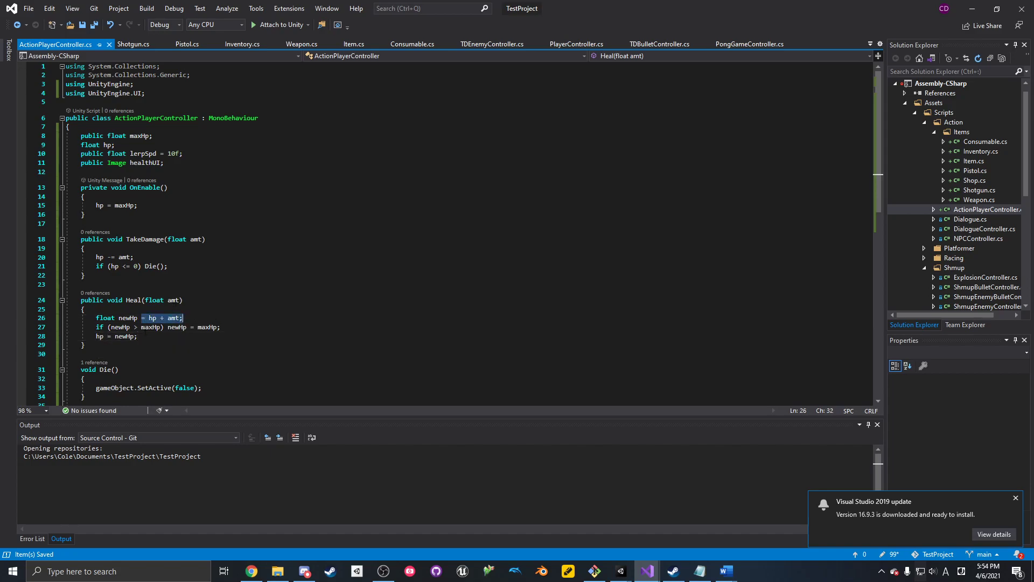
{"action": "left_click_drag", "start_coordinate": [96, 327], "coordinate": [163, 327]}
{"action": "double_click", "coordinate": [176, 327]}
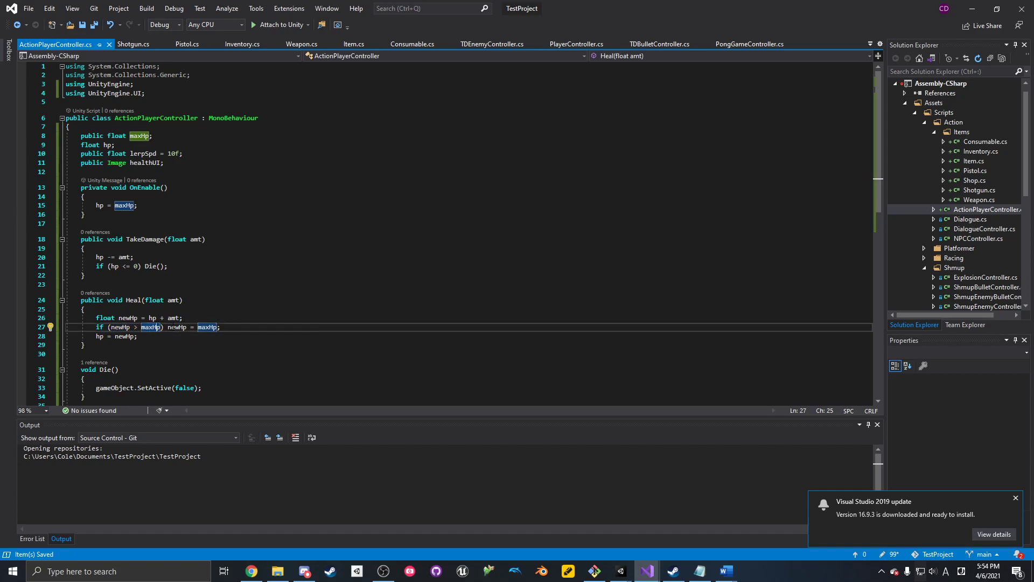
{"action": "double_click", "coordinate": [208, 327]}
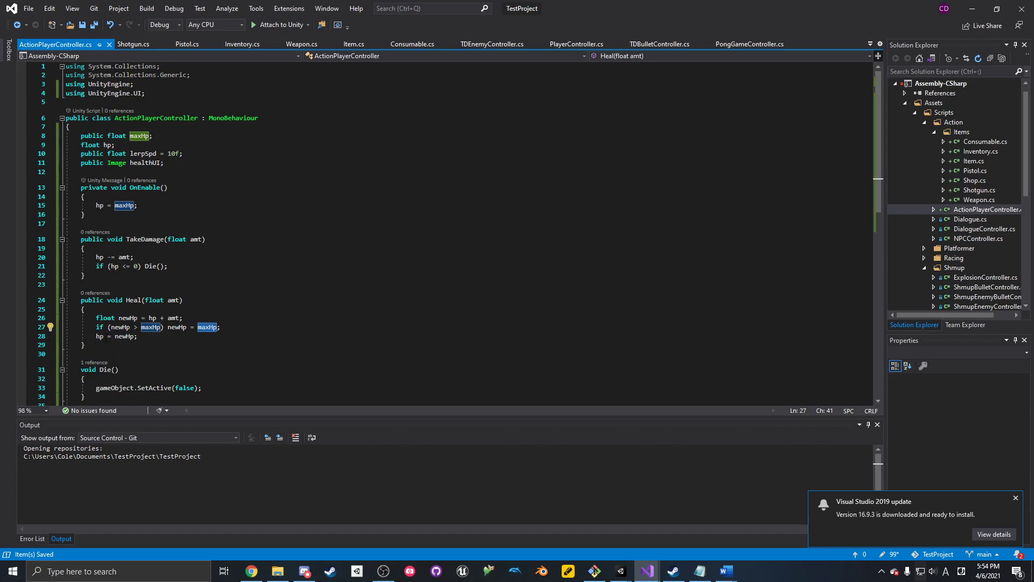
{"action": "left_click_drag", "start_coordinate": [112, 336], "coordinate": [180, 320]}
{"action": "left_click", "coordinate": [174, 334]}
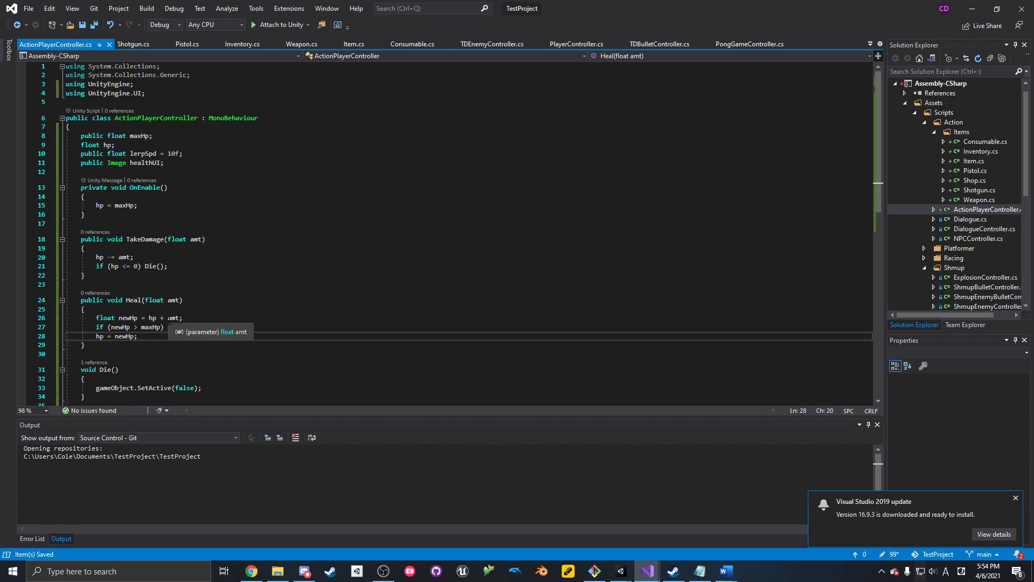
- Open Consumable.cs and insert a blank line below the "Using consumable" log in its Use method
{"action": "scroll", "coordinate": [188, 266], "scroll_direction": "down", "scroll_amount": 2}
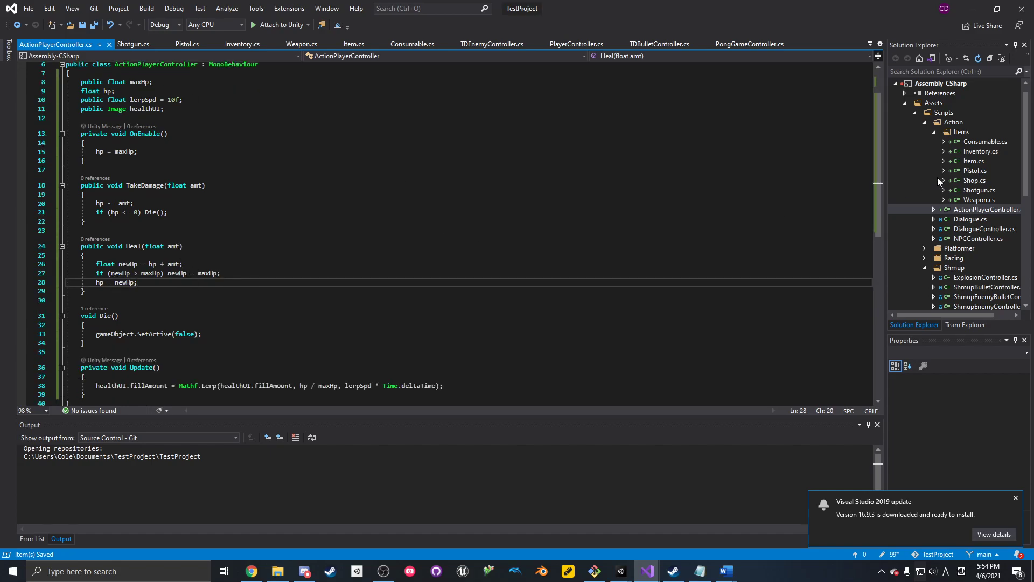
{"action": "double_click", "coordinate": [989, 152]}
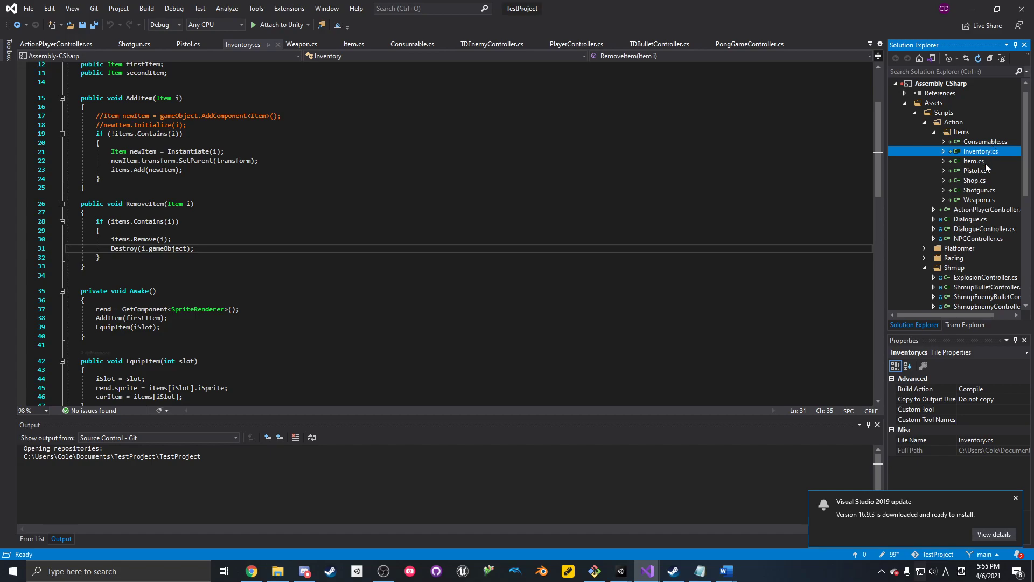
{"action": "double_click", "coordinate": [987, 142]}
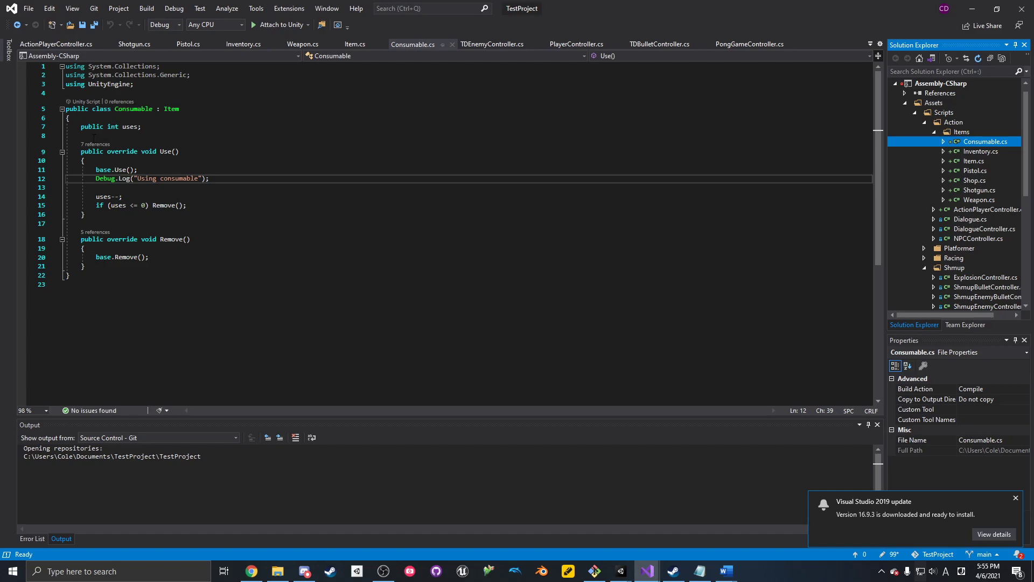
{"action": "double_click", "coordinate": [133, 109]}
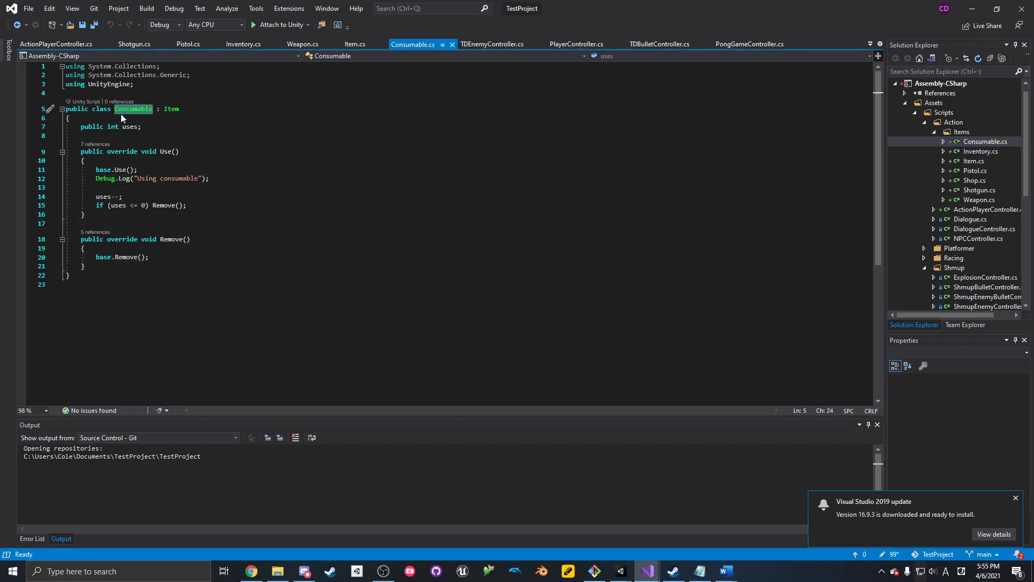
{"action": "left_click", "coordinate": [241, 180]}
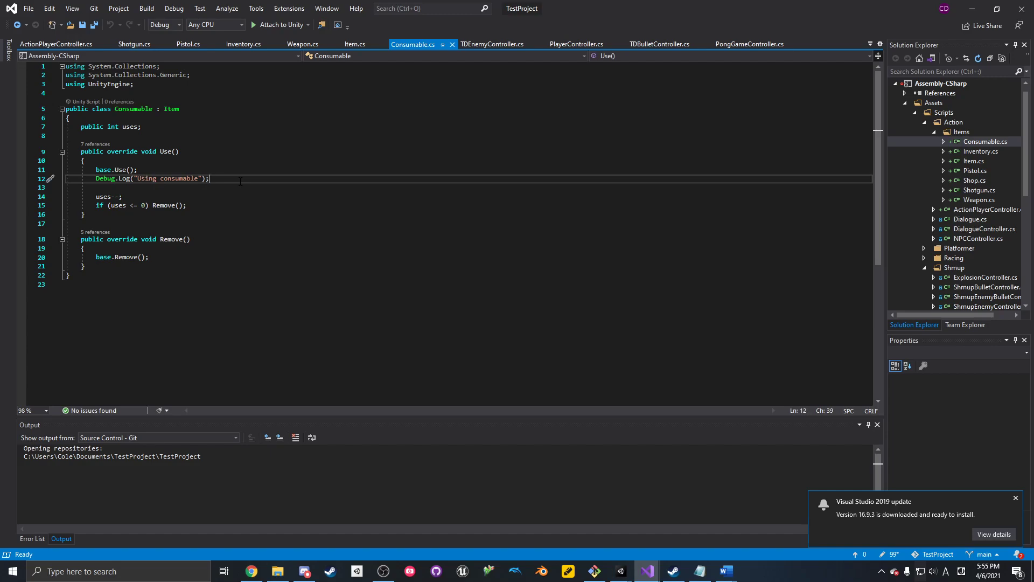
{"action": "key", "text": "Return"}
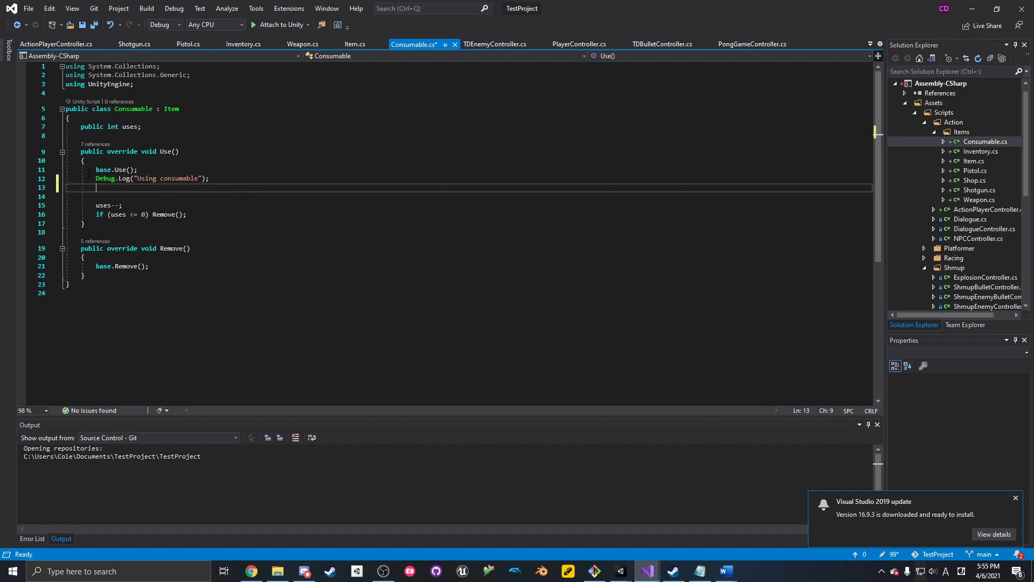
- Examine the fields and Awake method of the Item base class in Item.cs, and return to Consumable.cs
{"action": "left_click", "coordinate": [171, 129]}
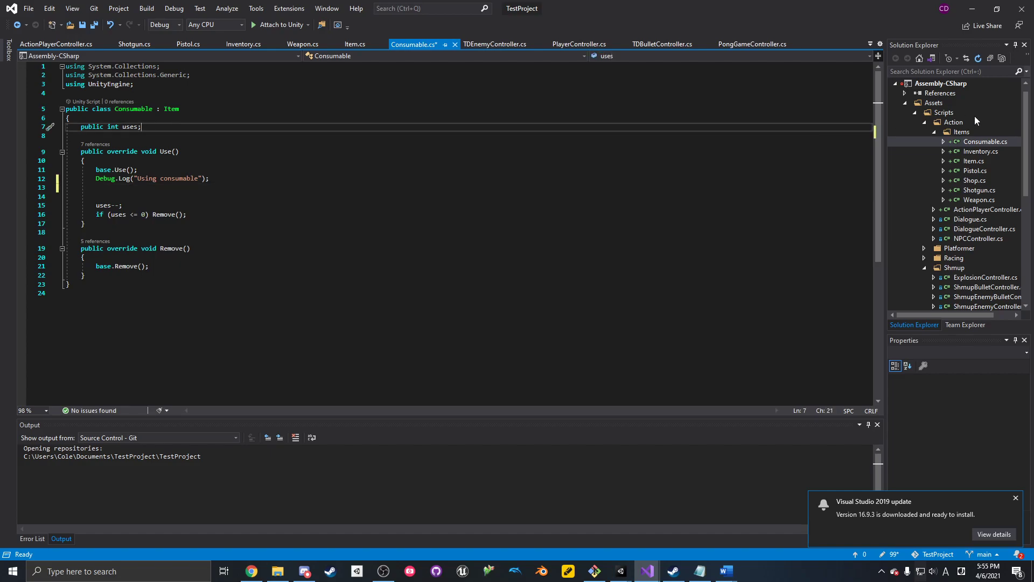
{"action": "left_click", "coordinate": [976, 161]}
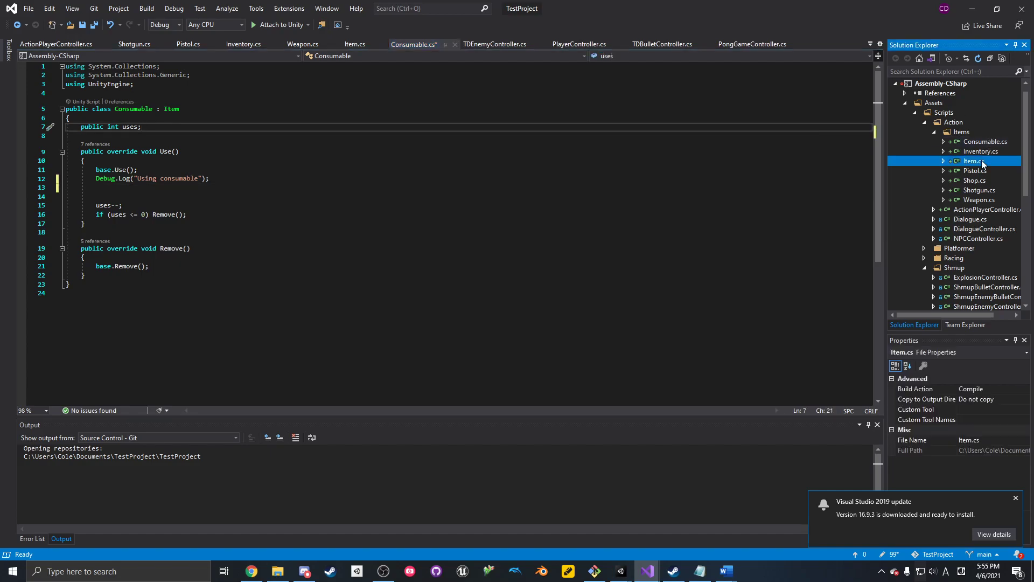
{"action": "left_click_drag", "start_coordinate": [141, 109], "coordinate": [255, 216]}
{"action": "left_click", "coordinate": [258, 191]}
{"action": "left_click", "coordinate": [129, 215]}
{"action": "left_click", "coordinate": [258, 182]}
{"action": "left_click", "coordinate": [989, 142]}
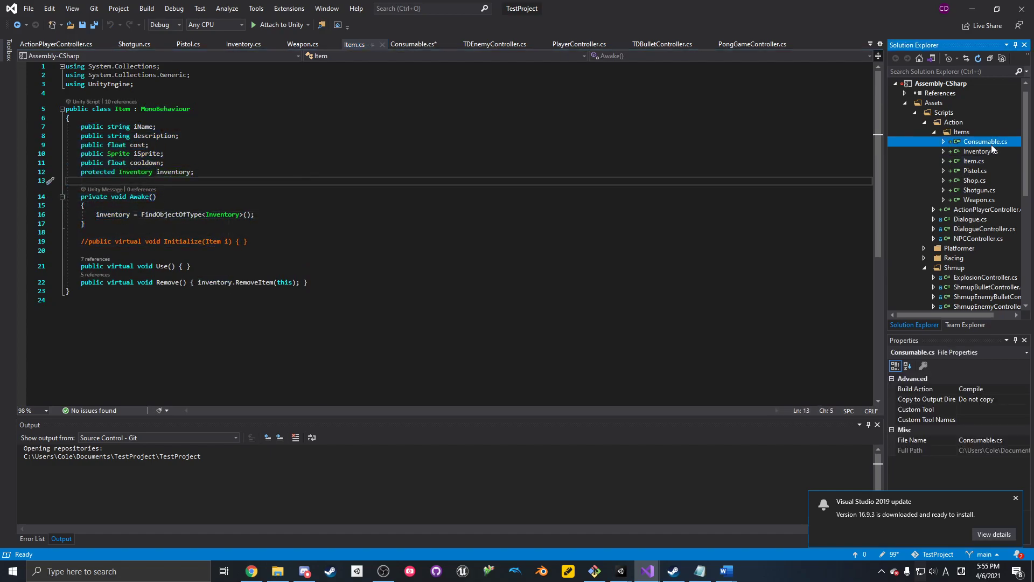
- In Consumable's Use method, add a FindObjectOfType<ActionPlayerController>().Heal(amt) call below the "Using consumable" log
{"action": "left_click", "coordinate": [191, 187]}
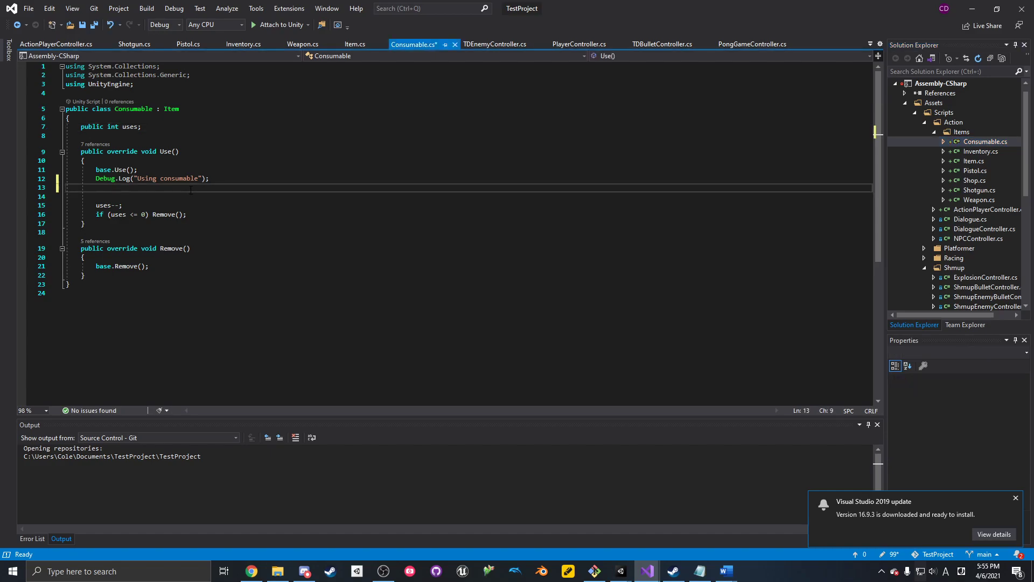
{"action": "type", "text": "FindObjectOf"}
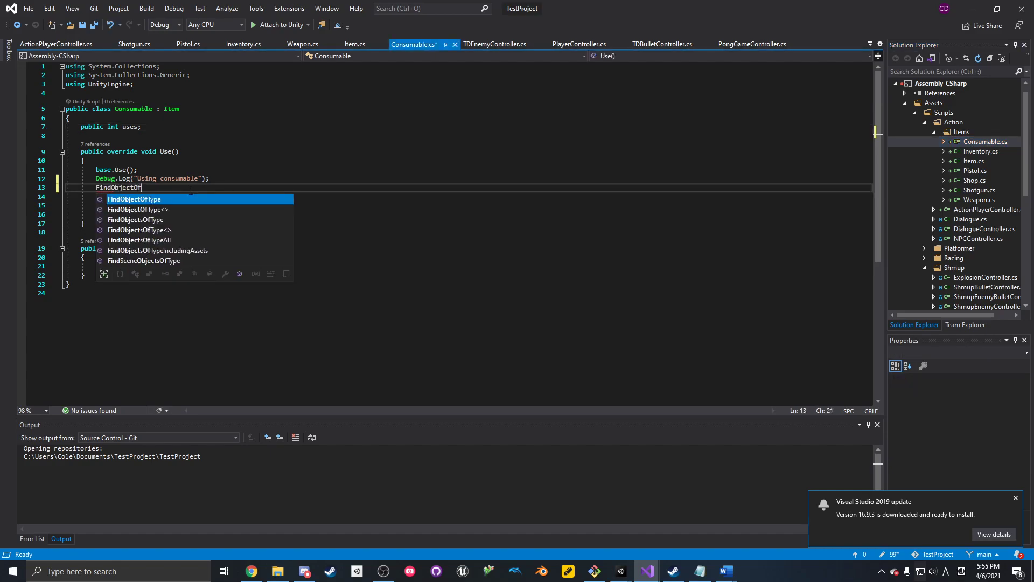
{"action": "type", "text": "Type<"}
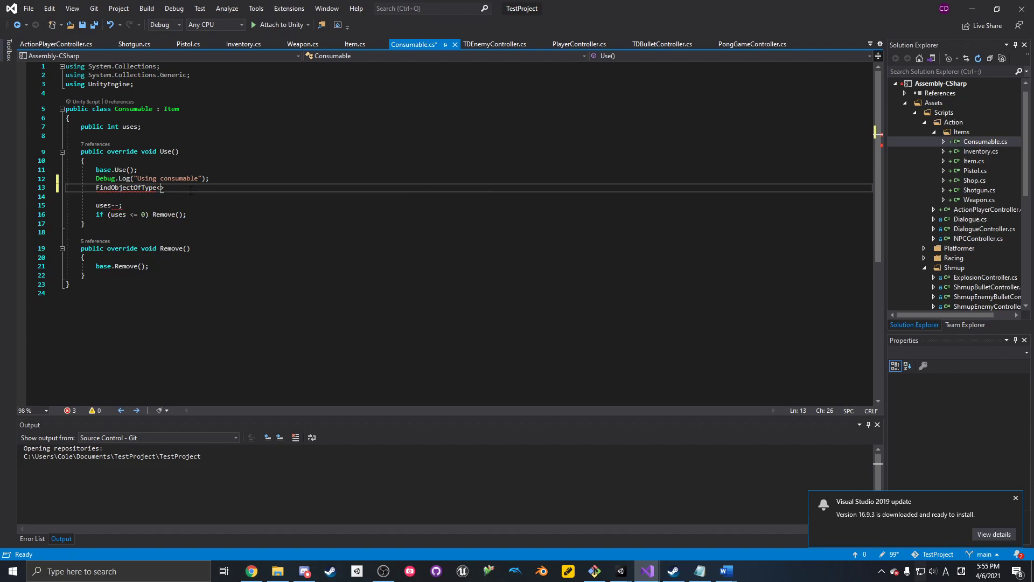
{"action": "type", "text": "ActionPla"}
{"action": "key", "text": "Tab"}
{"action": "type", "text": "().Heal"}
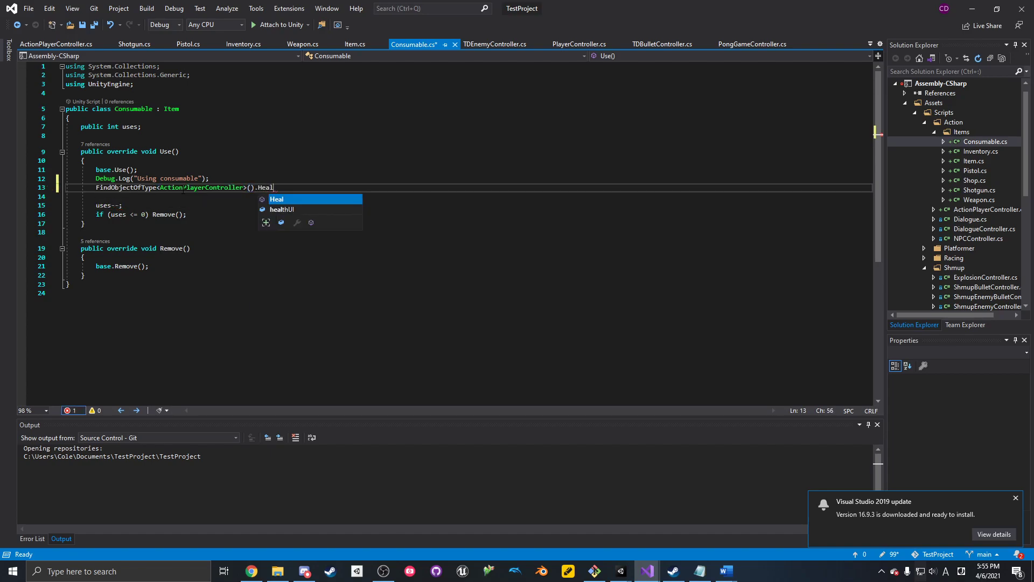
{"action": "type", "text": "("}
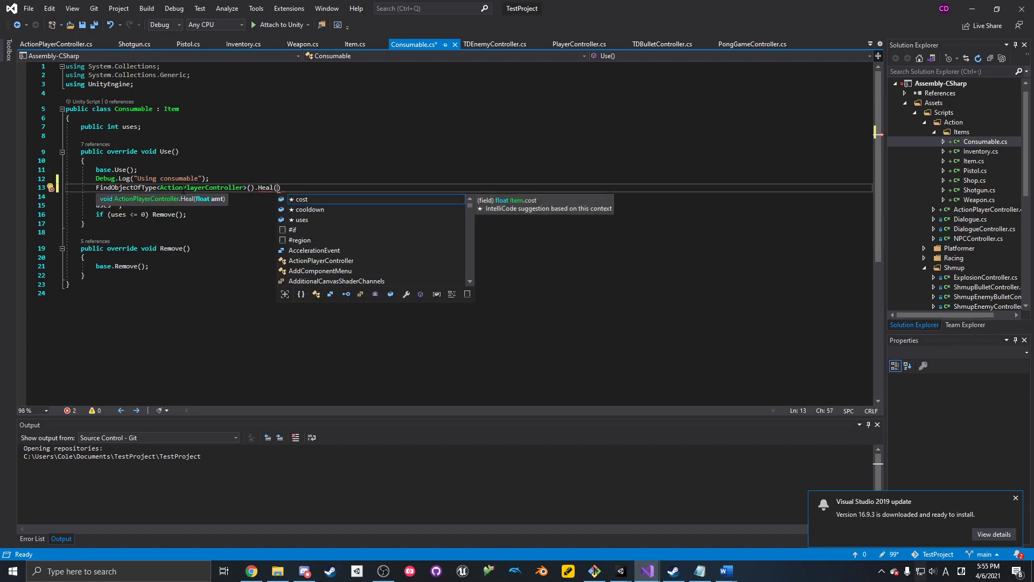
{"action": "type", "text": "amt"}
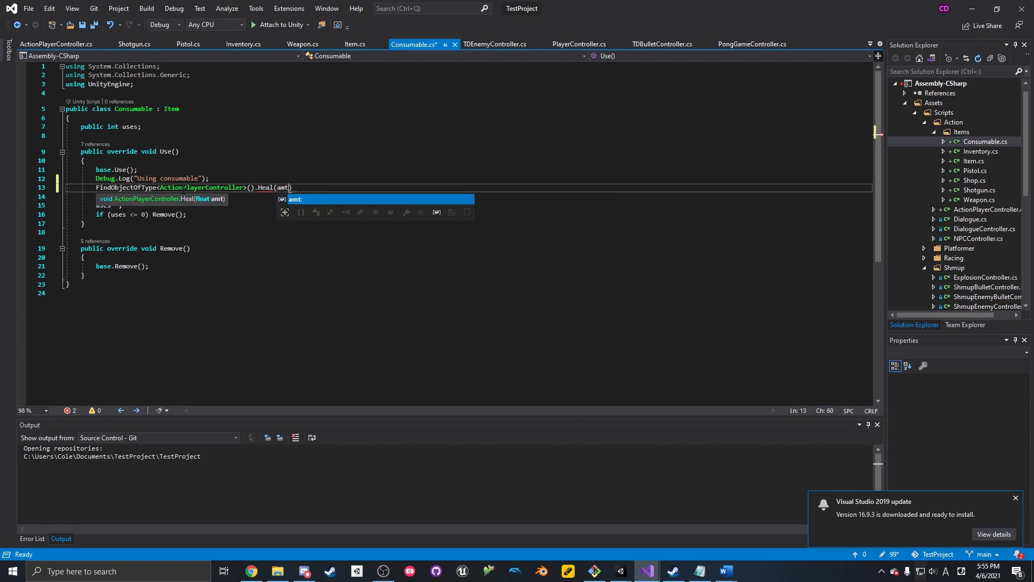
- Declare a public float amt field below uses, end the Heal call with a semicolon, and save Consumable.cs
{"action": "left_click", "coordinate": [210, 127]}
{"action": "key", "text": "Return"}
{"action": "type", "text": "public float amt;"}
{"action": "key", "text": "ctrl+s"}
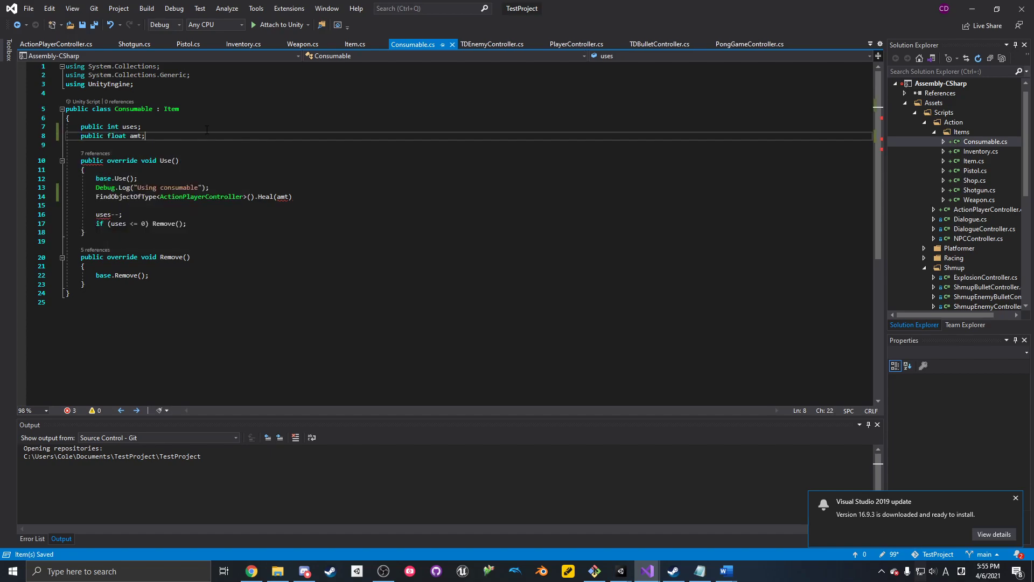
{"action": "left_click", "coordinate": [299, 190]}
{"action": "left_click", "coordinate": [302, 197]}
{"action": "type", "text": ";"}
{"action": "key", "text": "ctrl+s"}
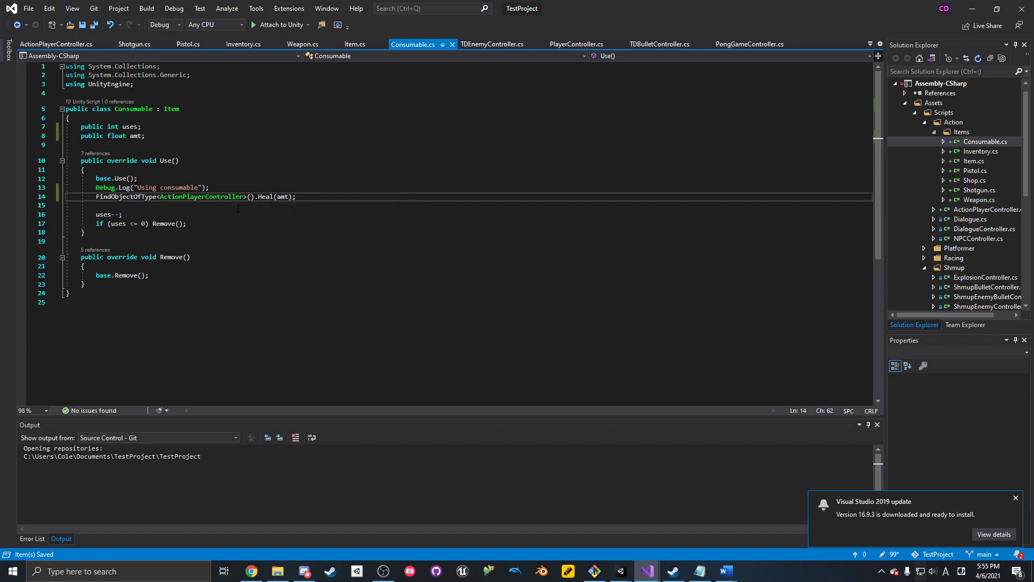
- Delete the blank line between the Heal call and uses-- in the Use method
{"action": "left_click", "coordinate": [101, 214]}
{"action": "left_click", "coordinate": [266, 206]}
{"action": "left_click", "coordinate": [310, 201]}
{"action": "key", "text": "Delete"}
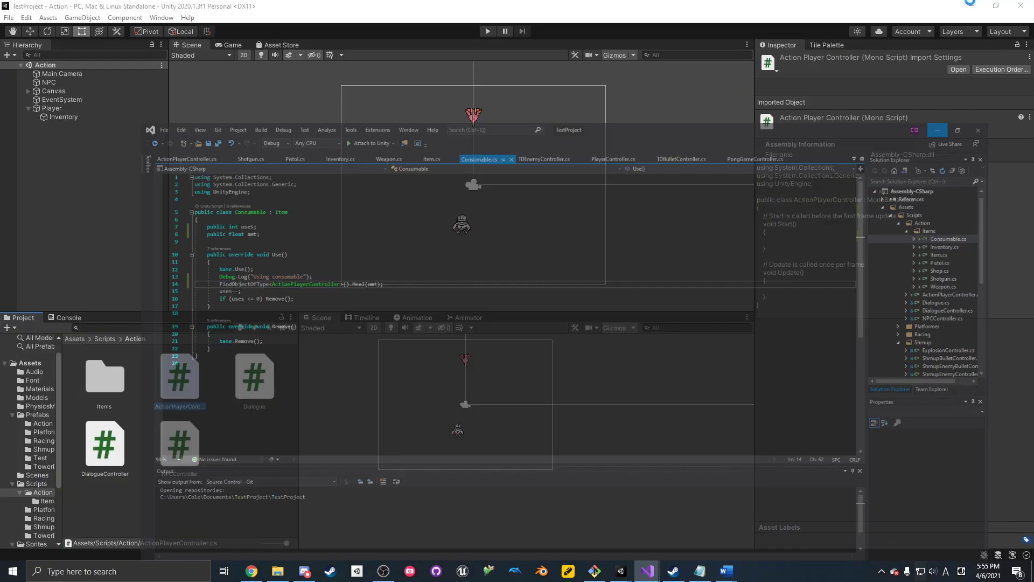
- Switch to the Unity editor and save the Action scene
{"action": "left_click", "coordinate": [972, 9]}
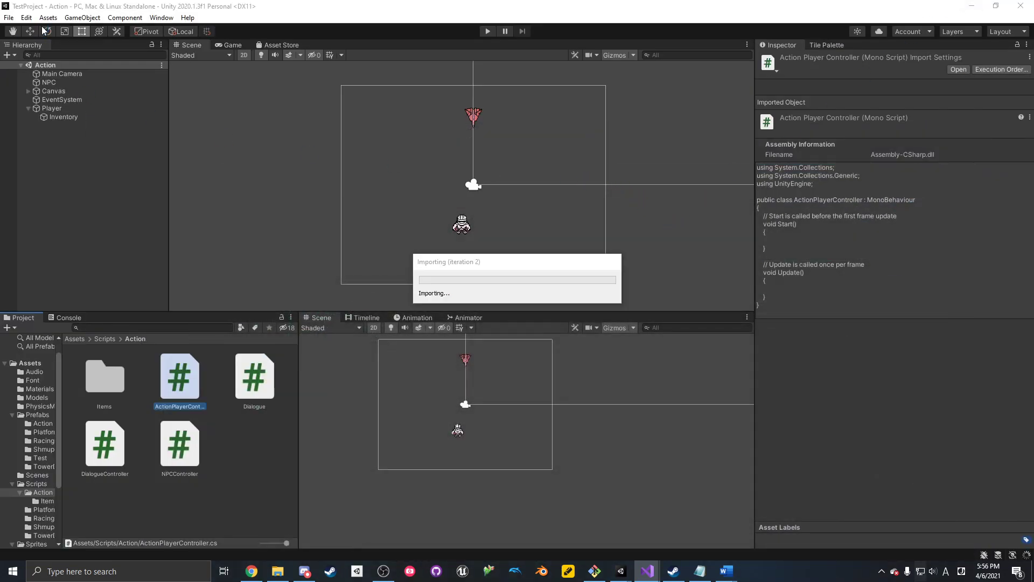
{"action": "left_click", "coordinate": [8, 18]}
{"action": "left_click", "coordinate": [37, 57]}
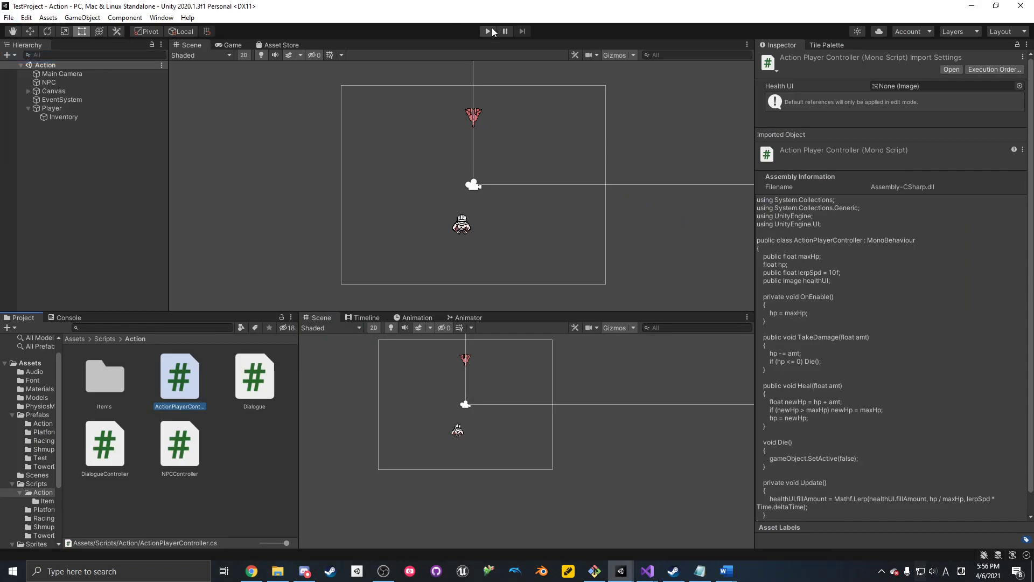
- Run the game, fire the held weapon, and expand the Player's Inventory object to inspect its items
{"action": "left_click", "coordinate": [489, 30]}
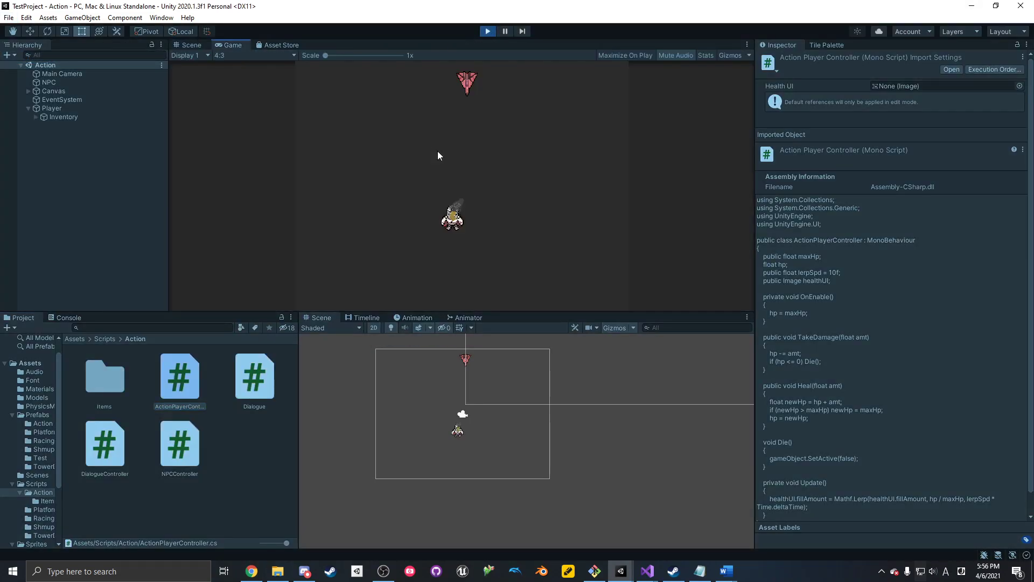
{"action": "left_click", "coordinate": [519, 131]}
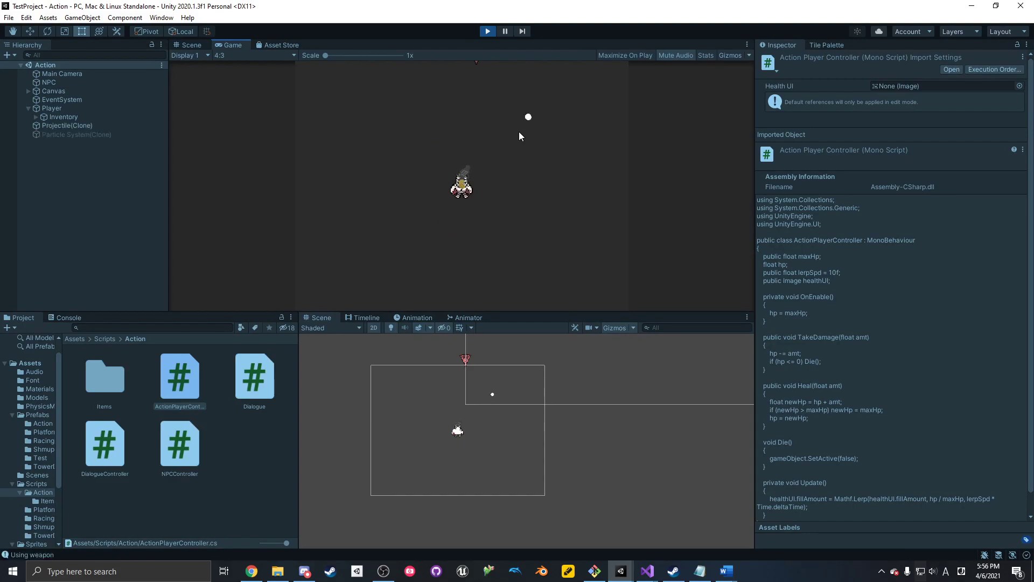
{"action": "left_click", "coordinate": [103, 116]}
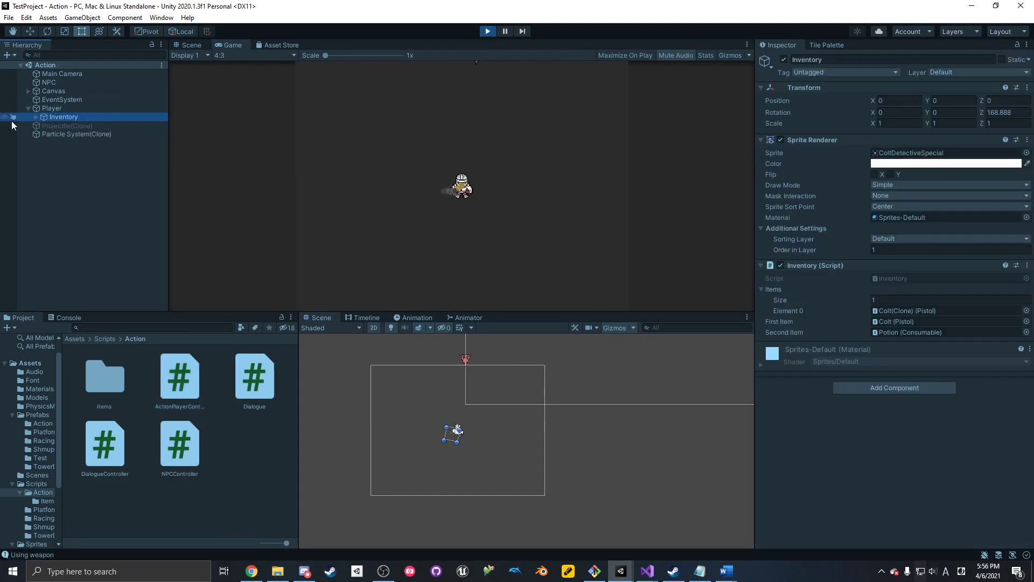
{"action": "left_click", "coordinate": [36, 116]}
{"action": "left_click", "coordinate": [479, 159]}
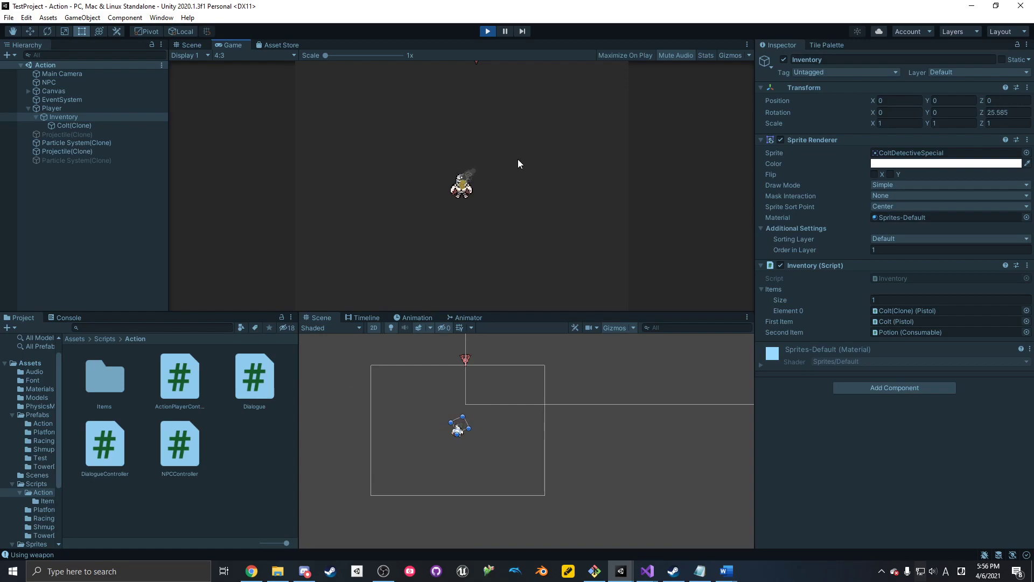
- Add two Potions to the running game's inventory, switch the held item to a Potion, and stop Play mode
{"action": "key", "text": "2"}
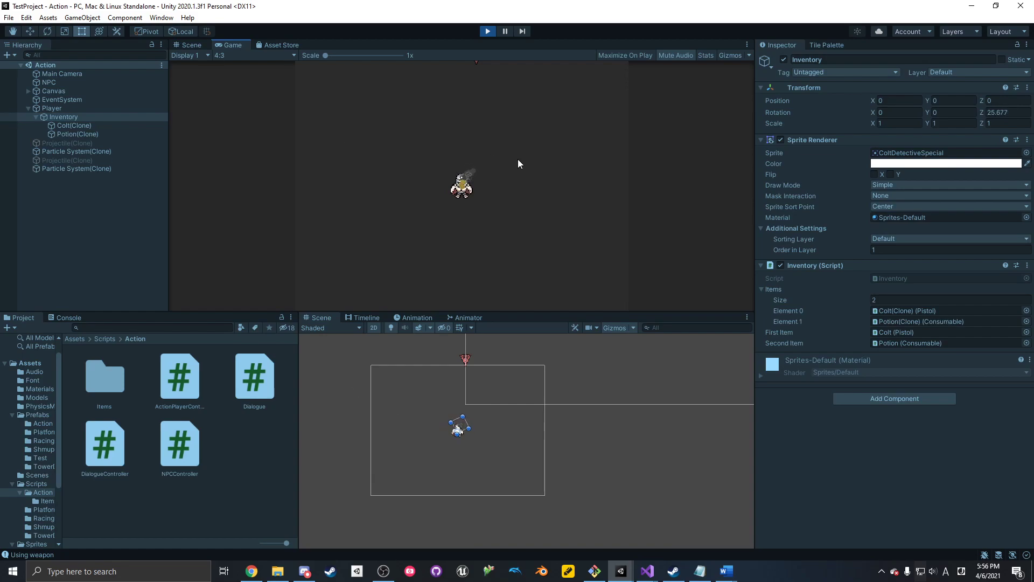
{"action": "key", "text": "2"}
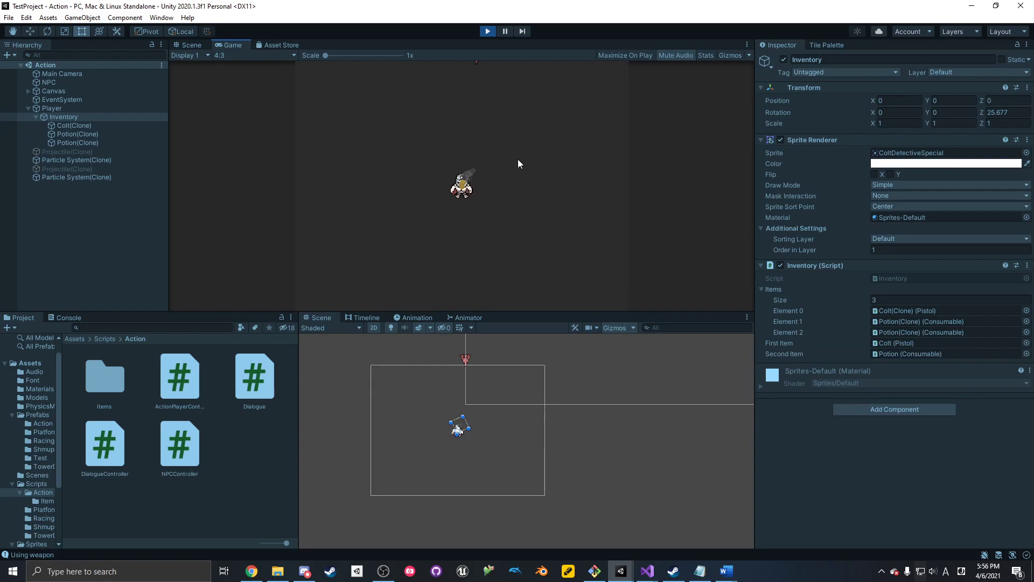
{"action": "scroll", "coordinate": [412, 179], "scroll_direction": "down", "scroll_amount": 1}
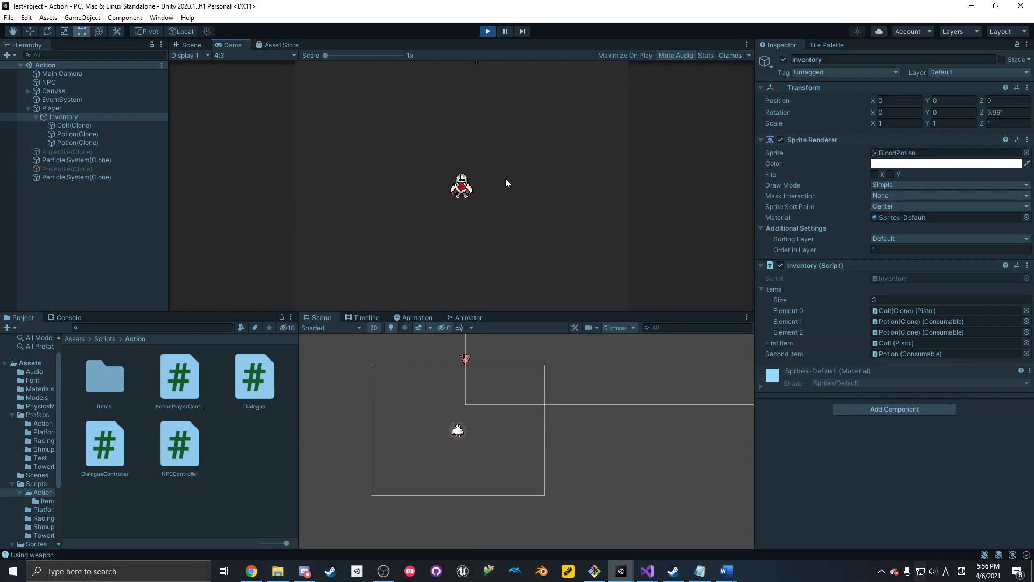
{"action": "left_click", "coordinate": [487, 31]}
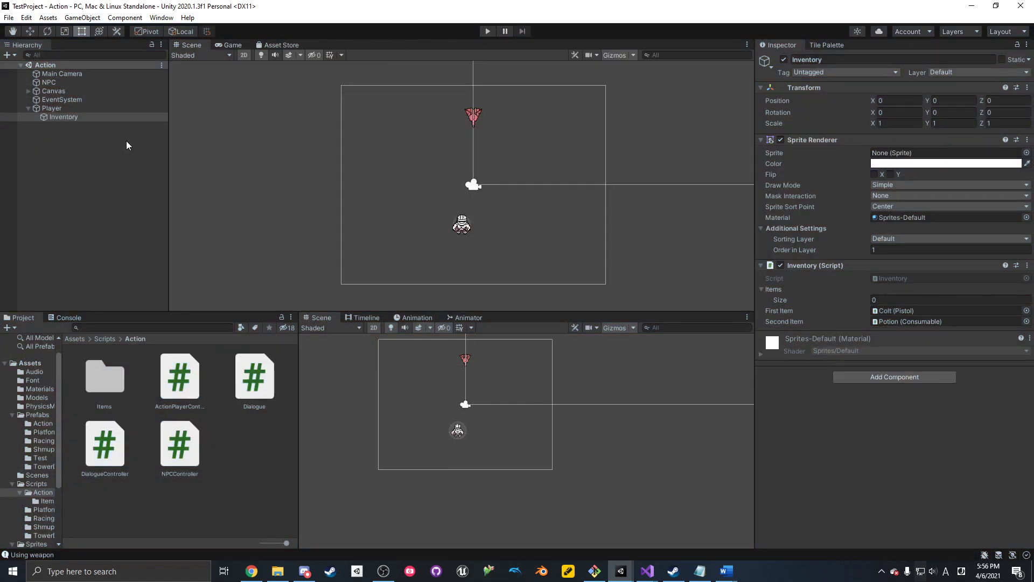
- Add the Action Player Controller component to the Player object
{"action": "left_click", "coordinate": [70, 109]}
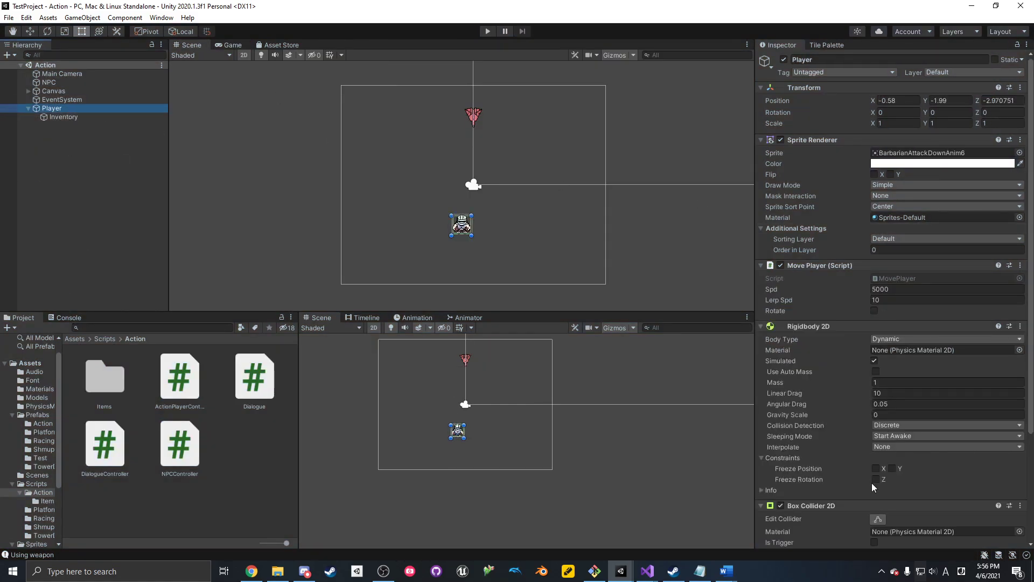
{"action": "scroll", "coordinate": [889, 431], "scroll_direction": "down", "scroll_amount": 5}
{"action": "left_click", "coordinate": [892, 538]}
{"action": "type", "text": "ac"}
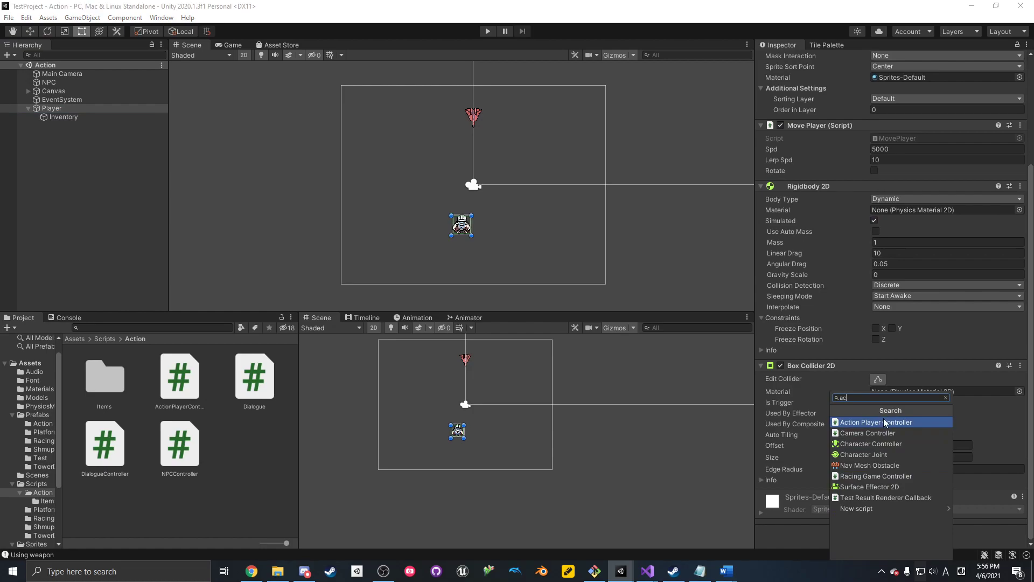
{"action": "left_click", "coordinate": [883, 423]}
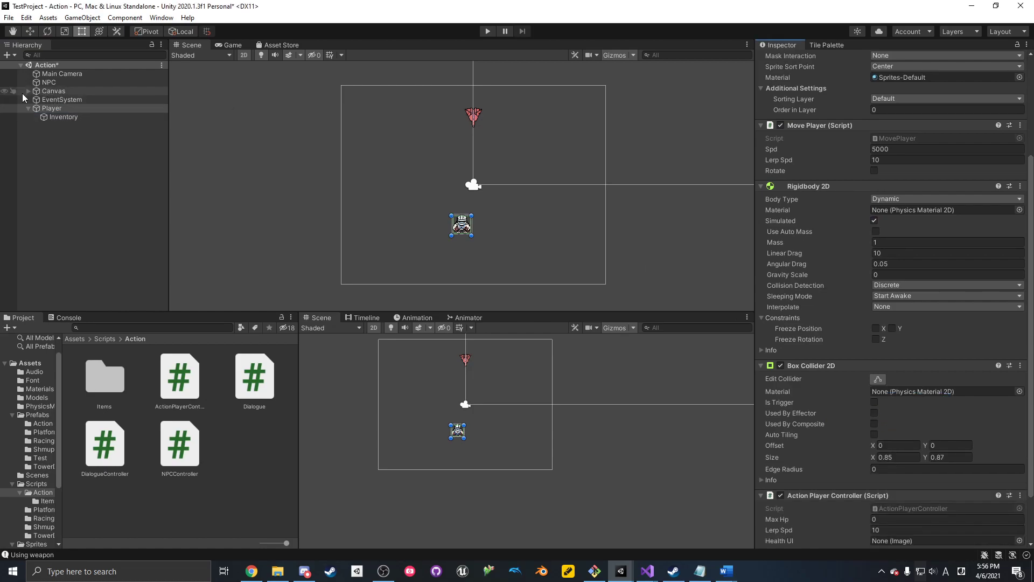
- Create a new UI Image under the Canvas and display it in the Game view
{"action": "left_click", "coordinate": [27, 92]}
{"action": "left_click", "coordinate": [54, 100]}
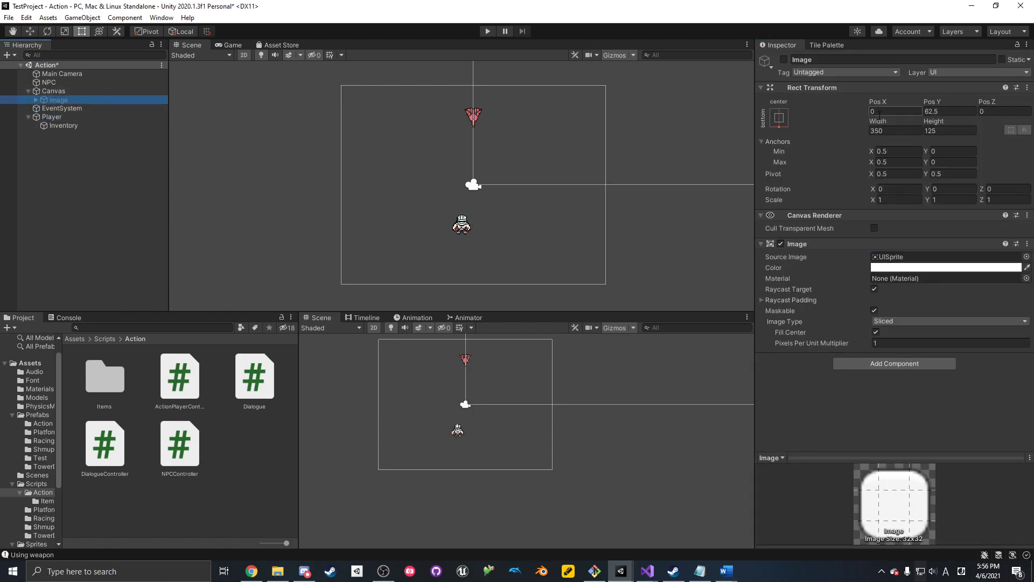
{"action": "right_click", "coordinate": [53, 90]}
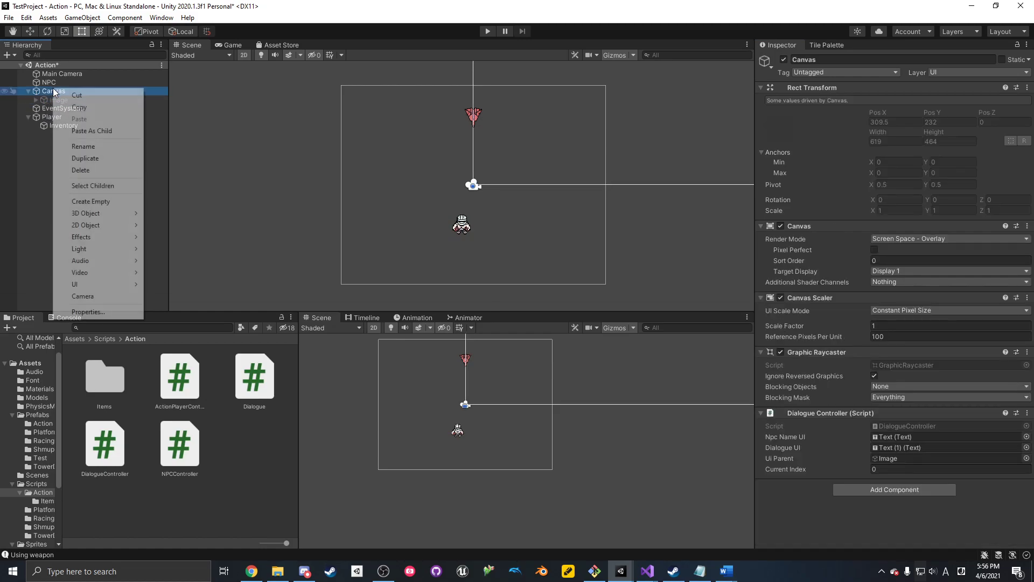
{"action": "mouse_move", "coordinate": [118, 289]}
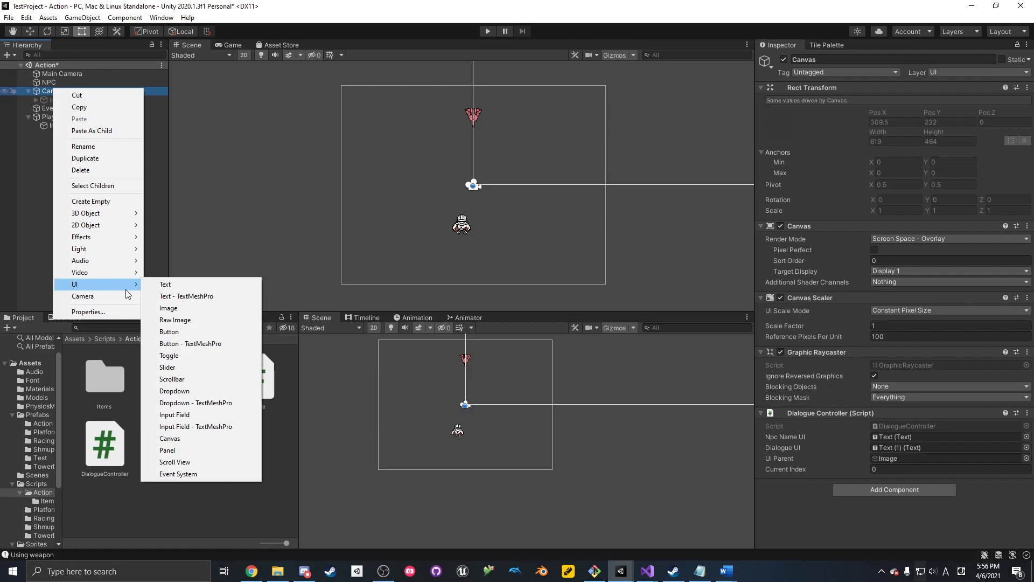
{"action": "left_click", "coordinate": [202, 307]}
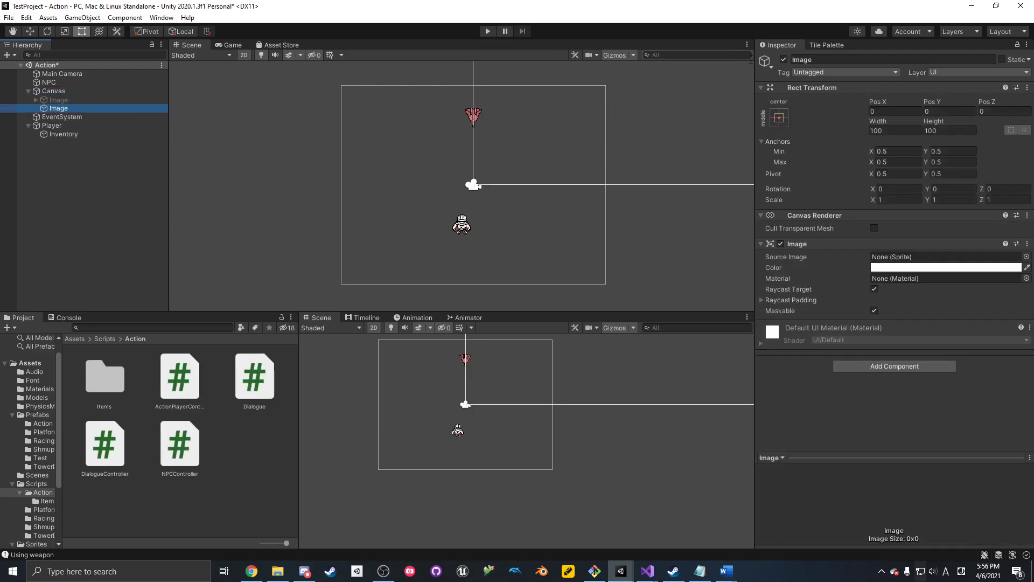
{"action": "left_click", "coordinate": [233, 46]}
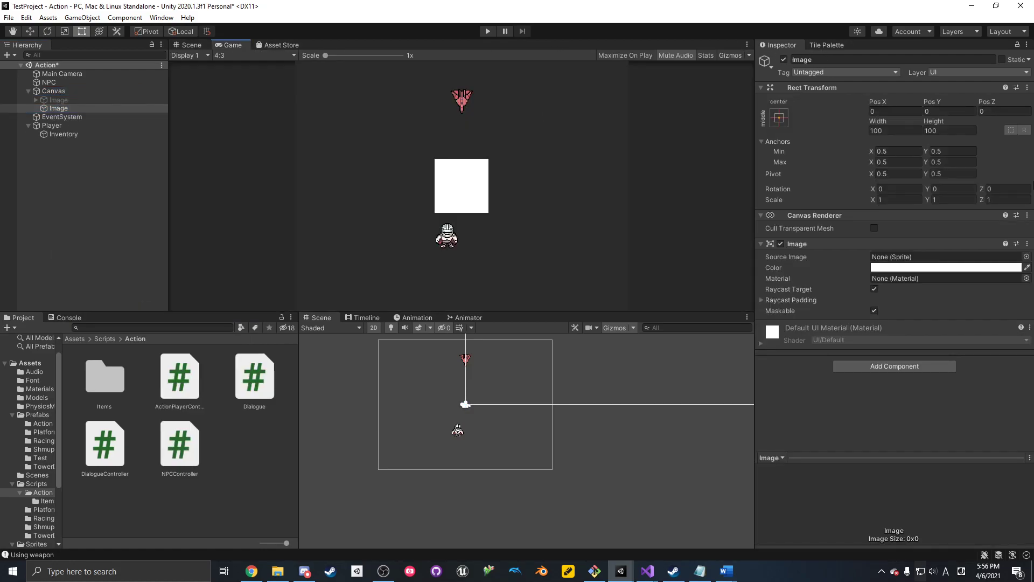
- Anchor and position the new Image at the top center of the Canvas and set its height to 15
{"action": "left_click", "coordinate": [780, 118]}
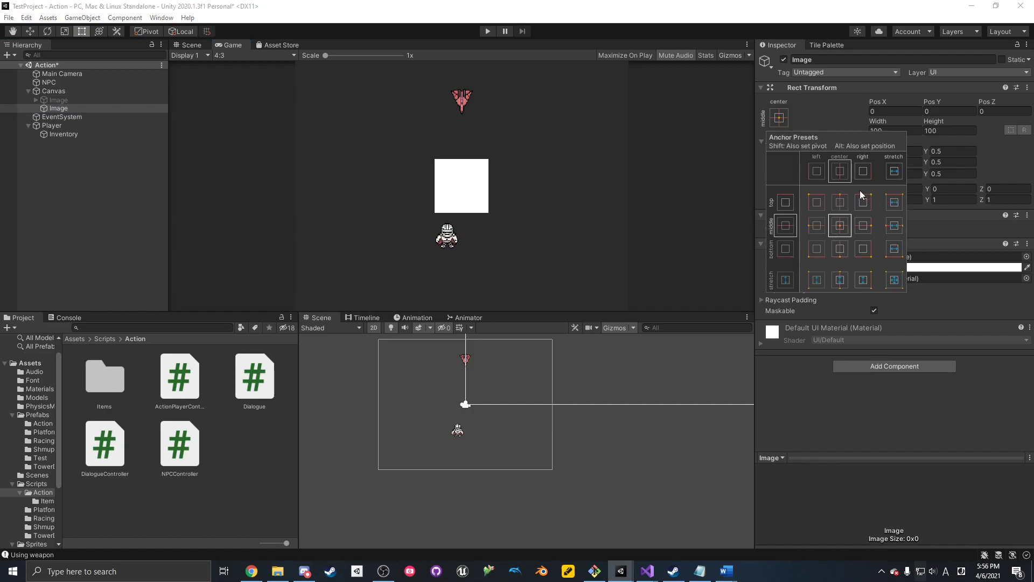
{"action": "left_click", "coordinate": [839, 200]}
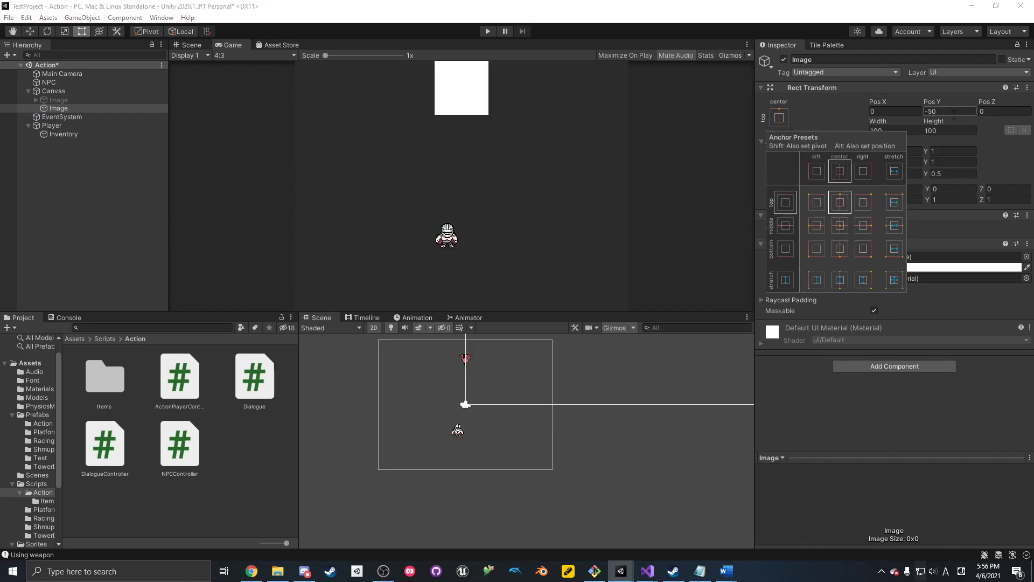
{"action": "left_click", "coordinate": [945, 131]}
{"action": "type", "text": "20"}
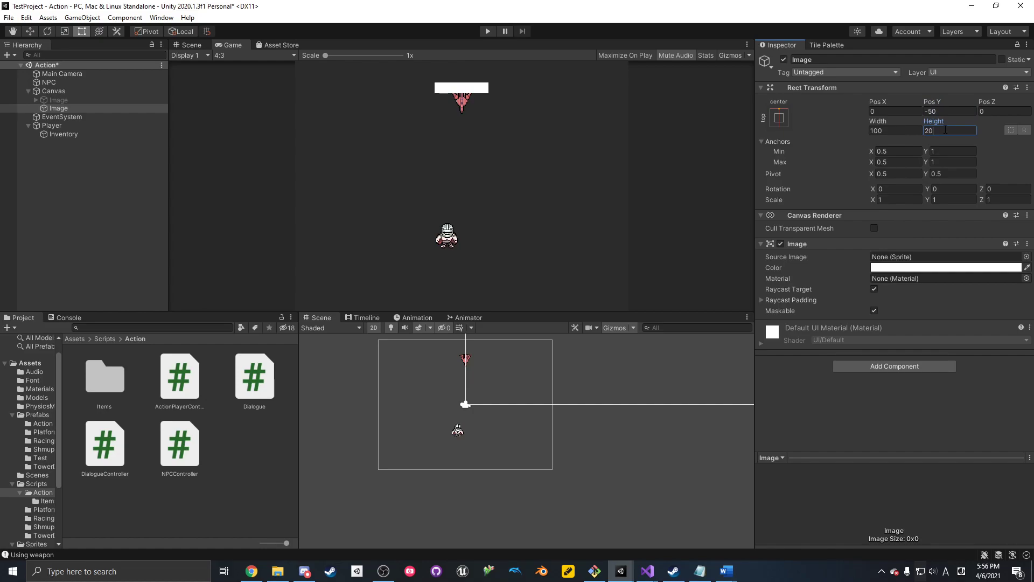
{"action": "key", "text": "BackSpace"}
{"action": "key", "text": "BackSpace"}
{"action": "type", "text": "15"}
- Set the new Image's source sprite to WallWhite and its color to black (000000)
{"action": "left_click", "coordinate": [1026, 256]}
{"action": "type", "text": "wall"}
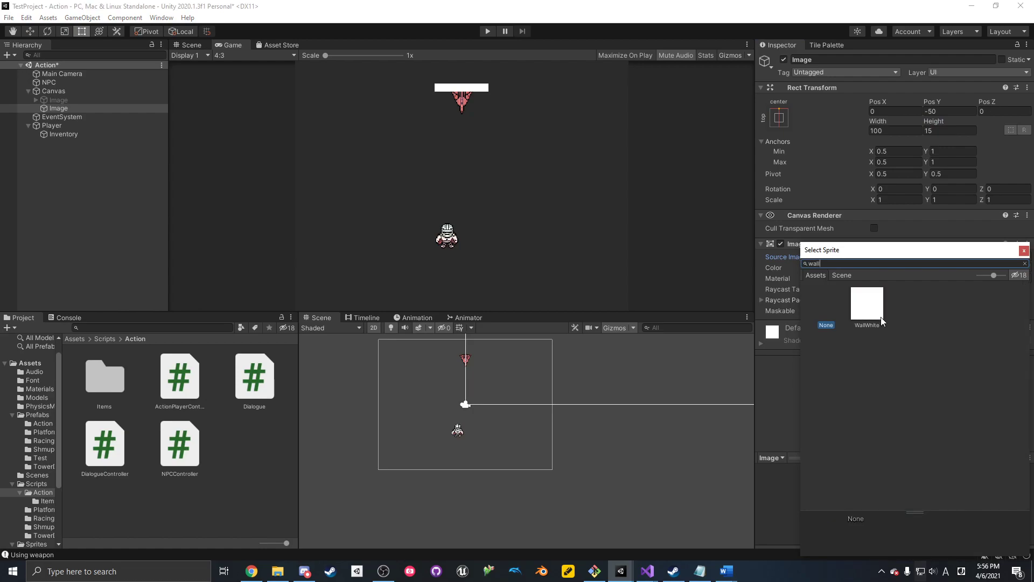
{"action": "left_click", "coordinate": [875, 307]}
{"action": "left_click", "coordinate": [1023, 250]}
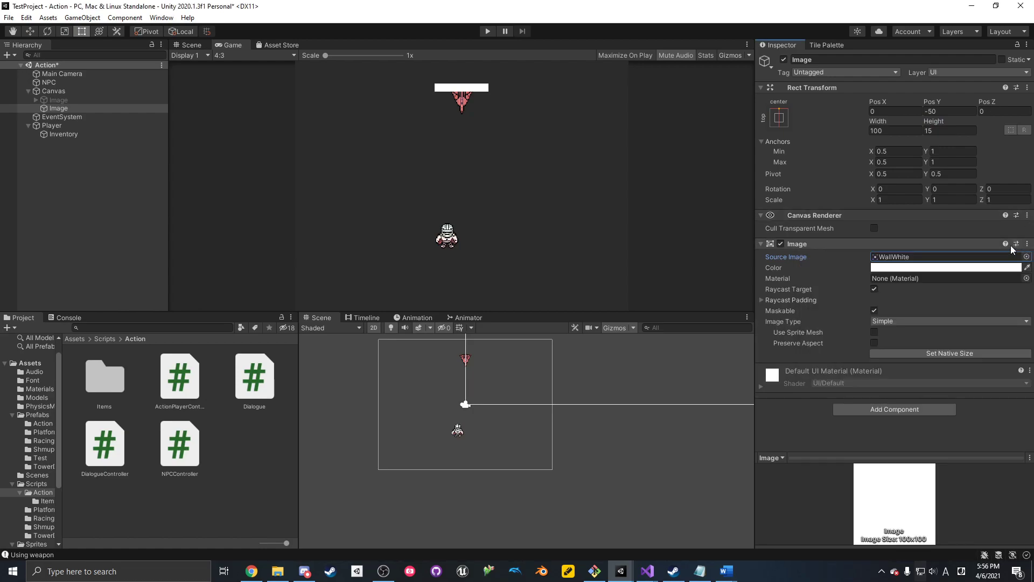
{"action": "left_click", "coordinate": [903, 268]}
{"action": "left_click", "coordinate": [944, 331]}
{"action": "left_click_drag", "start_coordinate": [945, 331], "coordinate": [946, 379]}
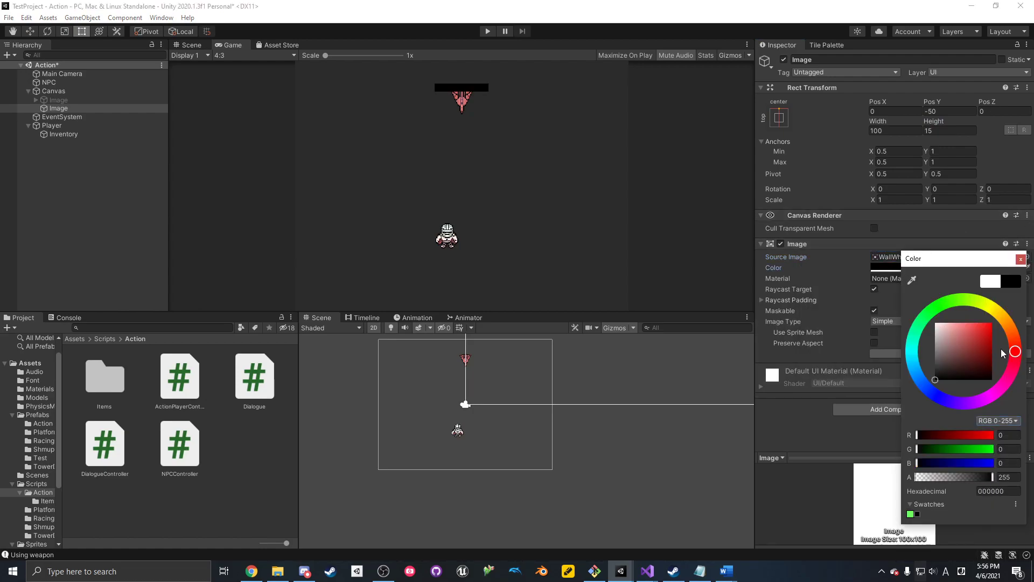
{"action": "left_click", "coordinate": [1020, 259]}
- Set the new Image's width to 200 and its image type to Filled with the Horizontal fill method
{"action": "left_click", "coordinate": [897, 130]}
{"action": "type", "text": "200"}
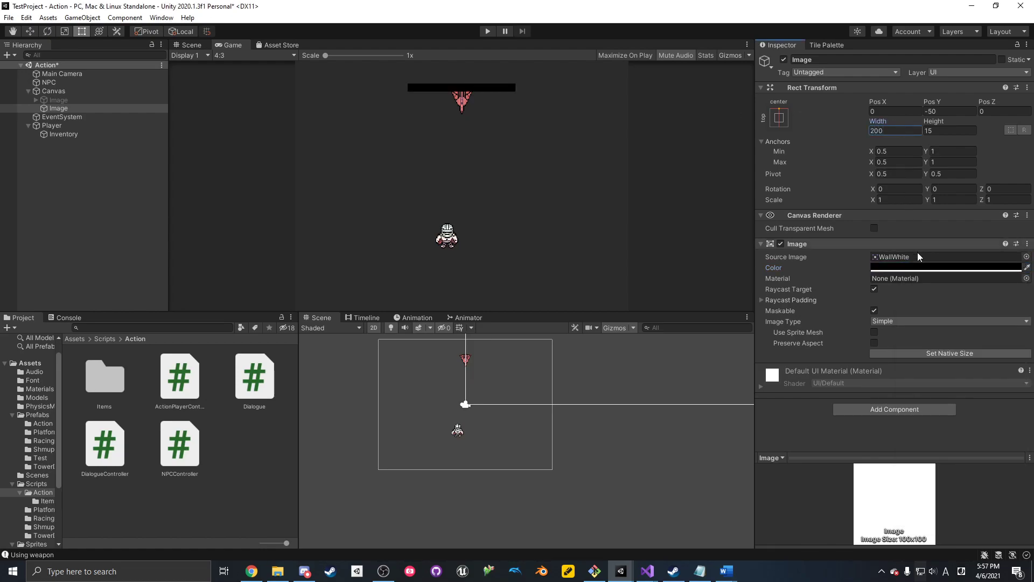
{"action": "left_click", "coordinate": [883, 322]}
{"action": "left_click", "coordinate": [900, 369]}
{"action": "left_click", "coordinate": [900, 332]}
{"action": "left_click", "coordinate": [905, 345]}
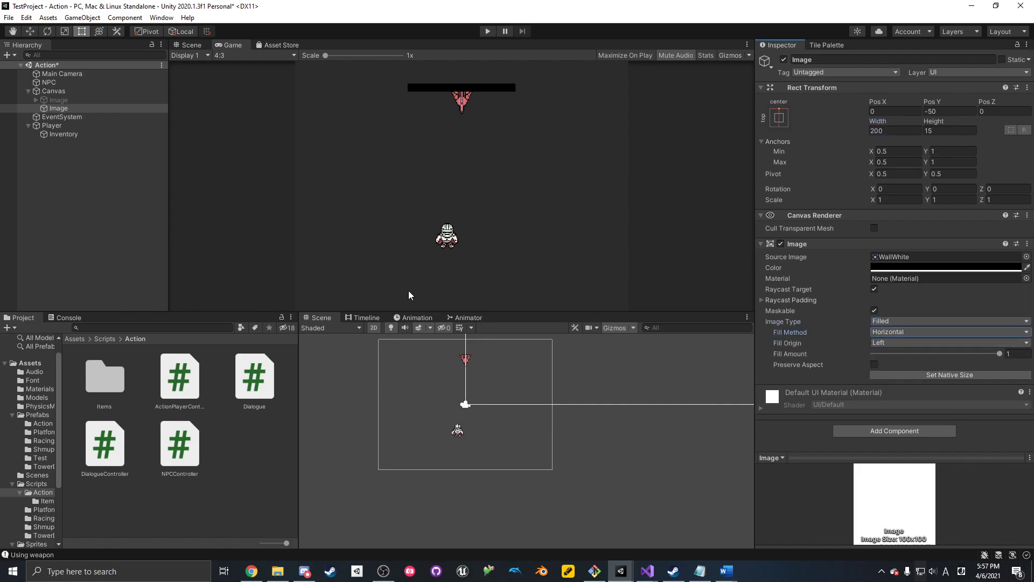
- Duplicate the black bar Image under the Canvas and set the copy's color to bright green (00FF25)
{"action": "left_click", "coordinate": [61, 107]}
{"action": "key", "text": "ctrl+d"}
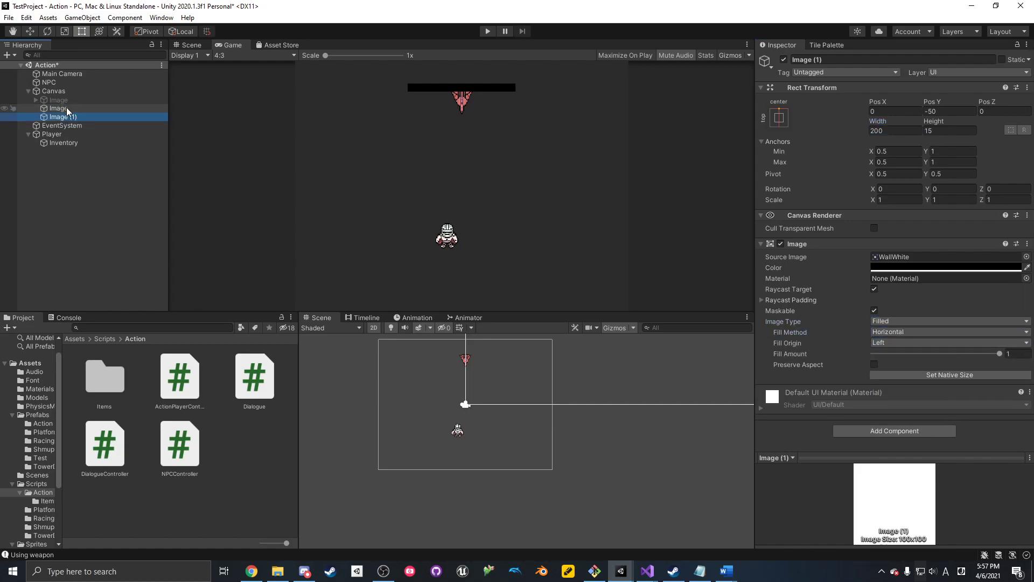
{"action": "left_click", "coordinate": [915, 257]}
{"action": "left_click", "coordinate": [934, 267]}
{"action": "left_click_drag", "start_coordinate": [948, 367], "coordinate": [968, 319]}
{"action": "left_click", "coordinate": [964, 298]}
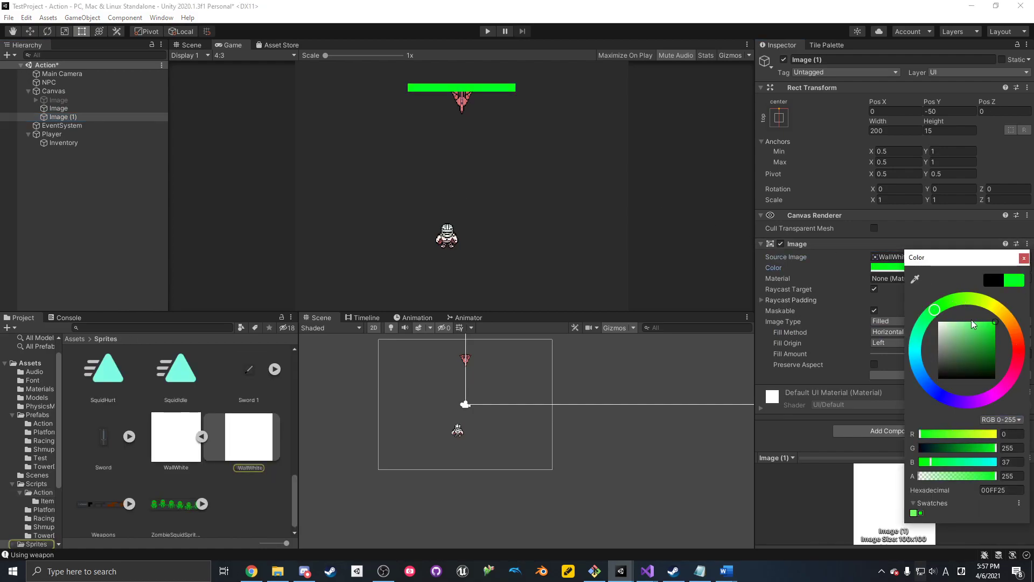
- Rename the green Image copy as healthUI
{"action": "left_click", "coordinate": [137, 159]}
{"action": "left_click", "coordinate": [99, 117]}
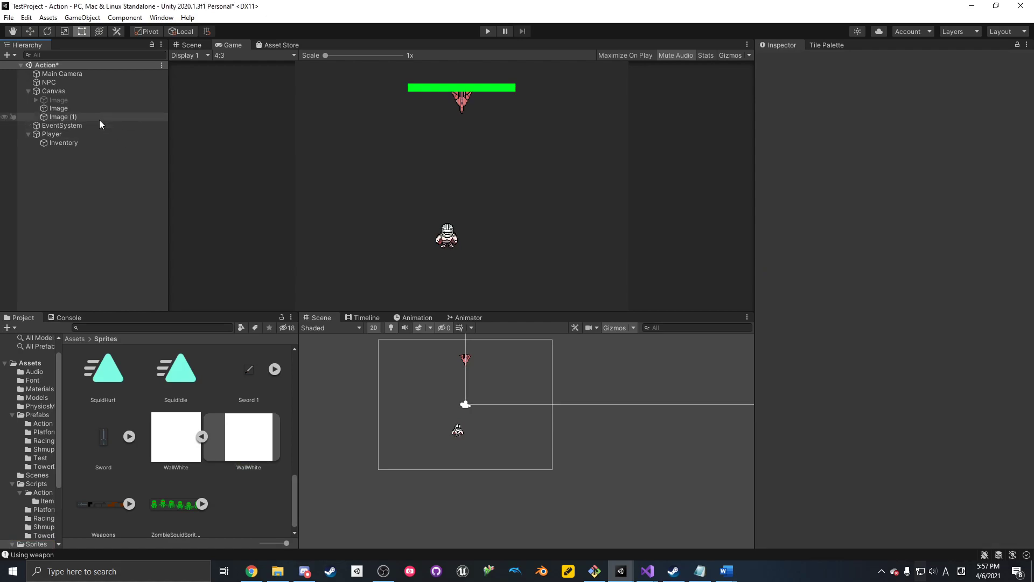
{"action": "left_click", "coordinate": [97, 118]}
{"action": "type", "text": "healthUI"}
{"action": "key", "text": "Return"}
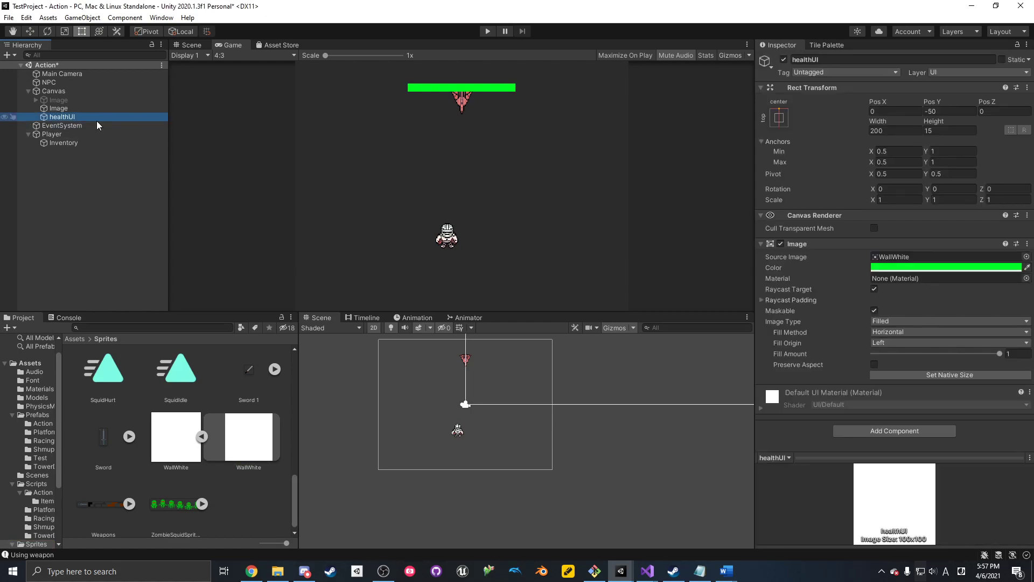
- Assign healthUI to the Health UI reference of the Player's Action Player Controller, save the scene, and set Max Hp to 100
{"action": "mouse_move", "coordinate": [67, 134]}
{"action": "left_mouse_down"}
{"action": "mouse_move", "coordinate": [75, 116]}
{"action": "mouse_move", "coordinate": [215, 133]}
{"action": "mouse_move", "coordinate": [918, 522]}
{"action": "mouse_move", "coordinate": [921, 541]}
{"action": "mouse_move", "coordinate": [916, 521]}
{"action": "left_mouse_up"}
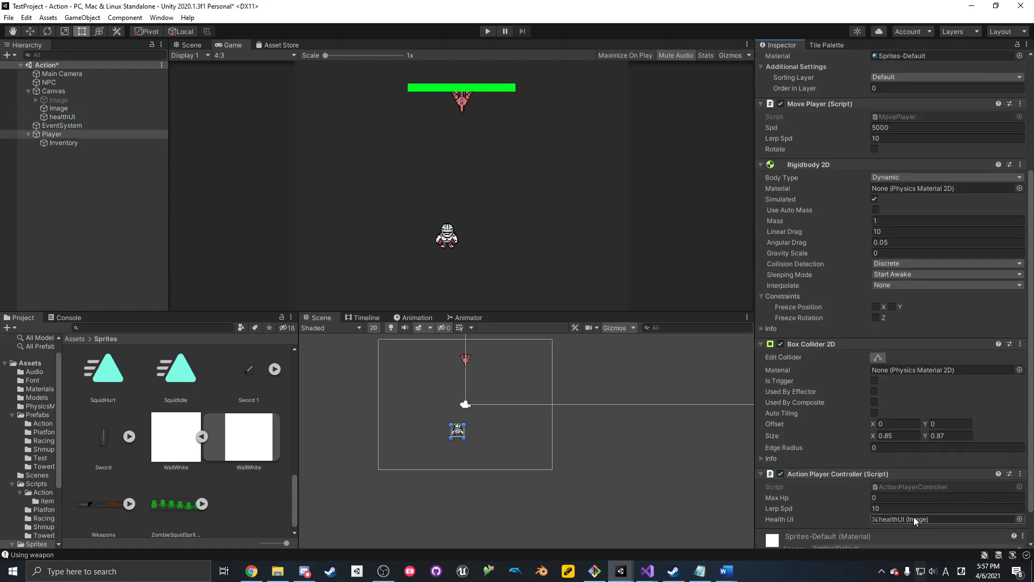
{"action": "key", "text": "ctrl+s"}
{"action": "left_click", "coordinate": [903, 499]}
{"action": "type", "text": "100"}
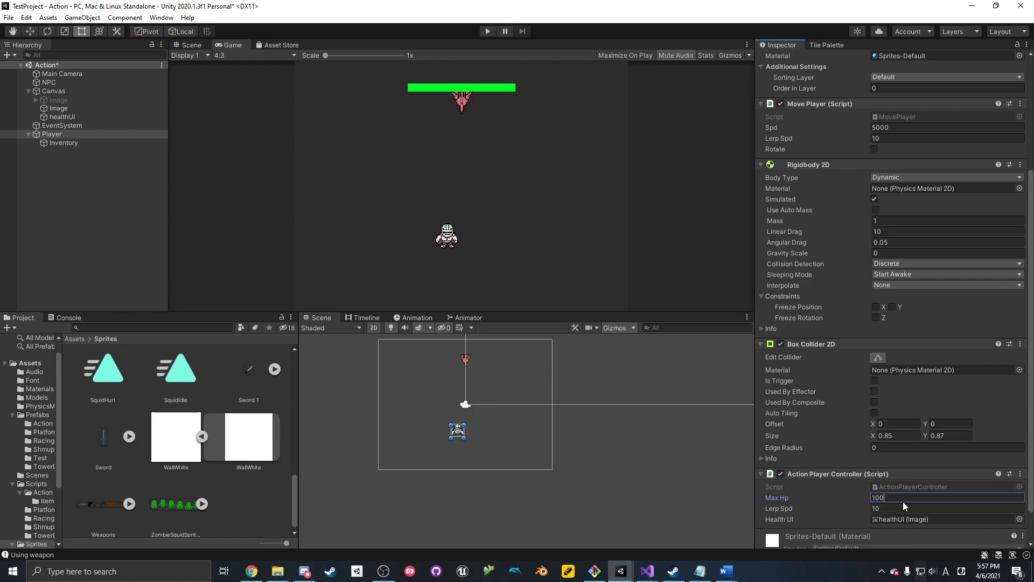
- Run the game and try to lower the healthUI image's fill amount during play
{"action": "left_click", "coordinate": [488, 32]}
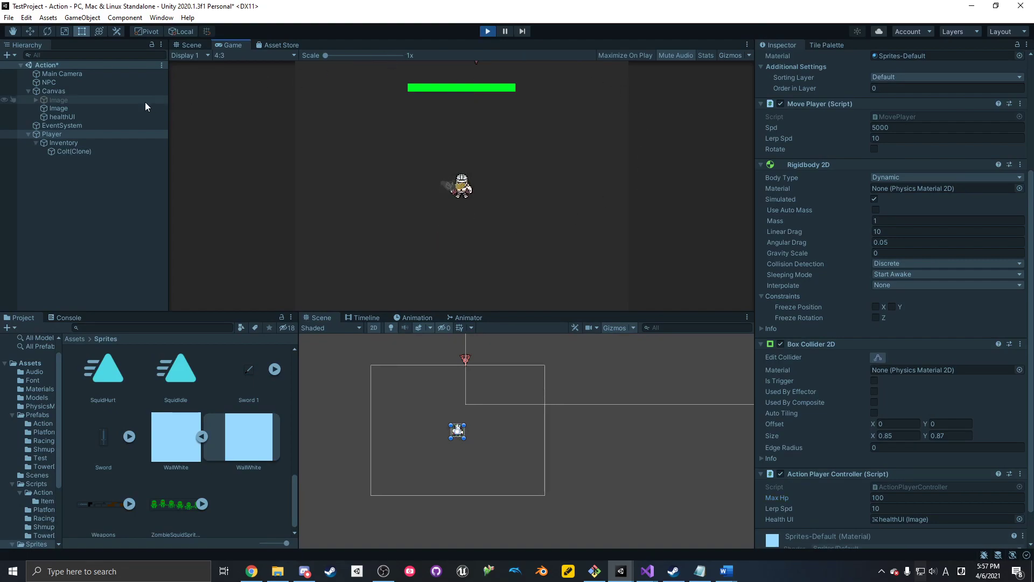
{"action": "left_click", "coordinate": [75, 117]}
{"action": "left_click_drag", "start_coordinate": [1000, 354], "coordinate": [958, 352]}
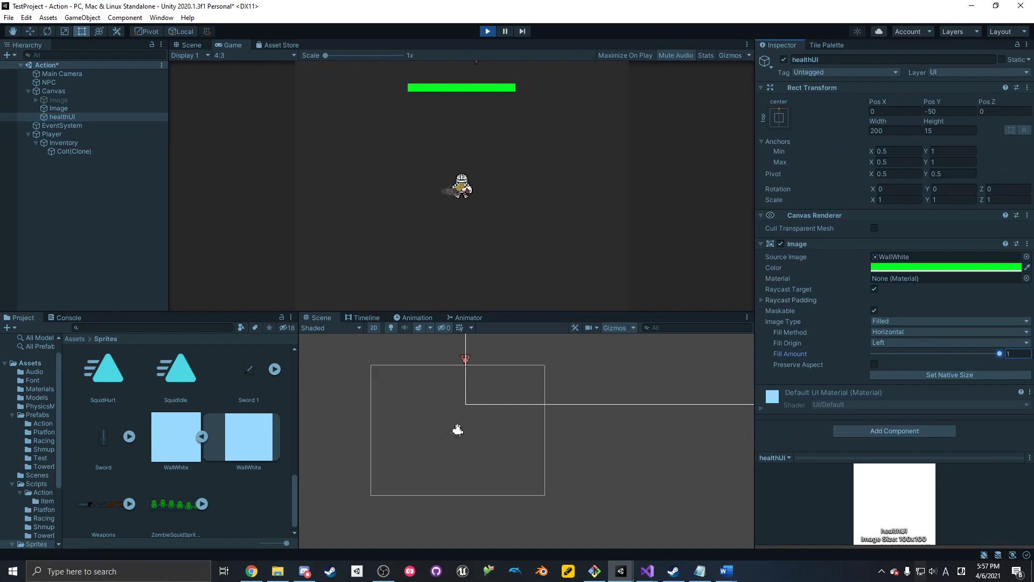
{"action": "left_click", "coordinate": [315, 157]}
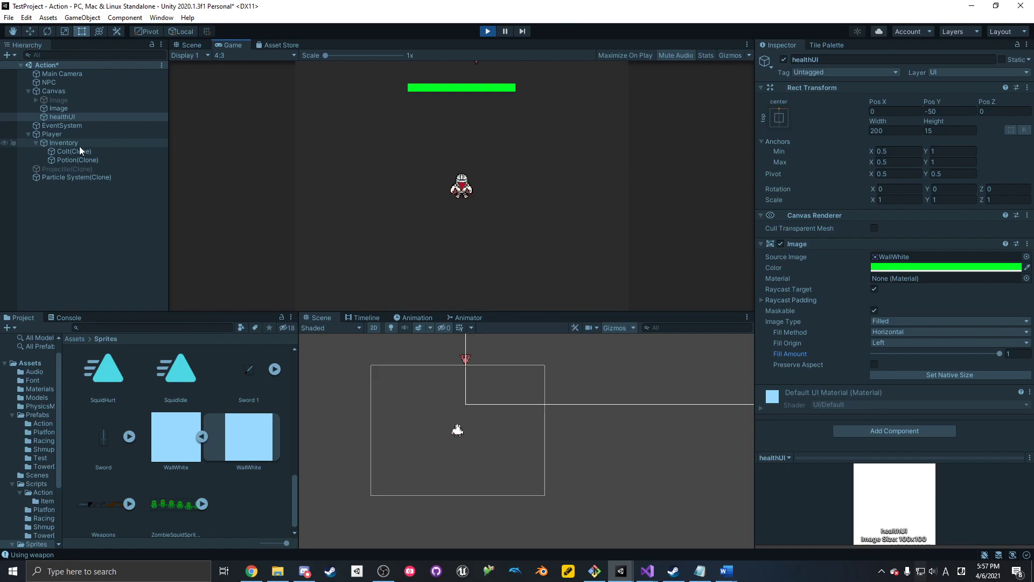
- Examine the Player's Action Player Controller while using the potion in the running game, and stop play mode
{"action": "left_click", "coordinate": [119, 134]}
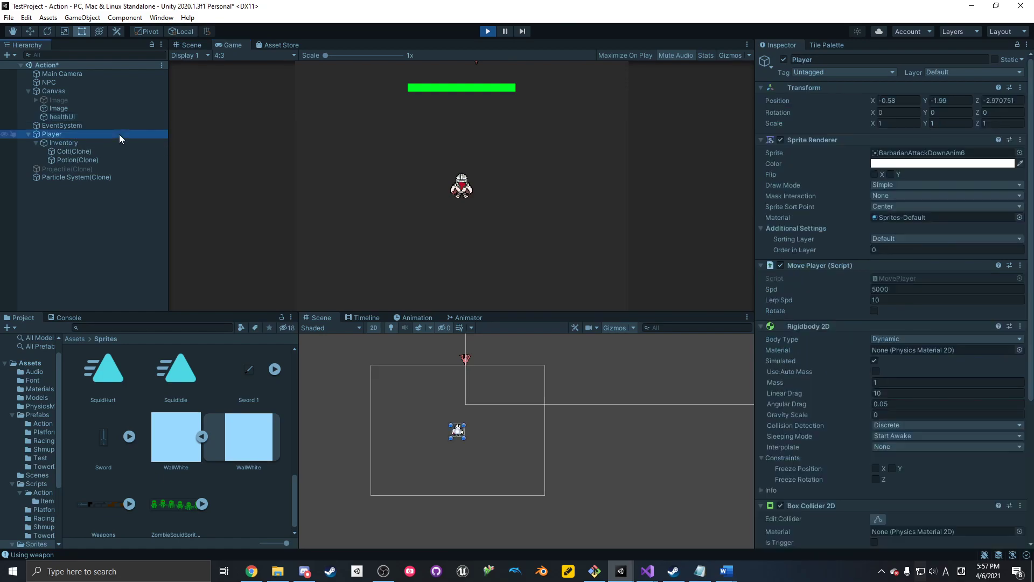
{"action": "scroll", "coordinate": [969, 314], "scroll_direction": "down", "scroll_amount": 5}
{"action": "left_click", "coordinate": [670, 201]}
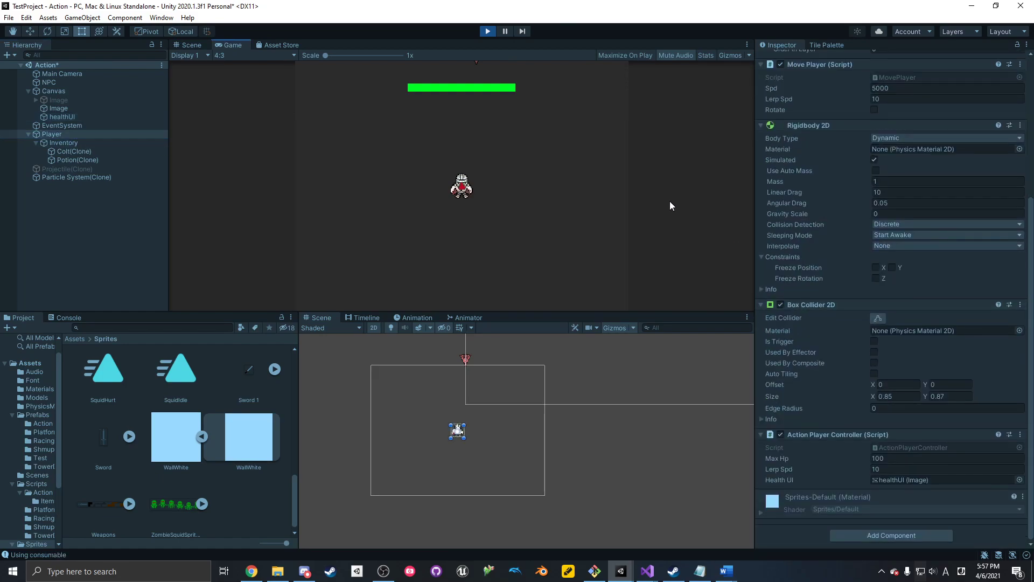
{"action": "left_click", "coordinate": [488, 31]}
- Switch to Visual Studio and open ActionPlayerController.cs at its Update method
{"action": "left_click", "coordinate": [647, 570]}
{"action": "left_click", "coordinate": [699, 509]}
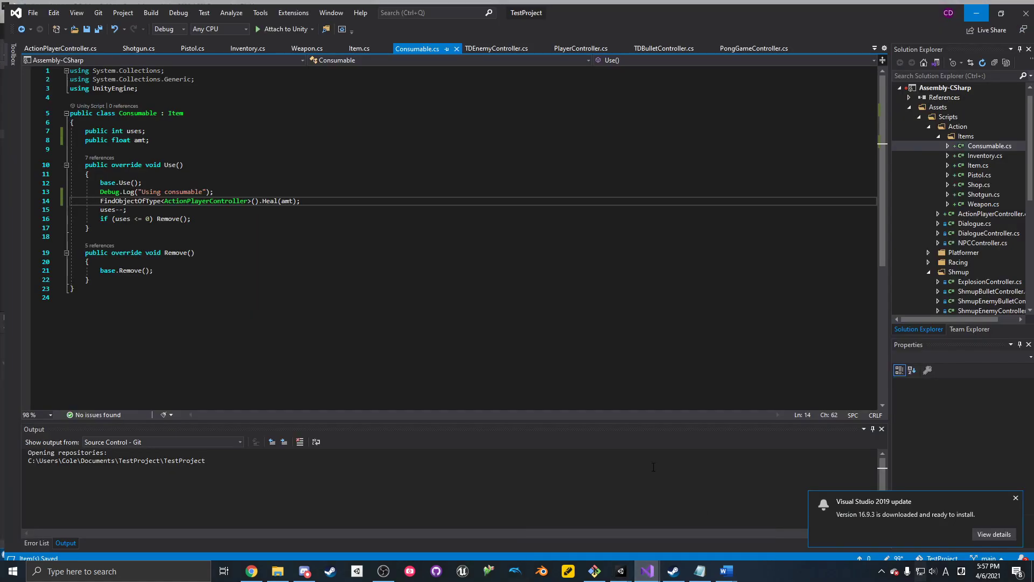
{"action": "scroll", "coordinate": [989, 212], "scroll_direction": "down", "scroll_amount": 2}
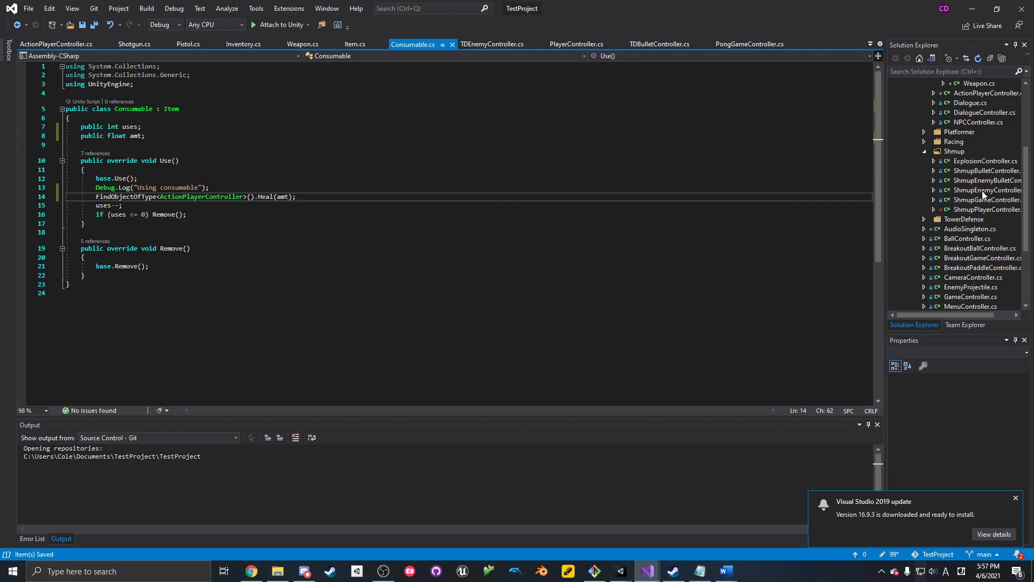
{"action": "double_click", "coordinate": [985, 152]}
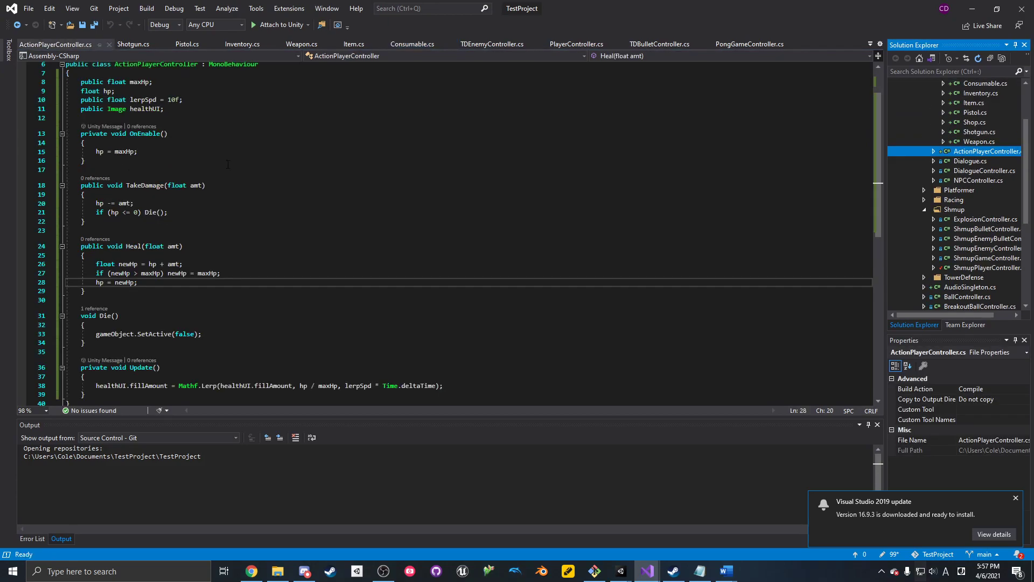
{"action": "scroll", "coordinate": [127, 179], "scroll_direction": "up", "scroll_amount": 2}
{"action": "scroll", "coordinate": [145, 216], "scroll_direction": "down", "scroll_amount": 5}
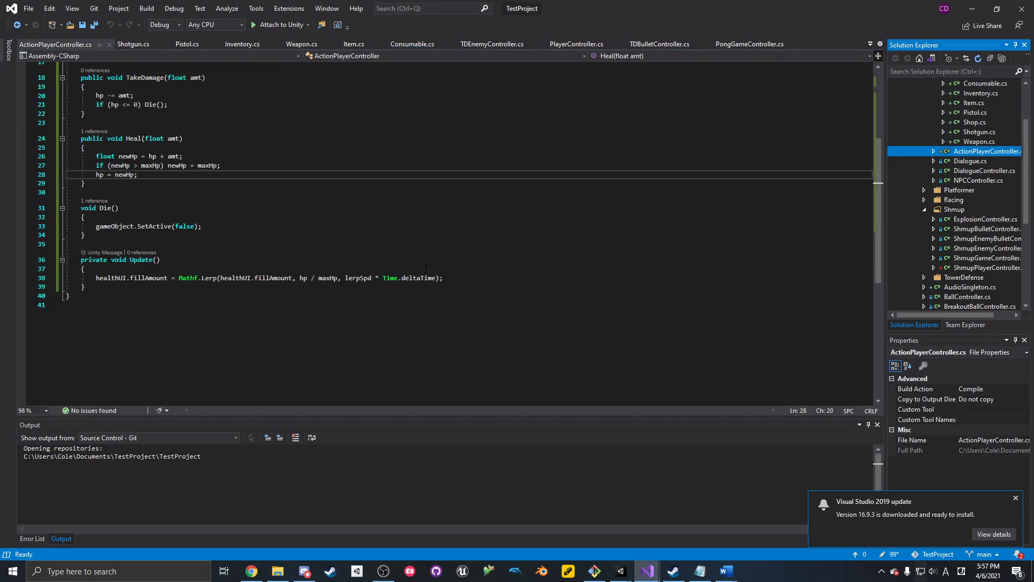
- Add an if (Application.isEditor) block below the fillAmount line in Update
{"action": "left_click", "coordinate": [449, 278]}
{"action": "key", "text": "Return"}
{"action": "key", "text": "Return"}
{"action": "type", "text": "if (Application.isE"}
{"action": "key", "text": "Tab"}
{"action": "key", "text": "End"}
{"action": "key", "text": "Return"}
{"action": "type", "text": "{"}
{"action": "key", "text": "Return"}
- Inside the isEditor block, add a nested if (Input.GetKeyDown(KeyCode.M)) block
{"action": "type", "text": "if "}
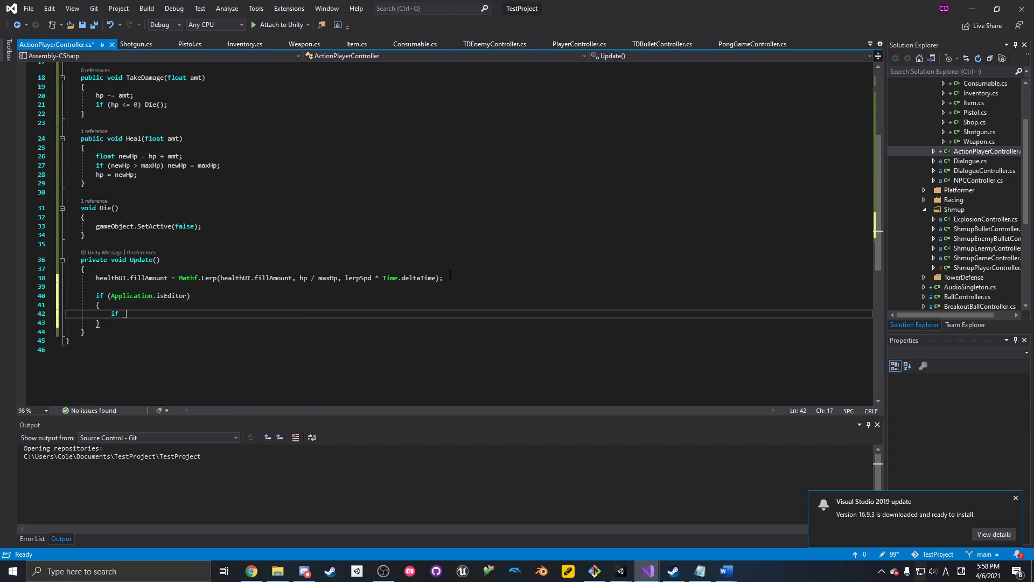
{"action": "type", "text": "(Input.GetKeyDown"}
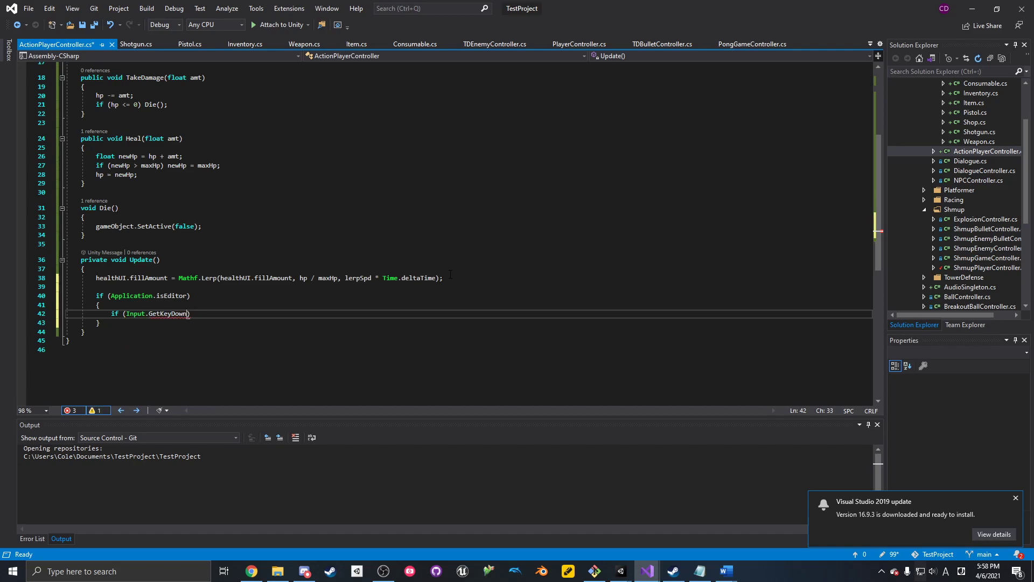
{"action": "type", "text": "(KeyCode."}
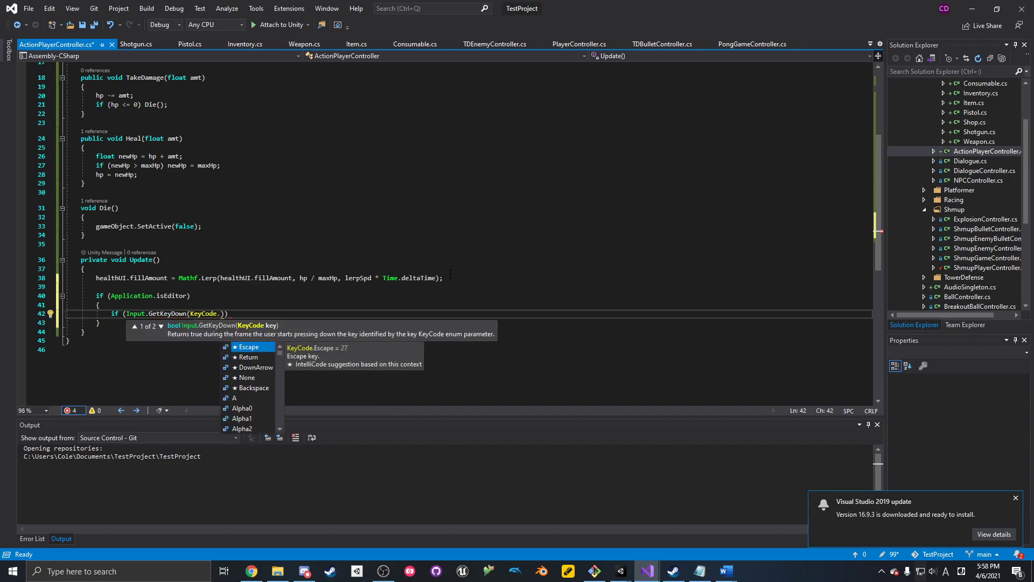
{"action": "type", "text": "M"}
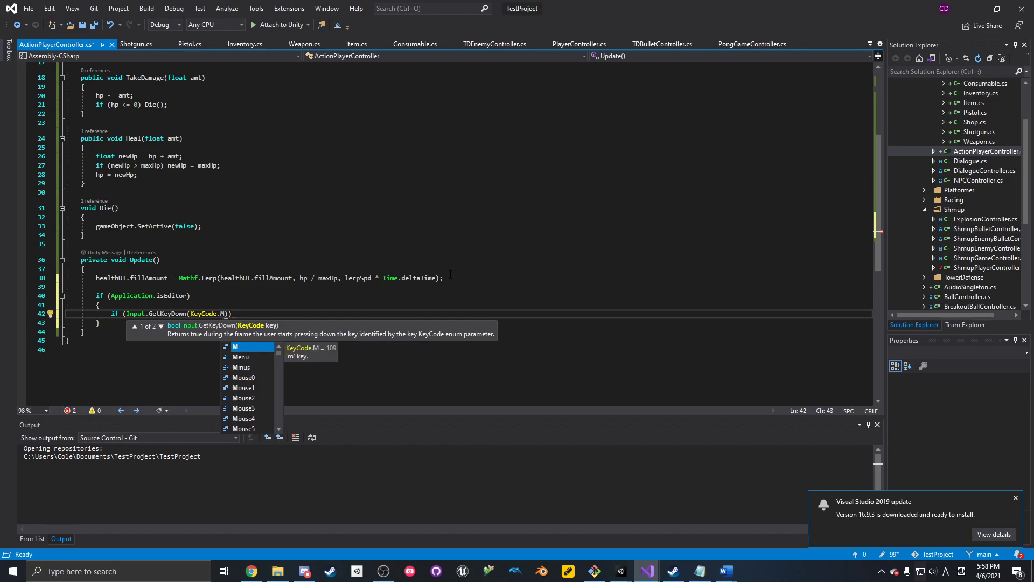
{"action": "type", "text": "))"}
{"action": "key", "text": "Return"}
{"action": "type", "text": "{"}
{"action": "key", "text": "Return"}
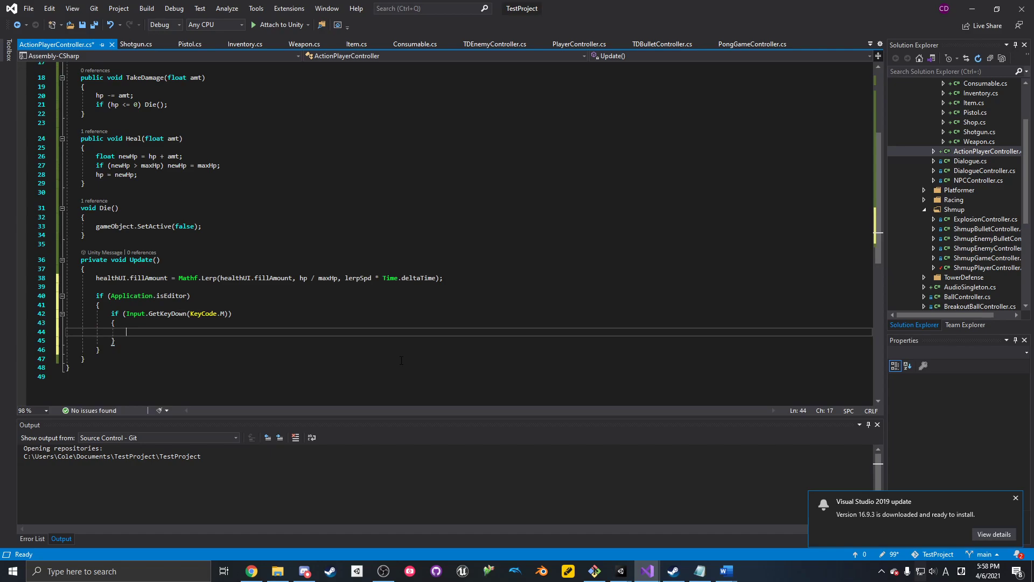
- Call TakeDamage(15f); inside the KeyCode.M block and save the script
{"action": "type", "text": "TakeDamage"}
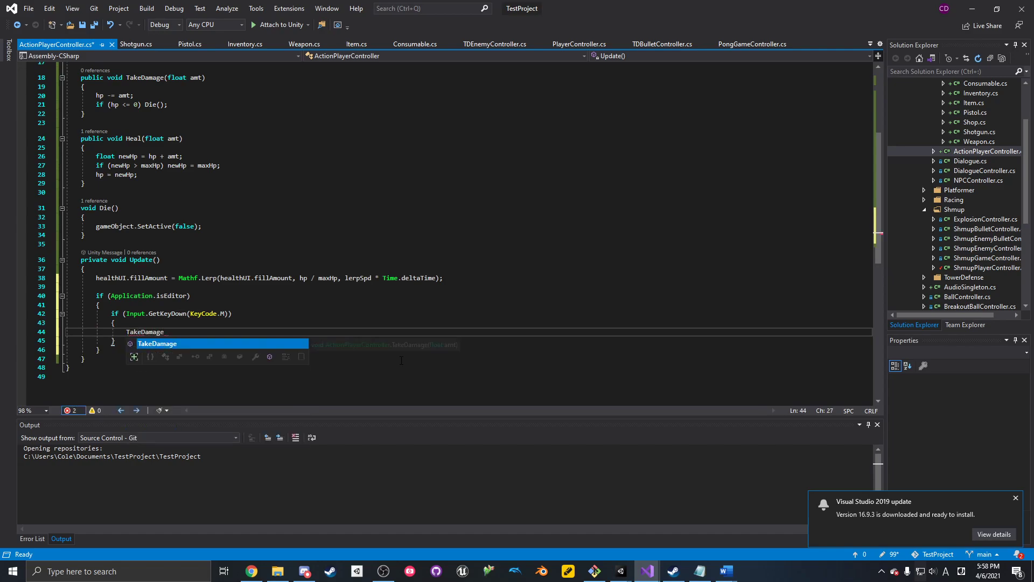
{"action": "type", "text": "(15);"}
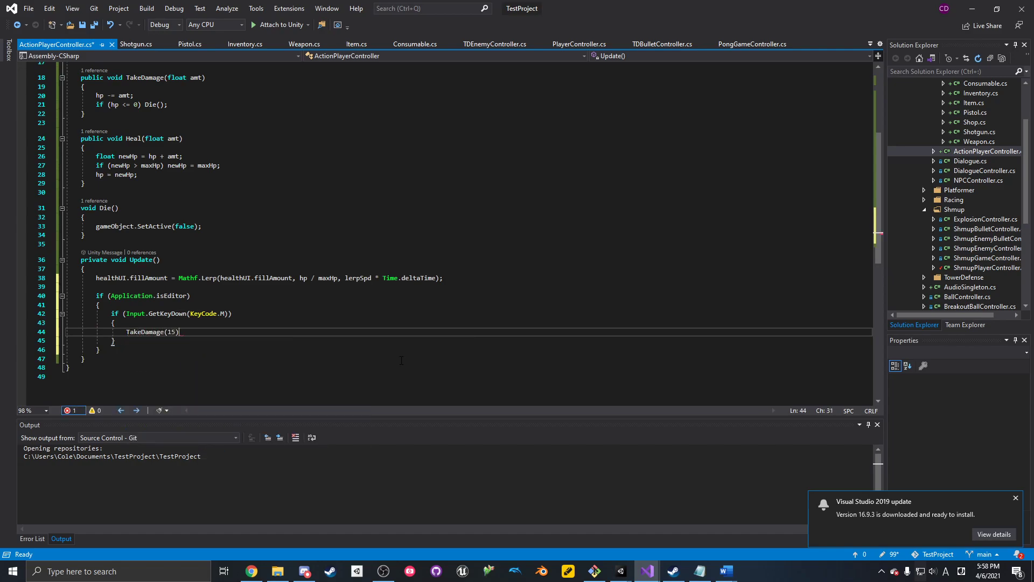
{"action": "key", "text": "ctrl+s"}
{"action": "key", "text": "Left"}
{"action": "type", "text": "f"}
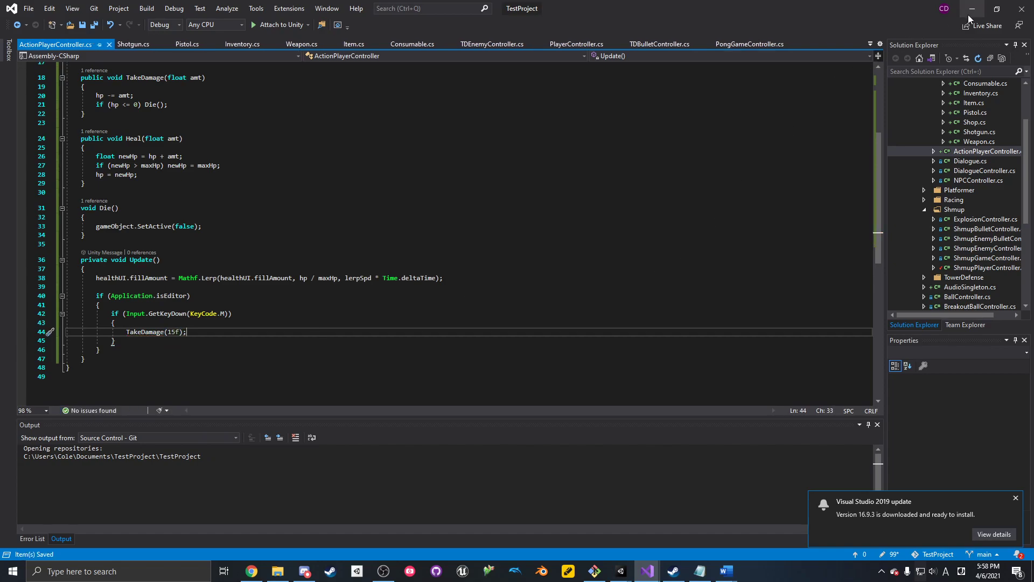
- Open Inventory.cs and review the key checks in its Update method
{"action": "scroll", "coordinate": [981, 134], "scroll_direction": "up", "scroll_amount": 1}
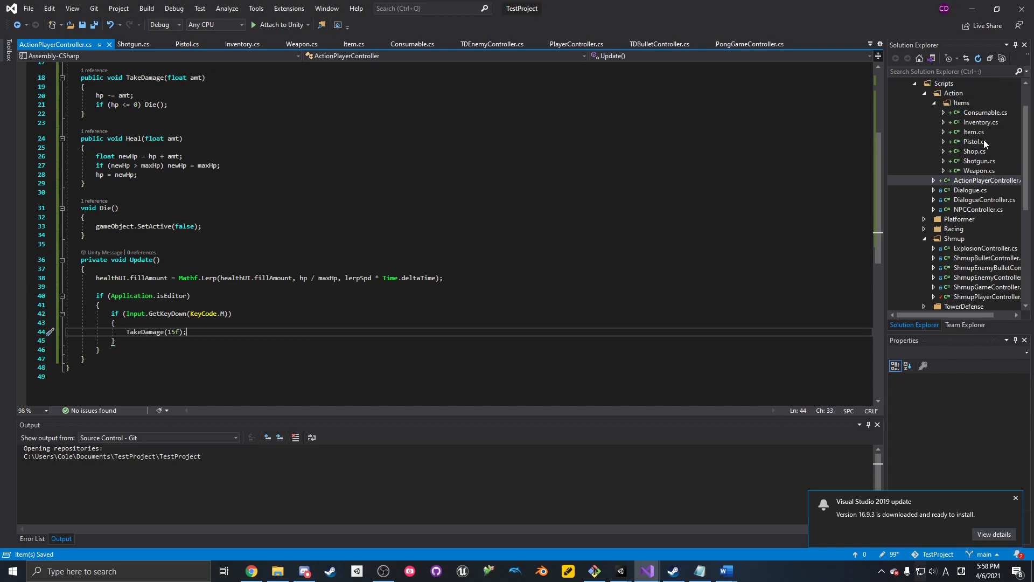
{"action": "left_click", "coordinate": [987, 125]}
{"action": "double_click", "coordinate": [987, 128]}
{"action": "scroll", "coordinate": [262, 299], "scroll_direction": "down", "scroll_amount": 10}
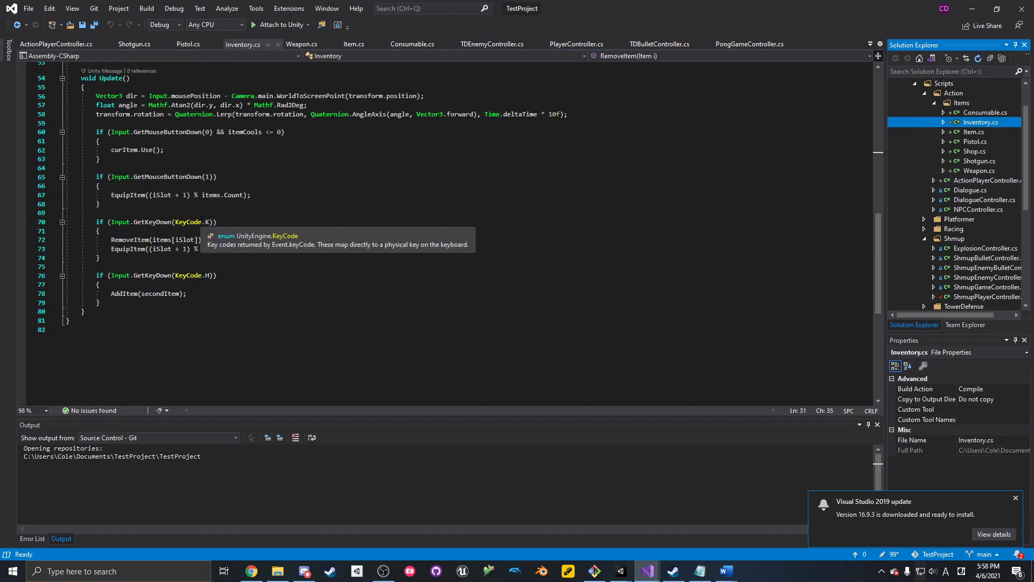
{"action": "left_click", "coordinate": [249, 224]}
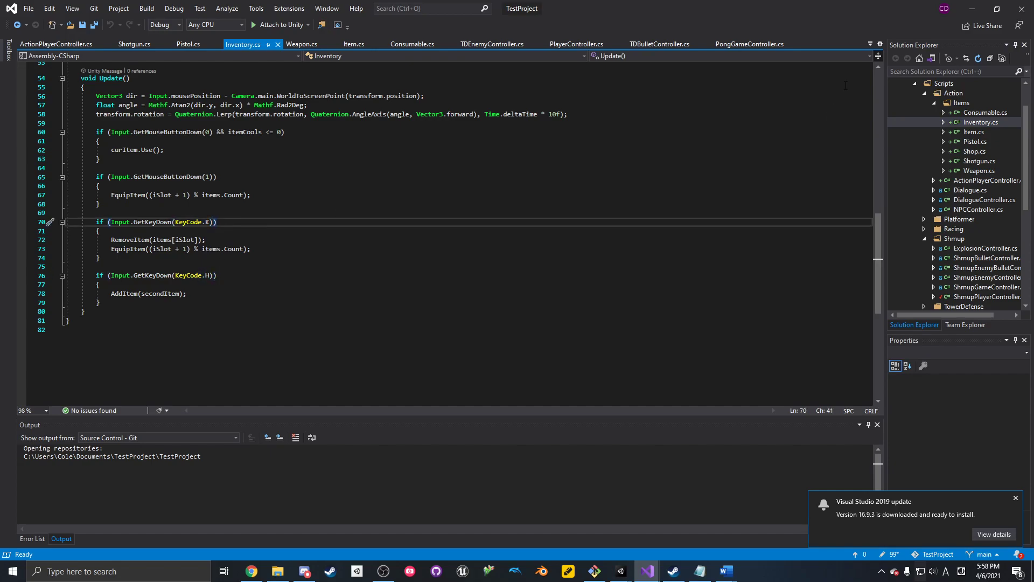
- Return to Unity, run the game, damage the player with the test key, and use the potion
{"action": "left_click", "coordinate": [980, 5]}
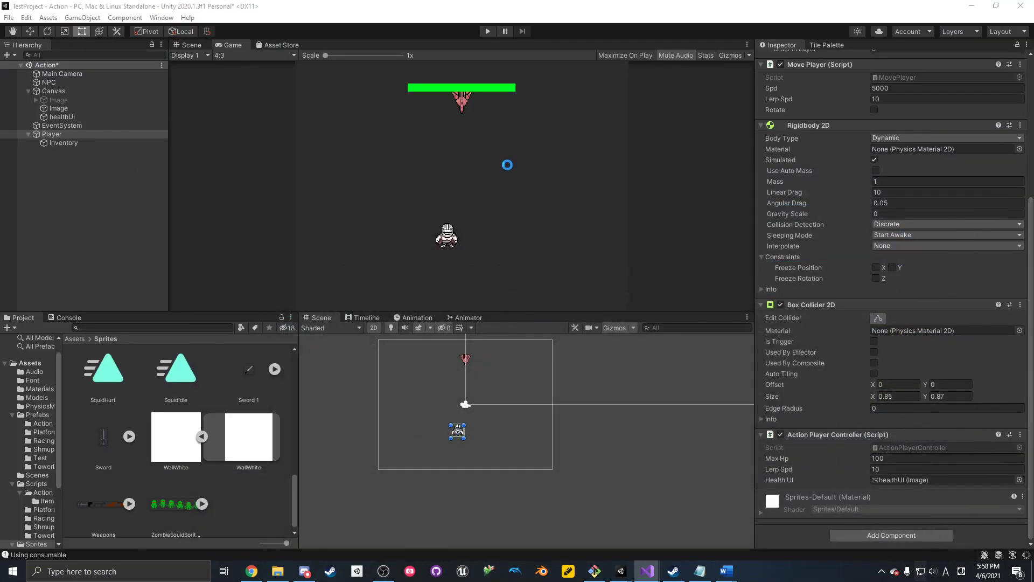
{"action": "left_click", "coordinate": [488, 31]}
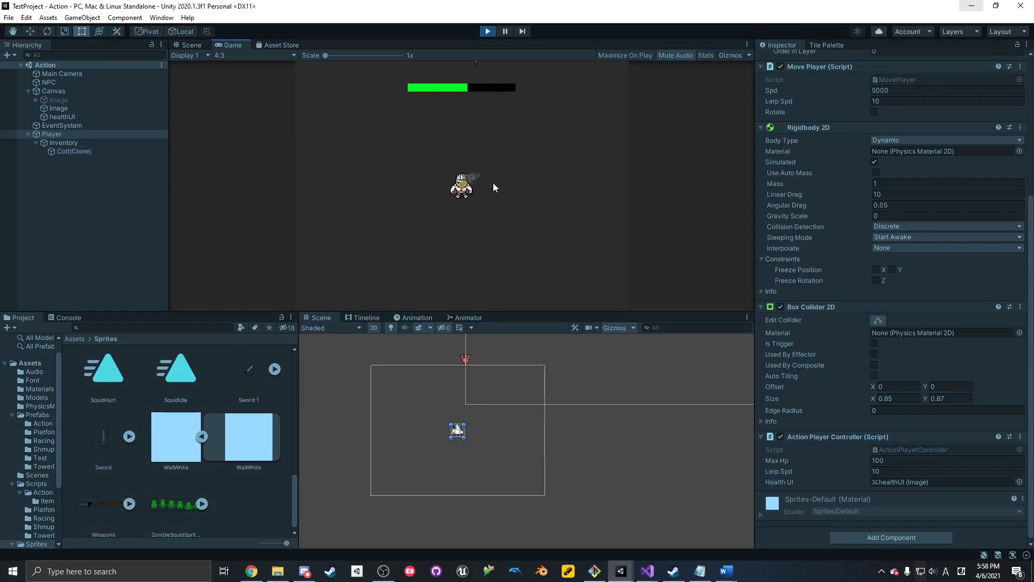
{"action": "key", "text": "2"}
{"action": "left_click", "coordinate": [523, 135]}
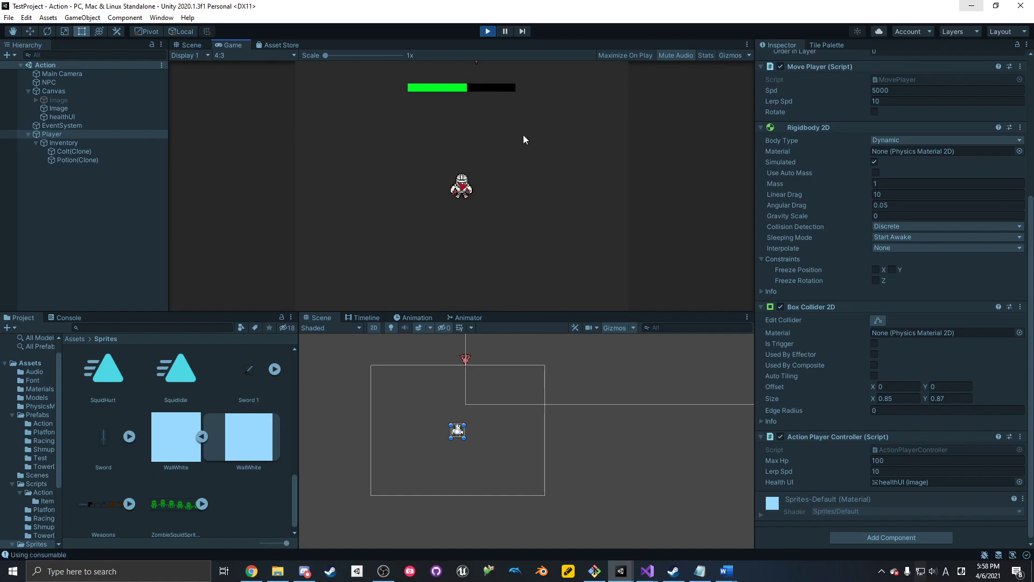
- Check the Console and the Inventory's items while using up the potion in the running game, and stop play mode
{"action": "left_click", "coordinate": [68, 318]}
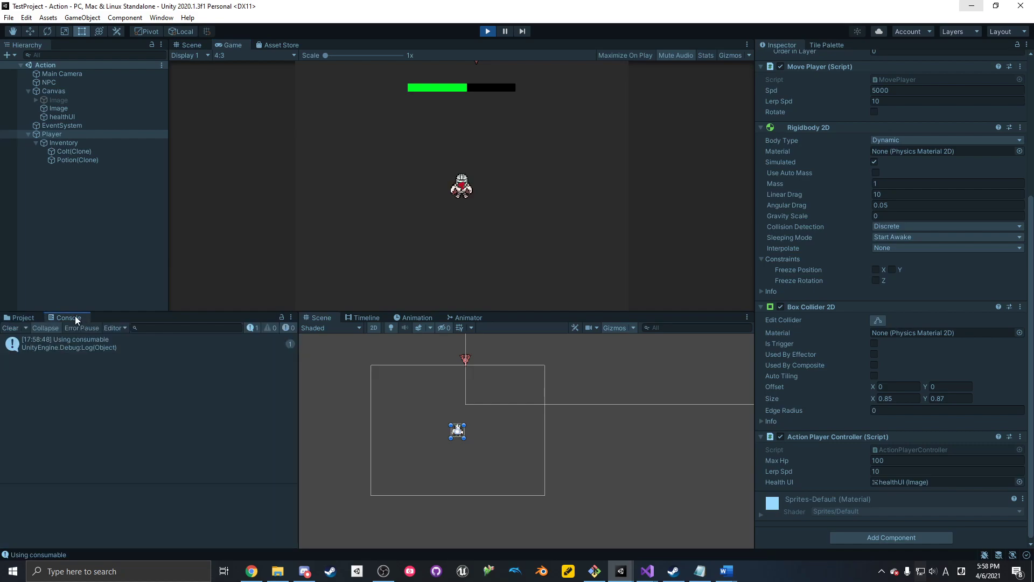
{"action": "left_click", "coordinate": [389, 159]}
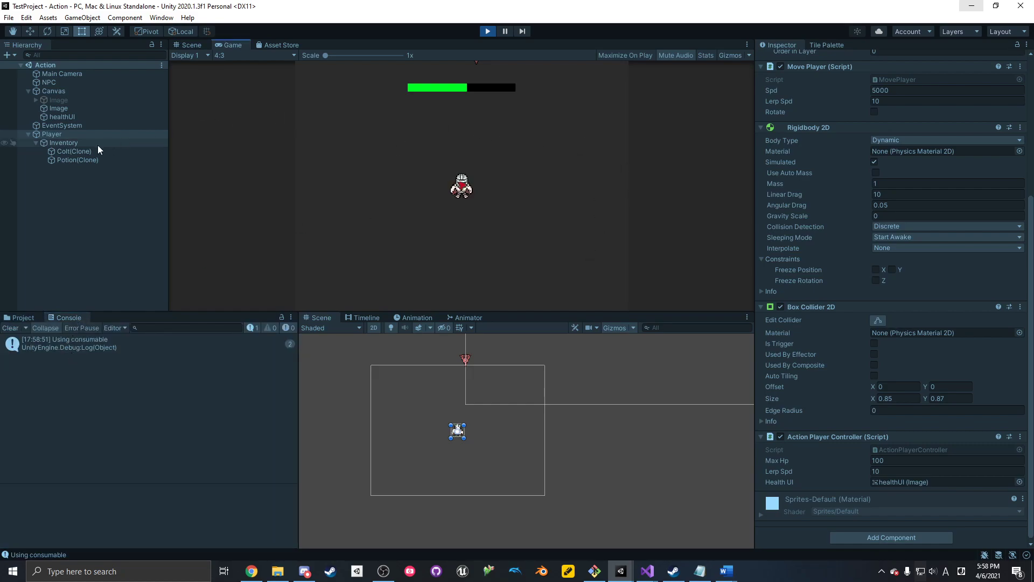
{"action": "left_click", "coordinate": [79, 141]}
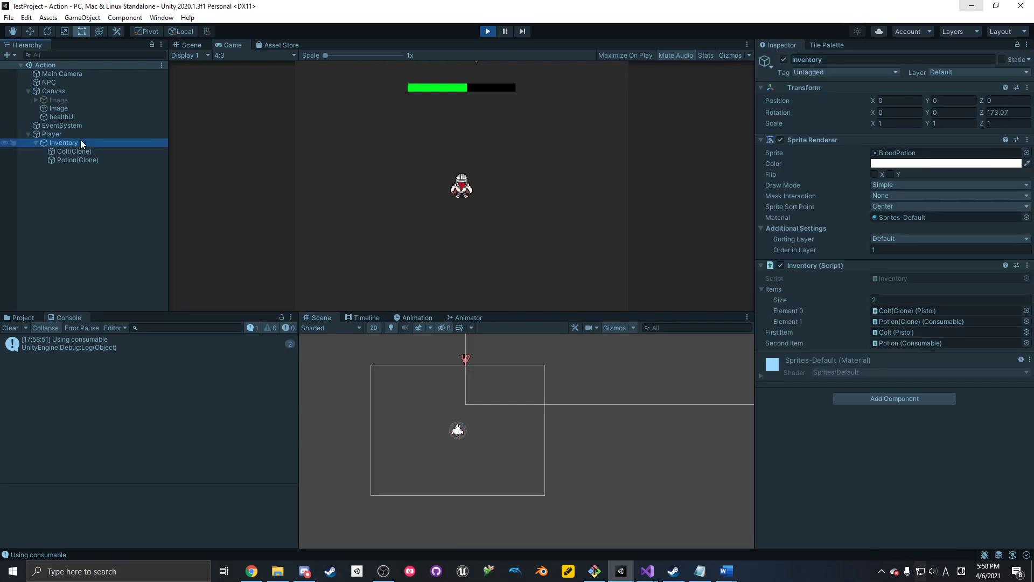
{"action": "left_click", "coordinate": [634, 148]}
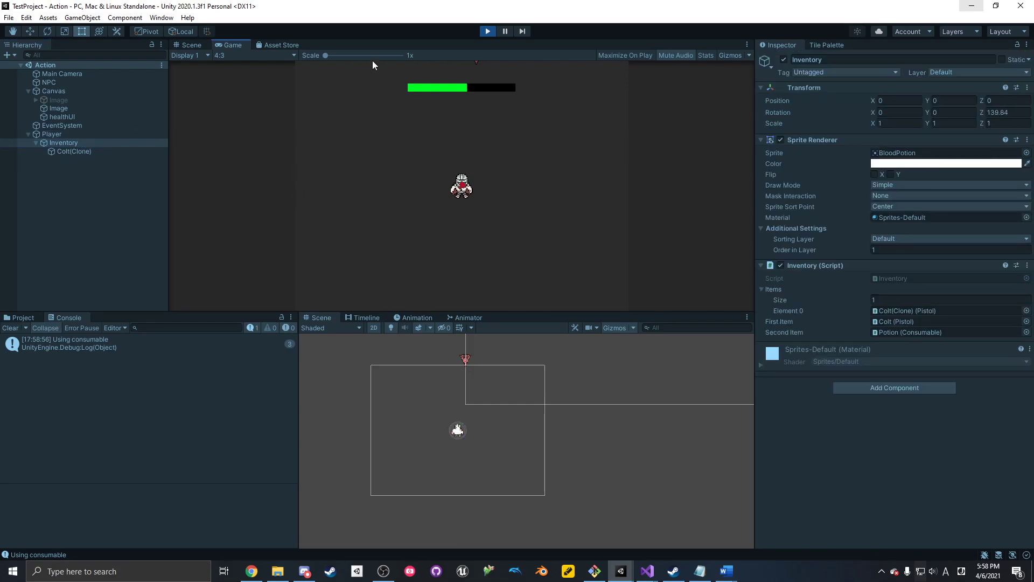
{"action": "left_click", "coordinate": [397, 106]}
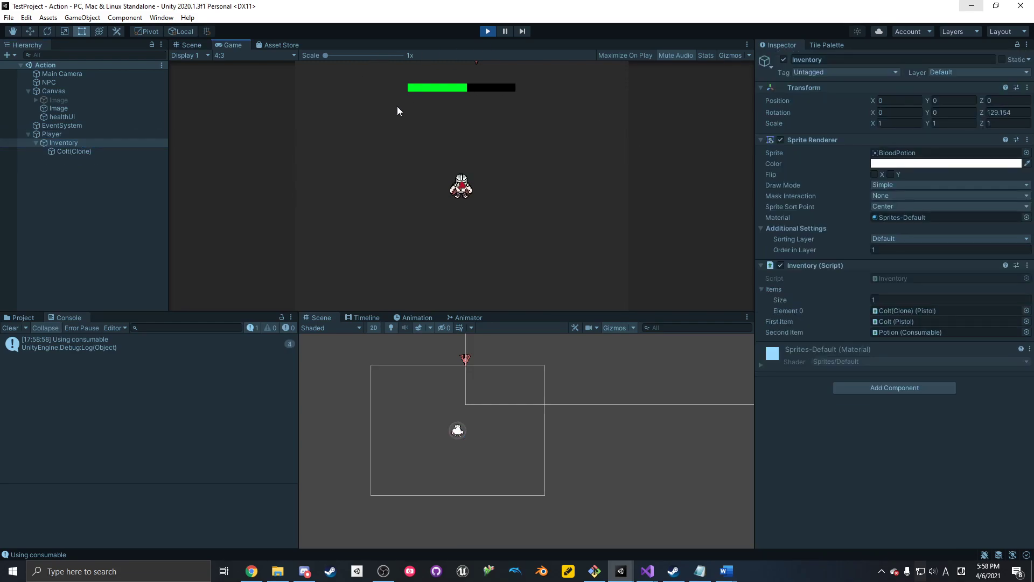
{"action": "left_click", "coordinate": [487, 32]}
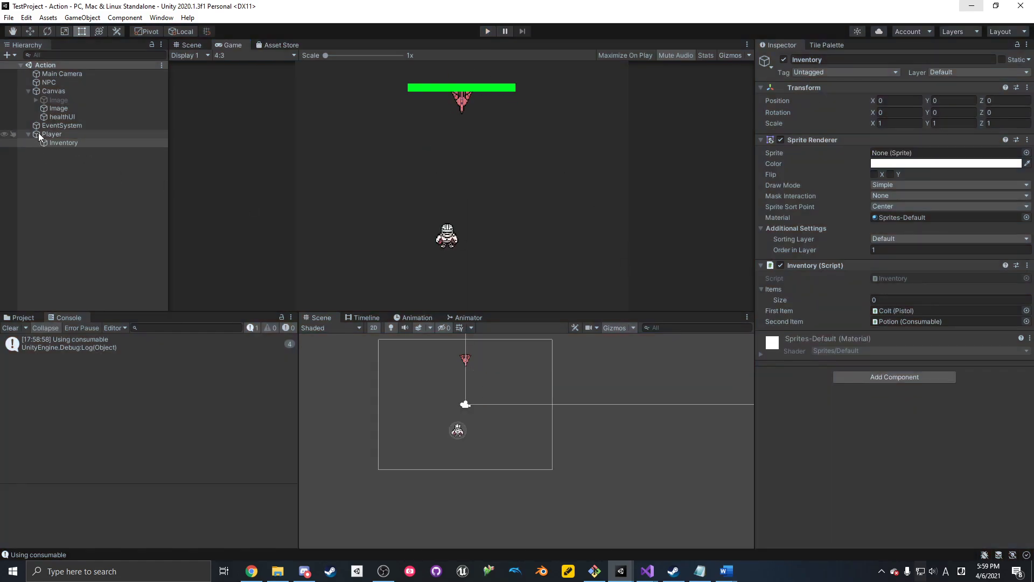
- Open the Potion prefab from the Prefabs > Action folder and set its Consumable Amt to 20
{"action": "left_click", "coordinate": [24, 317]}
{"action": "left_click", "coordinate": [43, 423]}
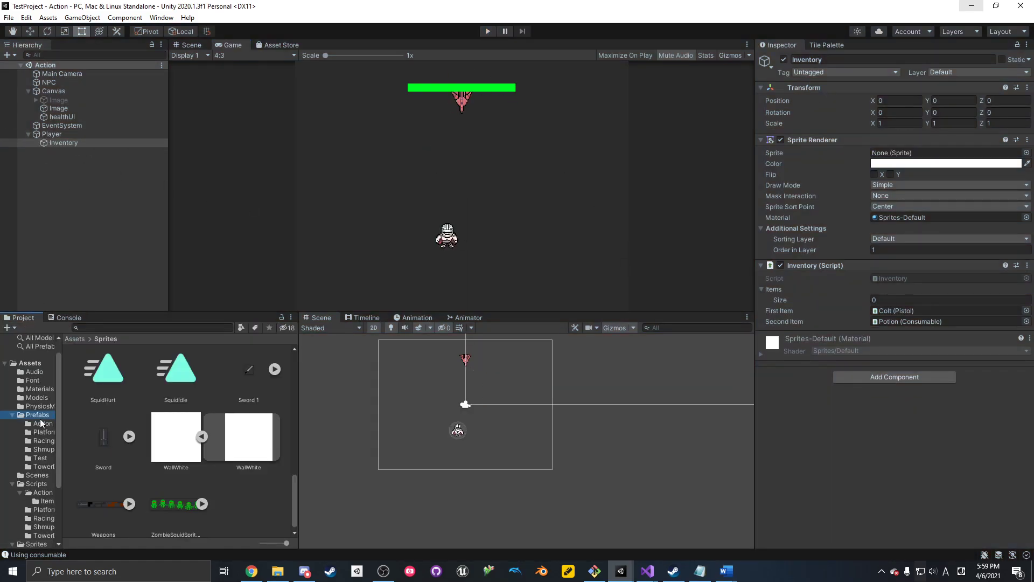
{"action": "left_click", "coordinate": [224, 379]}
{"action": "double_click", "coordinate": [224, 379]}
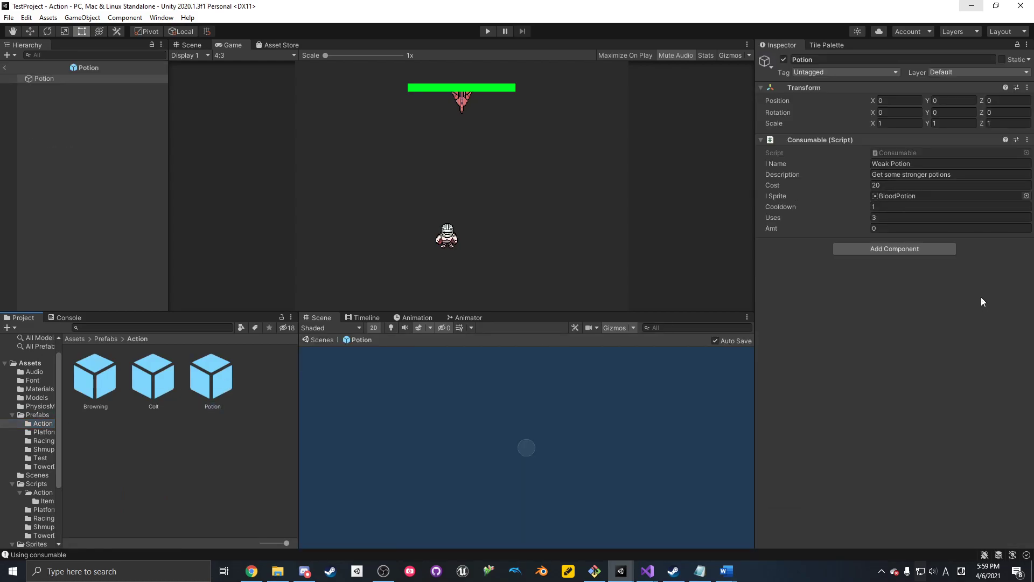
{"action": "left_click", "coordinate": [918, 228]}
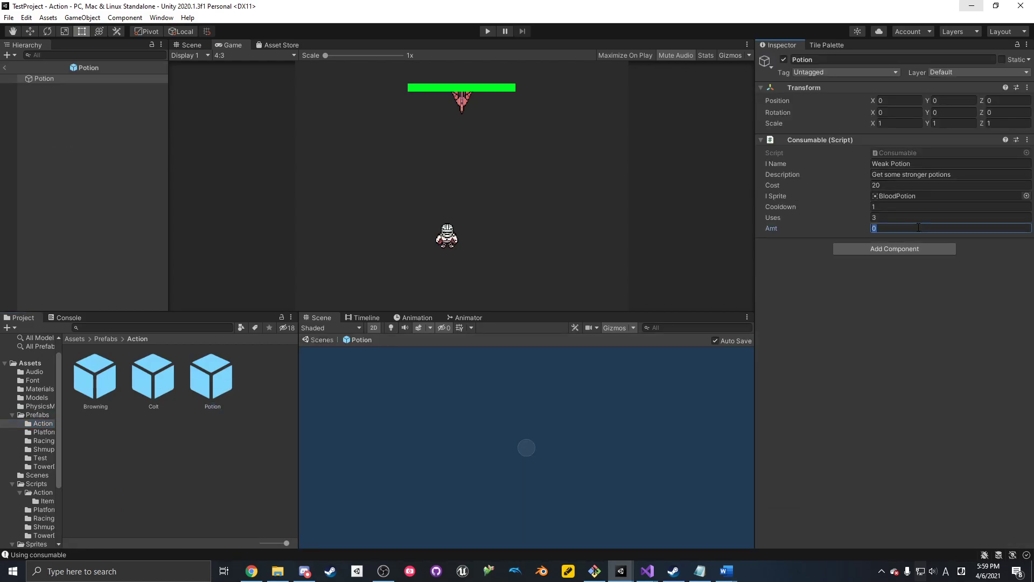
{"action": "type", "text": "20"}
{"action": "left_click", "coordinate": [903, 227]}
{"action": "left_click", "coordinate": [814, 211]}
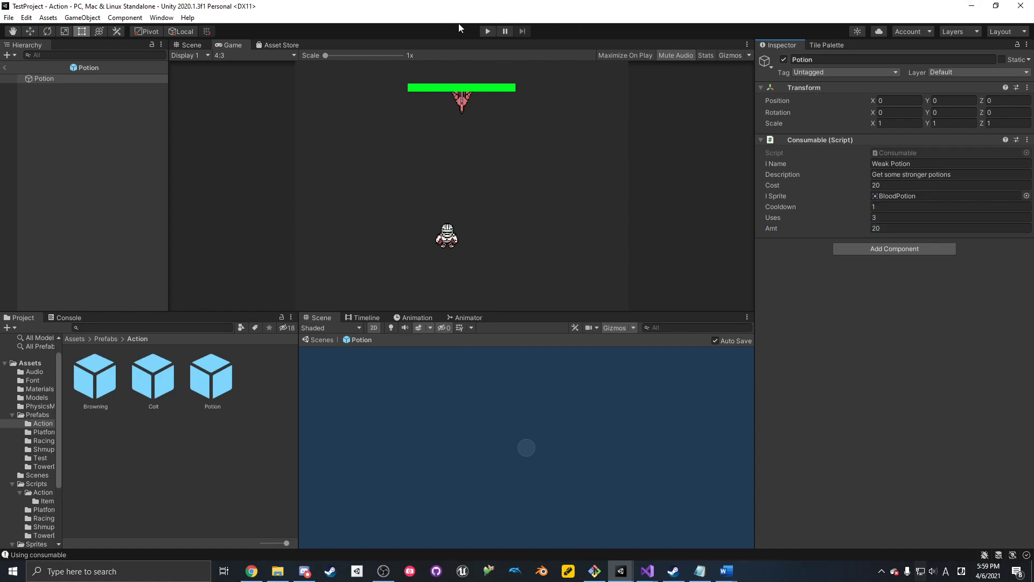
- Run the game, damage the player, and use the potion repeatedly to test its healing
{"action": "left_click", "coordinate": [487, 31]}
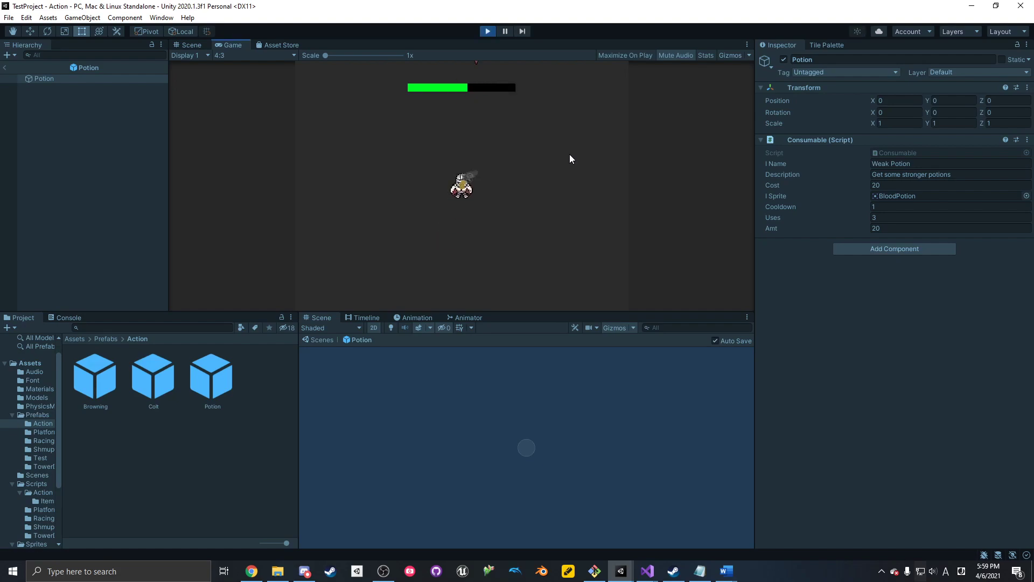
{"action": "key", "text": "2"}
{"action": "left_click", "coordinate": [570, 152]}
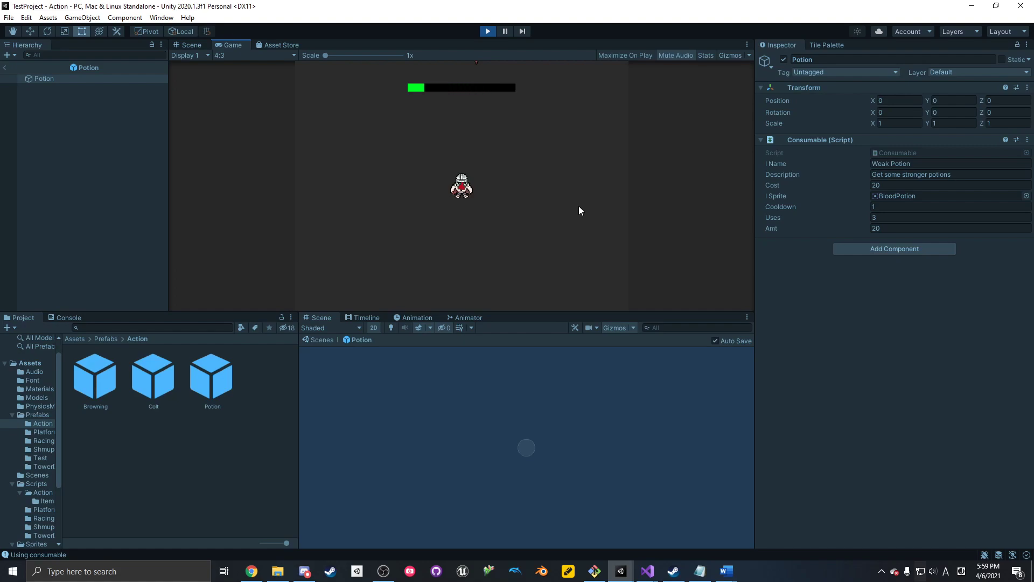
{"action": "left_click", "coordinate": [606, 134]}
{"action": "left_click", "coordinate": [595, 98]}
{"action": "left_click", "coordinate": [625, 145]}
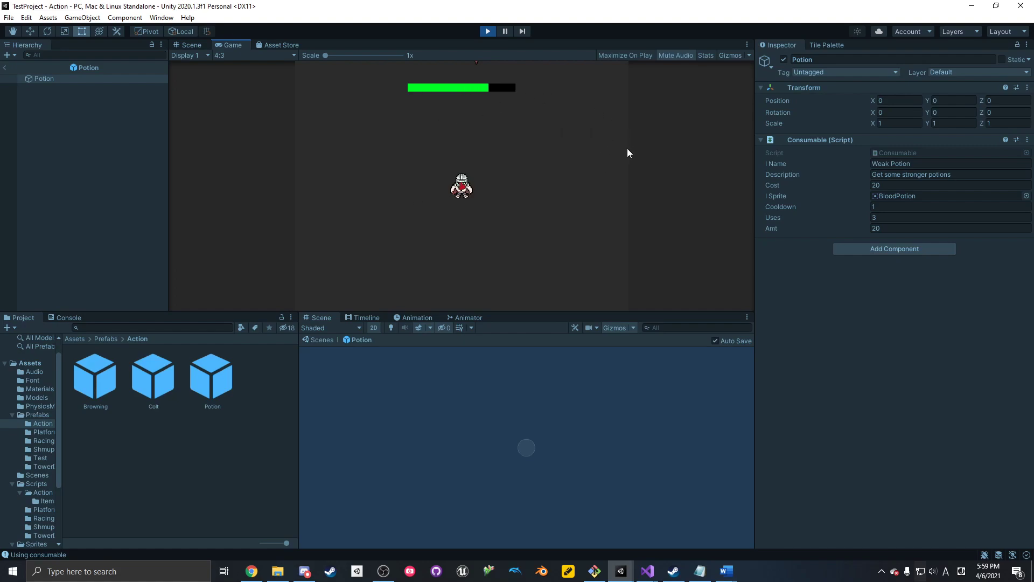
- Inspect the Inventory's items while using the potion in the running game, and reopen the Potion prefab to check its values
{"action": "left_click", "coordinate": [5, 67]}
{"action": "left_click", "coordinate": [63, 142]}
{"action": "left_click", "coordinate": [689, 216]}
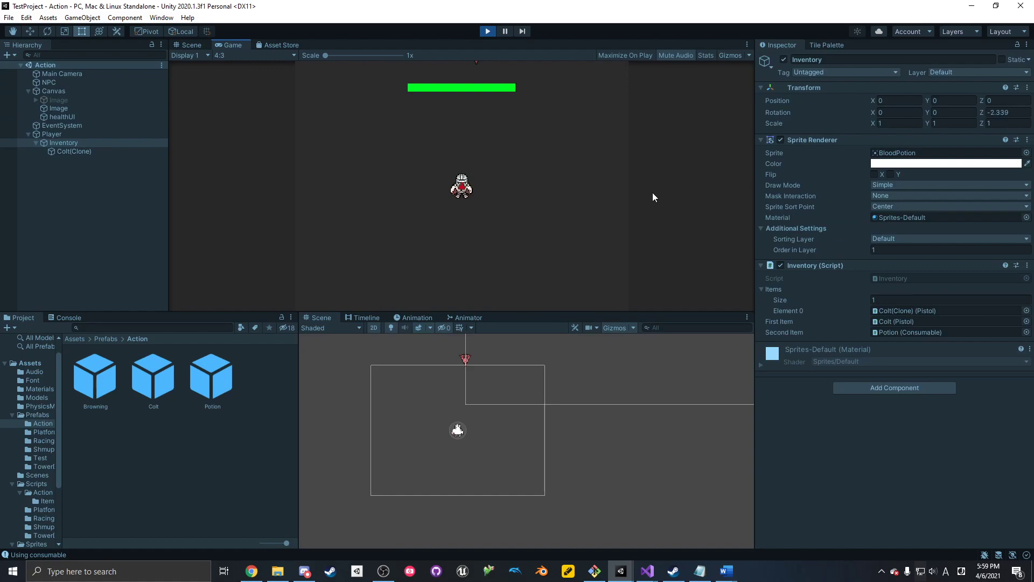
{"action": "left_click", "coordinate": [81, 144]}
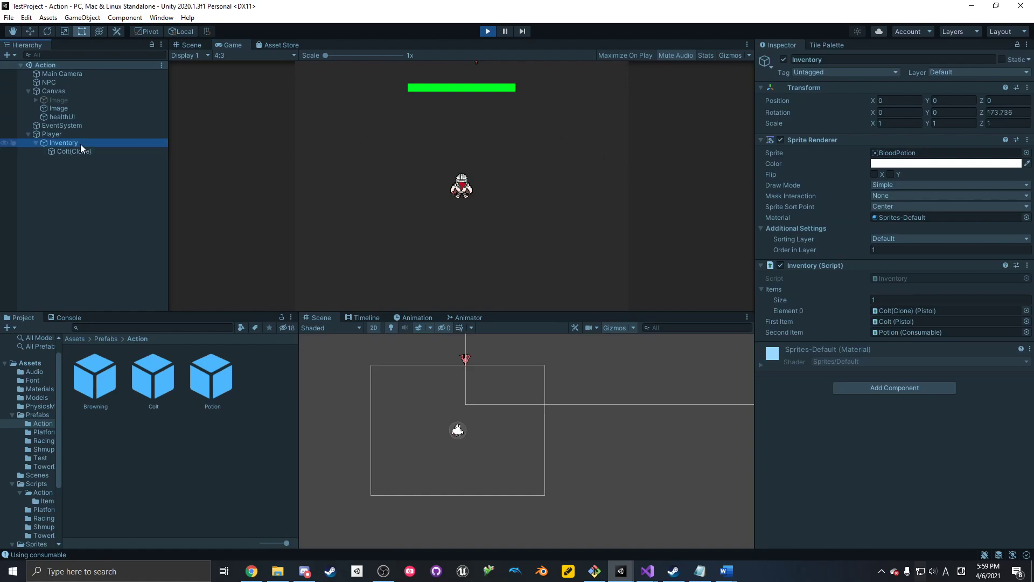
{"action": "left_click", "coordinate": [923, 332]}
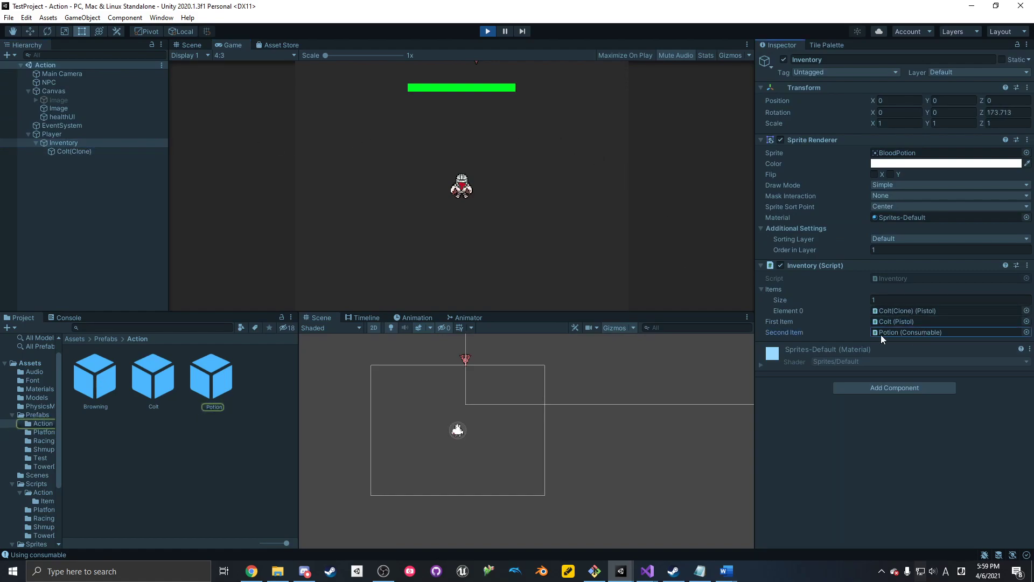
{"action": "double_click", "coordinate": [227, 378]}
{"action": "left_click", "coordinate": [331, 170]}
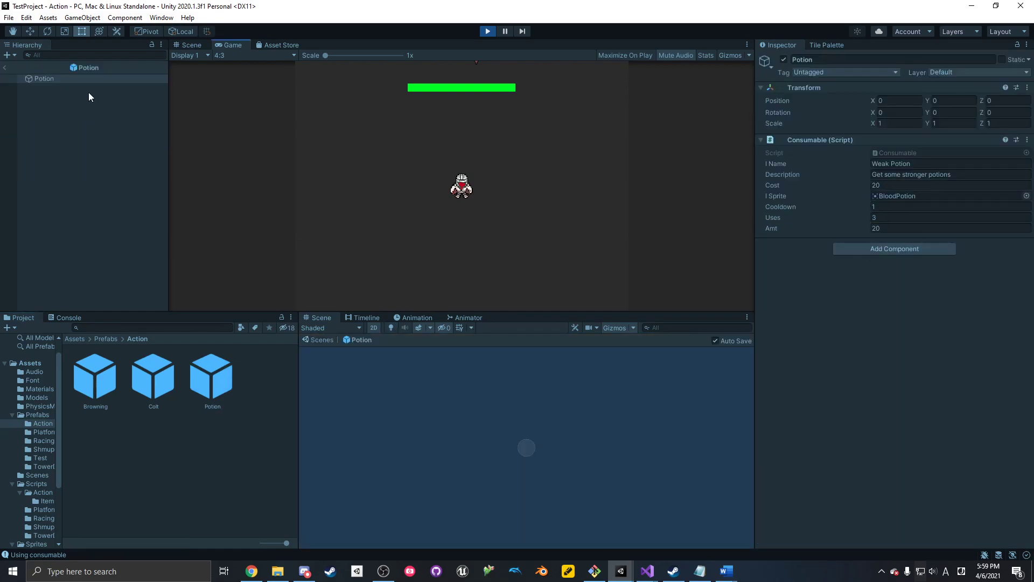
- Go back to the scene, compare the Inventory and Colt(Clone) components in the running game, and stop play mode
{"action": "left_click", "coordinate": [11, 67]}
{"action": "left_click", "coordinate": [76, 151]}
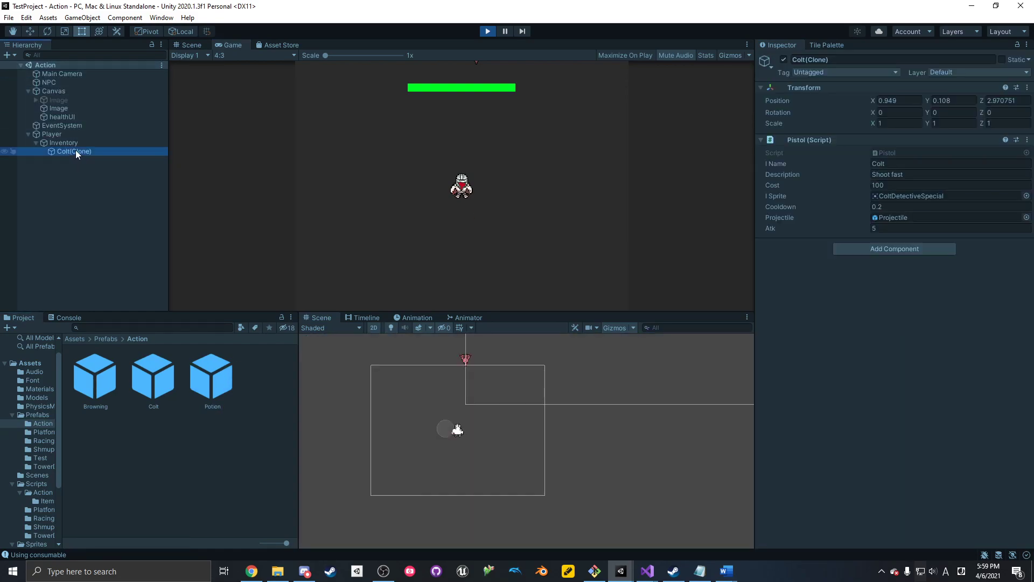
{"action": "left_click", "coordinate": [392, 161]}
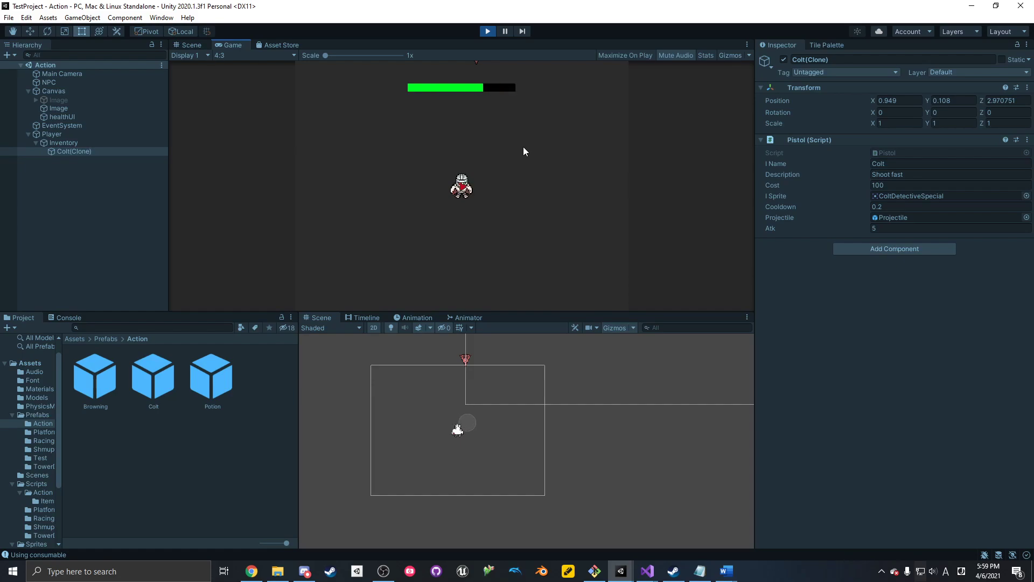
{"action": "left_click", "coordinate": [98, 142]}
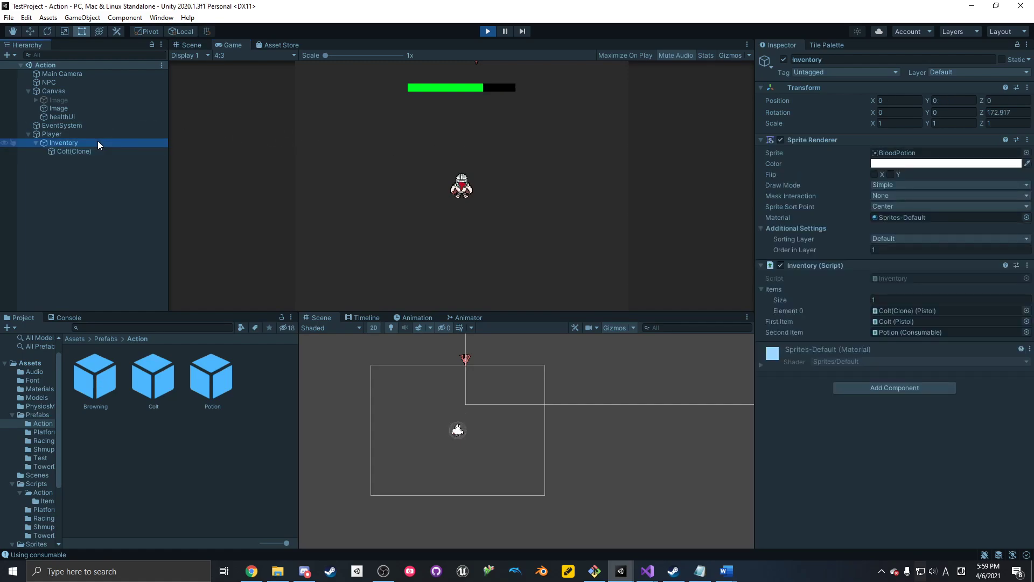
{"action": "left_click", "coordinate": [89, 152]}
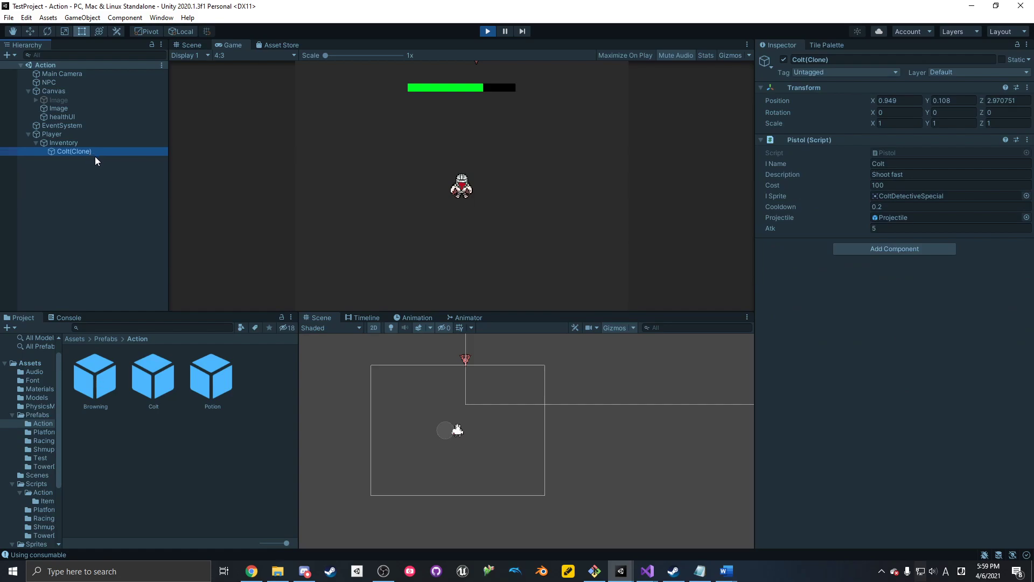
{"action": "left_click", "coordinate": [66, 142]}
{"action": "left_click", "coordinate": [76, 153]}
{"action": "left_click", "coordinate": [487, 32]}
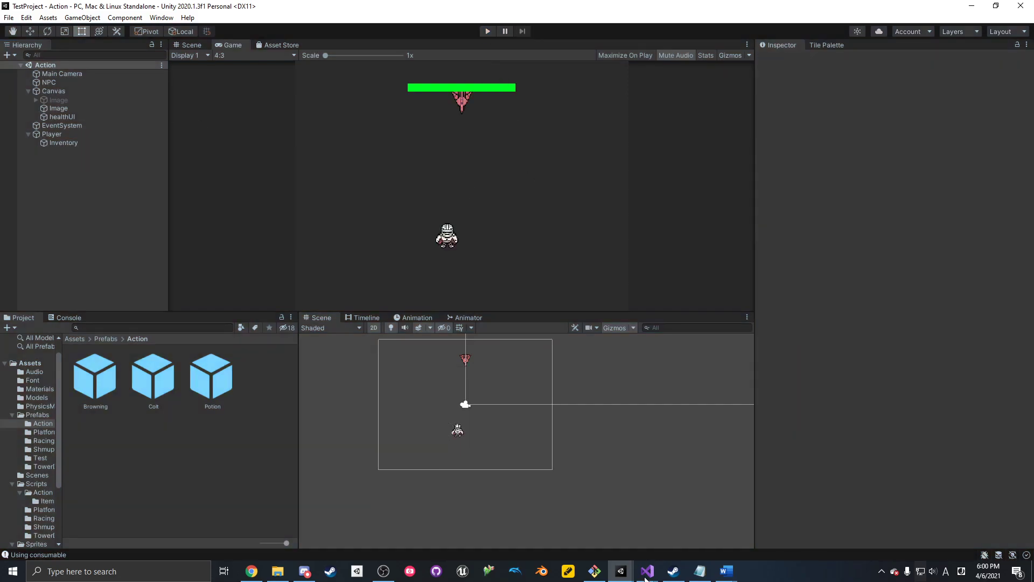
- Switch to Inventory.cs in Visual Studio and examine how Update's KeyCode.K block removes the current item and equips another
{"action": "mouse_move", "coordinate": [647, 570]}
{"action": "left_click", "coordinate": [727, 527]}
{"action": "scroll", "coordinate": [431, 269], "scroll_direction": "up", "scroll_amount": 9}
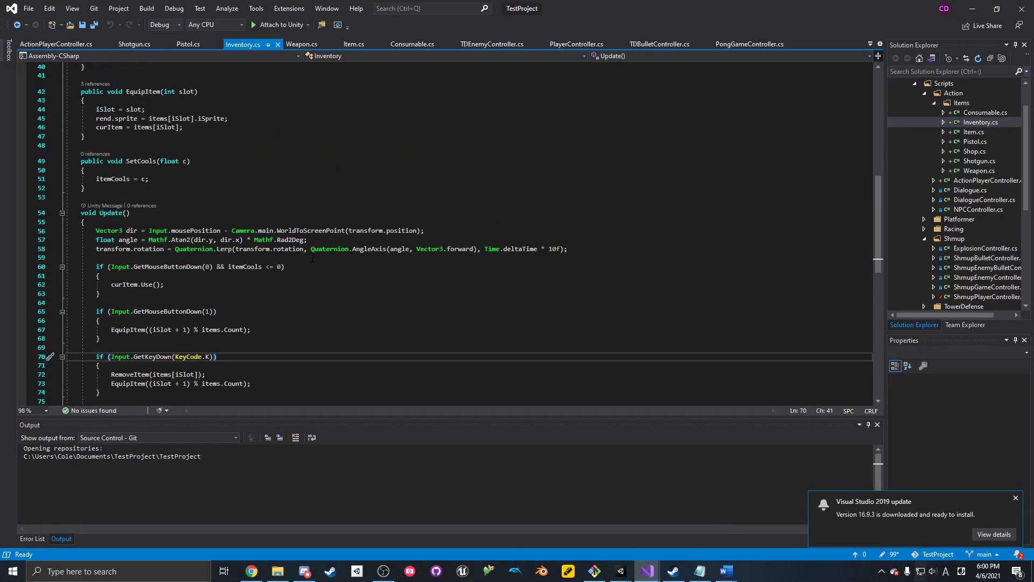
{"action": "scroll", "coordinate": [225, 249], "scroll_direction": "down", "scroll_amount": 3}
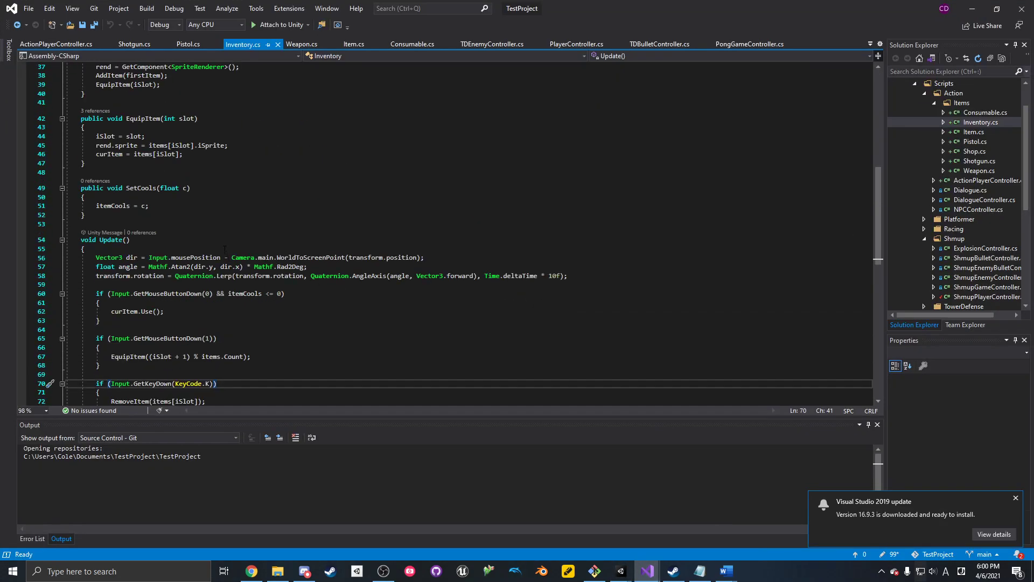
{"action": "scroll", "coordinate": [179, 309], "scroll_direction": "down", "scroll_amount": 3}
{"action": "left_click", "coordinate": [161, 304]}
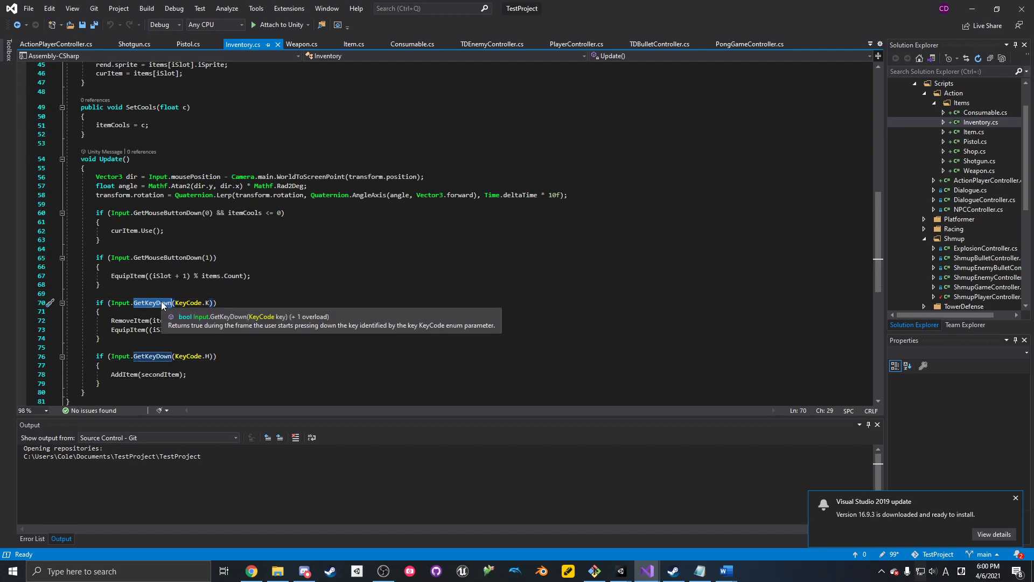
{"action": "left_click", "coordinate": [165, 311]}
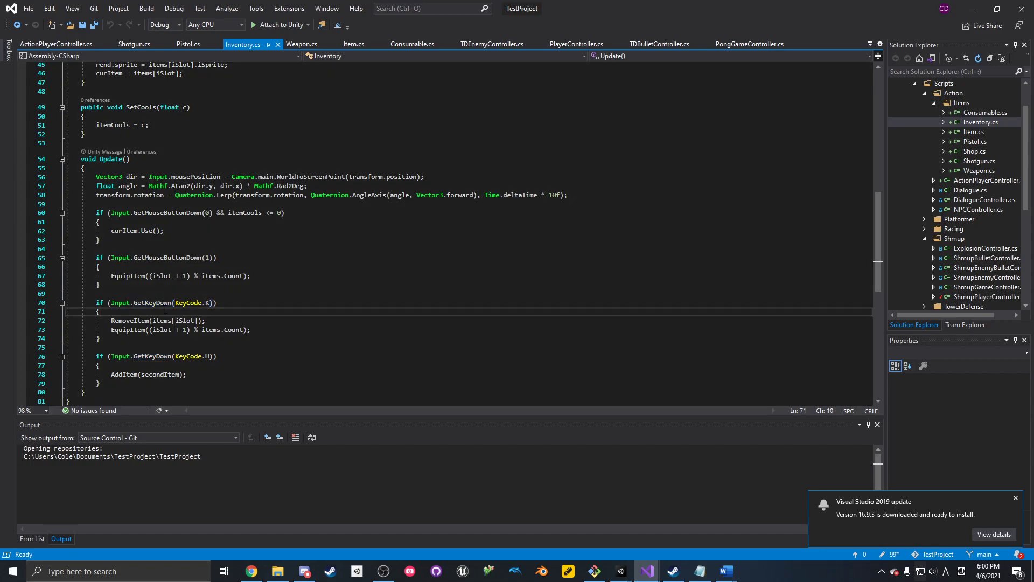
{"action": "left_click", "coordinate": [146, 329]}
{"action": "left_click", "coordinate": [153, 312]}
{"action": "scroll", "coordinate": [156, 313], "scroll_direction": "up", "scroll_amount": 4}
{"action": "scroll", "coordinate": [155, 312], "scroll_direction": "down", "scroll_amount": 5}
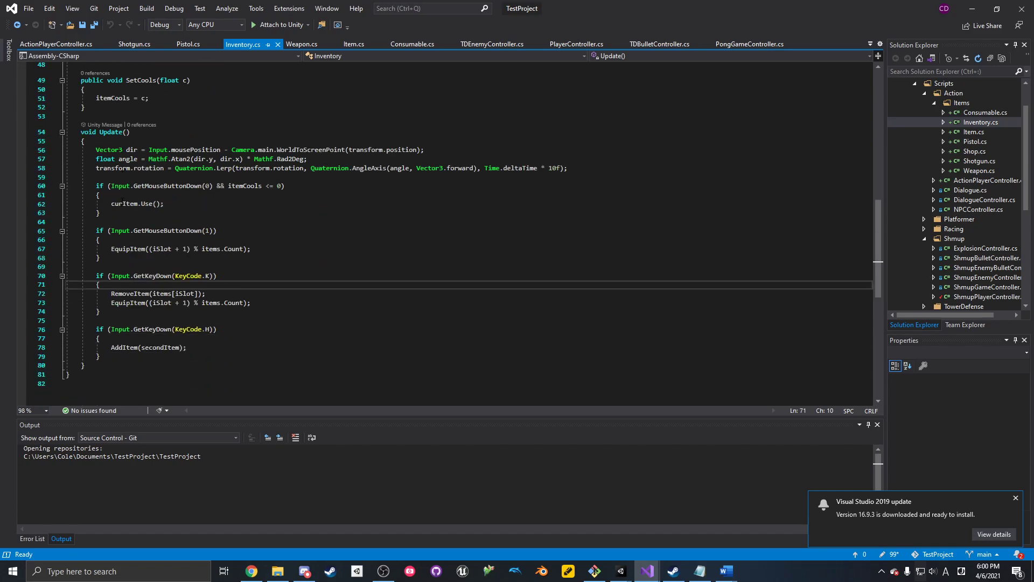
- Declare an empty public void EquipNextItem(int slot) method below EquipItem in Inventory.cs and save the script
{"action": "scroll", "coordinate": [122, 202], "scroll_direction": "up", "scroll_amount": 6}
{"action": "left_click", "coordinate": [144, 202]}
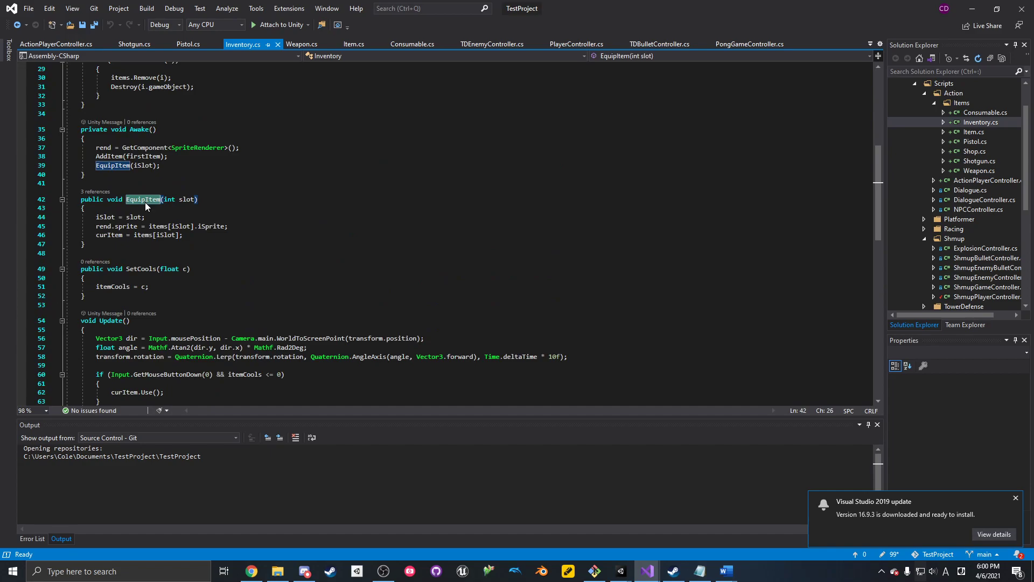
{"action": "scroll", "coordinate": [145, 210], "scroll_direction": "up", "scroll_amount": 1}
{"action": "left_click", "coordinate": [120, 202]}
{"action": "left_click", "coordinate": [107, 275]}
{"action": "key", "text": "Return"}
{"action": "key", "text": "Return"}
{"action": "type", "text": "public void Equi"}
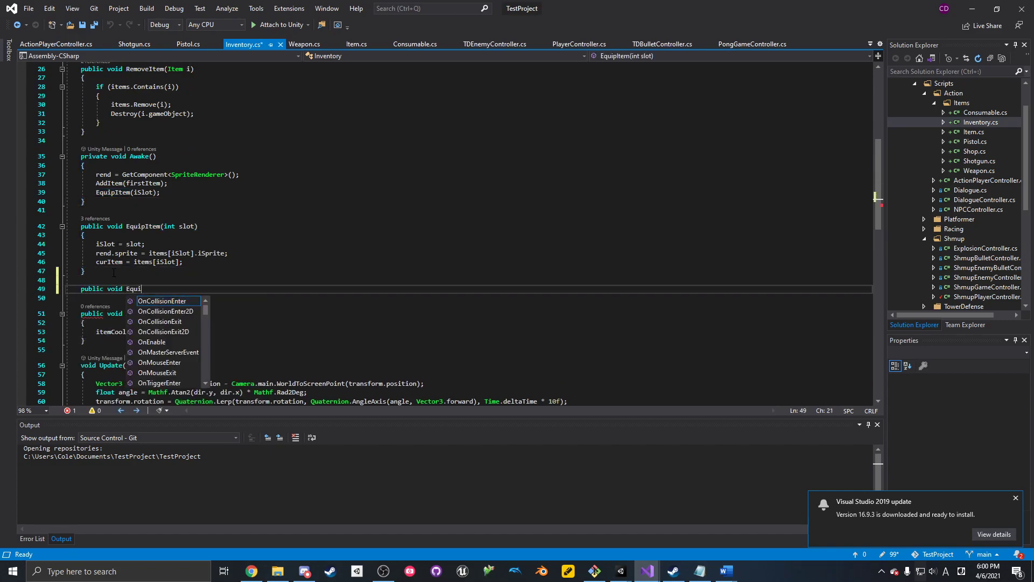
{"action": "type", "text": "pNewtI"}
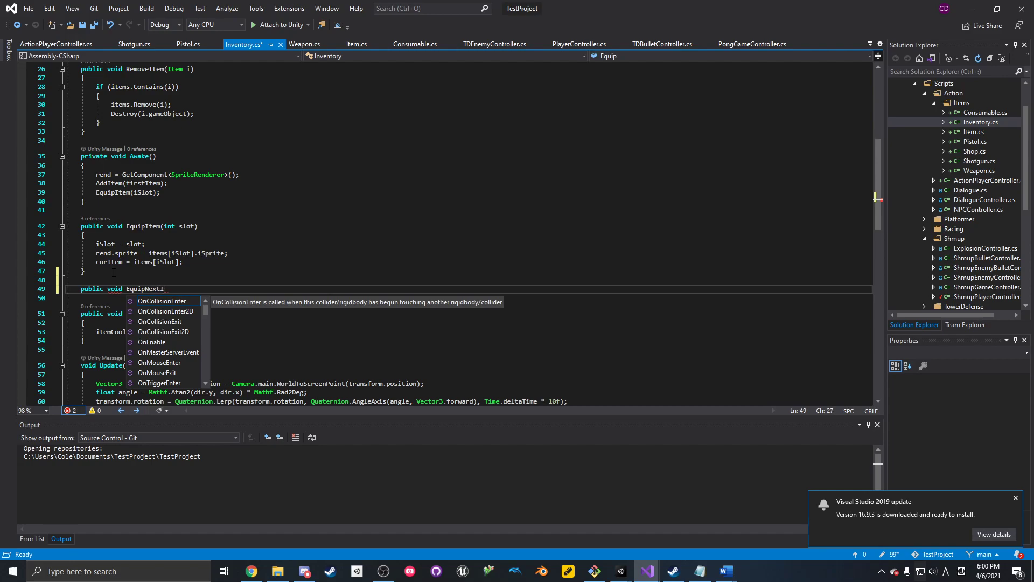
{"action": "type", "text": "tem(int slot) "}
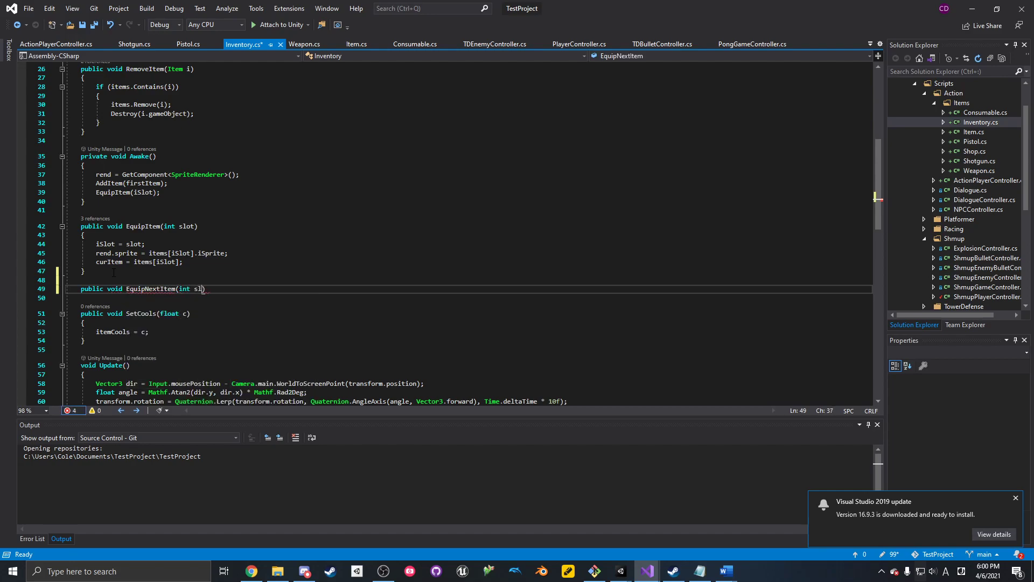
{"action": "type", "text": "{"}
{"action": "key", "text": "Return"}
{"action": "key", "text": "ctrl+s"}
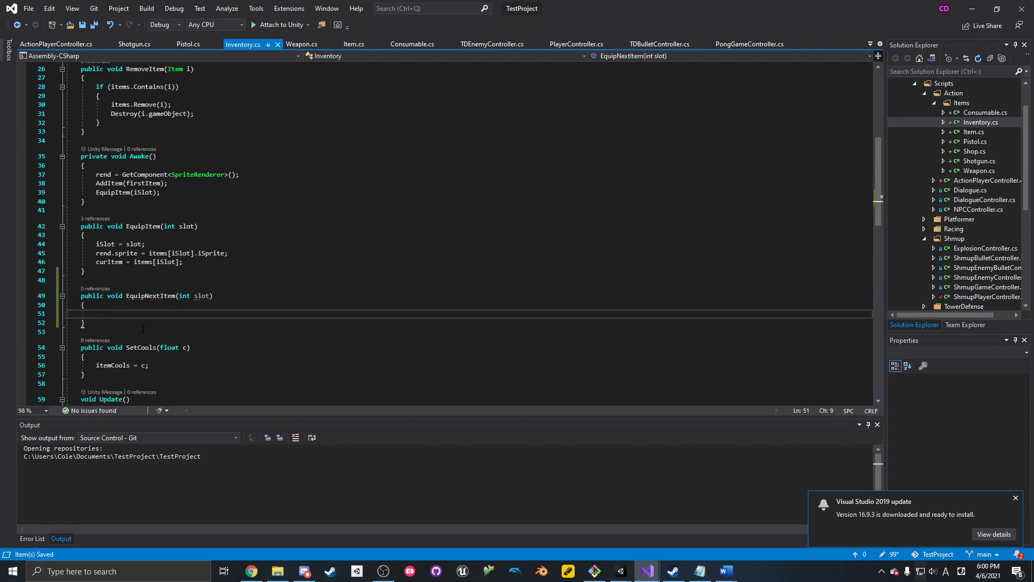
- Return to Unity and look at the selectable items for the Inventory's First Item without changing it
{"action": "left_click", "coordinate": [972, 9]}
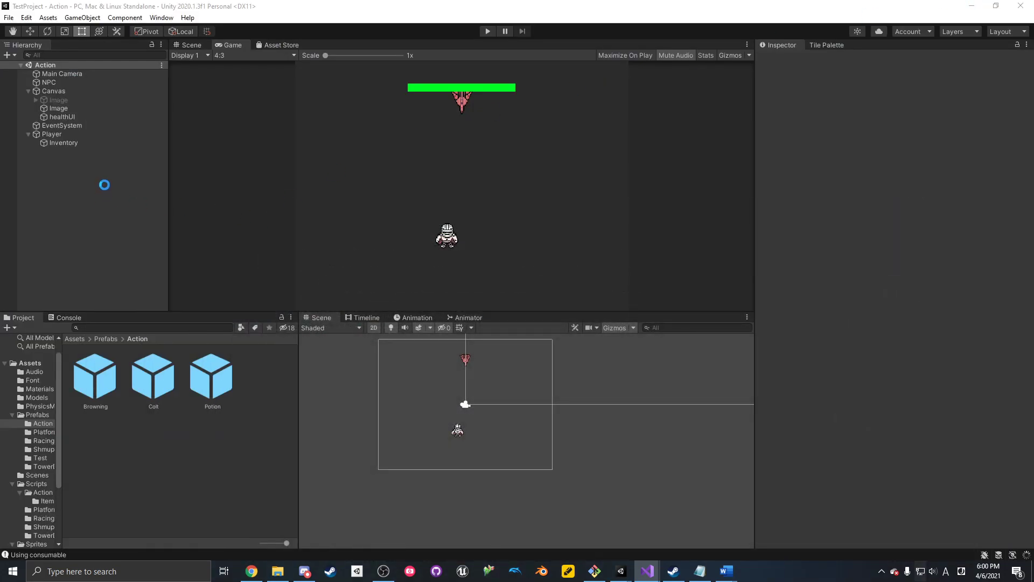
{"action": "left_click", "coordinate": [73, 143]}
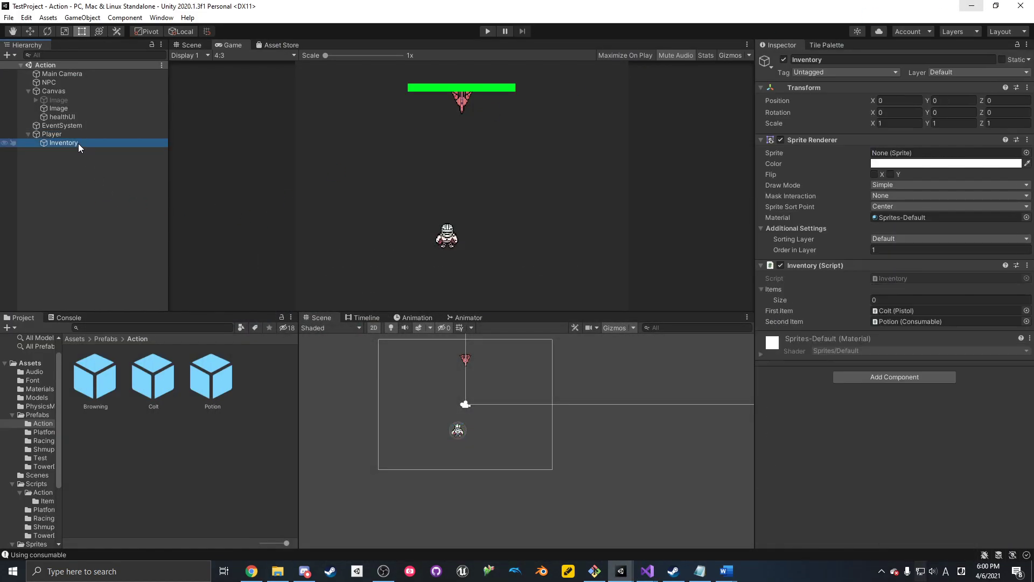
{"action": "left_click", "coordinate": [1027, 311]}
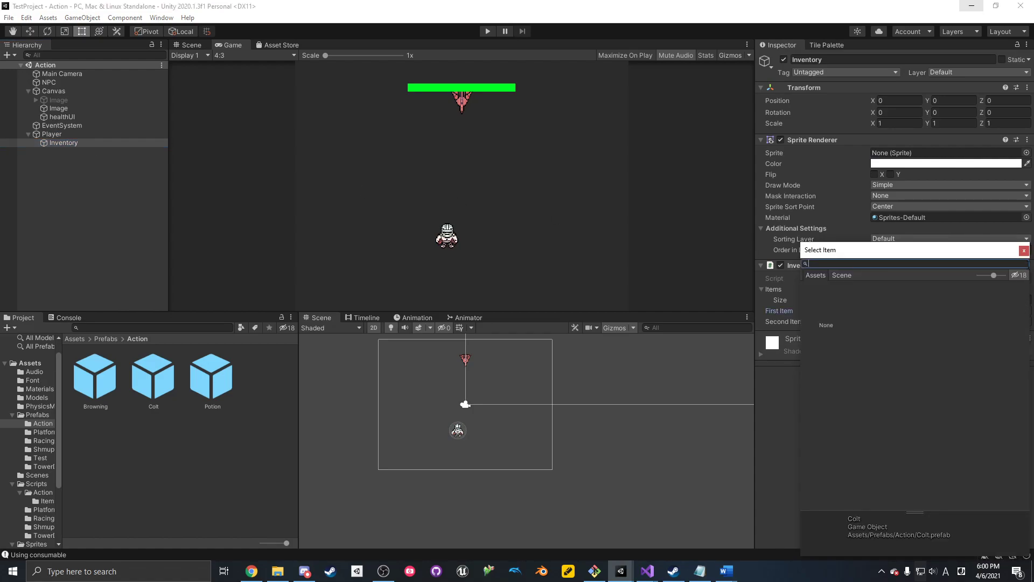
{"action": "left_click", "coordinate": [1026, 251]}
{"action": "left_click", "coordinate": [259, 400]}
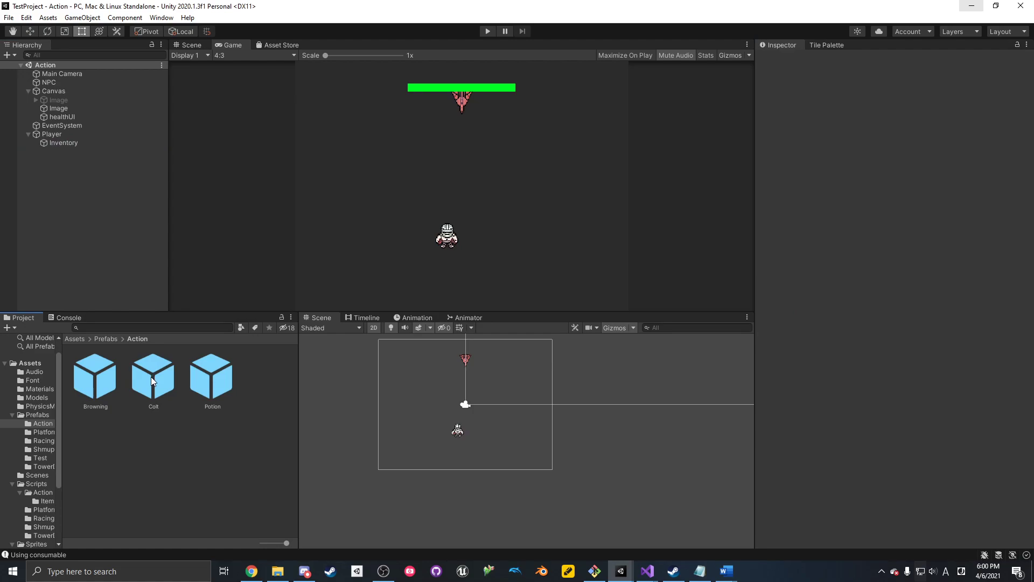
- Create an empty game object in the Action scene and name it EmptySlot
{"action": "right_click", "coordinate": [72, 216]}
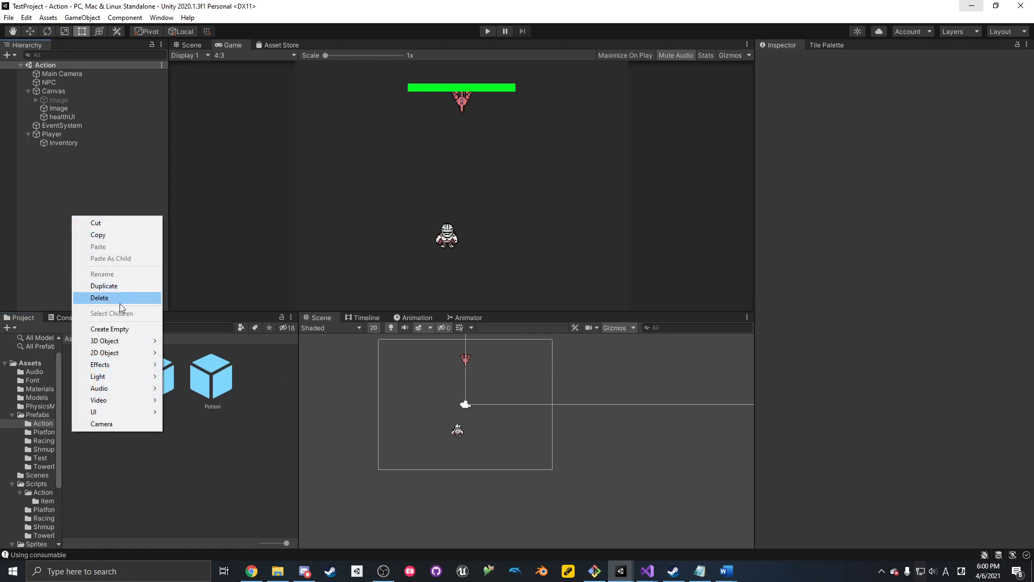
{"action": "left_click", "coordinate": [120, 328]}
{"action": "left_click", "coordinate": [72, 153]}
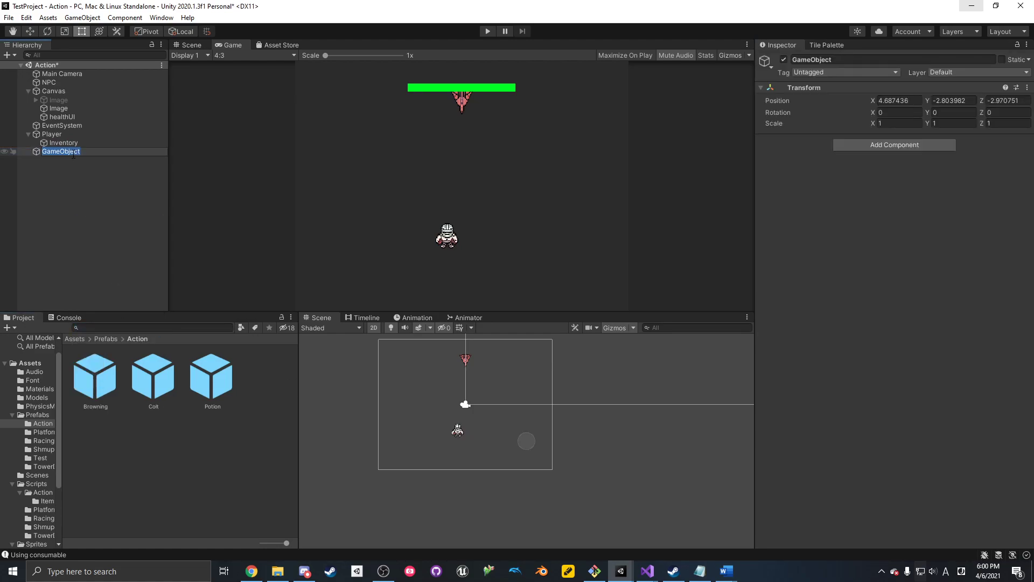
{"action": "type", "text": "EmptySlot"}
{"action": "key", "text": "Return"}
- Add the Item script component to the EmptySlot object
{"action": "left_click", "coordinate": [901, 143]}
{"action": "type", "text": "item"}
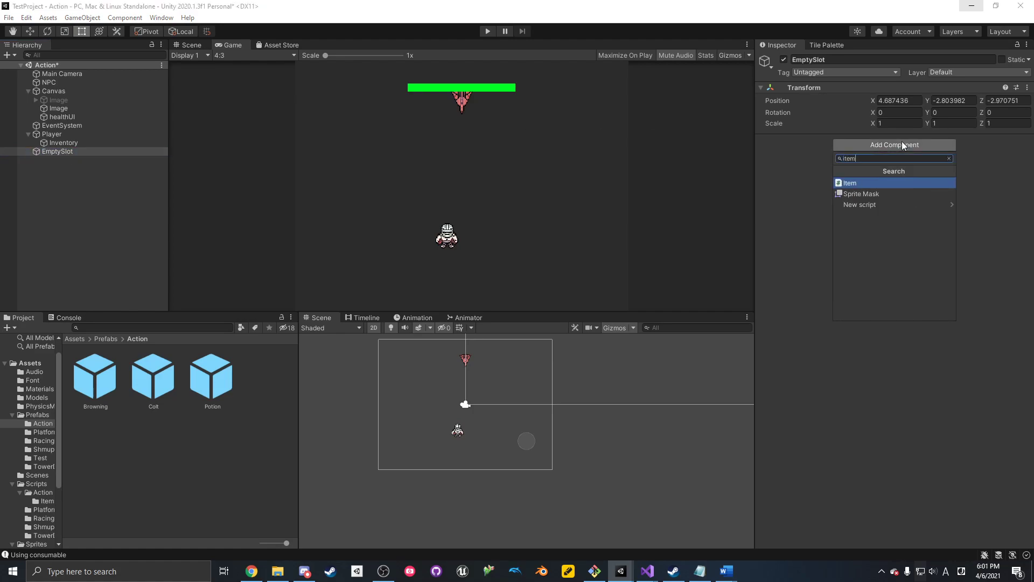
{"action": "left_click", "coordinate": [921, 184]}
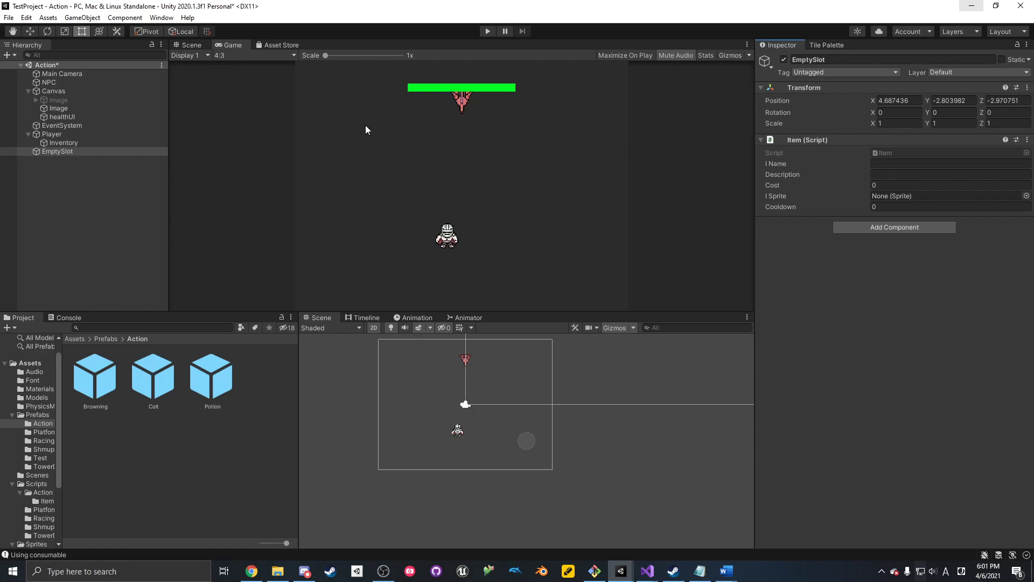
{"action": "left_click", "coordinate": [86, 151]}
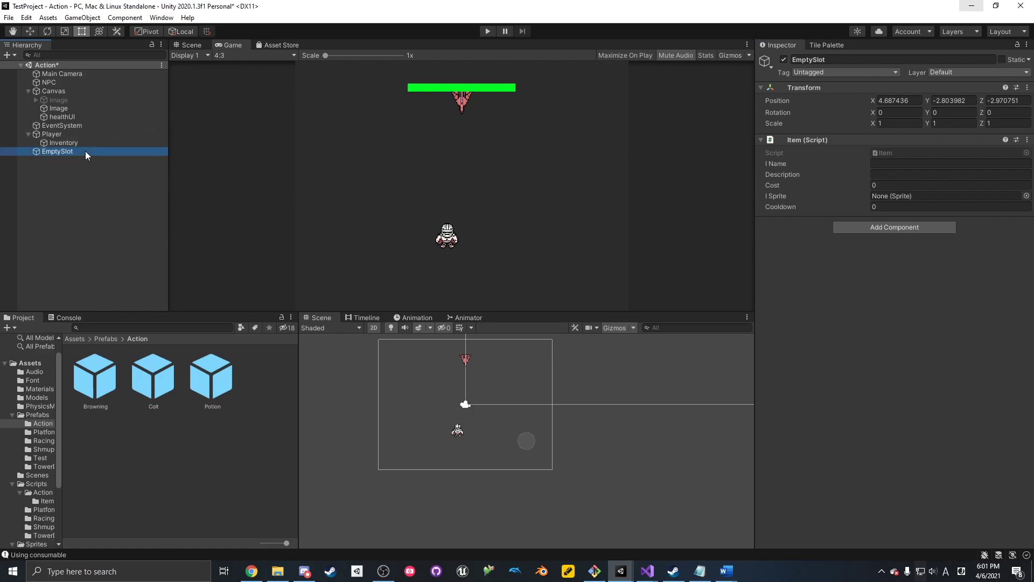
- Save EmptySlot as a prefab in Assets/Prefabs/Action and search its sprite choices for "wall" without assigning one
{"action": "left_click_drag", "start_coordinate": [86, 151], "coordinate": [277, 392]}
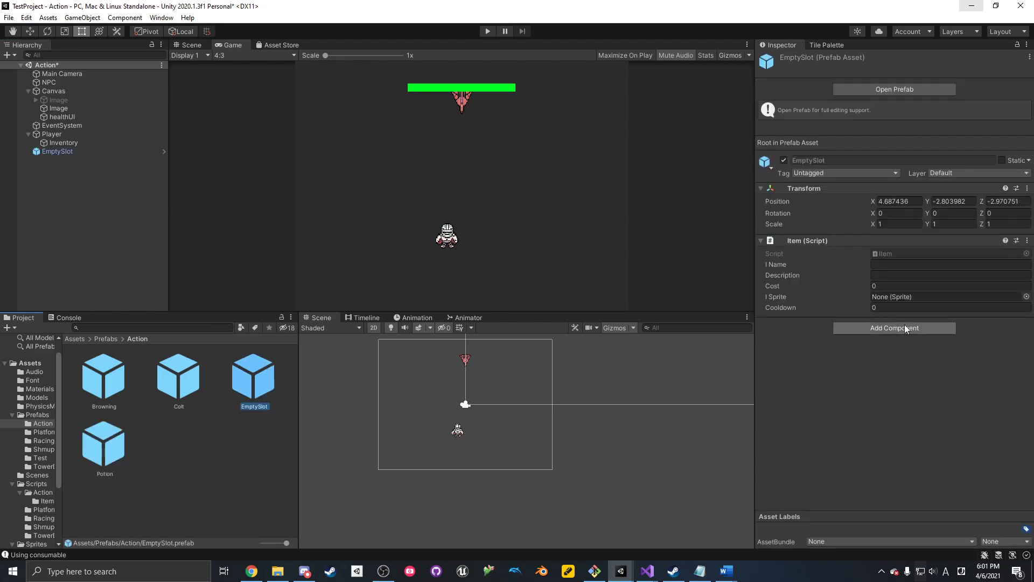
{"action": "left_click", "coordinate": [1026, 296]}
{"action": "type", "text": "wall"}
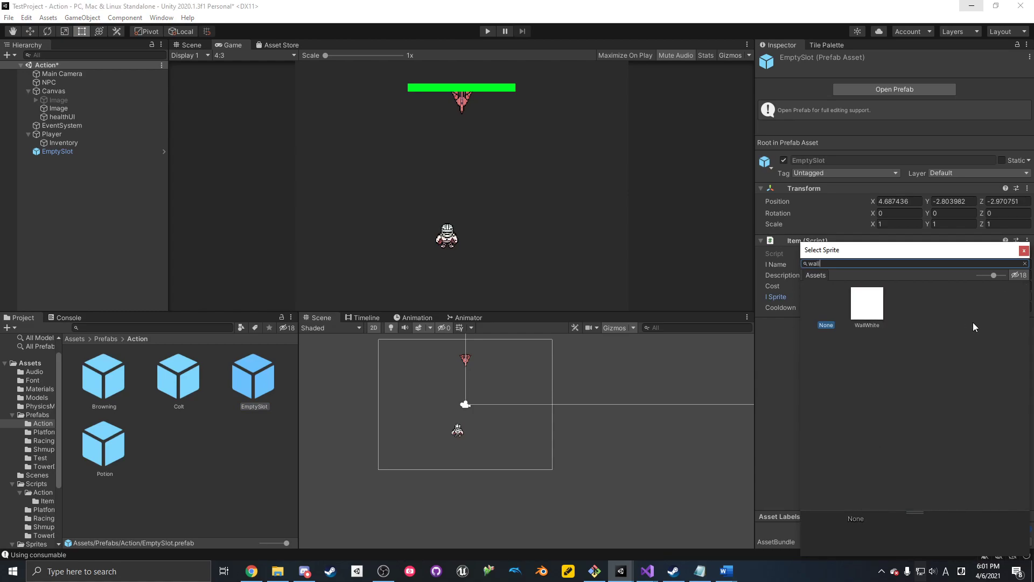
{"action": "left_click", "coordinate": [1024, 251]}
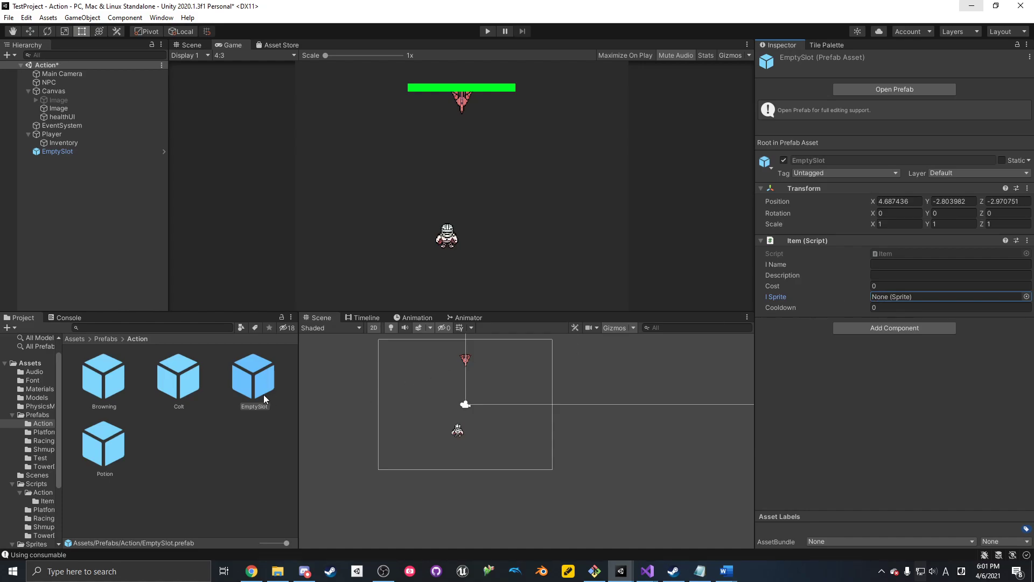
- Delete the EmptySlot object from the scene and assign the EmptySlot prefab as the Inventory's First Item
{"action": "left_click", "coordinate": [50, 149]}
{"action": "key", "text": "Delete"}
{"action": "left_click", "coordinate": [51, 143]}
{"action": "left_click_drag", "start_coordinate": [250, 373], "coordinate": [895, 311]}
- Play-test the scene by adding two potions to the inventory, equipping one and using it, and stop the game
{"action": "left_click", "coordinate": [487, 31]}
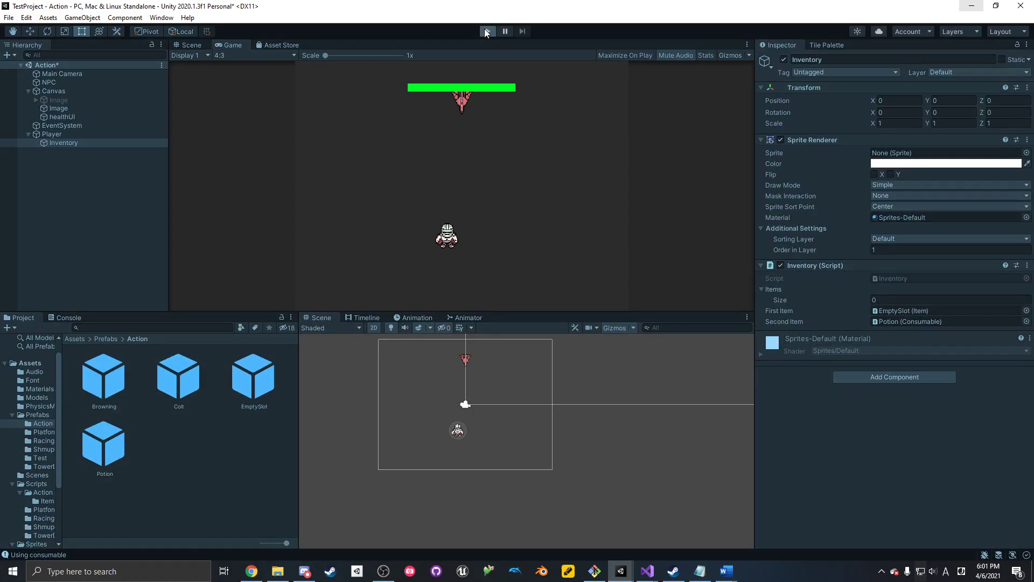
{"action": "left_click", "coordinate": [68, 317]}
{"action": "left_click", "coordinate": [25, 317]}
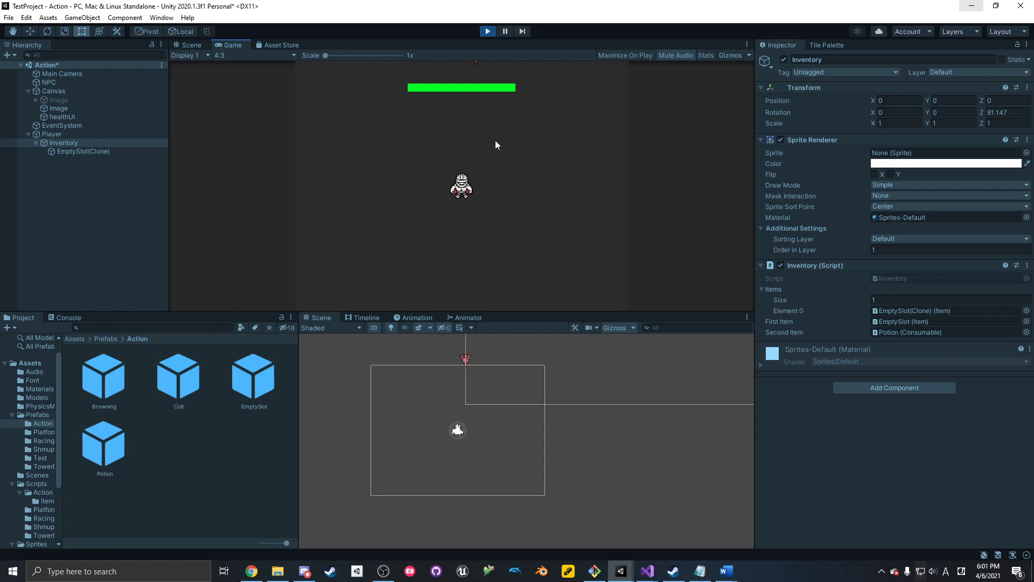
{"action": "key", "text": "space"}
{"action": "key", "text": "space"}
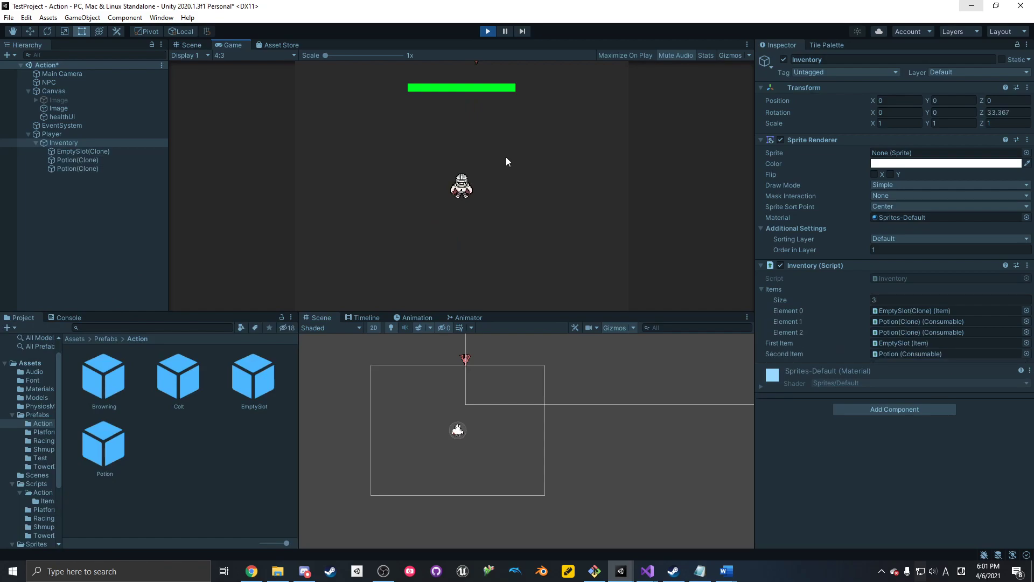
{"action": "scroll", "coordinate": [519, 160], "scroll_direction": "up", "scroll_amount": 1}
{"action": "left_click", "coordinate": [560, 137]}
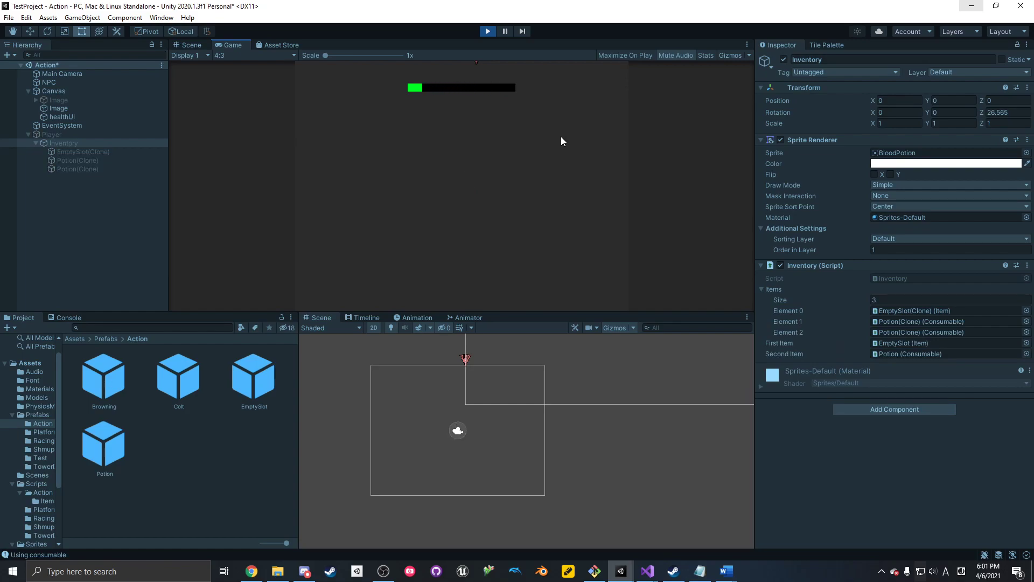
{"action": "left_click", "coordinate": [486, 31]}
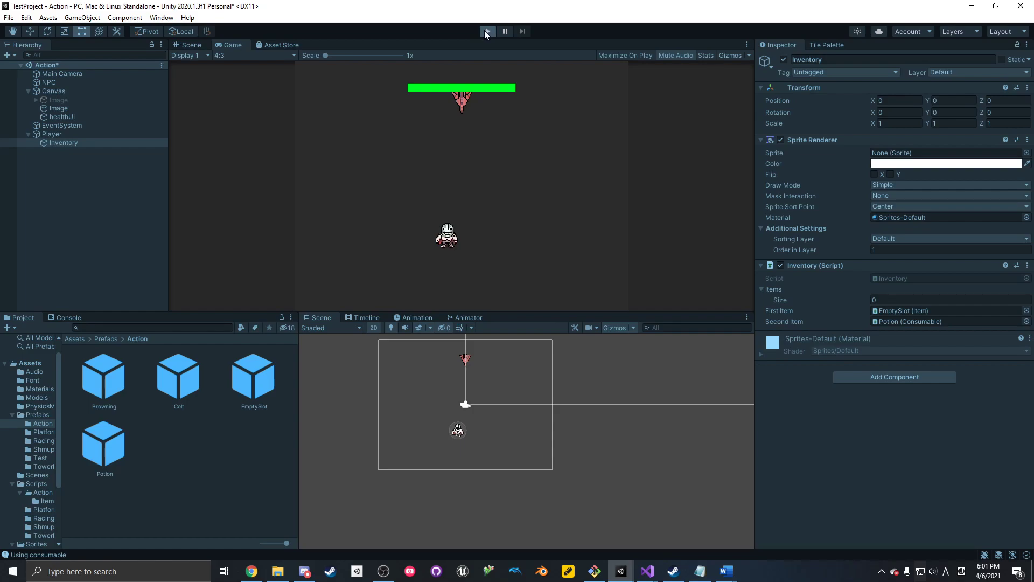
- Play-test again, using up a potion and inspecting the EmptySlot and Potion clones under Inventory, and stop the game
{"action": "left_click", "coordinate": [482, 31]}
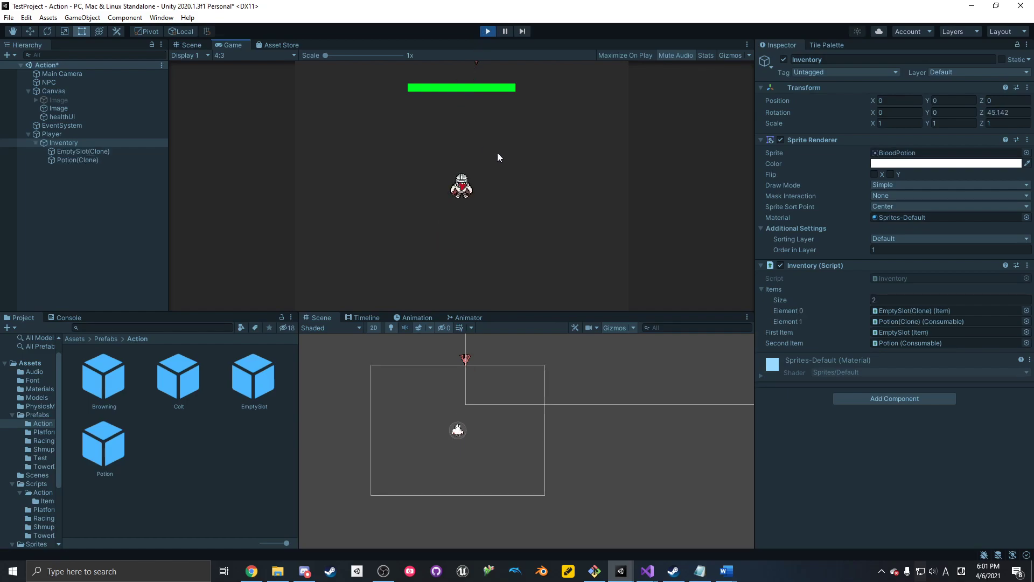
{"action": "left_click", "coordinate": [81, 160]}
{"action": "left_click", "coordinate": [616, 129]}
{"action": "left_click", "coordinate": [618, 128]}
{"action": "left_click", "coordinate": [618, 128]}
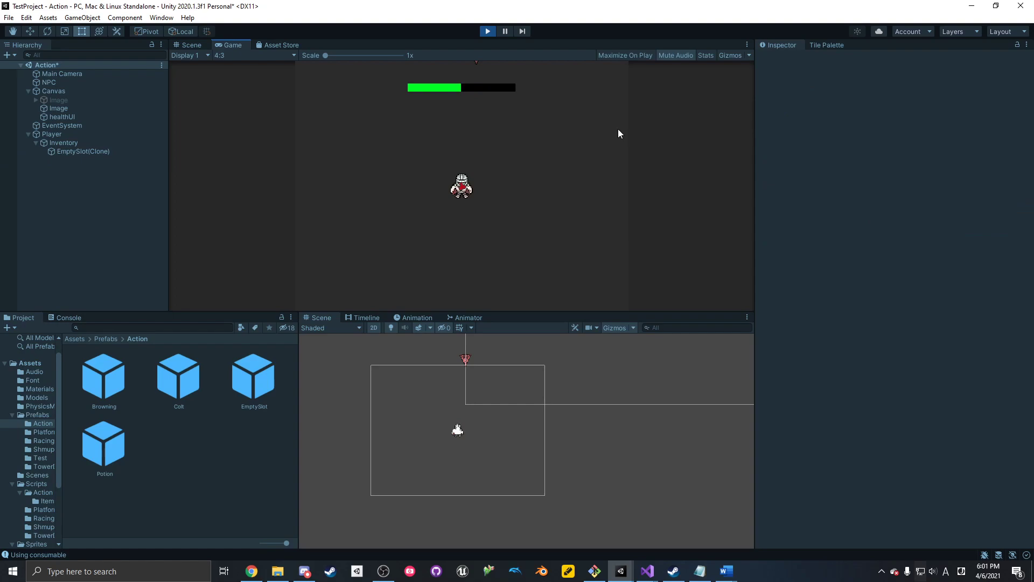
{"action": "left_click", "coordinate": [75, 150]}
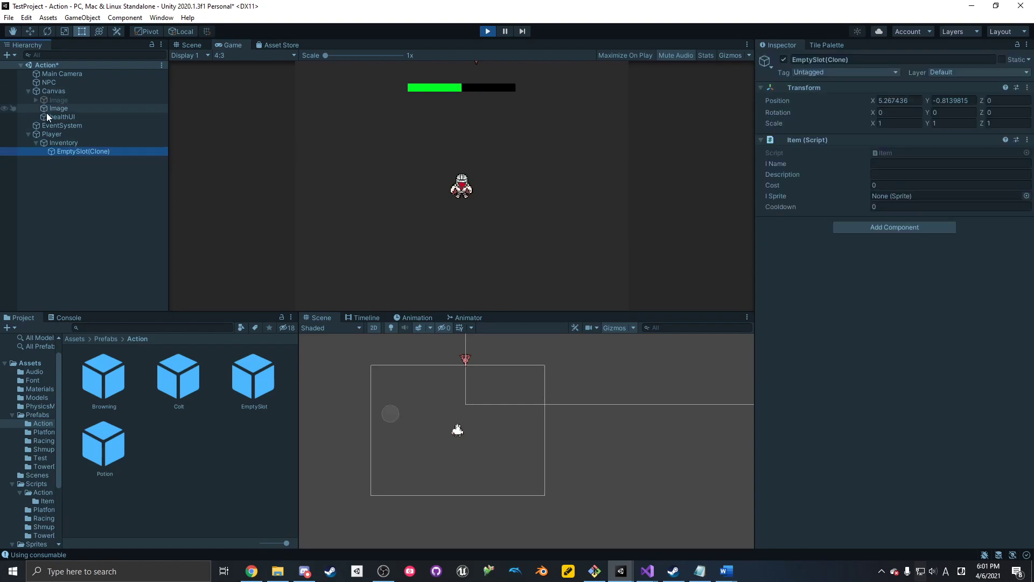
{"action": "left_click", "coordinate": [328, 137]}
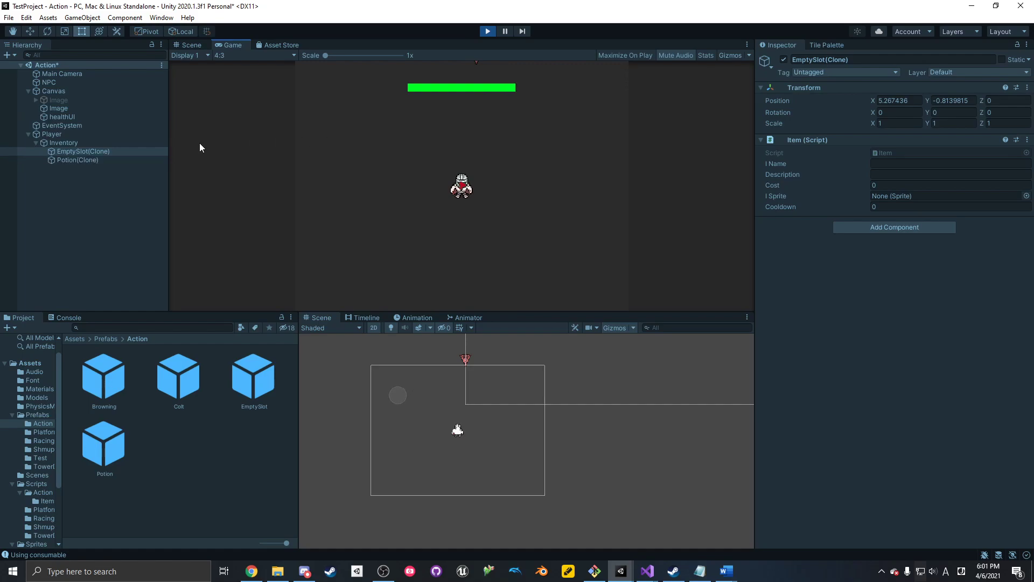
{"action": "left_click", "coordinate": [105, 160]}
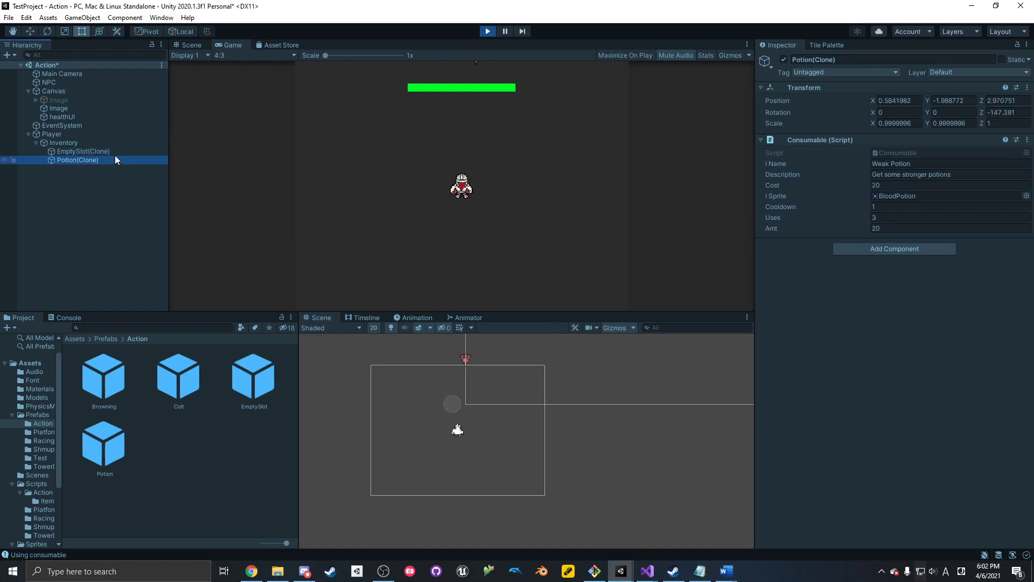
{"action": "left_click", "coordinate": [487, 30]}
- Switch to Visual Studio and review the EquipItem and EquipNextItem methods in Inventory.cs
{"action": "mouse_move", "coordinate": [647, 570]}
{"action": "left_click", "coordinate": [720, 527]}
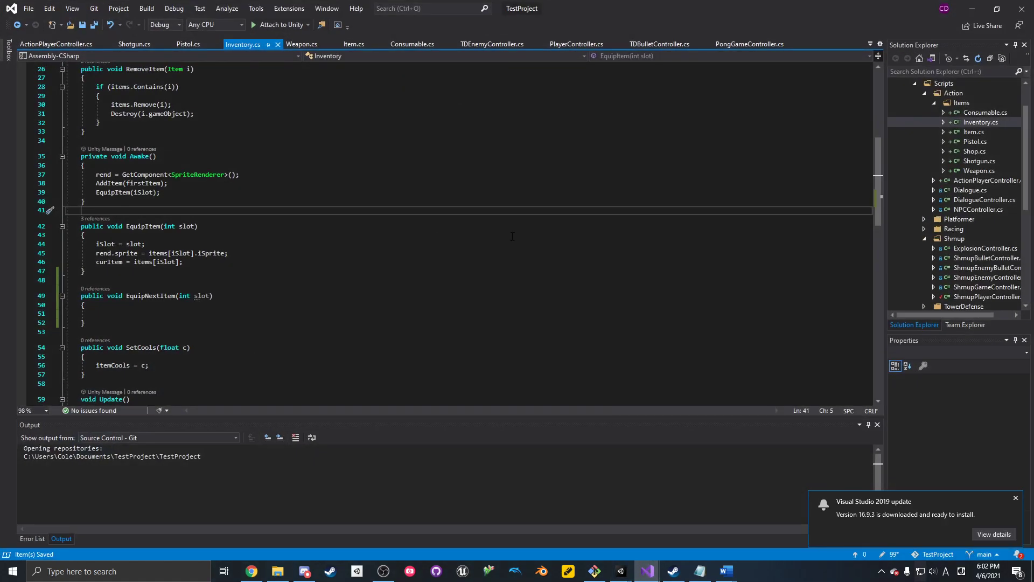
{"action": "left_click", "coordinate": [237, 297]}
{"action": "left_click", "coordinate": [215, 314]}
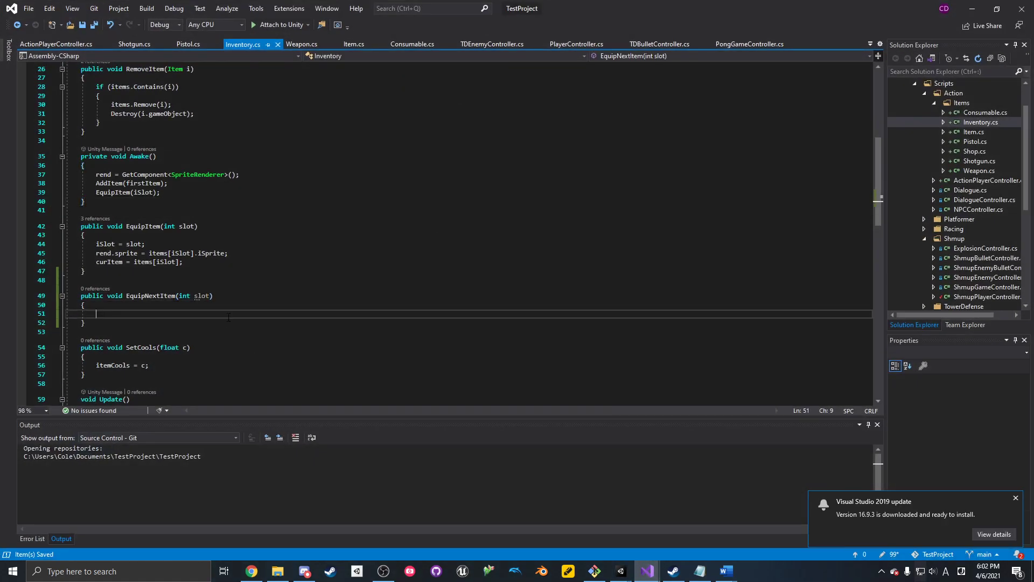
{"action": "left_click", "coordinate": [982, 123]}
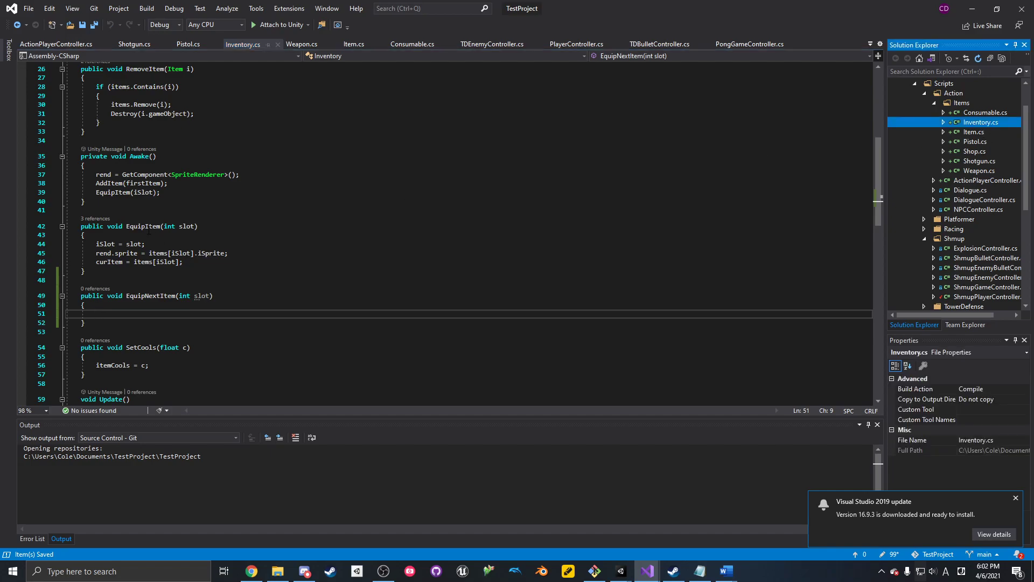
{"action": "left_click", "coordinate": [148, 227]}
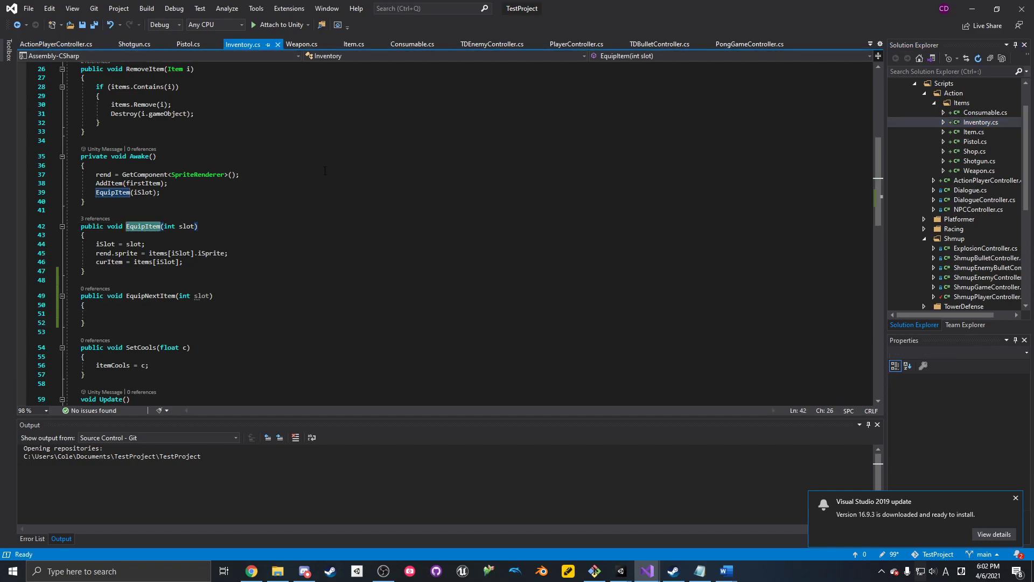
- Trace how a used-up item is removed through the Remove calls in Consumable.cs and Item.cs
{"action": "left_click", "coordinate": [986, 133]}
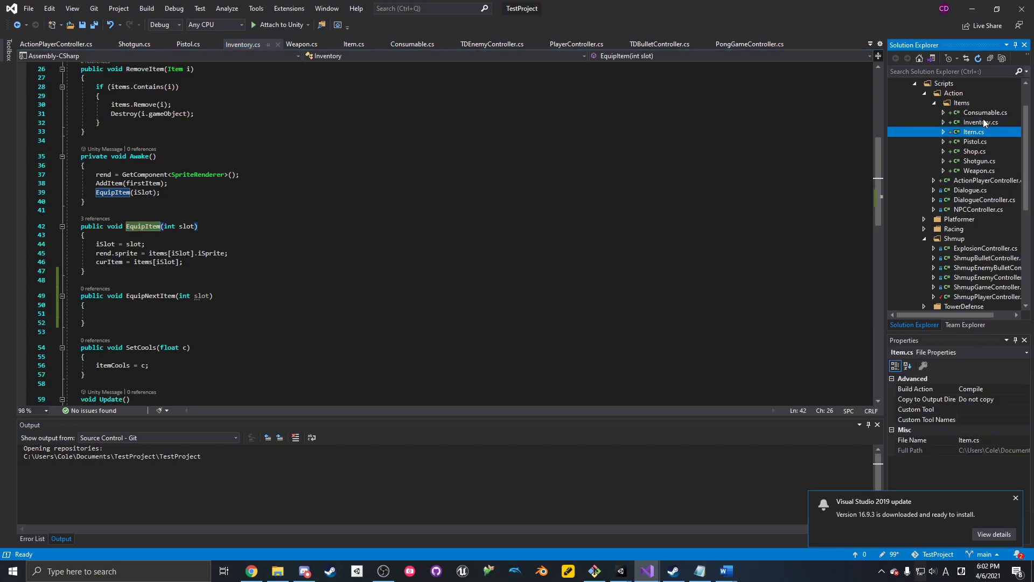
{"action": "left_click", "coordinate": [984, 113]}
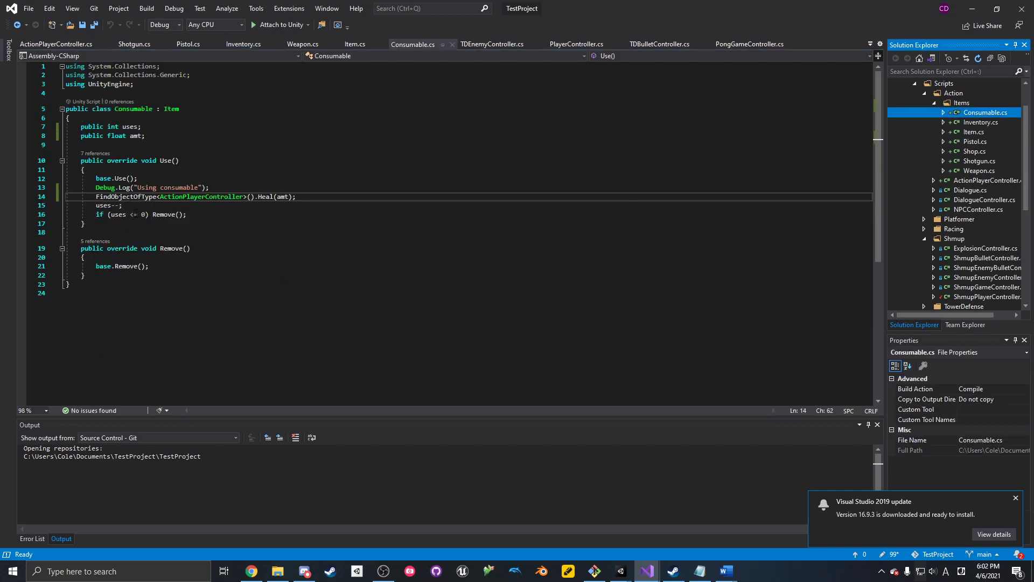
{"action": "left_click", "coordinate": [163, 215]}
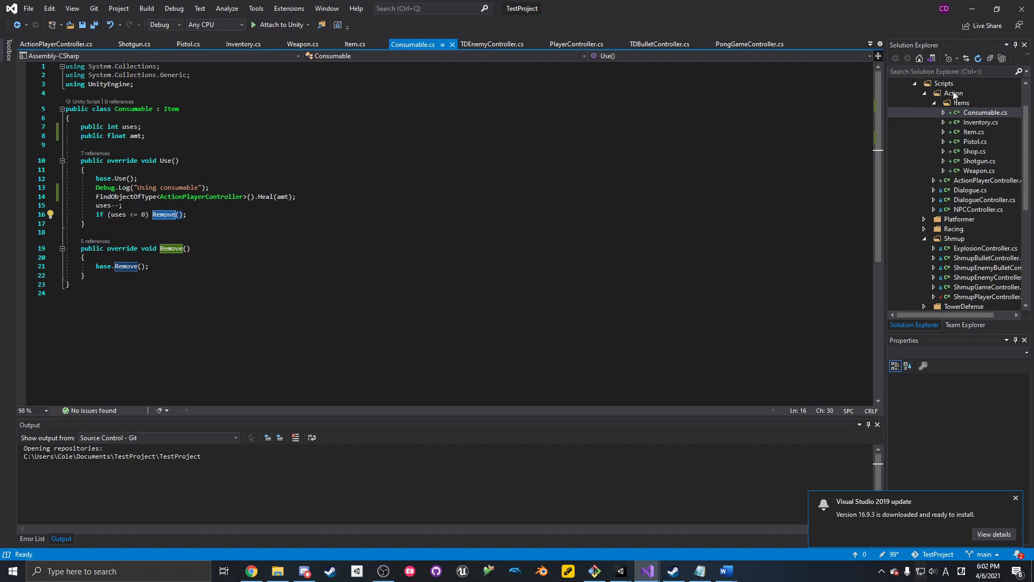
{"action": "left_click", "coordinate": [981, 122]}
{"action": "left_click", "coordinate": [984, 133]}
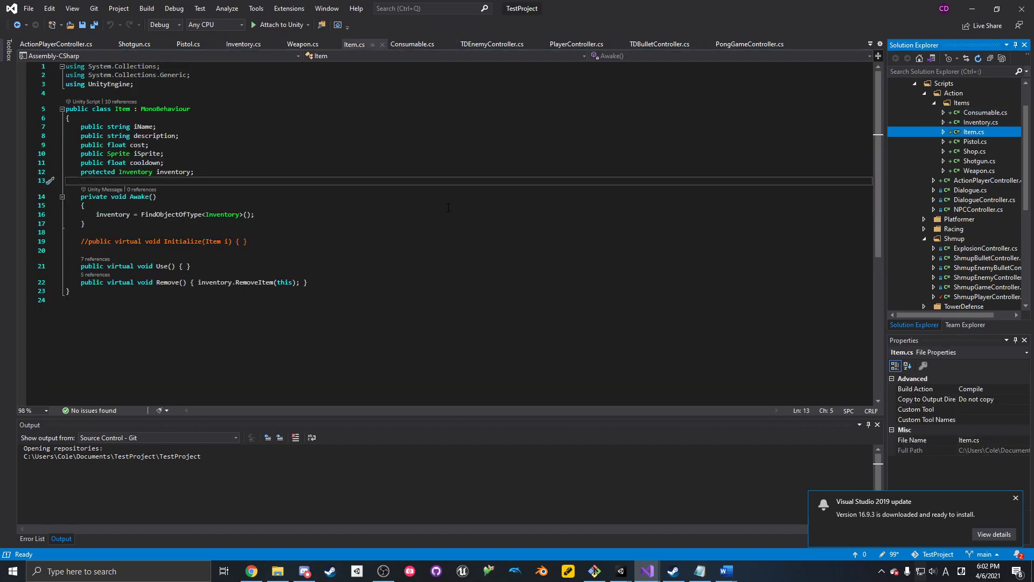
{"action": "left_click_drag", "start_coordinate": [208, 282], "coordinate": [318, 282]}
{"action": "left_click", "coordinate": [320, 281]}
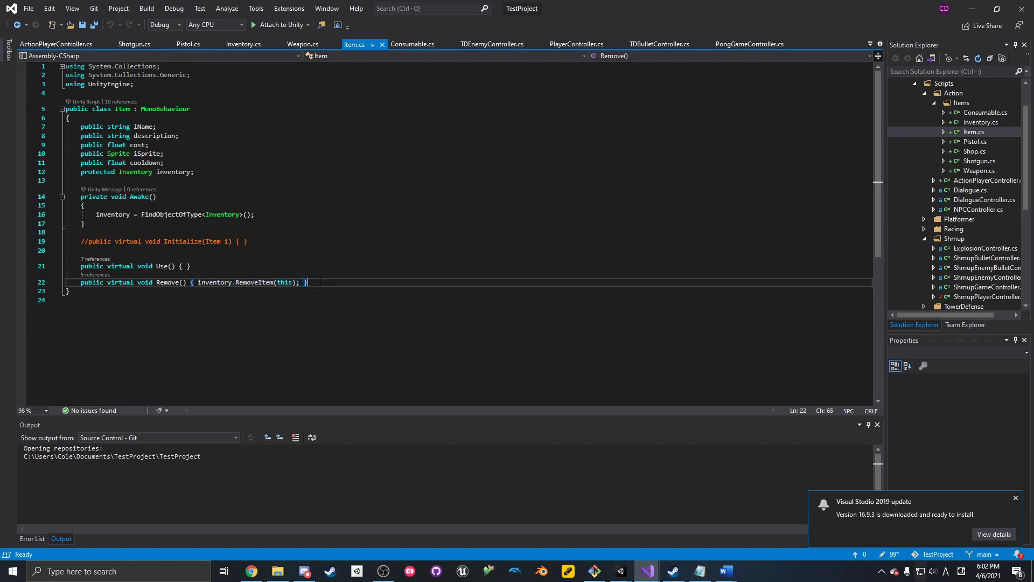
- Return to Inventory.cs and examine the remove and destroy lines in RemoveItem and the body of EquipItem
{"action": "left_click", "coordinate": [981, 142]}
{"action": "left_click", "coordinate": [981, 124]}
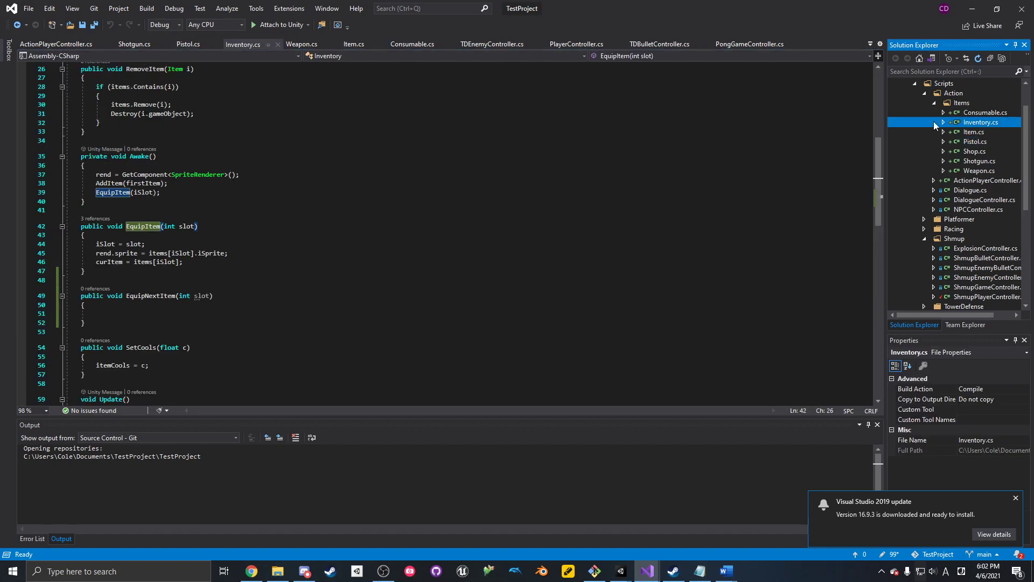
{"action": "scroll", "coordinate": [150, 196], "scroll_direction": "up", "scroll_amount": 2}
{"action": "scroll", "coordinate": [150, 196], "scroll_direction": "down", "scroll_amount": 1}
{"action": "scroll", "coordinate": [151, 196], "scroll_direction": "up", "scroll_amount": 1}
{"action": "left_click", "coordinate": [138, 168]}
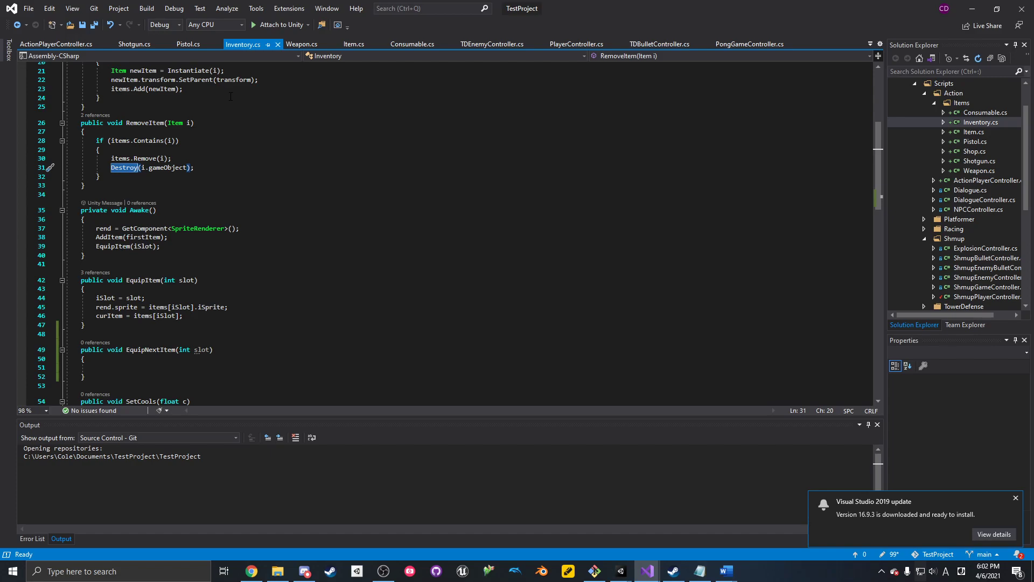
{"action": "double_click", "coordinate": [163, 168]}
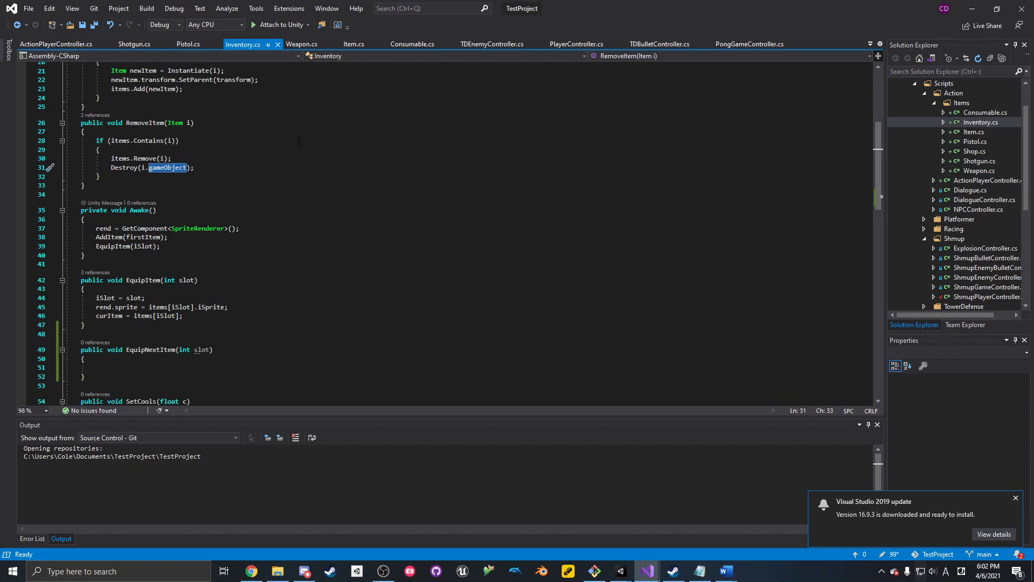
{"action": "left_click", "coordinate": [214, 169]}
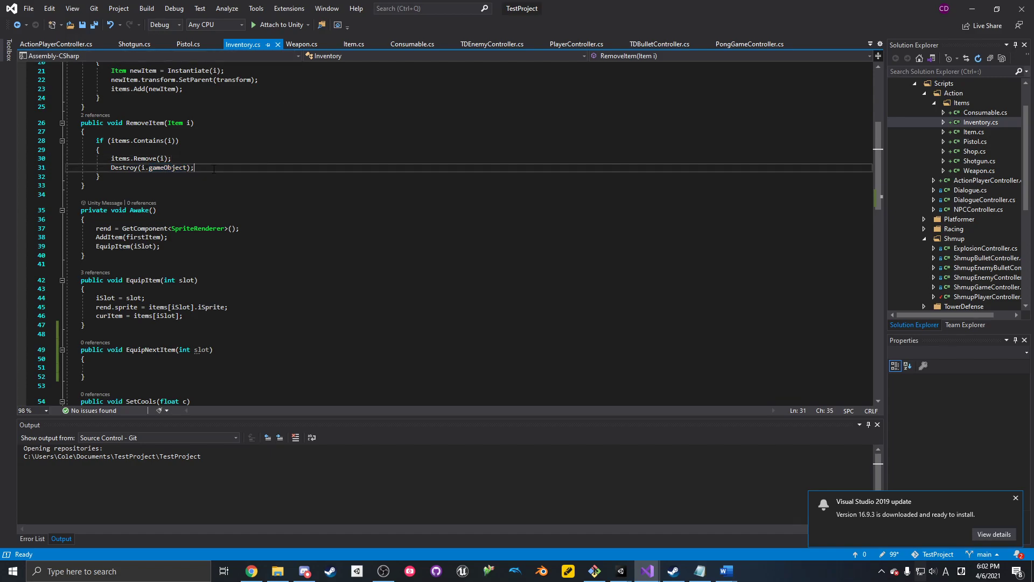
{"action": "left_click_drag", "start_coordinate": [129, 141], "coordinate": [198, 175]}
{"action": "left_click", "coordinate": [201, 169]}
{"action": "left_click_drag", "start_coordinate": [96, 297], "coordinate": [183, 317]}
{"action": "left_click", "coordinate": [184, 316]}
- Begin an EquipItem call on a new line below Destroy(i.gameObject) in the RemoveItem method
{"action": "left_click", "coordinate": [218, 167]}
{"action": "key", "text": "Return"}
{"action": "type", "text": "Equ"}
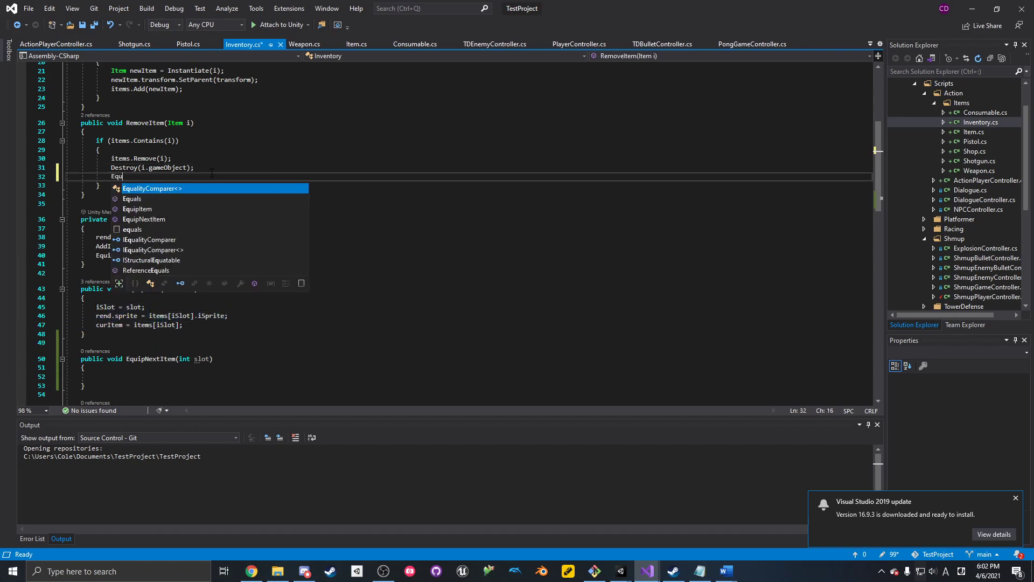
{"action": "type", "text": "ipItem(curS"}
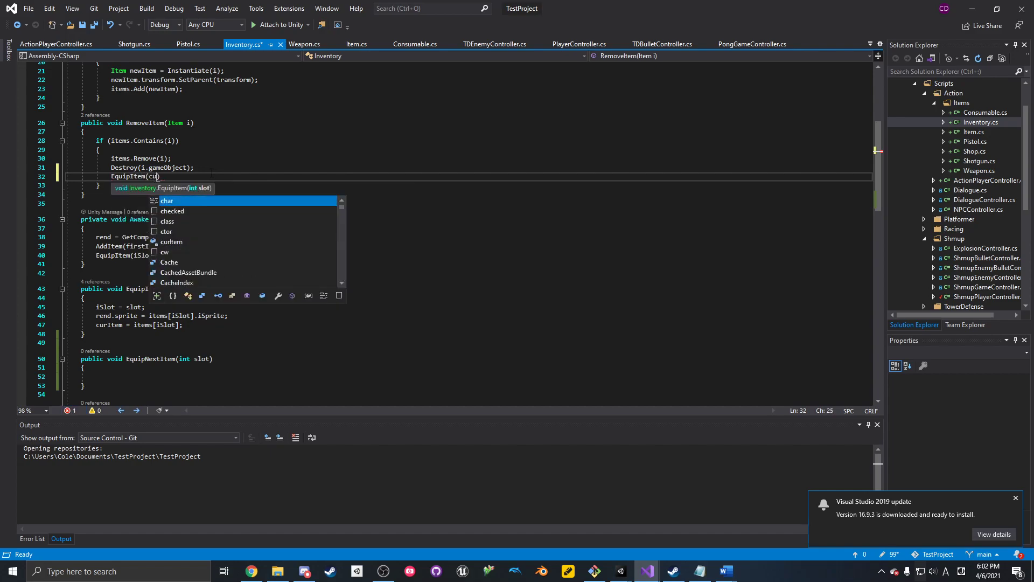
{"action": "type", "text": "lot"}
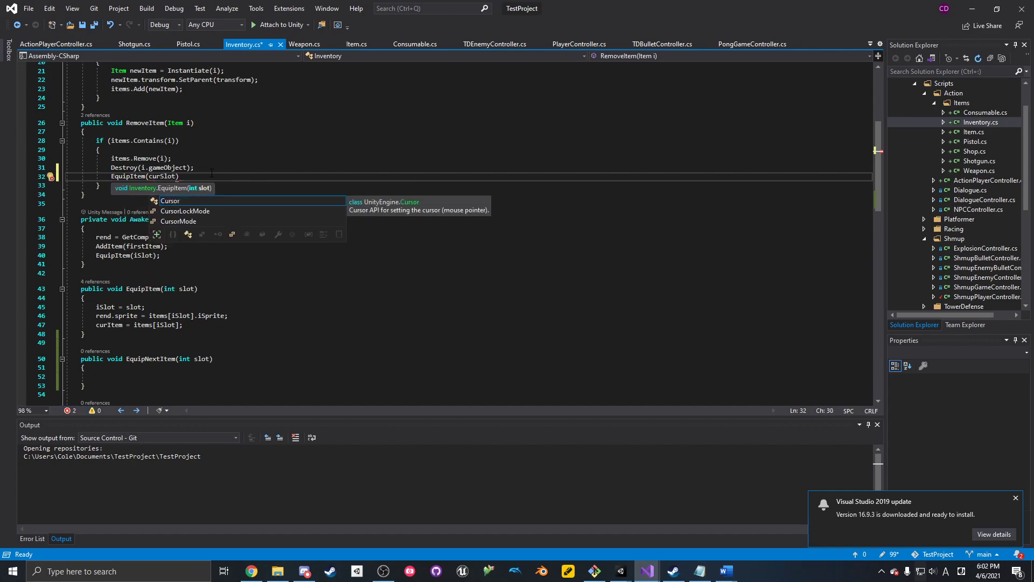
{"action": "key", "text": "BackSpace"}
{"action": "key", "text": "BackSpace"}
{"action": "key", "text": "BackSpace"}
{"action": "key", "text": "BackSpace"}
{"action": "key", "text": "BackSpace"}
{"action": "key", "text": "BackSpace"}
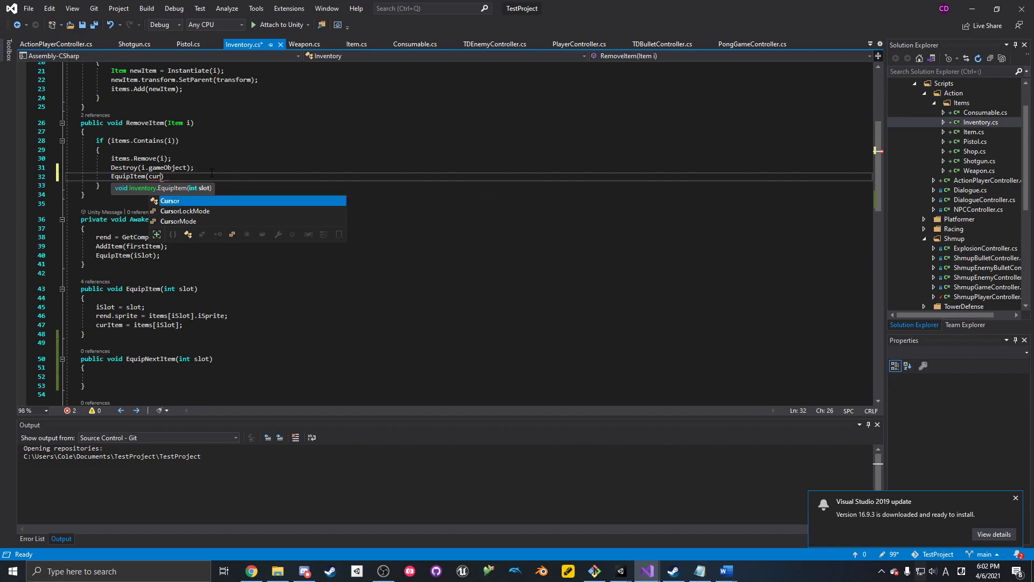
- Complete the EquipItem(iSlot) call after the Destroy line in the RemoveItem method of Inventory.cs and save the script
{"action": "type", "text": "iSlot)"}
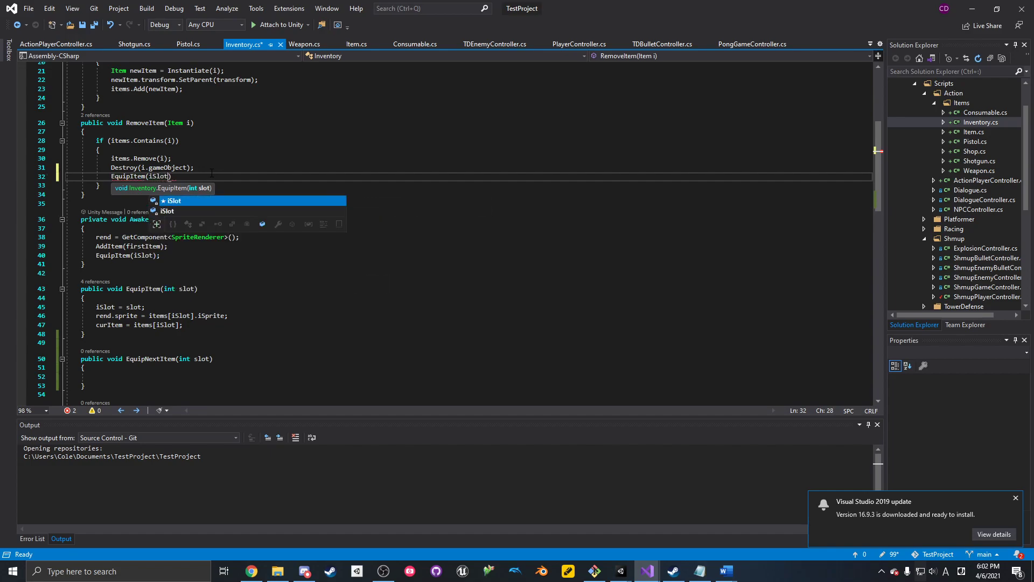
{"action": "key", "text": "ctrl+s"}
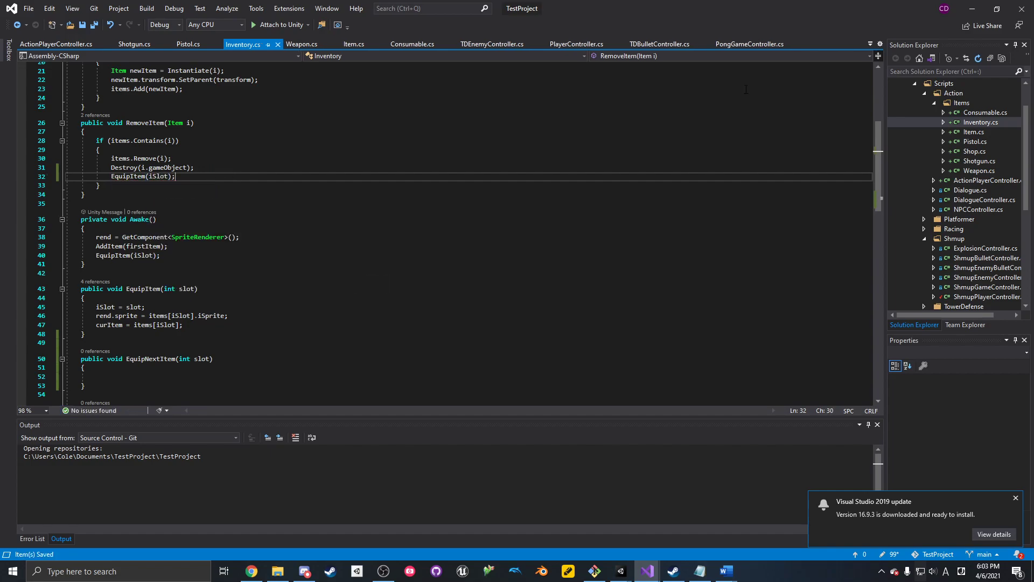
- Switch to Unity, run the scene with the Inventory object selected, add a potion to the inventory, and use it repeatedly
{"action": "left_click", "coordinate": [972, 8]}
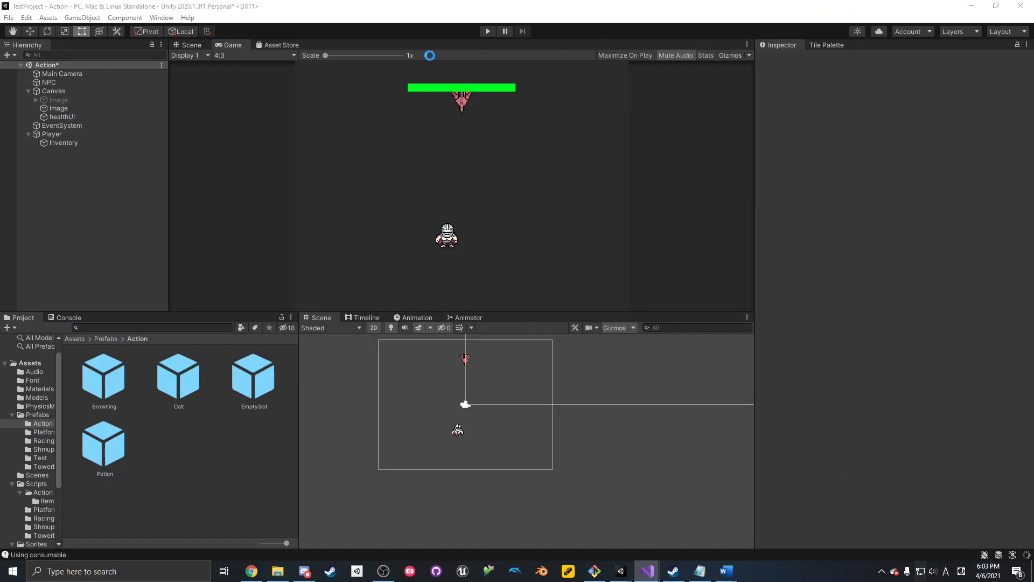
{"action": "left_click", "coordinate": [72, 143]}
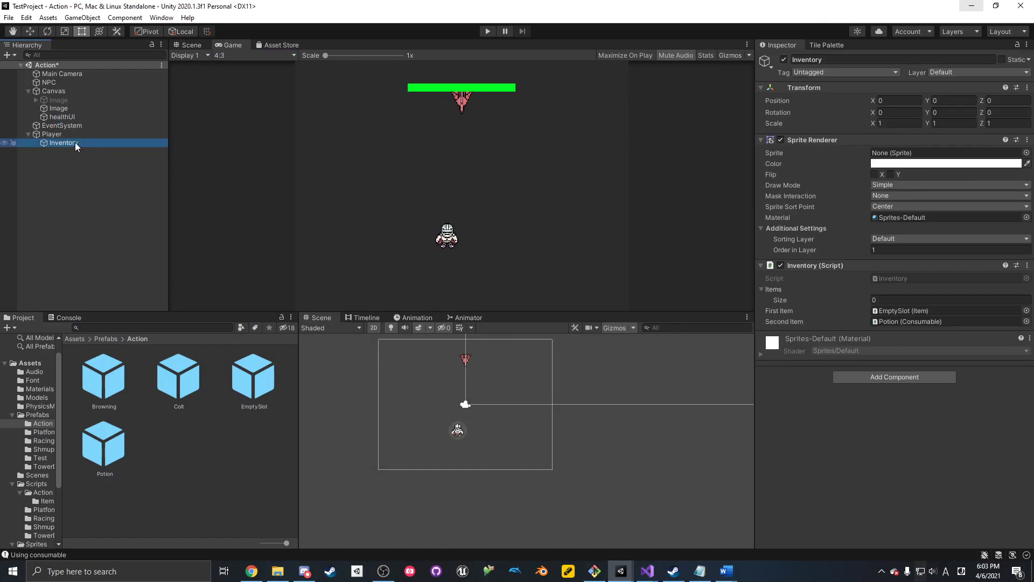
{"action": "left_click", "coordinate": [491, 31]}
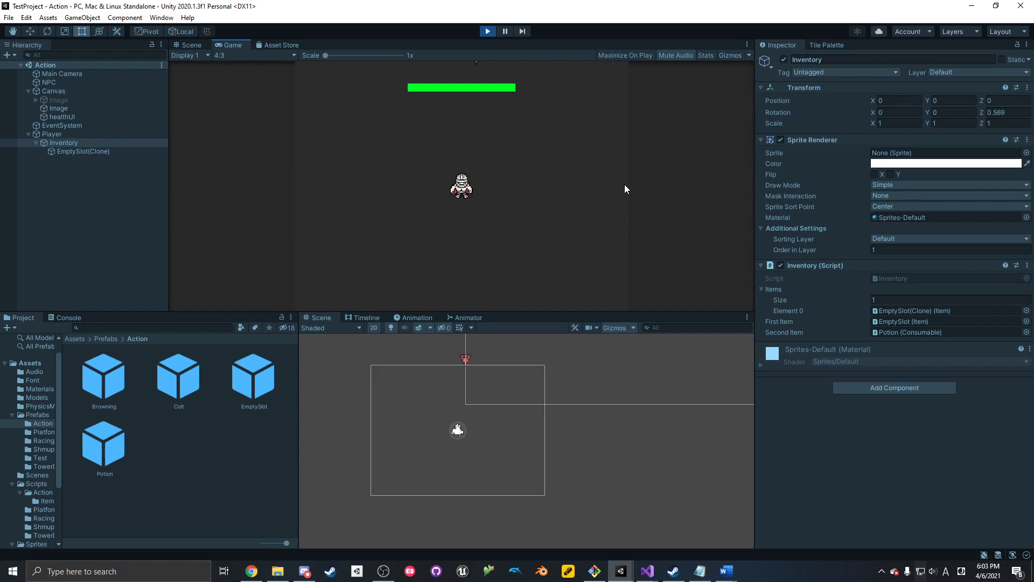
{"action": "key", "text": "space"}
{"action": "scroll", "coordinate": [603, 148], "scroll_direction": "up", "scroll_amount": 1}
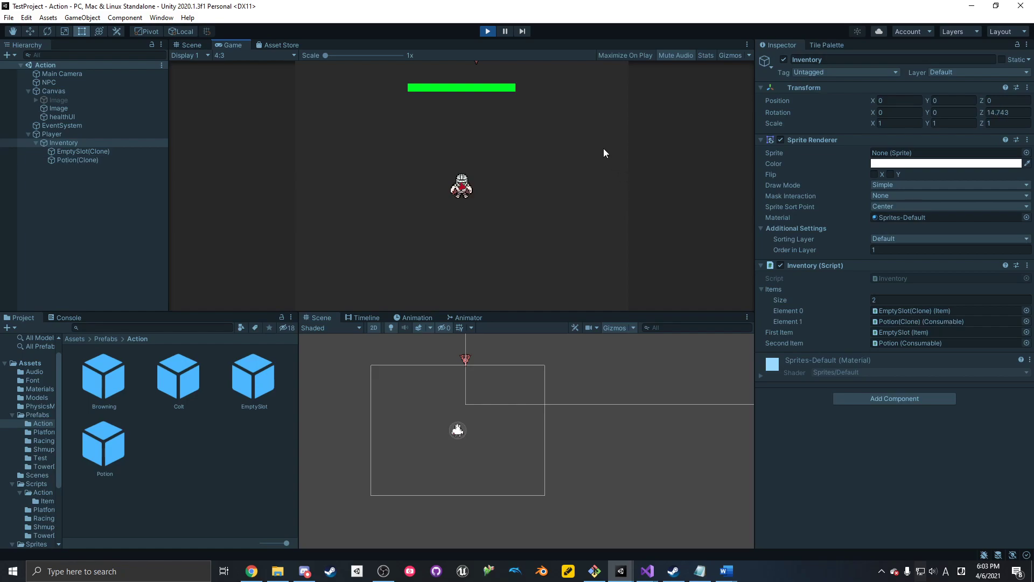
{"action": "left_click", "coordinate": [514, 130]}
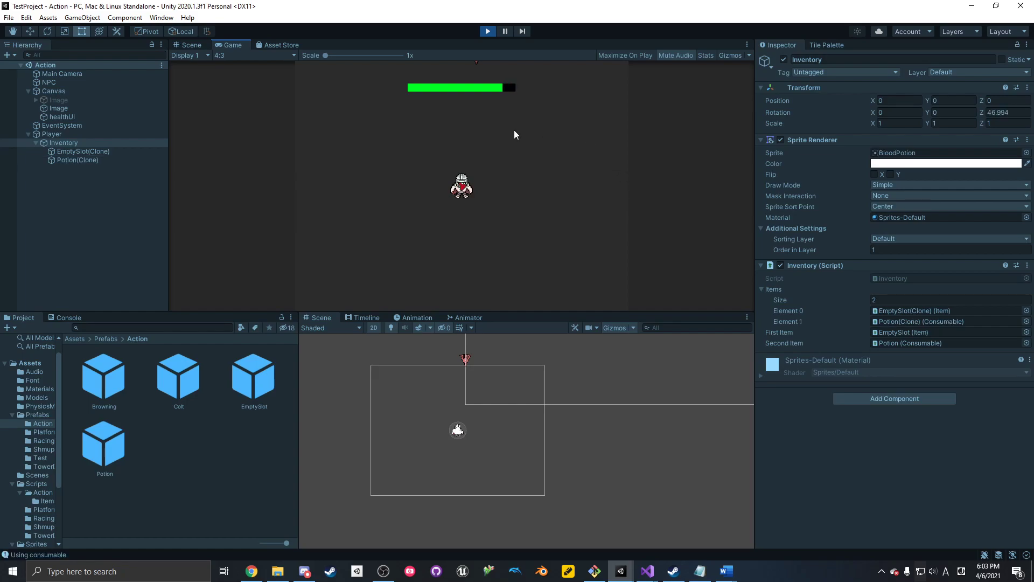
{"action": "left_click", "coordinate": [514, 130]}
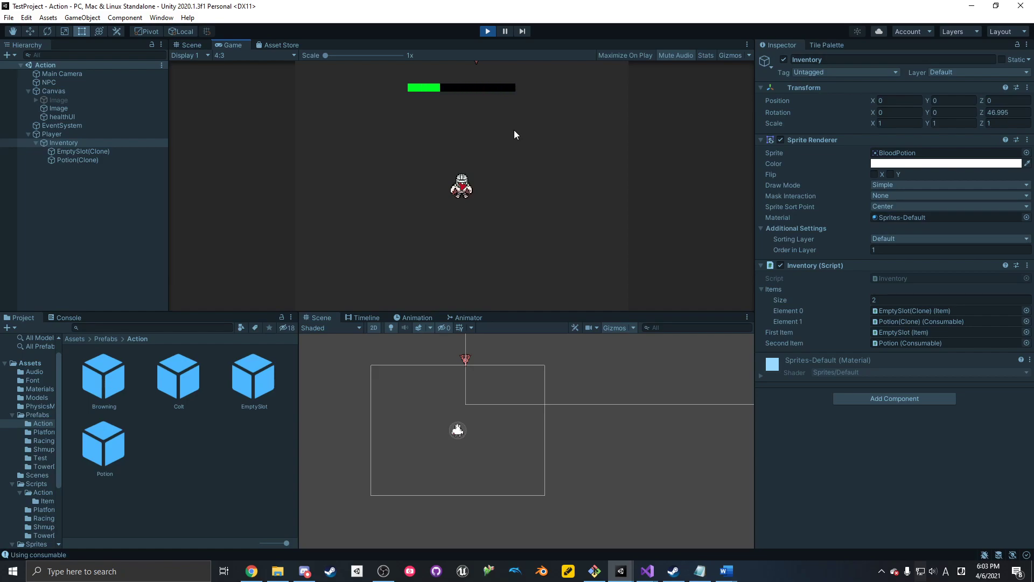
{"action": "left_click", "coordinate": [514, 130]}
{"action": "left_click", "coordinate": [514, 130]}
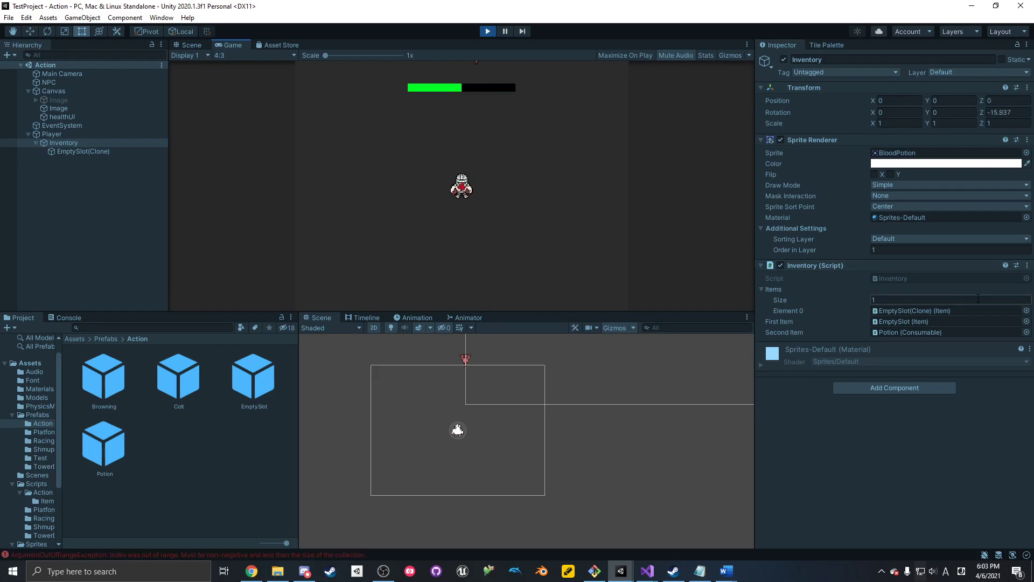
- Try cycling through the inventory slots in the running game and stop play mode
{"action": "key", "text": "Up"}
{"action": "key", "text": "Up"}
{"action": "key", "text": "Down"}
{"action": "key", "text": "Down"}
{"action": "key", "text": "Up"}
{"action": "key", "text": "Down"}
{"action": "key", "text": "Up"}
{"action": "key", "text": "Up"}
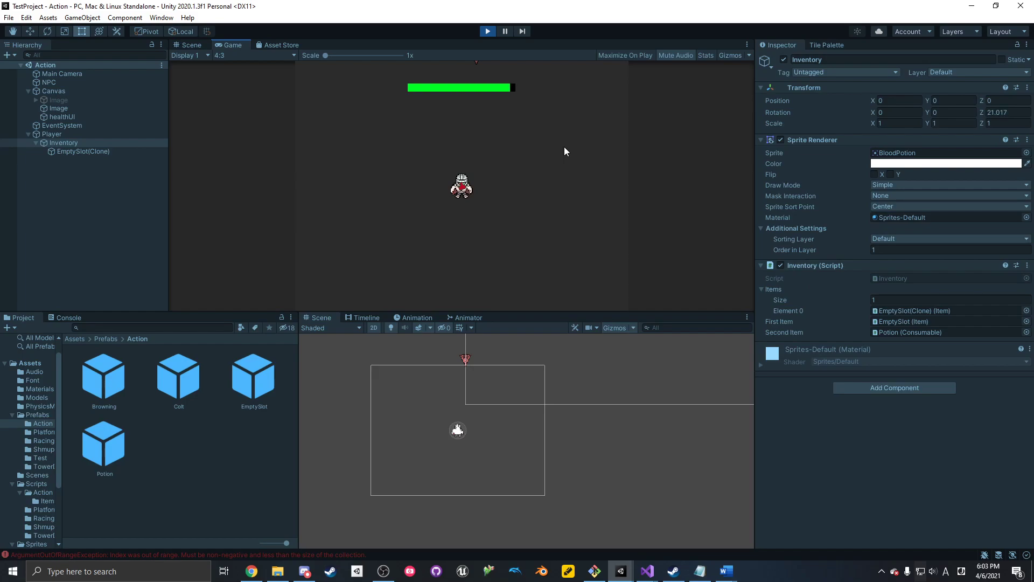
{"action": "key", "text": "Up"}
{"action": "left_click", "coordinate": [488, 31]}
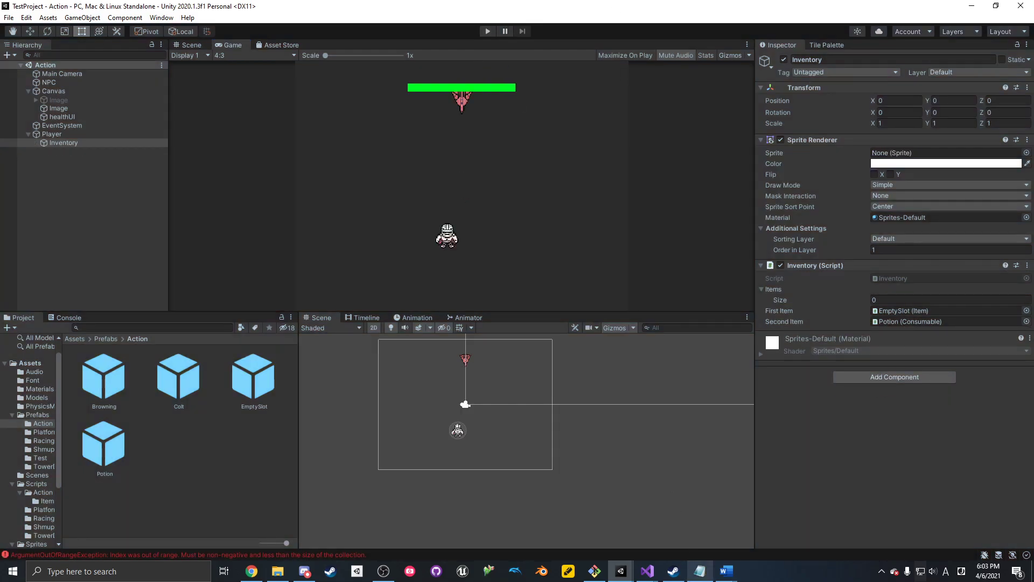
- Examine the stack trace of the ArgumentOutOfRangeException in the console
{"action": "left_click", "coordinate": [213, 554]}
{"action": "left_click", "coordinate": [103, 369]}
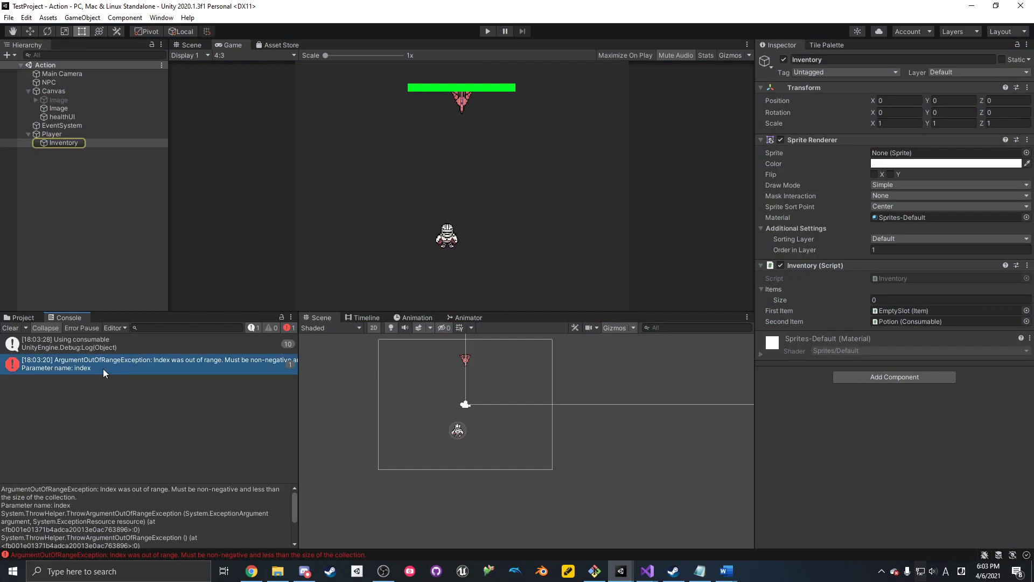
{"action": "scroll", "coordinate": [137, 506], "scroll_direction": "down", "scroll_amount": 3}
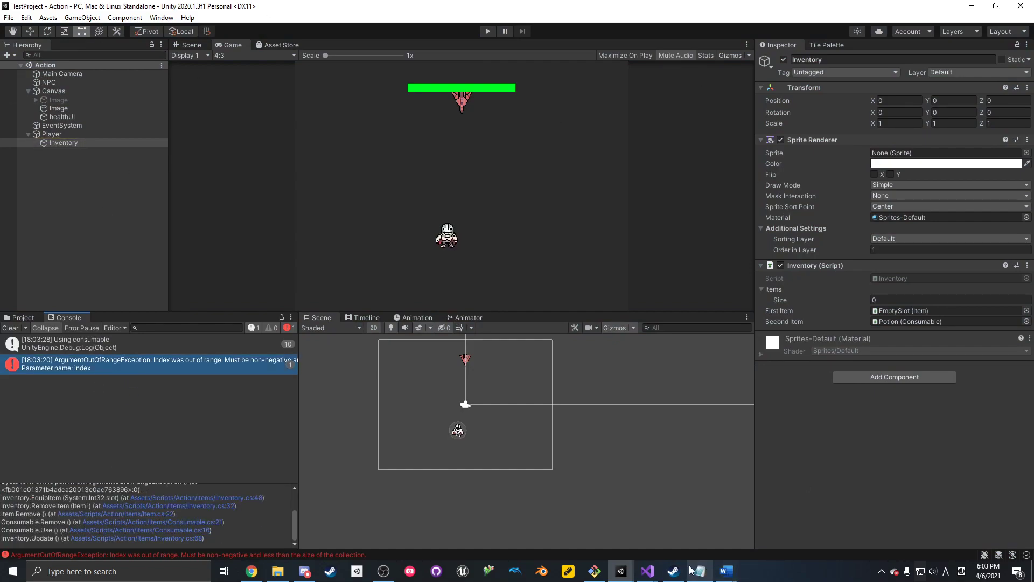
- Switch to the TestProject window of Visual Studio and examine the Use and Remove methods in Item.cs
{"action": "mouse_move", "coordinate": [655, 577]}
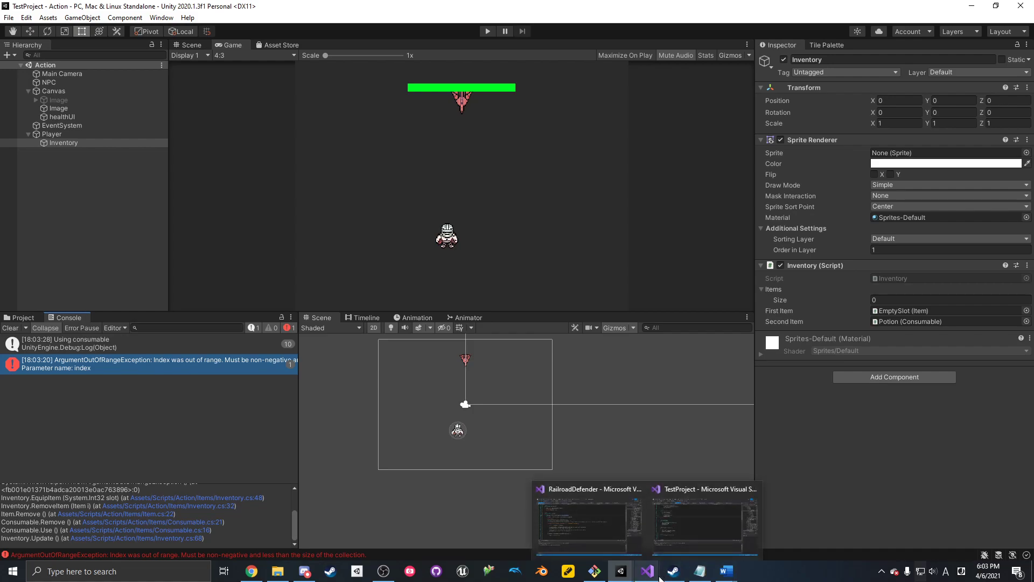
{"action": "left_click", "coordinate": [707, 515]}
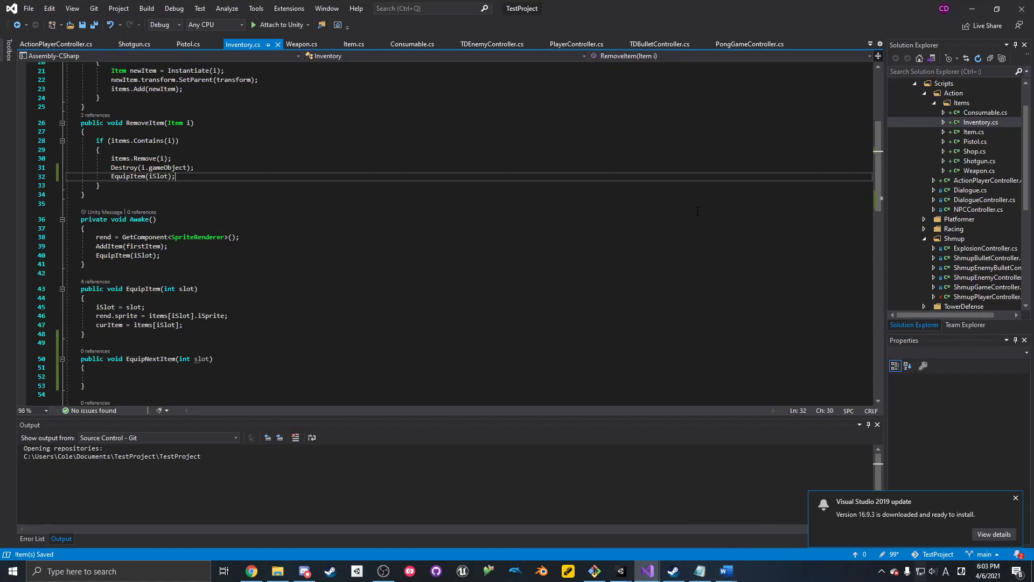
{"action": "double_click", "coordinate": [986, 133]}
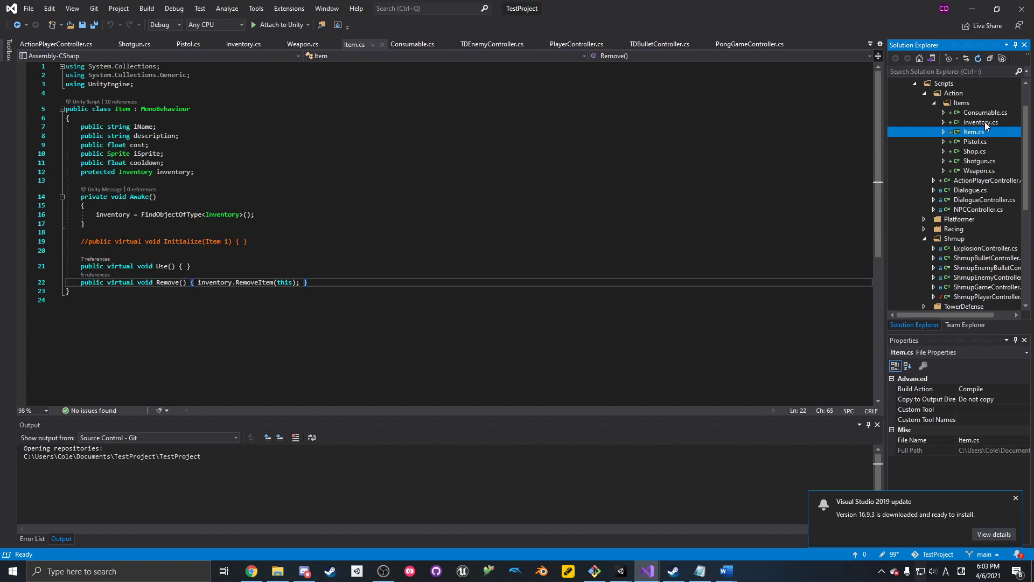
{"action": "left_click", "coordinate": [217, 266]}
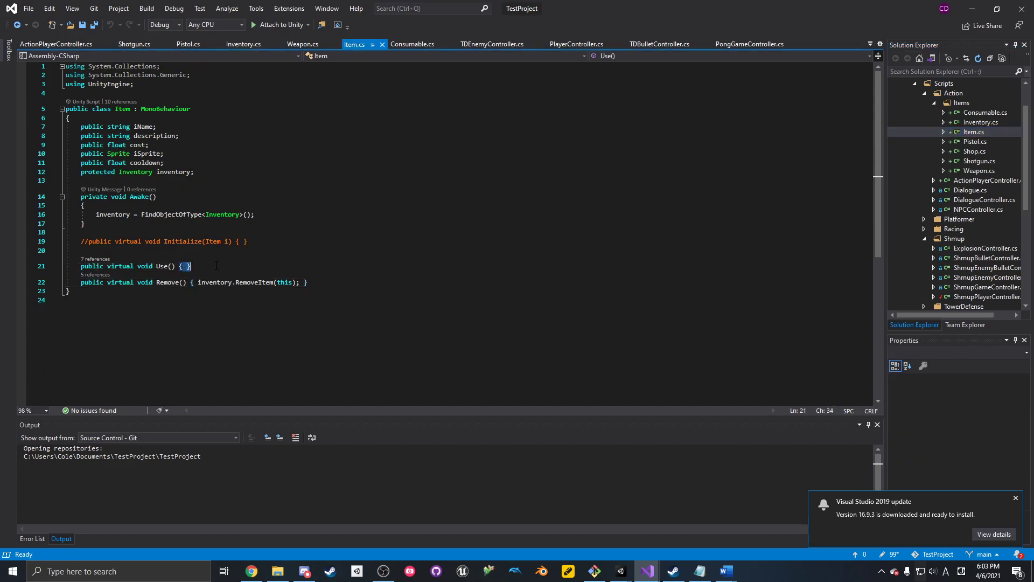
{"action": "left_click", "coordinate": [184, 263]}
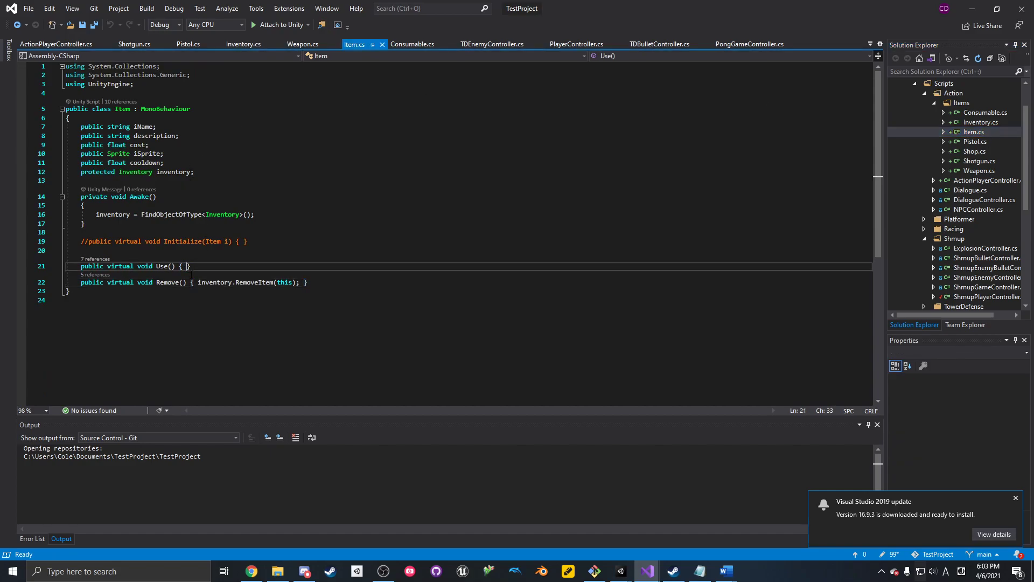
- Review the Use and Remove overrides in the Pistol, Weapon and Shotgun scripts
{"action": "left_click", "coordinate": [987, 139]}
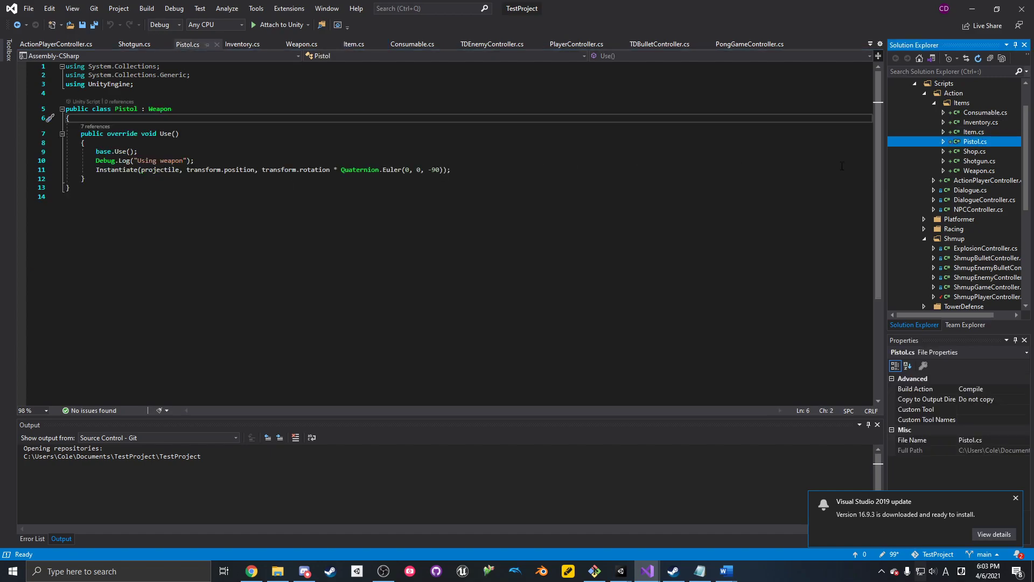
{"action": "left_click", "coordinate": [993, 169]}
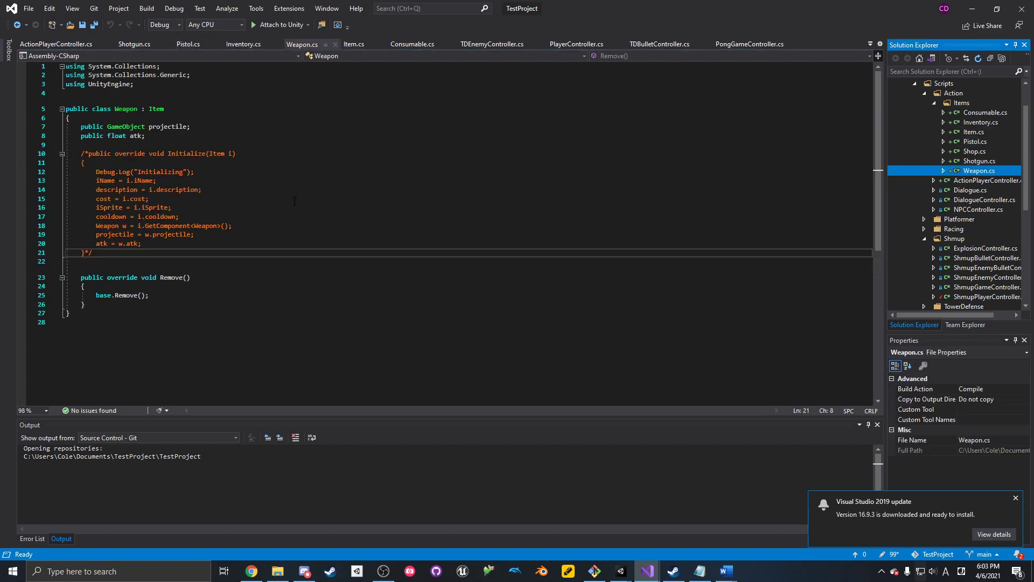
{"action": "left_click_drag", "start_coordinate": [201, 295], "coordinate": [238, 230]}
{"action": "left_click", "coordinate": [229, 243]}
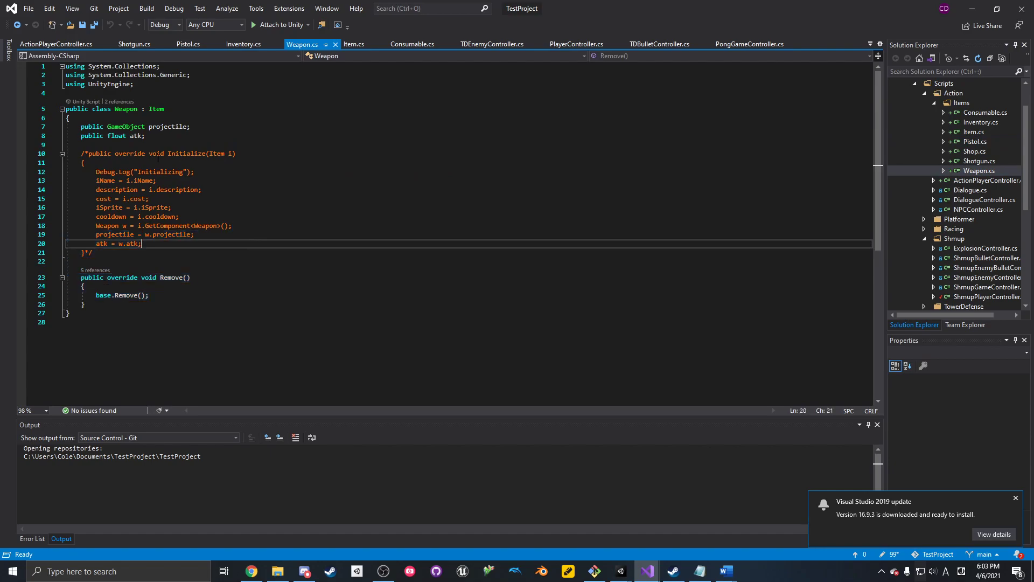
{"action": "left_click", "coordinate": [984, 162]}
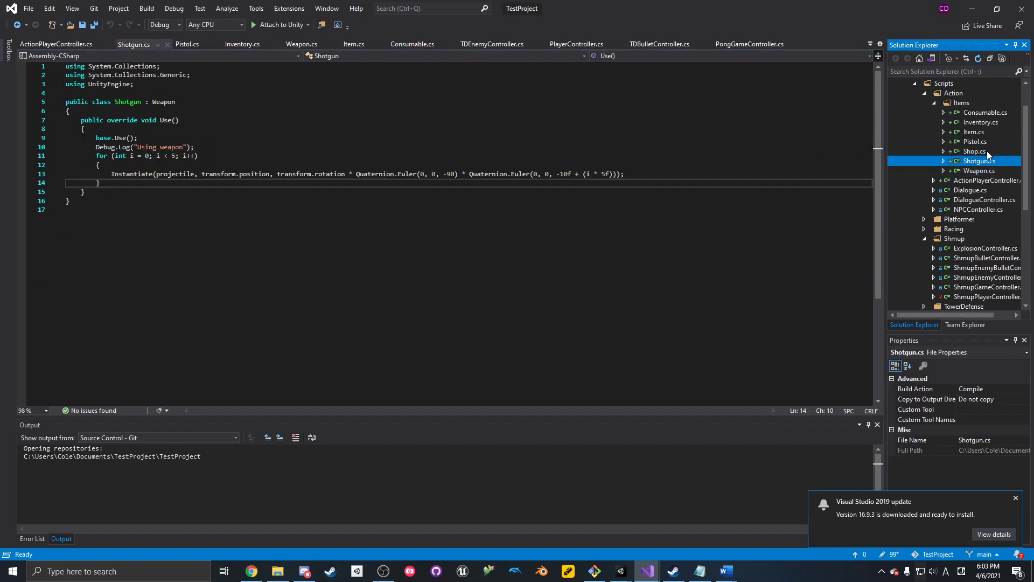
- Examine the Use override in Pistol.cs, in particular its base.Use() call
{"action": "left_click", "coordinate": [987, 141]}
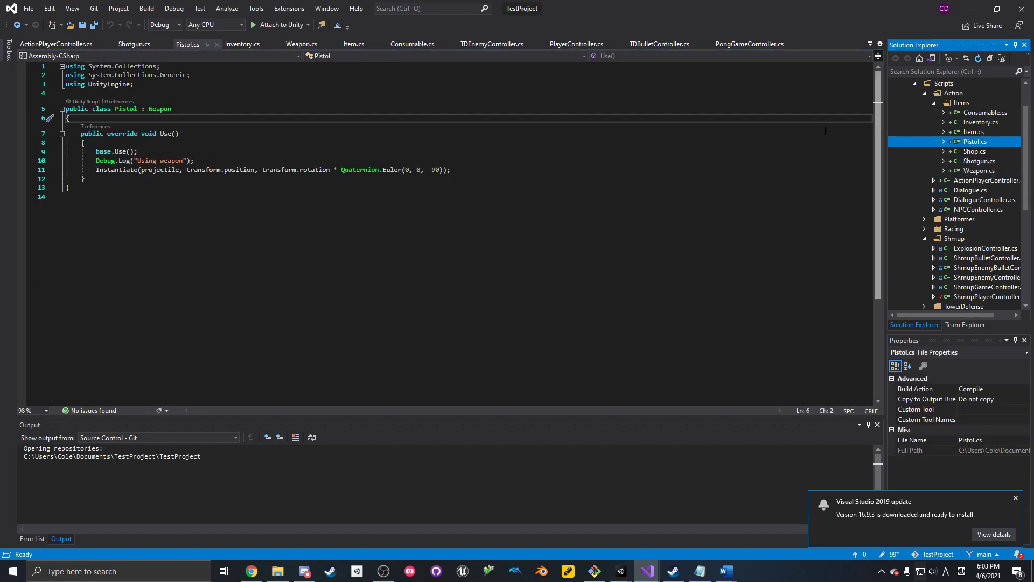
{"action": "left_click", "coordinate": [203, 185]}
{"action": "left_click", "coordinate": [198, 180]}
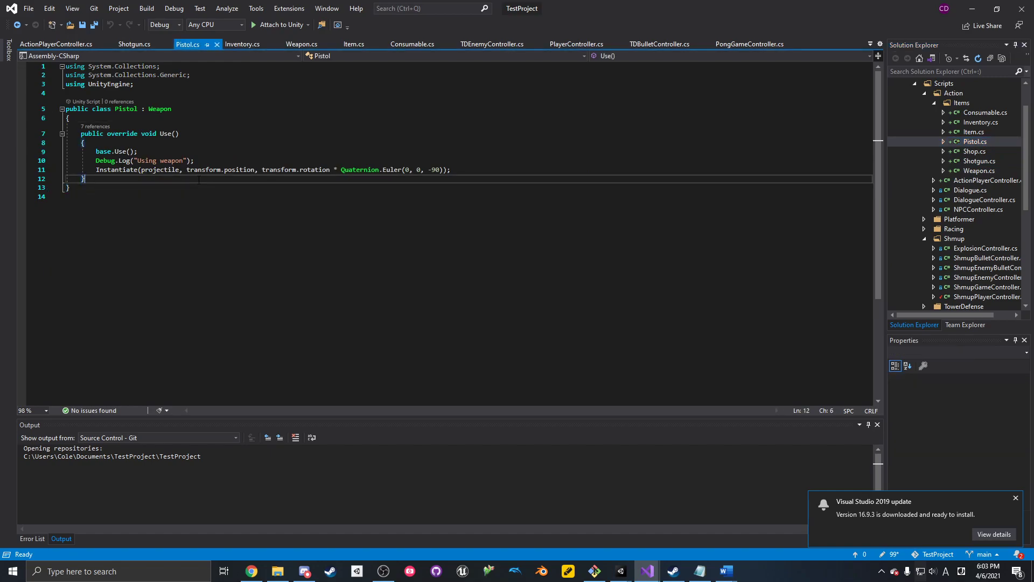
{"action": "left_click_drag", "start_coordinate": [148, 119], "coordinate": [211, 151]}
{"action": "left_click", "coordinate": [212, 150]}
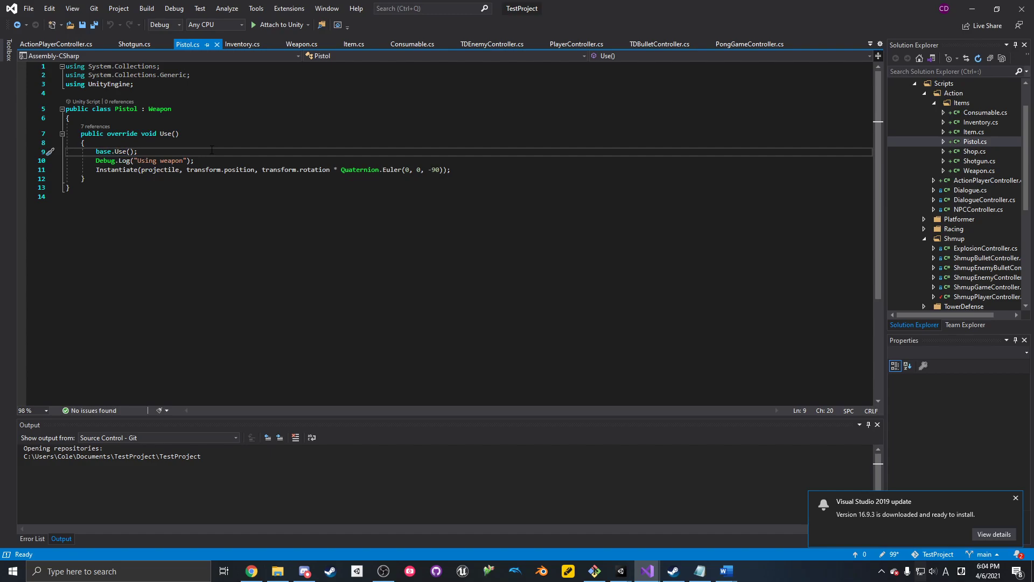
{"action": "double_click", "coordinate": [121, 151]}
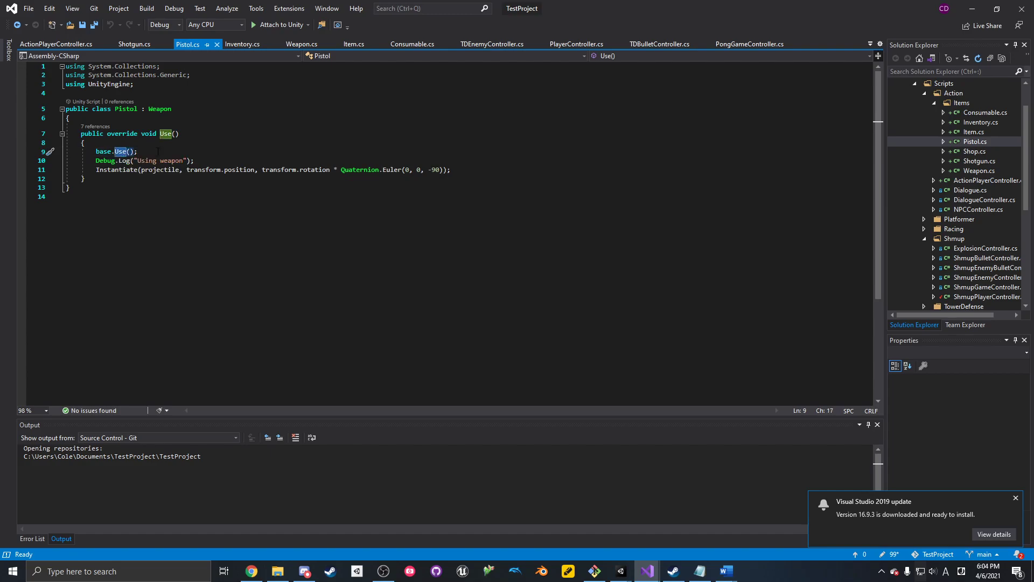
- Add the statement Debug.Log("Using item"); to the body of the virtual Use method in Item.cs
{"action": "left_click", "coordinate": [984, 123]}
{"action": "left_click", "coordinate": [988, 141]}
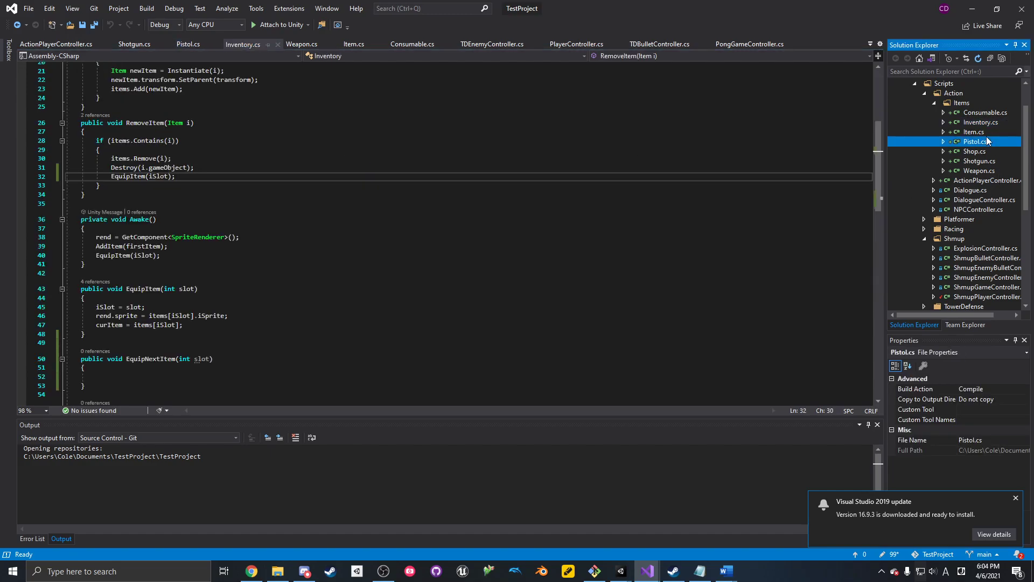
{"action": "left_click", "coordinate": [985, 134]}
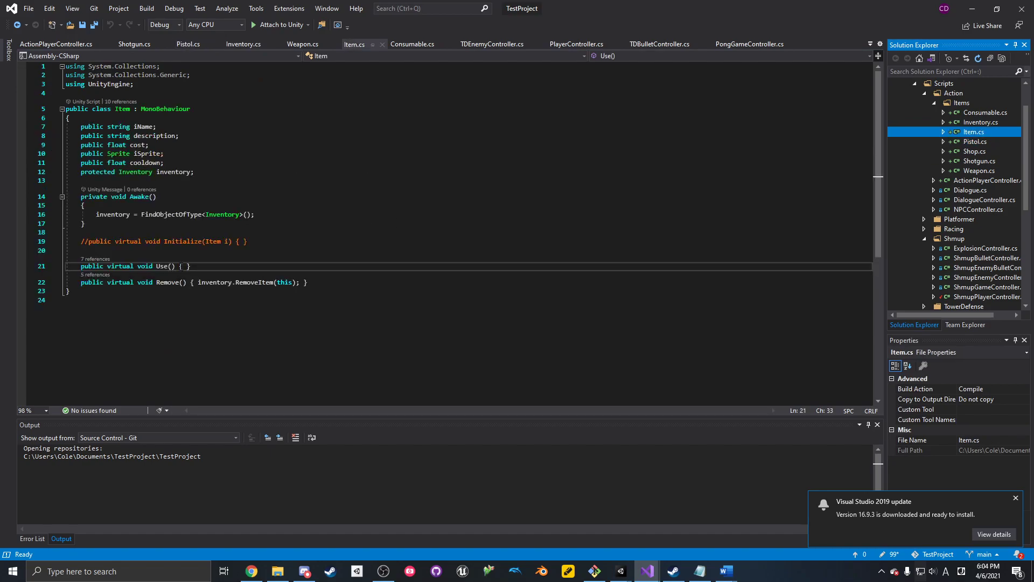
{"action": "left_click", "coordinate": [183, 266]}
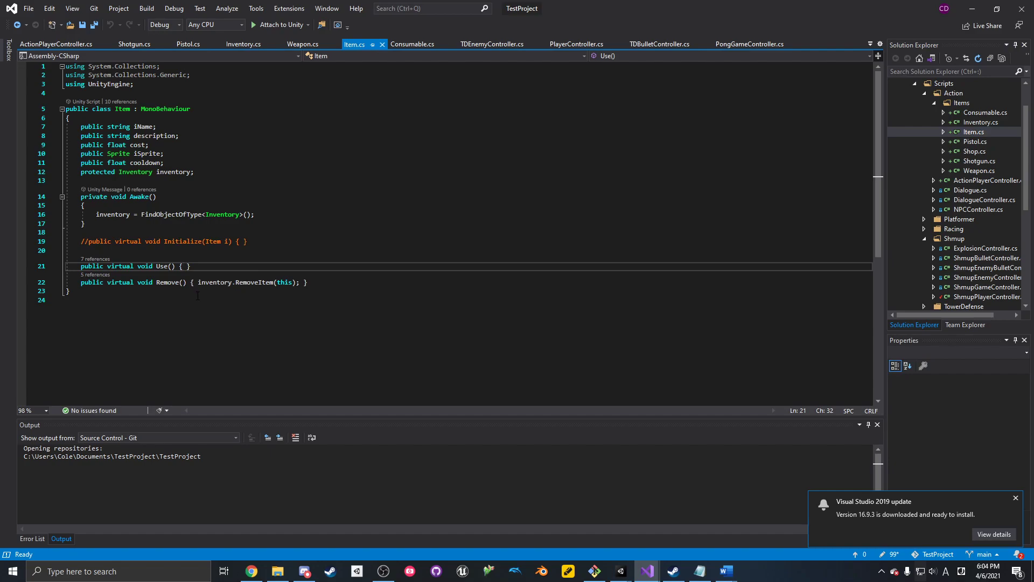
{"action": "key", "text": "Return"}
{"action": "type", "text": "Deb"}
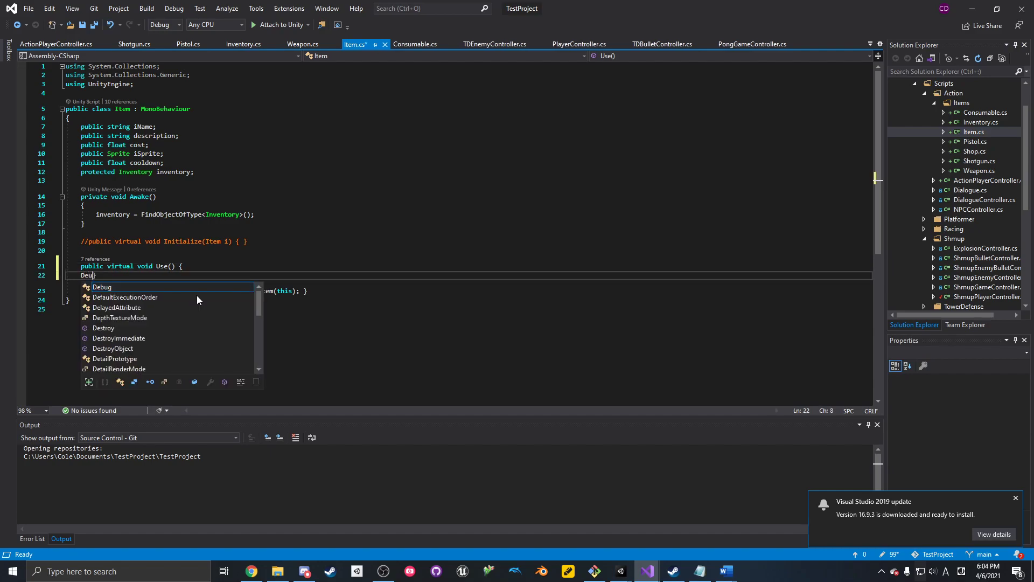
{"action": "type", "text": "ug.Log("}
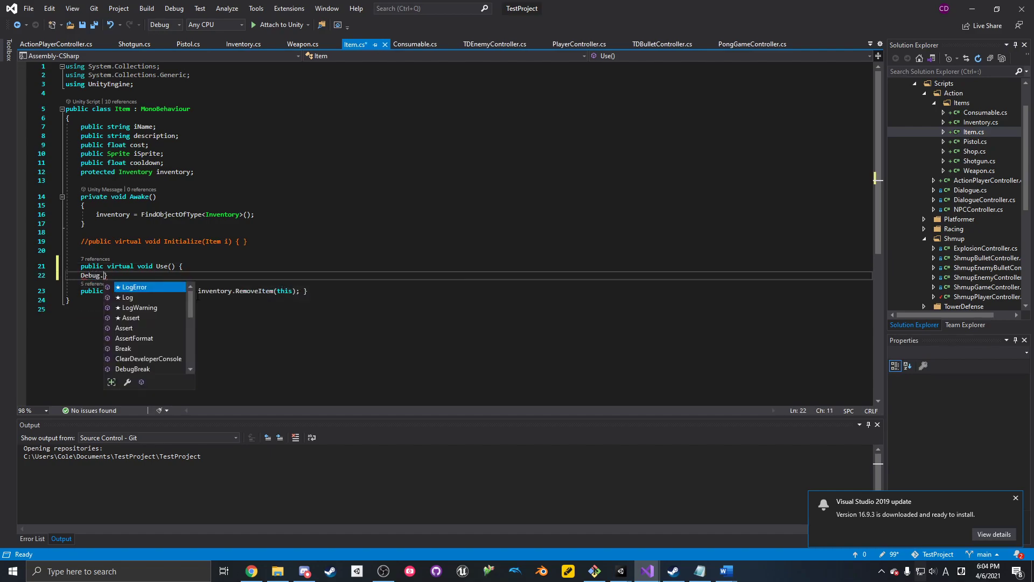
{"action": "type", "text": "\"Using item"}
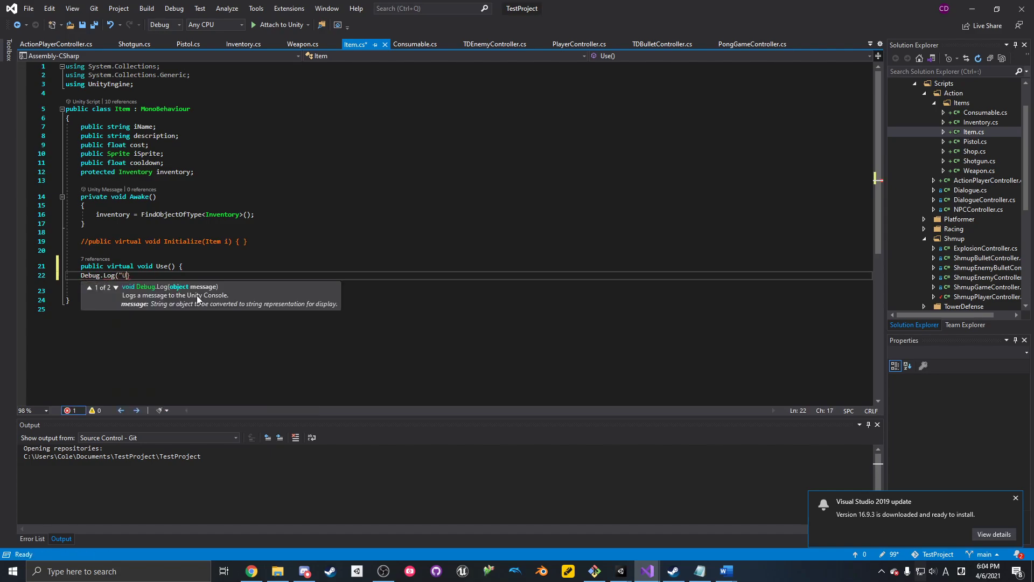
{"action": "type", "text": "\")"}
{"action": "key", "text": "Return"}
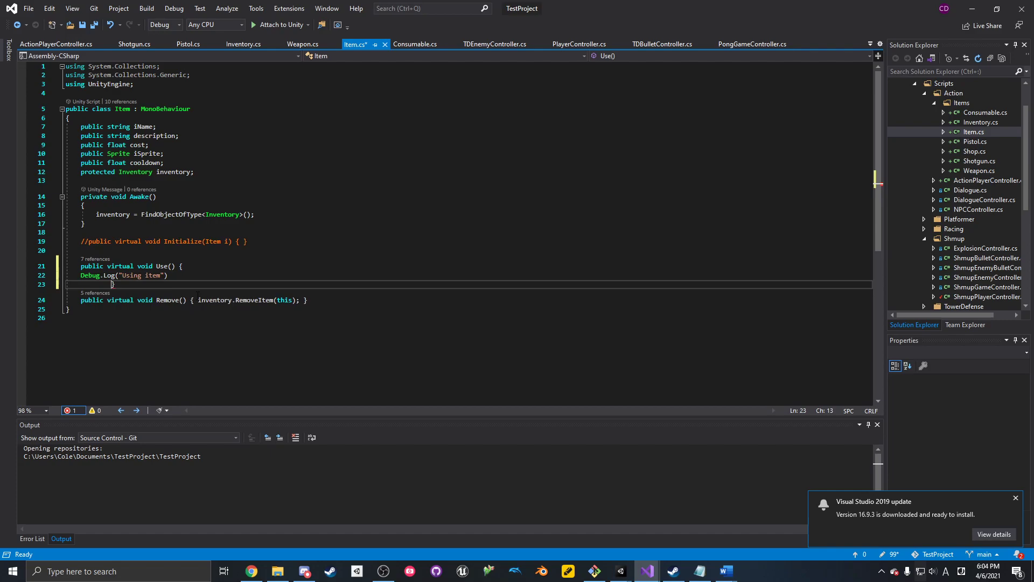
{"action": "key", "text": "BackSpace"}
{"action": "key", "text": "BackSpace"}
{"action": "key", "text": "BackSpace"}
{"action": "key", "text": "BackSpace"}
{"action": "type", "text": ";"}
- Put the braces of the Use method on their own lines, remove the extra blank line, and save Item.cs
{"action": "key", "text": "Return"}
{"action": "key", "text": "Return"}
{"action": "left_click", "coordinate": [181, 267]}
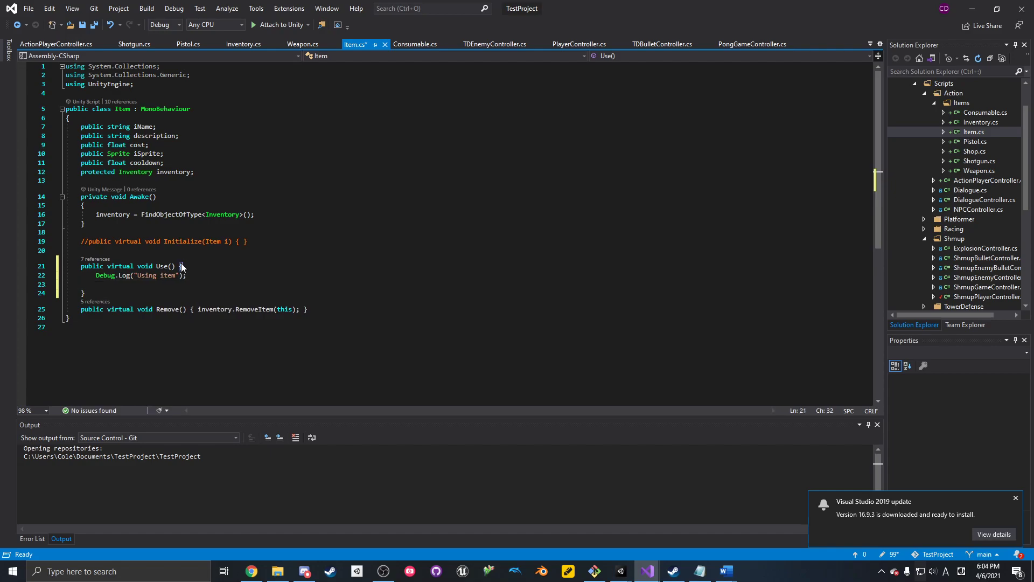
{"action": "key", "text": "Return"}
{"action": "left_click_drag", "start_coordinate": [183, 293], "coordinate": [200, 289]}
{"action": "key", "text": "Delete"}
{"action": "key", "text": "ctrl+s"}
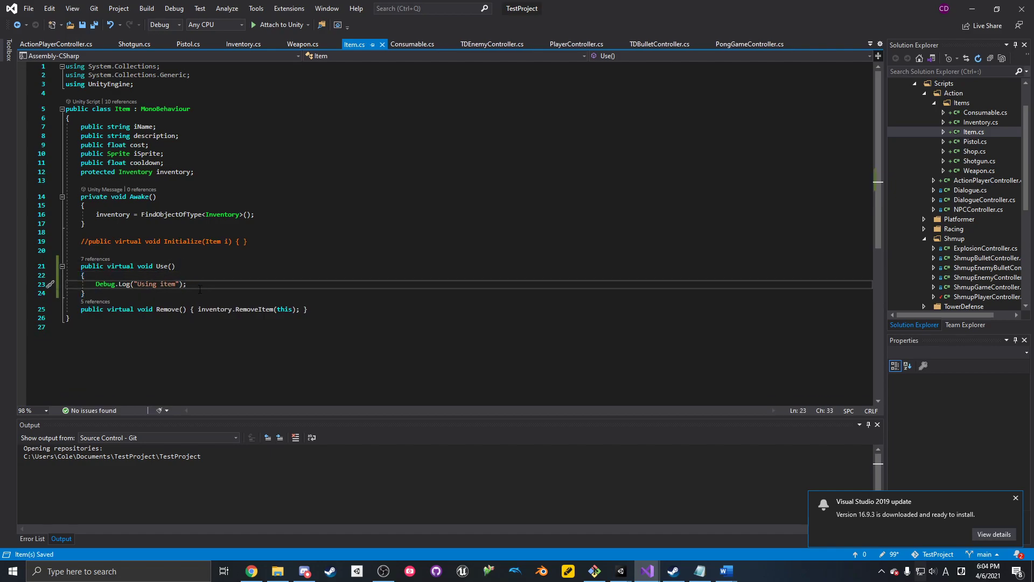
- Insert a blank line between the Use and Remove methods in Item.cs and save the file
{"action": "left_click", "coordinate": [130, 294]}
{"action": "key", "text": "Return"}
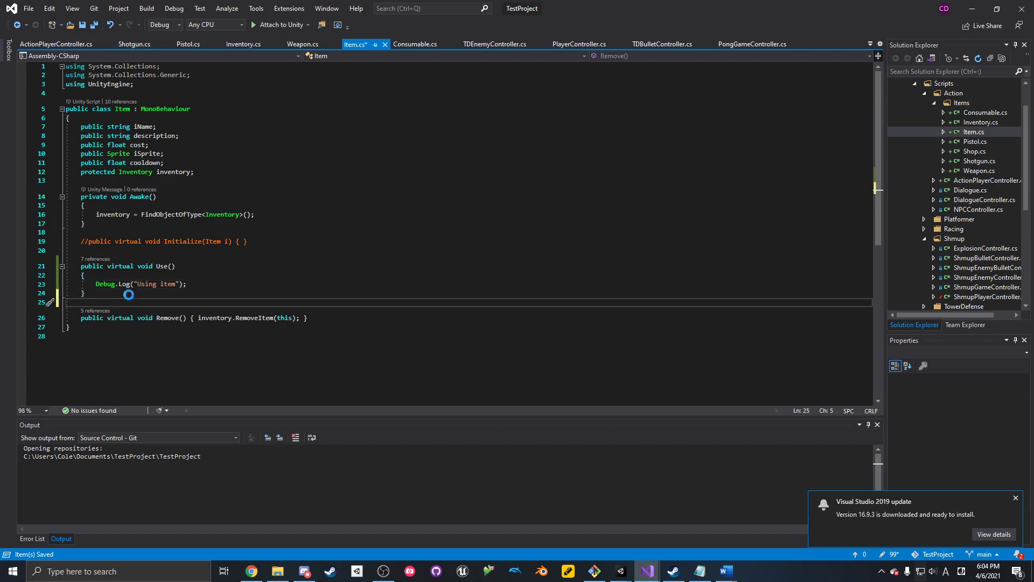
{"action": "key", "text": "Up"}
{"action": "key", "text": "Up"}
{"action": "key", "text": "End"}
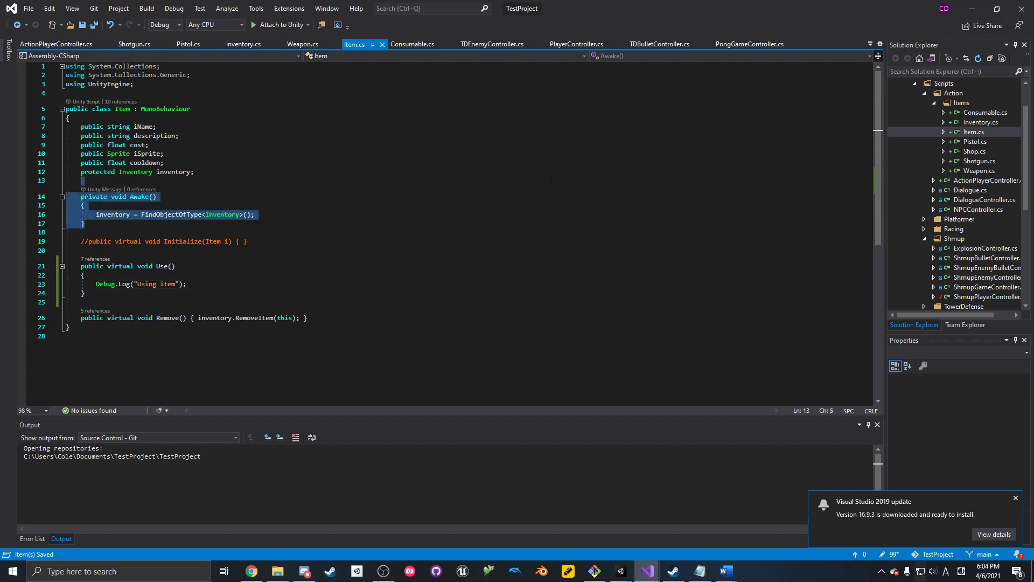
- Switch to Unity, run the game with the Inventory object selected, and use the equipped empty-slot item several times
{"action": "left_click", "coordinate": [974, 7]}
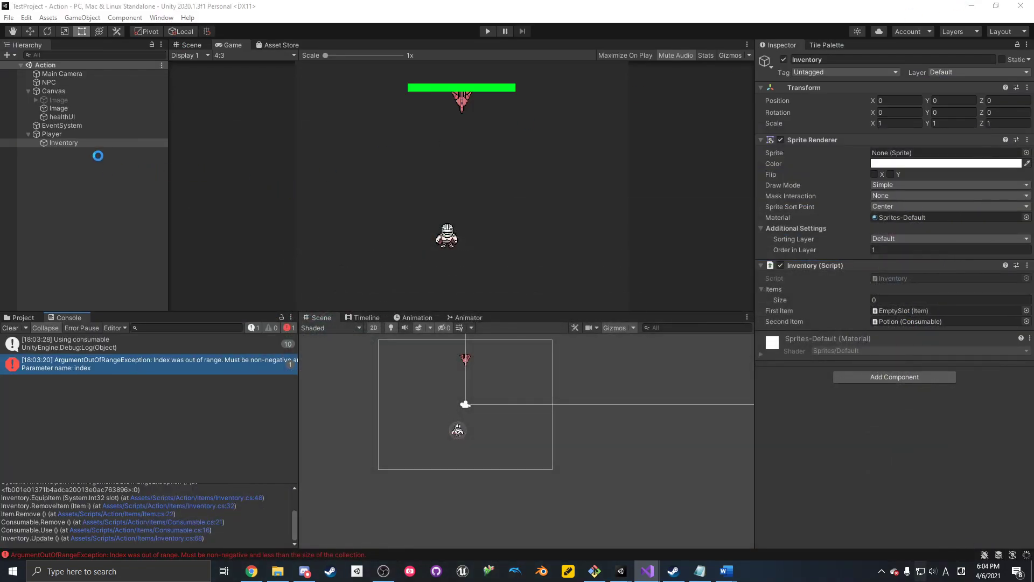
{"action": "left_click", "coordinate": [79, 142]}
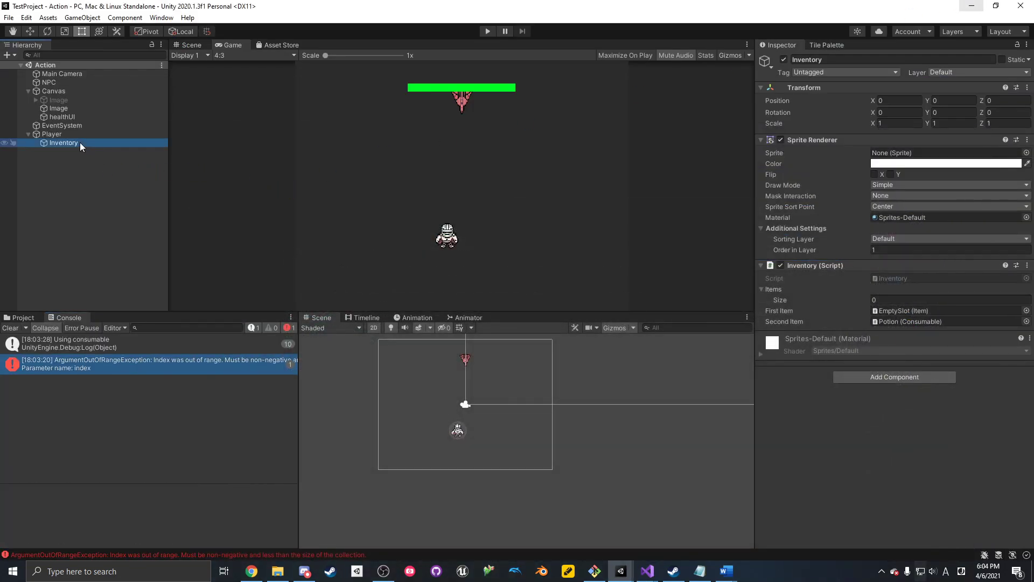
{"action": "left_click", "coordinate": [488, 31]}
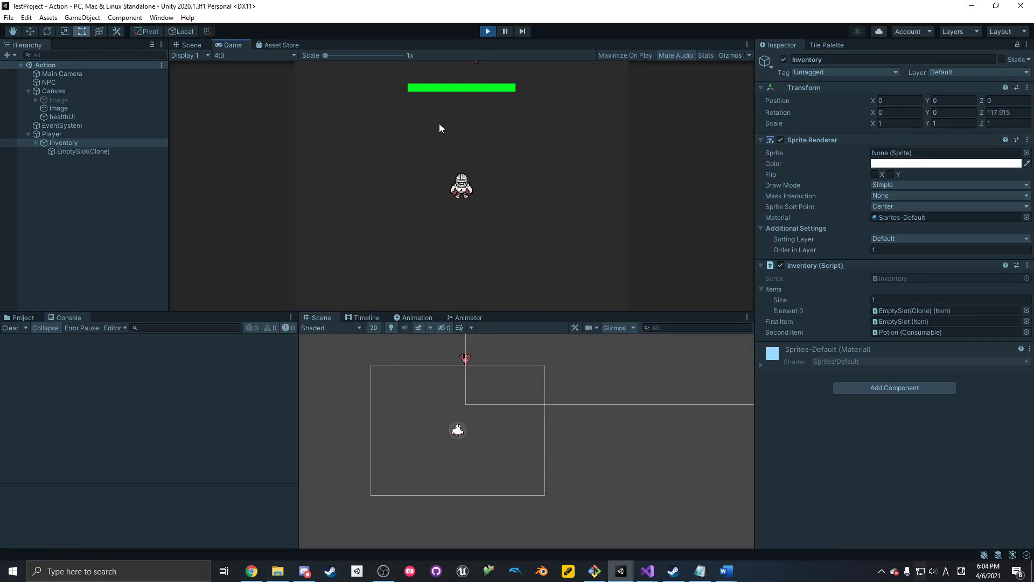
{"action": "double_click", "coordinate": [401, 135]}
{"action": "left_click", "coordinate": [400, 135]}
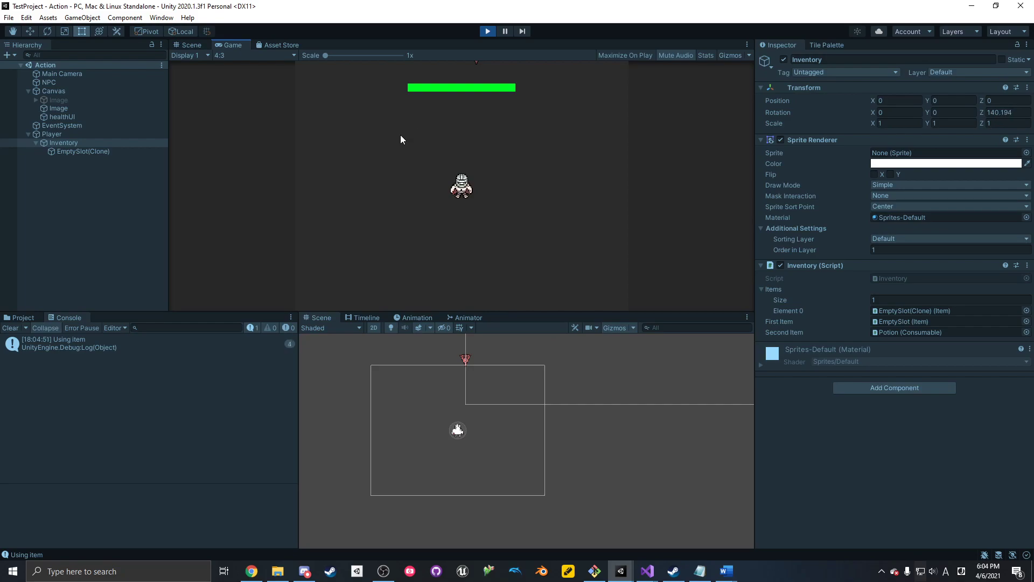
- Test the potion in the running game by using it repeatedly, including after it has been consumed
{"action": "left_click", "coordinate": [569, 124]}
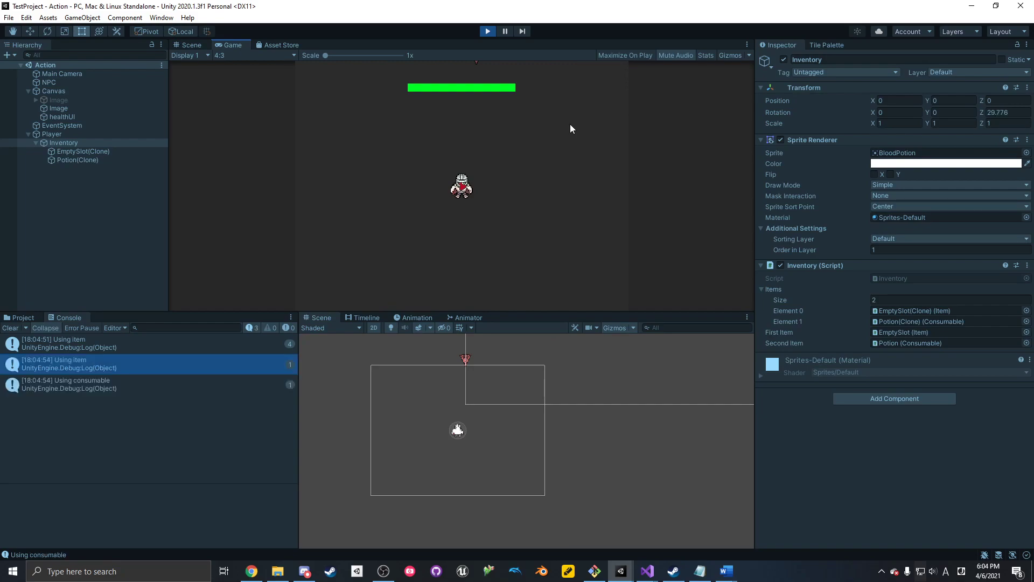
{"action": "left_click", "coordinate": [570, 124]}
{"action": "left_click", "coordinate": [570, 129]}
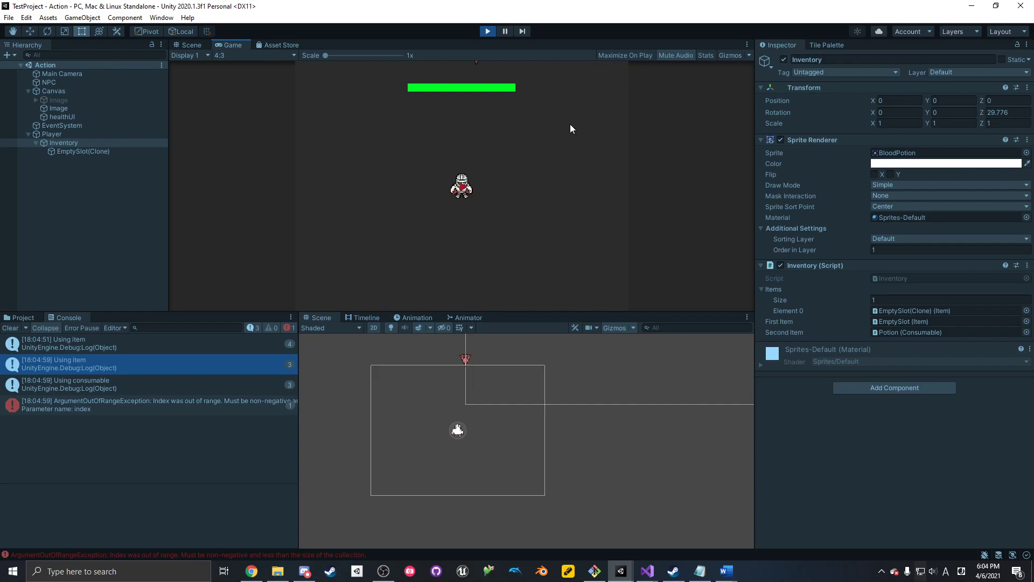
{"action": "left_click", "coordinate": [571, 125]}
{"action": "left_click", "coordinate": [570, 128]}
{"action": "left_click", "coordinate": [570, 126]}
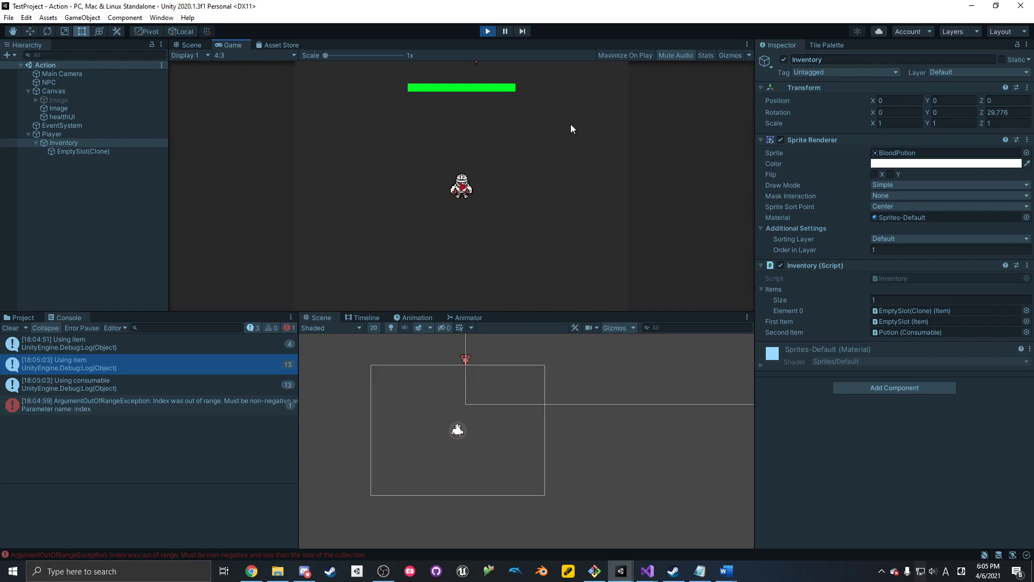
- Show the details of the ArgumentOutOfRangeException console entry and stop the running game
{"action": "left_click", "coordinate": [238, 416]}
{"action": "left_click", "coordinate": [487, 31]}
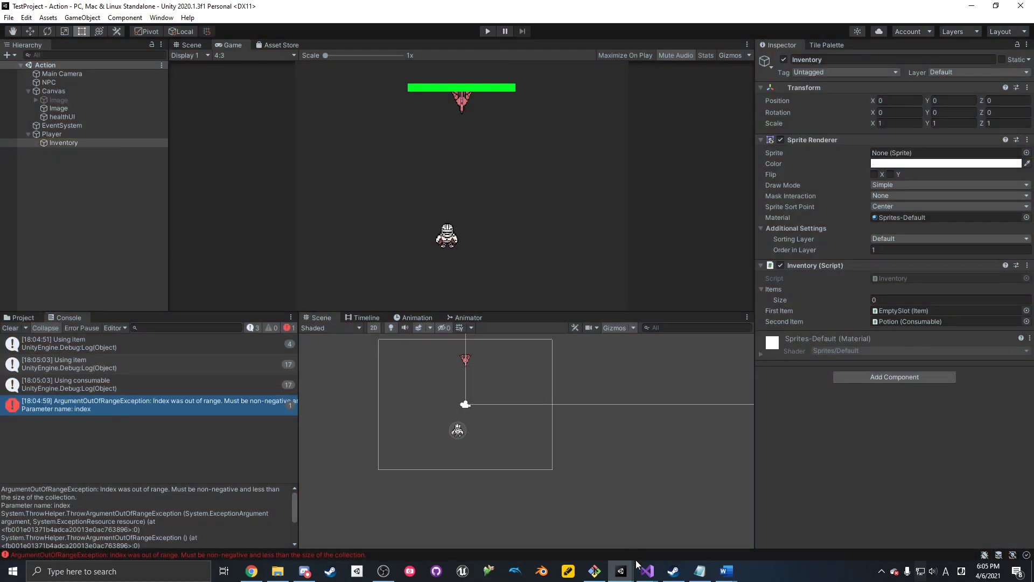
- Switch to Visual Studio and open the Inventory.cs script at its RemoveItem method
{"action": "mouse_move", "coordinate": [647, 570]}
{"action": "left_click", "coordinate": [693, 534]}
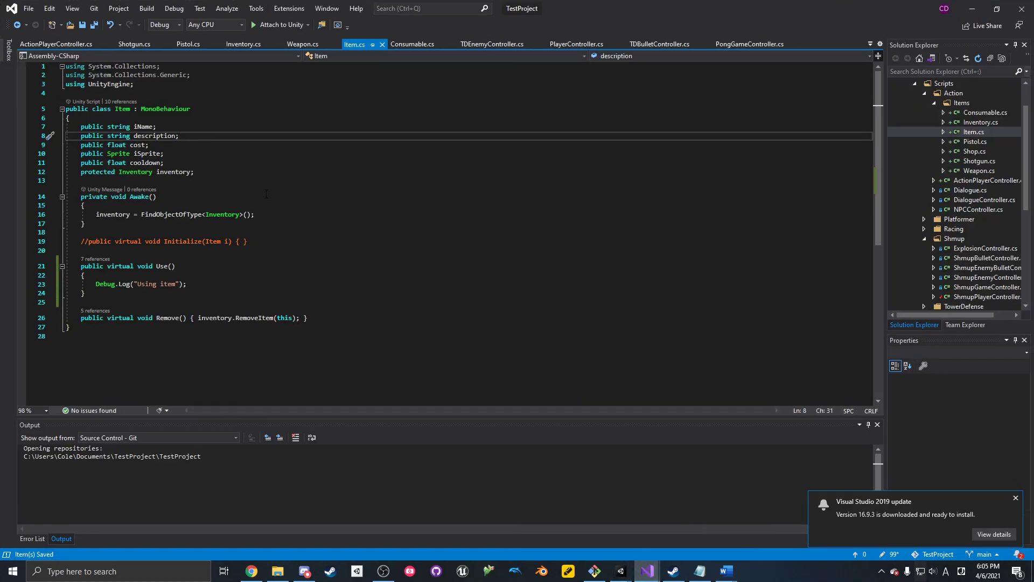
{"action": "double_click", "coordinate": [981, 122]}
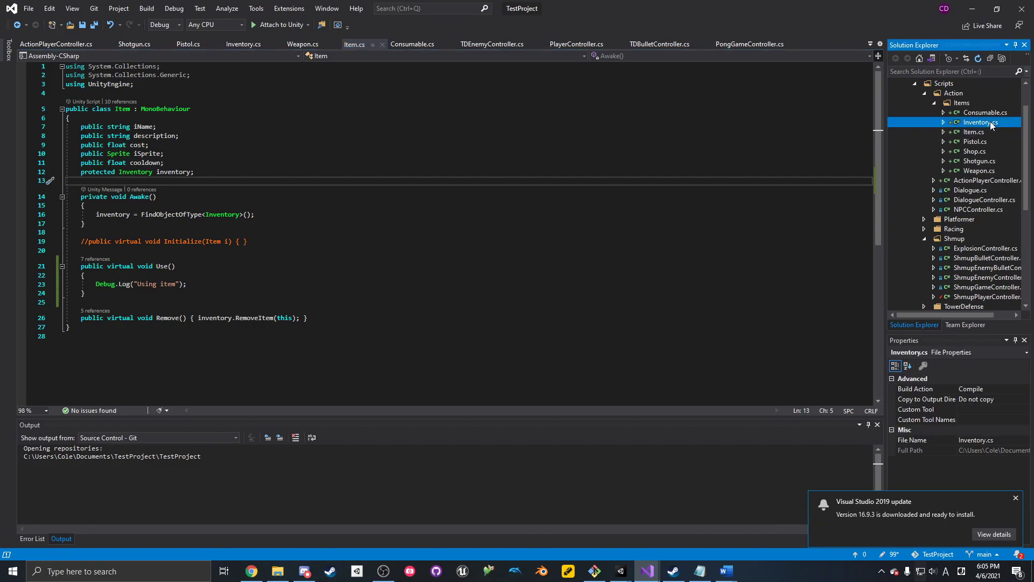
{"action": "scroll", "coordinate": [489, 167], "scroll_direction": "up", "scroll_amount": 1}
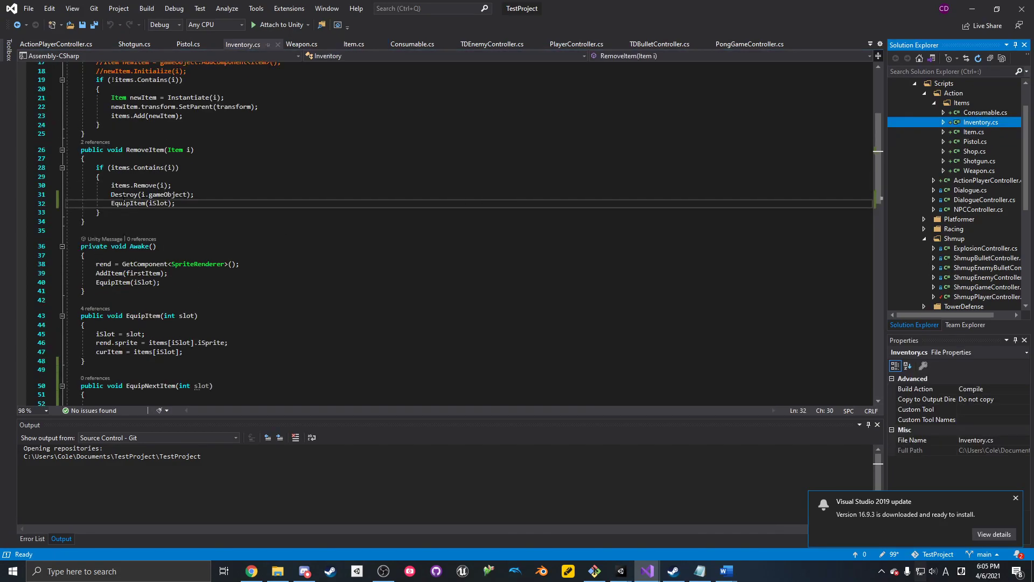
- Insert a blank line and start an if statement directly above the EquipItem(iSlot) call in the RemoveItem method
{"action": "left_click", "coordinate": [165, 204]}
{"action": "scroll", "coordinate": [157, 205], "scroll_direction": "down", "scroll_amount": 2}
{"action": "left_click", "coordinate": [182, 150]}
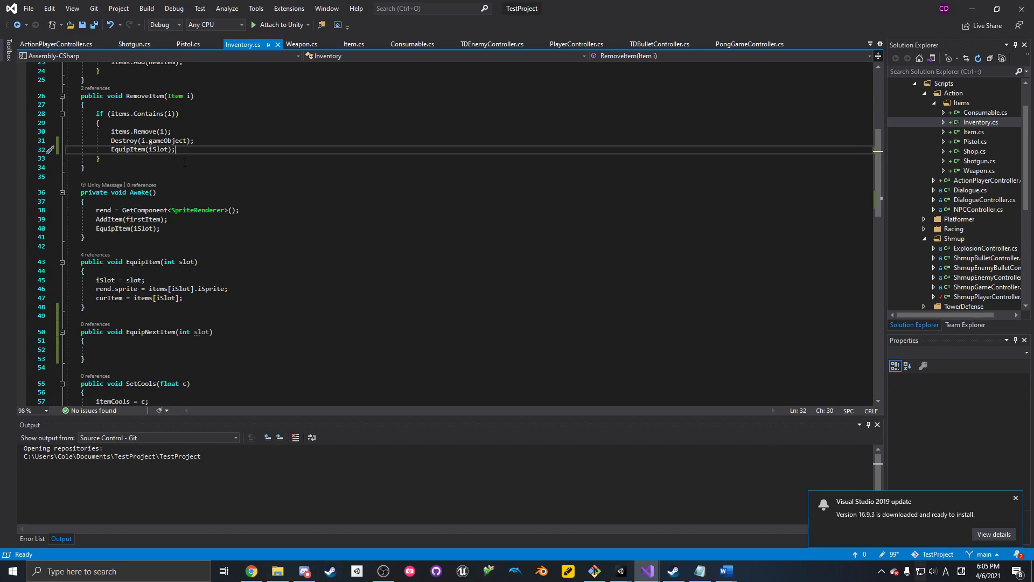
{"action": "left_click", "coordinate": [207, 144]}
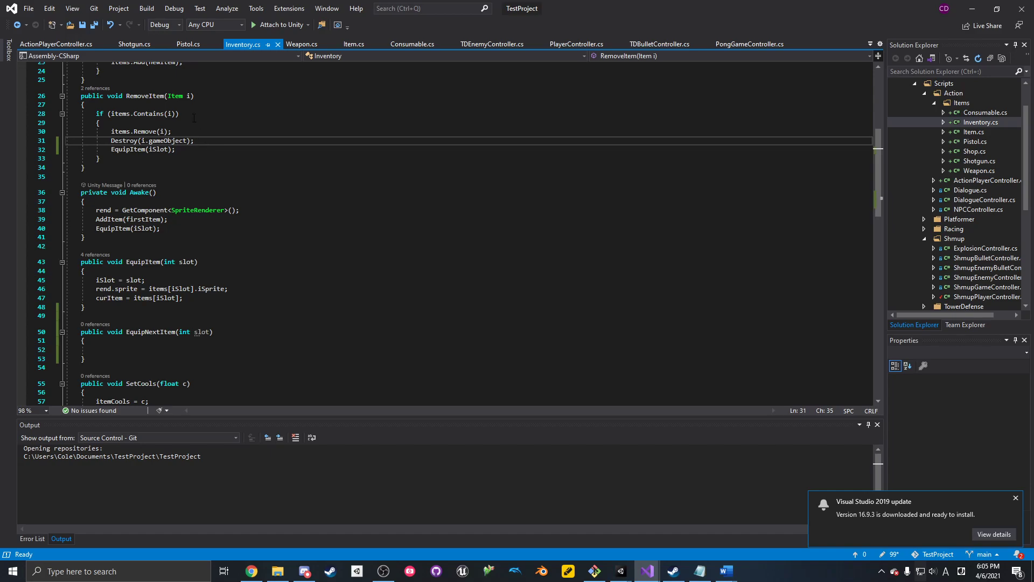
{"action": "left_click", "coordinate": [204, 146]}
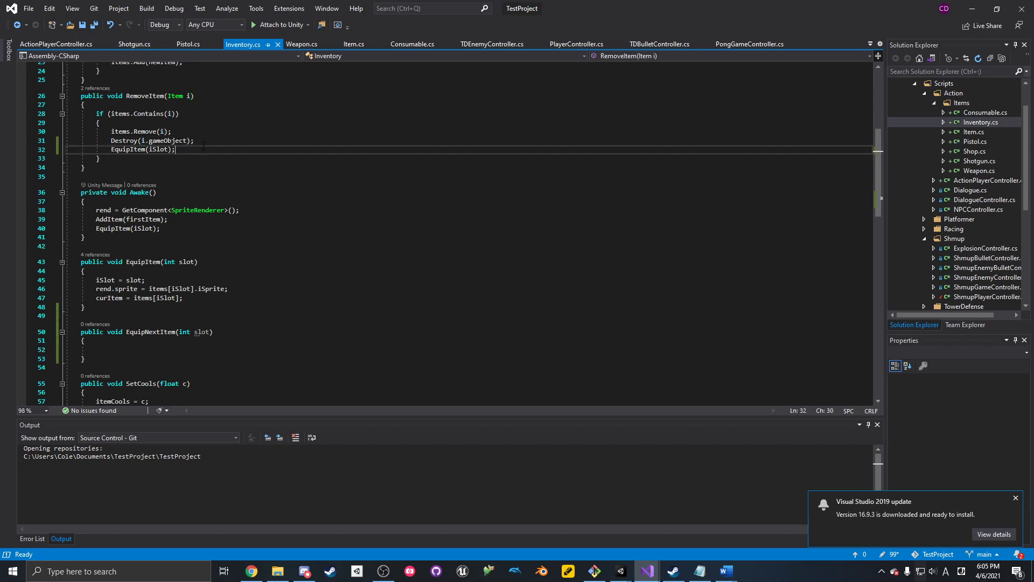
{"action": "left_click", "coordinate": [112, 151]}
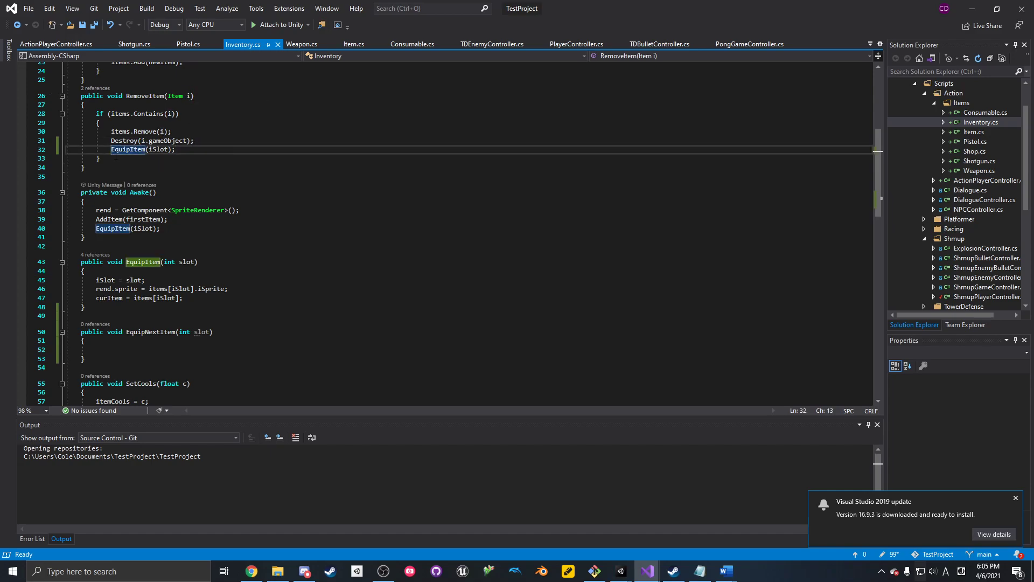
{"action": "key", "text": "Return"}
{"action": "key", "text": "Up"}
{"action": "key", "text": "Return"}
{"action": "type", "text": "if ("}
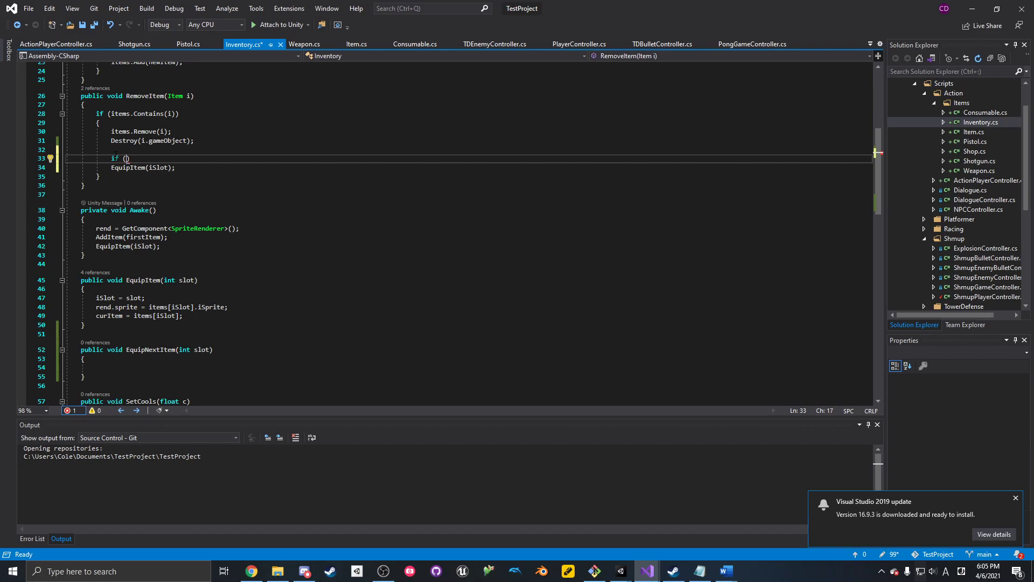
- Fill in the new if statement's condition in RemoveItem as items[iSlot] == null
{"action": "scroll", "coordinate": [430, 232], "scroll_direction": "up", "scroll_amount": 7}
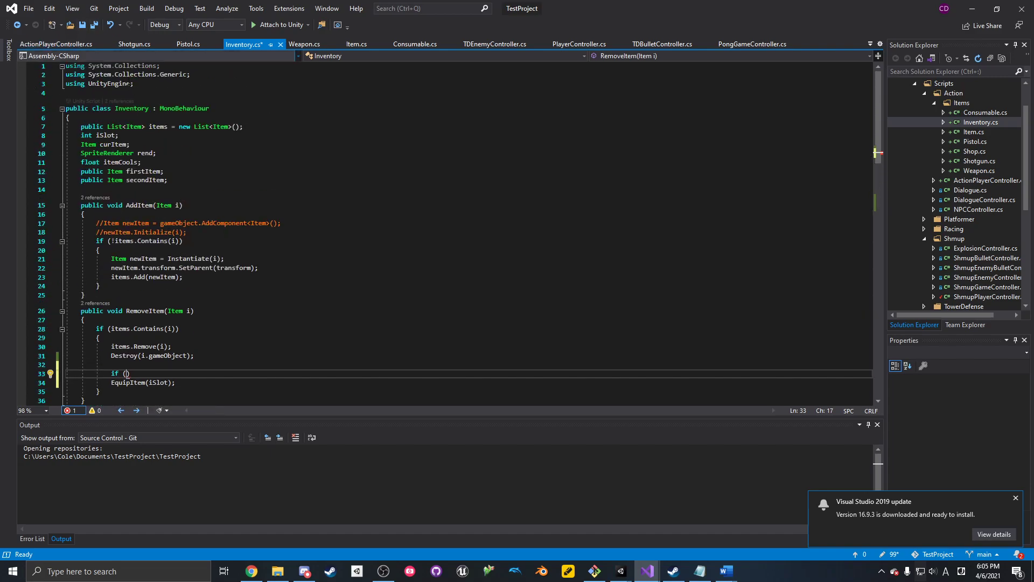
{"action": "scroll", "coordinate": [137, 123], "scroll_direction": "down", "scroll_amount": 7}
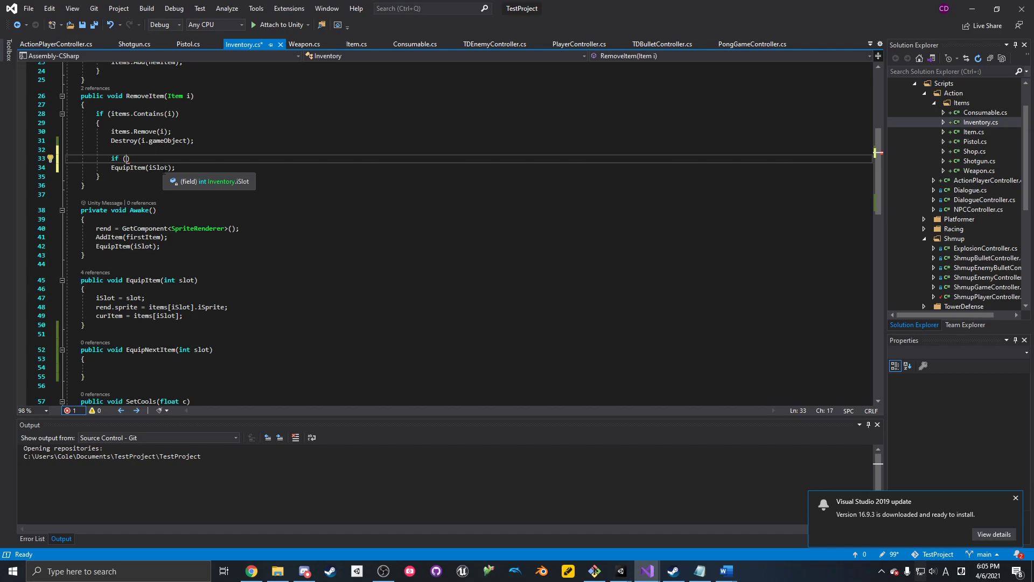
{"action": "scroll", "coordinate": [156, 284], "scroll_direction": "down", "scroll_amount": 1}
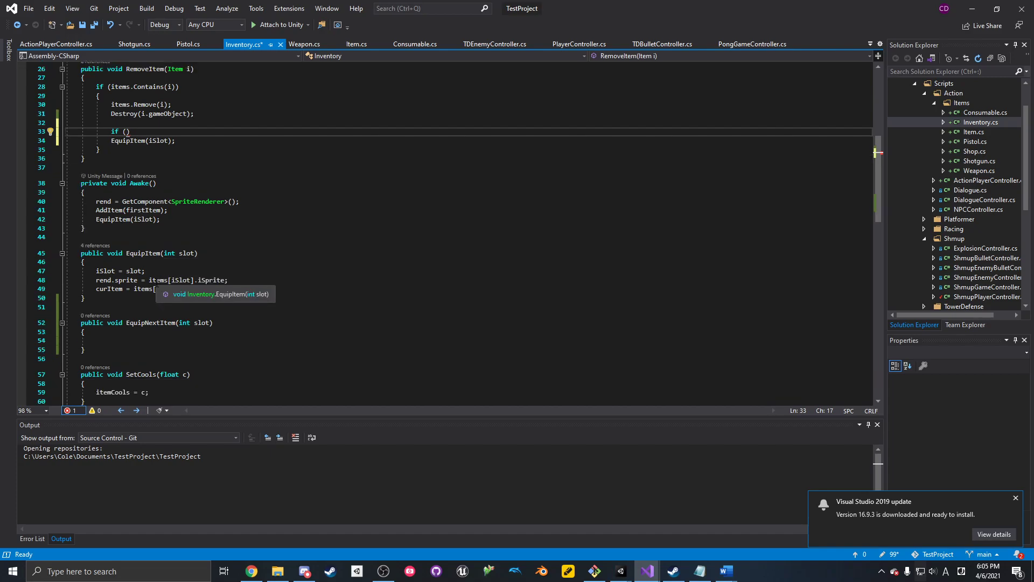
{"action": "scroll", "coordinate": [242, 246], "scroll_direction": "up", "scroll_amount": 2}
{"action": "type", "text": "items[is"}
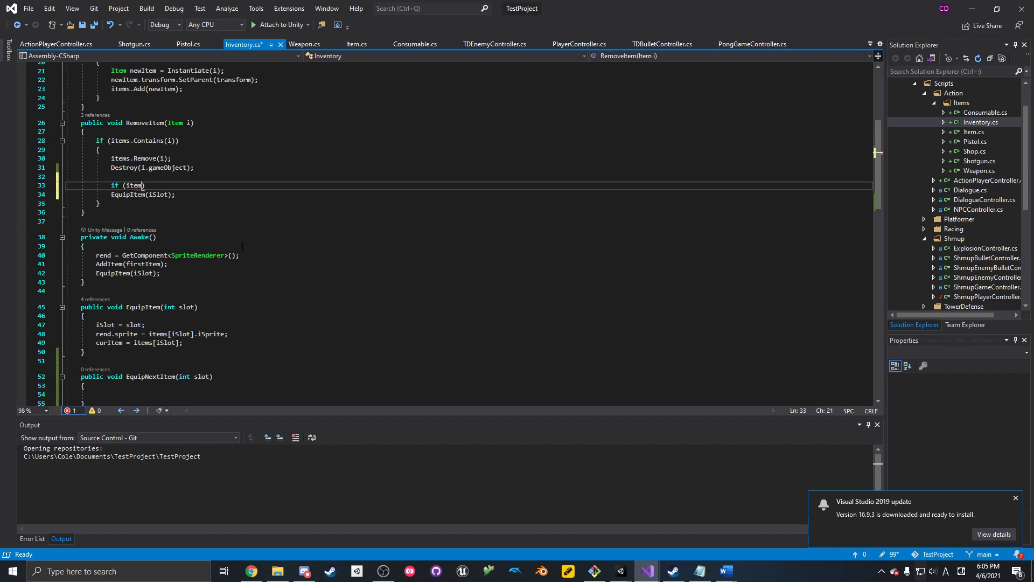
{"action": "type", "text": "Slot] "}
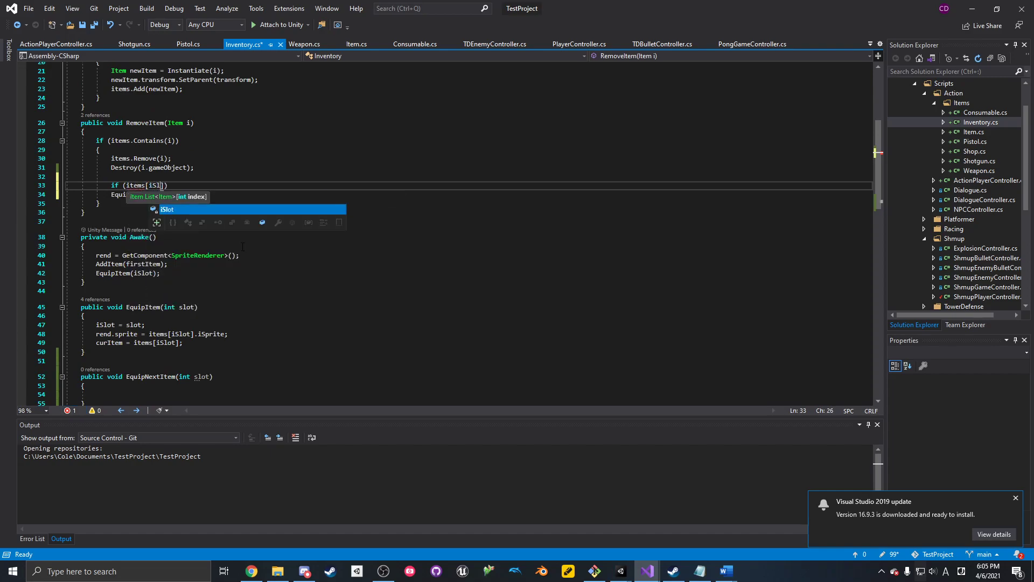
{"action": "type", "text": "== null"}
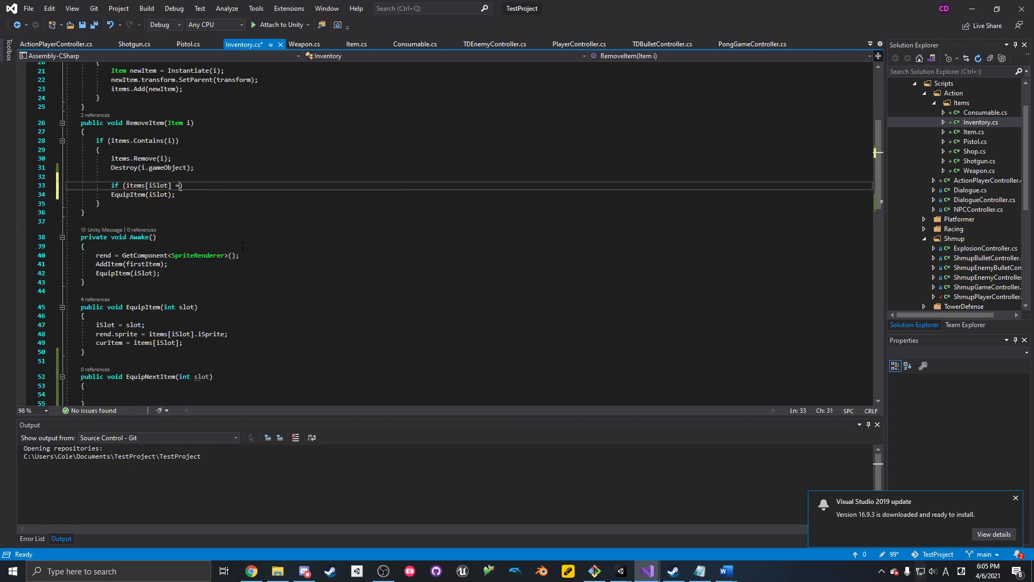
{"action": "type", "text": ") Equip"}
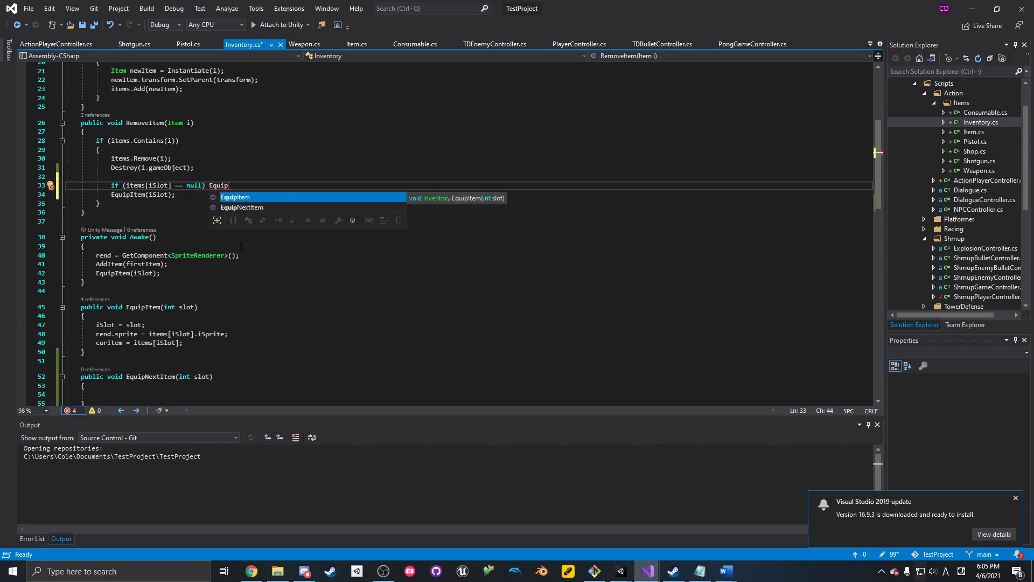
{"action": "type", "text": "Item("}
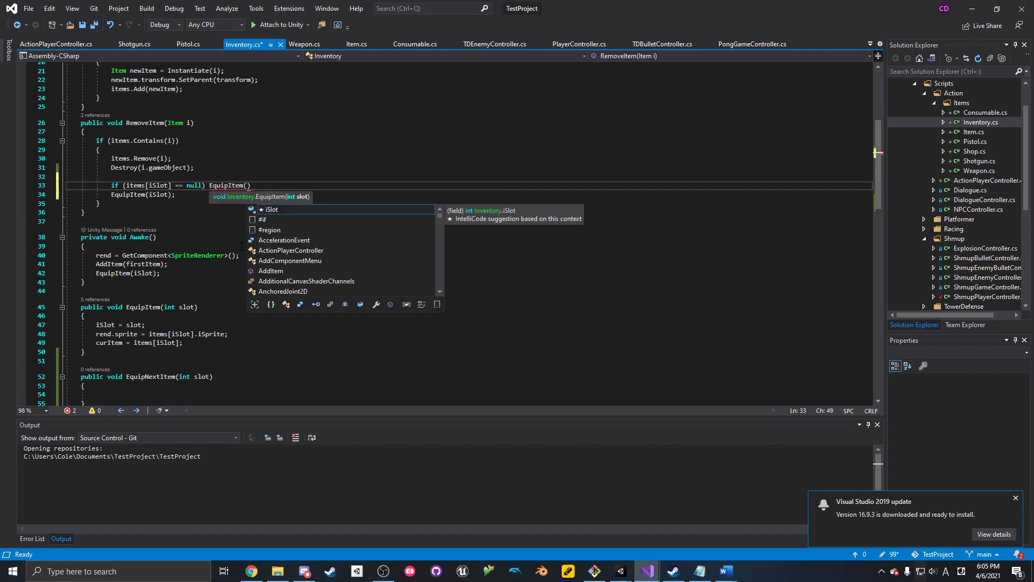
{"action": "key", "text": "BackSpace"}
{"action": "key", "text": "BackSpace"}
{"action": "key", "text": "BackSpace"}
{"action": "key", "text": "BackSpace"}
{"action": "key", "text": "BackSpace"}
{"action": "key", "text": "BackSpace"}
{"action": "key", "text": "BackSpace"}
{"action": "key", "text": "BackSpace"}
{"action": "key", "text": "BackSpace"}
{"action": "key", "text": "BackSpace"}
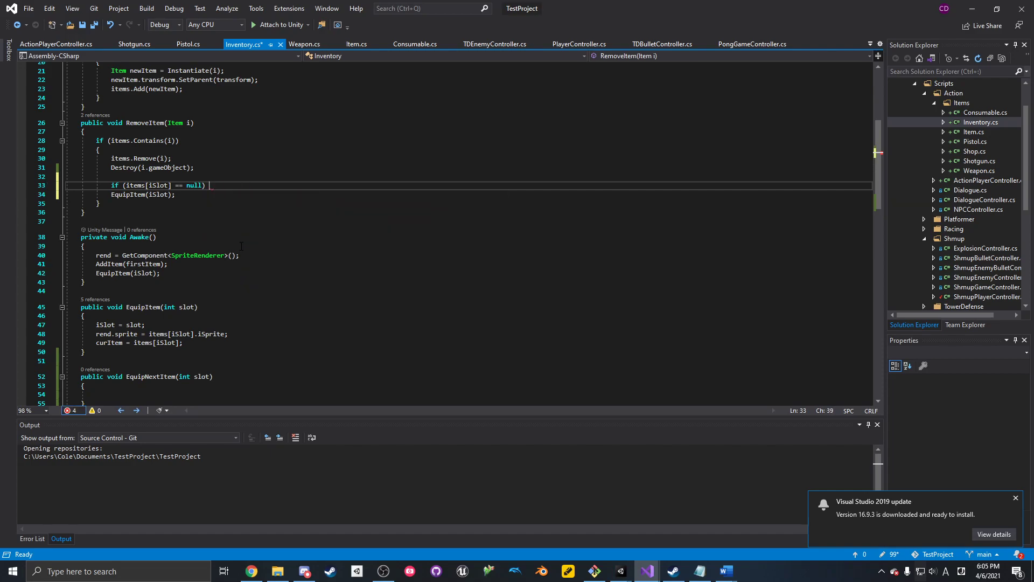
- Complete the if statement in RemoveItem with the assignment iSlot = 0; and save Inventory.cs
{"action": "type", "text": "iSlot = 0;"}
{"action": "key", "text": "ctrl+s"}
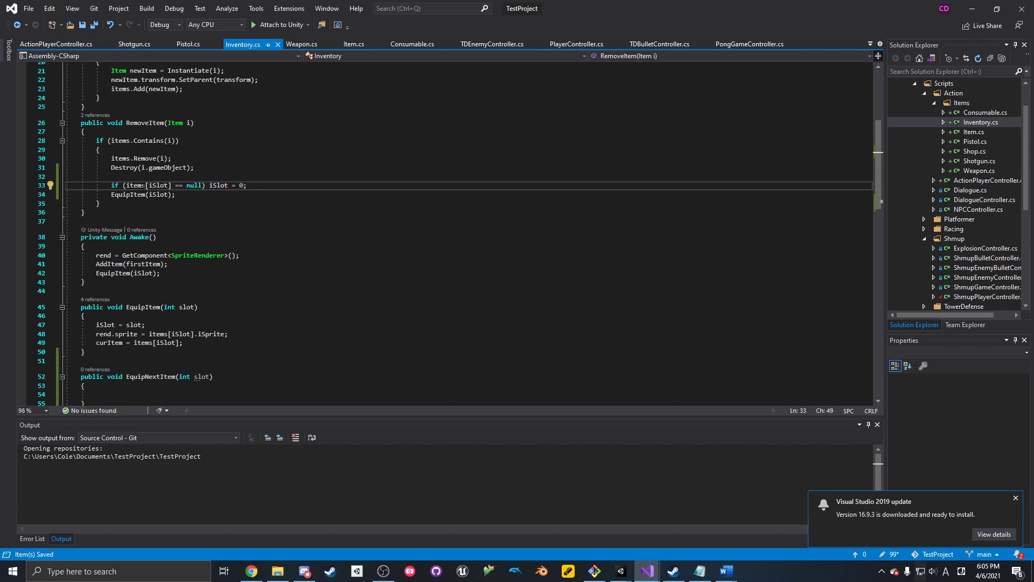
- Review the RemoveItem logic, from removing and destroying the item to the slot null check and the EquipItem call
{"action": "left_click", "coordinate": [157, 185]}
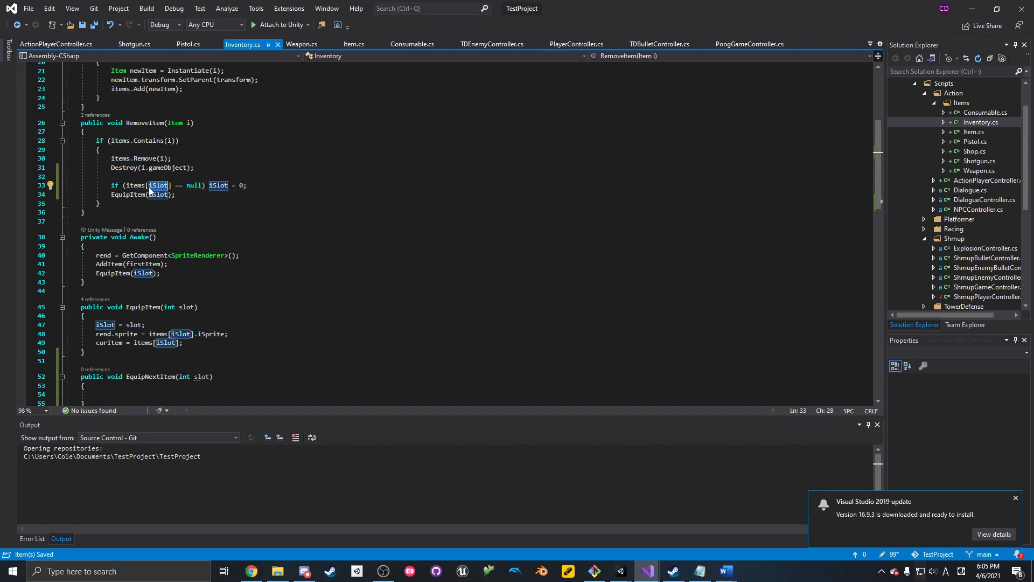
{"action": "left_click_drag", "start_coordinate": [127, 167], "coordinate": [179, 159]}
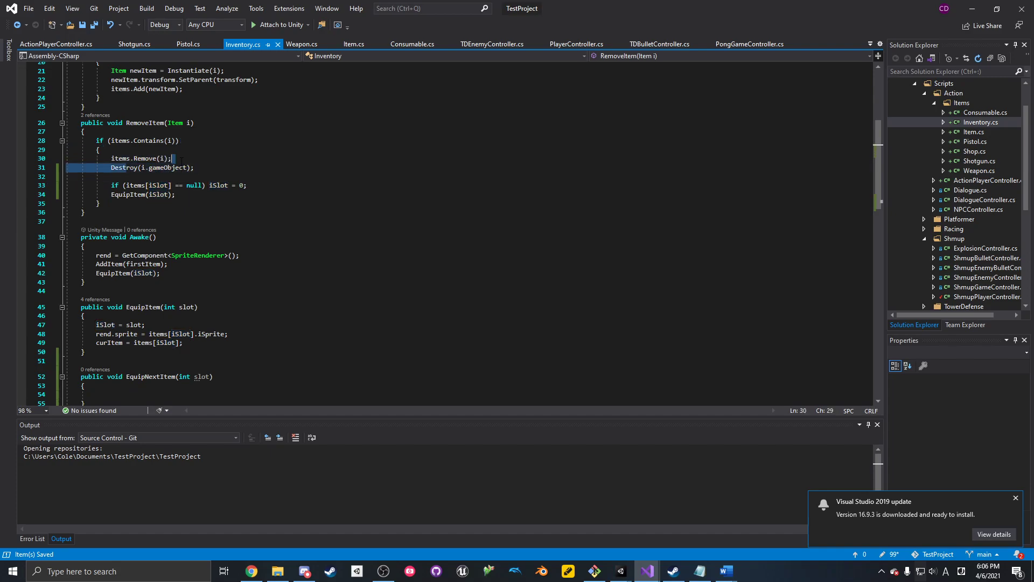
{"action": "left_click", "coordinate": [180, 168]}
{"action": "left_click", "coordinate": [197, 141]}
{"action": "left_click", "coordinate": [221, 185]}
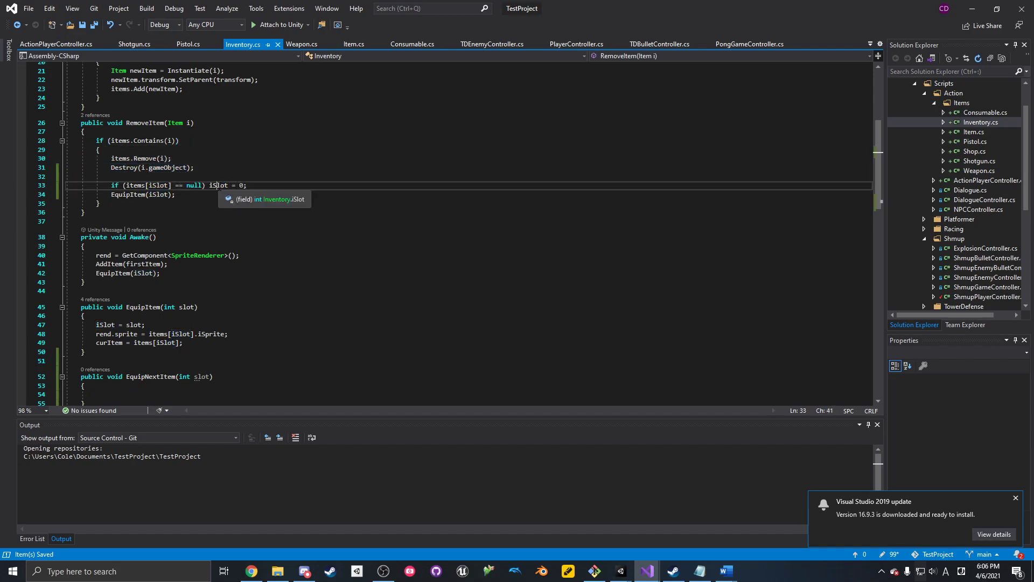
{"action": "left_click", "coordinate": [261, 185]}
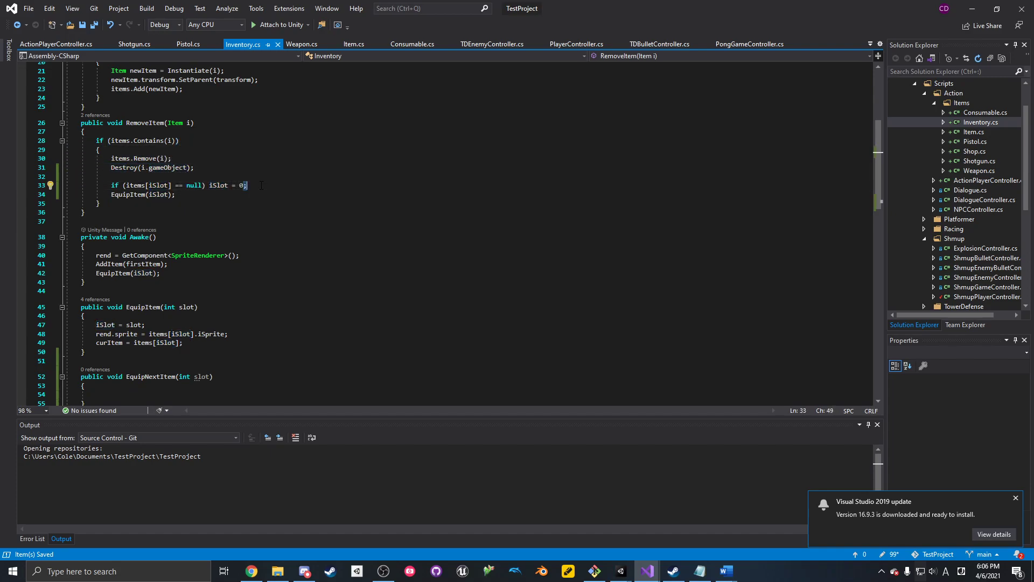
{"action": "left_click", "coordinate": [224, 194]}
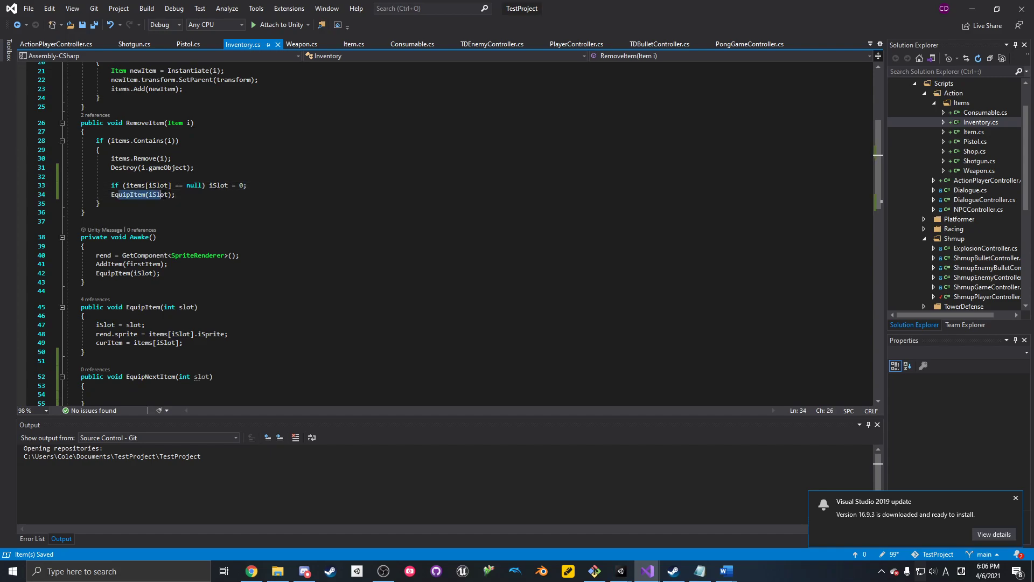
{"action": "left_click", "coordinate": [373, 175]}
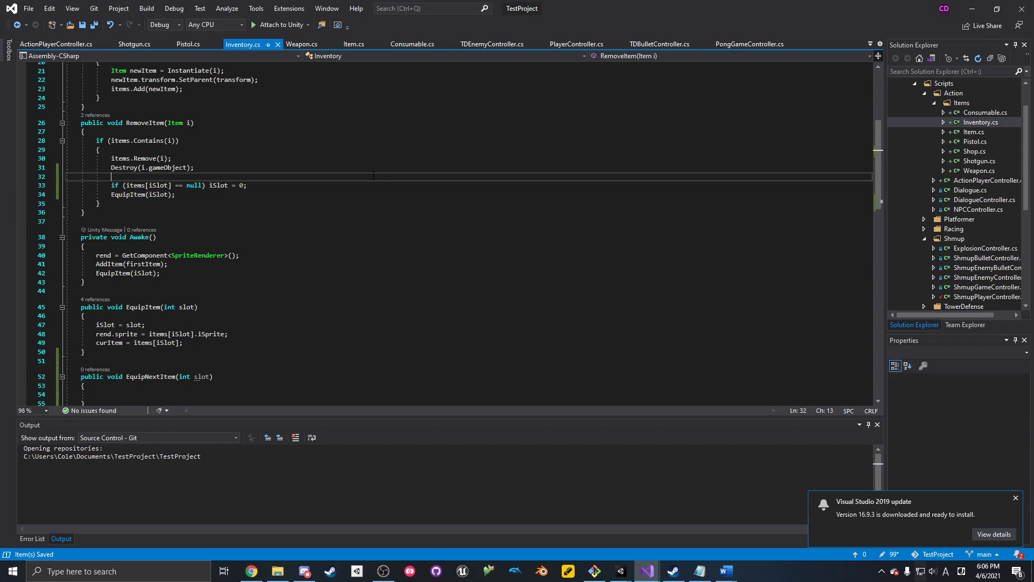
- Switch to Unity, start play mode and use the empty slot item before adding and equipping a potion
{"action": "left_click", "coordinate": [972, 9]}
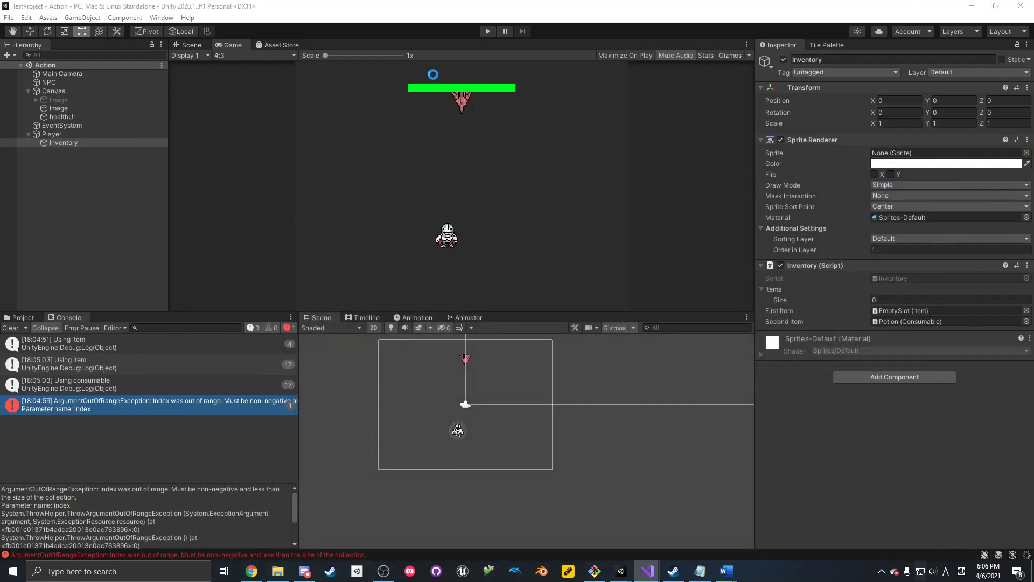
{"action": "left_click", "coordinate": [487, 31]}
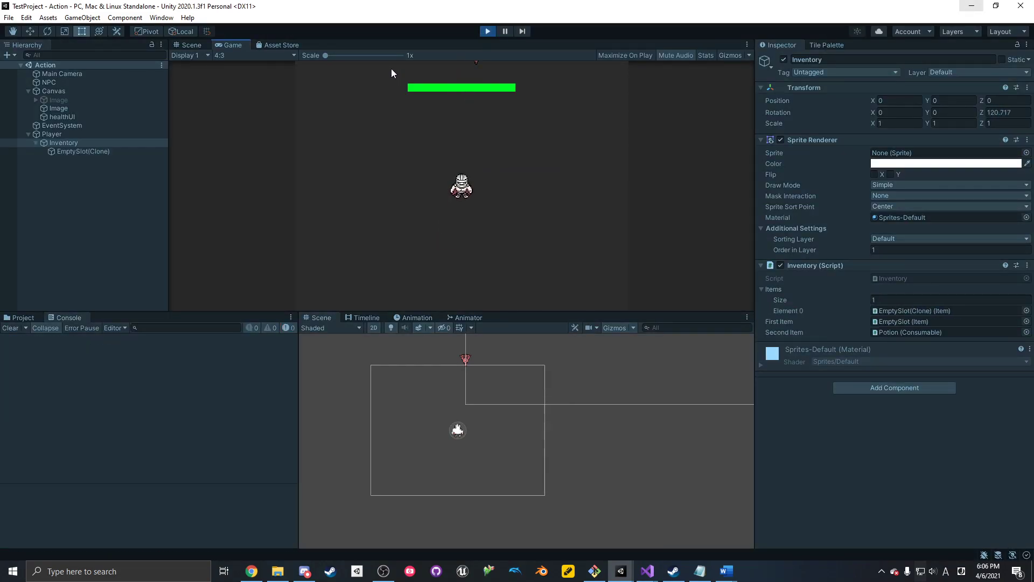
{"action": "left_click", "coordinate": [398, 109]}
{"action": "left_click", "coordinate": [376, 115]}
{"action": "left_click", "coordinate": [376, 115]}
{"action": "left_click", "coordinate": [375, 115]}
{"action": "left_click", "coordinate": [376, 115]}
{"action": "key", "text": "space"}
{"action": "scroll", "coordinate": [398, 108], "scroll_direction": "up", "scroll_amount": 1}
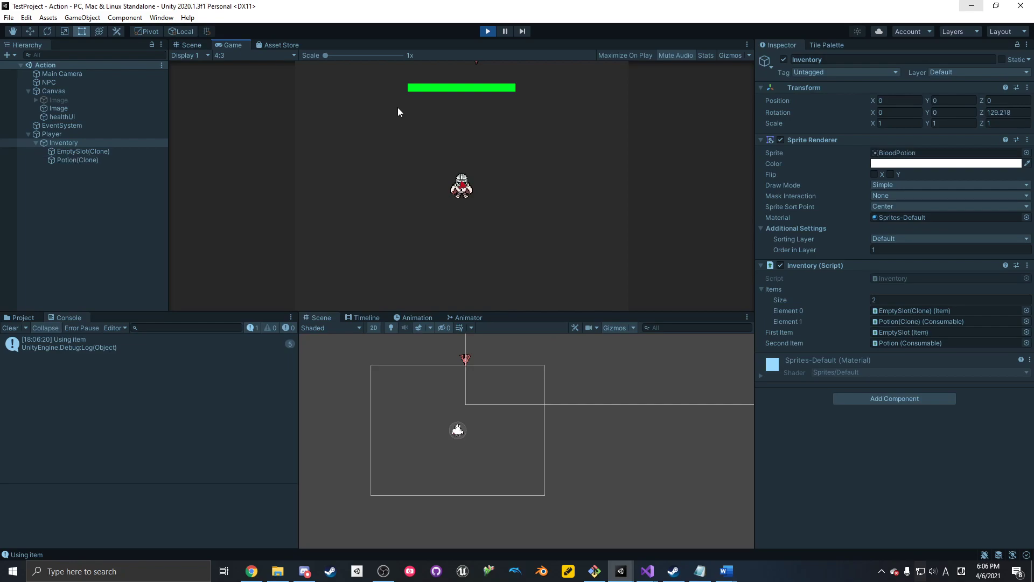
- Use the equipped potion repeatedly in the running game to test its removal from the inventory
{"action": "left_click", "coordinate": [399, 111]}
{"action": "left_click", "coordinate": [399, 107]}
{"action": "left_click", "coordinate": [398, 107]}
{"action": "left_click", "coordinate": [398, 107]}
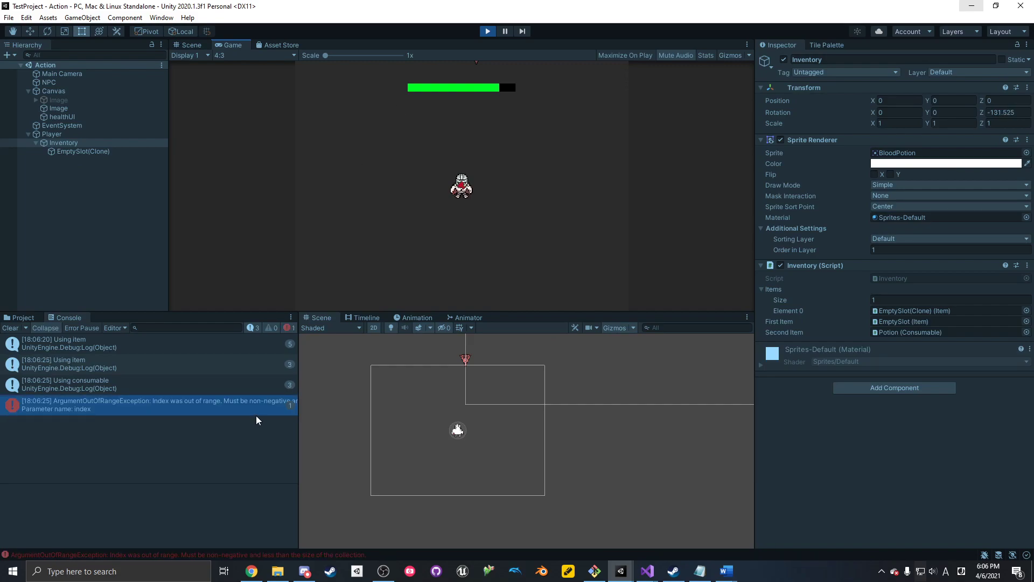
- Inspect the remaining EmptySlot(Clone) item under the Inventory object and stop play mode
{"action": "left_click", "coordinate": [909, 311]}
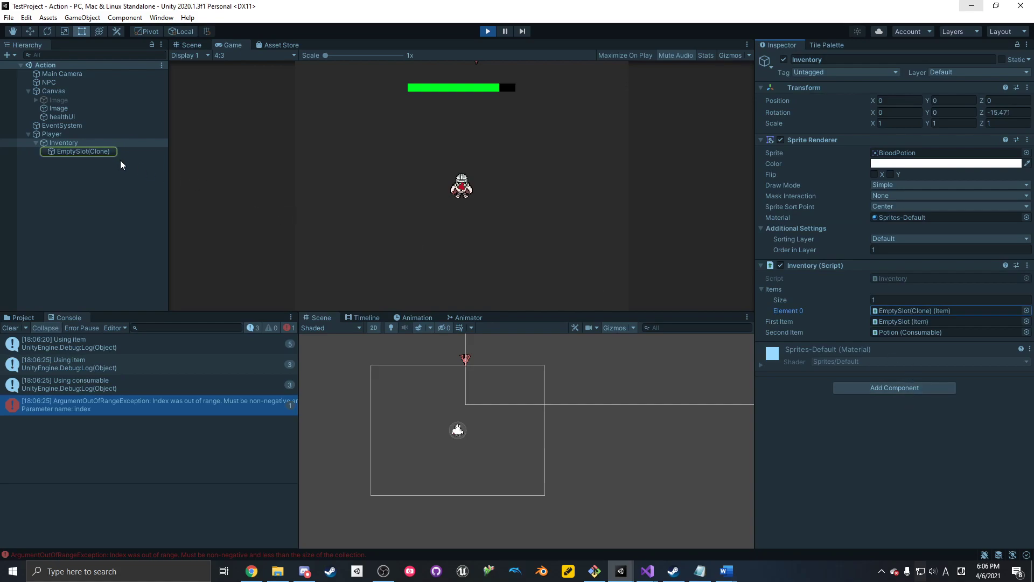
{"action": "left_click", "coordinate": [92, 151]}
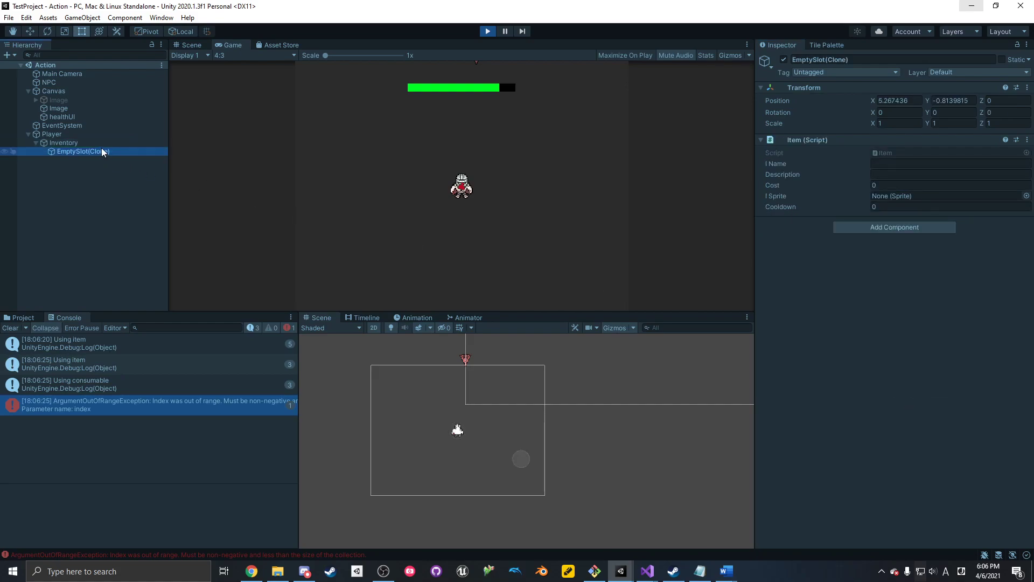
{"action": "left_click", "coordinate": [102, 147]}
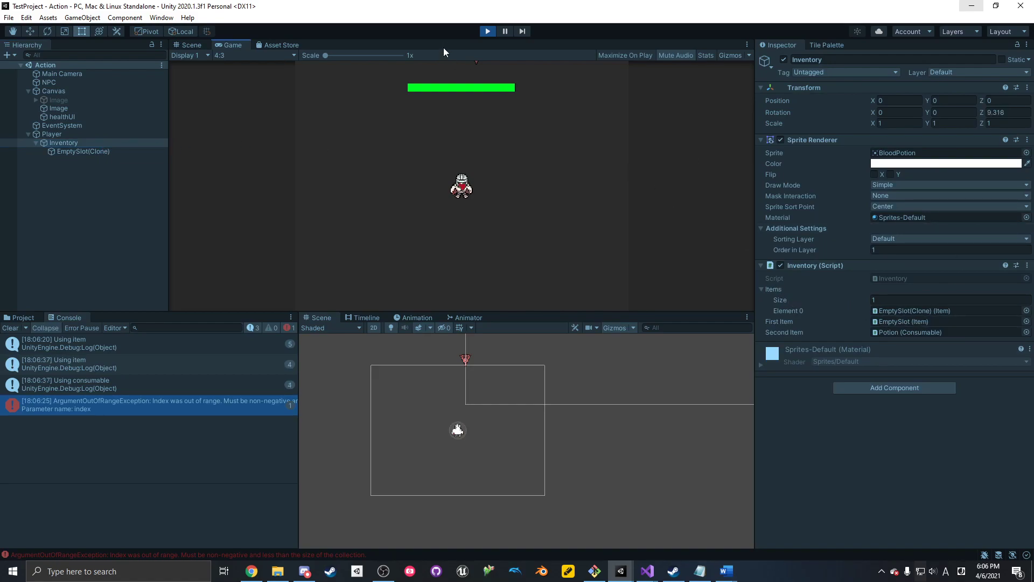
{"action": "left_click", "coordinate": [486, 32]}
- Read the ArgumentOutOfRangeException's stack trace in the Unity console and return to Inventory.cs in Visual Studio
{"action": "left_click", "coordinate": [163, 404]}
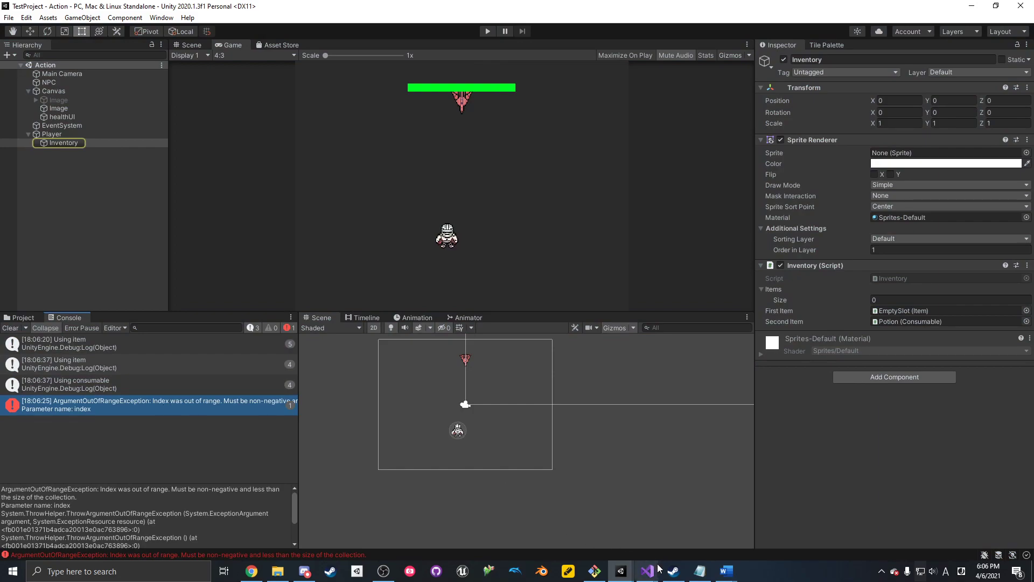
{"action": "mouse_move", "coordinate": [648, 571]}
{"action": "left_click", "coordinate": [693, 544]}
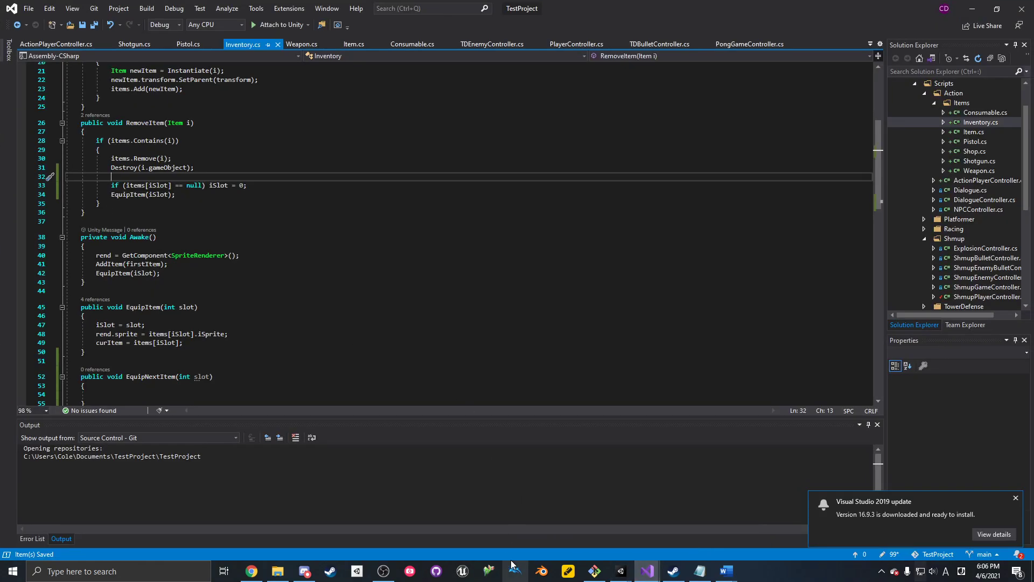
{"action": "left_click", "coordinate": [683, 532]}
{"action": "scroll", "coordinate": [196, 508], "scroll_direction": "down", "scroll_amount": 2}
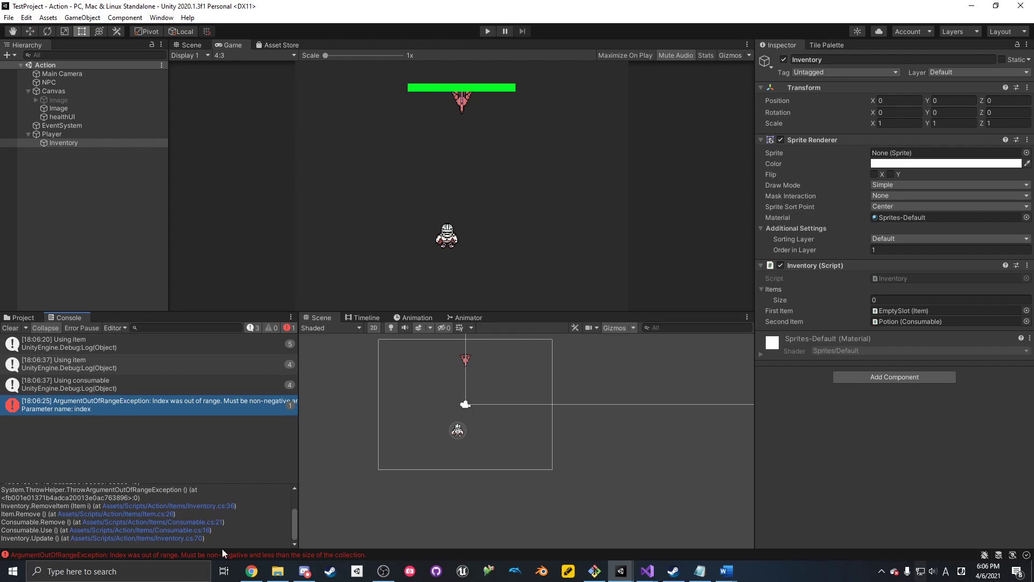
{"action": "left_click", "coordinate": [648, 571]}
{"action": "left_click", "coordinate": [680, 527]}
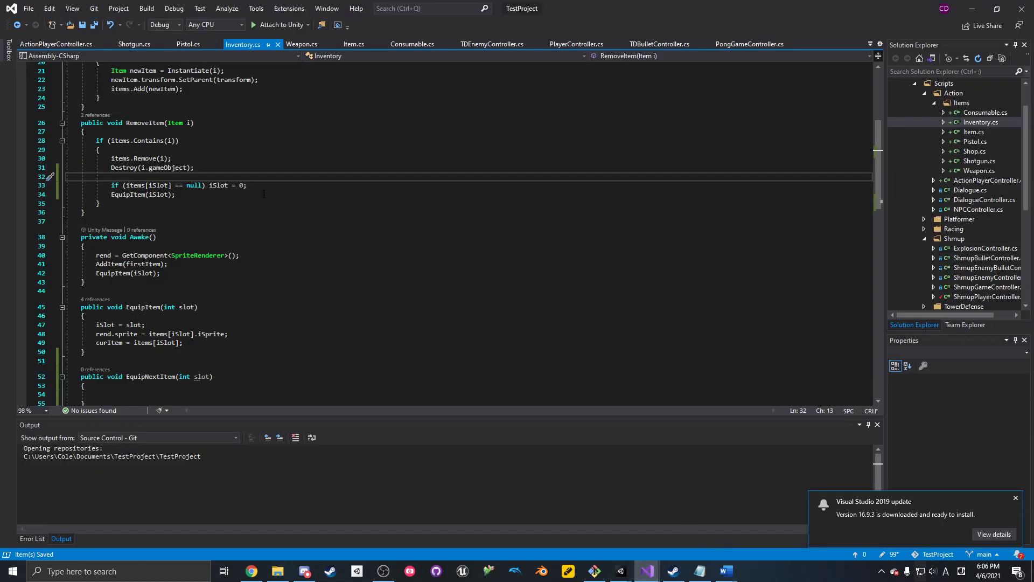
- Examine the EquipItem call in RemoveItem and the conditional curItem.Use() call in Update
{"action": "left_click", "coordinate": [93, 212]}
{"action": "left_click", "coordinate": [145, 194]}
{"action": "scroll", "coordinate": [145, 194], "scroll_direction": "down", "scroll_amount": 7}
{"action": "scroll", "coordinate": [145, 194], "scroll_direction": "down", "scroll_amount": 3}
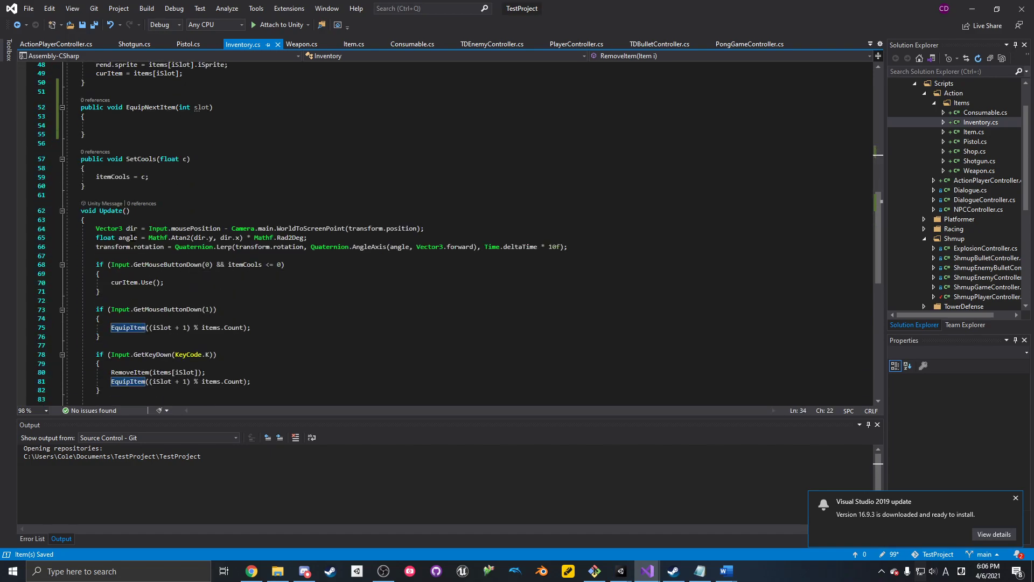
{"action": "left_click", "coordinate": [137, 282]}
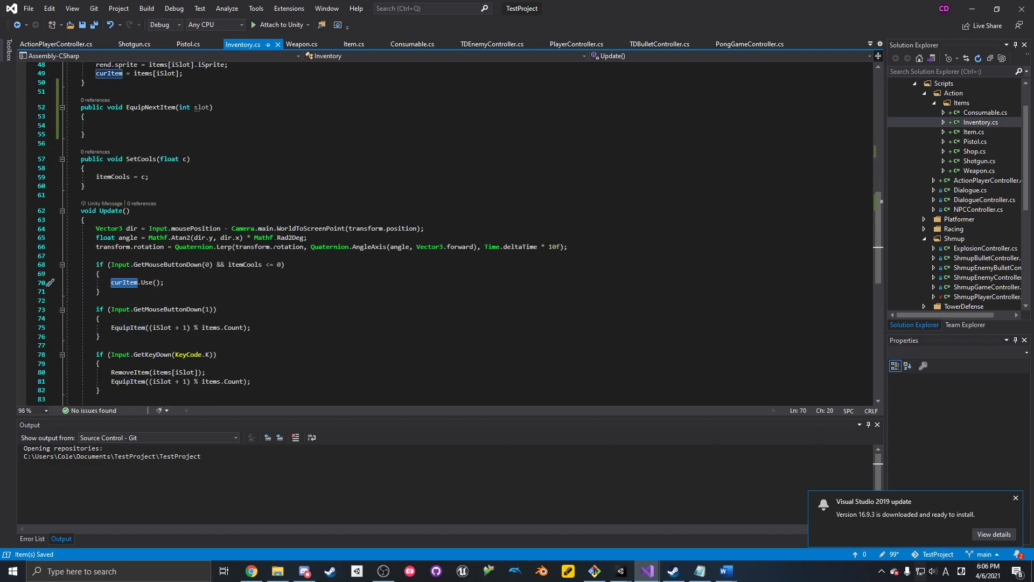
{"action": "left_click", "coordinate": [280, 265]}
{"action": "left_click", "coordinate": [300, 265]}
{"action": "left_click", "coordinate": [132, 283]}
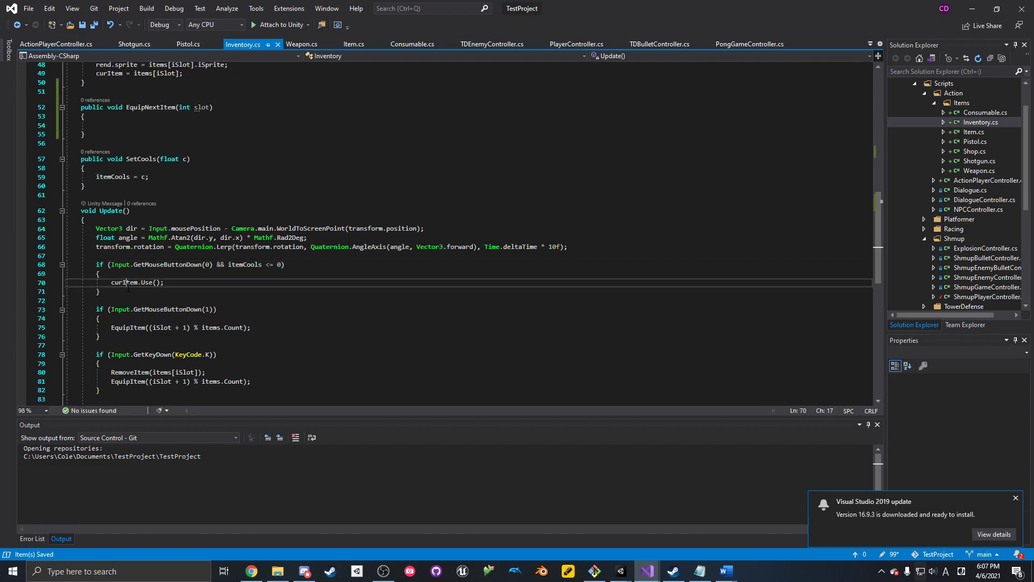
{"action": "double_click", "coordinate": [129, 283]}
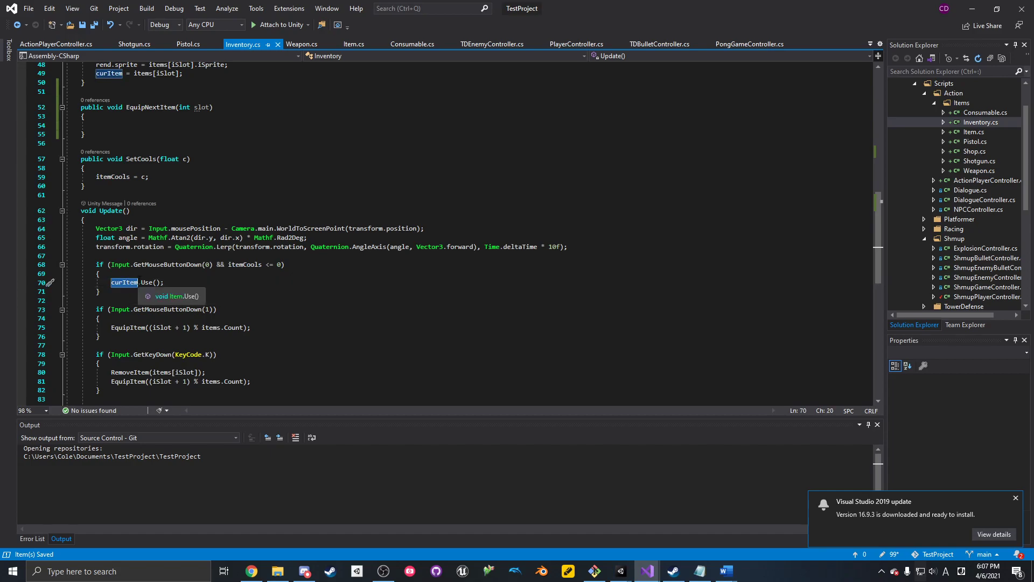
- Examine how EquipItem assigns curItem from items[iSlot], along with the empty EquipNextItem method below it
{"action": "scroll", "coordinate": [447, 232], "scroll_direction": "up", "scroll_amount": 2}
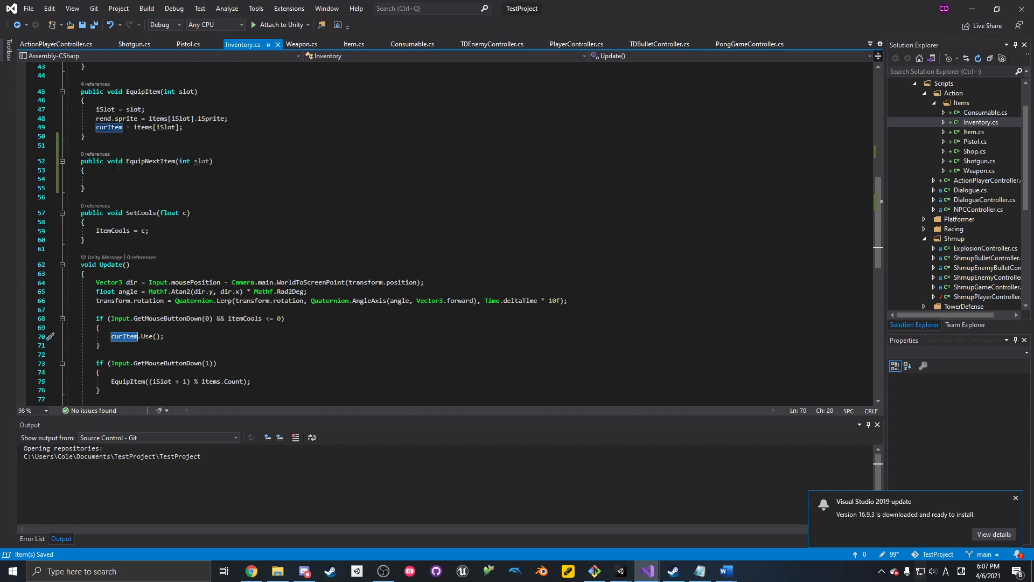
{"action": "double_click", "coordinate": [110, 130]}
{"action": "double_click", "coordinate": [145, 129]}
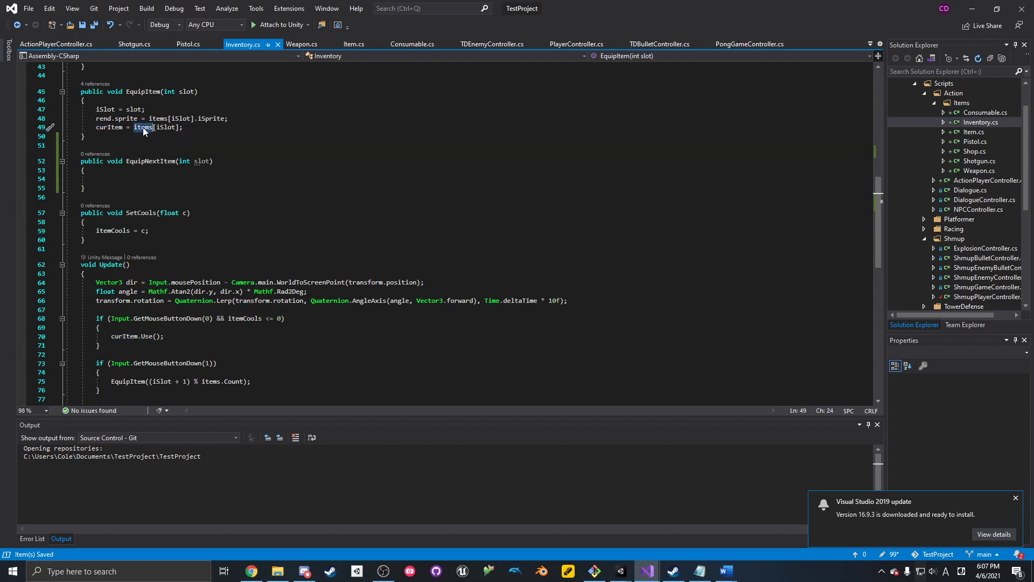
{"action": "left_click", "coordinate": [165, 127]}
{"action": "left_click", "coordinate": [202, 129]}
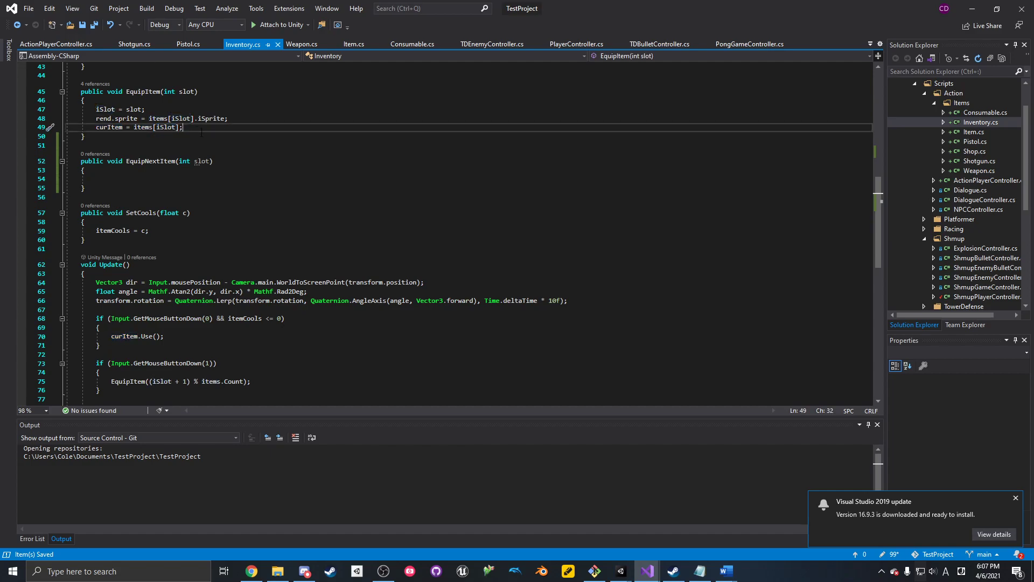
{"action": "left_click", "coordinate": [133, 179]}
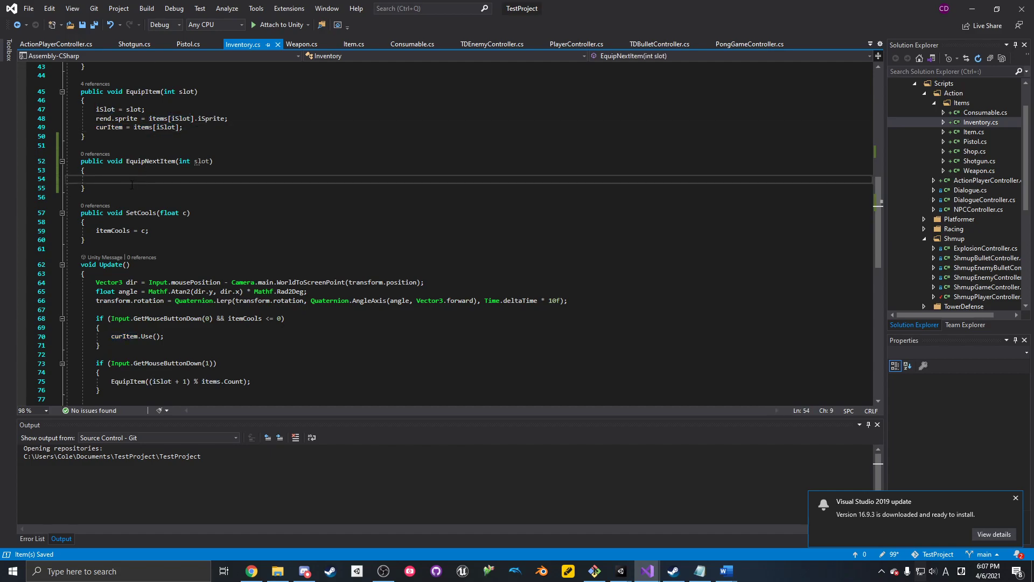
{"action": "scroll", "coordinate": [132, 185], "scroll_direction": "up", "scroll_amount": 3}
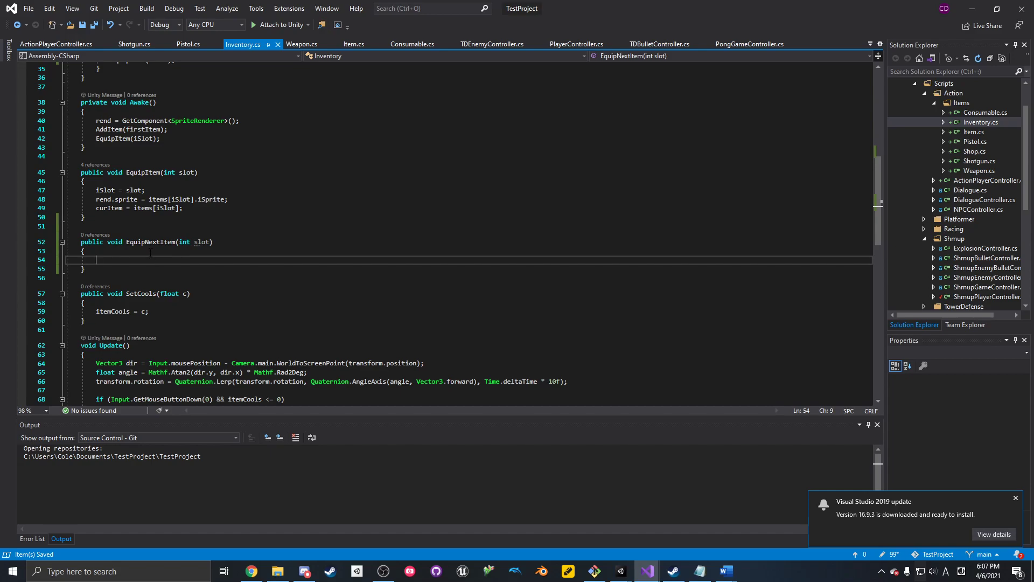
- Start the EquipNextItem body with an iSlot assignment based on the iSlot + 1 modulo items.Count expression from Update
{"action": "scroll", "coordinate": [150, 253], "scroll_direction": "down", "scroll_amount": 6}
{"action": "left_click", "coordinate": [258, 330]}
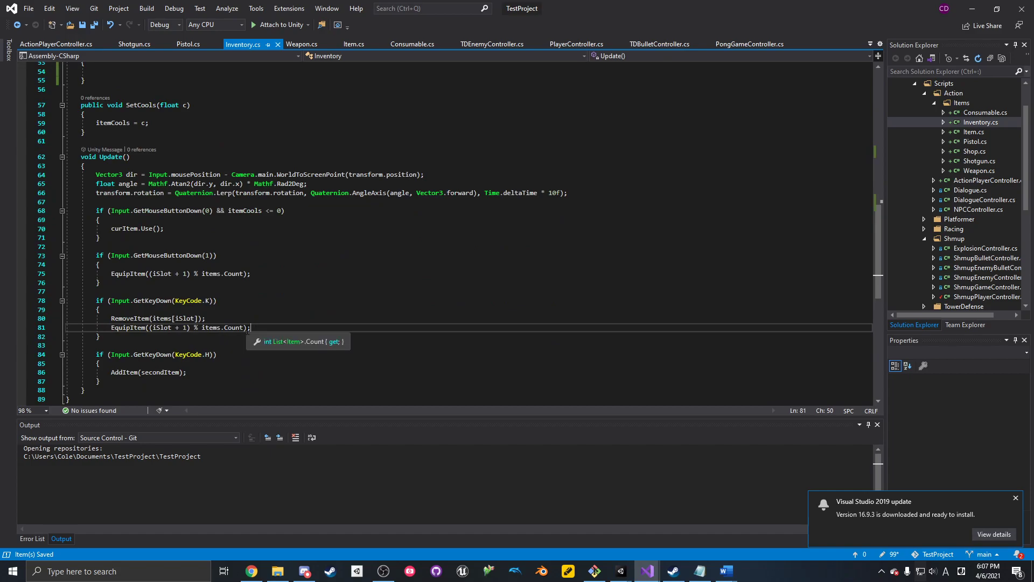
{"action": "mouse_move", "coordinate": [246, 328]}
{"action": "left_mouse_down"}
{"action": "mouse_move", "coordinate": [160, 328]}
{"action": "mouse_move", "coordinate": [244, 328]}
{"action": "left_mouse_up"}
{"action": "left_click", "coordinate": [153, 328]}
{"action": "left_click", "coordinate": [222, 319]}
{"action": "scroll", "coordinate": [217, 273], "scroll_direction": "up", "scroll_amount": 3}
{"action": "scroll", "coordinate": [218, 273], "scroll_direction": "up", "scroll_amount": 3}
{"action": "left_click", "coordinate": [156, 233]}
{"action": "type", "text": "iSlot]);"}
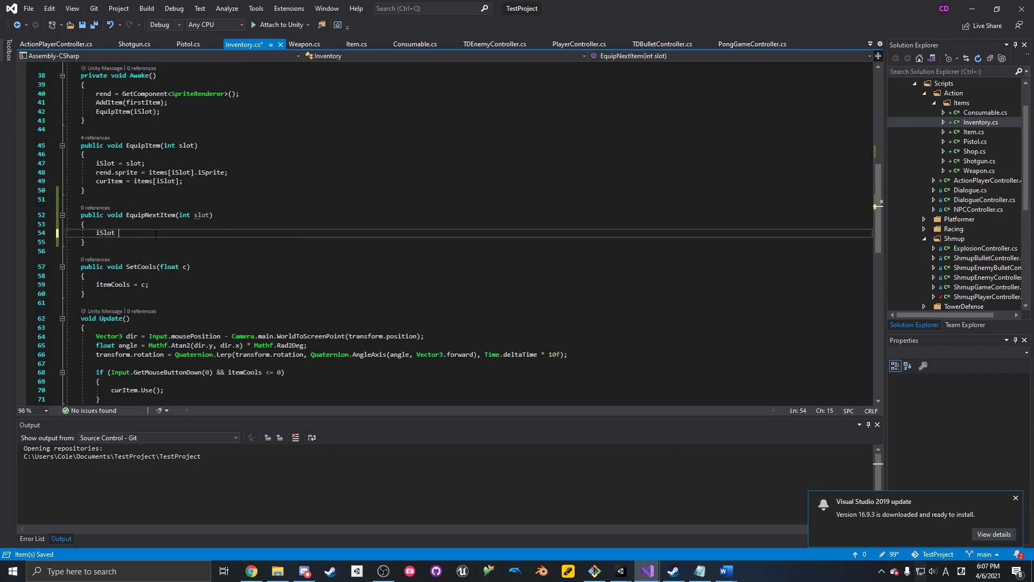
{"action": "key", "text": "ctrl+minus"}
{"action": "key", "text": "ctrl+minus"}
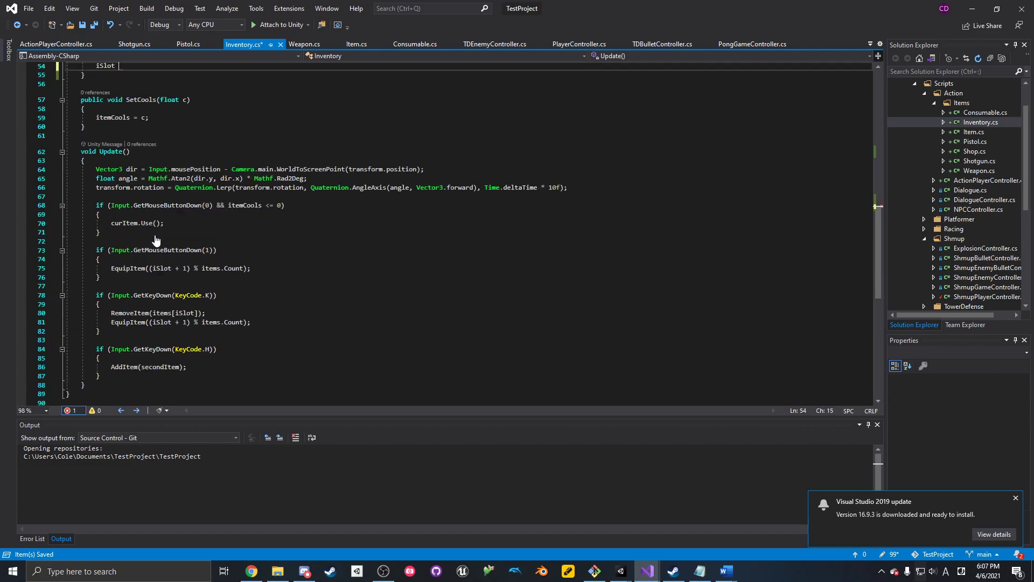
{"action": "scroll", "coordinate": [151, 126], "scroll_direction": "up", "scroll_amount": 3}
{"action": "type", "text": "= iSlot + 1) % items.Count"}
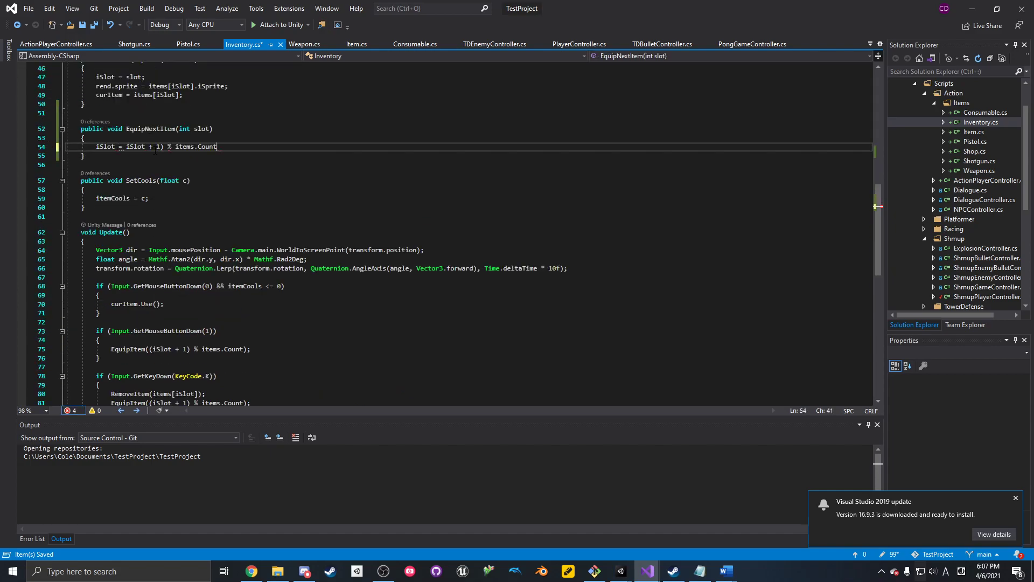
- Complete the EquipNextItem assignment as iSlot = (iSlot + 1) % items.Count; and save Inventory.cs
{"action": "left_click", "coordinate": [127, 147]}
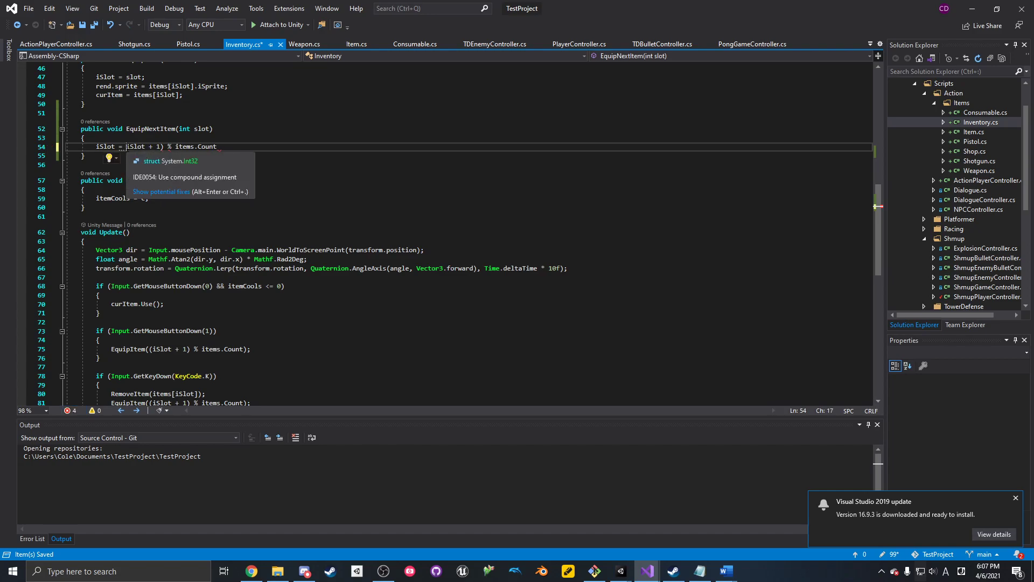
{"action": "type", "text": "("}
{"action": "left_click", "coordinate": [241, 147]}
{"action": "type", "text": ";"}
{"action": "key", "text": "ctrl+s"}
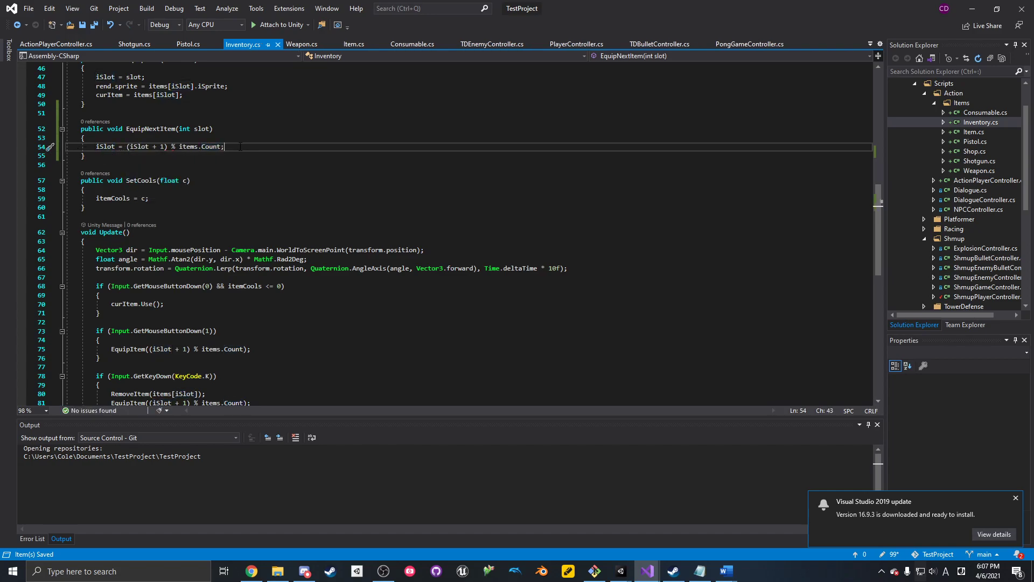
- Delete the items[iSlot] == null check and the blank line above it from the RemoveItem method
{"action": "scroll", "coordinate": [240, 146], "scroll_direction": "up", "scroll_amount": 4}
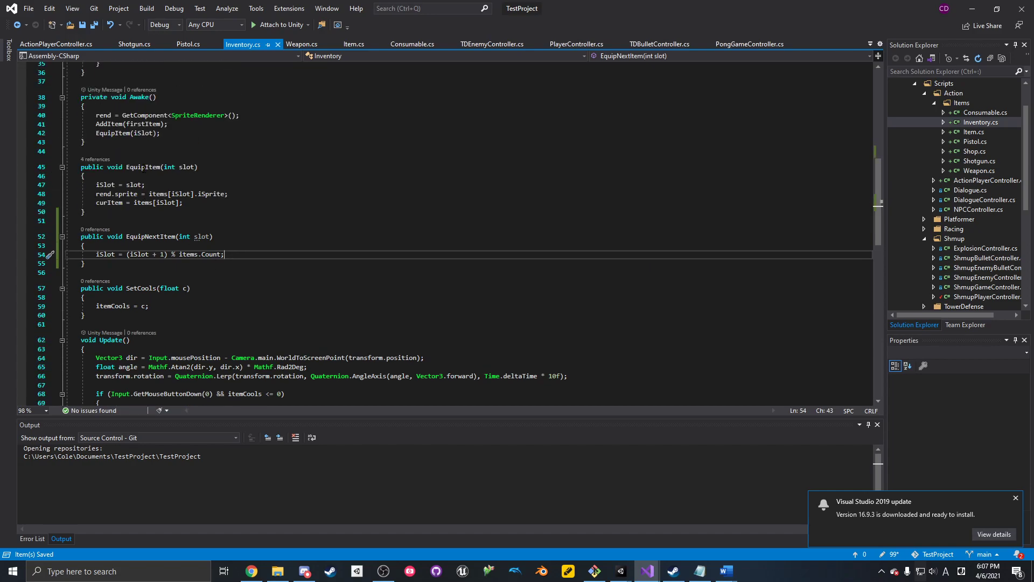
{"action": "left_click", "coordinate": [191, 205]}
{"action": "scroll", "coordinate": [191, 208], "scroll_direction": "up", "scroll_amount": 4}
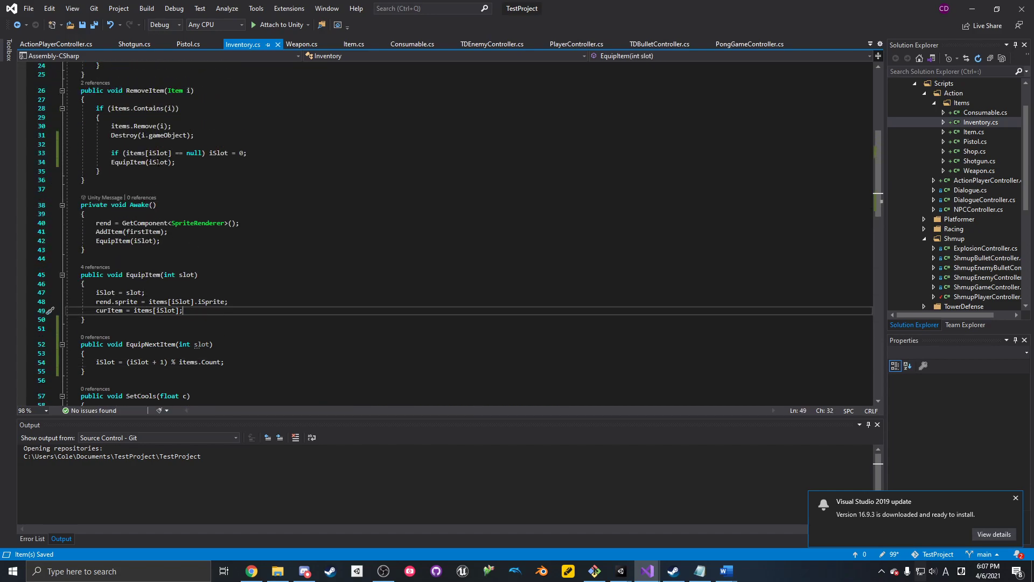
{"action": "left_click_drag", "start_coordinate": [248, 154], "coordinate": [199, 136]}
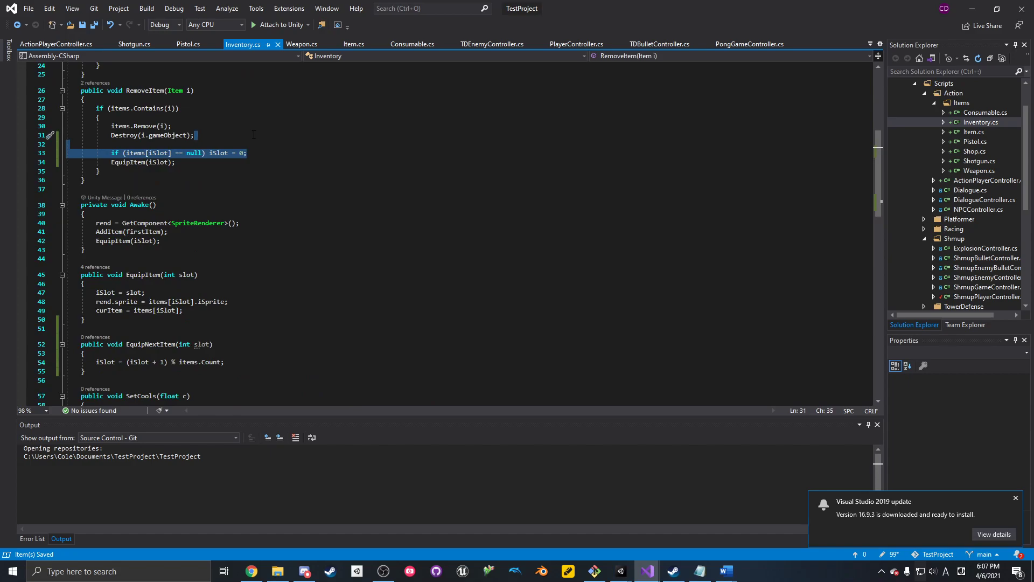
{"action": "key", "text": "BackSpace"}
- Change the EquipItem call in RemoveItem to EquipNextItem
{"action": "left_click", "coordinate": [130, 144]}
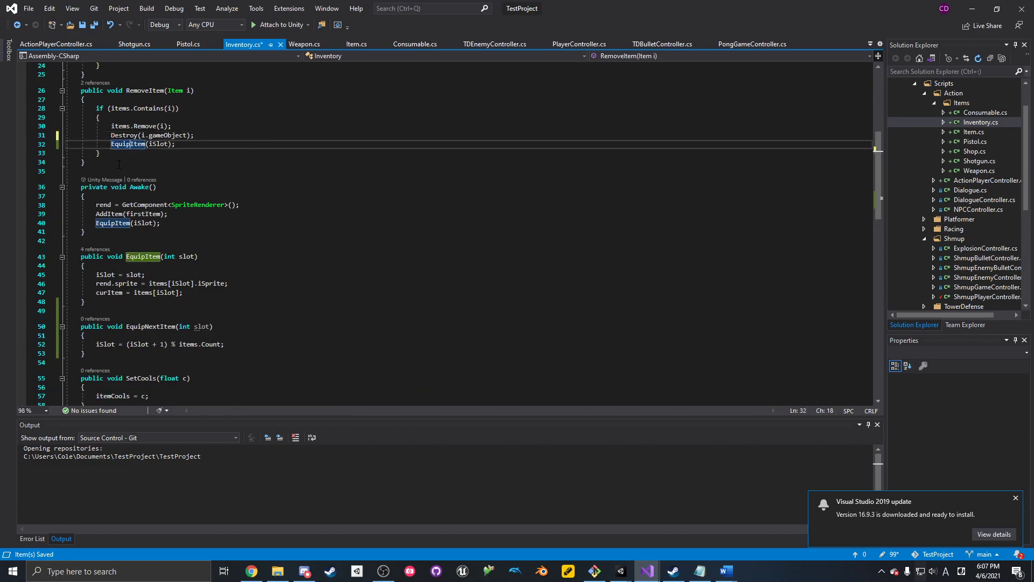
{"action": "type", "text": "NE"}
{"action": "key", "text": "BackSpace"}
{"action": "type", "text": "ext"}
{"action": "double_click", "coordinate": [176, 144]}
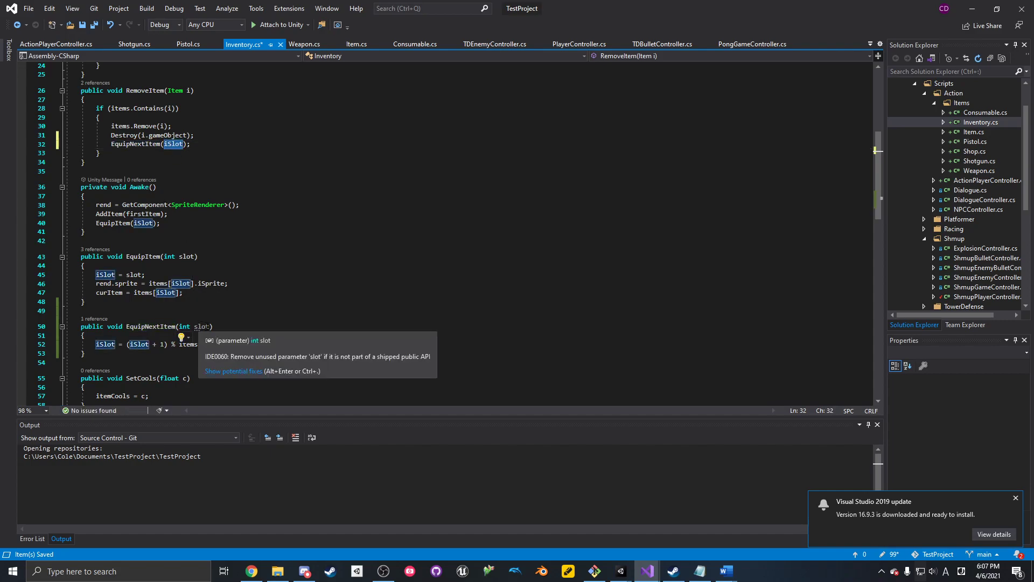
- Remove the int slot parameter from the EquipNextItem method signature and save Inventory.cs
{"action": "left_click_drag", "start_coordinate": [210, 326], "coordinate": [179, 326]}
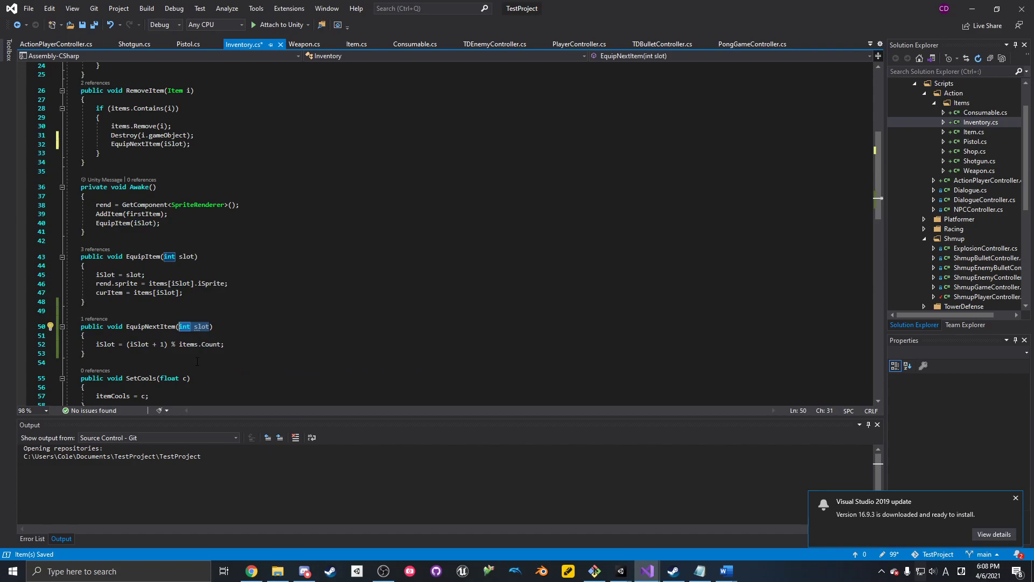
{"action": "key", "text": "BackSpace"}
{"action": "key", "text": "ctrl+s"}
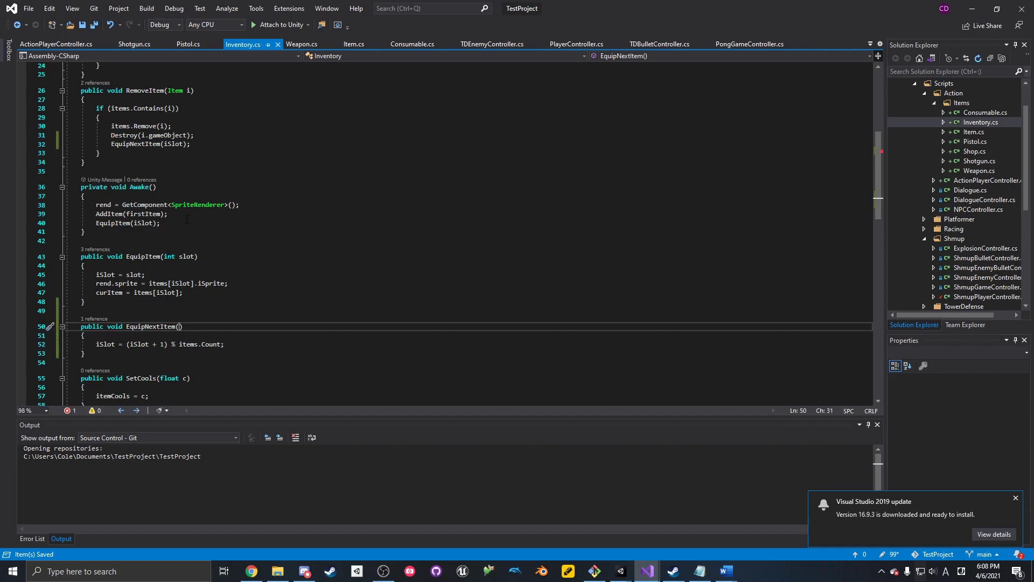
- Remove the iSlot argument from the EquipNextItem call in RemoveItem and return to Unity
{"action": "left_click", "coordinate": [171, 144]}
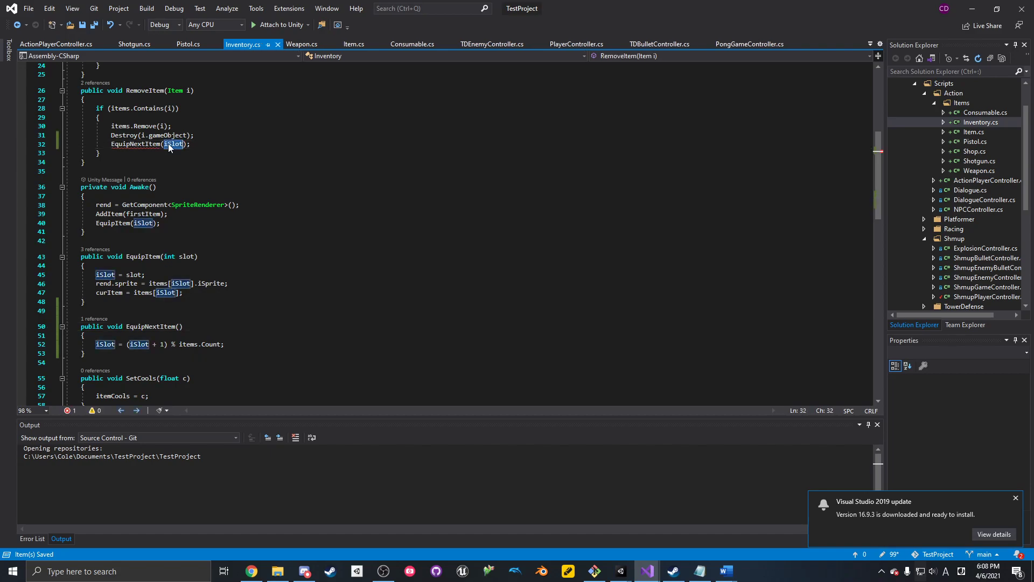
{"action": "key", "text": "BackSpace"}
{"action": "left_click", "coordinate": [194, 109]}
{"action": "left_click", "coordinate": [972, 8]}
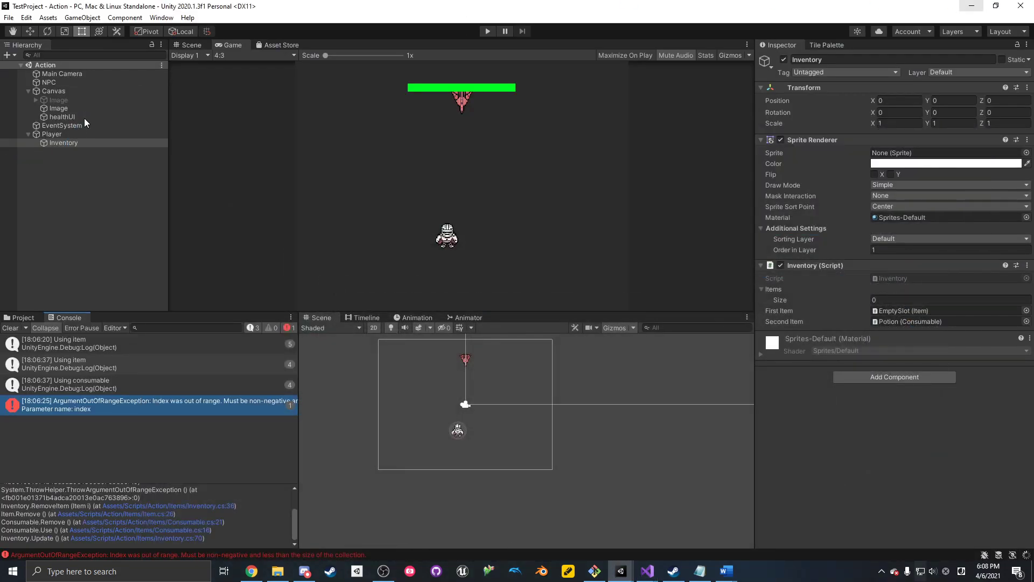
- Save the Action scene and start the game in play mode
{"action": "left_click", "coordinate": [9, 18]}
{"action": "left_click", "coordinate": [22, 58]}
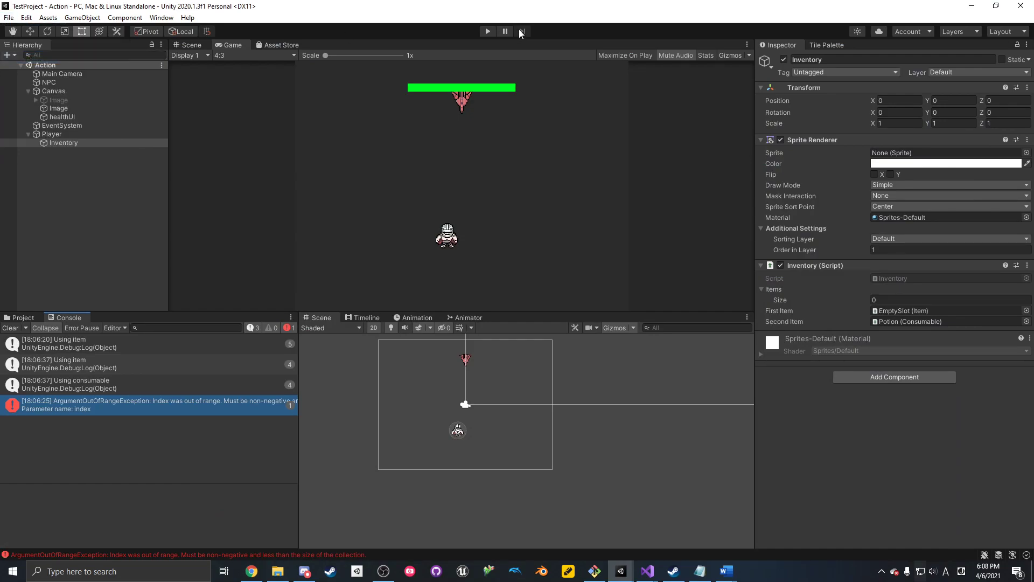
{"action": "left_click", "coordinate": [488, 32]}
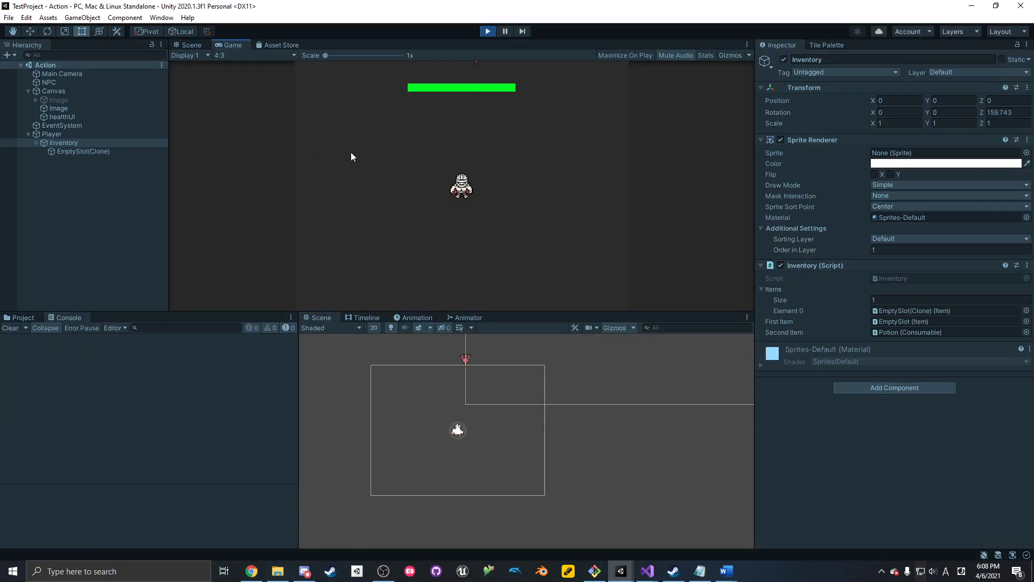
- Add the potion to the inventory in the running game and use the equipped item
{"action": "key", "text": "space"}
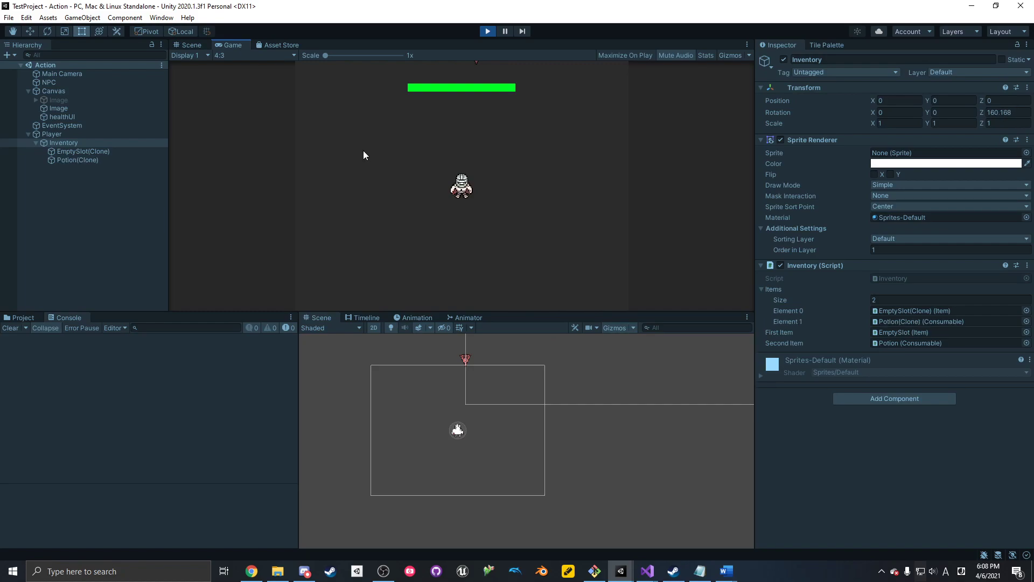
{"action": "key", "text": "space"}
{"action": "key", "text": "space"}
{"action": "key", "text": "space"}
{"action": "key", "text": "space"}
{"action": "key", "text": "space"}
{"action": "key", "text": "space"}
{"action": "key", "text": "space"}
{"action": "key", "text": "space"}
{"action": "key", "text": "space"}
{"action": "left_click", "coordinate": [363, 150]}
{"action": "key", "text": "space"}
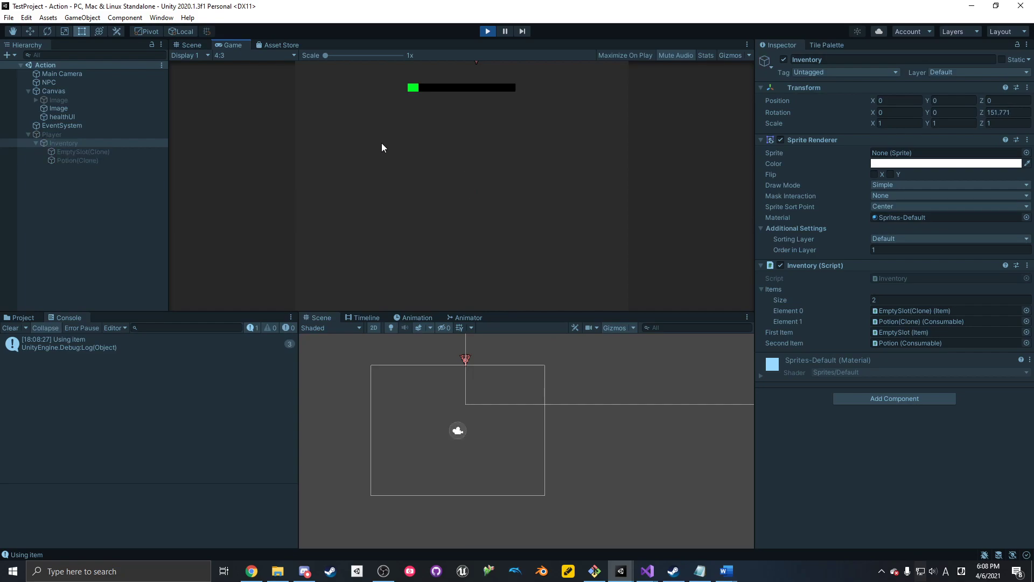
- Restart play mode, add and equip the potion, and use it repeatedly to test its removal from the inventory
{"action": "left_click", "coordinate": [488, 31]}
{"action": "left_click", "coordinate": [489, 31]}
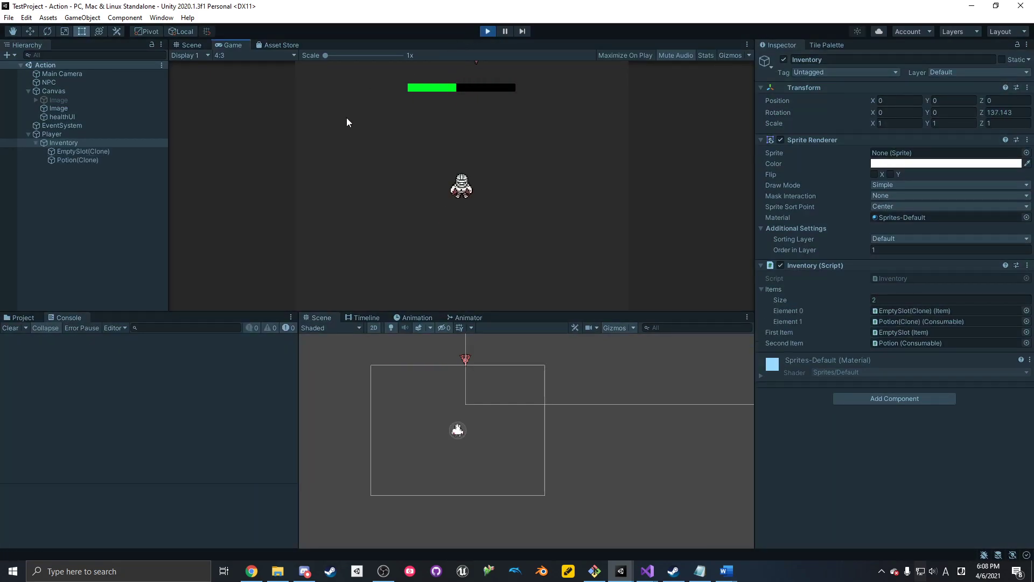
{"action": "key", "text": "2"}
{"action": "left_click", "coordinate": [371, 120]}
{"action": "left_click", "coordinate": [370, 118]}
{"action": "left_click", "coordinate": [370, 118]}
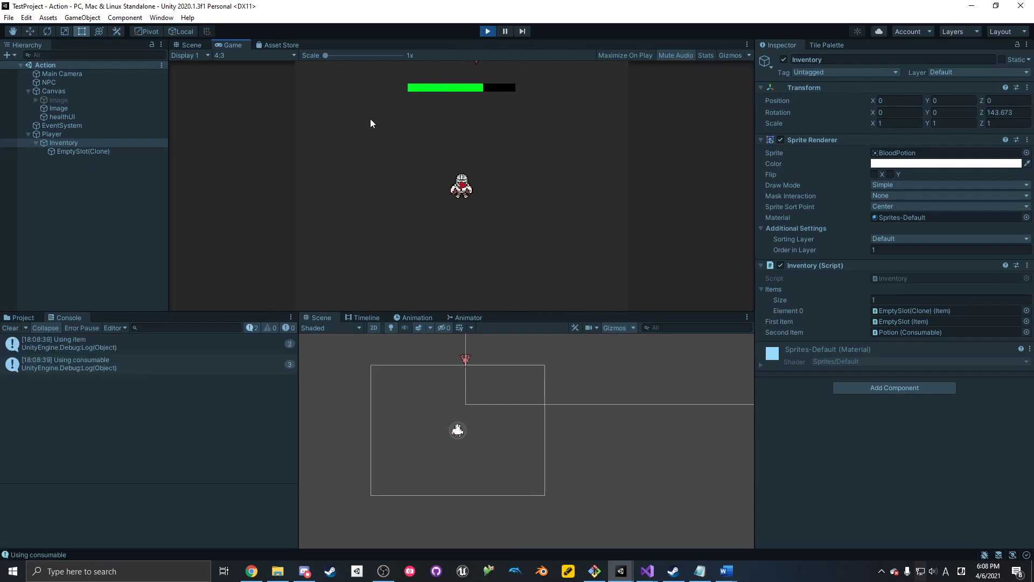
{"action": "left_click", "coordinate": [370, 123]}
{"action": "left_click", "coordinate": [370, 123]}
- Inspect the EmptySlot(Clone) object and the Inventory's Element 0 reference, and stop play mode
{"action": "left_click", "coordinate": [88, 145]}
{"action": "left_click", "coordinate": [88, 150]}
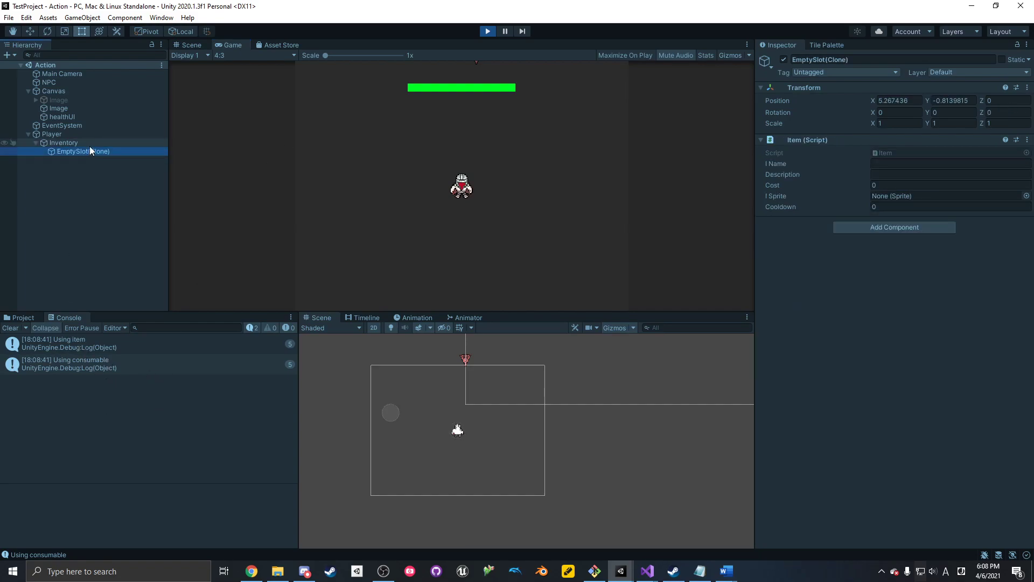
{"action": "left_click", "coordinate": [90, 146]}
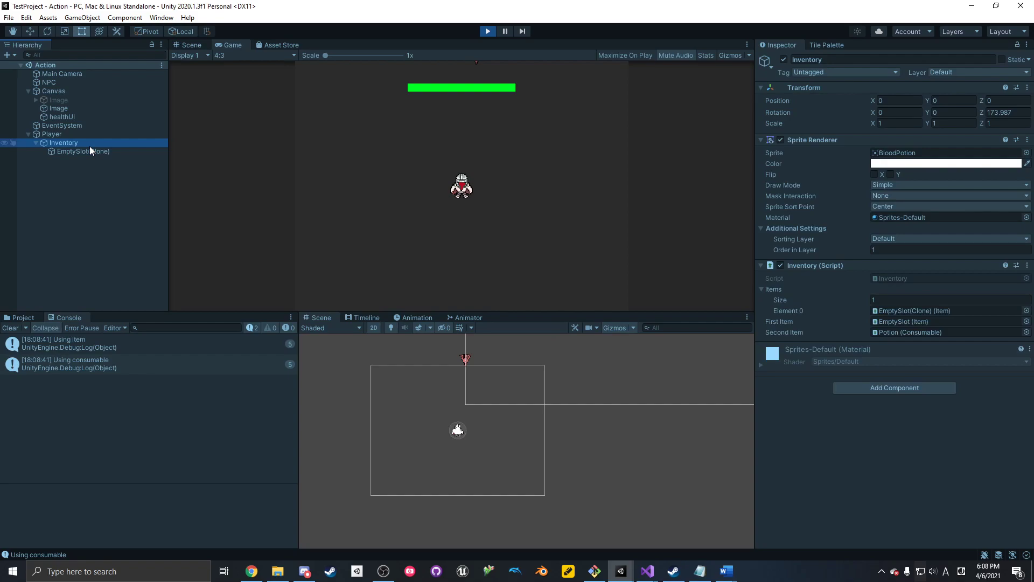
{"action": "left_click", "coordinate": [918, 311]}
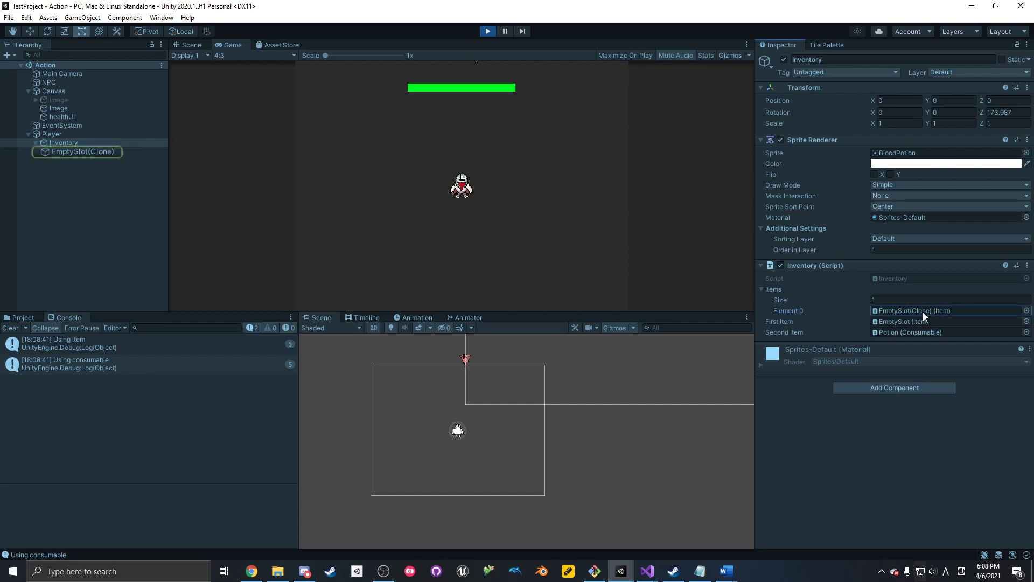
{"action": "left_click", "coordinate": [70, 150]}
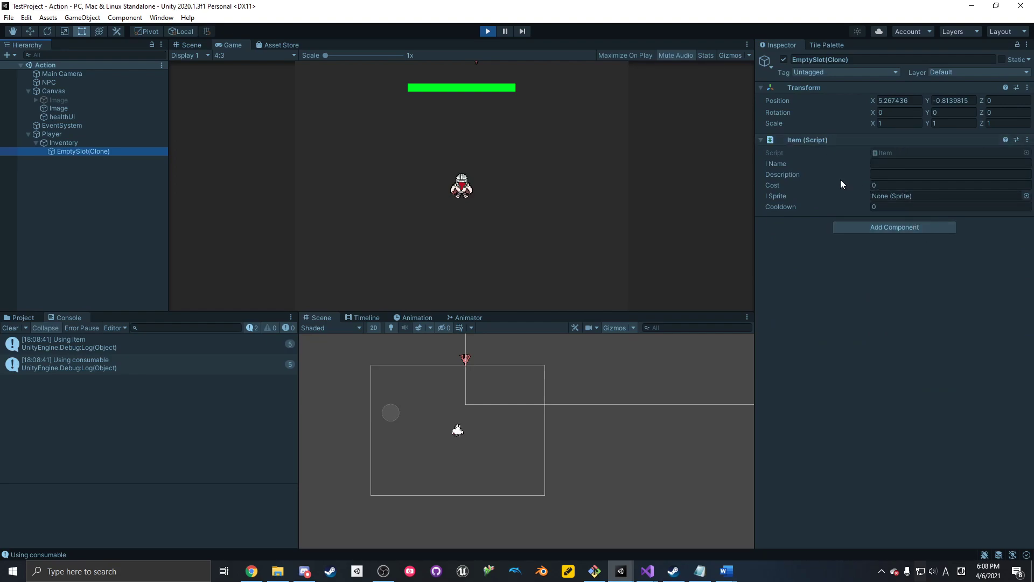
{"action": "left_click", "coordinate": [488, 30]}
- Switch to Visual Studio and review the Use method in Consumable.cs and the code in Weapon.cs
{"action": "mouse_move", "coordinate": [648, 572]}
{"action": "left_click", "coordinate": [737, 523]}
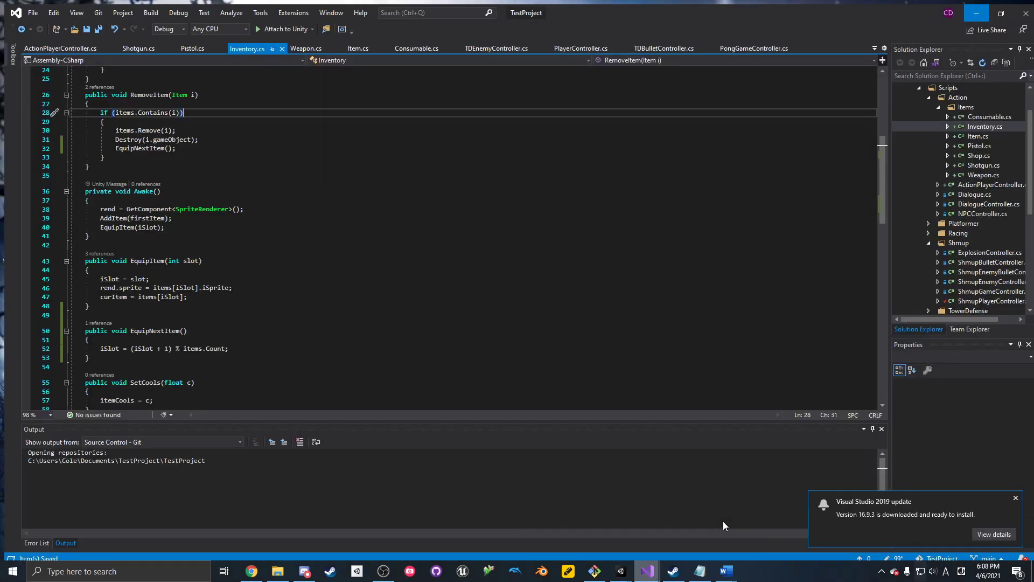
{"action": "left_click", "coordinate": [999, 122]}
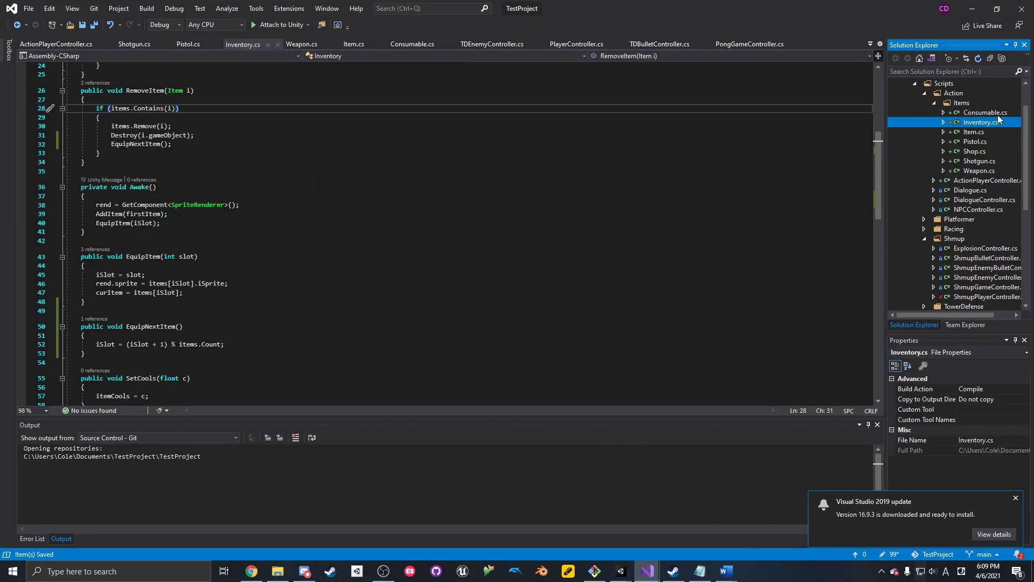
{"action": "left_click", "coordinate": [998, 114]}
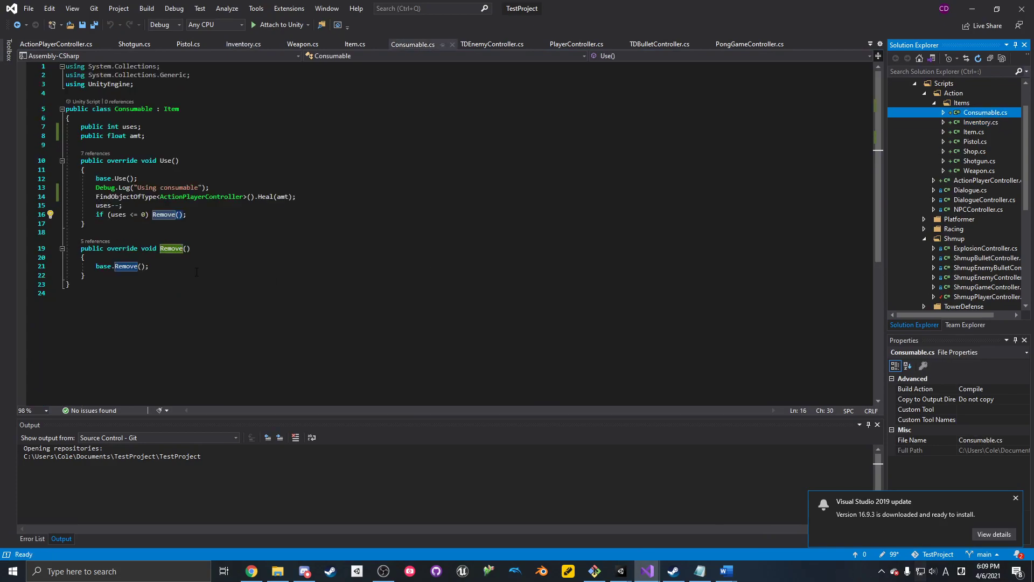
{"action": "left_click", "coordinate": [133, 169]}
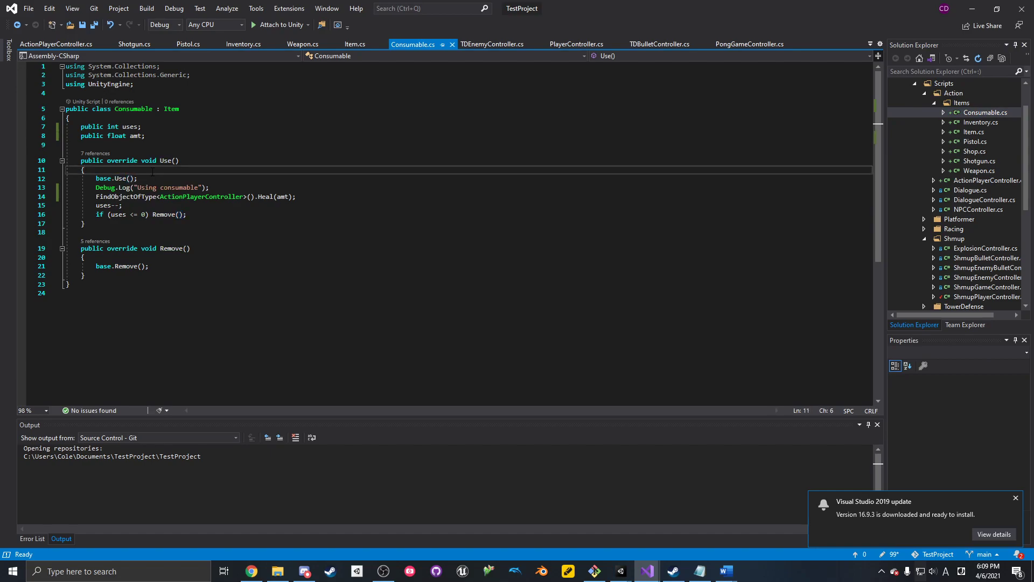
{"action": "left_click_drag", "start_coordinate": [221, 189], "coordinate": [225, 169]}
{"action": "left_click", "coordinate": [226, 187]}
{"action": "left_click", "coordinate": [226, 205]}
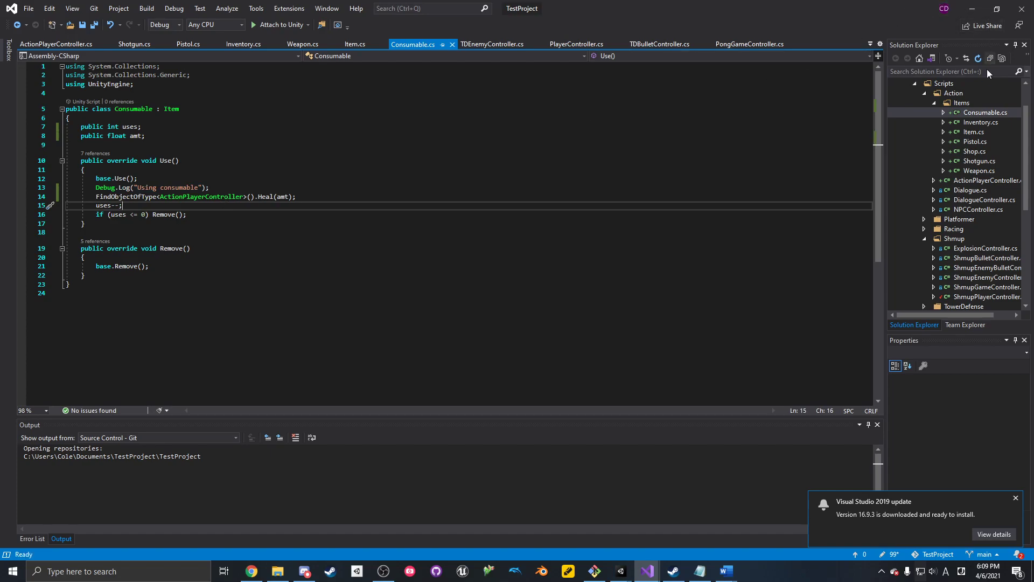
{"action": "left_click", "coordinate": [986, 161]}
{"action": "left_click", "coordinate": [990, 171]}
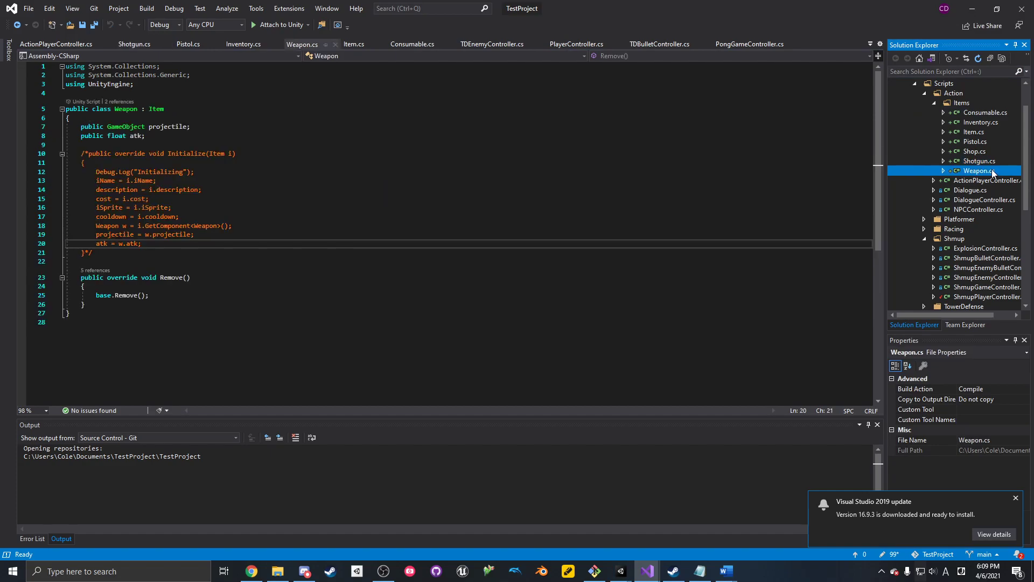
- Duplicate the KeyCode.H input block in Inventory.cs's Update method, change the copy's key to J, and save the file
{"action": "left_click", "coordinate": [980, 132]}
{"action": "left_click", "coordinate": [982, 123]}
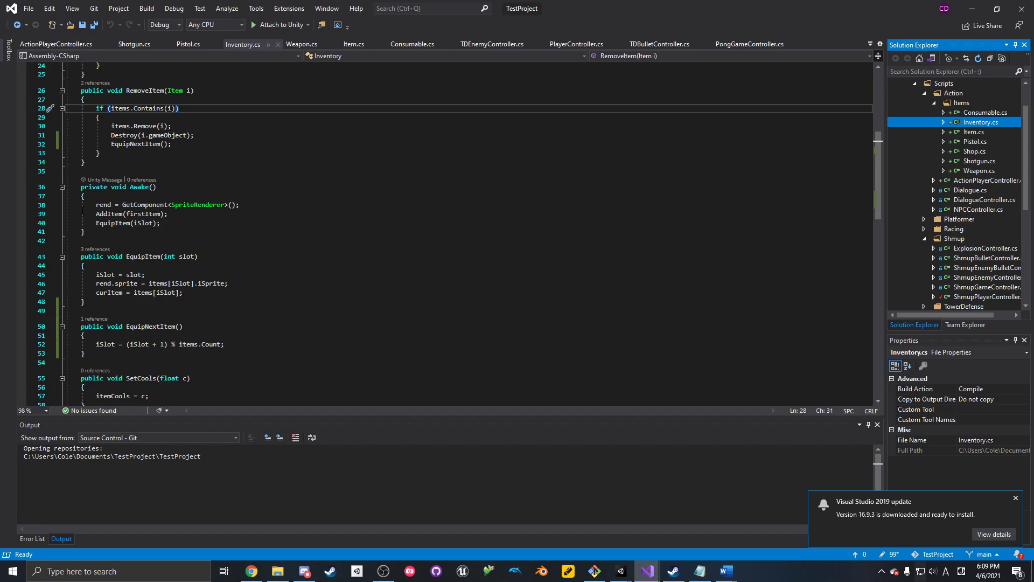
{"action": "scroll", "coordinate": [134, 215], "scroll_direction": "down", "scroll_amount": 15}
{"action": "left_click", "coordinate": [234, 201]}
{"action": "scroll", "coordinate": [192, 242], "scroll_direction": "up", "scroll_amount": 3}
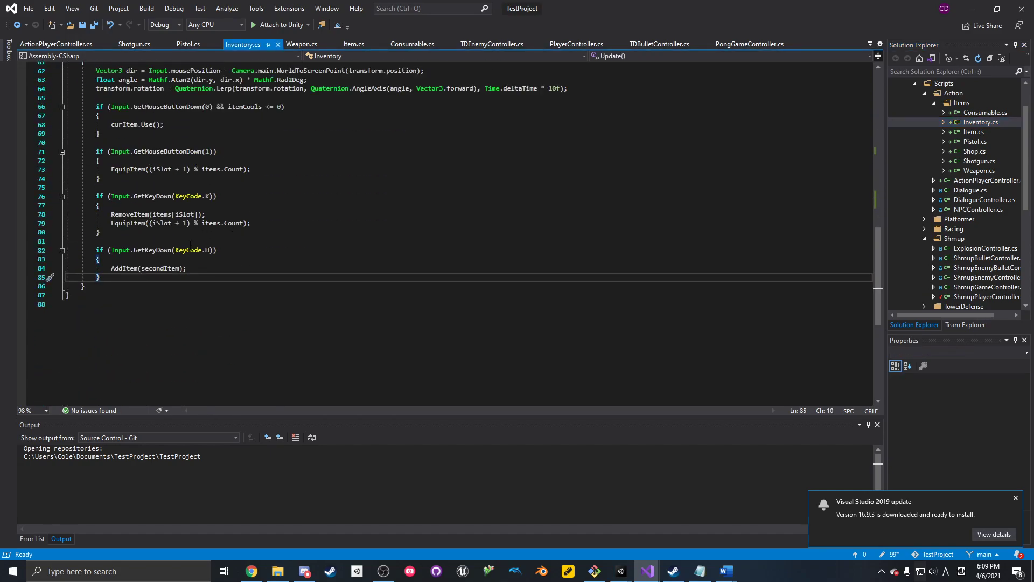
{"action": "left_click_drag", "start_coordinate": [183, 278], "coordinate": [184, 236]}
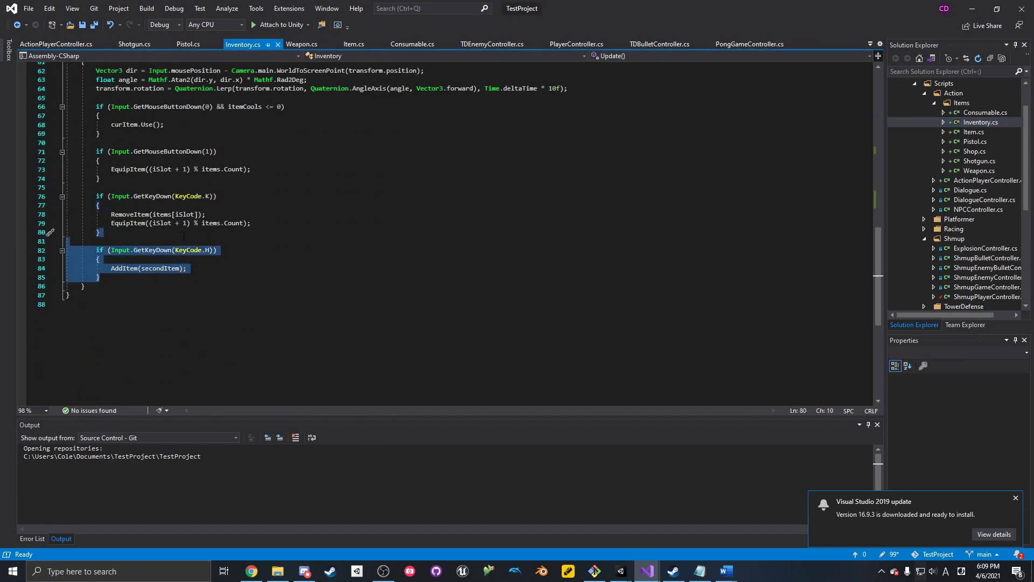
{"action": "key", "text": "ctrl+d"}
{"action": "left_click", "coordinate": [208, 295]}
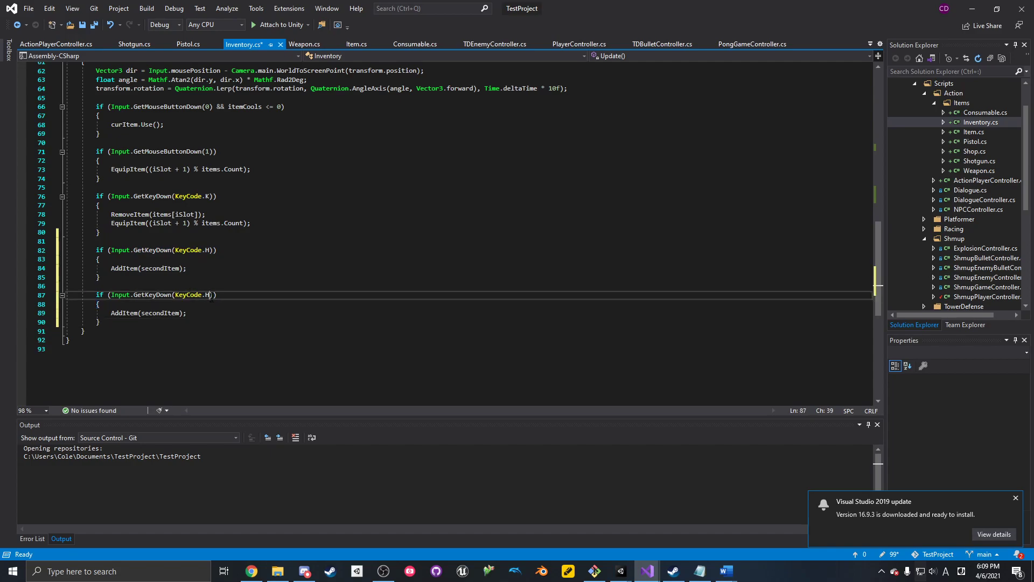
{"action": "key", "text": "BackSpace"}
{"action": "type", "text": "J"}
{"action": "key", "text": "ctrl+s"}
- Change the AddItem argument in the KeyCode.J block to thirdItem and save Inventory.cs
{"action": "left_click", "coordinate": [391, 252]}
{"action": "double_click", "coordinate": [164, 314]}
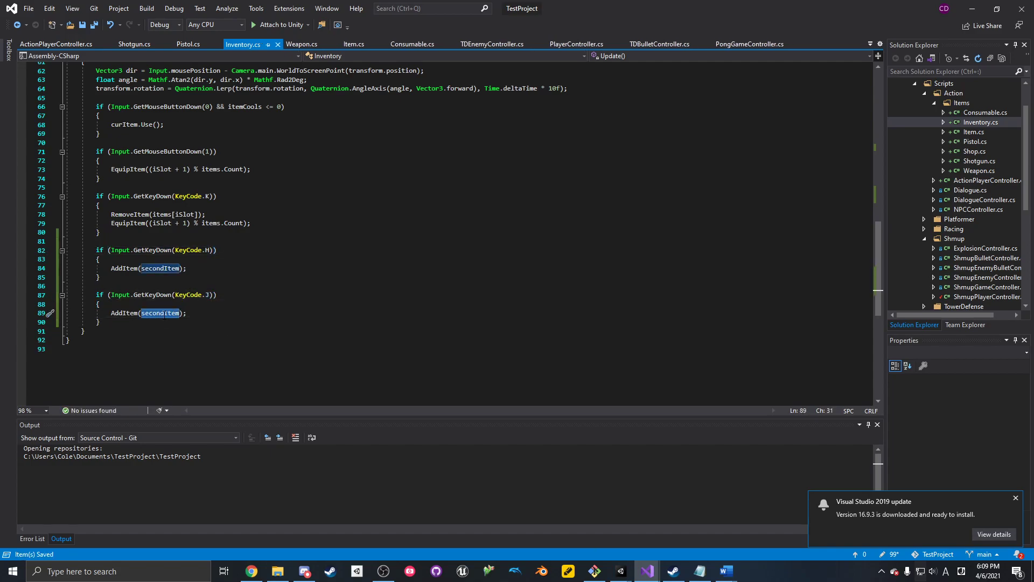
{"action": "type", "text": "thirdItem"}
{"action": "key", "text": "ctrl+s"}
- Declare a public Item field named thirdItem below secondItem and save Inventory.cs
{"action": "scroll", "coordinate": [192, 255], "scroll_direction": "up", "scroll_amount": 18}
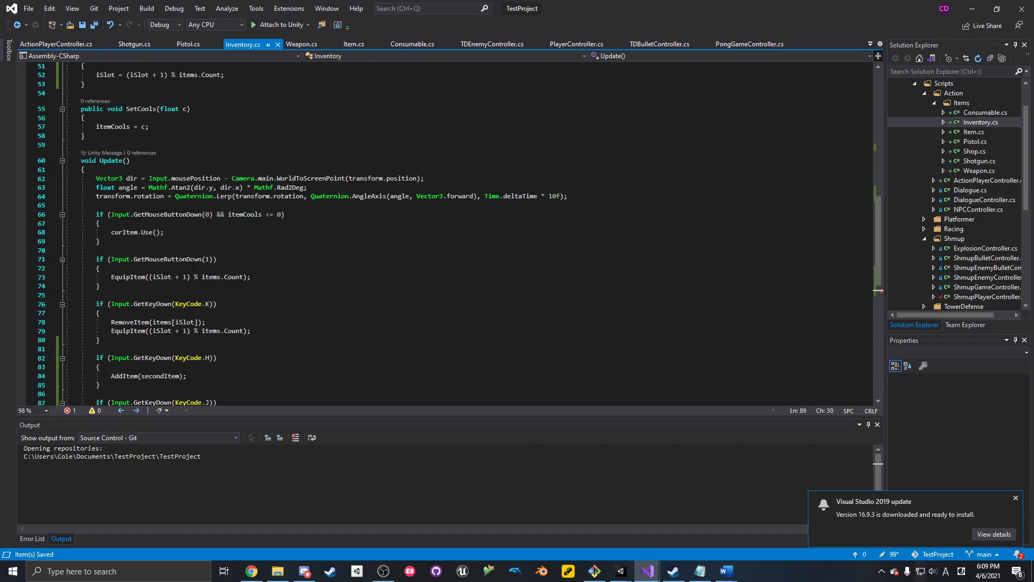
{"action": "scroll", "coordinate": [191, 255], "scroll_direction": "up", "scroll_amount": 2}
{"action": "left_click", "coordinate": [149, 180]}
{"action": "key", "text": "ctrl+d"}
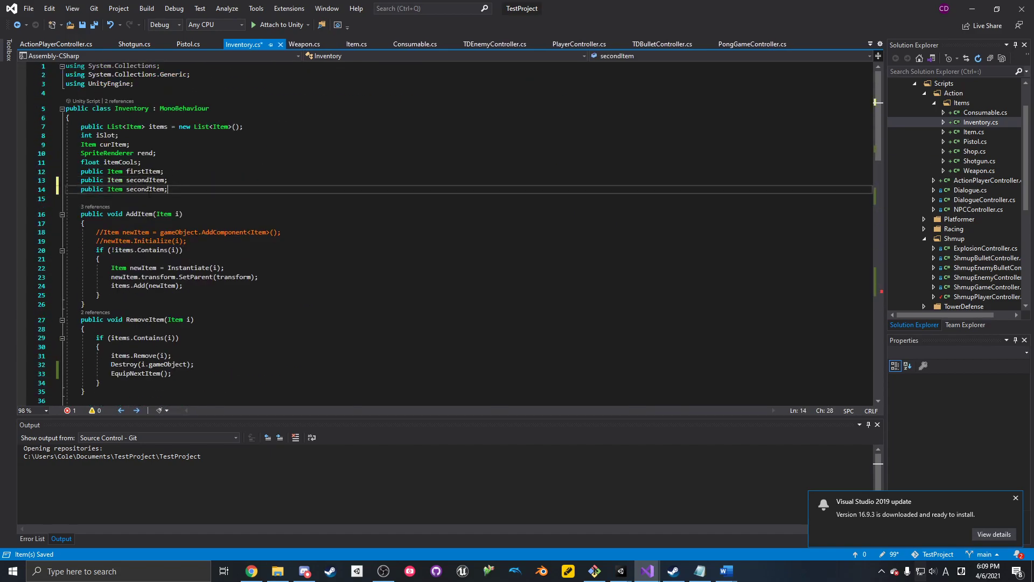
{"action": "key", "text": "ctrl+BackSpace"}
{"action": "type", "text": "third"}
{"action": "key", "text": "ctrl+s"}
{"action": "left_click", "coordinate": [130, 145]}
- Switch to Unity, save the scene, and assign the Colt prefab as the Inventory script's Third Item
{"action": "left_click", "coordinate": [972, 8]}
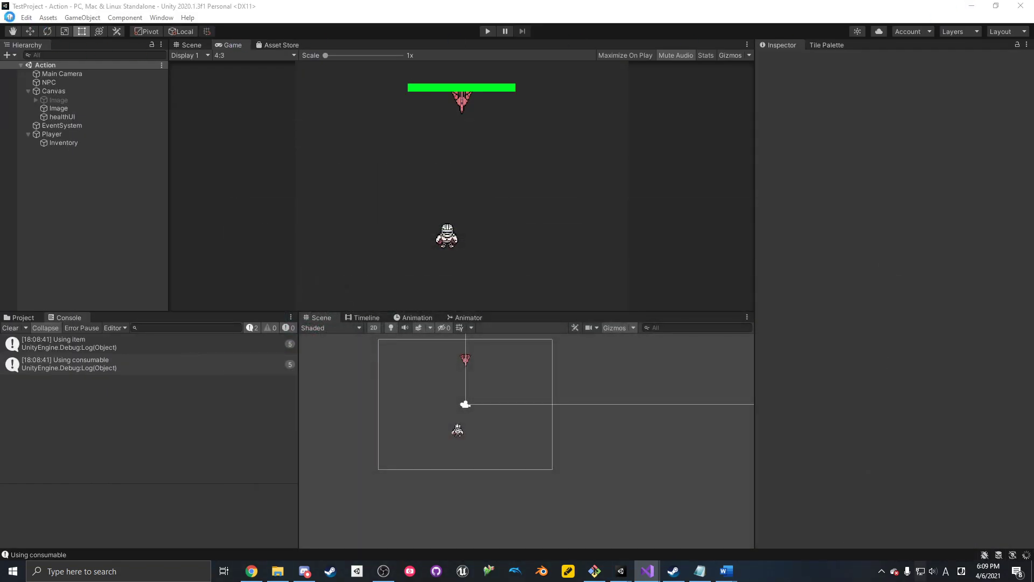
{"action": "left_click", "coordinate": [8, 19]}
{"action": "left_click", "coordinate": [25, 58]}
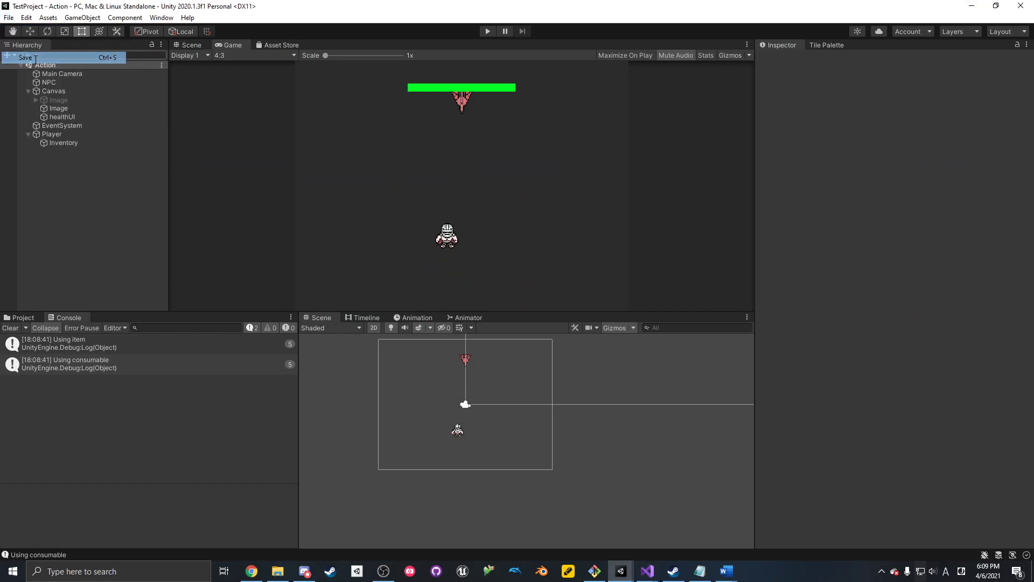
{"action": "left_click", "coordinate": [57, 144]}
{"action": "left_click", "coordinate": [20, 317]}
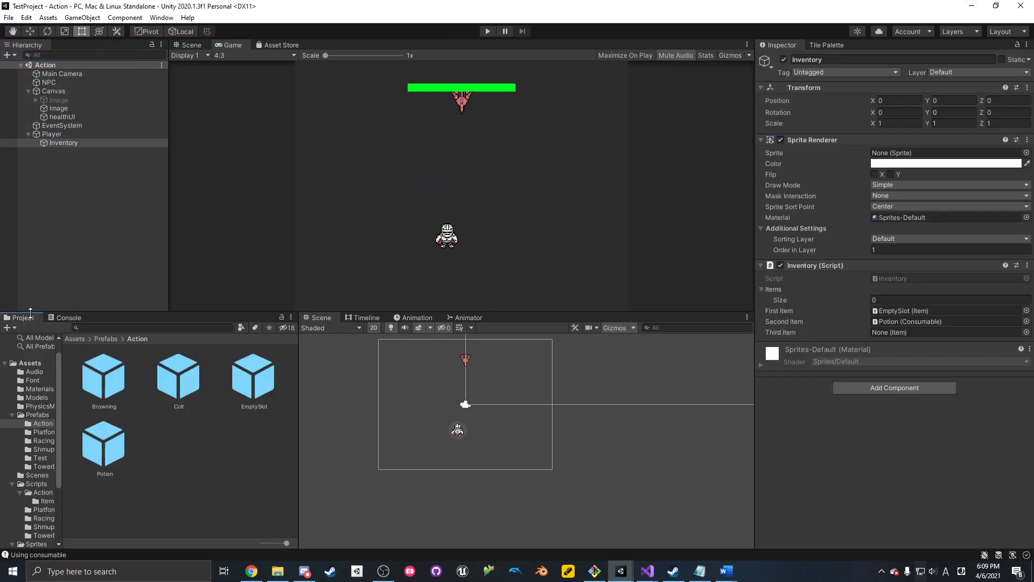
{"action": "left_click_drag", "start_coordinate": [186, 385], "coordinate": [906, 330]}
- Run the game, add the potion and the Colt to the inventory, and cycle through the equipped items
{"action": "left_click", "coordinate": [487, 31]}
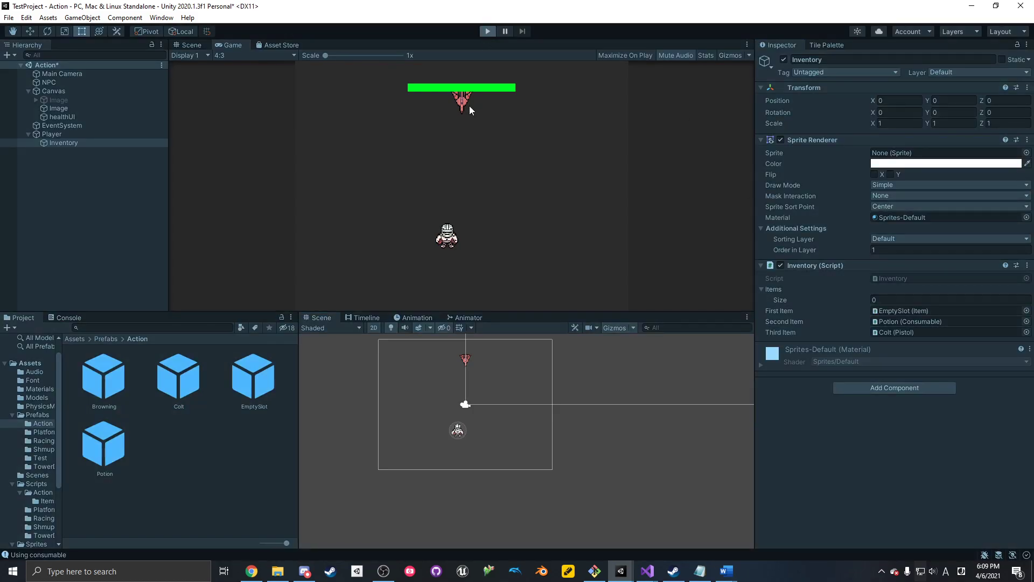
{"action": "left_click", "coordinate": [499, 147]}
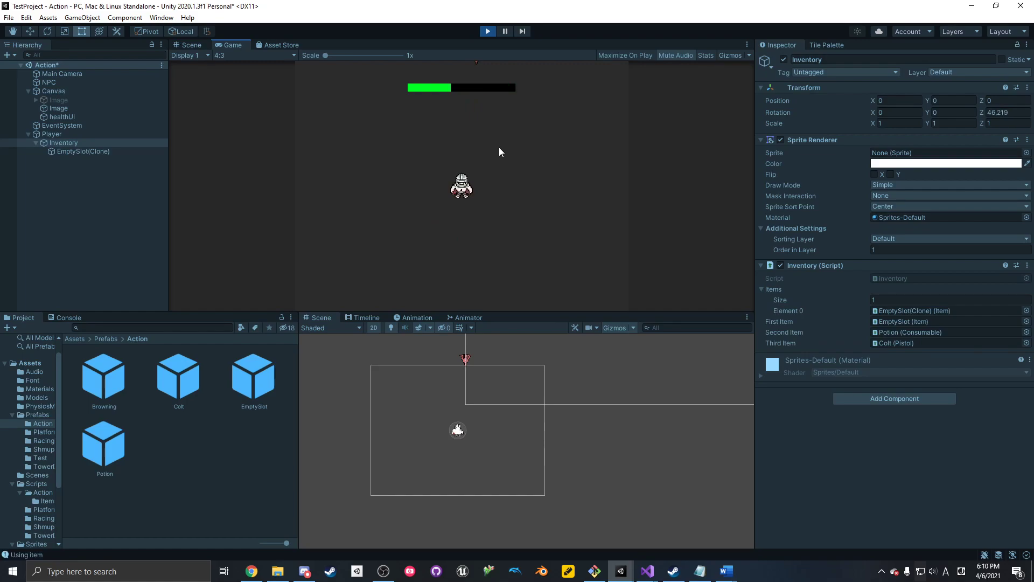
{"action": "key", "text": "2"}
{"action": "scroll", "coordinate": [499, 148], "scroll_direction": "up", "scroll_amount": 1}
{"action": "left_click", "coordinate": [503, 134]}
{"action": "key", "text": "3"}
{"action": "scroll", "coordinate": [512, 131], "scroll_direction": "up", "scroll_amount": 1}
{"action": "left_click", "coordinate": [509, 129]}
- Fire the Colt in several directions around the player, moving the player between shots
{"action": "left_click", "coordinate": [416, 117]}
{"action": "left_click", "coordinate": [412, 120]}
{"action": "left_click", "coordinate": [372, 143]}
{"action": "left_click", "coordinate": [371, 145]}
{"action": "left_click", "coordinate": [378, 152]}
{"action": "left_click", "coordinate": [398, 161]}
{"action": "left_click", "coordinate": [427, 162]}
{"action": "left_click", "coordinate": [442, 159]}
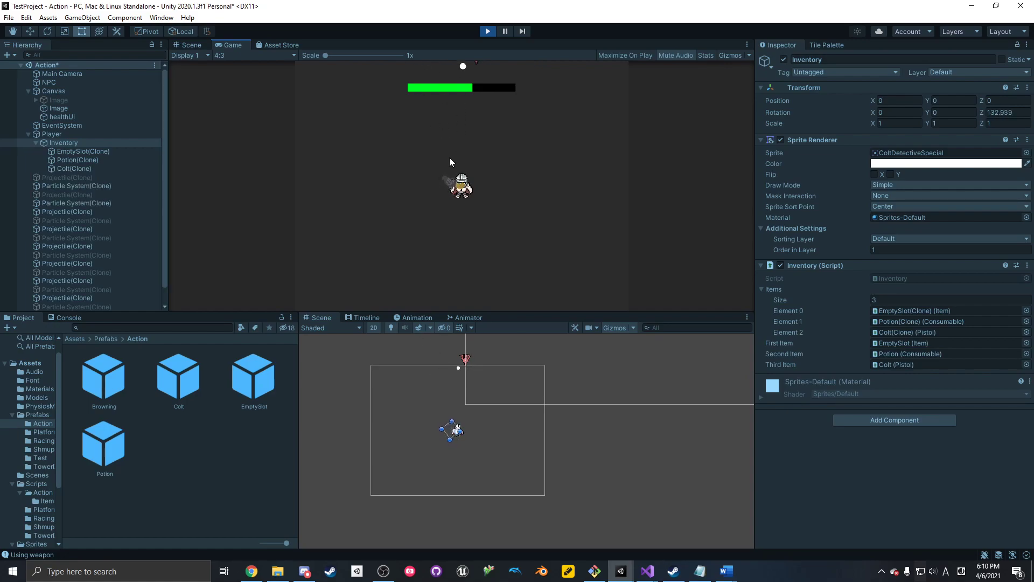
{"action": "key", "text": "a"}
{"action": "left_click", "coordinate": [571, 212]}
{"action": "left_click", "coordinate": [544, 251]}
{"action": "left_click", "coordinate": [530, 172]}
{"action": "left_click", "coordinate": [485, 129]}
{"action": "left_click", "coordinate": [420, 148]}
{"action": "left_click", "coordinate": [388, 196]}
{"action": "left_click", "coordinate": [468, 231]}
{"action": "left_click", "coordinate": [568, 173]}
{"action": "left_click", "coordinate": [569, 169]}
{"action": "left_click", "coordinate": [569, 167]}
{"action": "left_click", "coordinate": [568, 167]}
- Equip the potion, use it up to test its removal with three items held, and stop play mode
{"action": "key", "text": "1"}
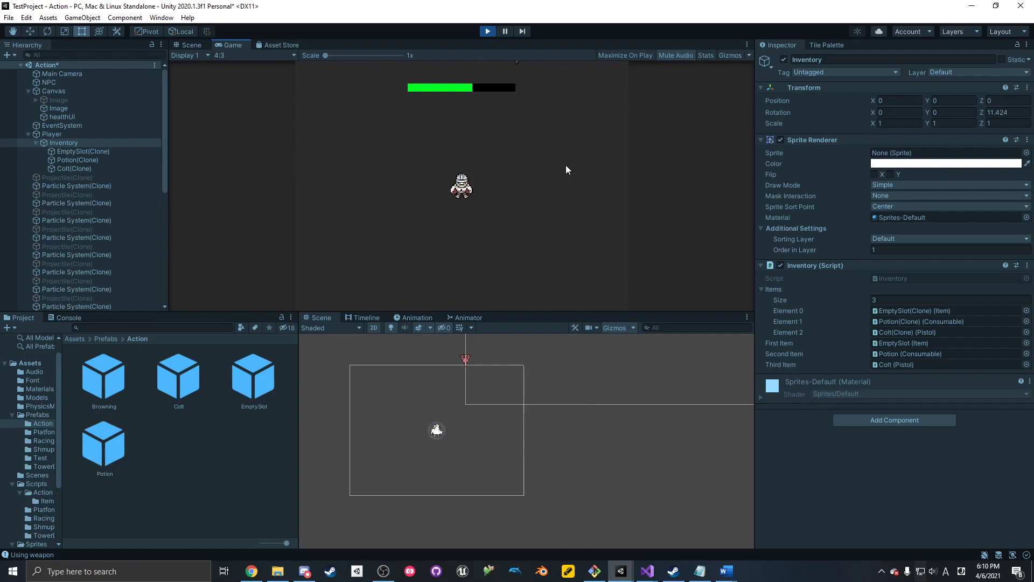
{"action": "key", "text": "2"}
{"action": "left_click", "coordinate": [564, 163]}
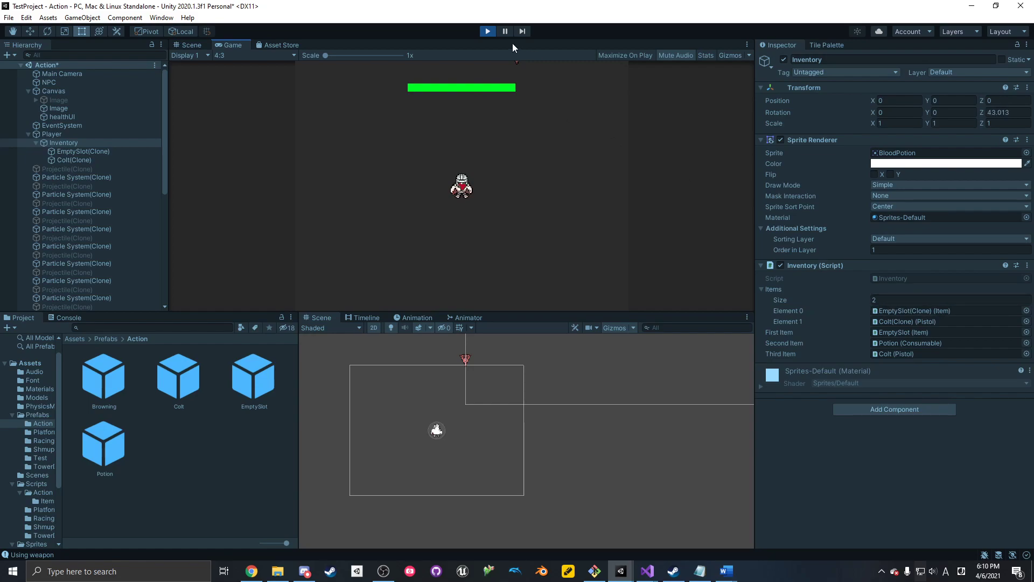
{"action": "left_click", "coordinate": [488, 31]}
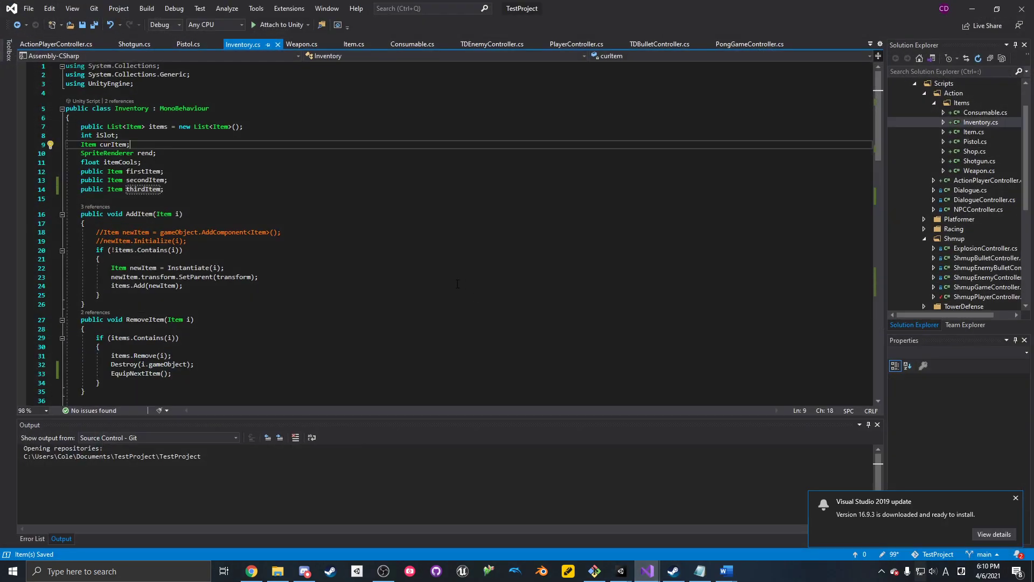
- Return to Visual Studio and review Inventory.cs and the Use method's "Using item" log line in Item.cs
{"action": "left_click", "coordinate": [485, 162]}
{"action": "left_click", "coordinate": [992, 123]}
{"action": "left_click", "coordinate": [989, 113]}
{"action": "left_click", "coordinate": [980, 122]}
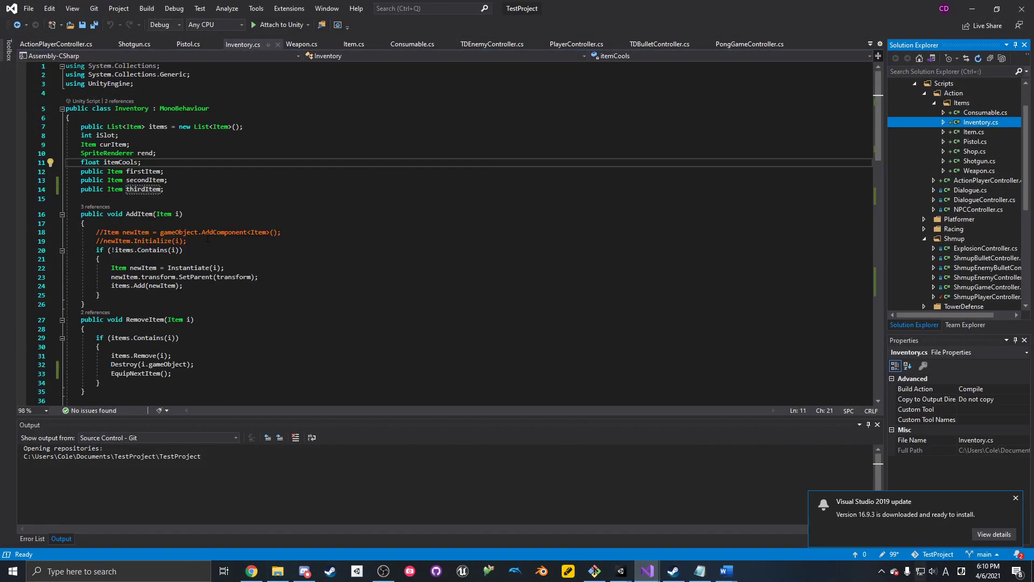
{"action": "left_click", "coordinate": [970, 133]}
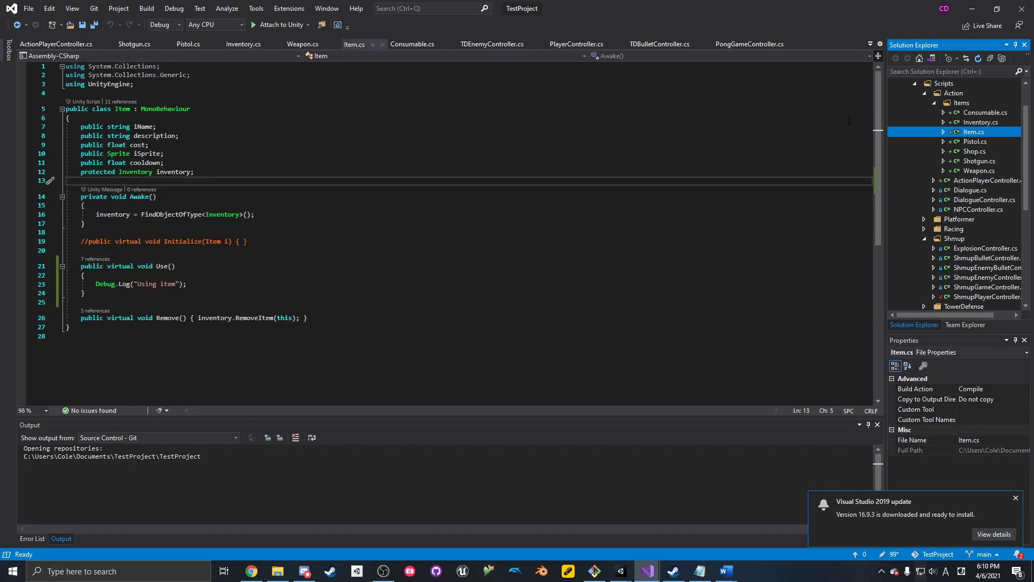
{"action": "left_click", "coordinate": [173, 207]}
{"action": "left_click", "coordinate": [171, 276]}
{"action": "left_click", "coordinate": [186, 286]}
{"action": "left_click", "coordinate": [176, 284]}
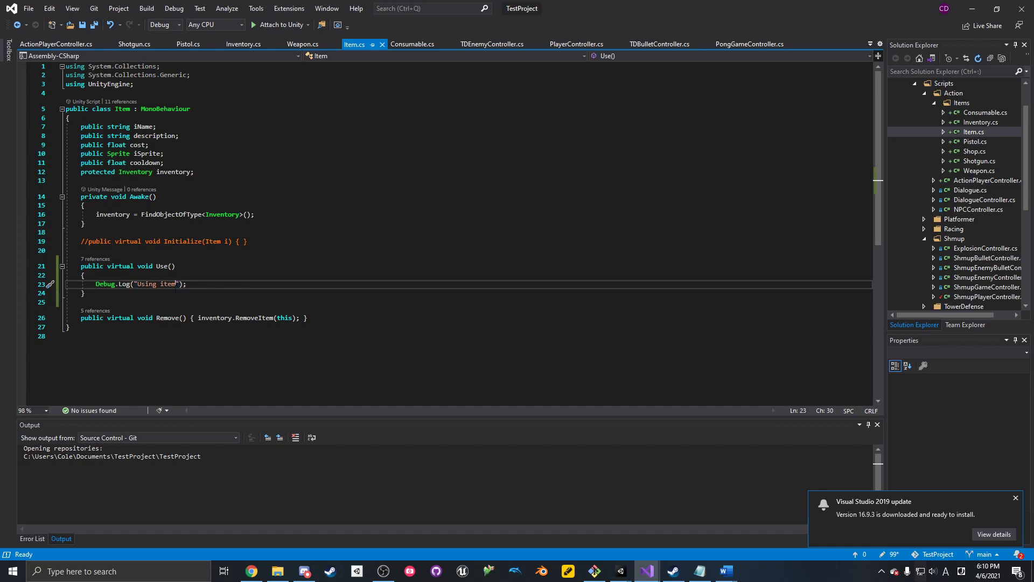
- Extend the Use method's log in Item.cs to output "Using item: " + iName, and save the script
{"action": "type", "text": ": \""}
{"action": "type", "text": " +"}
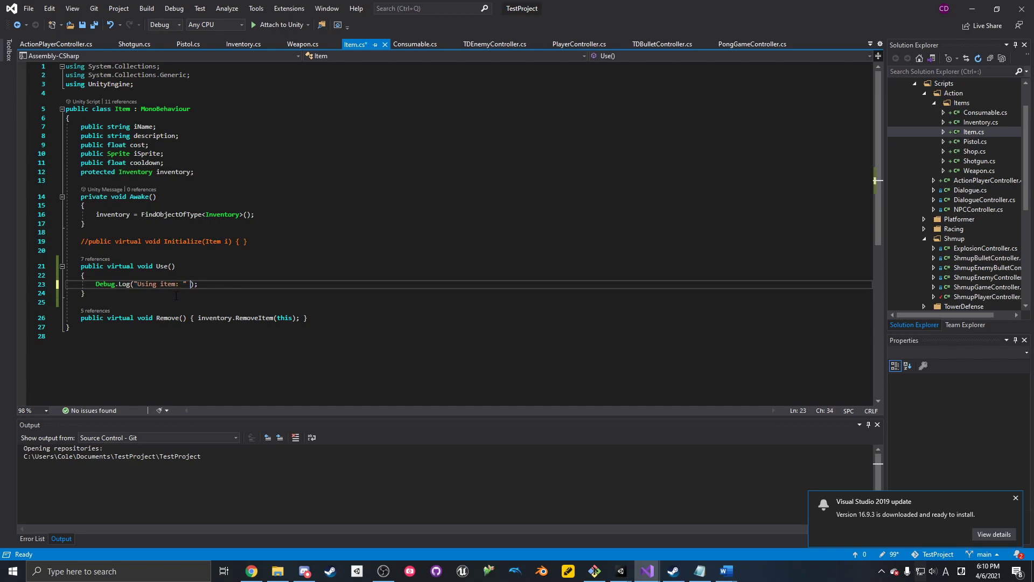
{"action": "type", "text": " i"}
{"action": "type", "text": "Name"}
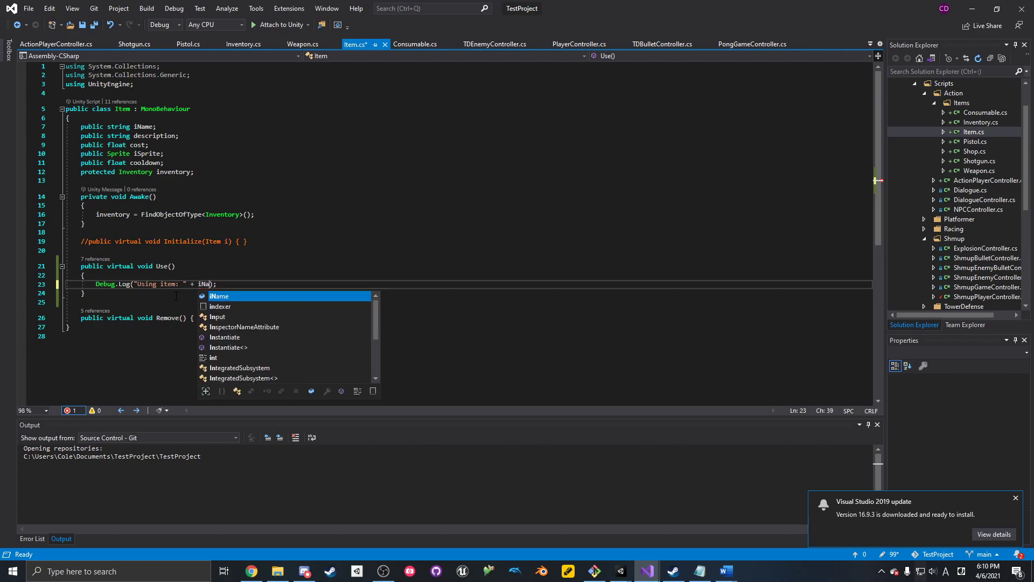
{"action": "key", "text": "ctrl+s"}
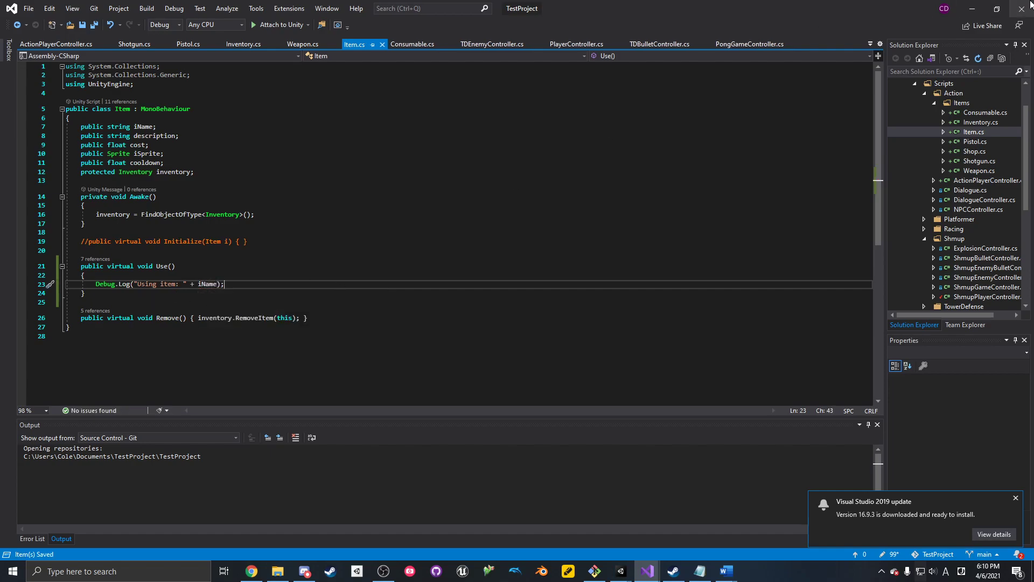
- Switch to Unity, save the Action scene, and run the game
{"action": "left_click", "coordinate": [971, 8]}
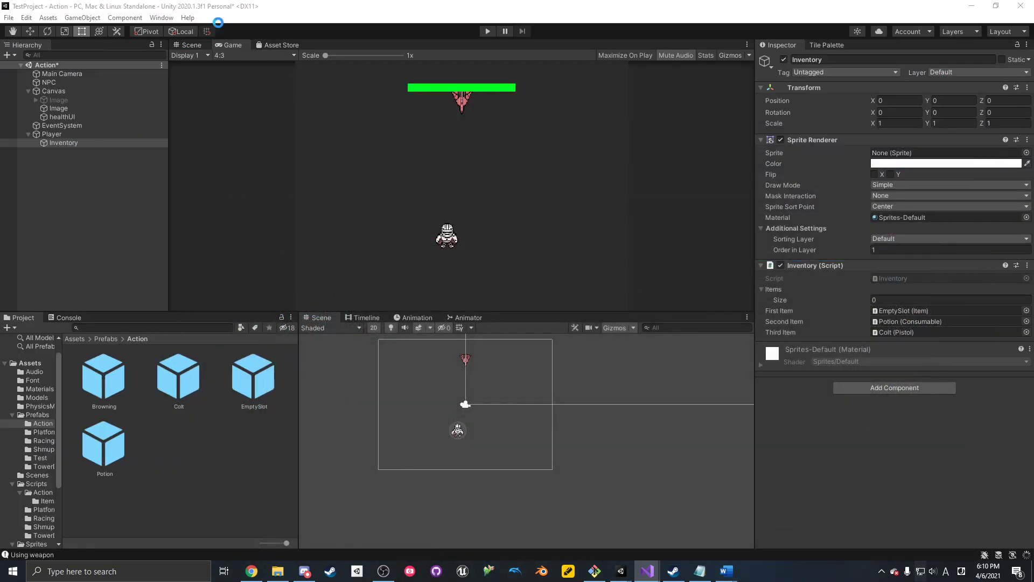
{"action": "left_click", "coordinate": [9, 17]}
{"action": "left_click", "coordinate": [21, 54]}
{"action": "left_click", "coordinate": [487, 31]}
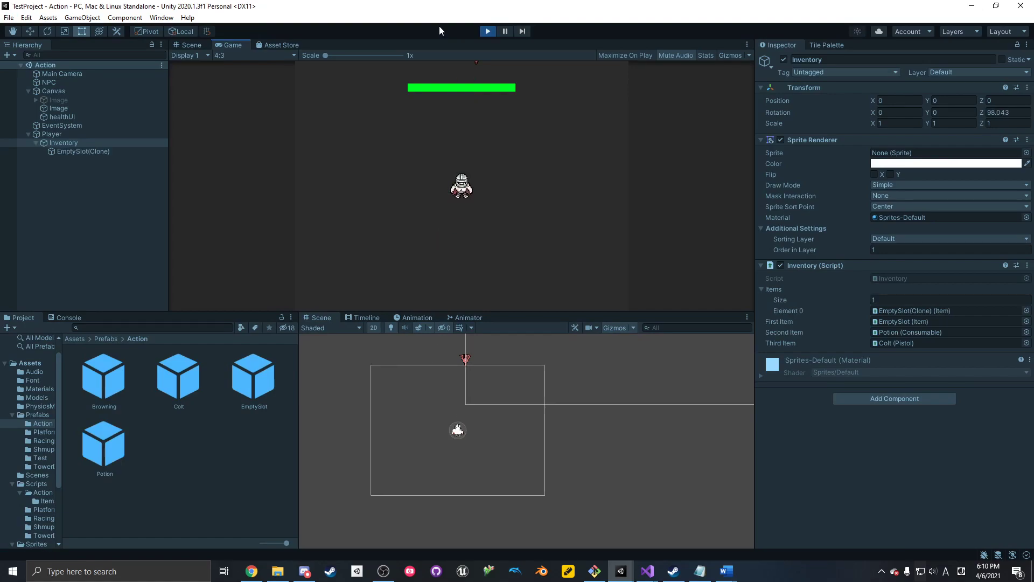
- Add the potion and the Colt to the inventory, then use up the equipped potion while checking the Console log
{"action": "key", "text": "2"}
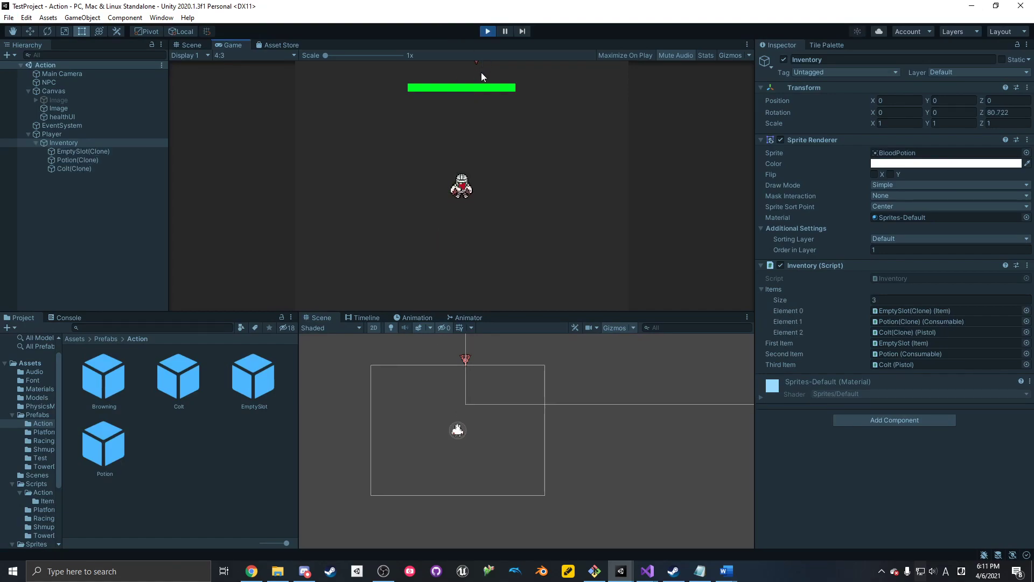
{"action": "left_click", "coordinate": [487, 118]}
{"action": "left_click", "coordinate": [75, 318]}
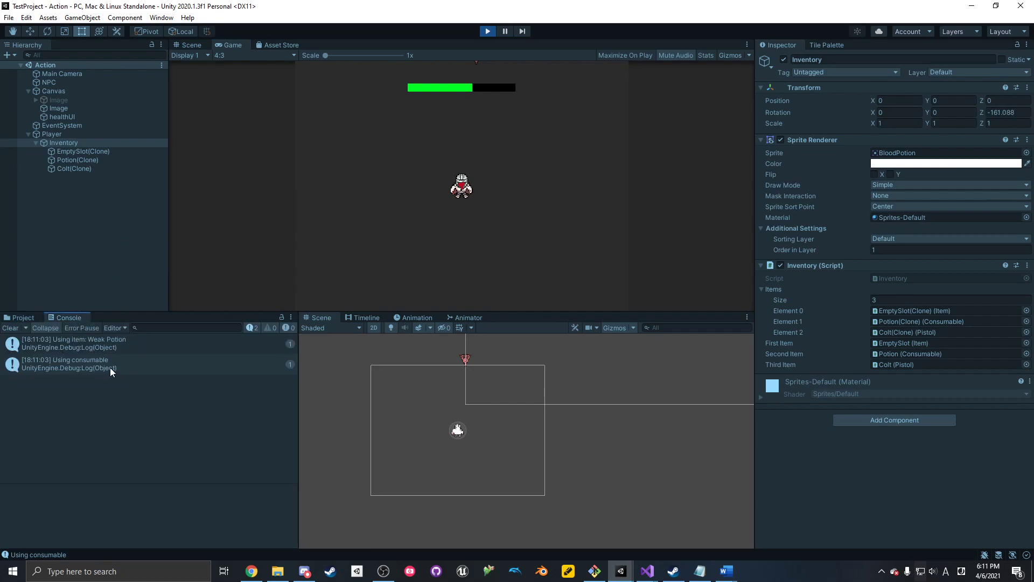
{"action": "left_click", "coordinate": [378, 242]}
{"action": "left_click", "coordinate": [381, 242]}
- Equip and fire the Colt several times, then equip and use the empty slot to compare their log entries
{"action": "key", "text": "2"}
{"action": "left_click", "coordinate": [383, 241]}
{"action": "left_click", "coordinate": [370, 200]}
{"action": "left_click", "coordinate": [380, 197]}
{"action": "left_click", "coordinate": [381, 196]}
{"action": "key", "text": "1"}
{"action": "left_click", "coordinate": [355, 221]}
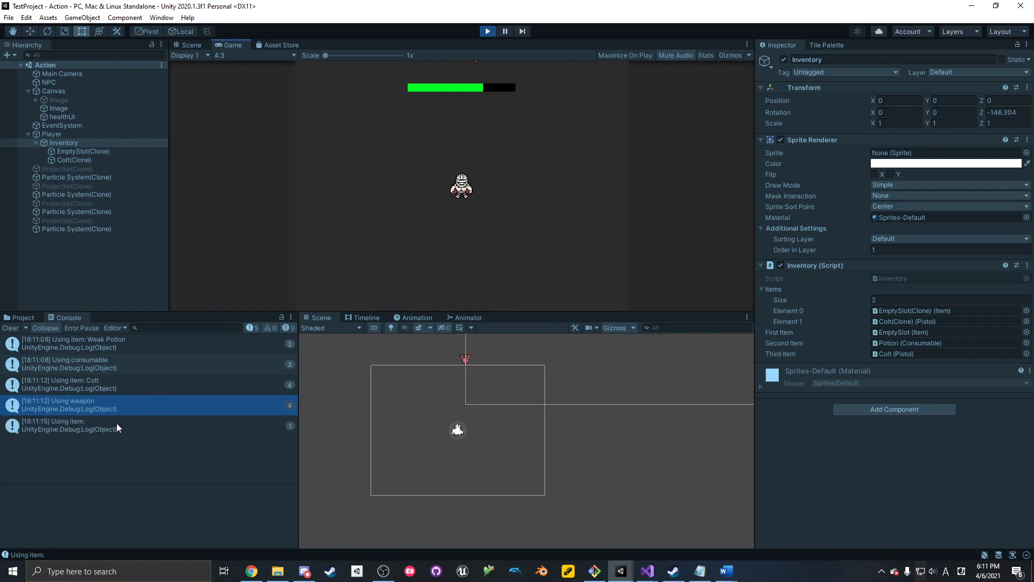
- Alternate between the empty slot and the Colt, using each, and add another potion to the inventory
{"action": "key", "text": "space"}
{"action": "left_click", "coordinate": [347, 235]}
{"action": "key", "text": "2"}
{"action": "key", "text": "1"}
{"action": "key", "text": "2"}
{"action": "left_click", "coordinate": [346, 235]}
{"action": "key", "text": "1"}
{"action": "key", "text": "p"}
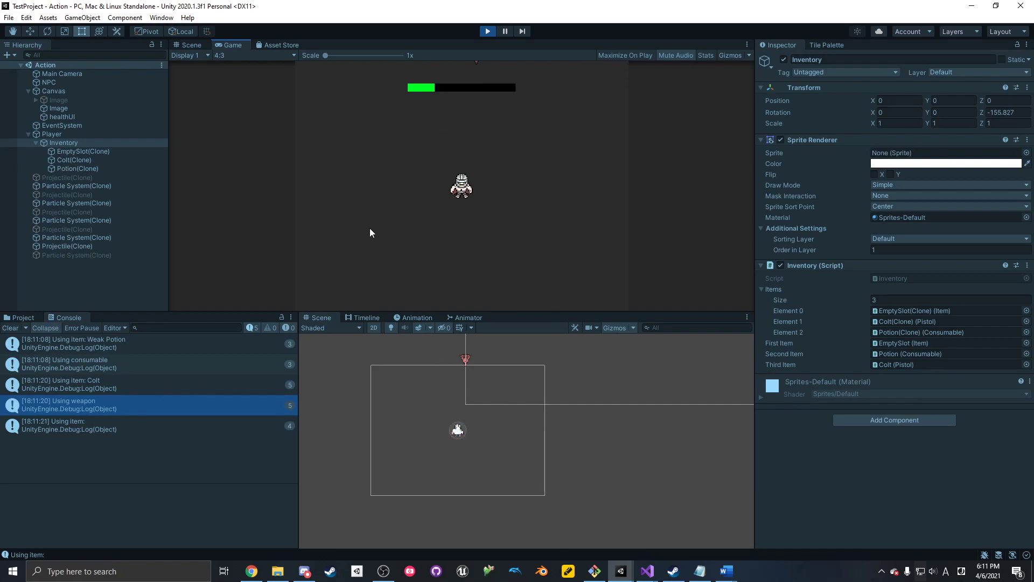
- Use the empty slot a few times, then cycle to the new potion and use it up
{"action": "left_click", "coordinate": [371, 227]}
{"action": "left_click", "coordinate": [372, 226]}
{"action": "left_click", "coordinate": [371, 226]}
{"action": "key", "text": "2"}
{"action": "key", "text": "3"}
{"action": "left_click", "coordinate": [387, 204]}
{"action": "left_click", "coordinate": [389, 200]}
{"action": "left_click", "coordinate": [389, 200]}
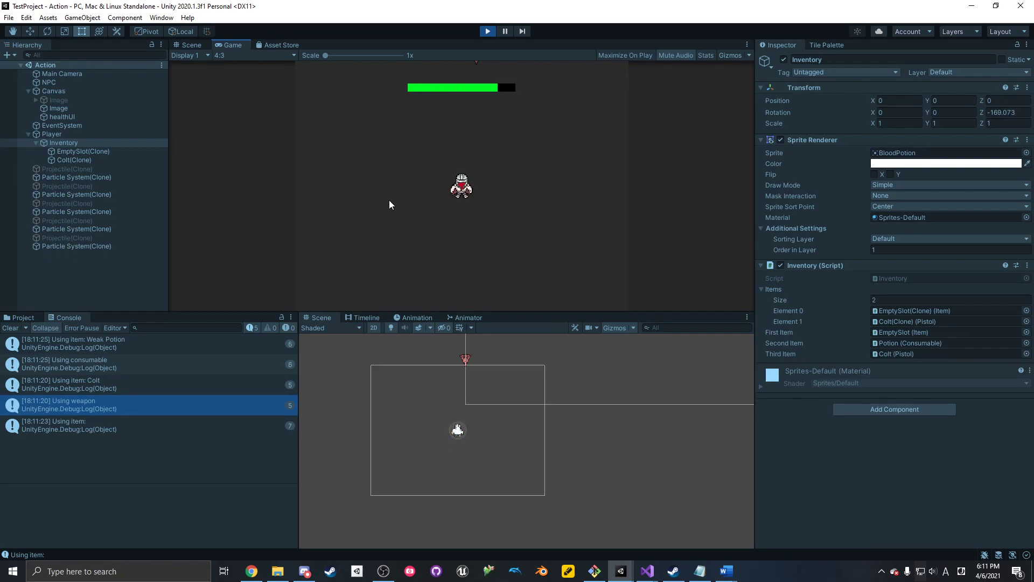
- Add two more potions, use the held potion once more, and stop play mode
{"action": "key", "text": "p"}
{"action": "key", "text": "p"}
{"action": "left_click", "coordinate": [388, 199]}
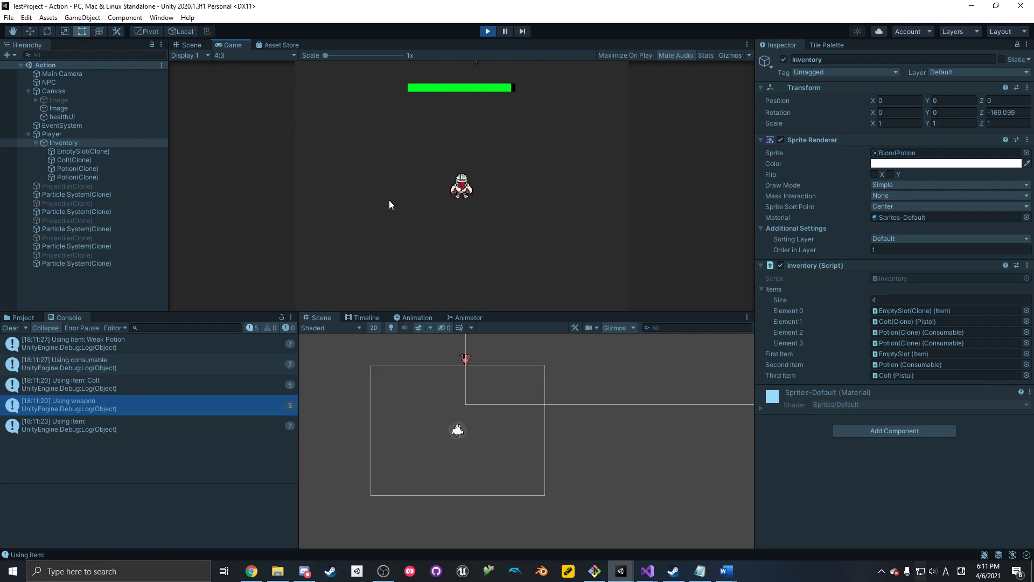
{"action": "key", "text": "ctrl+p"}
- Return to the TestProject code in Visual Studio and examine the EquipItem and RemoveItem calls in Inventory.cs's Update method
{"action": "left_click", "coordinate": [648, 571]}
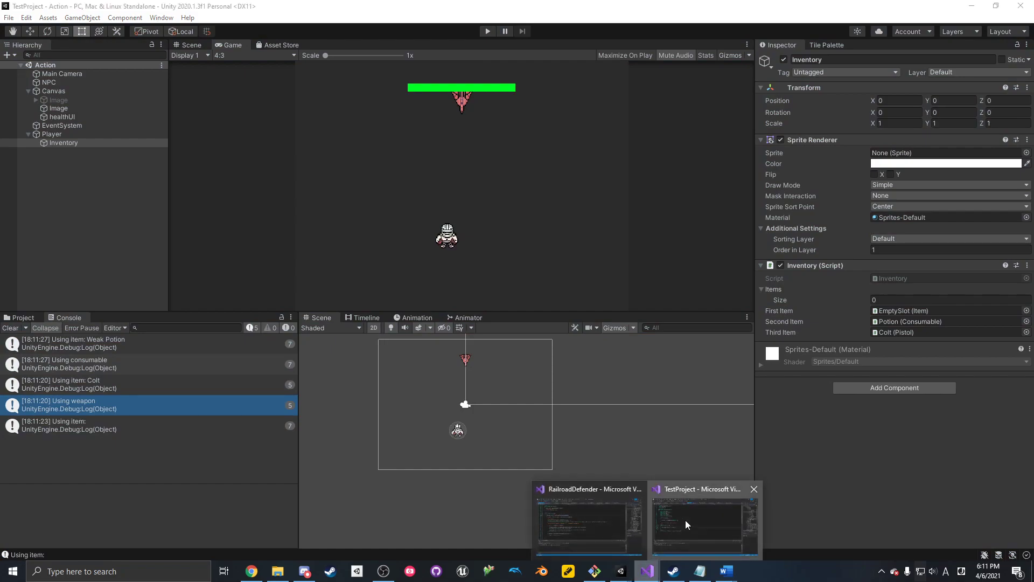
{"action": "left_click", "coordinate": [685, 520]}
{"action": "double_click", "coordinate": [980, 122]}
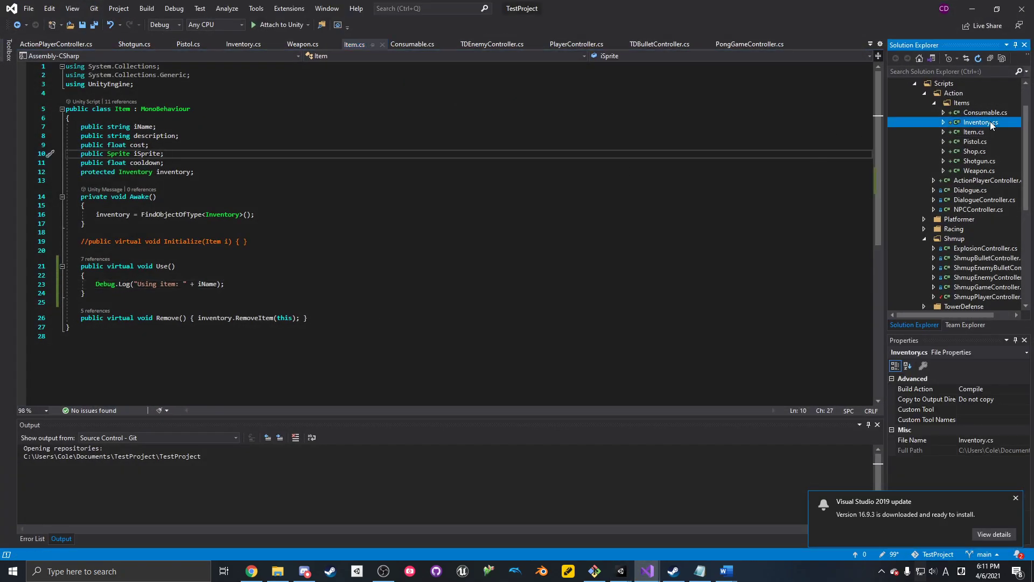
{"action": "scroll", "coordinate": [316, 184], "scroll_direction": "down", "scroll_amount": 12}
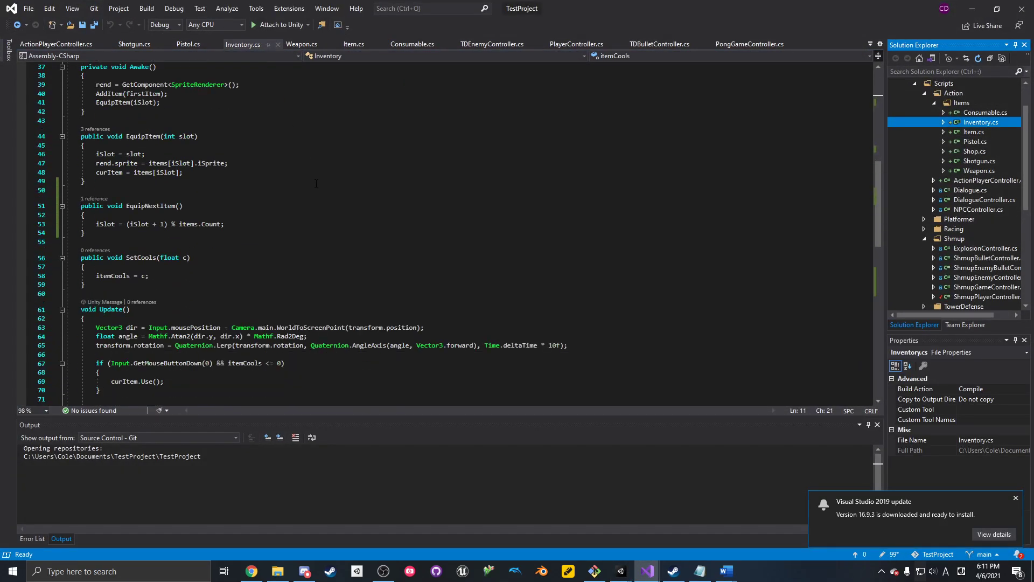
{"action": "scroll", "coordinate": [317, 181], "scroll_direction": "down", "scroll_amount": 6}
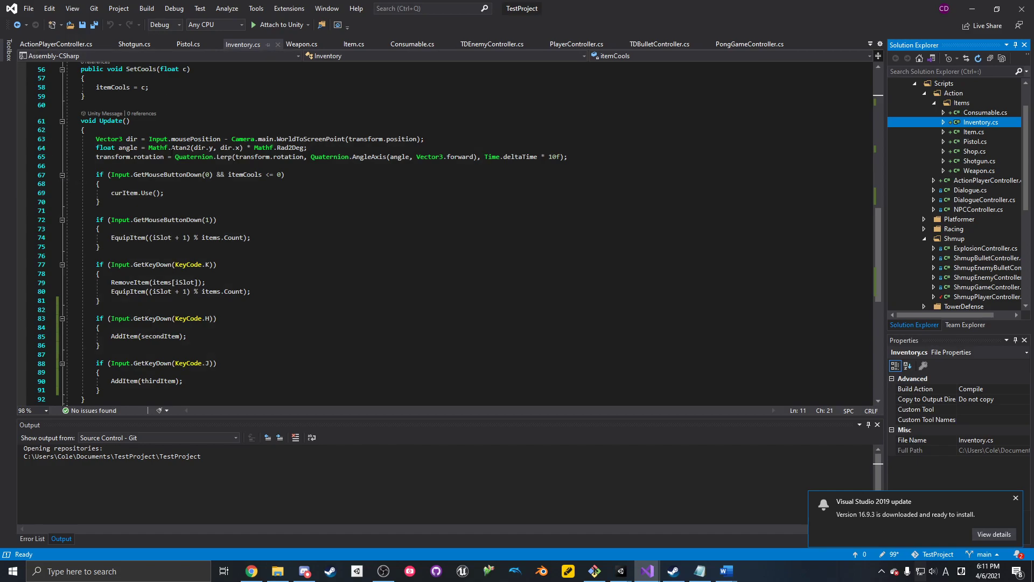
{"action": "left_click", "coordinate": [112, 238]}
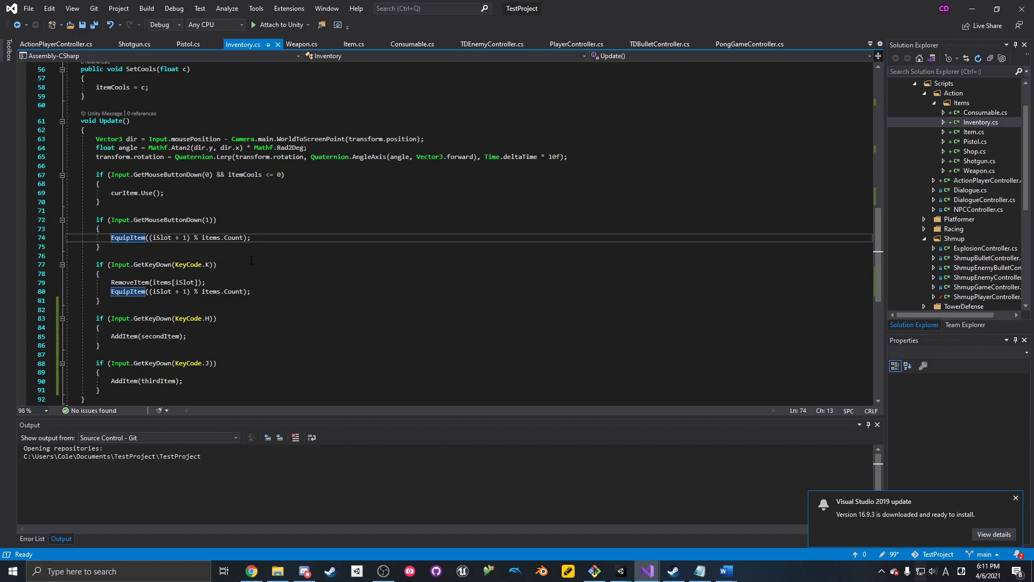
{"action": "left_click", "coordinate": [229, 282]}
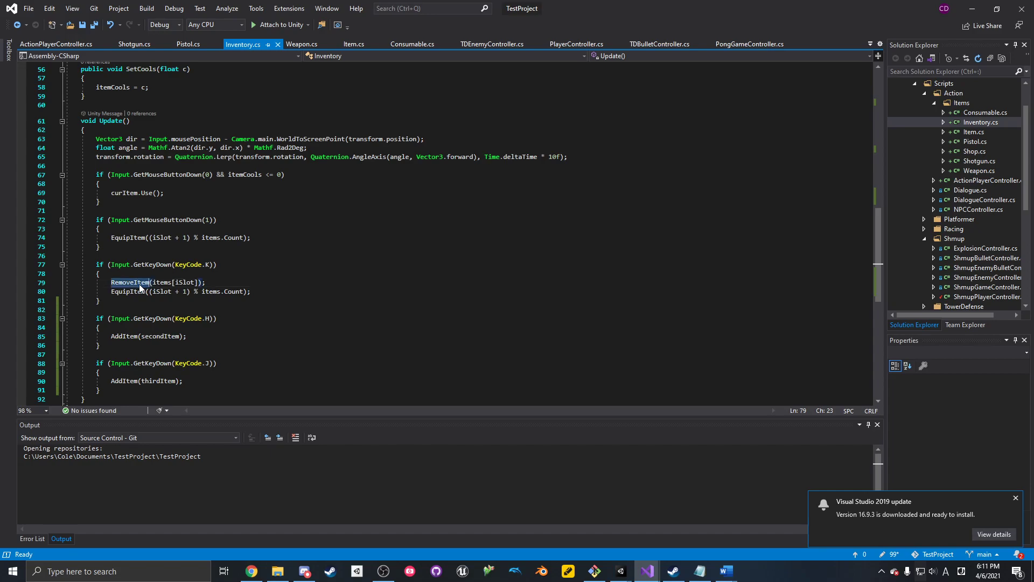
- Compare the Use and Remove methods across the Consumable, Weapon, Shotgun, Pistol and Item scripts, then recheck the removal code in Inventory.cs
{"action": "left_click", "coordinate": [981, 133]}
{"action": "left_click", "coordinate": [985, 123]}
{"action": "left_click", "coordinate": [983, 113]}
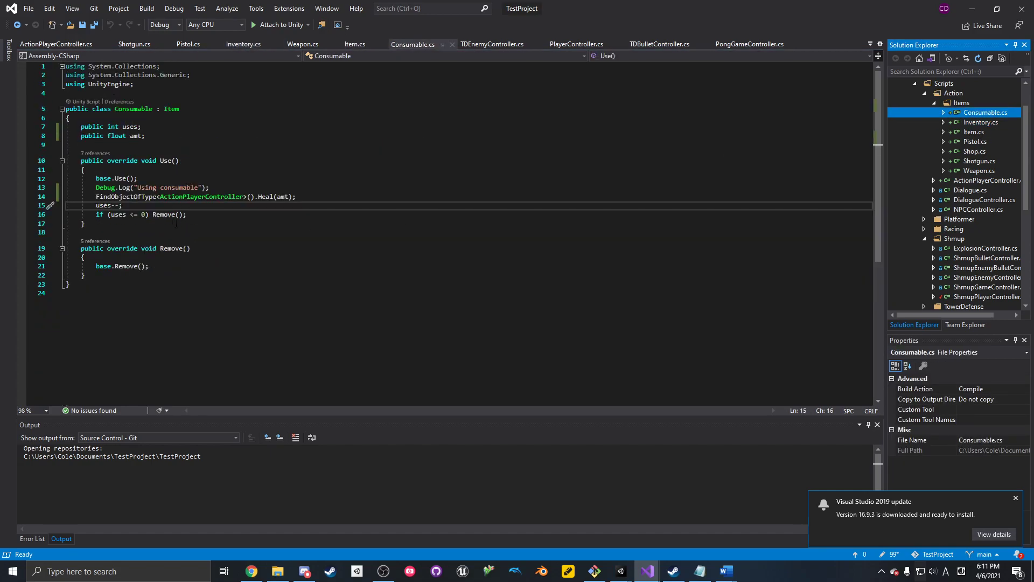
{"action": "left_click_drag", "start_coordinate": [150, 267], "coordinate": [70, 258]}
{"action": "left_click", "coordinate": [119, 257]}
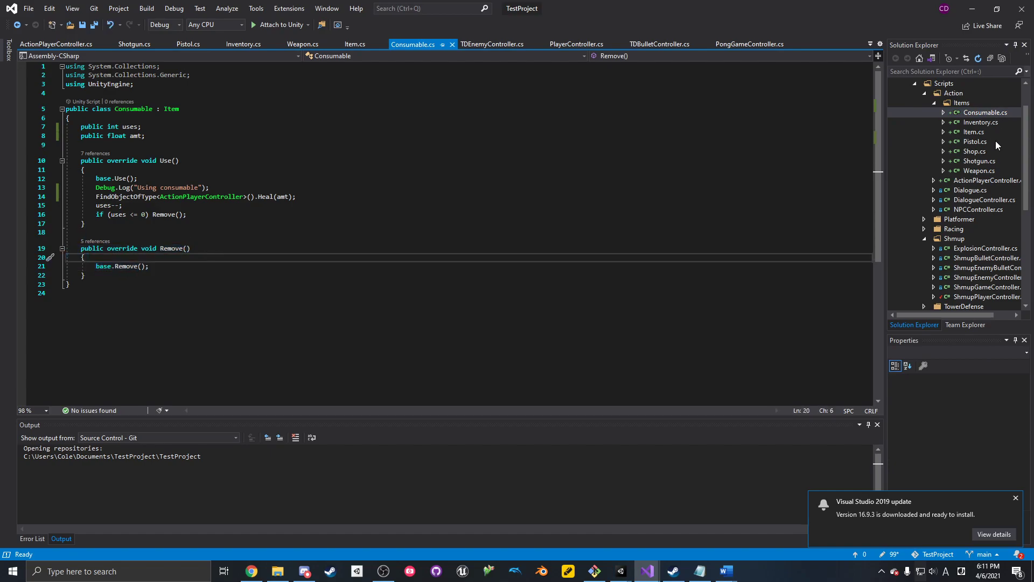
{"action": "left_click", "coordinate": [989, 171]}
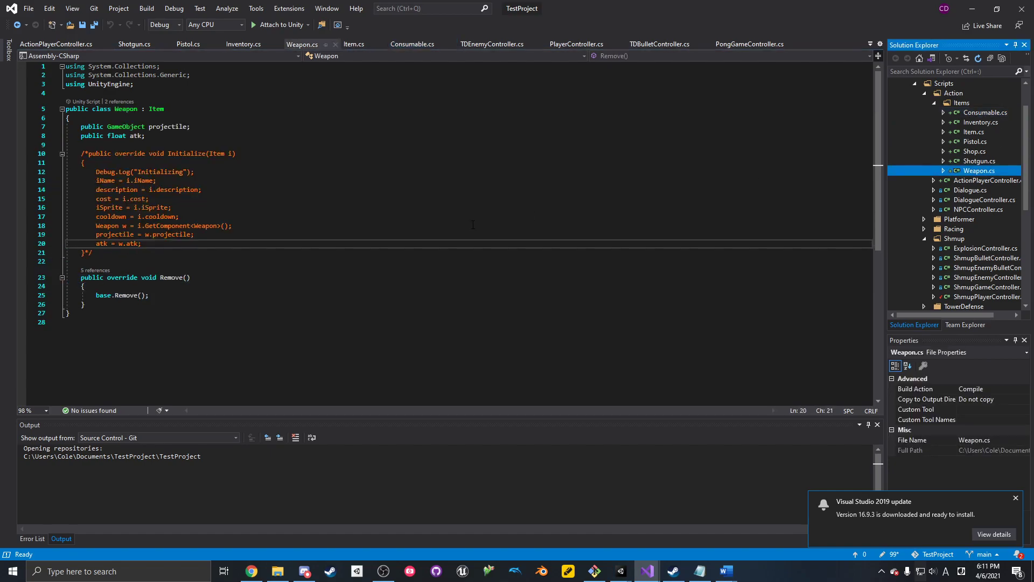
{"action": "left_click", "coordinate": [977, 161]}
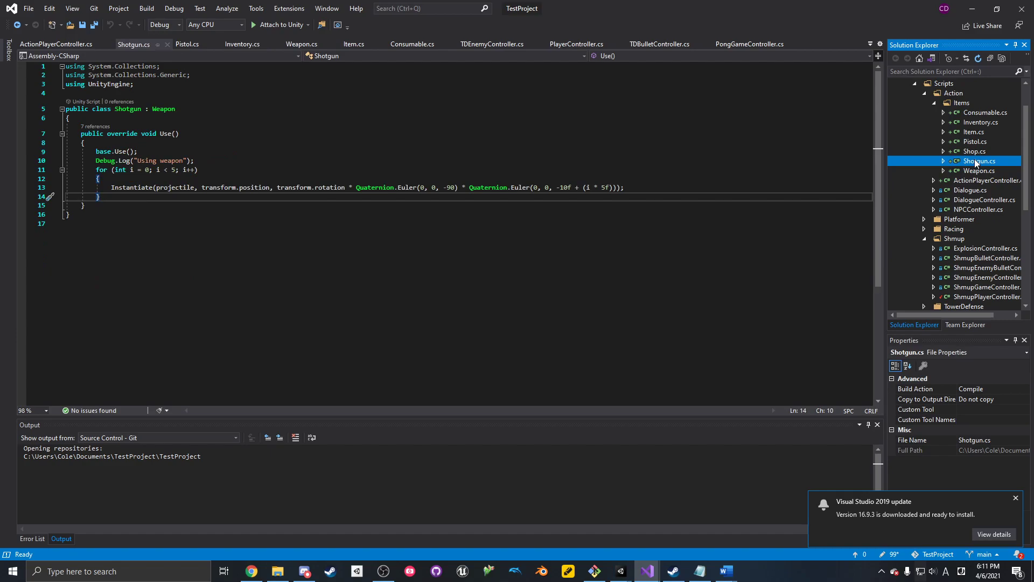
{"action": "key", "text": "Up"}
{"action": "key", "text": "Up"}
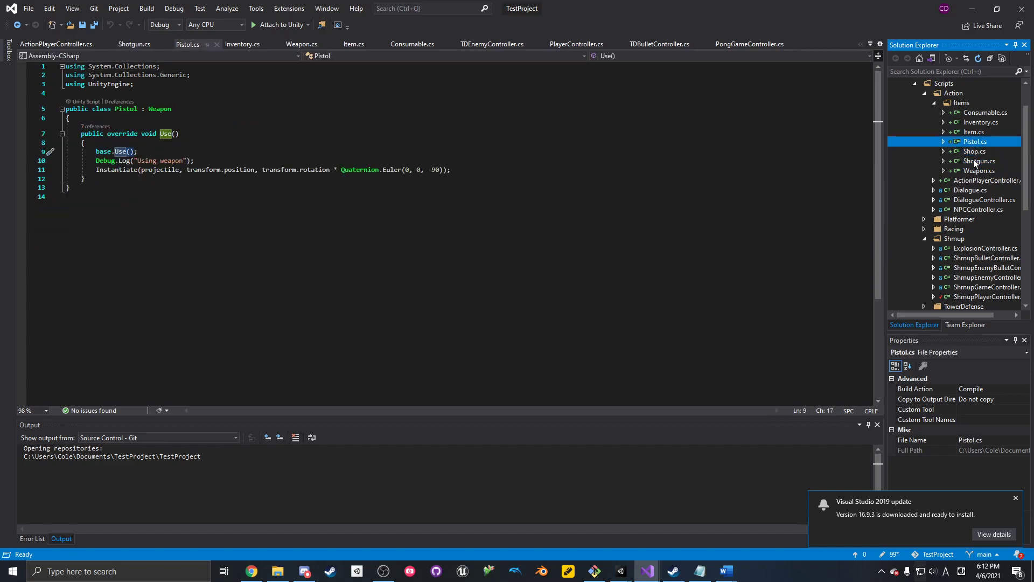
{"action": "key", "text": "Up"}
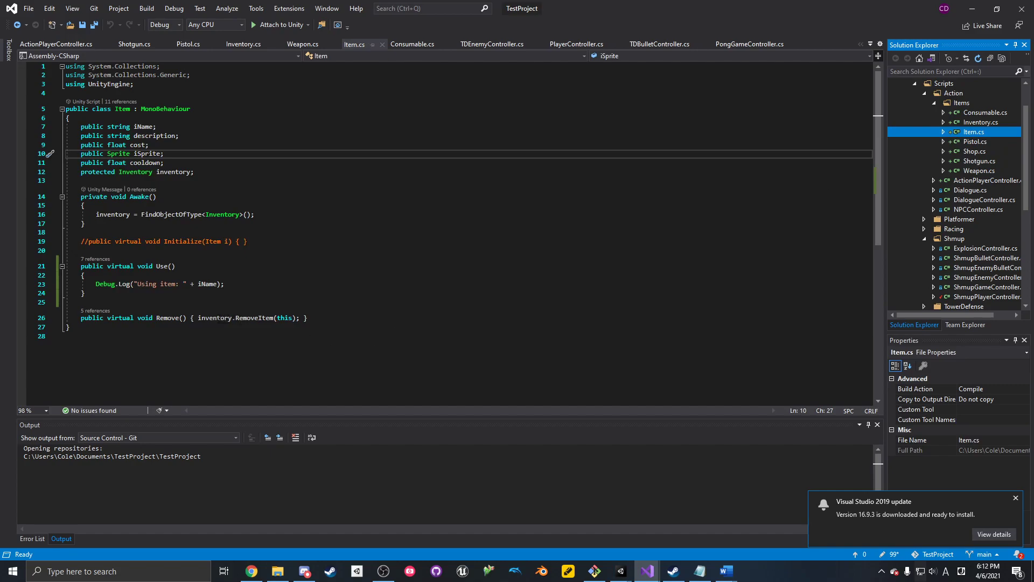
{"action": "left_click_drag", "start_coordinate": [219, 318], "coordinate": [81, 316]}
{"action": "left_click", "coordinate": [297, 318]}
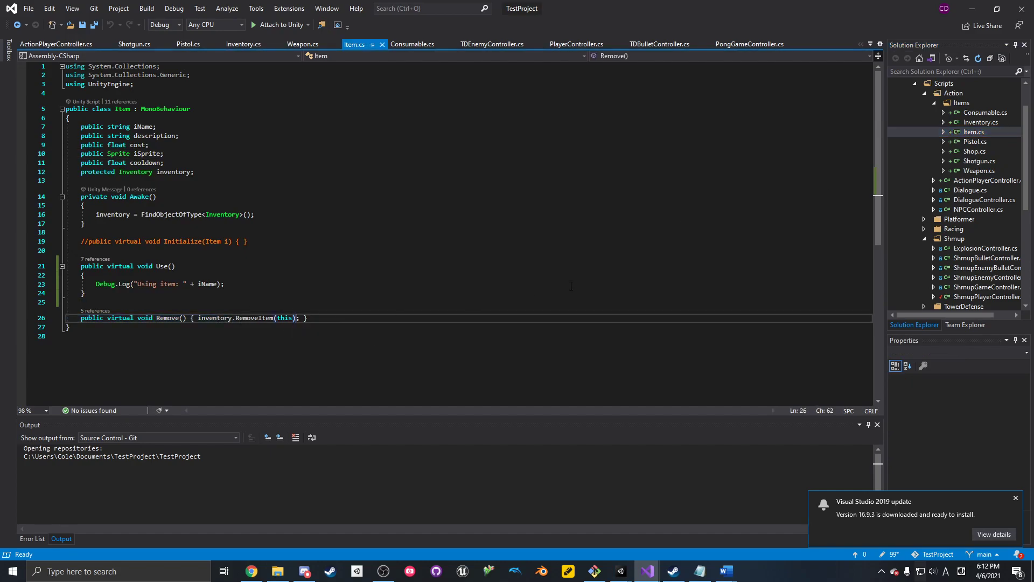
{"action": "left_click", "coordinate": [974, 132]}
{"action": "key", "text": "Up"}
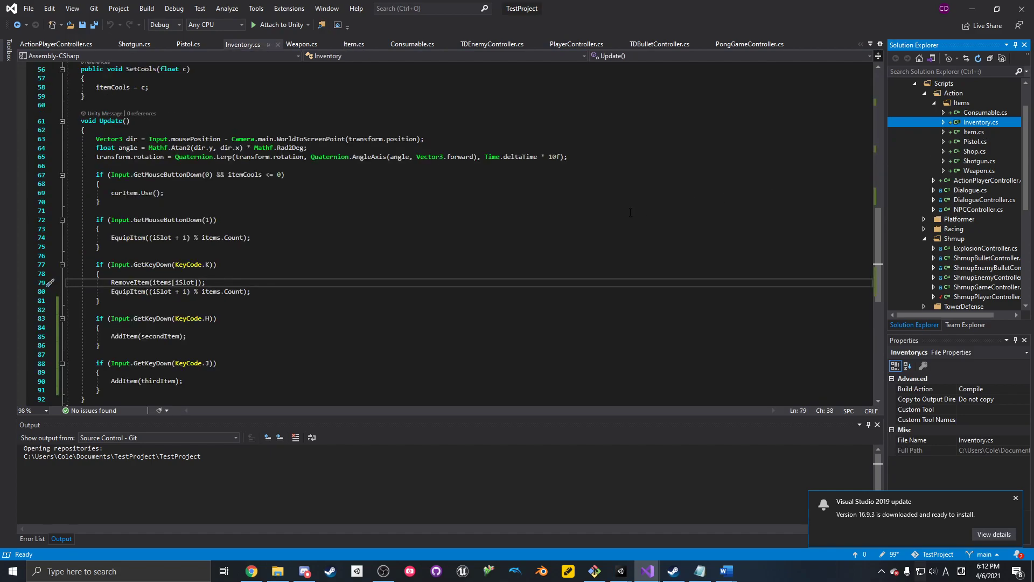
- Add an inventory.EquipNextItem(); call after RemoveItem(this) in Item.cs's Remove method and save the script
{"action": "left_click", "coordinate": [979, 134]}
{"action": "left_click", "coordinate": [301, 318]}
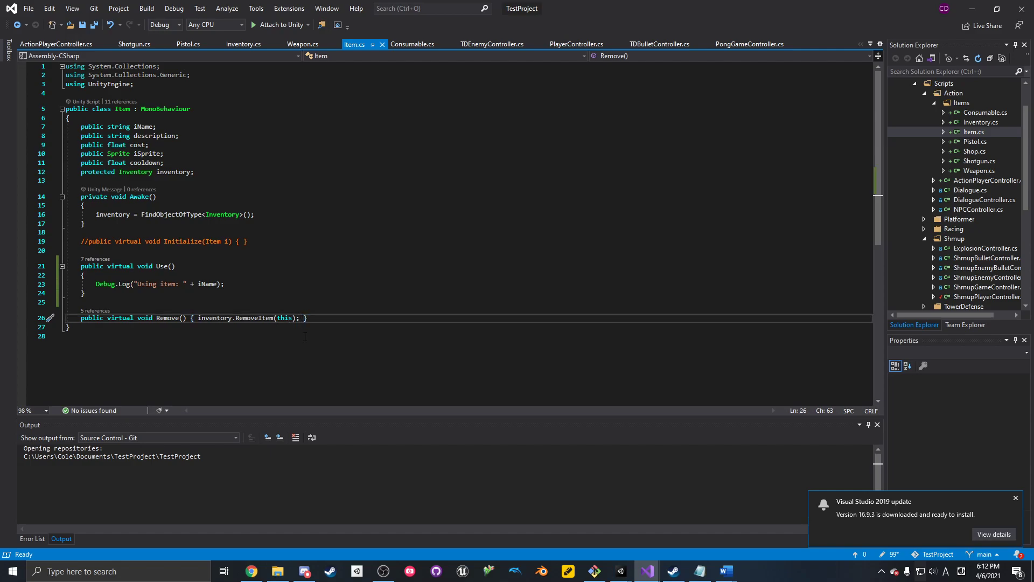
{"action": "type", "text": "inven"}
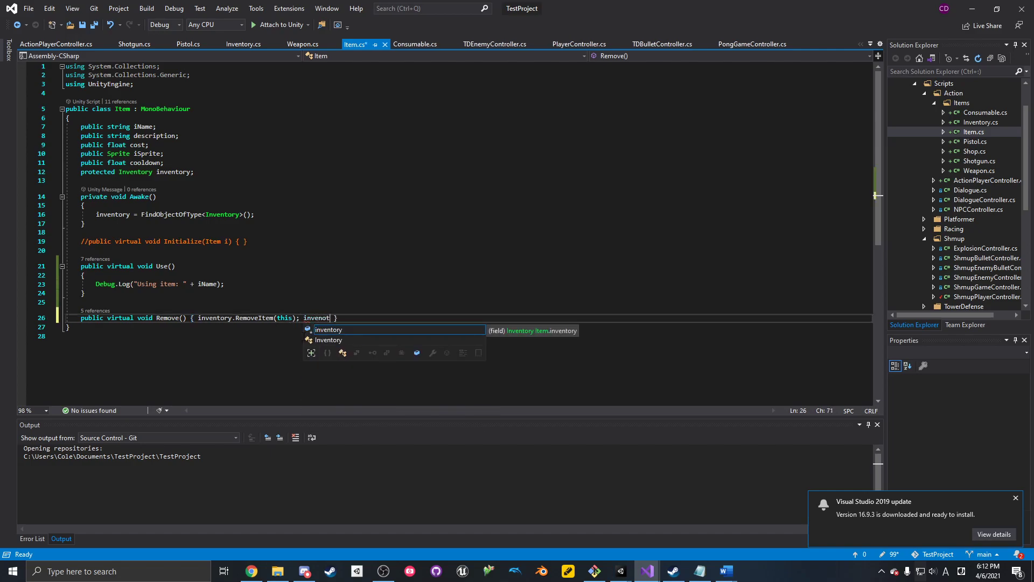
{"action": "type", "text": "tory.Equip"}
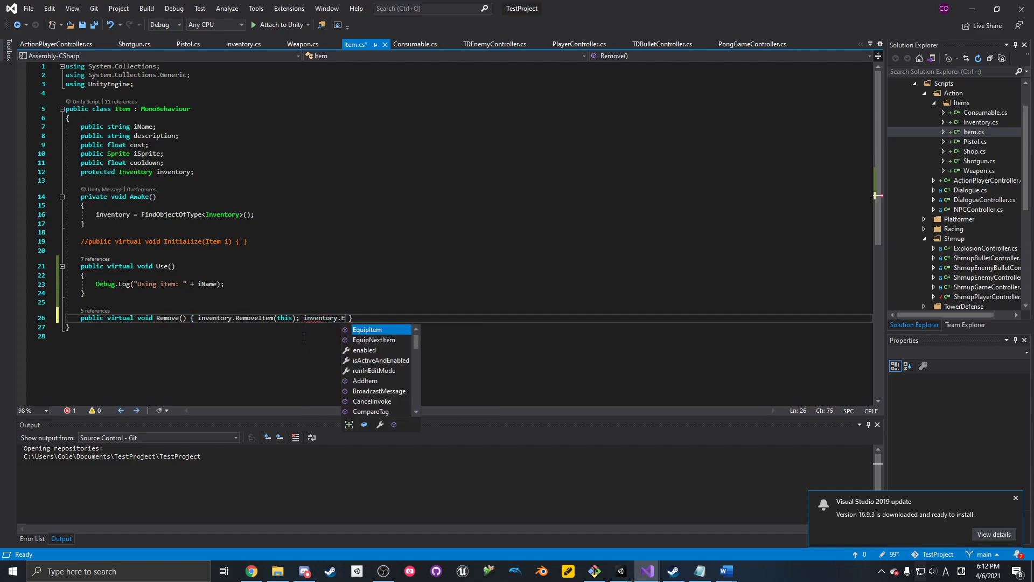
{"action": "type", "text": "NextItem"}
{"action": "key", "text": "Tab"}
{"action": "type", "text": "();"}
{"action": "key", "text": "ctrl+s"}
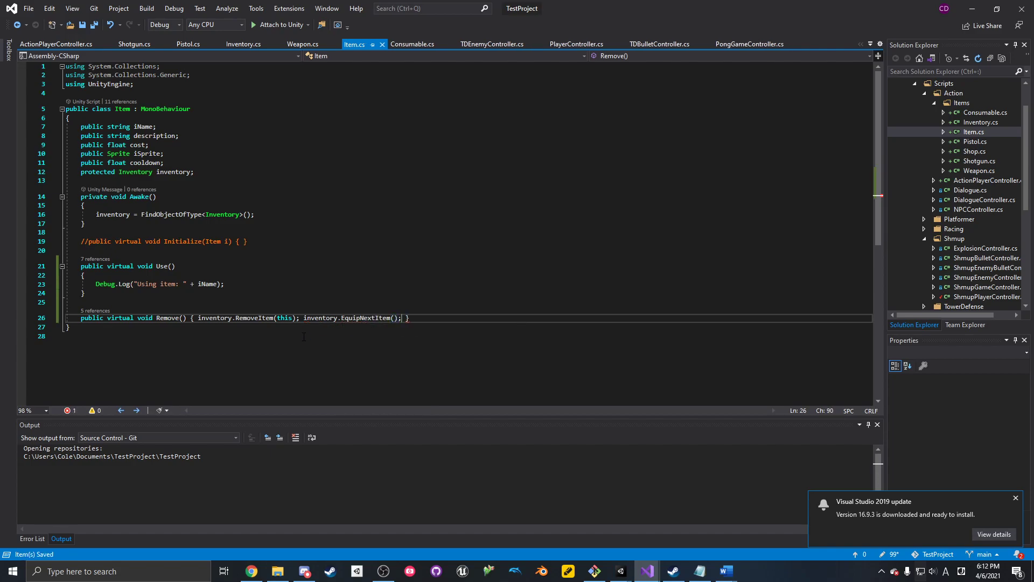
{"action": "key", "text": "Up"}
{"action": "key", "text": "Up"}
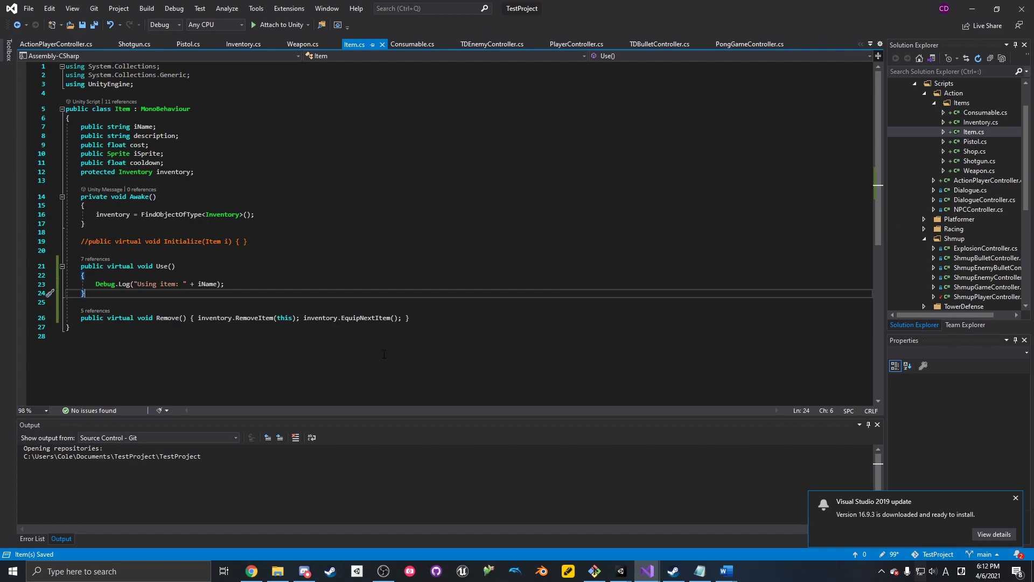
{"action": "left_click", "coordinate": [373, 319]}
{"action": "key", "text": "End"}
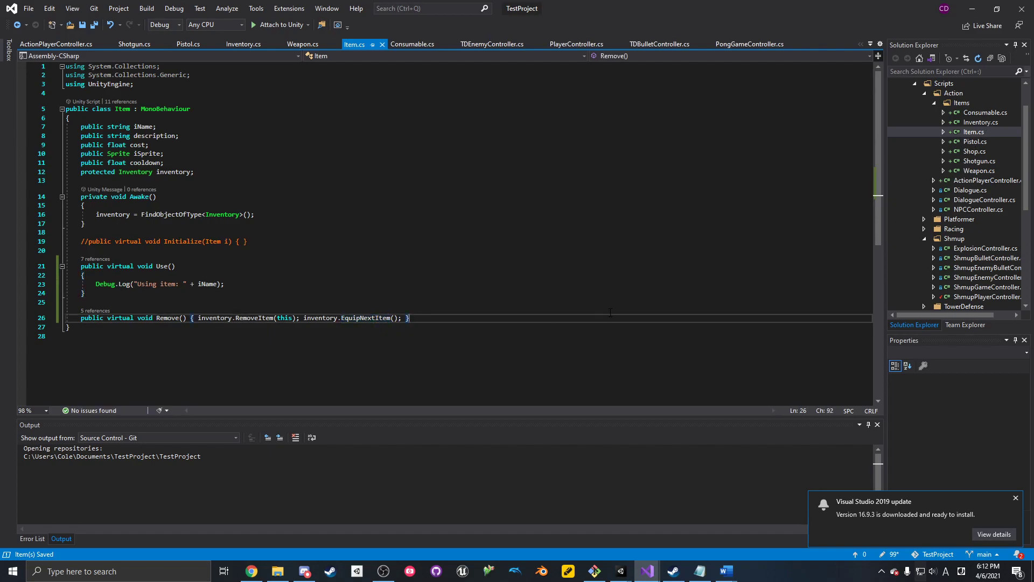
- Reopen Inventory.cs and examine the RemoveItem, EquipItem, EquipNextItem and Update methods
{"action": "double_click", "coordinate": [980, 123]}
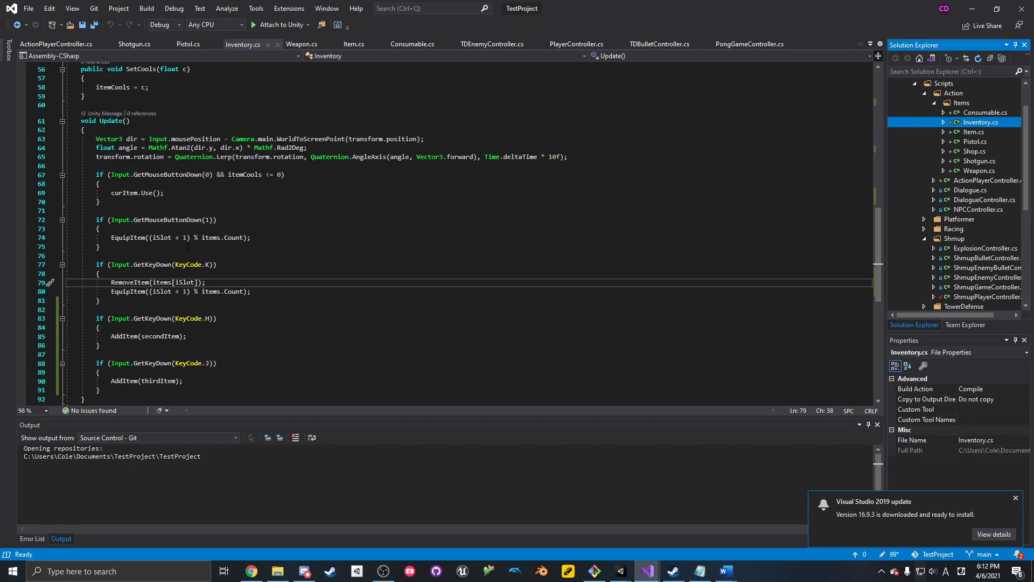
{"action": "scroll", "coordinate": [171, 262], "scroll_direction": "up", "scroll_amount": 8}
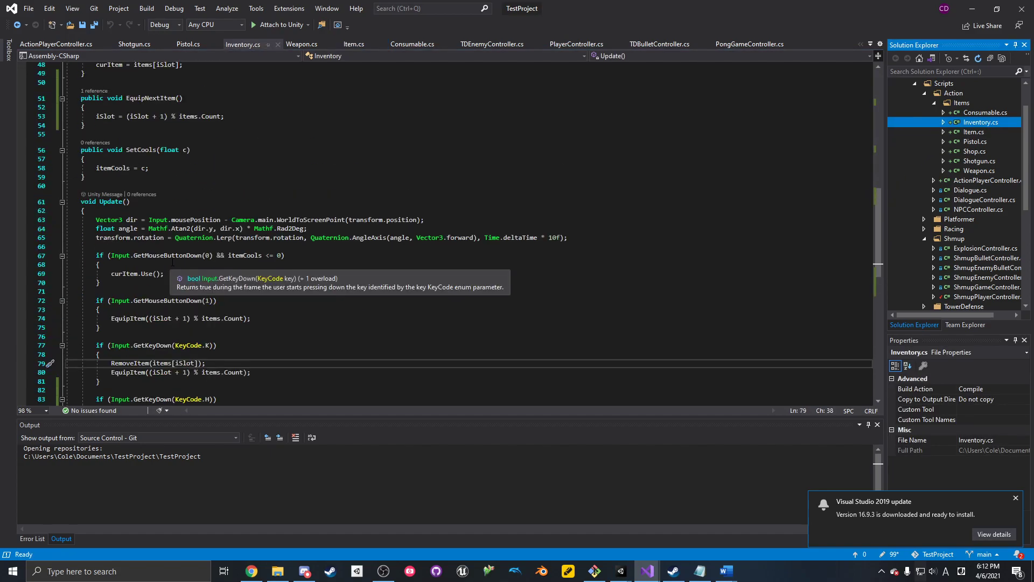
{"action": "scroll", "coordinate": [173, 261], "scroll_direction": "down", "scroll_amount": 5}
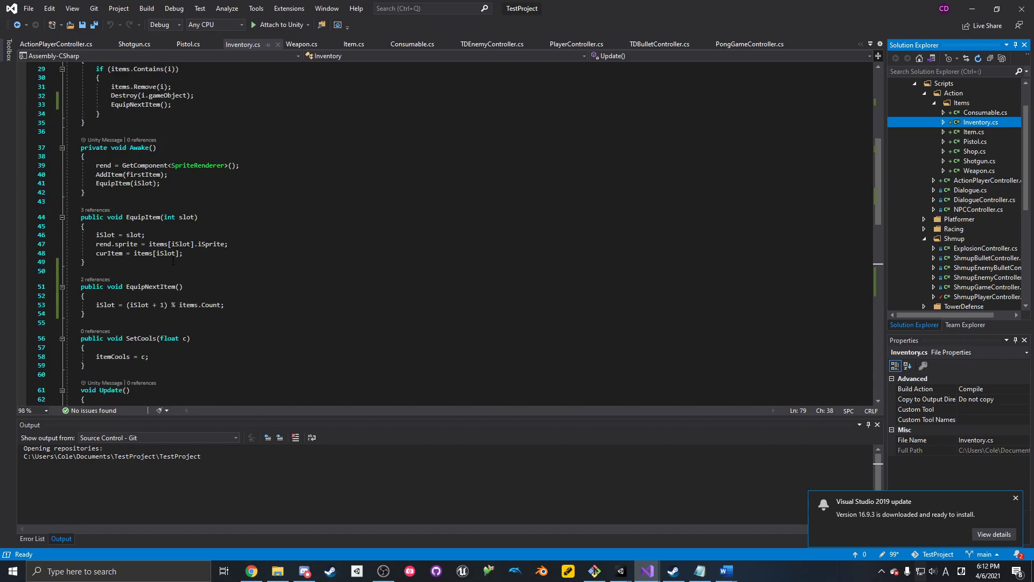
{"action": "scroll", "coordinate": [173, 261], "scroll_direction": "down", "scroll_amount": 6}
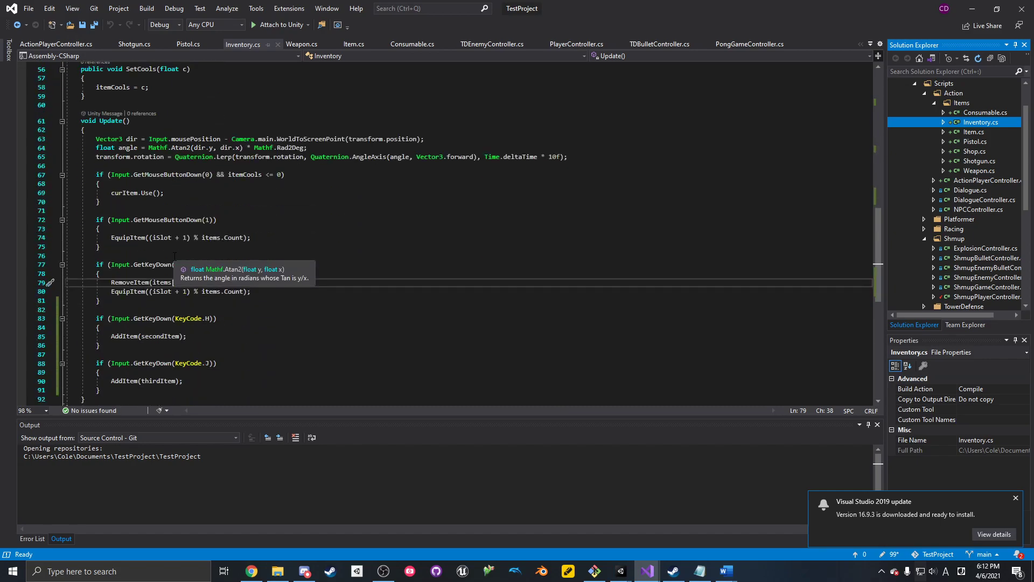
- Examine the EquipItem and RemoveItem calls in Inventory.cs's Update method and compare them with the EquipItem and EquipNextItem methods
{"action": "scroll", "coordinate": [194, 328], "scroll_direction": "up", "scroll_amount": 3}
{"action": "left_click", "coordinate": [265, 318]}
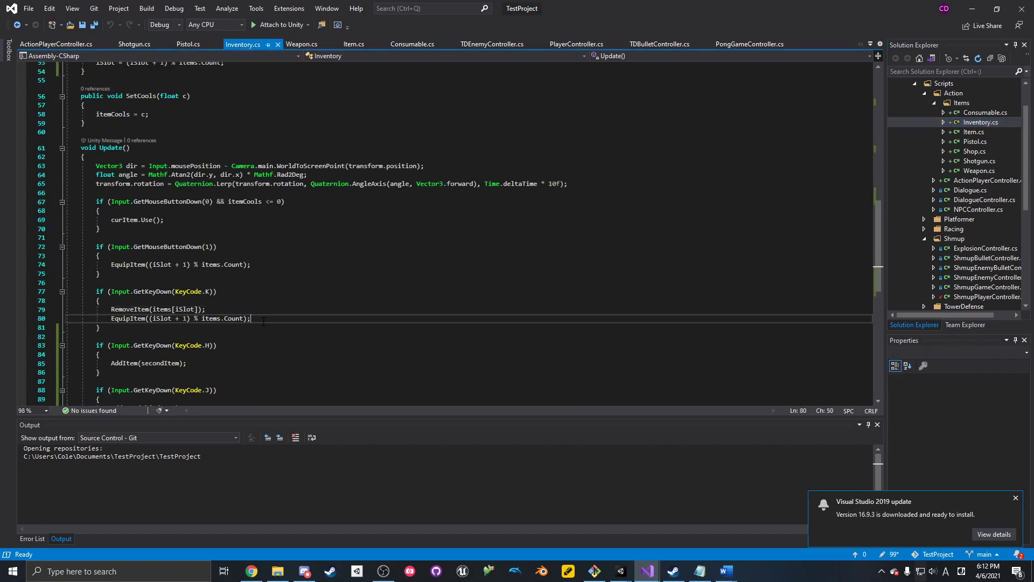
{"action": "scroll", "coordinate": [166, 287], "scroll_direction": "up", "scroll_amount": 5}
{"action": "scroll", "coordinate": [165, 287], "scroll_direction": "down", "scroll_amount": 7}
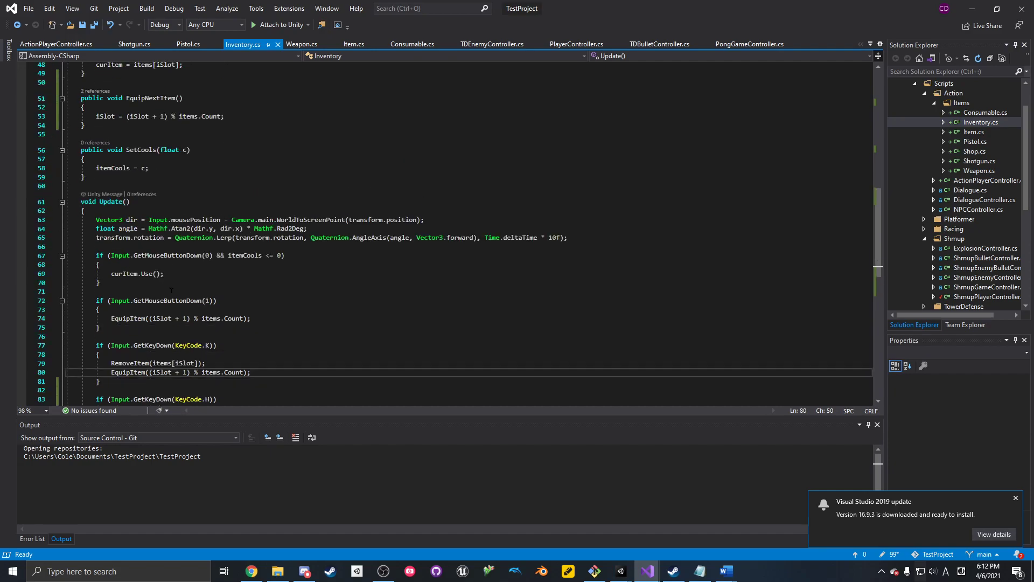
{"action": "left_click_drag", "start_coordinate": [111, 210], "coordinate": [251, 210]}
{"action": "left_click_drag", "start_coordinate": [104, 264], "coordinate": [251, 264]}
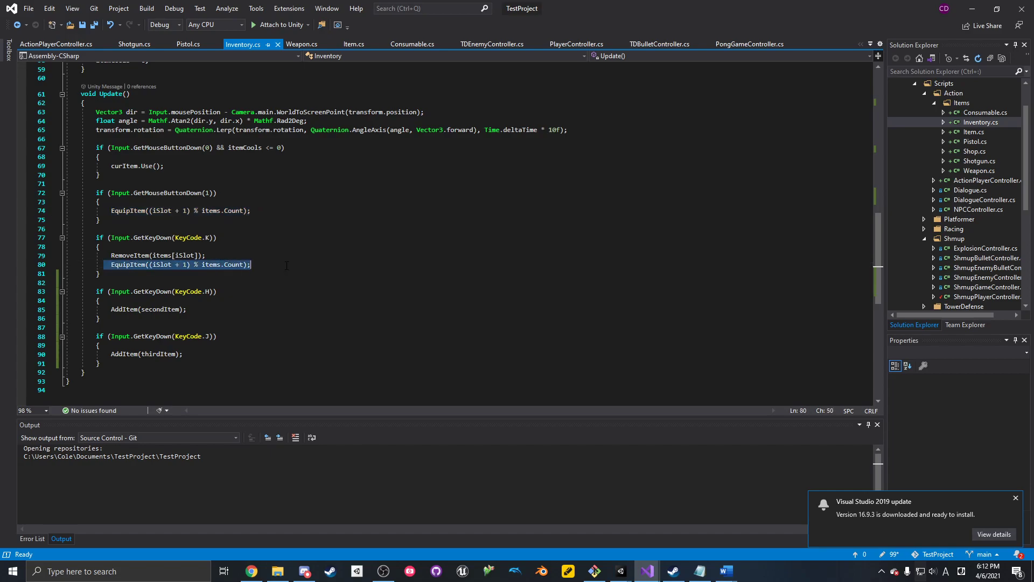
{"action": "left_click", "coordinate": [154, 253]}
{"action": "scroll", "coordinate": [154, 251], "scroll_direction": "up", "scroll_amount": 7}
{"action": "scroll", "coordinate": [156, 251], "scroll_direction": "up", "scroll_amount": 3}
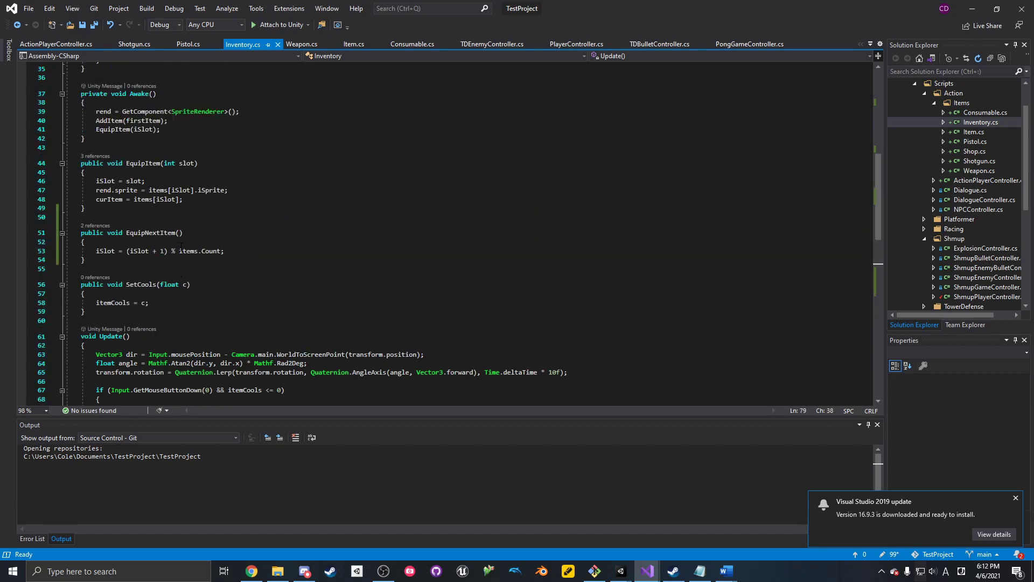
{"action": "left_click", "coordinate": [203, 266]}
{"action": "key", "text": "Down"}
{"action": "key", "text": "End"}
{"action": "left_click", "coordinate": [209, 225]}
{"action": "left_click", "coordinate": [195, 156]}
{"action": "scroll", "coordinate": [195, 157], "scroll_direction": "up", "scroll_amount": 4}
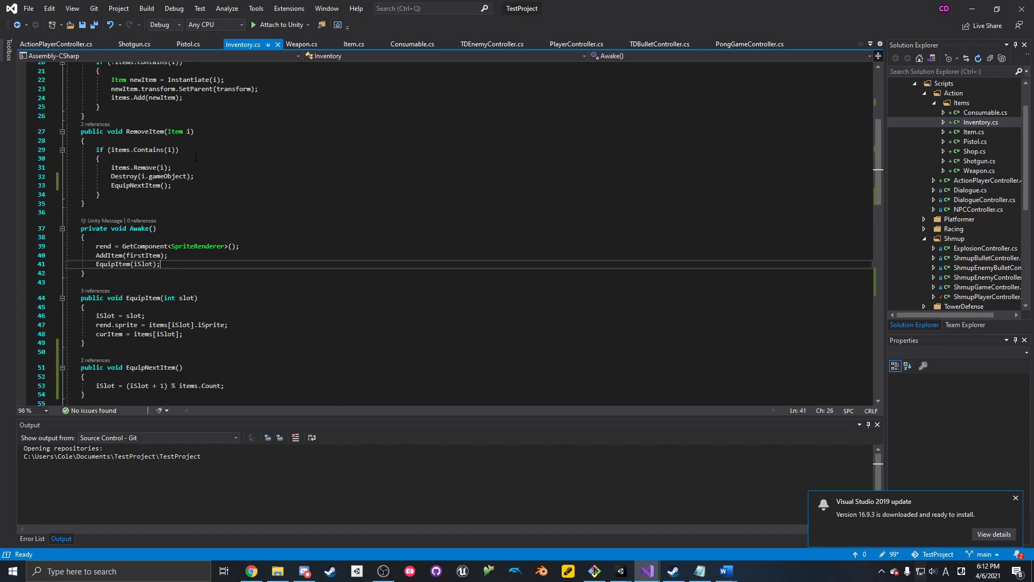
- Delete the EquipNextItem(); call from the RemoveItem method in Inventory.cs and save the script
{"action": "left_click_drag", "start_coordinate": [196, 188], "coordinate": [204, 182]}
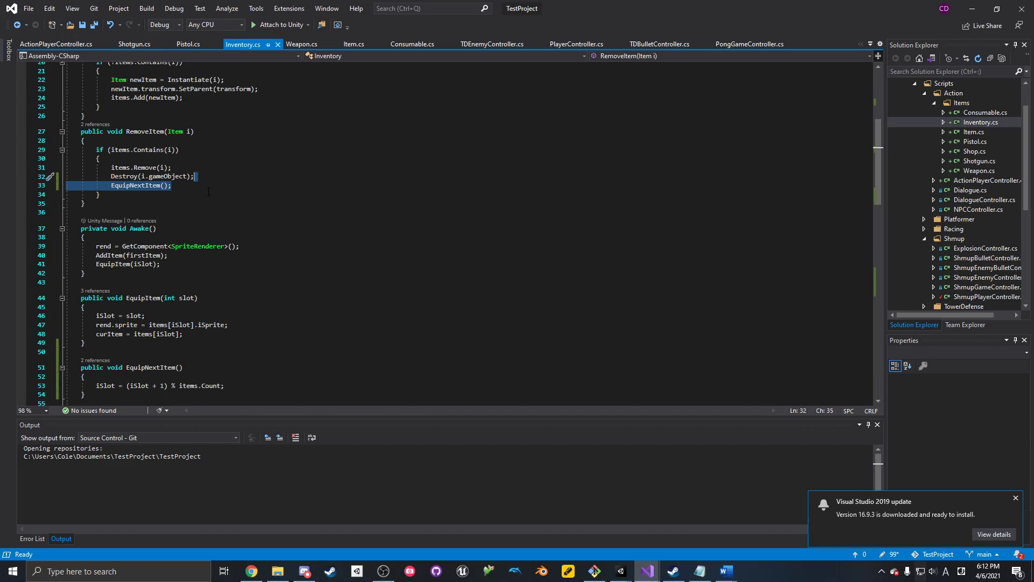
{"action": "key", "text": "BackSpace"}
{"action": "key", "text": "ctrl+s"}
{"action": "key", "text": "Up"}
{"action": "key", "text": "Up"}
{"action": "key", "text": "Up"}
{"action": "key", "text": "Up"}
{"action": "key", "text": "Up"}
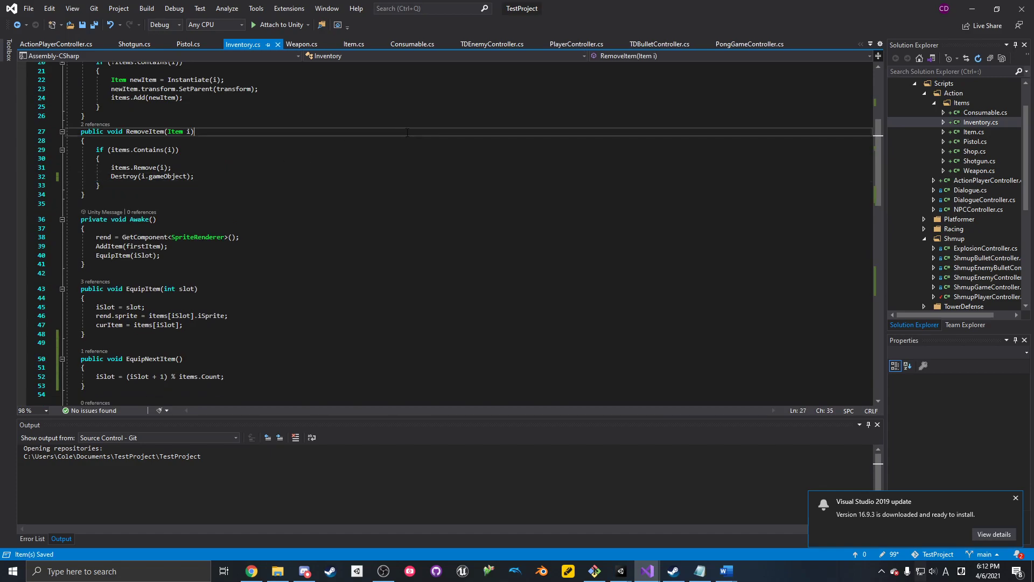
- Switch to Unity and play-test the inventory by adding the Potion and Colt, removing the Potion and using the equipped item
{"action": "left_click", "coordinate": [974, 7]}
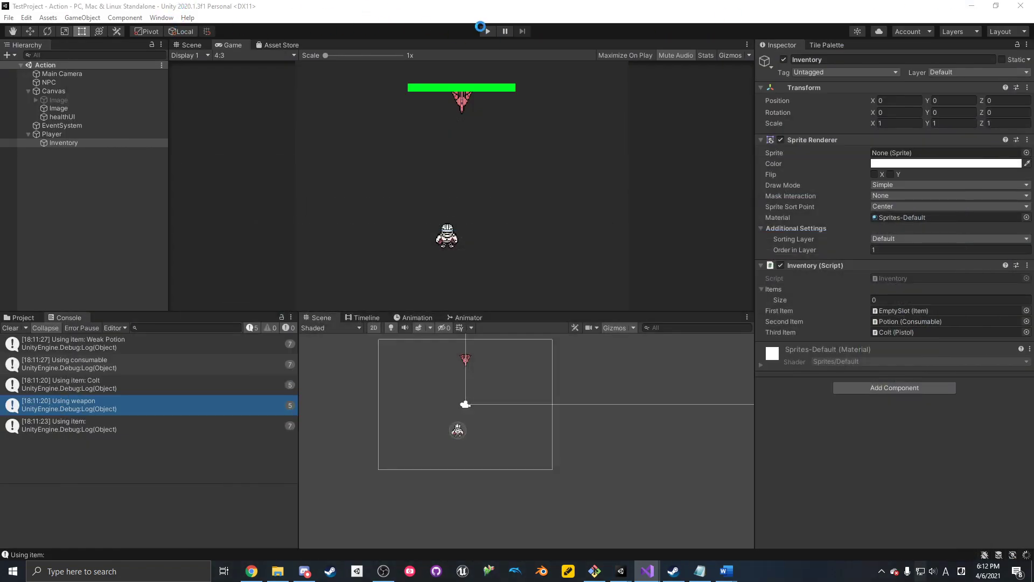
{"action": "left_click", "coordinate": [487, 31]}
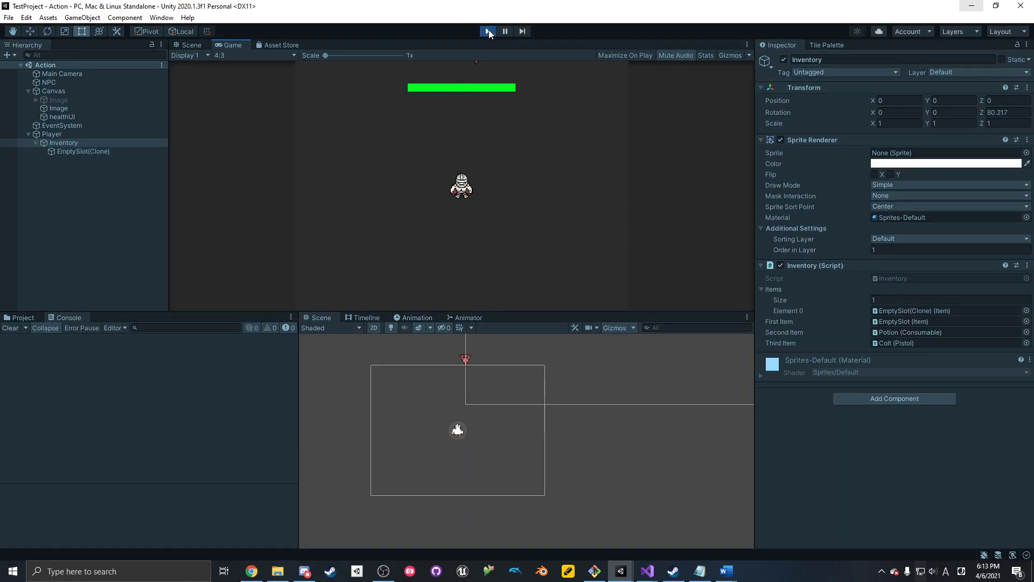
{"action": "left_click", "coordinate": [564, 129]}
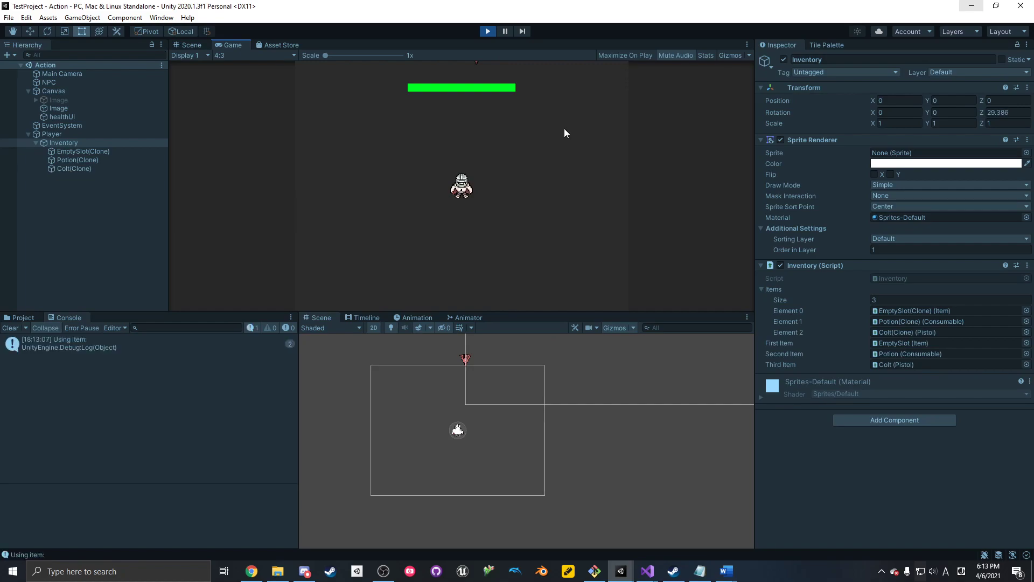
{"action": "key", "text": "2"}
{"action": "left_click", "coordinate": [564, 128]}
{"action": "left_click", "coordinate": [564, 129]}
{"action": "left_click", "coordinate": [564, 129]}
{"action": "left_click", "coordinate": [563, 128]}
{"action": "key", "text": "2"}
{"action": "key", "text": "1"}
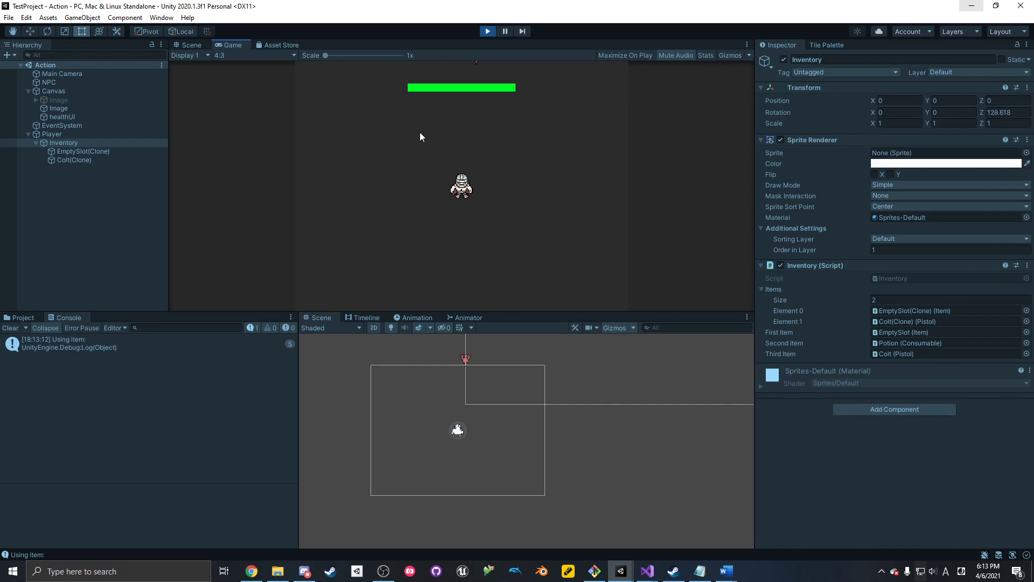
{"action": "left_click", "coordinate": [489, 31]}
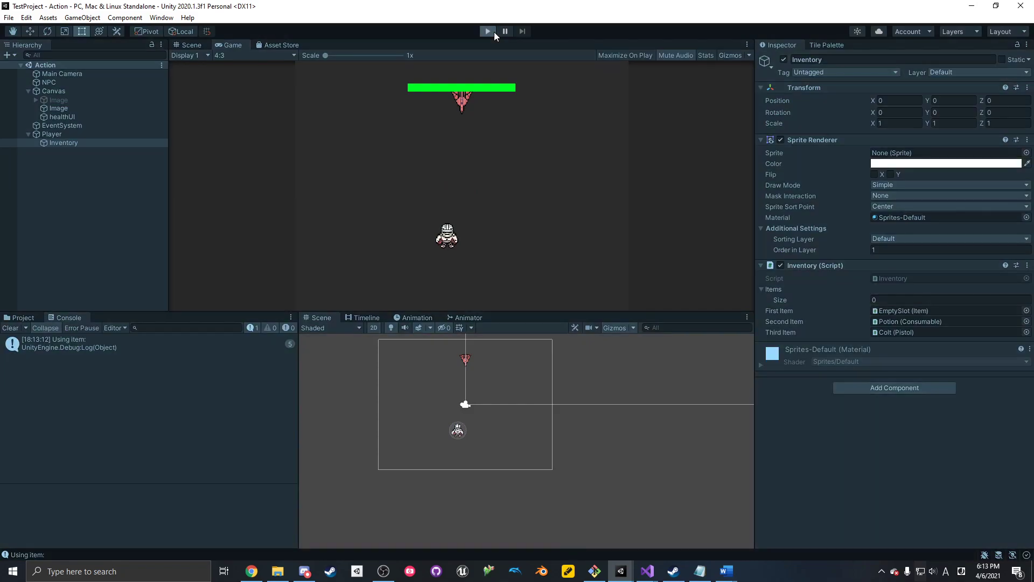
- Rerun the game, use the equipped item repeatedly after the Potion's removal, and switch to the Colt to fire it before stopping
{"action": "left_click", "coordinate": [492, 36]}
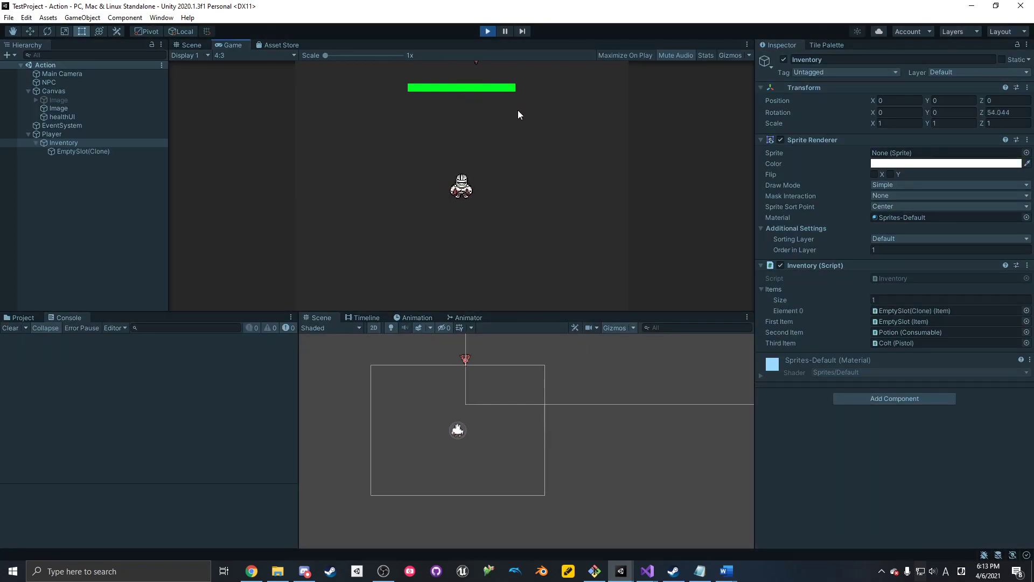
{"action": "left_click", "coordinate": [581, 119]}
{"action": "left_click", "coordinate": [359, 208]}
{"action": "left_click", "coordinate": [357, 209]}
{"action": "left_click", "coordinate": [350, 208]}
{"action": "left_click", "coordinate": [323, 195]}
{"action": "left_click", "coordinate": [302, 183]}
{"action": "left_click", "coordinate": [248, 159]}
{"action": "left_click", "coordinate": [212, 143]}
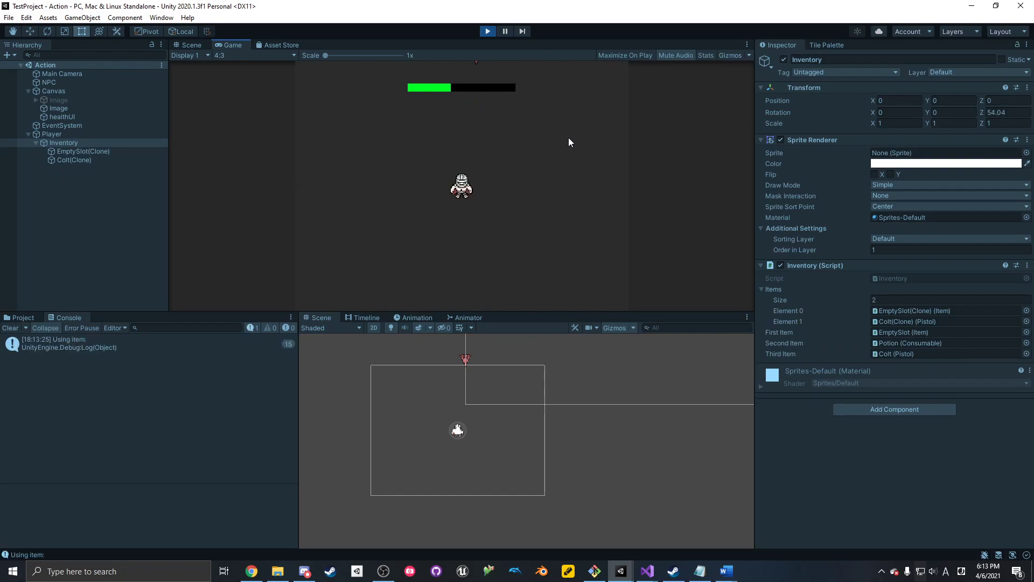
{"action": "scroll", "coordinate": [584, 188], "scroll_direction": "up", "scroll_amount": 1}
{"action": "left_click", "coordinate": [584, 188]}
{"action": "left_click", "coordinate": [573, 175]}
{"action": "left_click", "coordinate": [531, 160]}
{"action": "left_click", "coordinate": [468, 144]}
{"action": "left_click", "coordinate": [431, 139]}
{"action": "left_click", "coordinate": [388, 138]}
{"action": "left_click", "coordinate": [515, 221]}
{"action": "left_click", "coordinate": [517, 228]}
{"action": "left_click", "coordinate": [488, 30]}
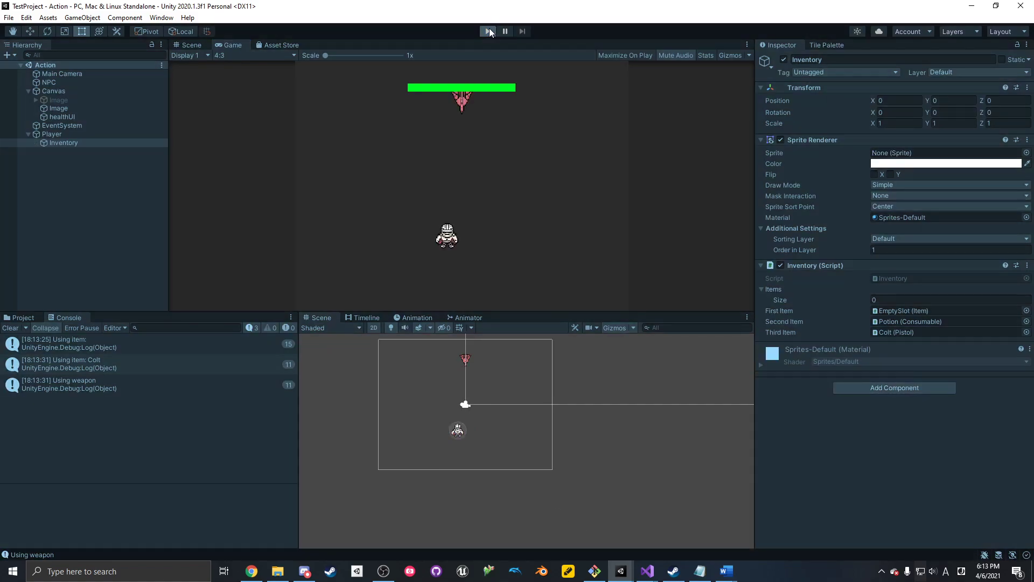
- Play-test once more, equipping the Colt and firing it in several directions around the player, and stop the game
{"action": "left_click", "coordinate": [488, 30]}
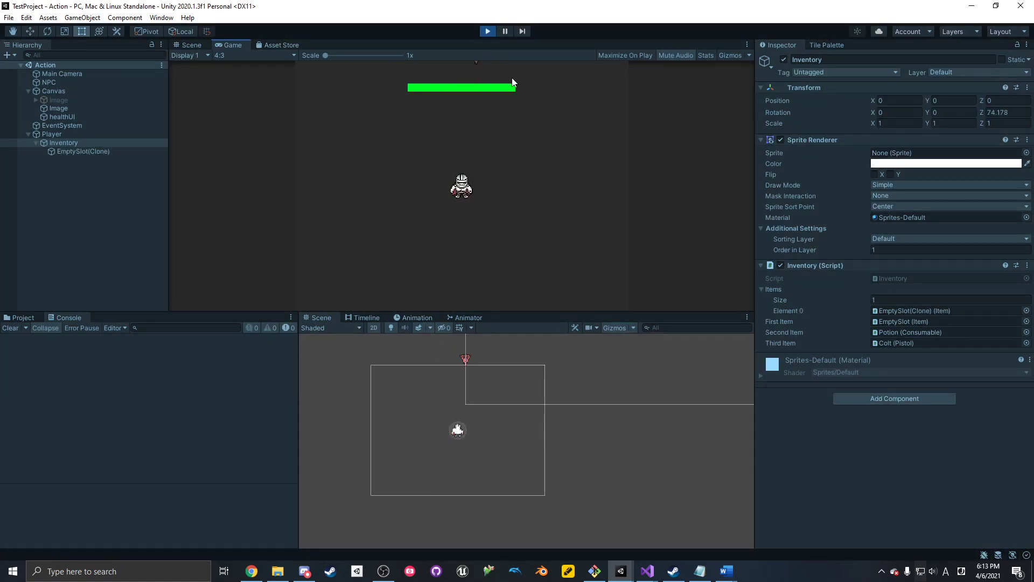
{"action": "scroll", "coordinate": [582, 192], "scroll_direction": "up", "scroll_amount": 1}
{"action": "left_click", "coordinate": [595, 184]}
{"action": "left_click", "coordinate": [544, 162]}
{"action": "left_click", "coordinate": [479, 141]}
{"action": "left_click", "coordinate": [442, 140]}
{"action": "left_click", "coordinate": [414, 146]}
{"action": "left_click", "coordinate": [430, 138]}
{"action": "left_click", "coordinate": [492, 116]}
{"action": "left_click", "coordinate": [542, 173]}
{"action": "left_click", "coordinate": [572, 215]}
{"action": "left_click", "coordinate": [584, 242]}
{"action": "left_click", "coordinate": [588, 248]}
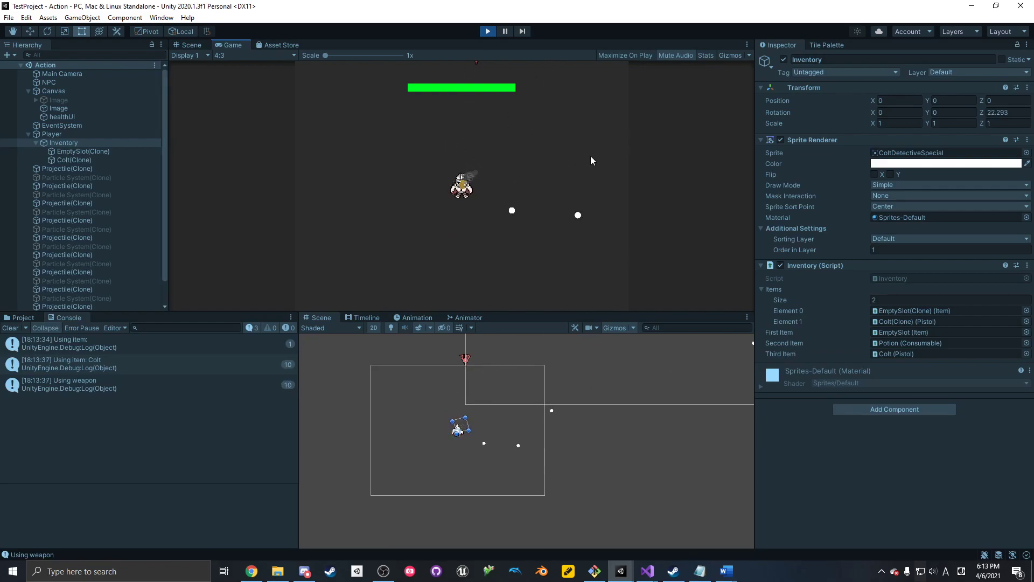
{"action": "left_click", "coordinate": [489, 34]}
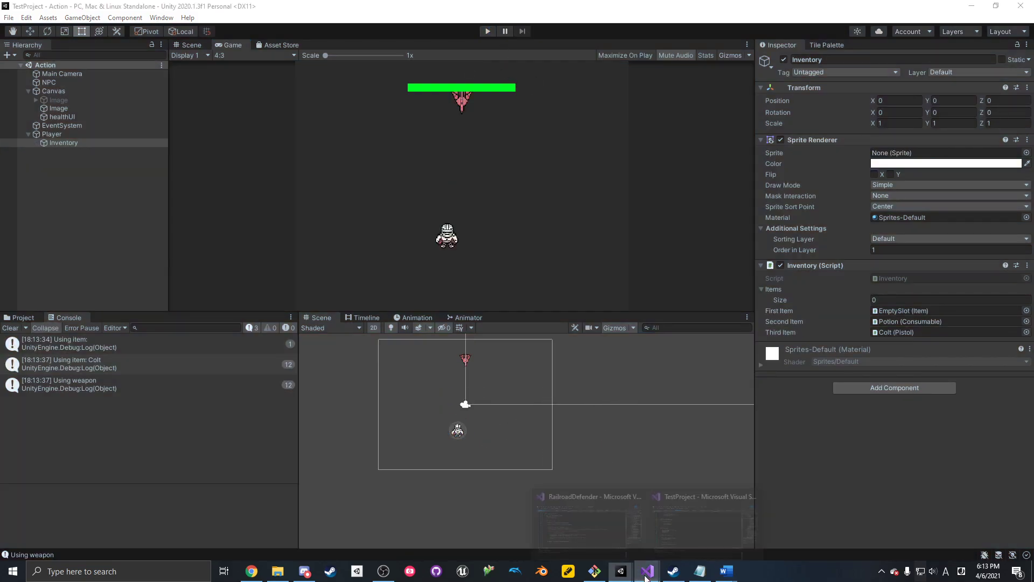
- Return to the TestProject code in Visual Studio, open Shop.cs and delete its default Start and Update methods
{"action": "left_click", "coordinate": [703, 535]}
{"action": "scroll", "coordinate": [277, 159], "scroll_direction": "down", "scroll_amount": 15}
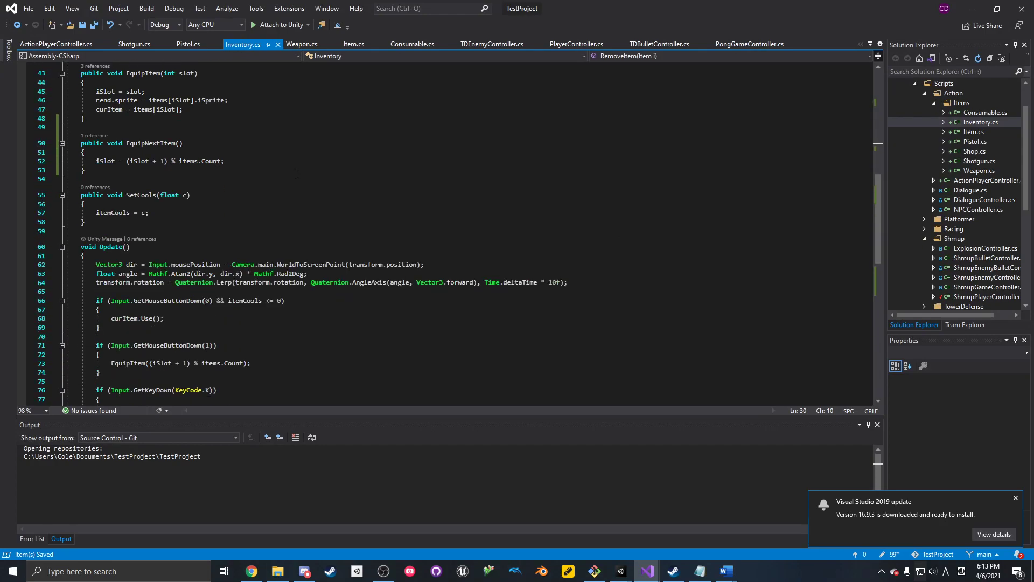
{"action": "left_click", "coordinate": [987, 121]}
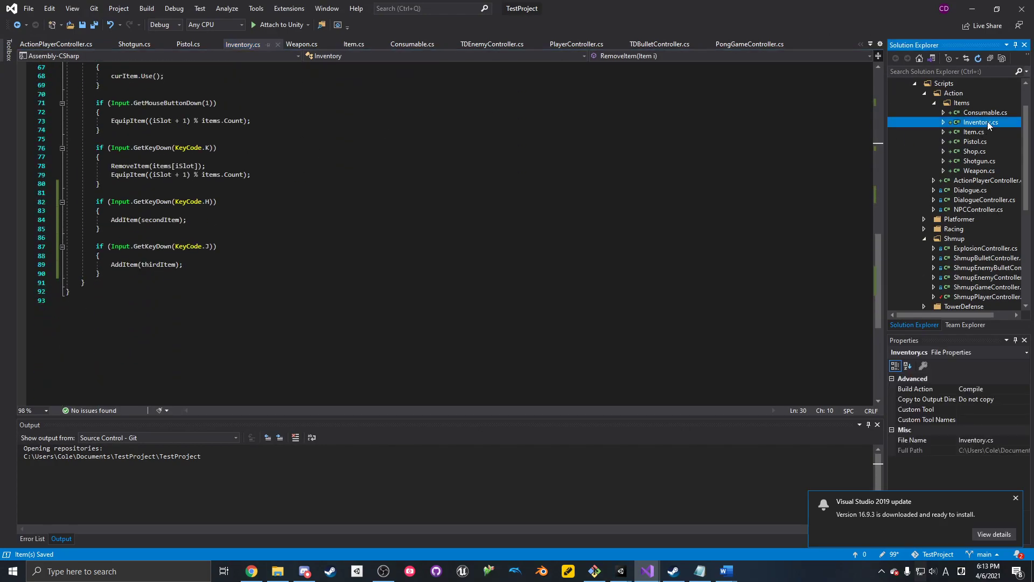
{"action": "left_click", "coordinate": [990, 151]}
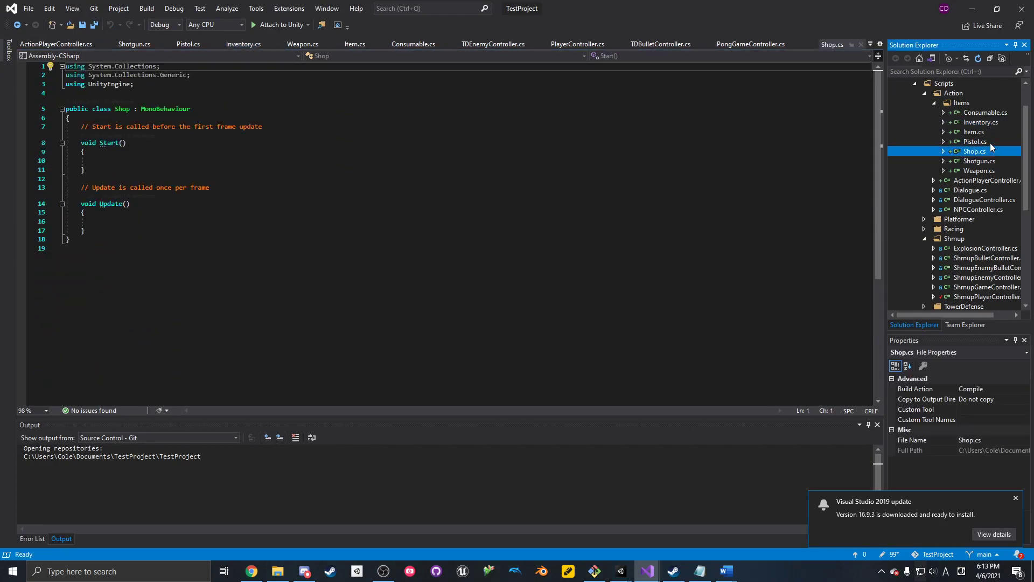
{"action": "left_click_drag", "start_coordinate": [103, 222], "coordinate": [129, 124]}
{"action": "key", "text": "Delete"}
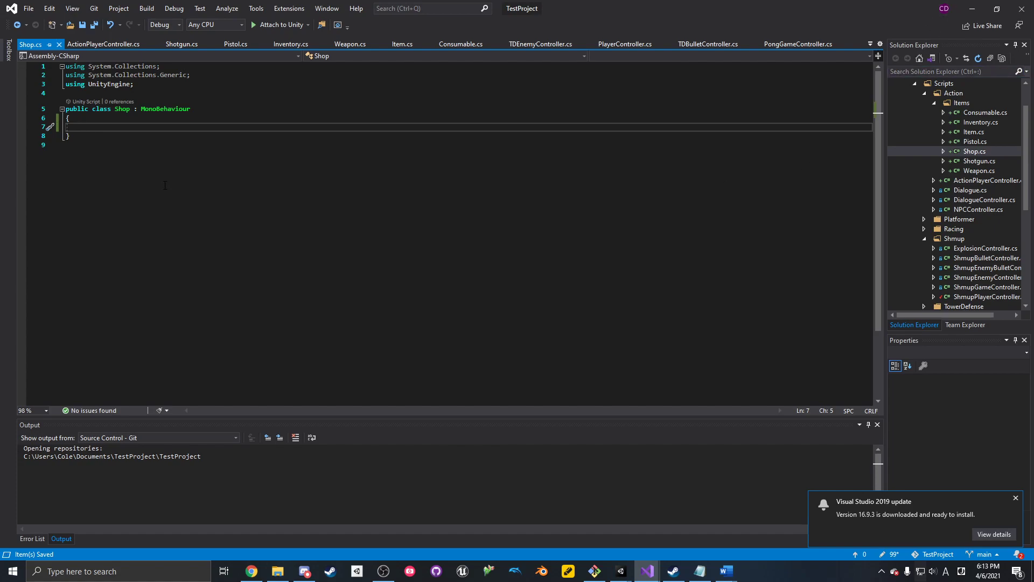
- Copy the public List<Item> items = new List<Item>(); declaration from Inventory.cs
{"action": "left_click", "coordinate": [981, 122]}
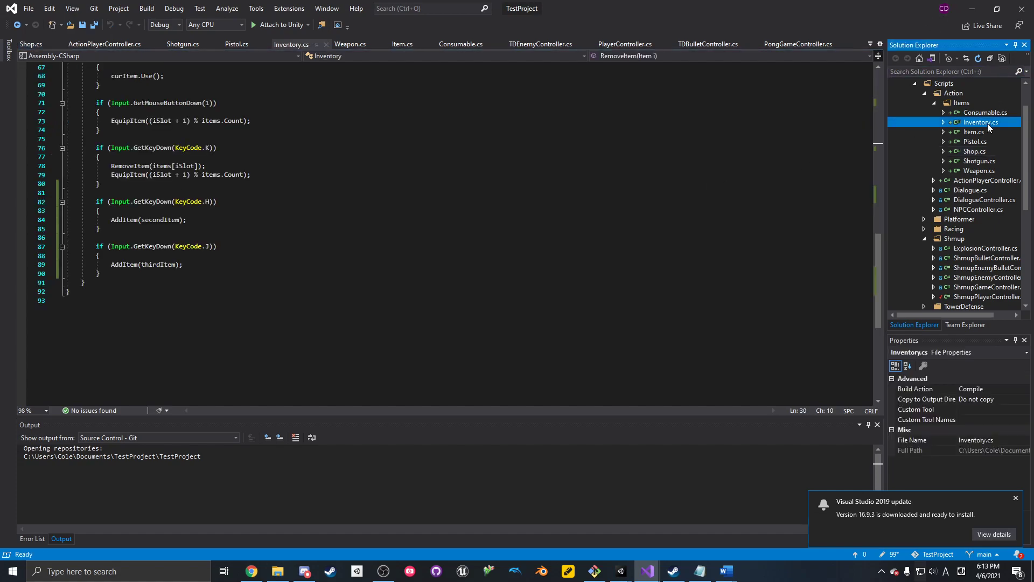
{"action": "scroll", "coordinate": [177, 239], "scroll_direction": "up", "scroll_amount": 20}
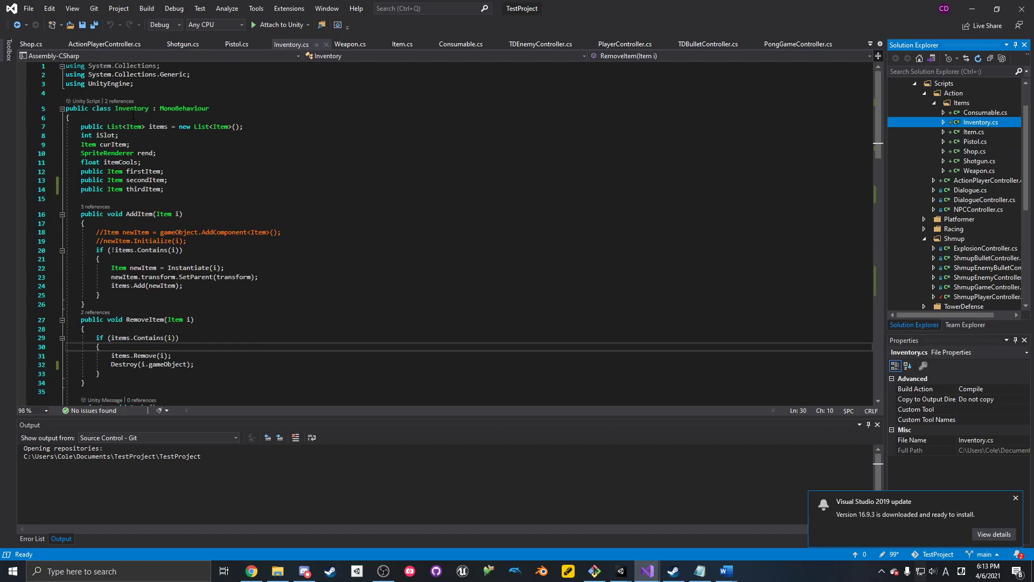
{"action": "left_click", "coordinate": [132, 108]}
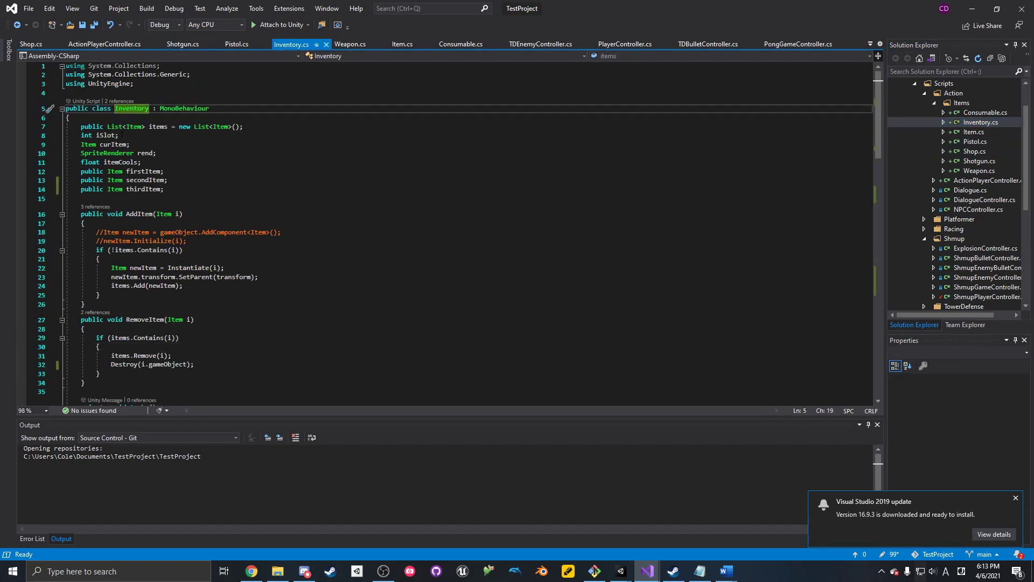
{"action": "left_click_drag", "start_coordinate": [260, 126], "coordinate": [260, 117]}
{"action": "key", "text": "ctrl+c"}
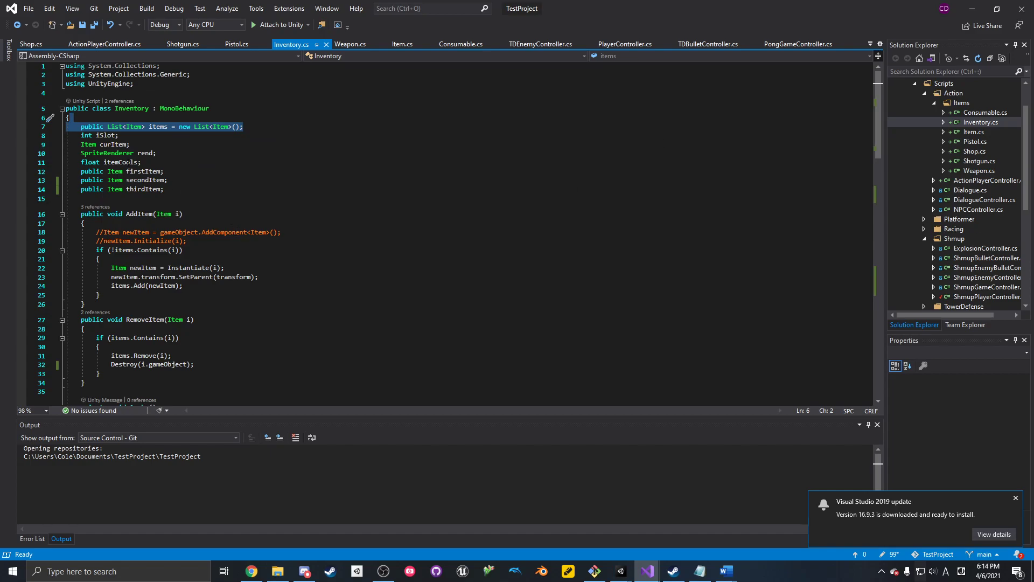
{"action": "left_click", "coordinate": [132, 118]}
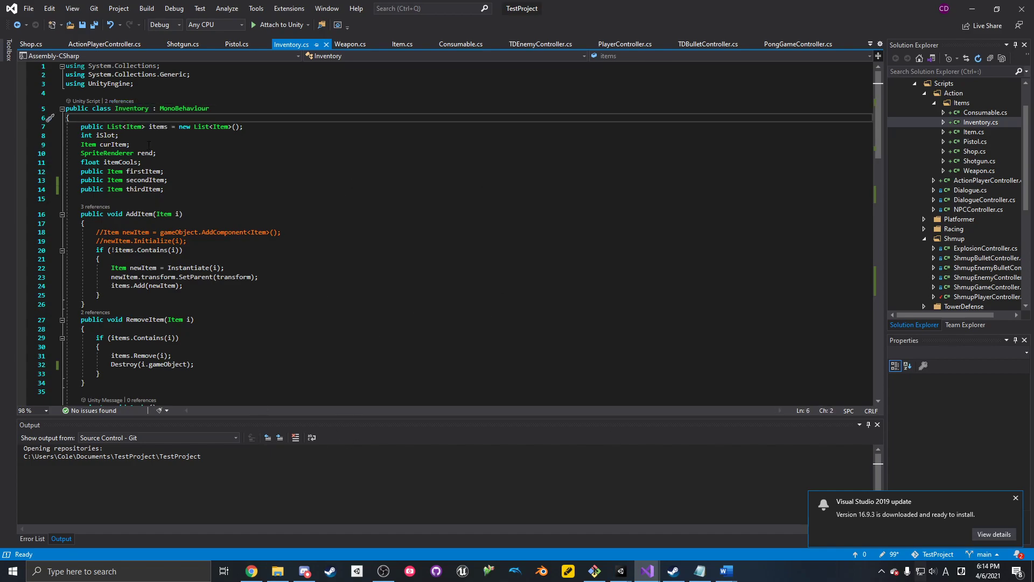
{"action": "left_click", "coordinate": [252, 125]}
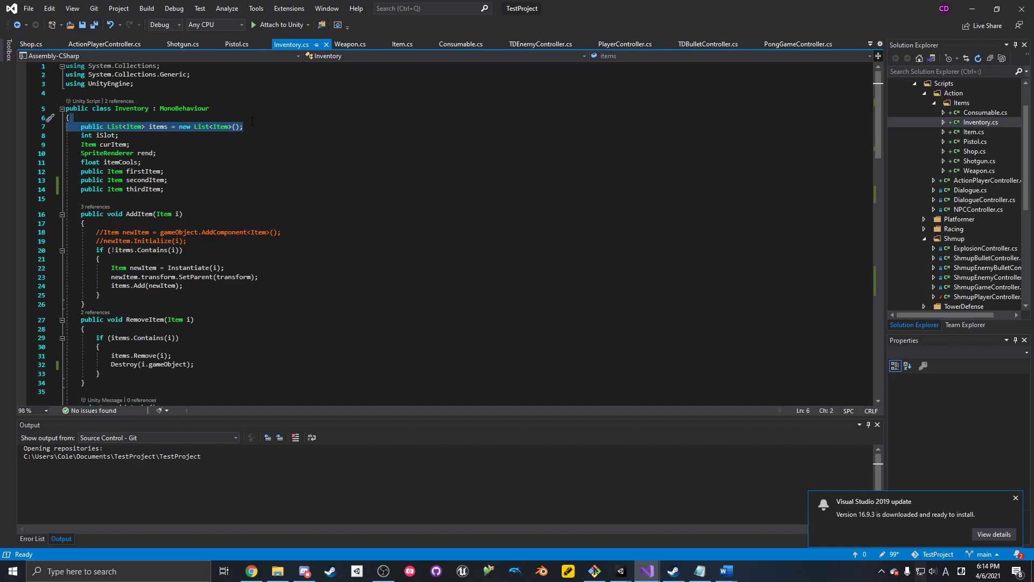
{"action": "key", "text": "Down"}
- Check the Item, Inventory and Shotgun scripts, then paste the copied Item list declaration into the Shop class and save
{"action": "left_click", "coordinate": [974, 131]}
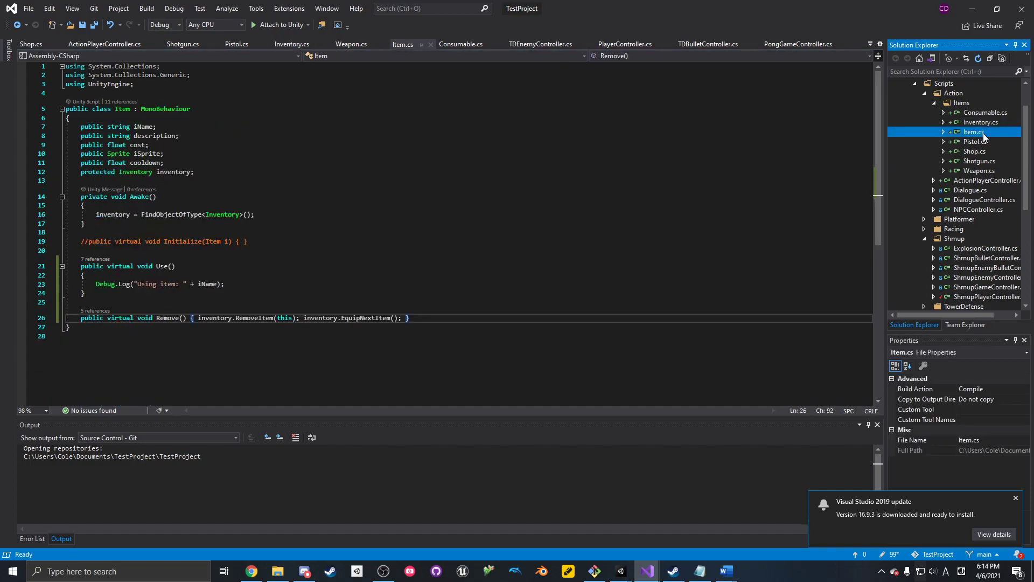
{"action": "left_click", "coordinate": [433, 242]}
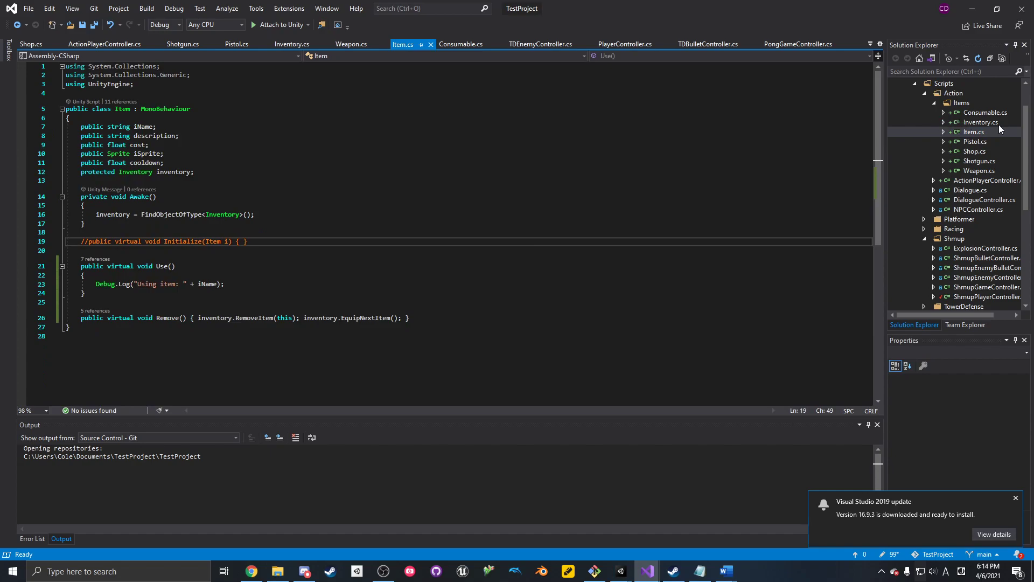
{"action": "left_click", "coordinate": [987, 134]}
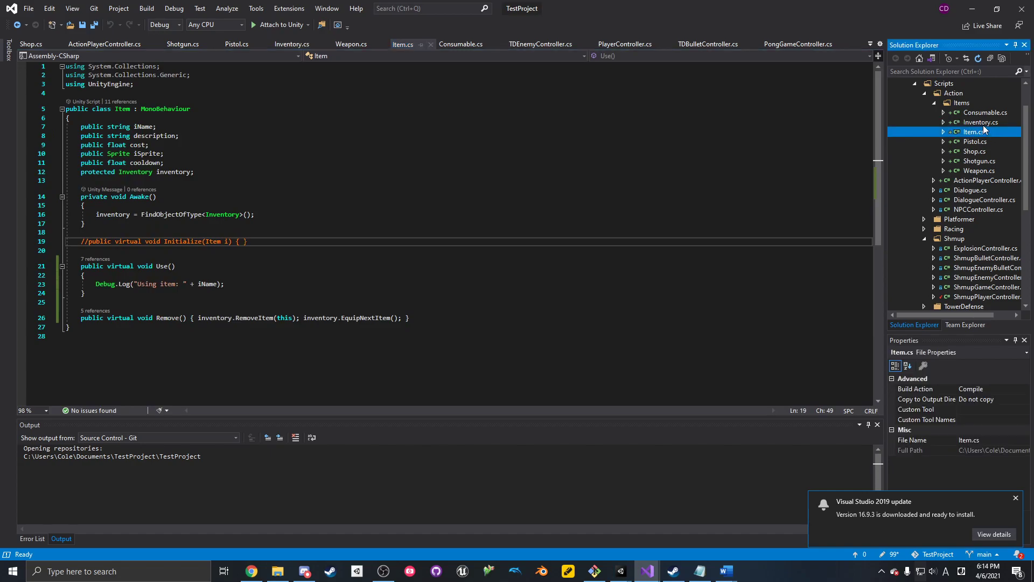
{"action": "left_click", "coordinate": [983, 125]}
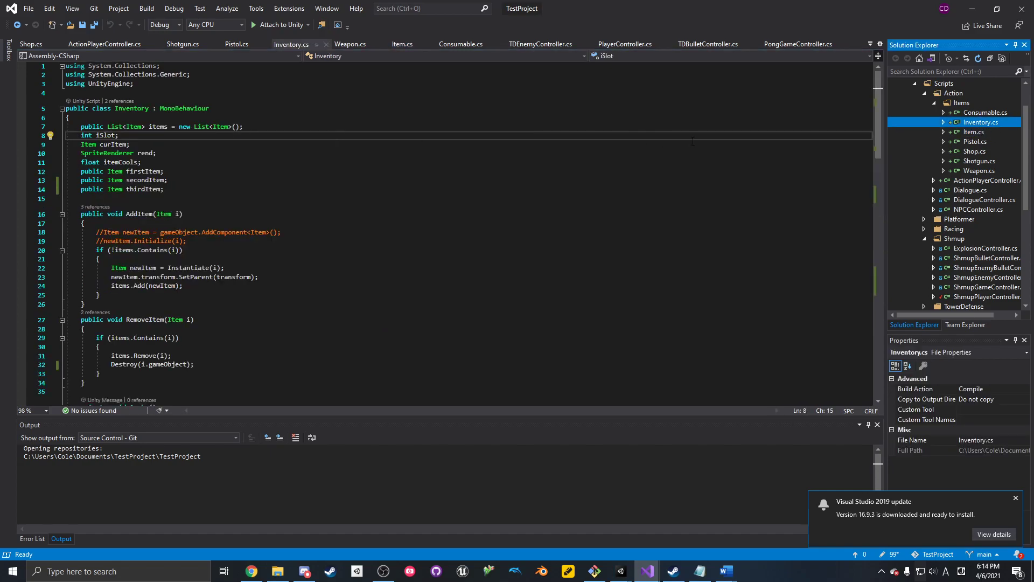
{"action": "left_click", "coordinate": [979, 159]}
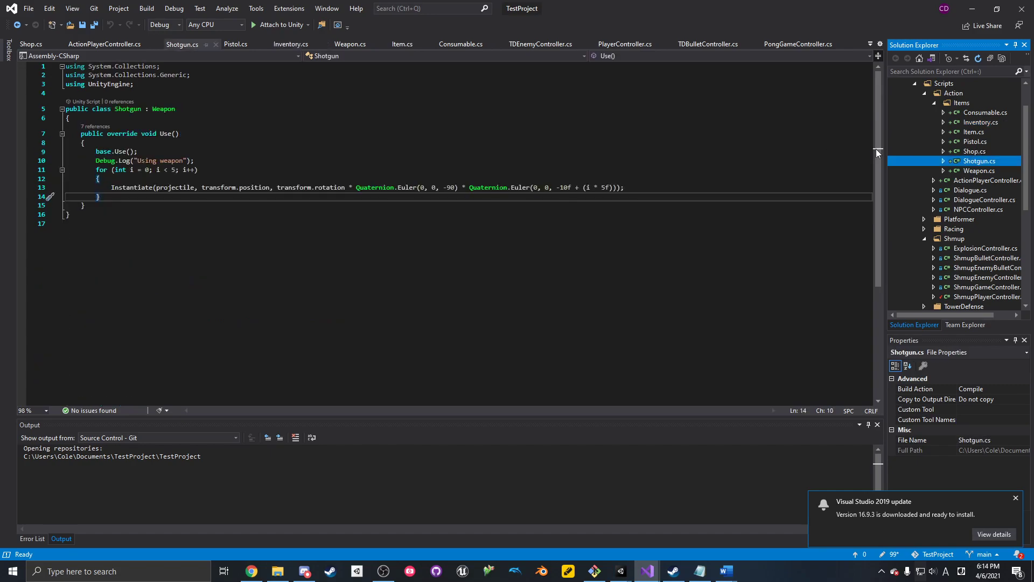
{"action": "left_click", "coordinate": [960, 152]}
{"action": "left_click", "coordinate": [149, 128]}
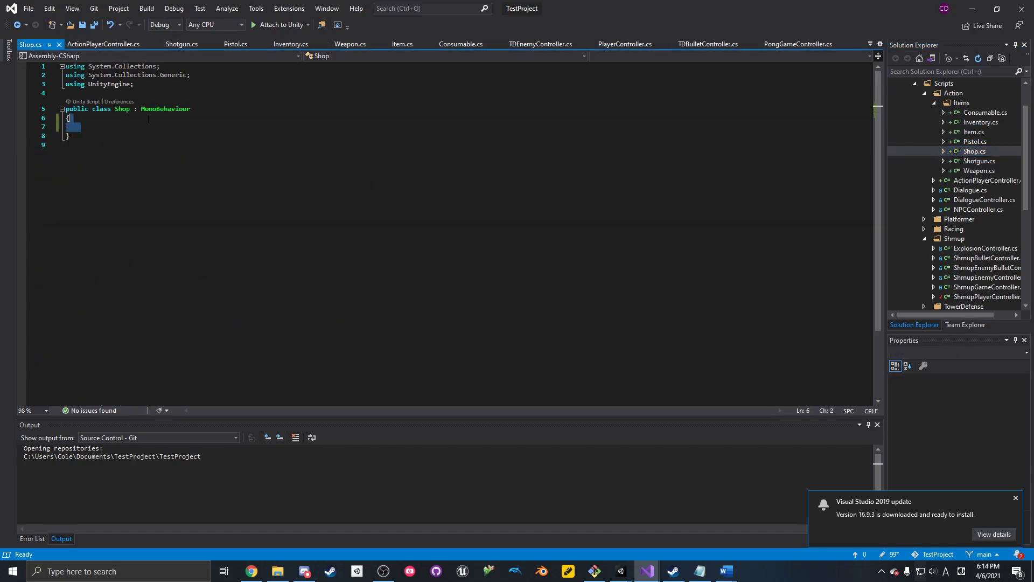
{"action": "key", "text": "ctrl+v"}
{"action": "key", "text": "Up"}
{"action": "left_click", "coordinate": [258, 127]}
{"action": "key", "text": "Return"}
{"action": "key", "text": "ctrl+s"}
- Rename the list in Shop.cs to shopItems and save the script
{"action": "left_click", "coordinate": [153, 128]}
{"action": "key", "text": "BackSpace"}
{"action": "type", "text": "shopI"}
{"action": "key", "text": "BackSpace"}
{"action": "key", "text": "BackSpace"}
{"action": "type", "text": "opI"}
{"action": "key", "text": "ctrl+s"}
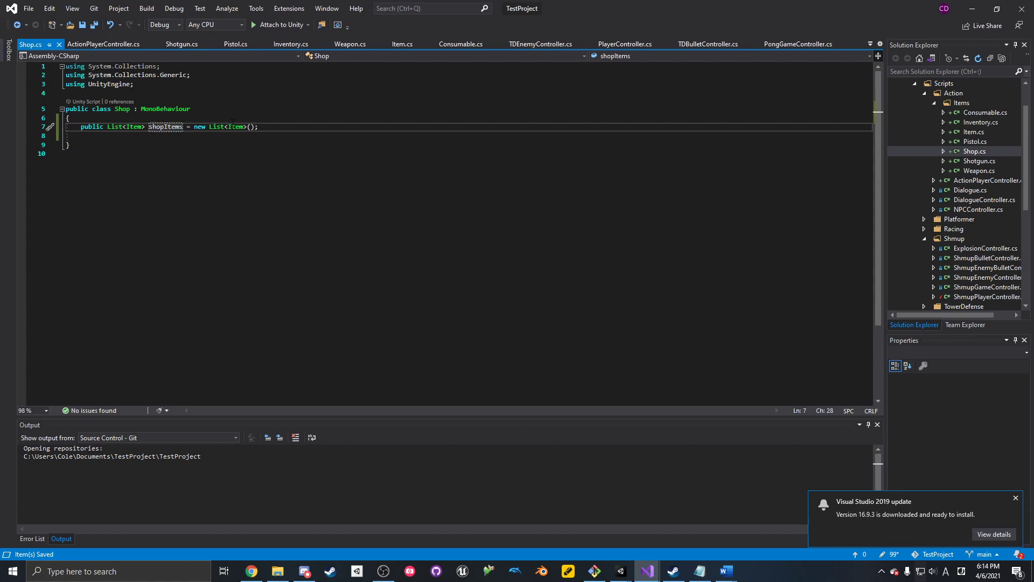
- Add an empty public void BuyItem() method below the shopItems list, leave spare blank lines between them and save Shop.cs
{"action": "left_click", "coordinate": [281, 139]}
{"action": "key", "text": "Return"}
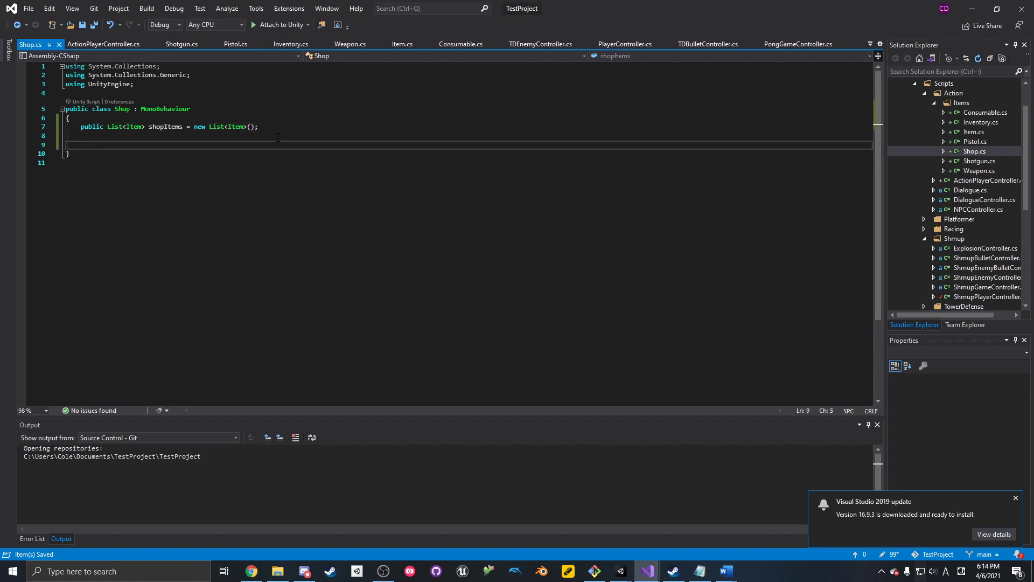
{"action": "type", "text": "pu"}
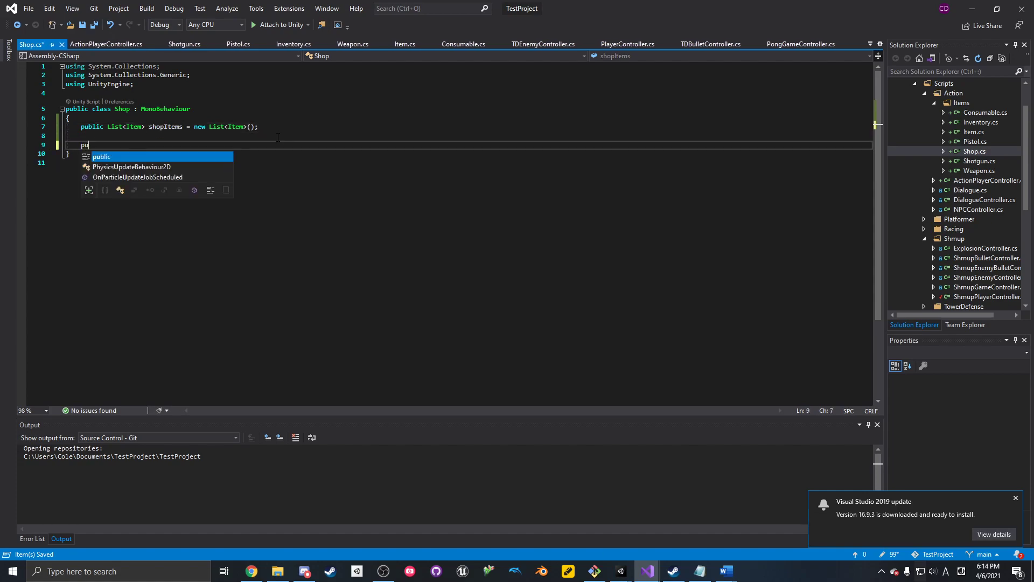
{"action": "type", "text": "blic void Remove"}
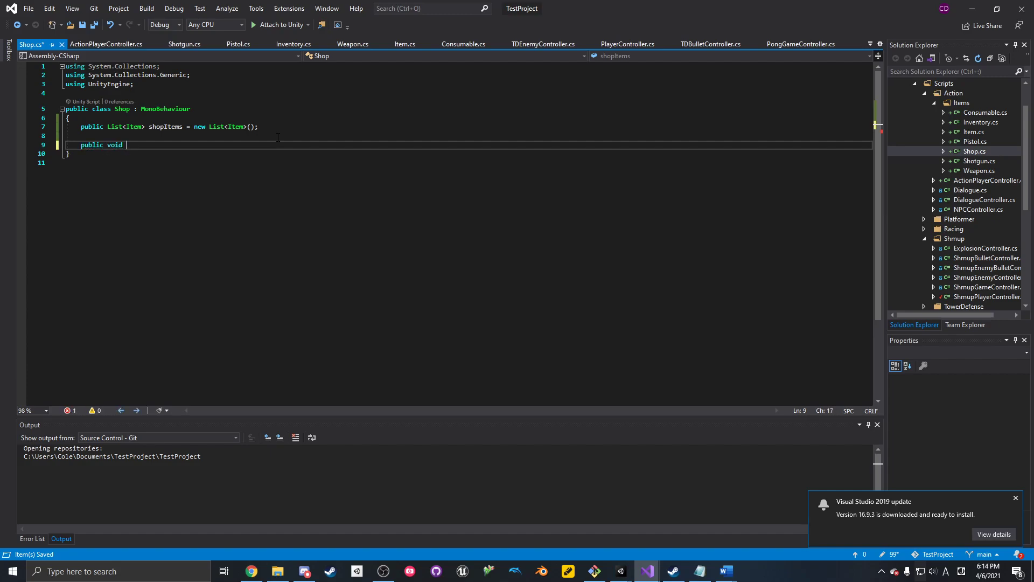
{"action": "key", "text": "BackSpace"}
{"action": "key", "text": "BackSpace"}
{"action": "key", "text": "BackSpace"}
{"action": "key", "text": "BackSpace"}
{"action": "key", "text": "BackSpace"}
{"action": "key", "text": "BackSpace"}
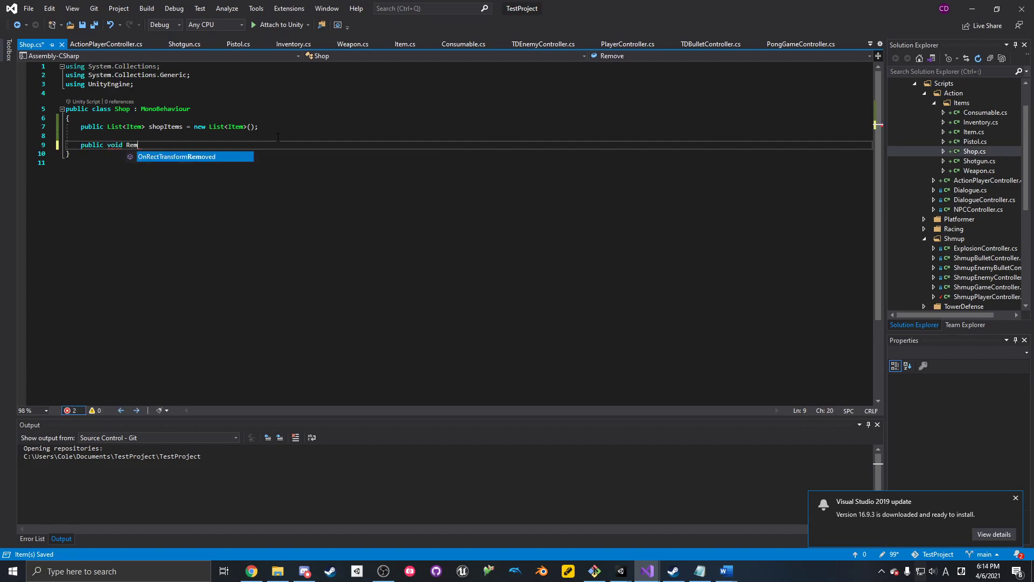
{"action": "type", "text": "Buuy"}
{"action": "key", "text": "BackSpace"}
{"action": "key", "text": "BackSpace"}
{"action": "type", "text": "y"}
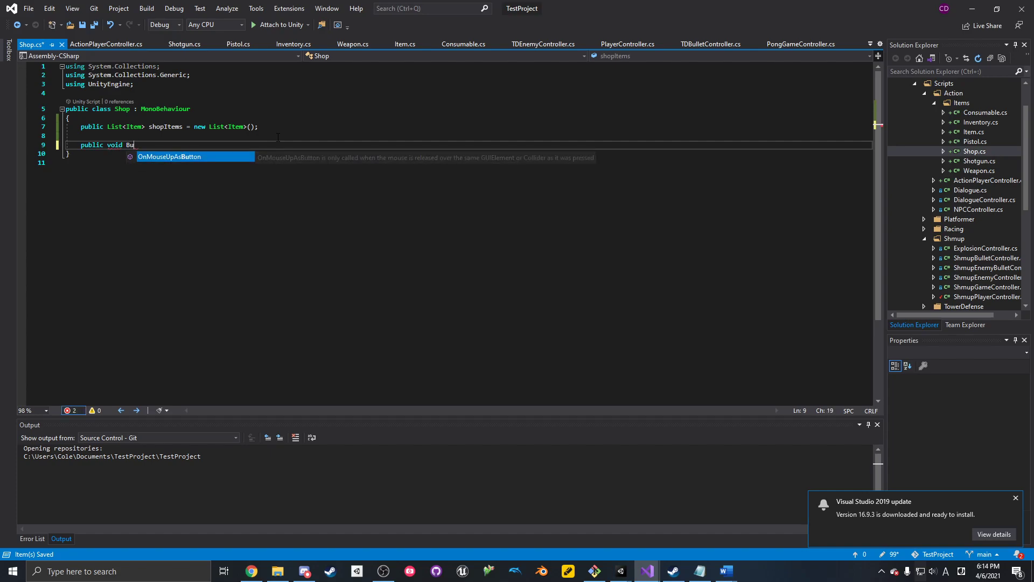
{"action": "type", "text": "Item("}
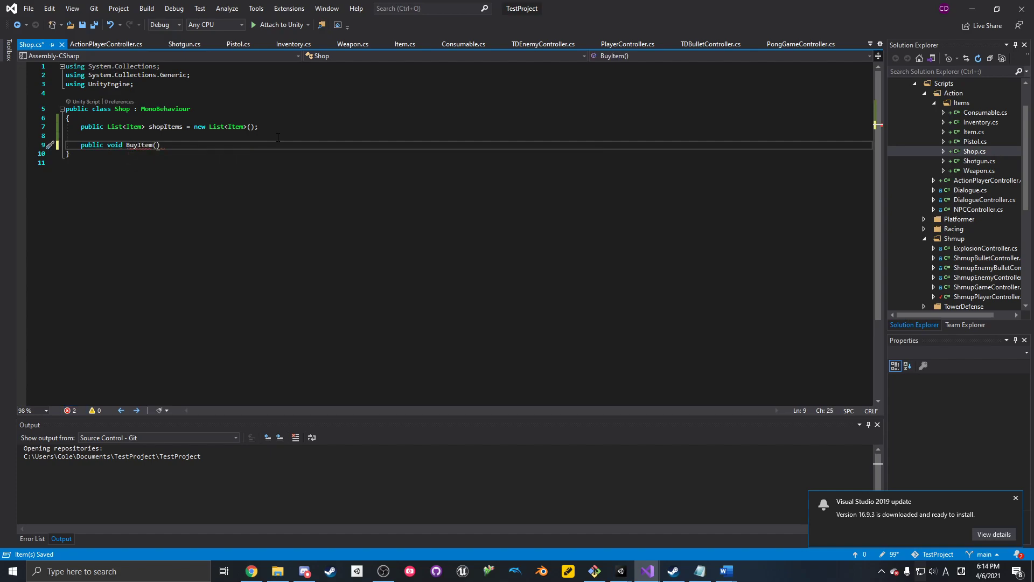
{"action": "type", "text": ") {"}
{"action": "key", "text": "Return"}
{"action": "key", "text": "ctrl+s"}
{"action": "left_click", "coordinate": [289, 131]}
{"action": "key", "text": "Return"}
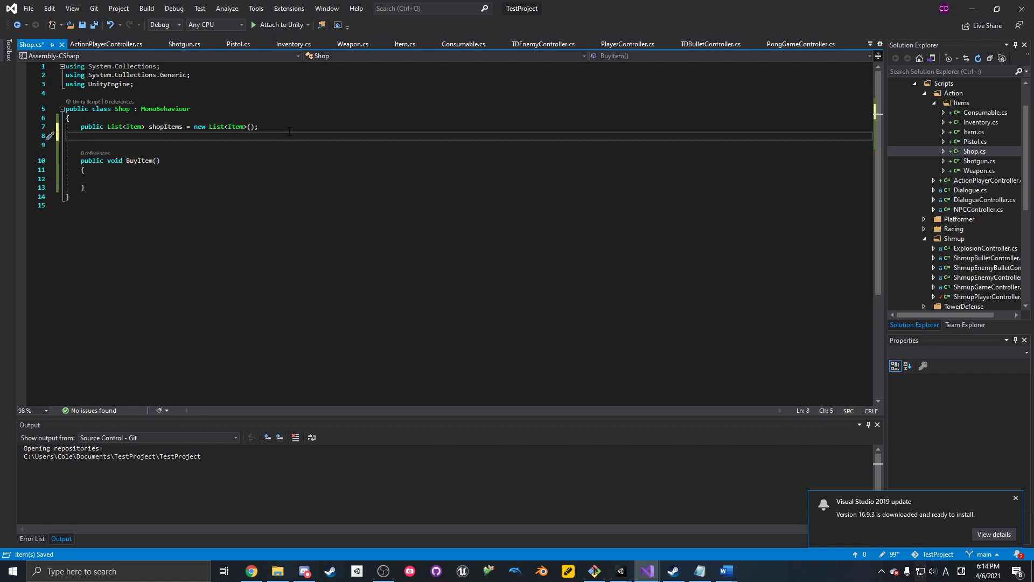
{"action": "key", "text": "ctrl+s"}
- Open ActionPlayerController.cs, declare a public float money field below healthUI and save
{"action": "left_click", "coordinate": [975, 141]}
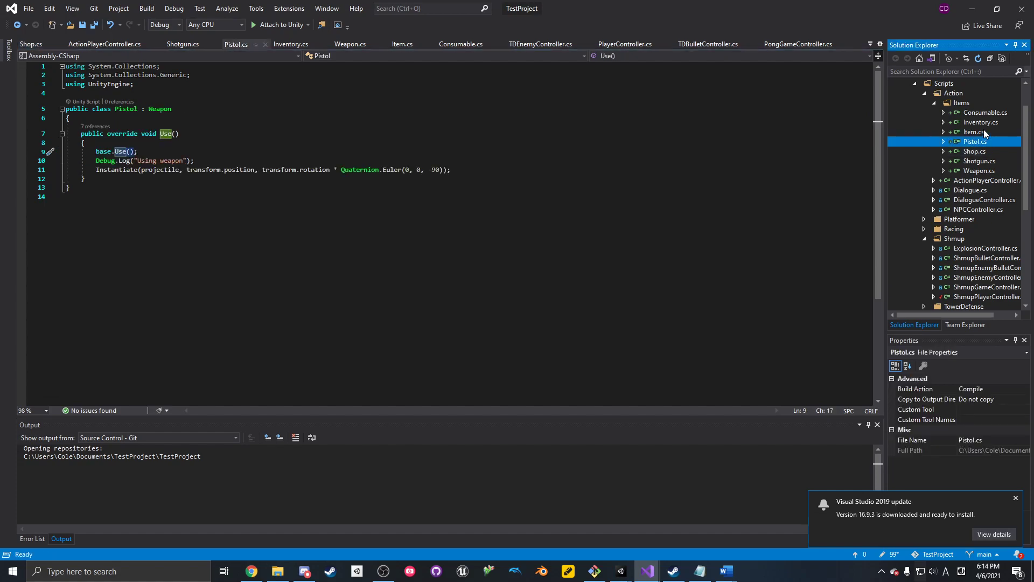
{"action": "left_click", "coordinate": [984, 181]}
{"action": "scroll", "coordinate": [515, 184], "scroll_direction": "up", "scroll_amount": 5}
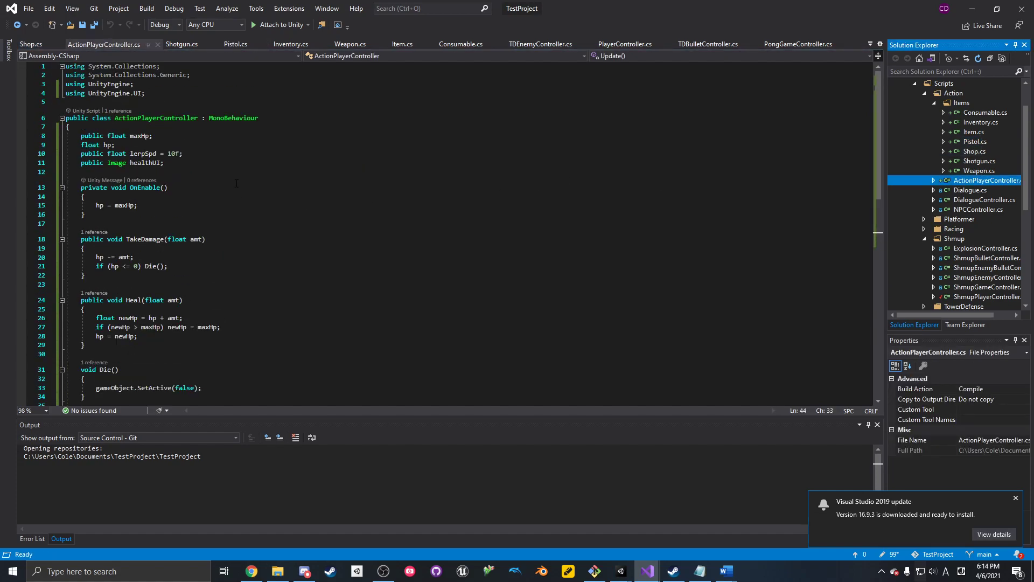
{"action": "left_click", "coordinate": [182, 163]}
{"action": "key", "text": "Down"}
{"action": "left_click", "coordinate": [182, 163]}
{"action": "key", "text": "Return"}
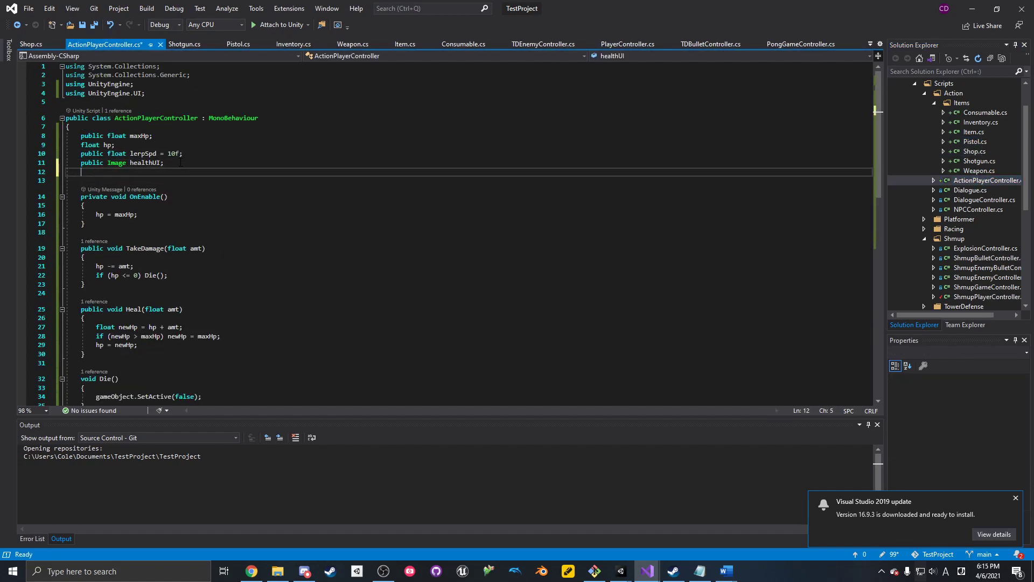
{"action": "type", "text": "public float mone"}
{"action": "key", "text": "BackSpace"}
{"action": "key", "text": "BackSpace"}
{"action": "key", "text": "BackSpace"}
{"action": "key", "text": "BackSpace"}
{"action": "key", "text": "BackSpace"}
{"action": "key", "text": "BackSpace"}
{"action": "key", "text": "BackSpace"}
{"action": "type", "text": "at money;"}
{"action": "key", "text": "ctrl+s"}
- Duplicate the KeyCode.M damage block in Update and change the copy's condition to Input.GetKey
{"action": "scroll", "coordinate": [194, 197], "scroll_direction": "down", "scroll_amount": 4}
{"action": "scroll", "coordinate": [195, 196], "scroll_direction": "down", "scroll_amount": 5}
{"action": "left_click", "coordinate": [192, 245]}
{"action": "key", "text": "shift+Up"}
{"action": "key", "text": "shift+Up"}
{"action": "key", "text": "shift+Up"}
{"action": "key", "text": "shift+Up"}
{"action": "key", "text": "ctrl+d"}
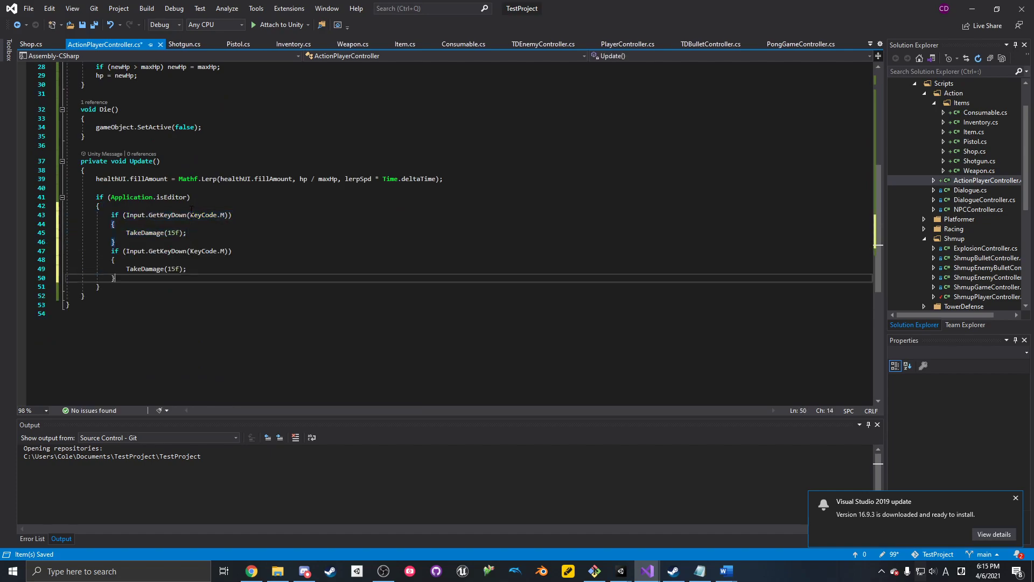
{"action": "left_click", "coordinate": [188, 254]}
{"action": "key", "text": "BackSpace"}
{"action": "key", "text": "BackSpace"}
{"action": "key", "text": "BackSpace"}
{"action": "key", "text": "BackSpace"}
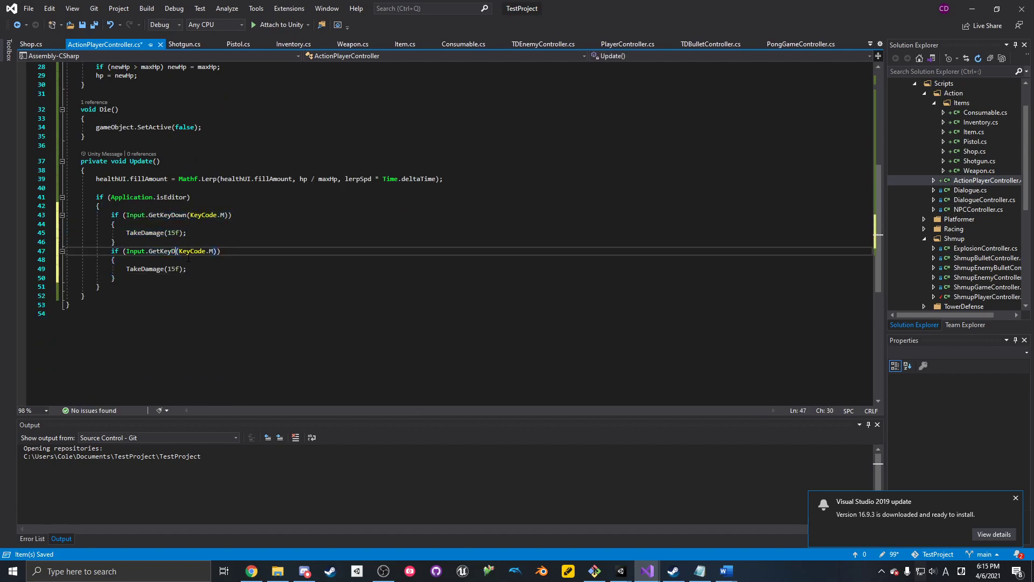
- Change the TakeDamage check to KeyCode.L and separate the two key checks with a blank line
{"action": "left_click", "coordinate": [211, 251]}
{"action": "left_click", "coordinate": [226, 215]}
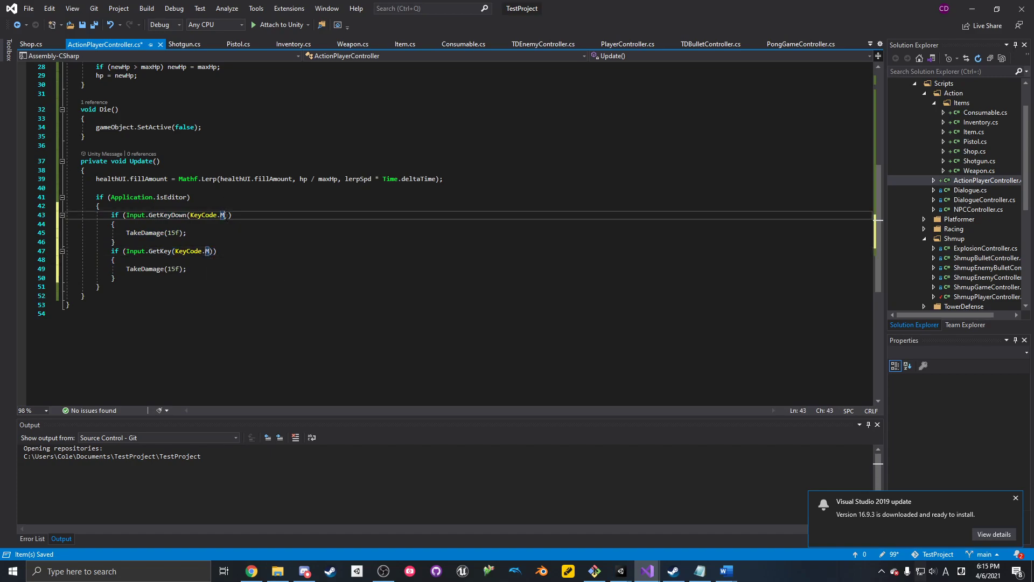
{"action": "key", "text": "BackSpace"}
{"action": "type", "text": "L"}
{"action": "left_click", "coordinate": [175, 233]}
{"action": "left_click", "coordinate": [160, 250]}
{"action": "left_click", "coordinate": [155, 242]}
{"action": "key", "text": "Return"}
- Replace the TakeDamage call in the KeyCode.M block with AddMoney(10) and save the script
{"action": "left_click", "coordinate": [164, 278]}
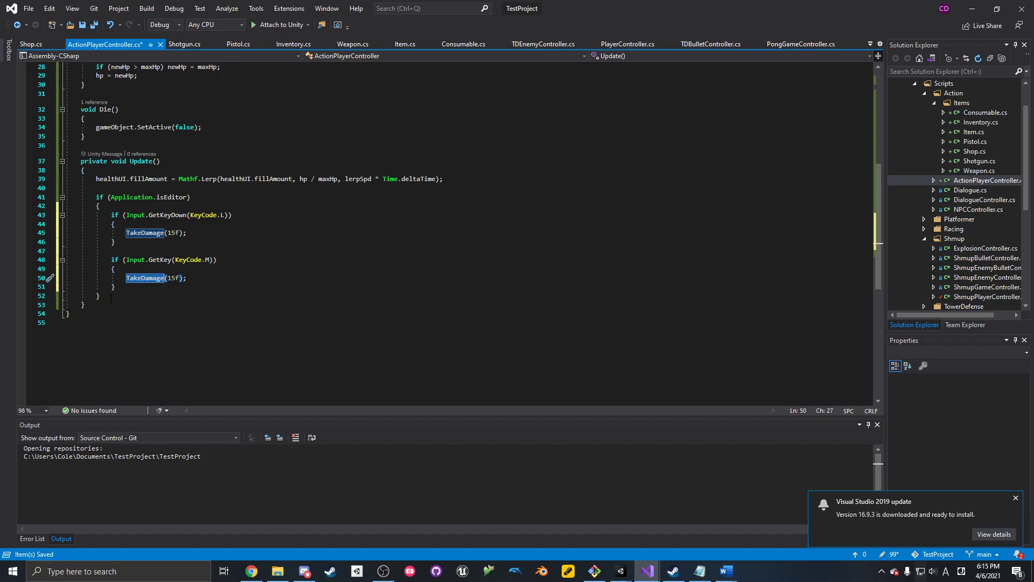
{"action": "key", "text": "ctrl+BackSpace"}
{"action": "type", "text": "AddMoney"}
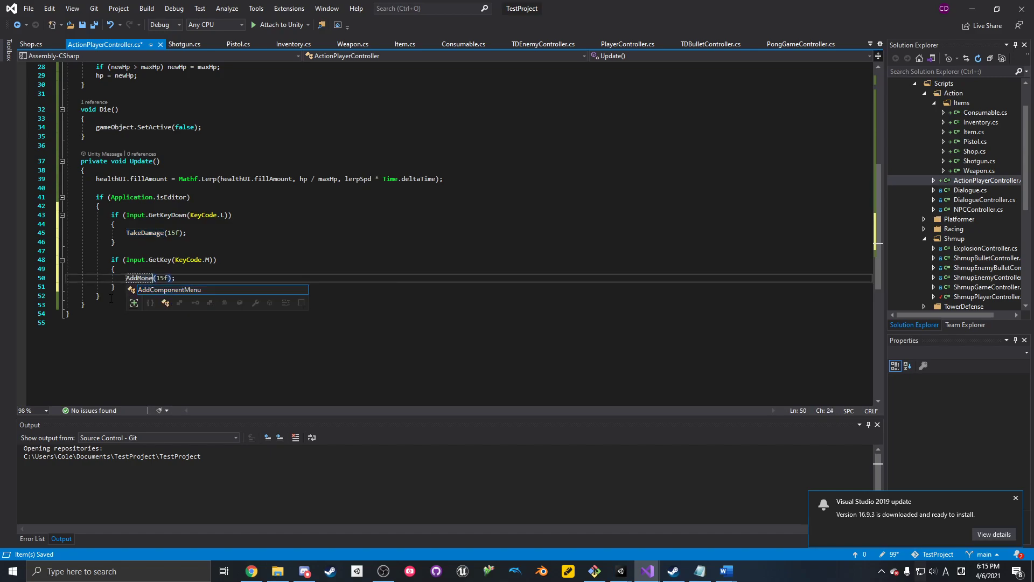
{"action": "double_click", "coordinate": [165, 278]}
{"action": "type", "text": "10"}
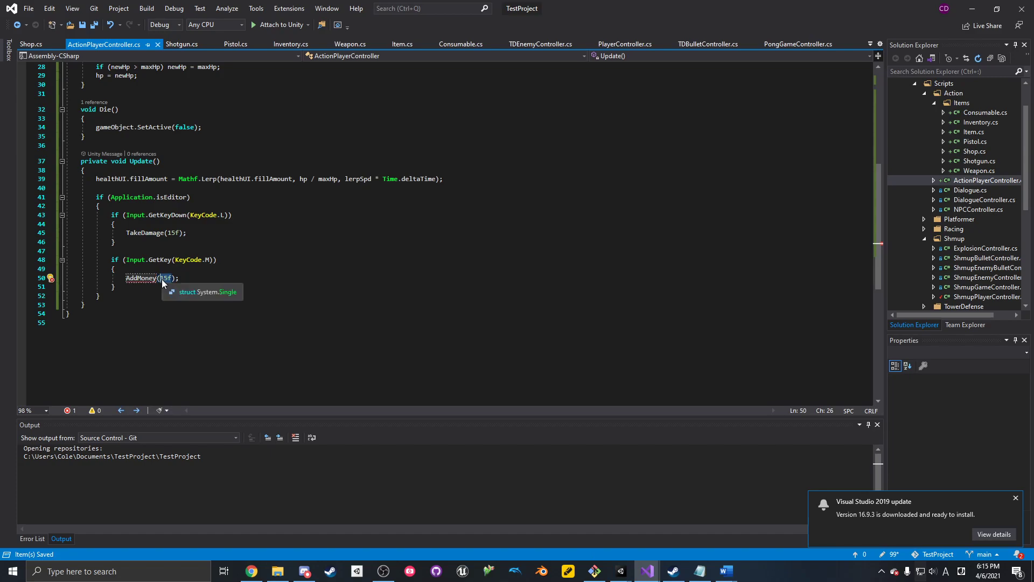
{"action": "key", "text": "ctrl+s"}
- Change the type of the money field to int
{"action": "scroll", "coordinate": [179, 290], "scroll_direction": "up", "scroll_amount": 3}
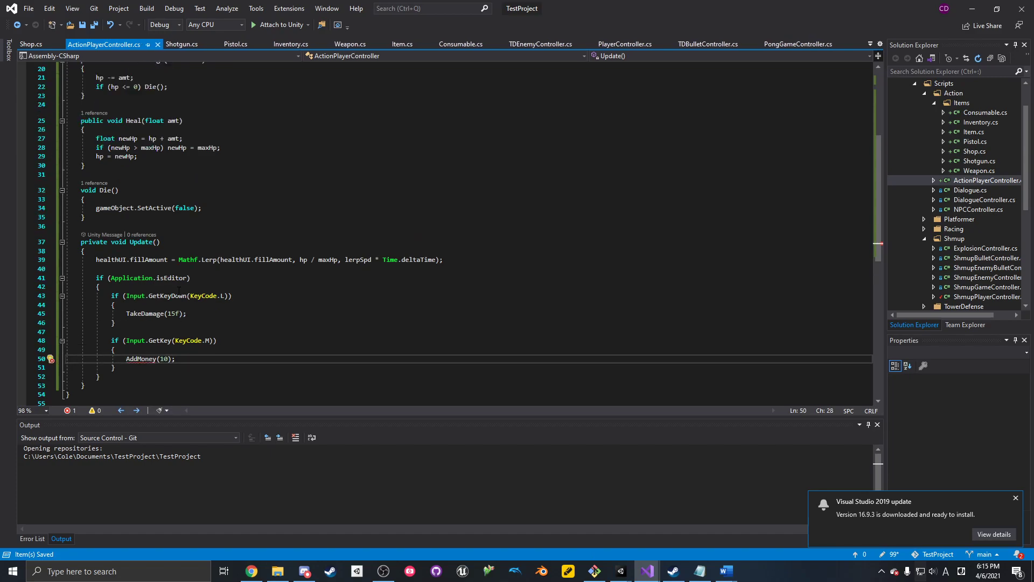
{"action": "scroll", "coordinate": [174, 272], "scroll_direction": "up", "scroll_amount": 6}
{"action": "double_click", "coordinate": [117, 172]}
{"action": "type", "text": "int"}
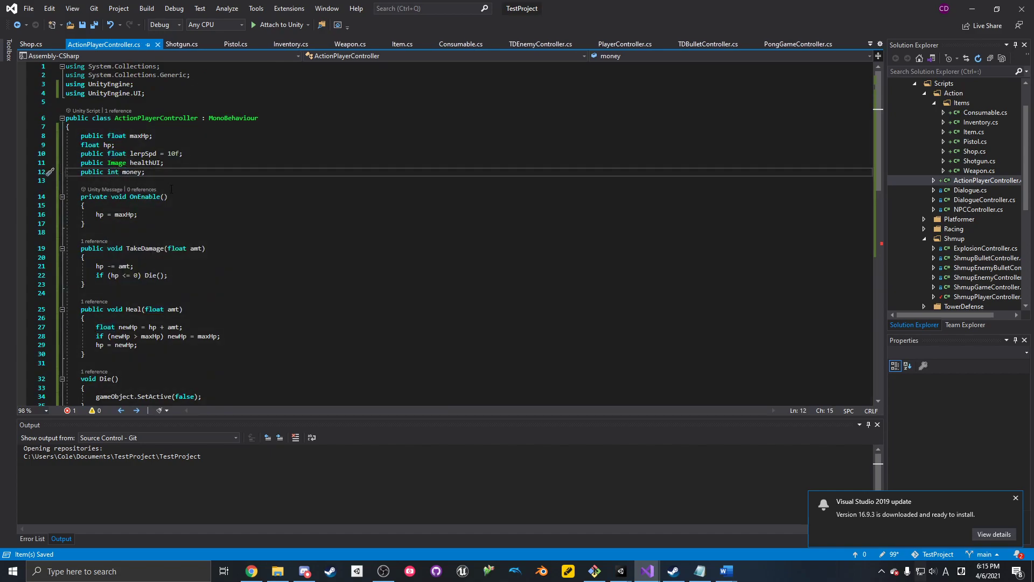
- Initialise the money in OnEnable with money = 100; and save the script
{"action": "scroll", "coordinate": [168, 186], "scroll_direction": "down", "scroll_amount": 8}
{"action": "scroll", "coordinate": [159, 112], "scroll_direction": "up", "scroll_amount": 5}
{"action": "left_click", "coordinate": [159, 108]}
{"action": "key", "text": "Return"}
{"action": "type", "text": "money = 100;"}
{"action": "key", "text": "ctrl+s"}
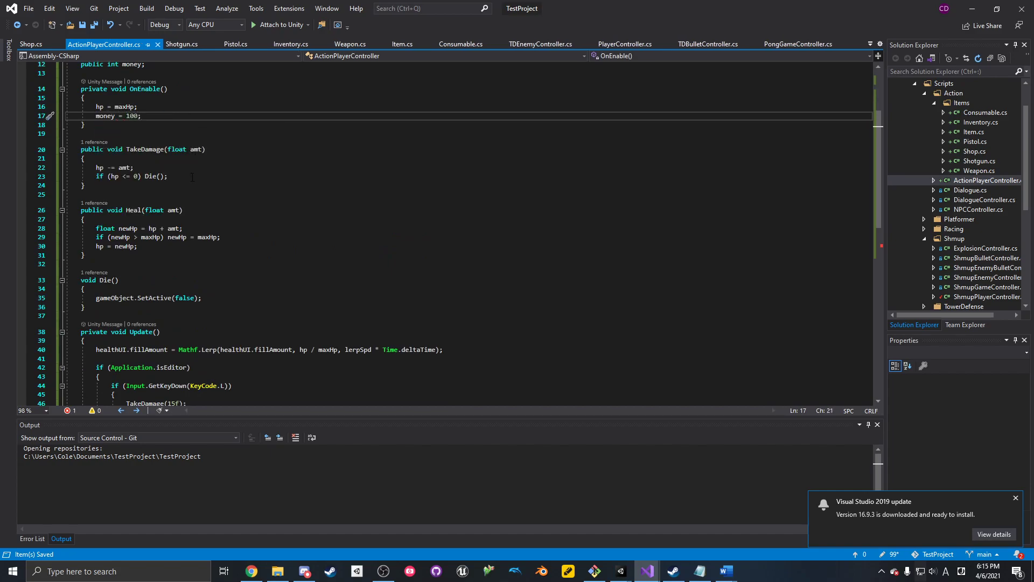
- Declare a public int startMoney field between healthUI and money
{"action": "scroll", "coordinate": [117, 204], "scroll_direction": "up", "scroll_amount": 3}
{"action": "left_click", "coordinate": [185, 136]}
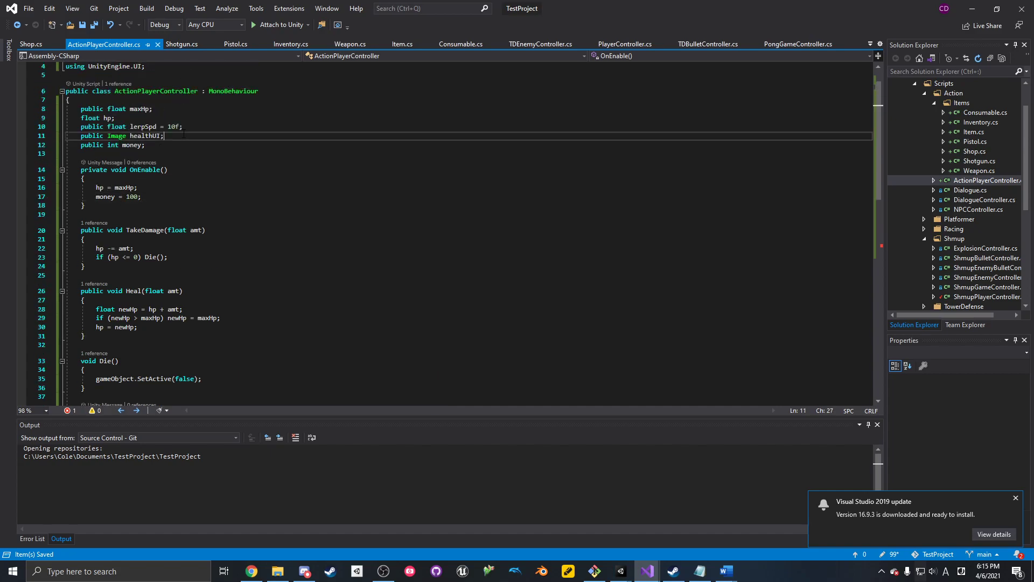
{"action": "key", "text": "Return"}
{"action": "type", "text": "public floa"}
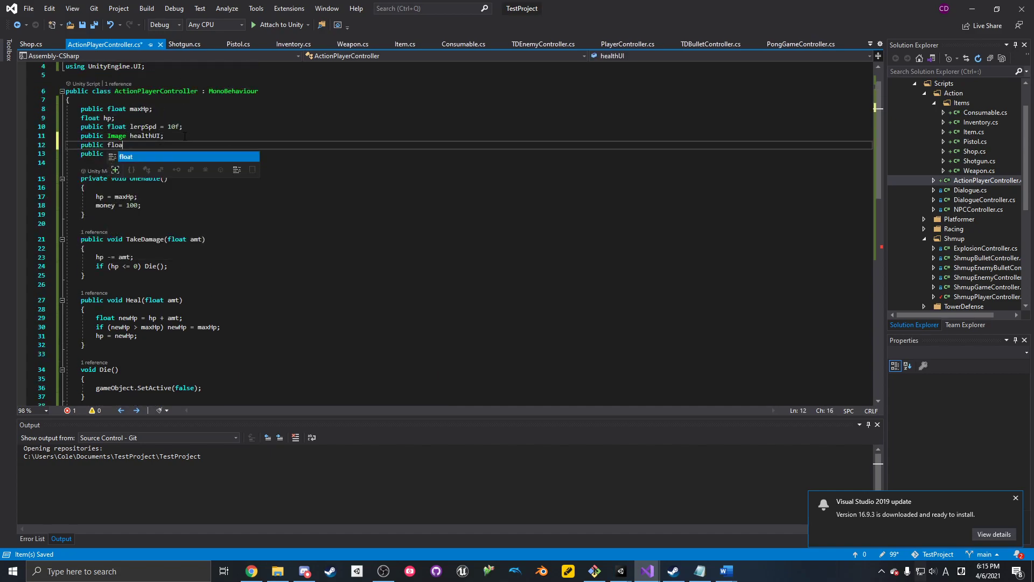
{"action": "type", "text": "t startMoney;"}
{"action": "key", "text": "ctrl+s"}
{"action": "left_click", "coordinate": [104, 147]}
{"action": "double_click", "coordinate": [116, 145]}
{"action": "type", "text": "int"}
- Assign startMoney to money in OnEnable instead of the fixed number and save
{"action": "double_click", "coordinate": [132, 206]}
{"action": "type", "text": "startMN"}
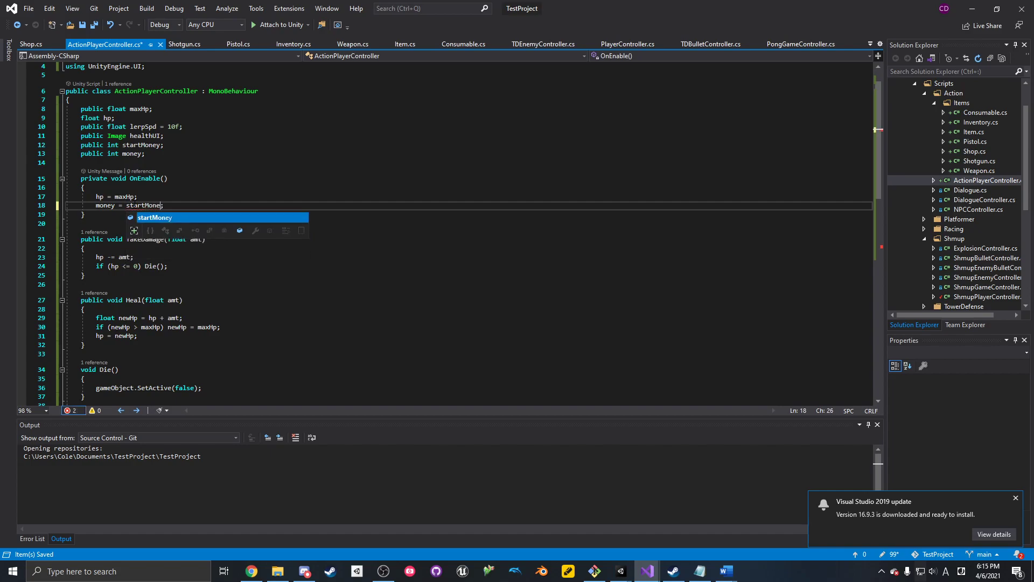
{"action": "key", "text": "Tab"}
{"action": "key", "text": "ctrl+s"}
- Add a public void AddMoney(float amt) method between Heal and Die containing money += amt;
{"action": "scroll", "coordinate": [144, 196], "scroll_direction": "down", "scroll_amount": 4}
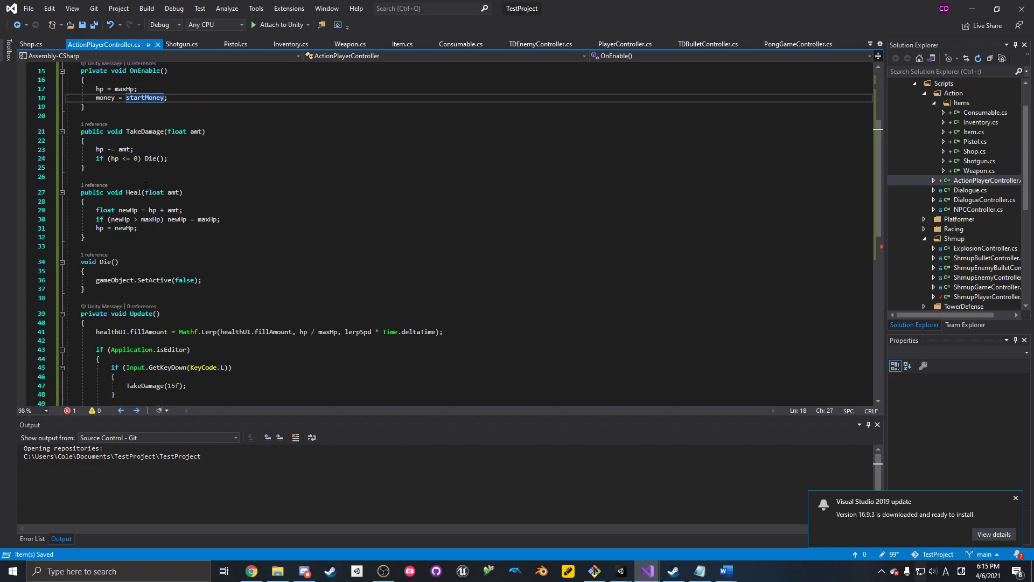
{"action": "scroll", "coordinate": [141, 215], "scroll_direction": "down", "scroll_amount": 1}
{"action": "left_click", "coordinate": [141, 222]}
{"action": "key", "text": "Return"}
{"action": "key", "text": "Return"}
{"action": "key", "text": "Up"}
{"action": "type", "text": "public void Ad"}
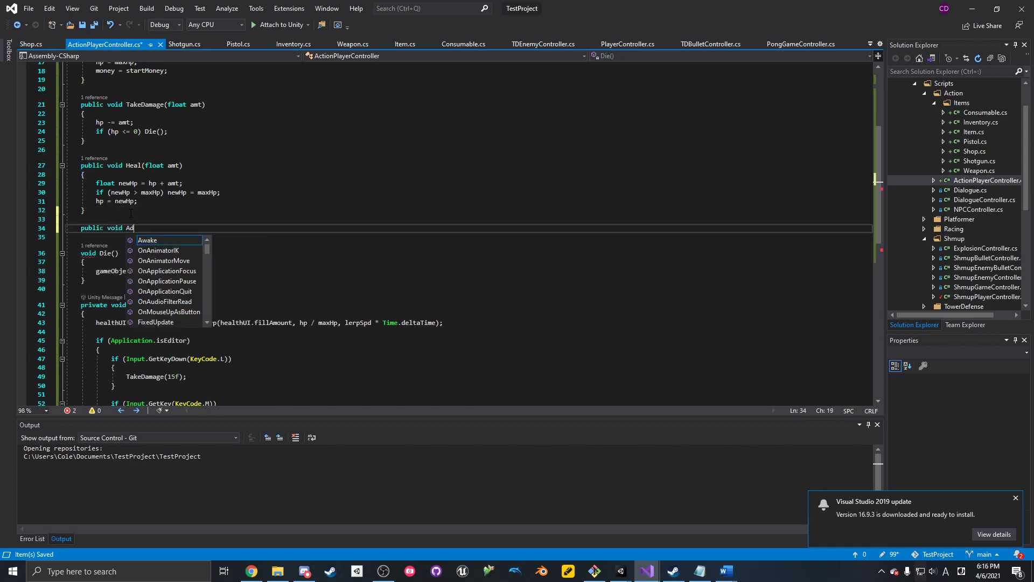
{"action": "type", "text": "dMoney()"}
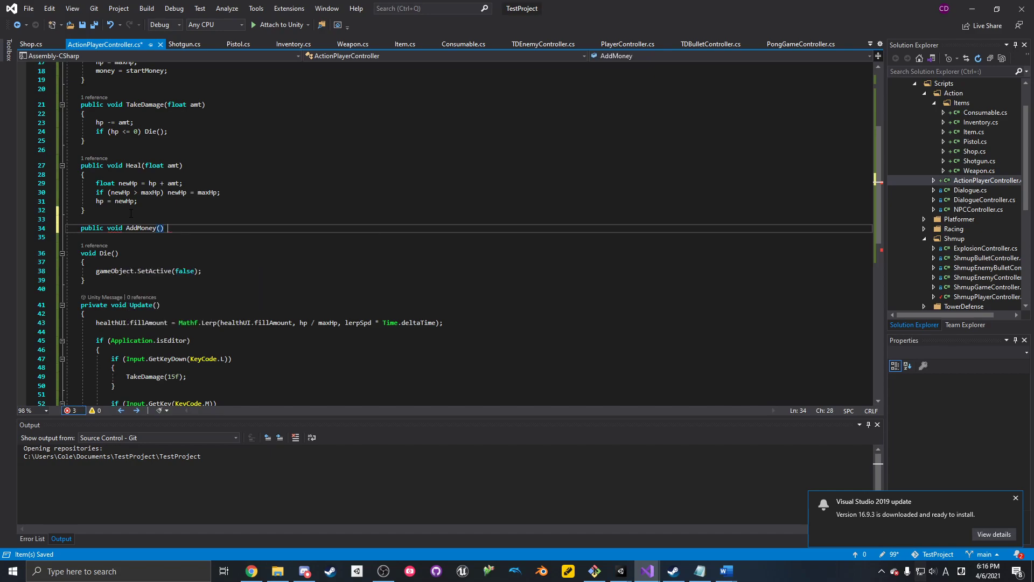
{"action": "key", "text": "Return"}
{"action": "type", "text": "{"}
{"action": "key", "text": "Return"}
{"action": "left_click", "coordinate": [160, 234]}
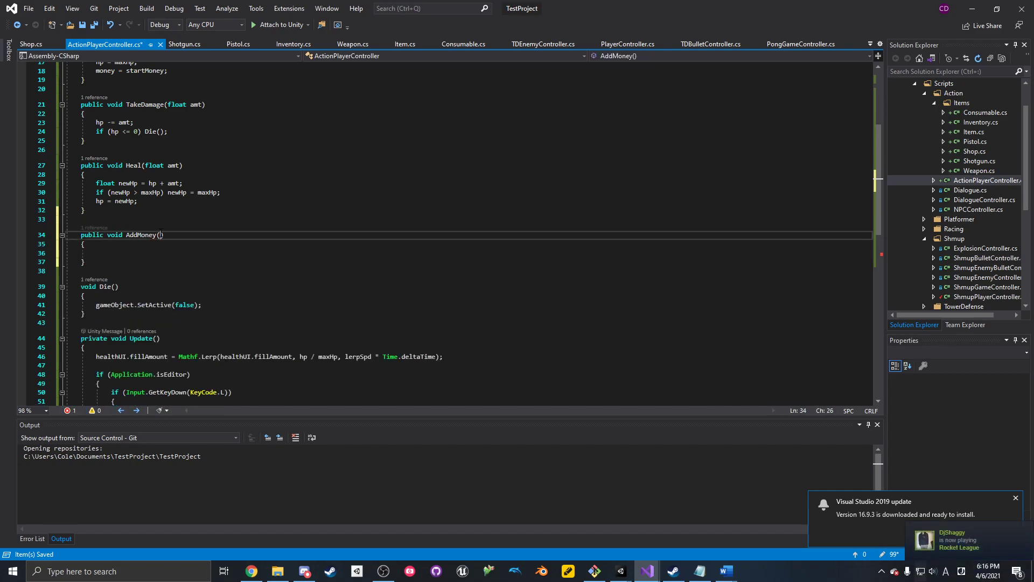
{"action": "type", "text": "float amt"}
{"action": "left_click", "coordinate": [151, 252]}
{"action": "type", "text": "money "}
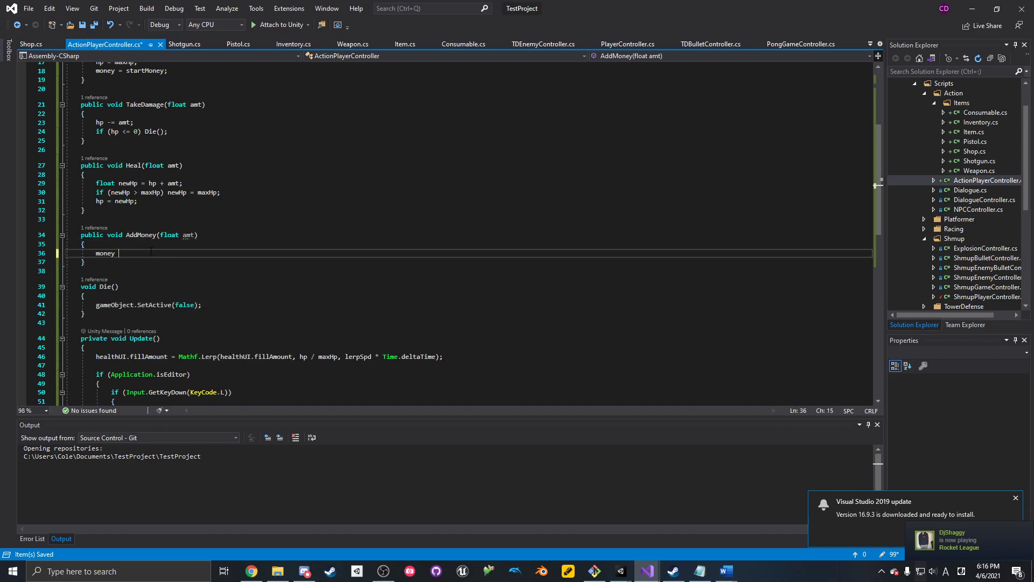
{"action": "type", "text": "+ = amt;"}
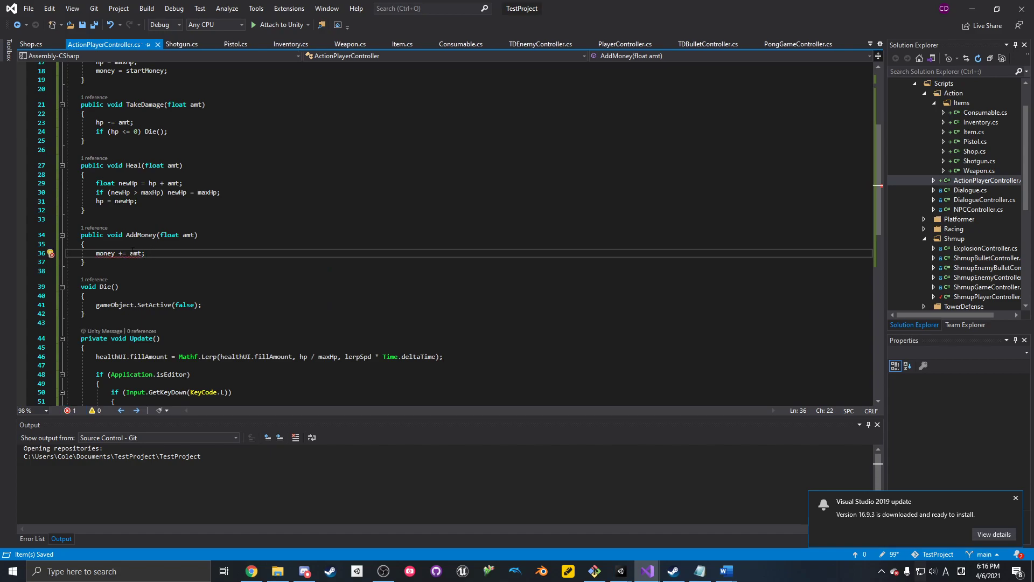
- Change the AddMoney parameter type to int and save the script
{"action": "double_click", "coordinate": [167, 234]}
{"action": "type", "text": "iont"}
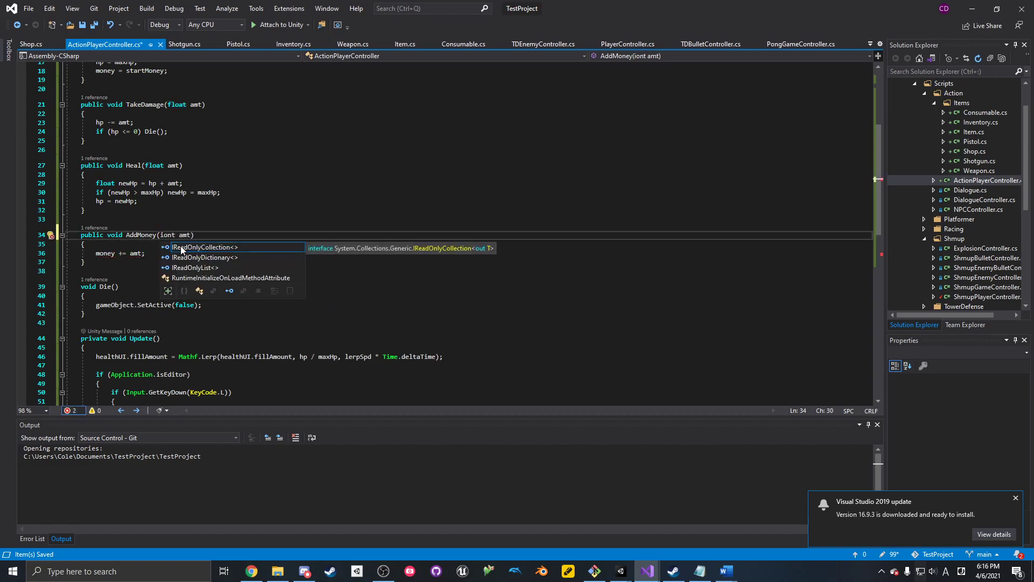
{"action": "key", "text": "BackSpace"}
{"action": "key", "text": "BackSpace"}
{"action": "key", "text": "BackSpace"}
{"action": "type", "text": "nt"}
{"action": "key", "text": "ctrl+s"}
{"action": "left_click", "coordinate": [203, 242]}
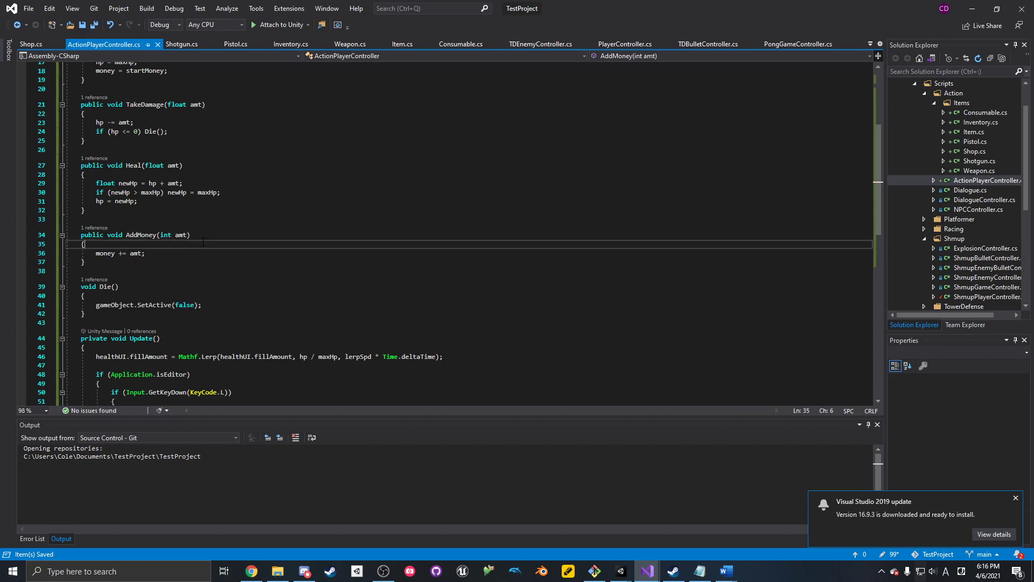
- Review the key checks in the player controller's Update and glance at Inventory.cs, then return to the BuyItem body in Shop.cs
{"action": "scroll", "coordinate": [178, 150], "scroll_direction": "down", "scroll_amount": 6}
{"action": "left_click", "coordinate": [177, 266]}
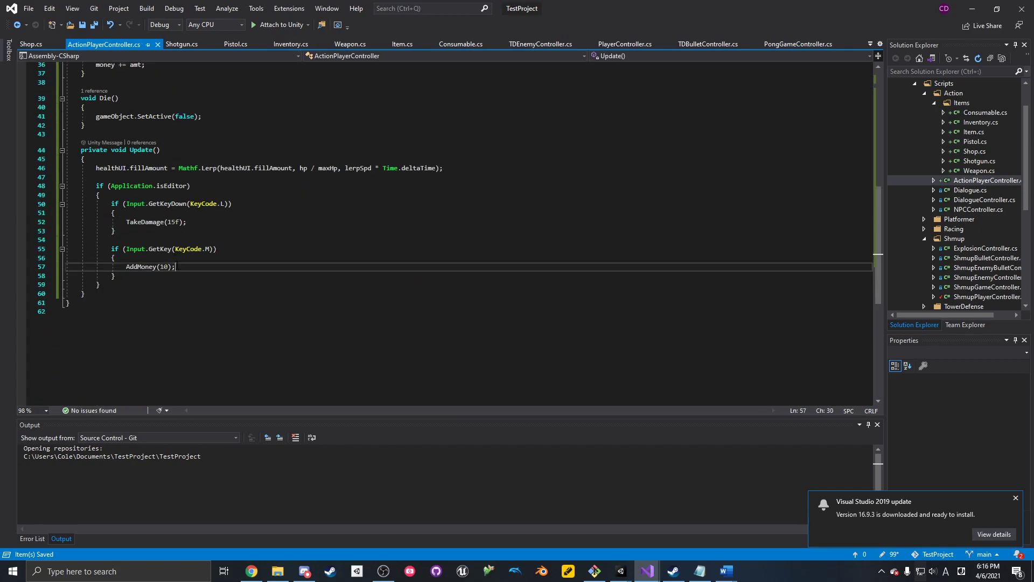
{"action": "scroll", "coordinate": [209, 251], "scroll_direction": "up", "scroll_amount": 9}
{"action": "scroll", "coordinate": [193, 308], "scroll_direction": "down", "scroll_amount": 9}
{"action": "left_click_drag", "start_coordinate": [204, 242], "coordinate": [218, 248]}
{"action": "left_click", "coordinate": [220, 249]}
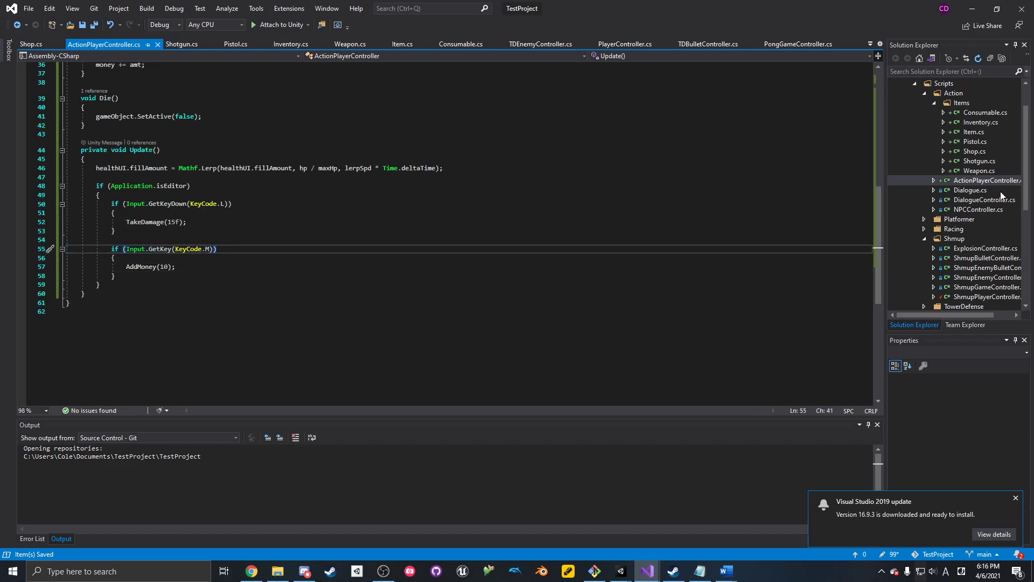
{"action": "left_click", "coordinate": [1000, 176]}
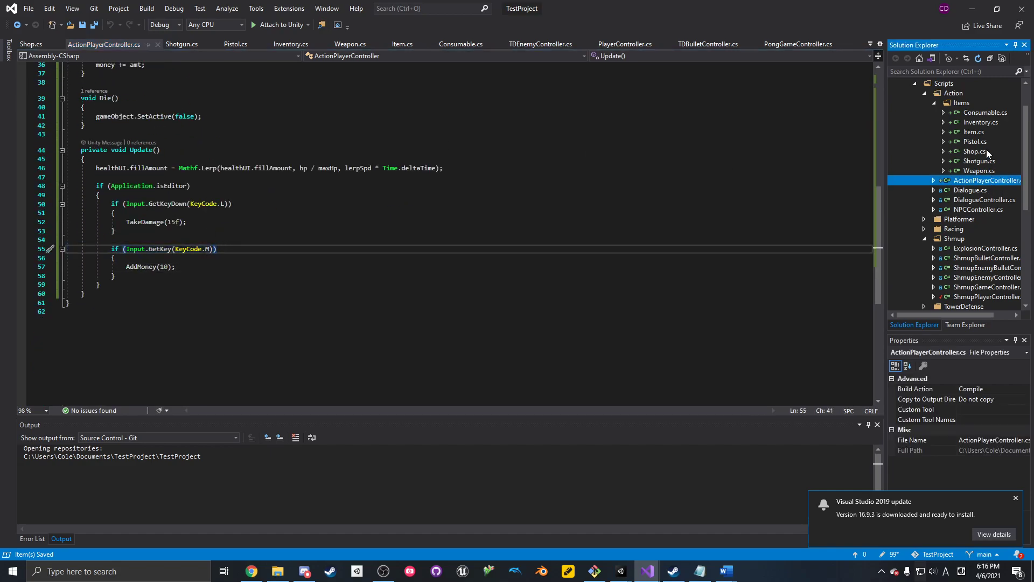
{"action": "left_click", "coordinate": [984, 122]}
{"action": "left_click", "coordinate": [984, 153]}
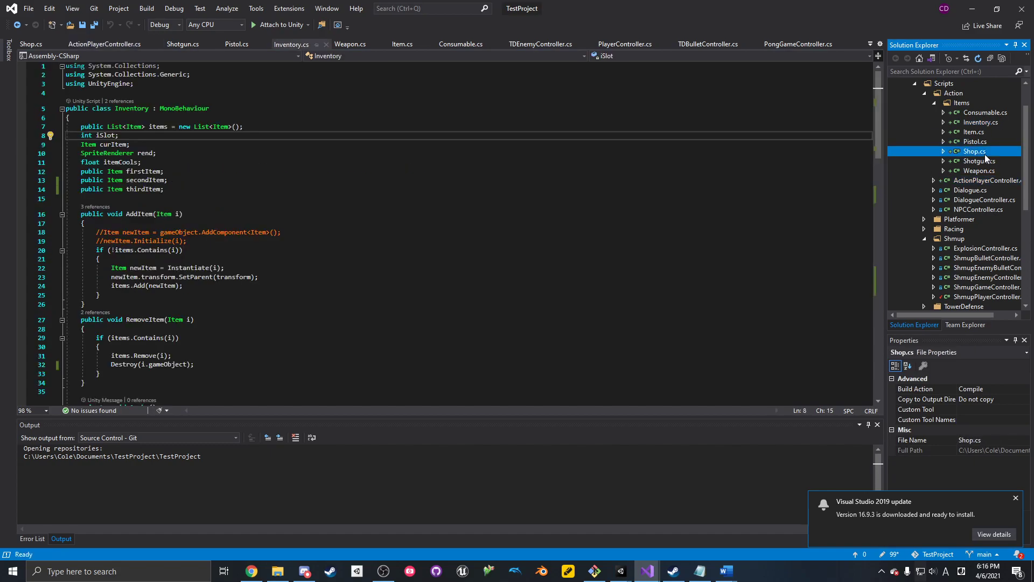
{"action": "left_click", "coordinate": [189, 180]}
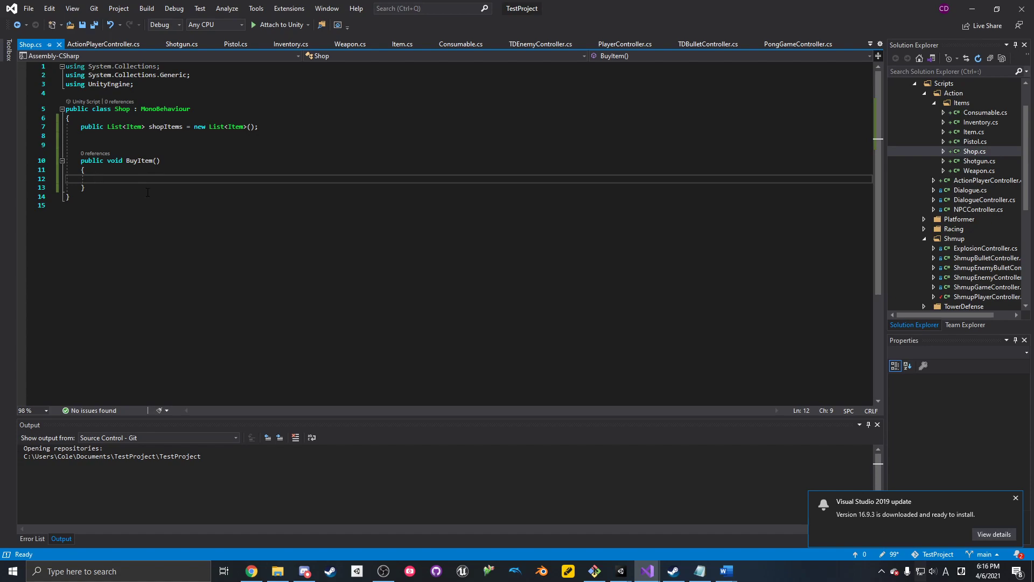
- Review the Item class fields and references in Item.cs, then return to the empty BuyItem body in Shop.cs
{"action": "left_click", "coordinate": [157, 161]}
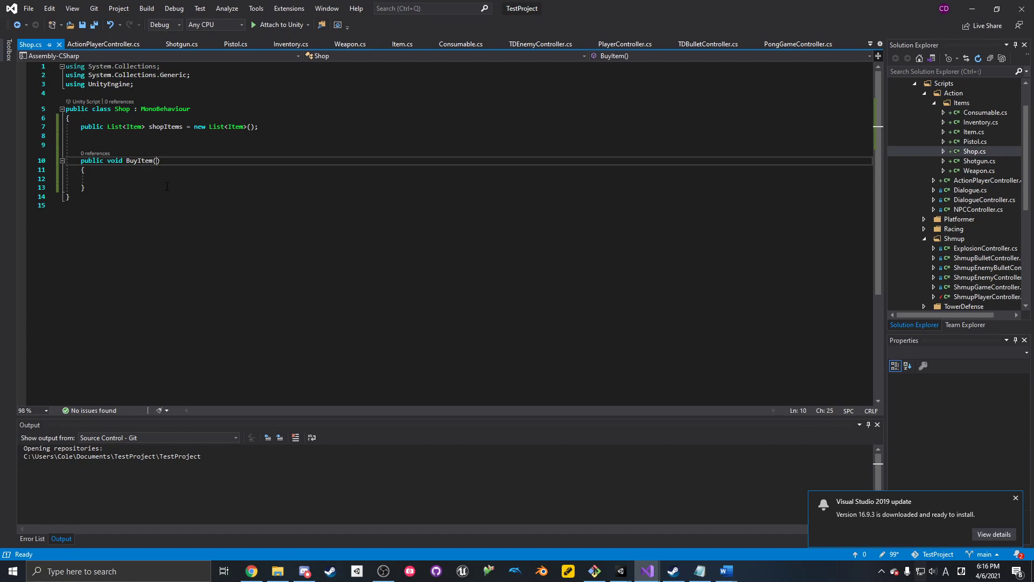
{"action": "left_click", "coordinate": [972, 132]}
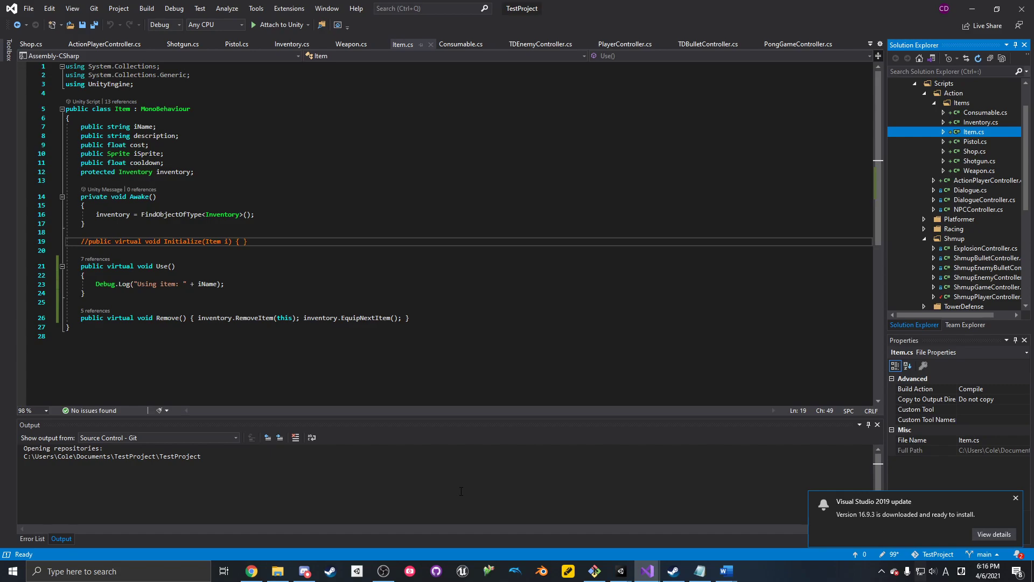
{"action": "left_click", "coordinate": [110, 106]}
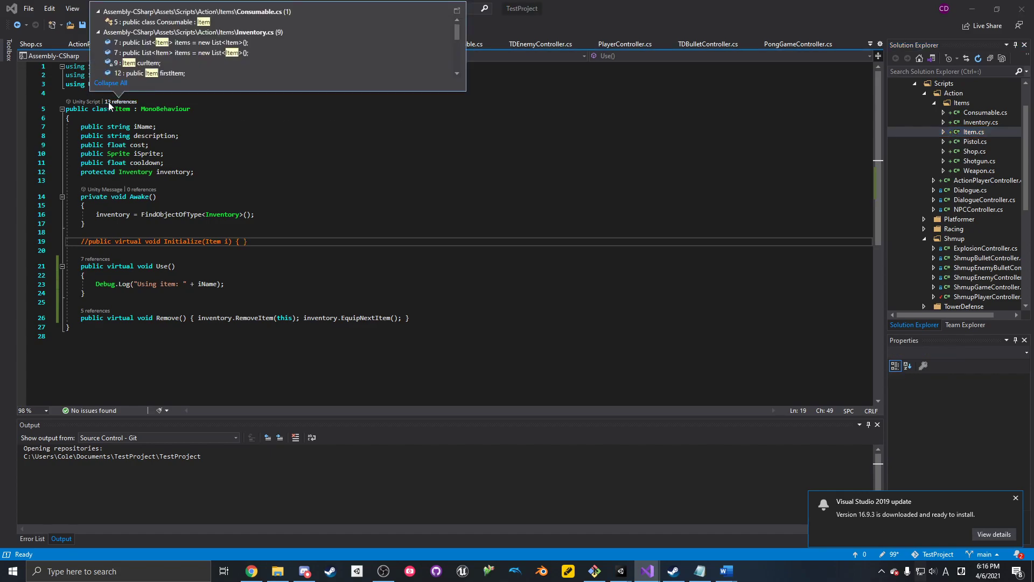
{"action": "left_click", "coordinate": [483, 150]}
{"action": "left_click", "coordinate": [974, 150]}
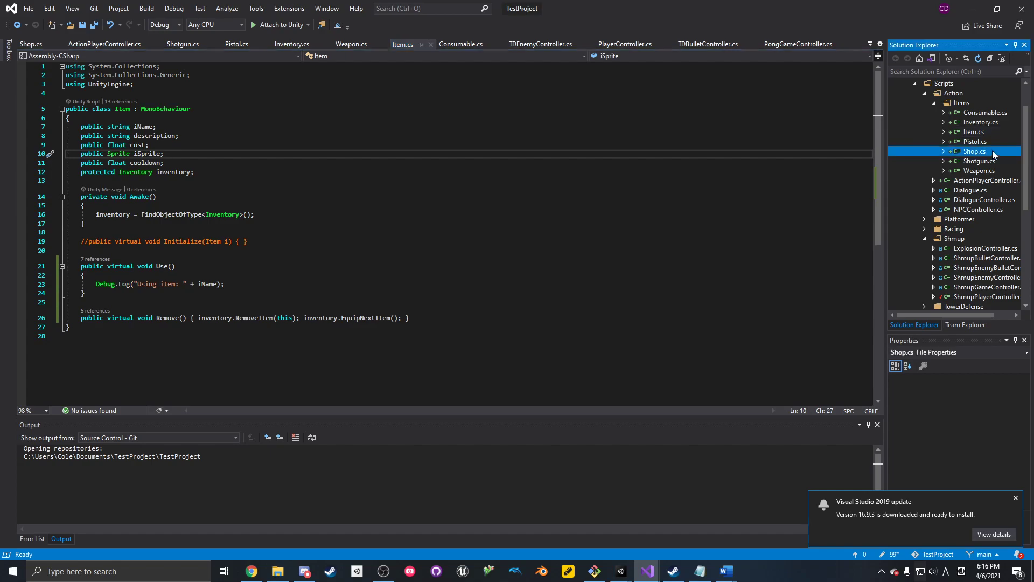
{"action": "left_click", "coordinate": [113, 173]}
{"action": "key", "text": "Down"}
{"action": "key", "text": "Down"}
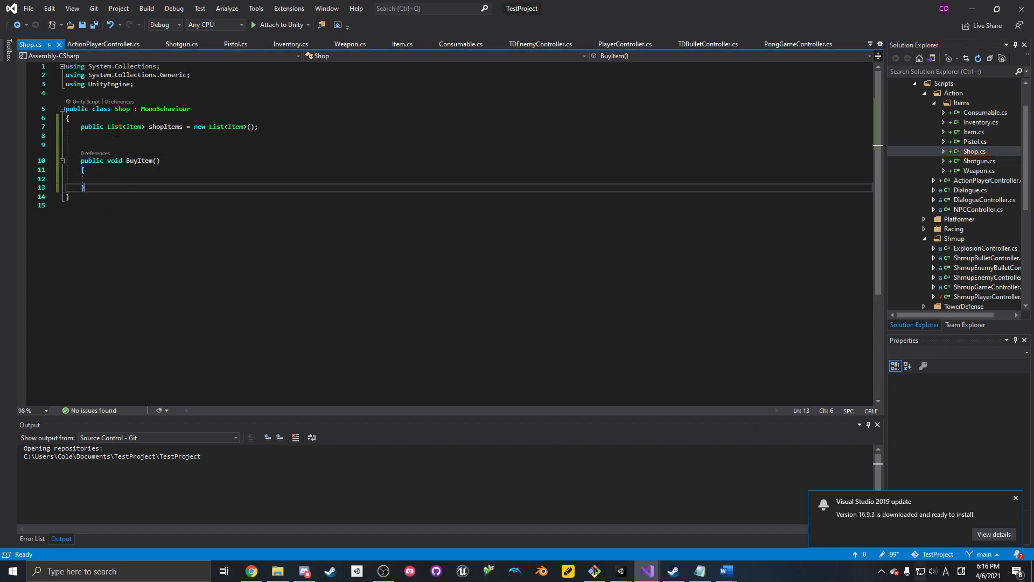
{"action": "left_click", "coordinate": [115, 175]}
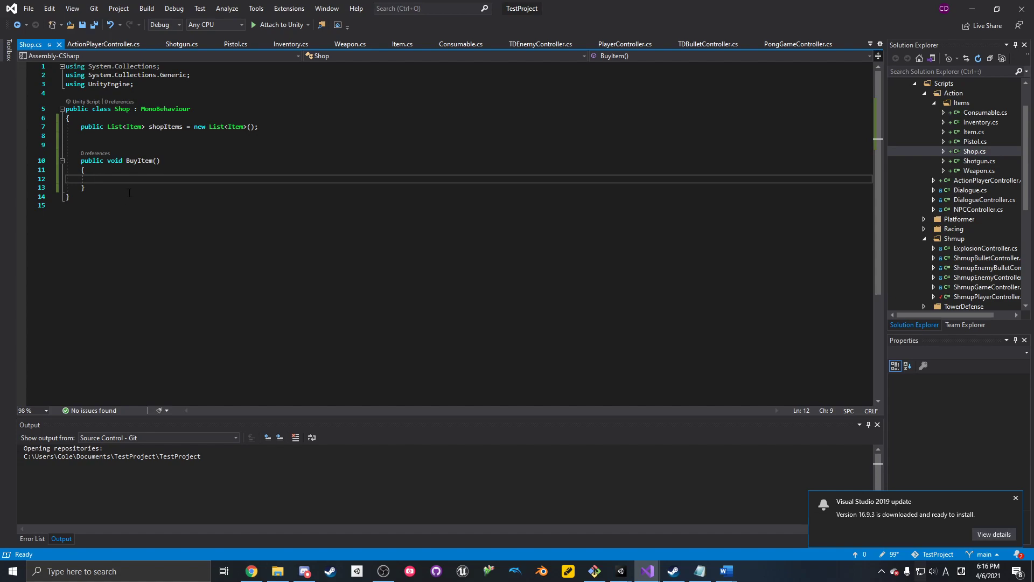
- Delete the whole BuyItem method from the Shop class, keeping only the shopItems list, and save the script
{"action": "double_click", "coordinate": [140, 164]}
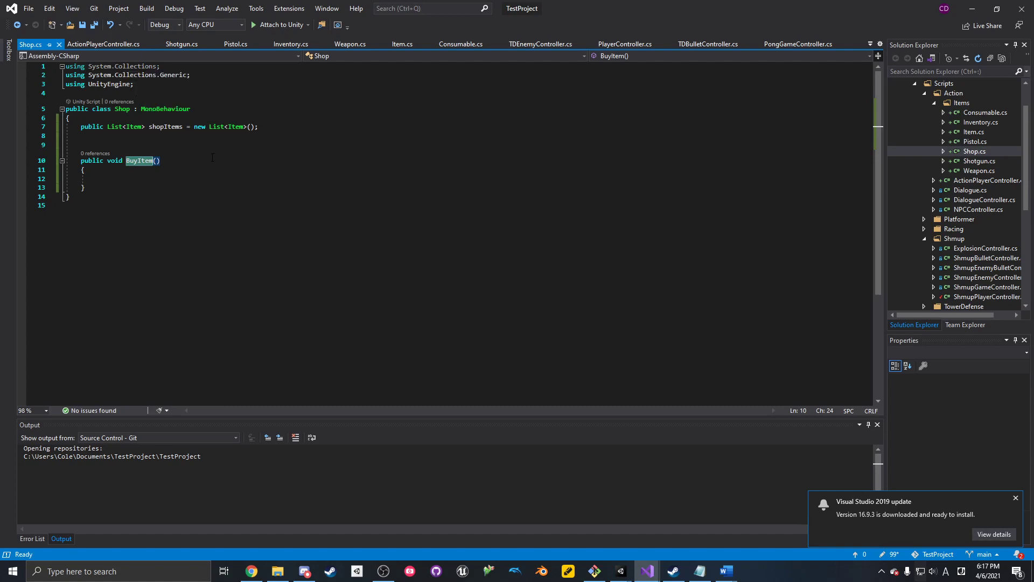
{"action": "left_click", "coordinate": [151, 186]}
{"action": "left_click", "coordinate": [149, 180]}
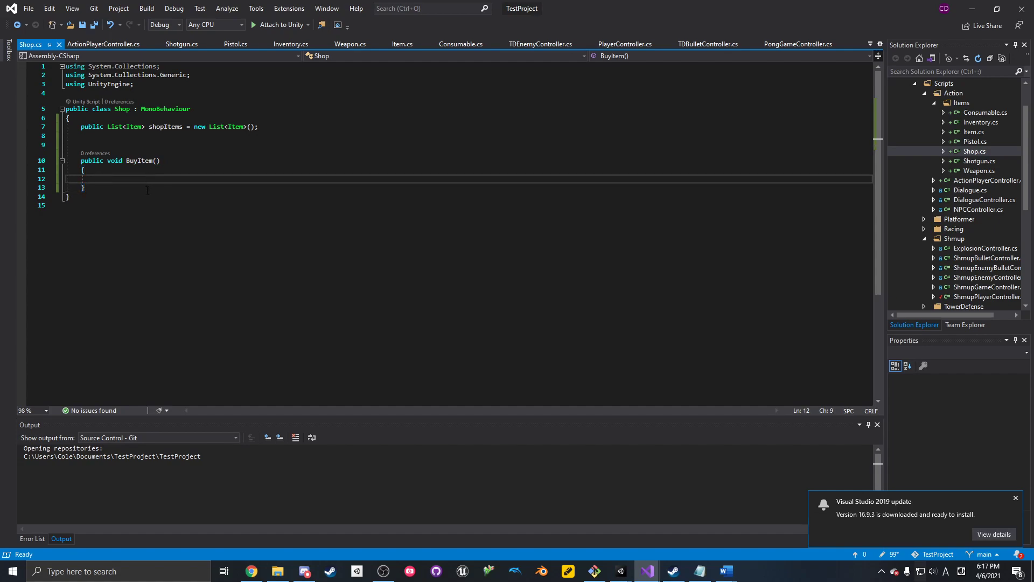
{"action": "left_click", "coordinate": [146, 191]}
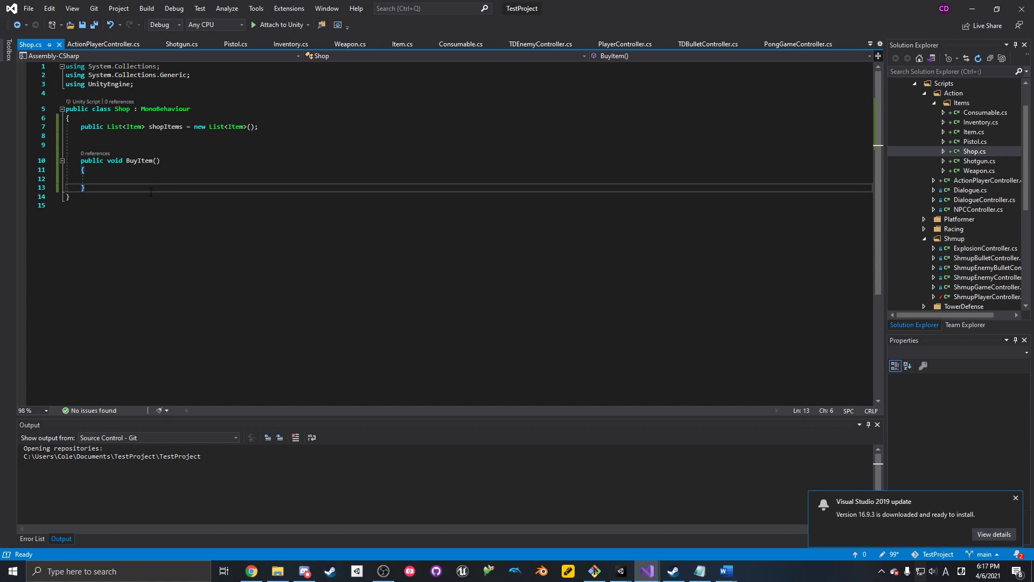
{"action": "left_click_drag", "start_coordinate": [151, 191], "coordinate": [298, 133]}
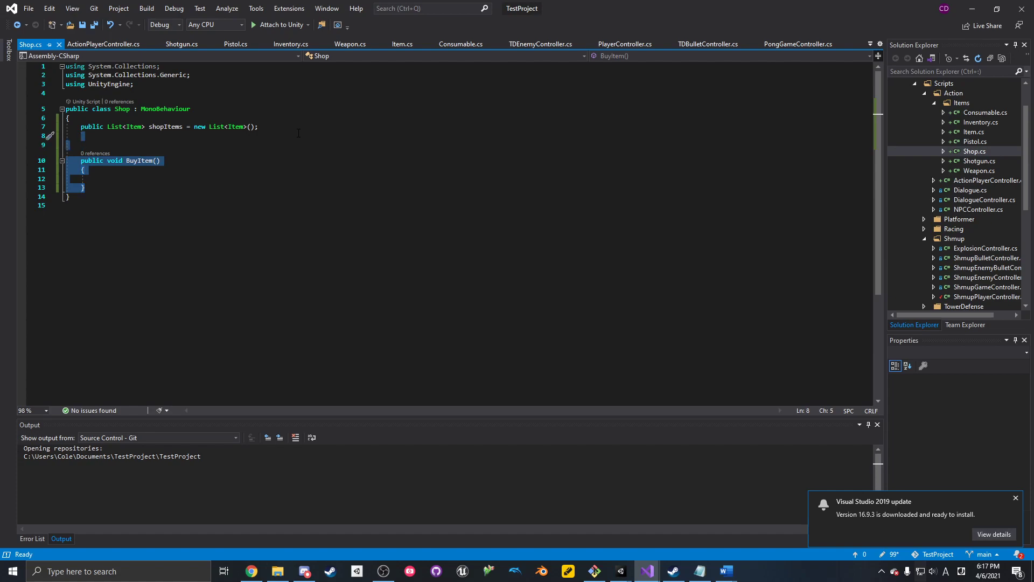
{"action": "key", "text": "Delete"}
{"action": "key", "text": "ctrl+s"}
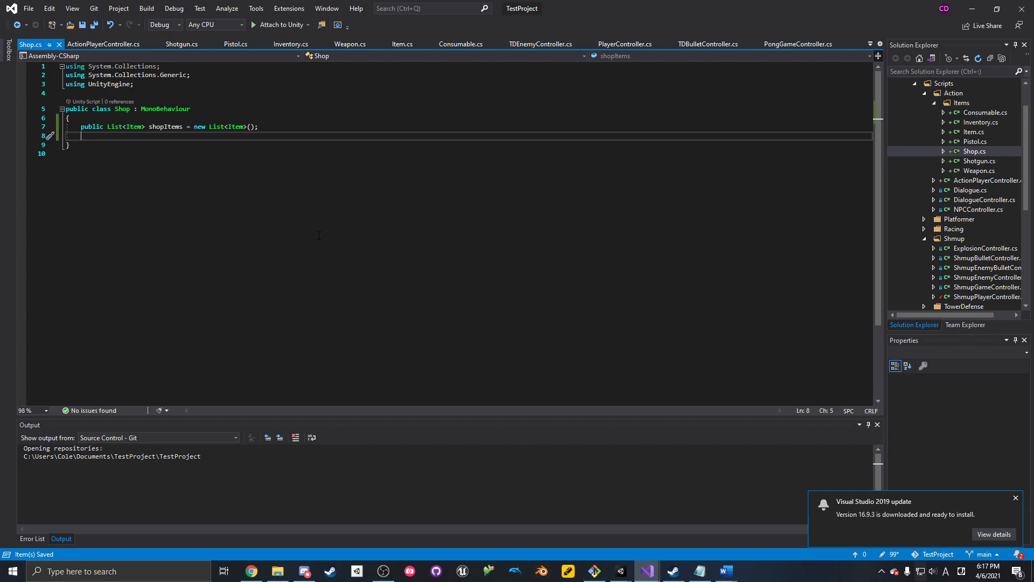
- Inspect the NPC object in the Unity scene and its NPCController.cs script, then return to Shop.cs
{"action": "left_click", "coordinate": [972, 8]}
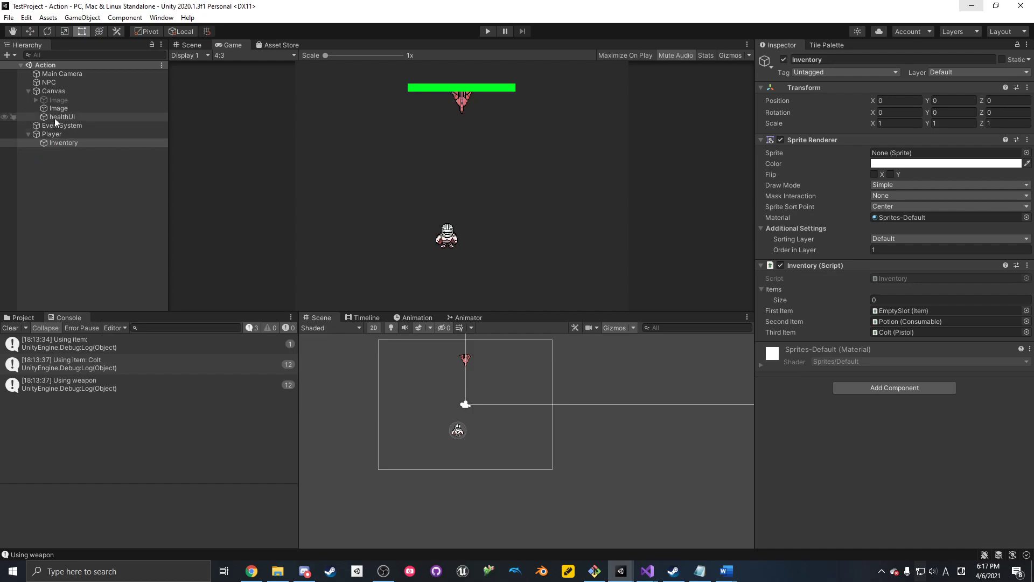
{"action": "left_click", "coordinate": [67, 89]}
{"action": "left_click", "coordinate": [49, 82]}
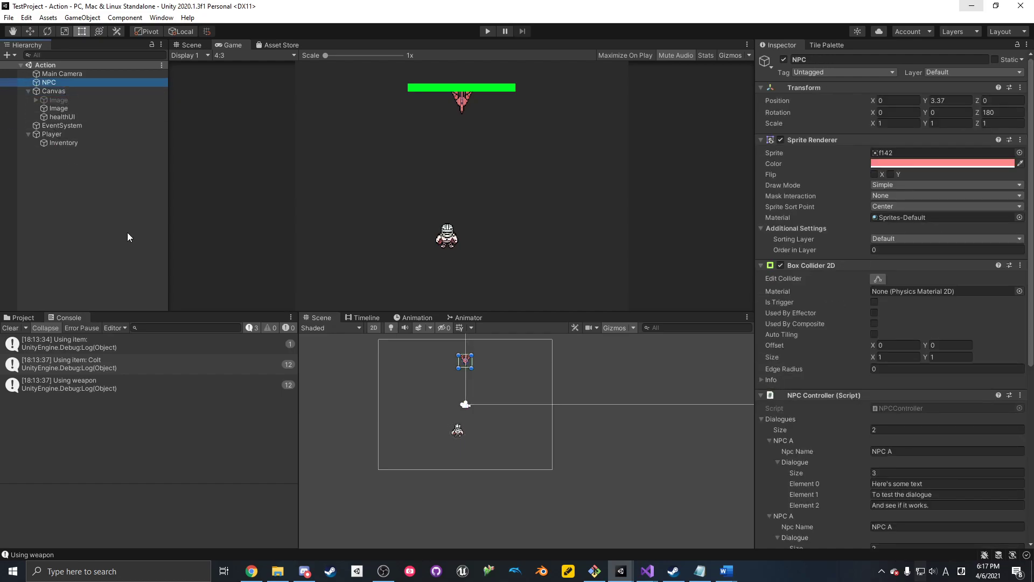
{"action": "mouse_move", "coordinate": [647, 571]}
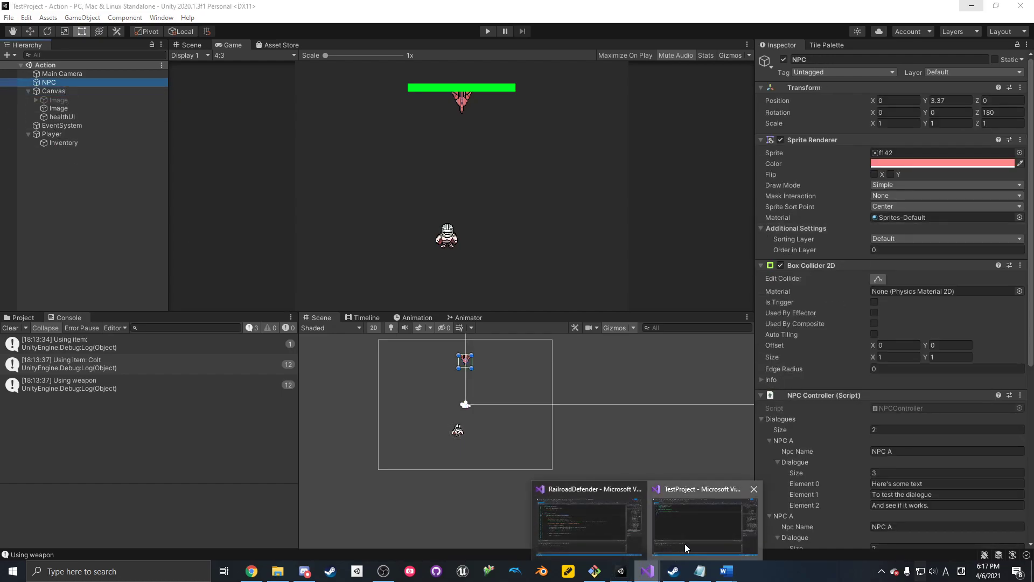
{"action": "left_click", "coordinate": [684, 544]}
{"action": "double_click", "coordinate": [979, 209]}
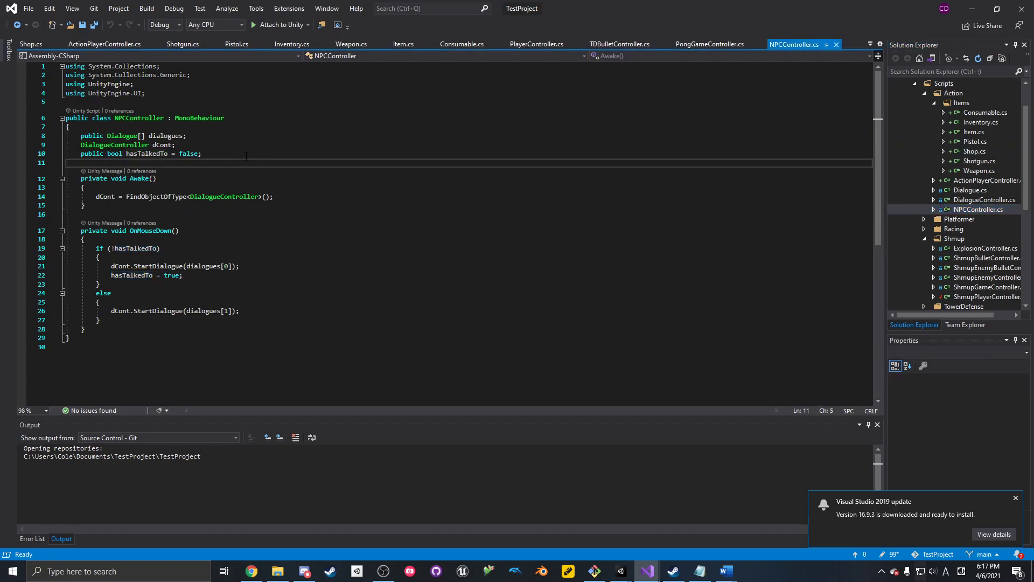
{"action": "double_click", "coordinate": [975, 142]}
{"action": "double_click", "coordinate": [983, 151]}
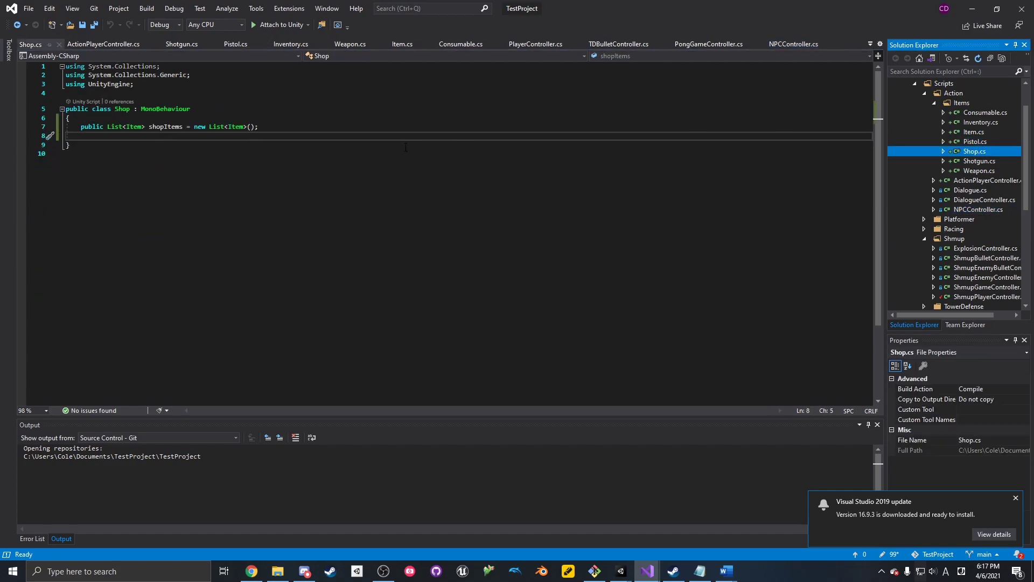
- Declare public float distance; beneath the shopItems list in the Shop class and save
{"action": "left_click", "coordinate": [263, 127]}
{"action": "key", "text": "Return"}
{"action": "type", "text": "pu"}
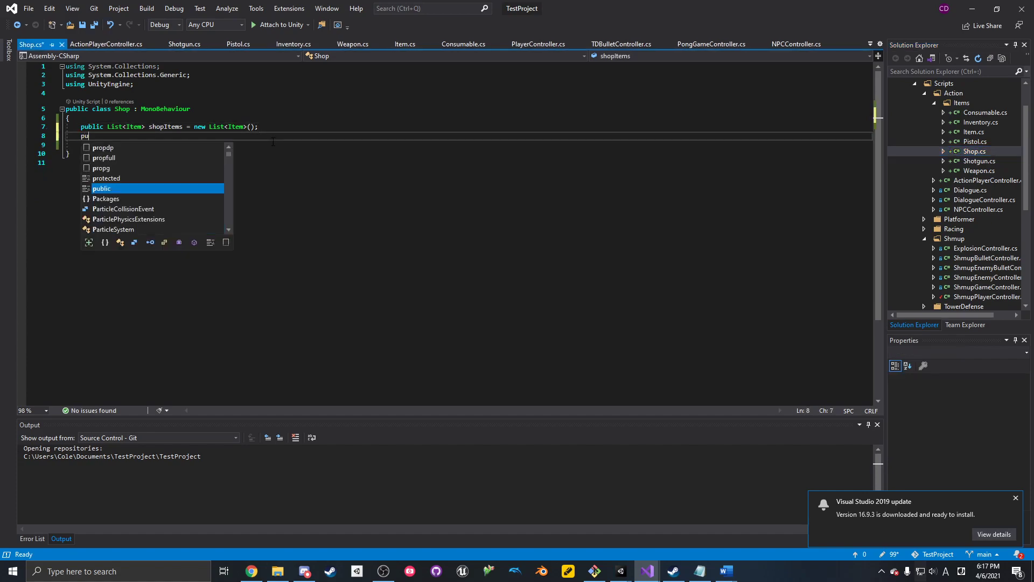
{"action": "type", "text": "blic float distance;"}
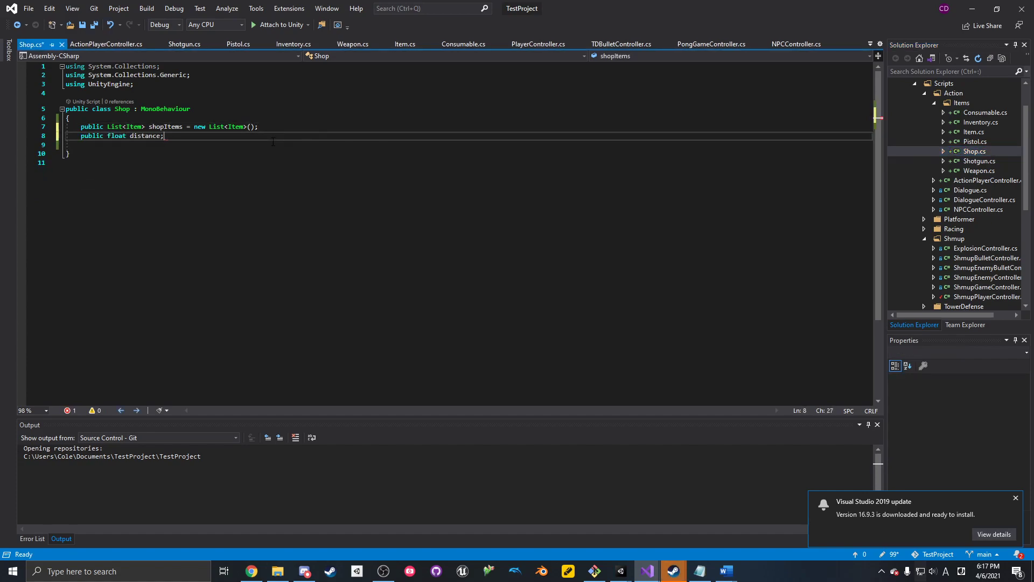
{"action": "key", "text": "ctrl+s"}
- Rename the public float field to interactDistance and save the script
{"action": "double_click", "coordinate": [147, 136]}
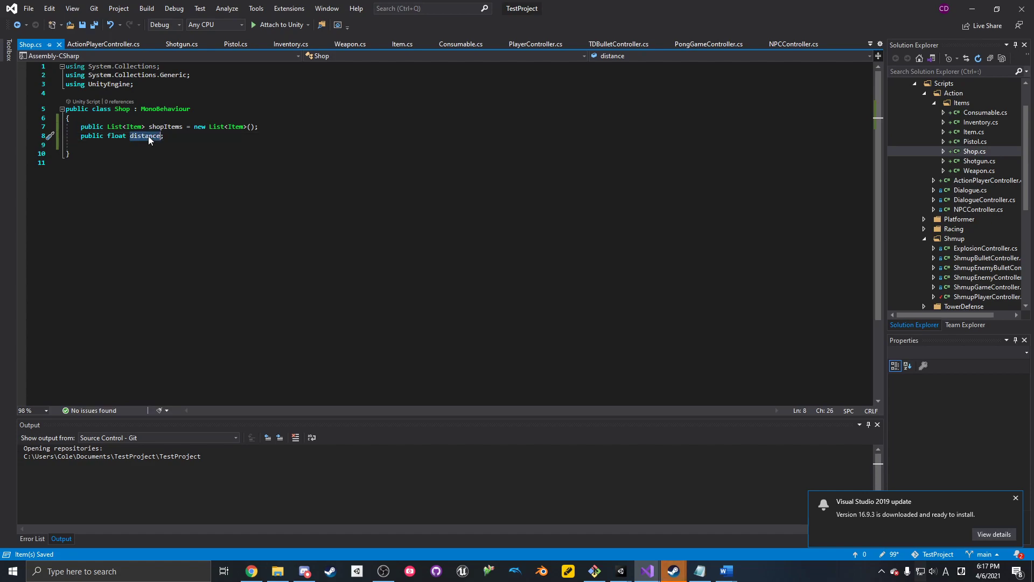
{"action": "left_click", "coordinate": [134, 137]}
{"action": "key", "text": "BackSpace"}
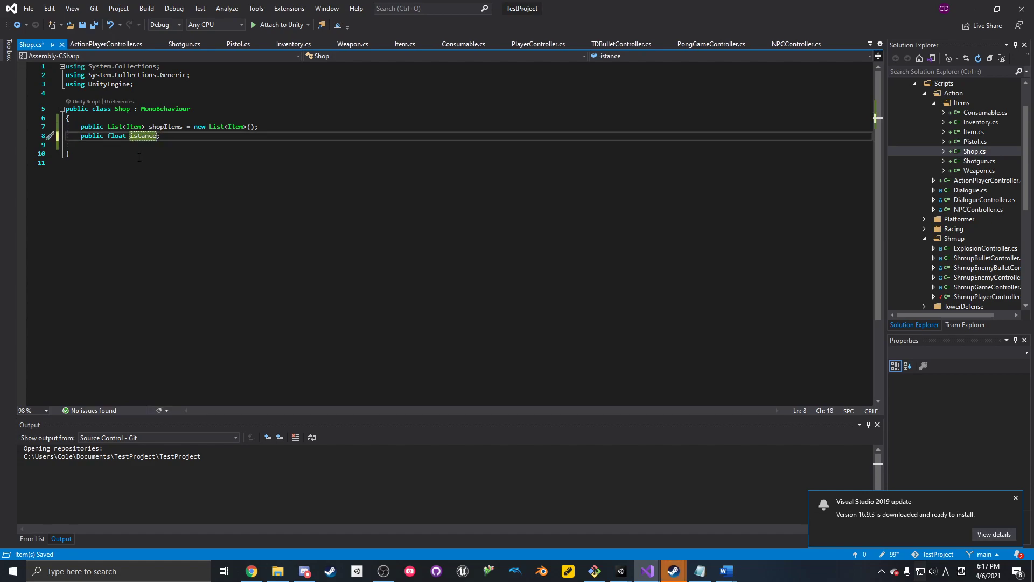
{"action": "type", "text": "interactD"}
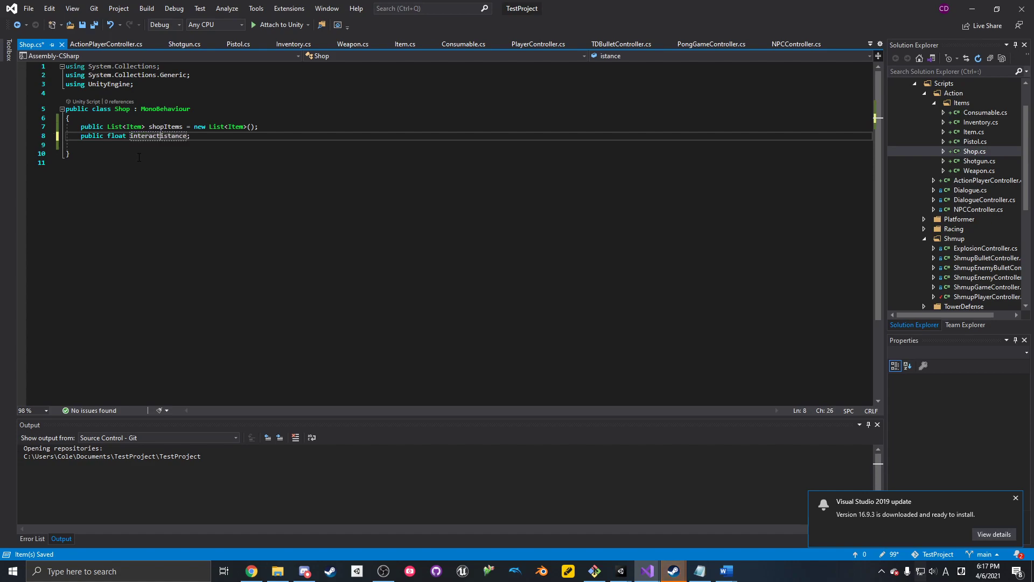
{"action": "key", "text": "ctrl+s"}
- Declare a non-public float distance; field directly below interactDistance
{"action": "left_click", "coordinate": [205, 137]}
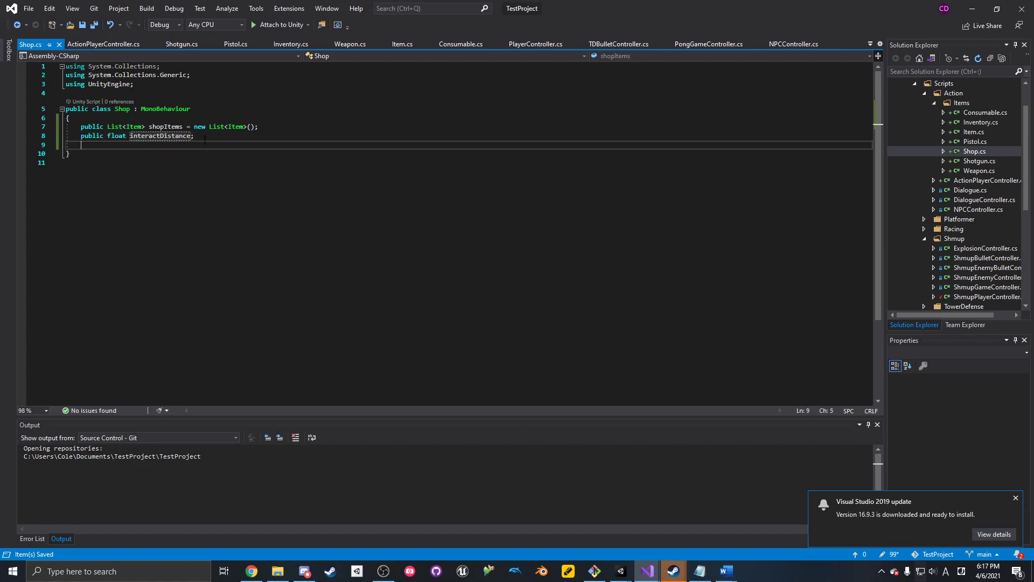
{"action": "left_click", "coordinate": [202, 145]}
{"action": "type", "text": "float "}
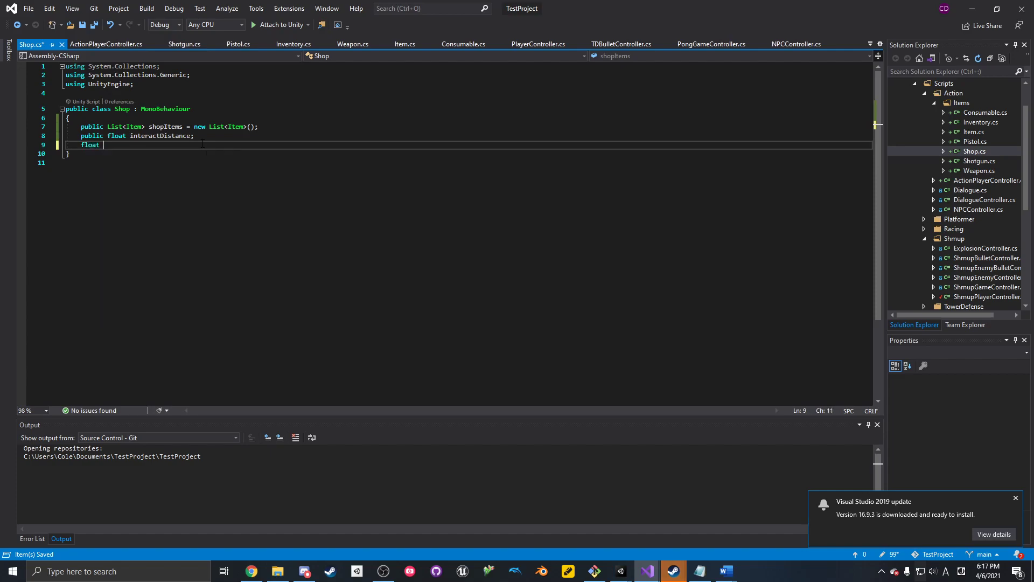
{"action": "type", "text": "distance;"}
{"action": "key", "text": "Return"}
{"action": "key", "text": "Return"}
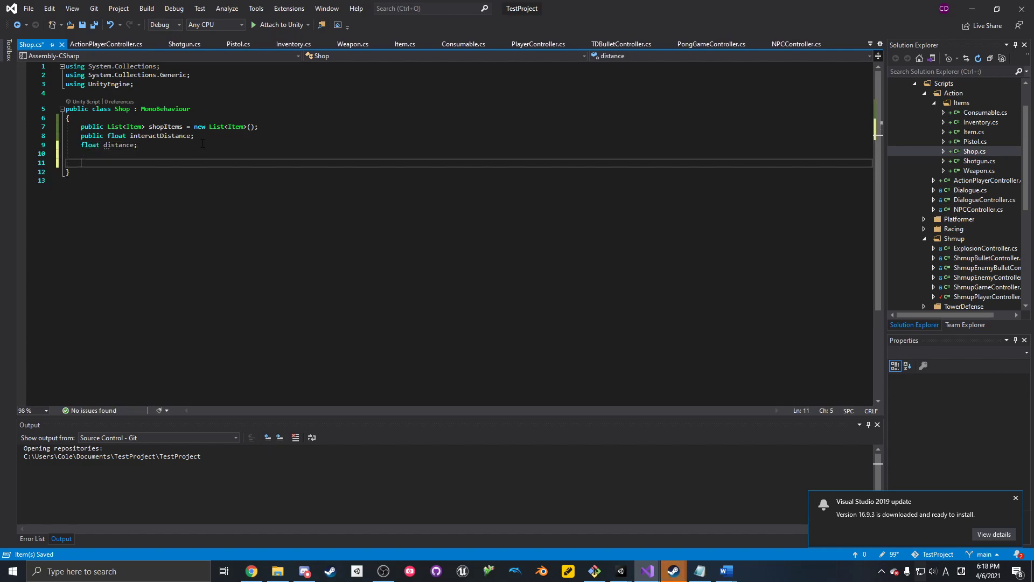
- Add an empty private void Update() method below the Shop fields and save
{"action": "type", "text": "void Up"}
{"action": "key", "text": "Tab"}
{"action": "key", "text": "ctrl+s"}
- Declare an ActionPlayerController field named player between the distance field and Update, leaving blank lines beneath it
{"action": "left_click", "coordinate": [202, 144]}
{"action": "key", "text": "Return"}
{"action": "key", "text": "Return"}
{"action": "type", "text": "A"}
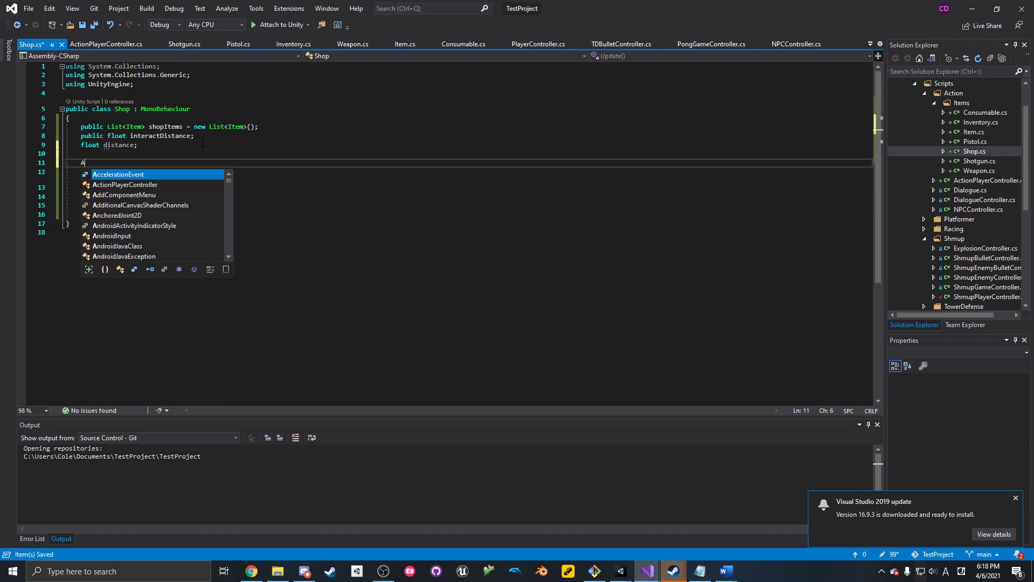
{"action": "type", "text": "ctionPlayerController "}
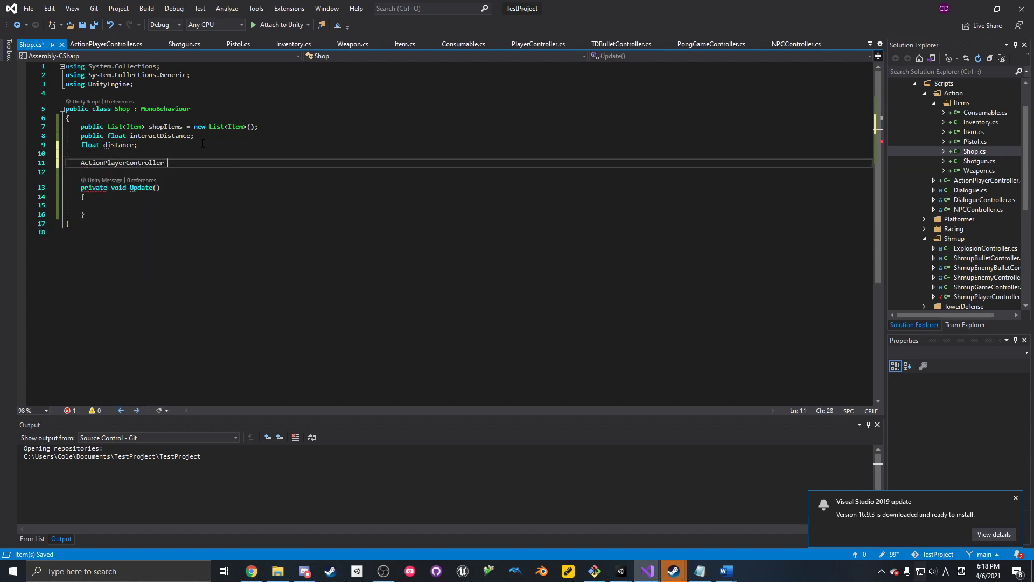
{"action": "type", "text": "player;"}
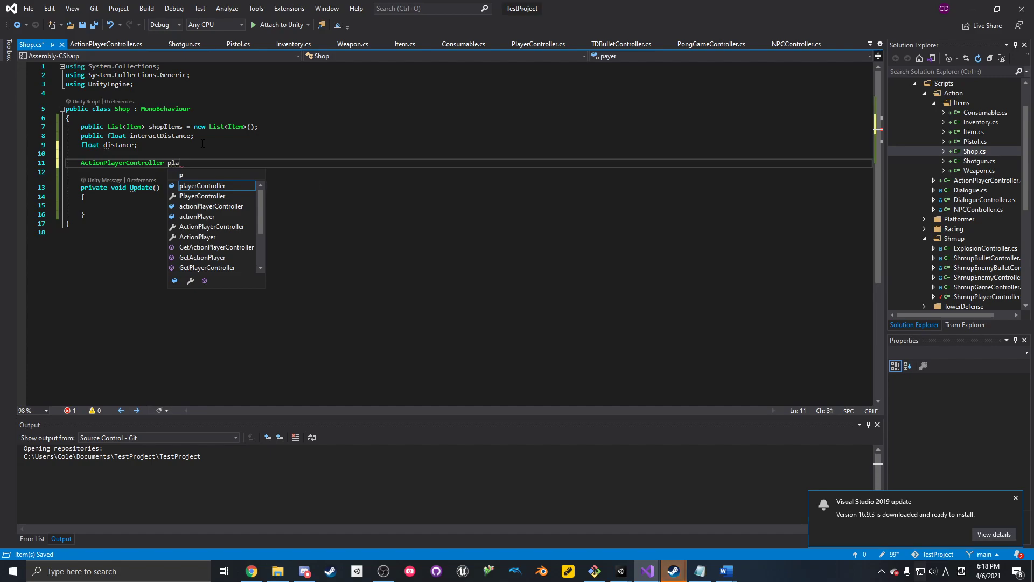
{"action": "key", "text": "Return"}
{"action": "key", "text": "Return"}
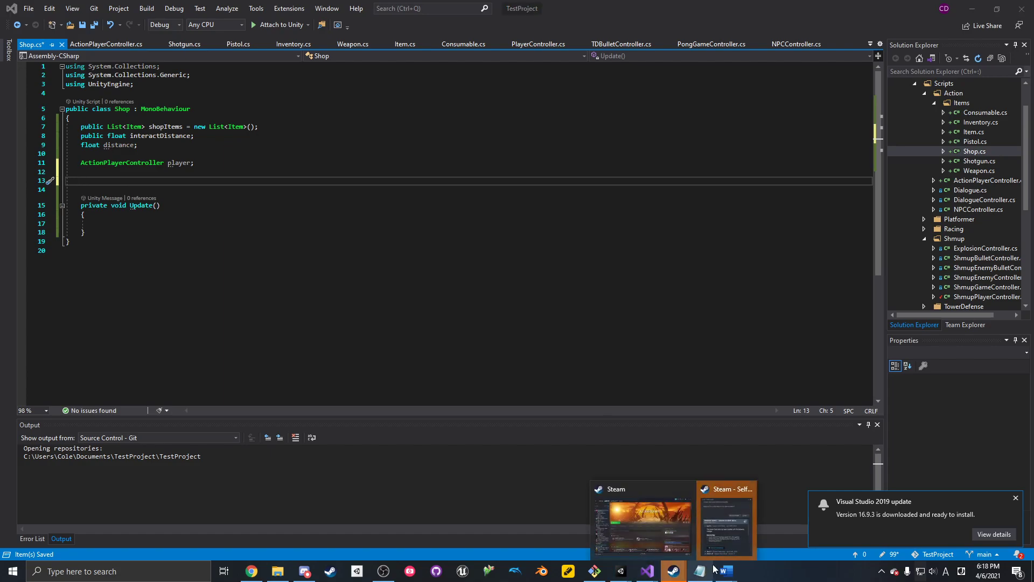
{"action": "left_click", "coordinate": [725, 520]}
{"action": "left_click_drag", "start_coordinate": [571, 249], "coordinate": [0, 237]}
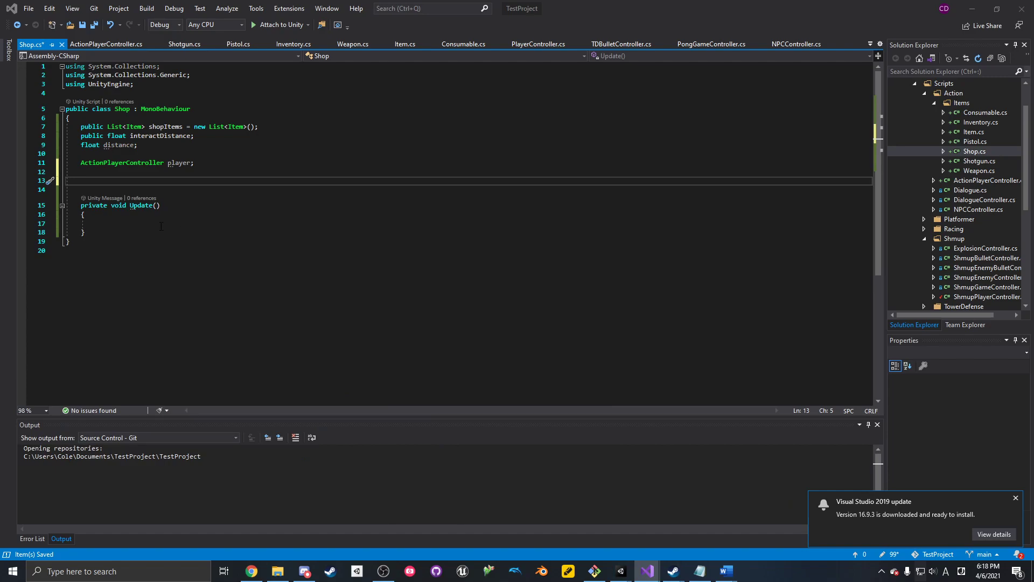
- Add an empty private void Awake() method between the player field and Update
{"action": "left_click", "coordinate": [174, 178]}
{"action": "type", "text": "void"}
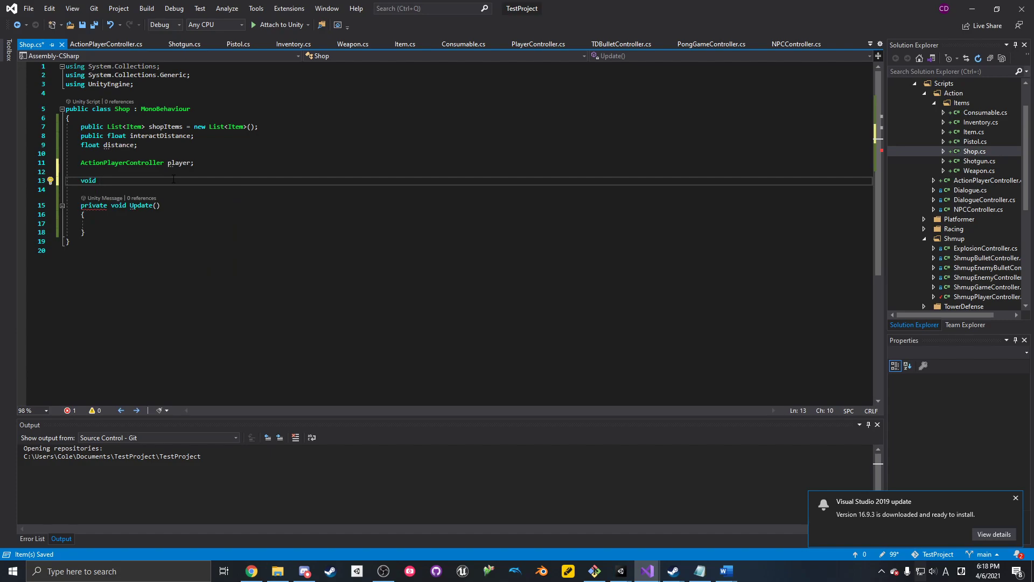
{"action": "type", "text": "Awa"}
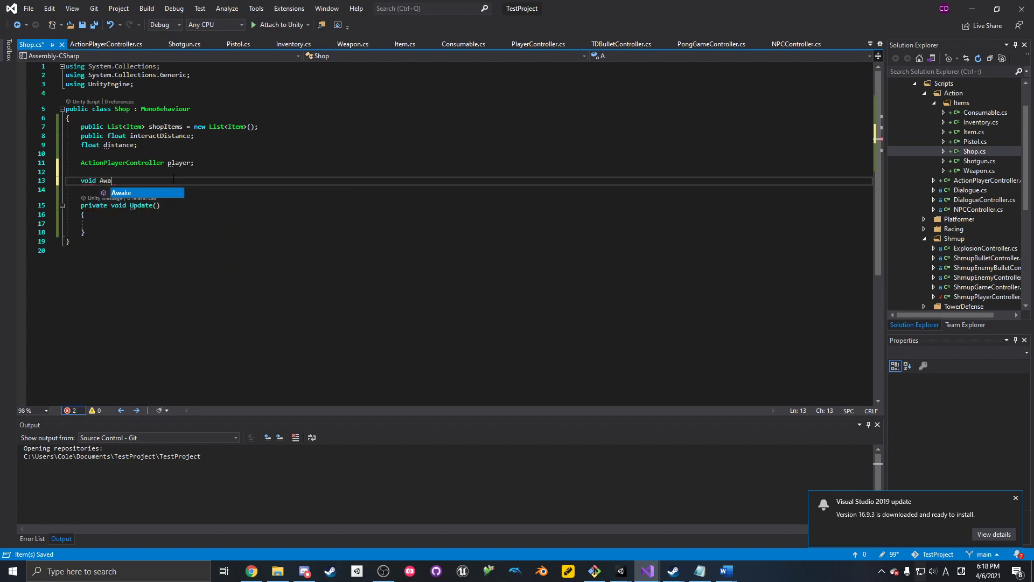
{"action": "key", "text": "Tab"}
- In Awake, assign player = FindObjectOfType<ActionPlayerController>(); and save the script
{"action": "type", "text": "palyer"}
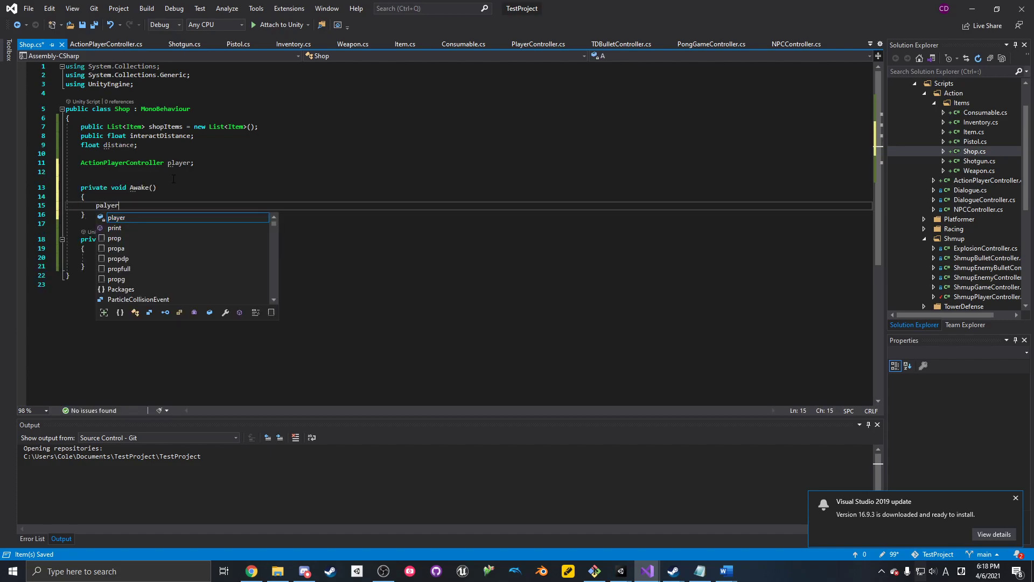
{"action": "key", "text": "BackSpace"}
{"action": "key", "text": "BackSpace"}
{"action": "key", "text": "BackSpace"}
{"action": "key", "text": "BackSpace"}
{"action": "key", "text": "BackSpace"}
{"action": "key", "text": "BackSpace"}
{"action": "type", "text": "p"}
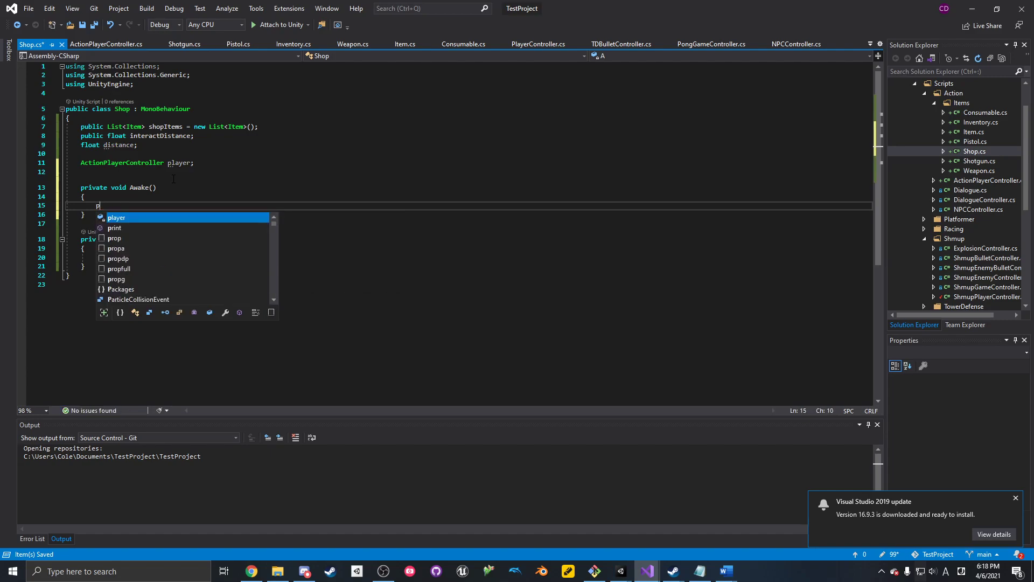
{"action": "type", "text": "layer = F"}
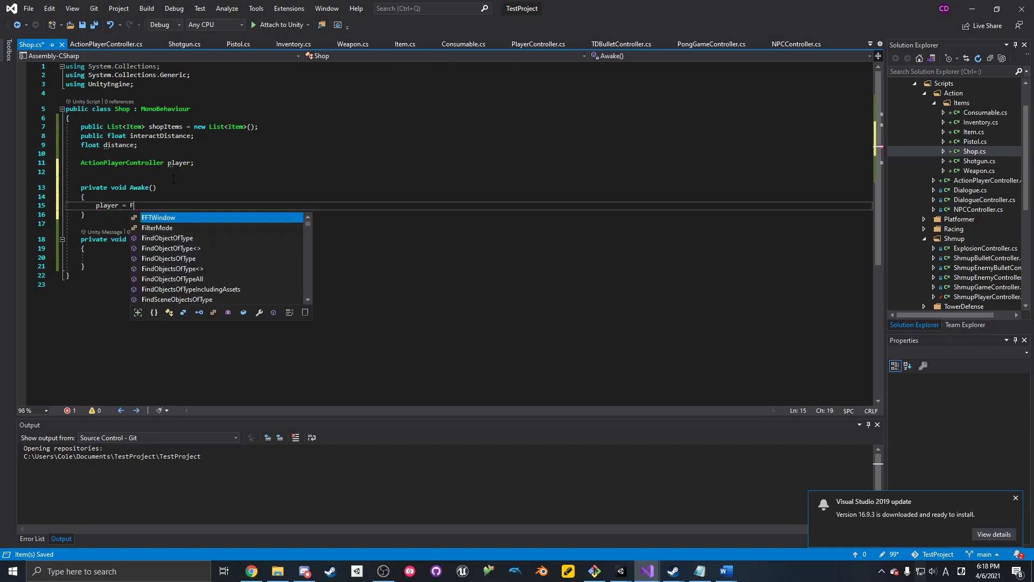
{"action": "type", "text": "indObjectOfTy"}
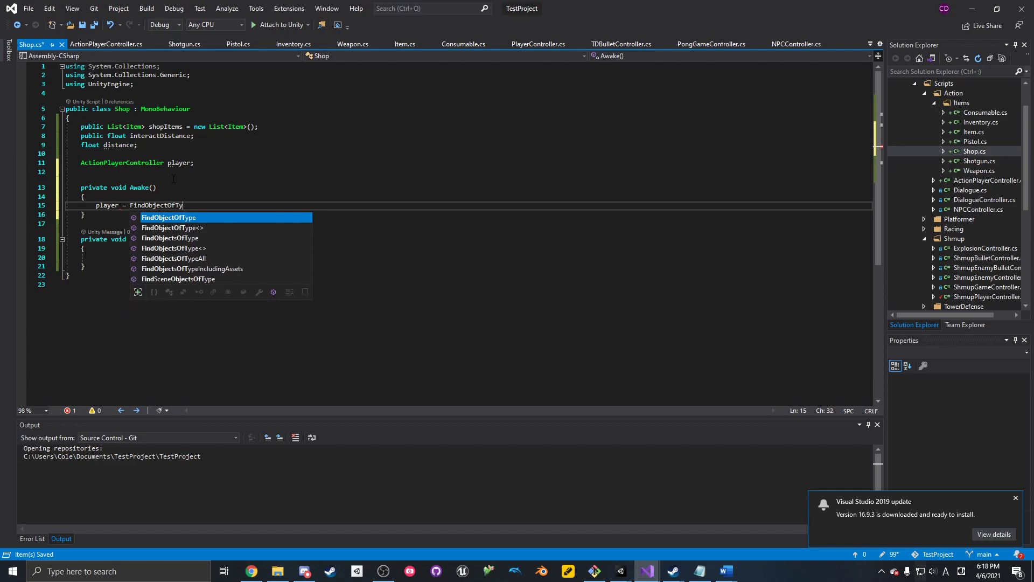
{"action": "type", "text": "pe<ActionPlayerCont"}
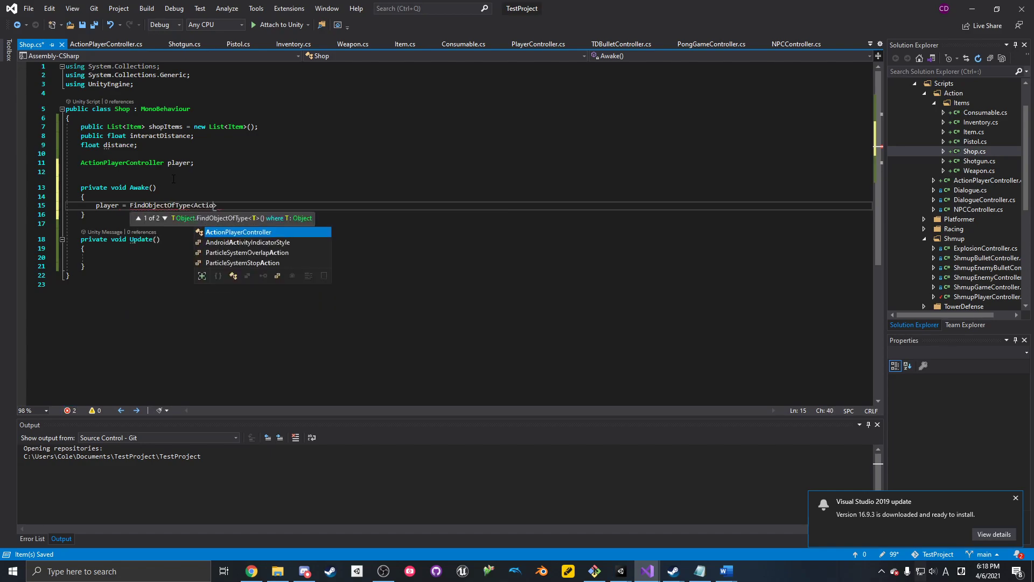
{"action": "type", "text": "roller>()"}
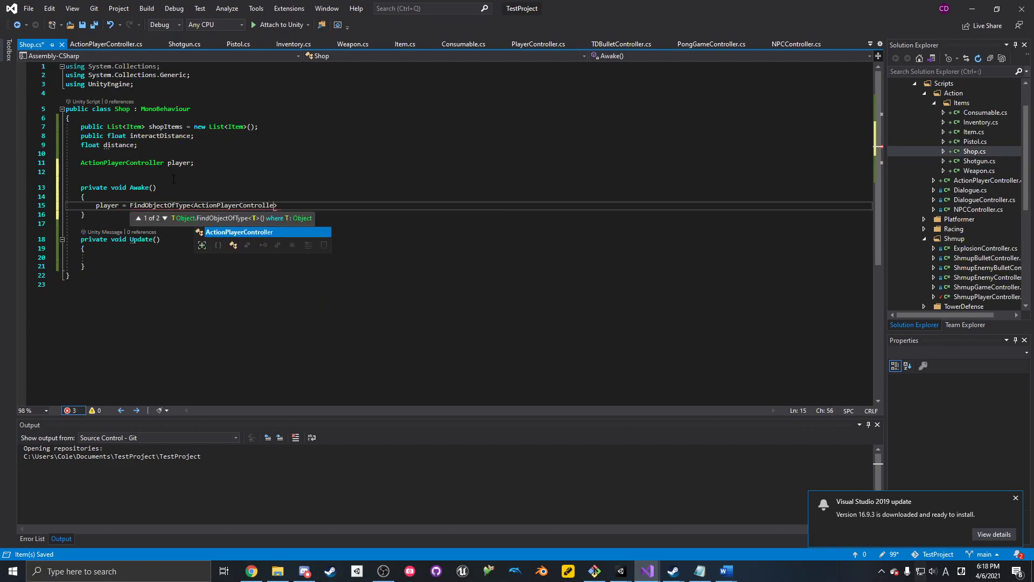
{"action": "type", "text": ";"}
{"action": "key", "text": "ctrl+s"}
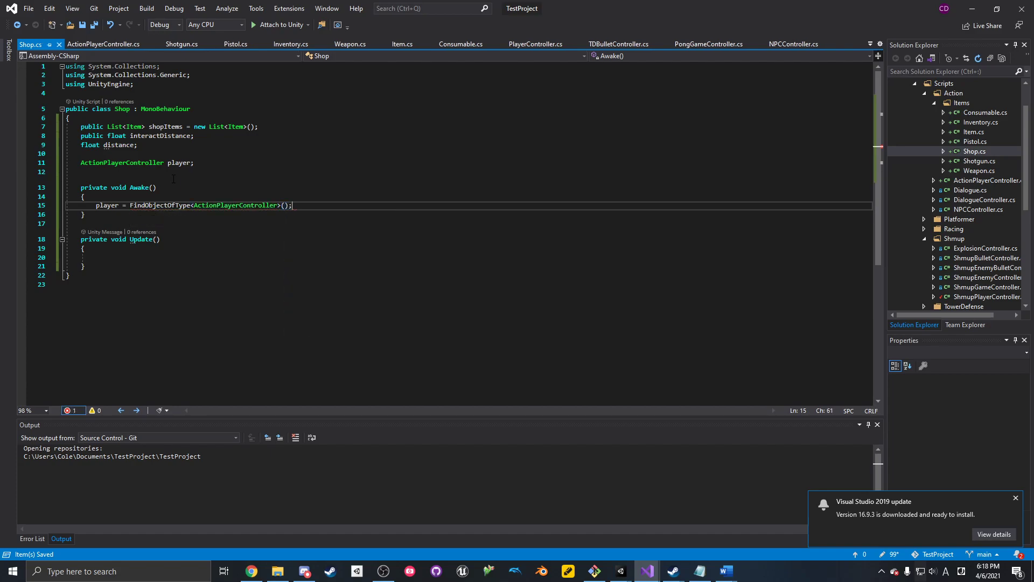
- In Update, set distance = Vector2.Distance(transform.position, player.transform.position);
{"action": "left_click", "coordinate": [139, 250]}
{"action": "left_click", "coordinate": [139, 257]}
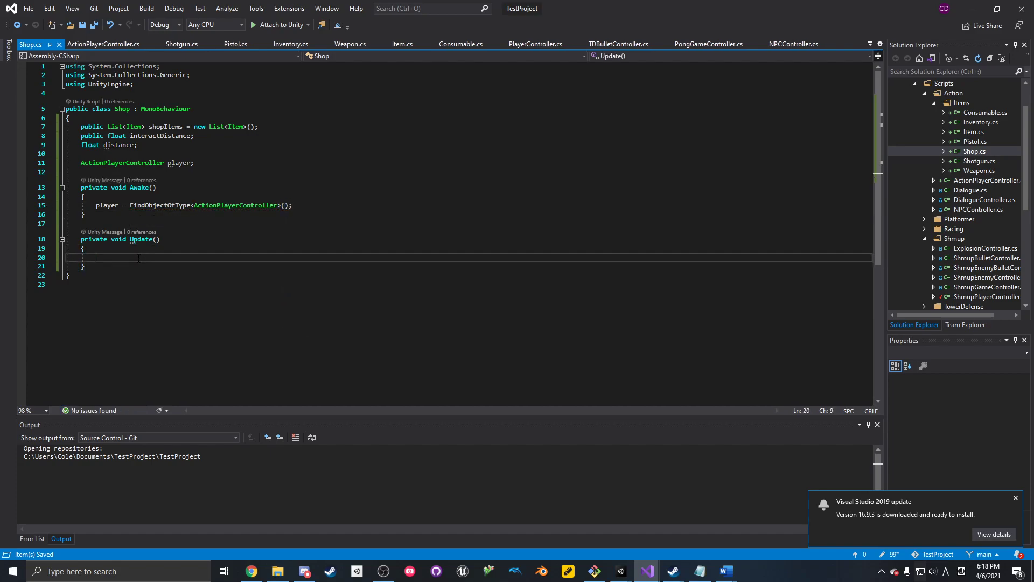
{"action": "type", "text": "distance"}
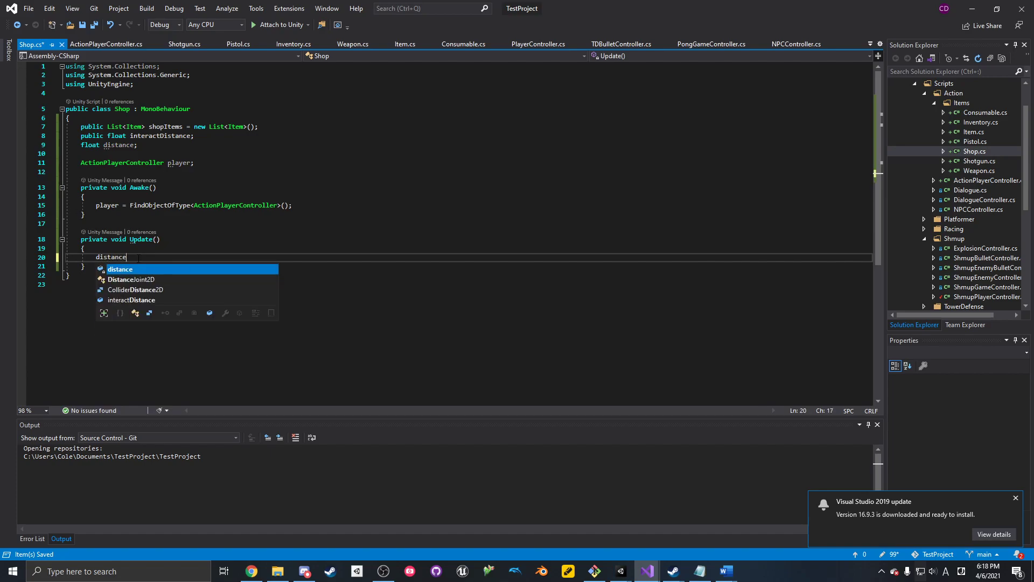
{"action": "type", "text": " = Vec"}
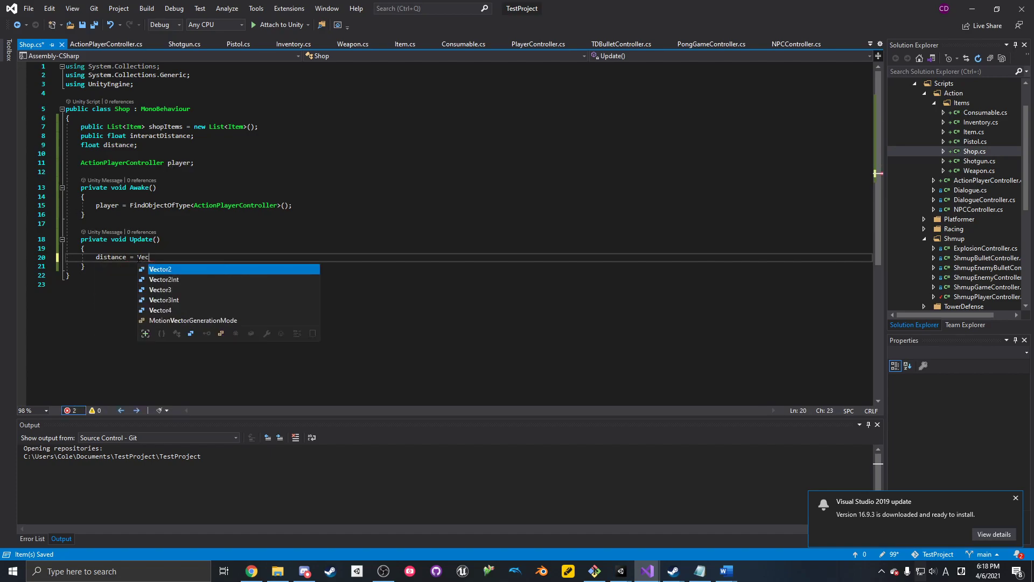
{"action": "type", "text": "tor2.distance("}
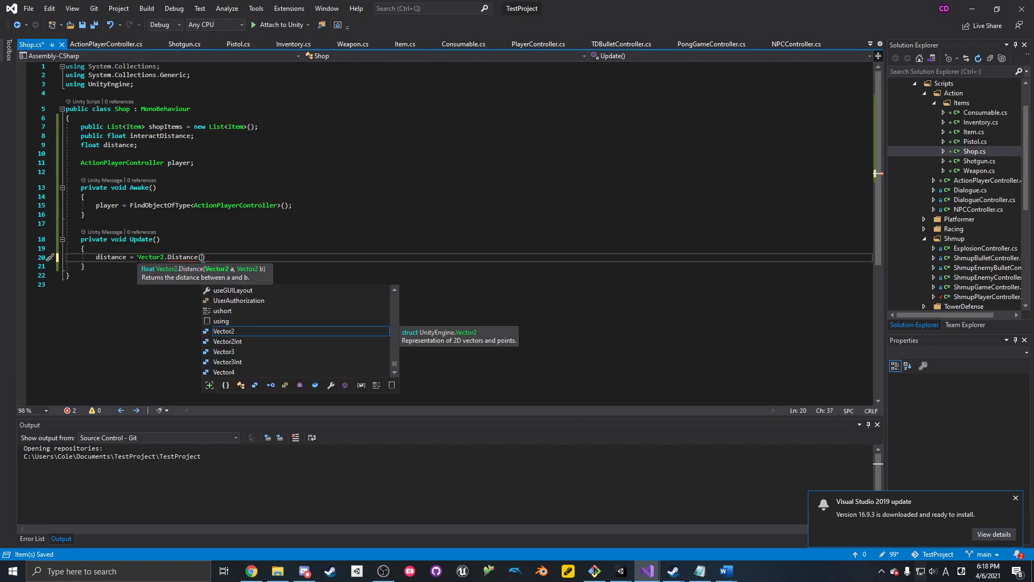
{"action": "type", "text": "transform.positi"}
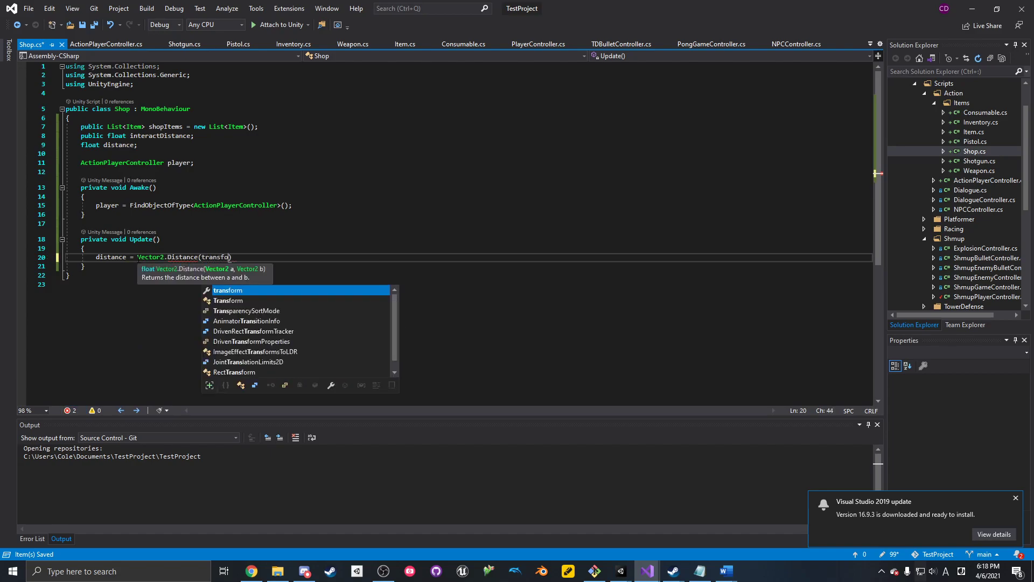
{"action": "type", "text": "on, playert"}
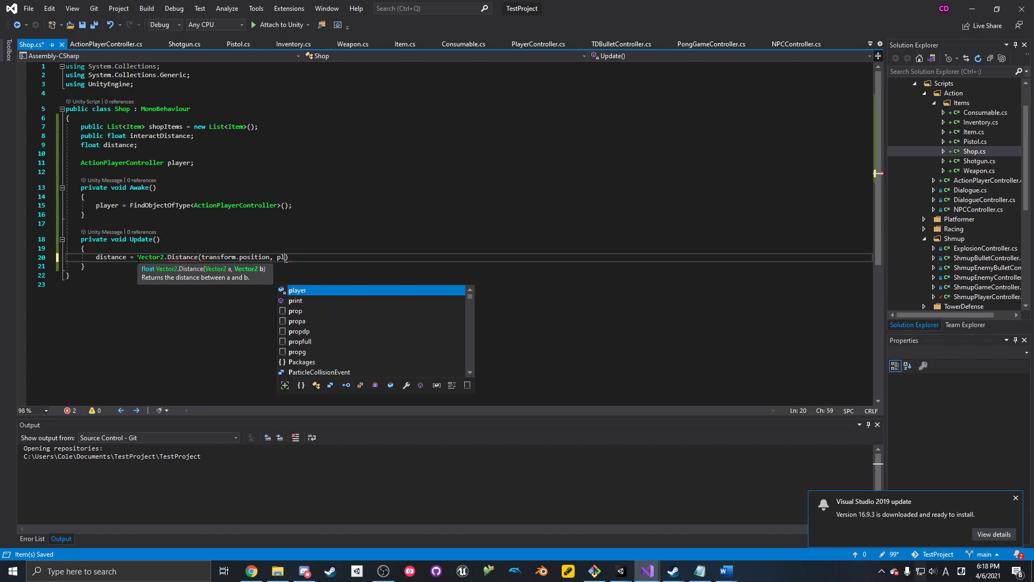
{"action": "key", "text": "BackSpace"}
{"action": "type", "text": ".transform."}
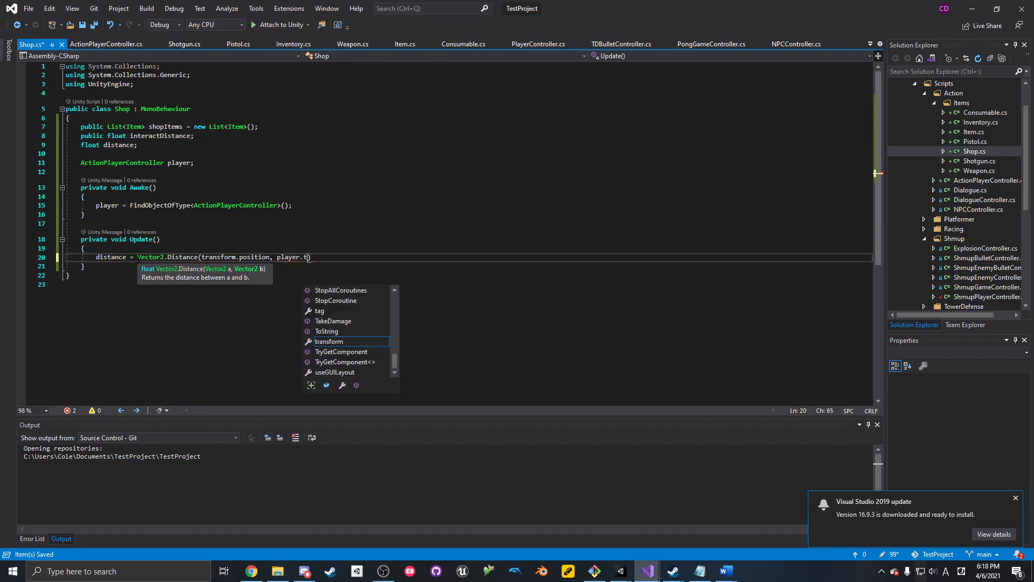
{"action": "type", "text": "position"}
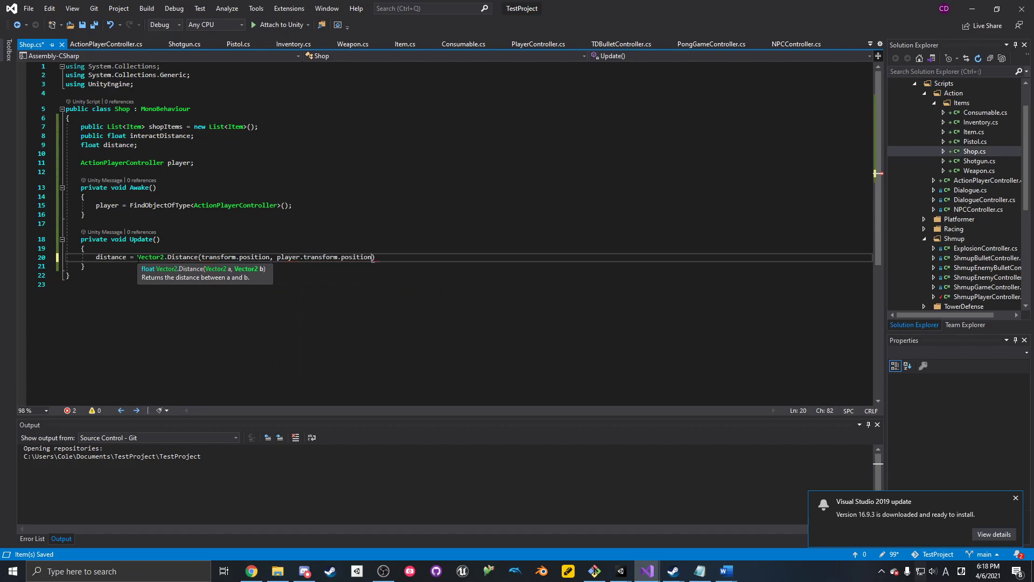
{"action": "type", "text": ");"}
- Below the distance assignment in Update, add an empty if (distance <= interactDistance) block and save
{"action": "key", "text": "Return"}
{"action": "type", "text": "if "}
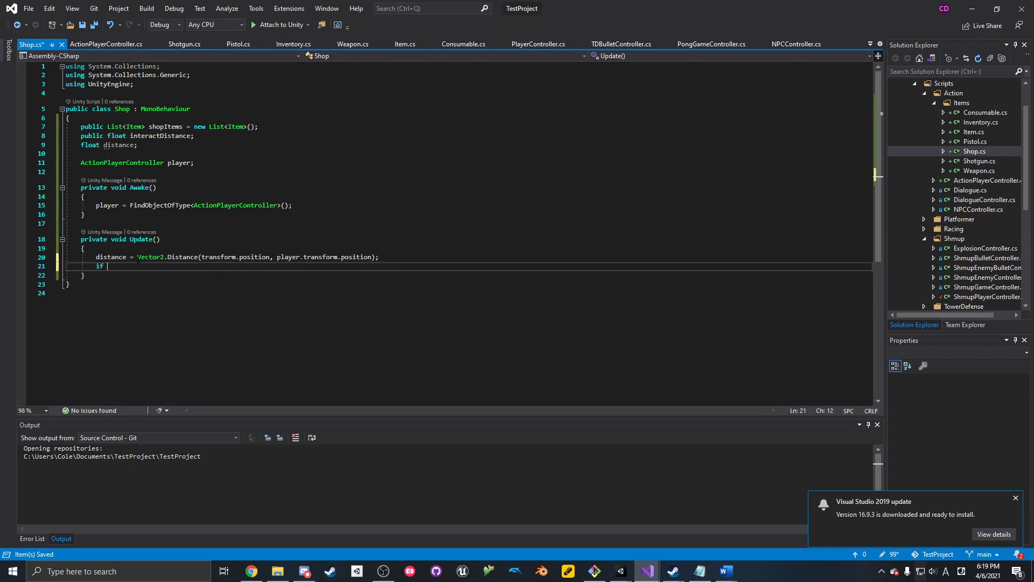
{"action": "type", "text": "(distance <= "}
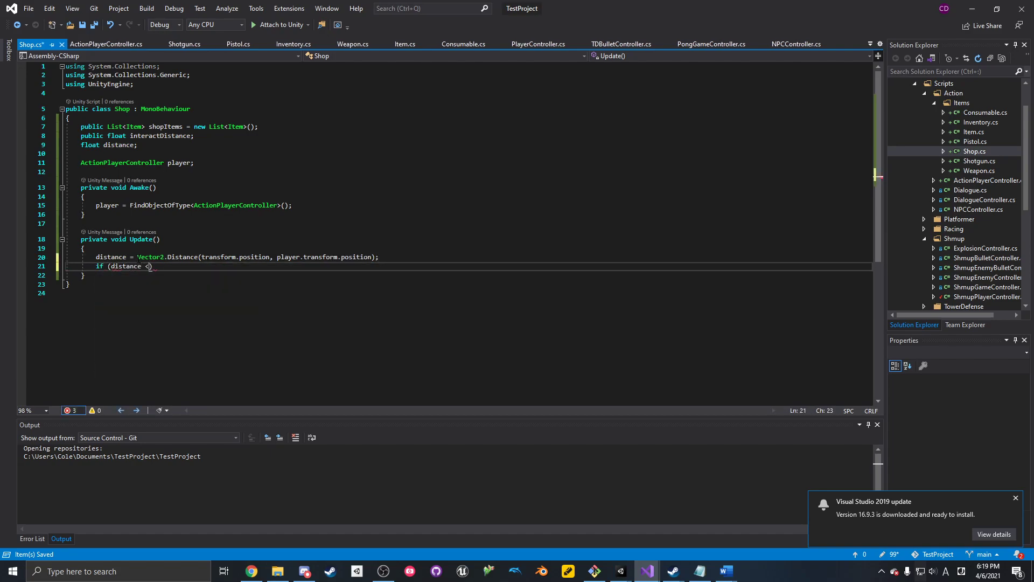
{"action": "type", "text": "interact"}
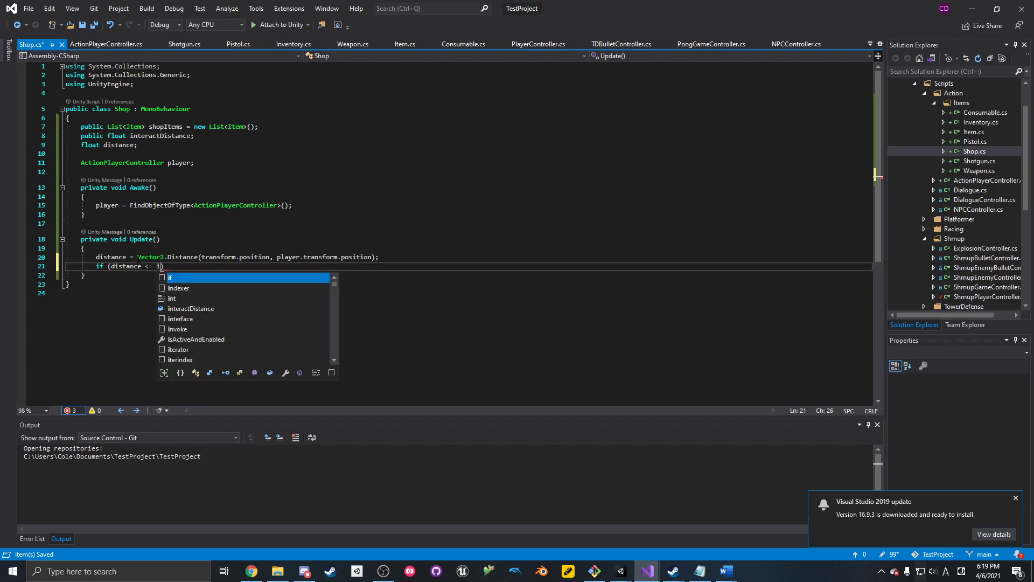
{"action": "type", "text": "Disa"}
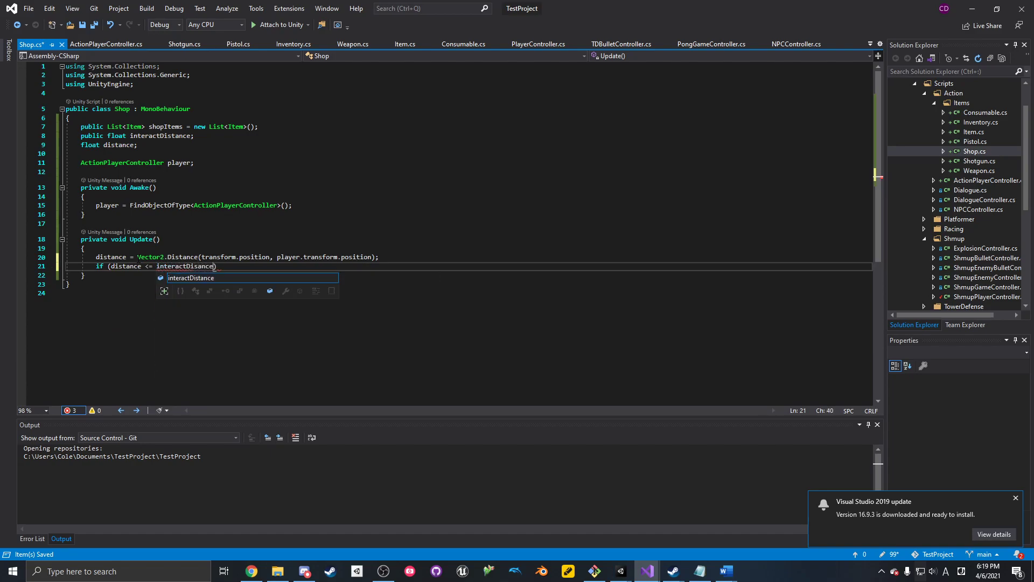
{"action": "type", "text": ") "}
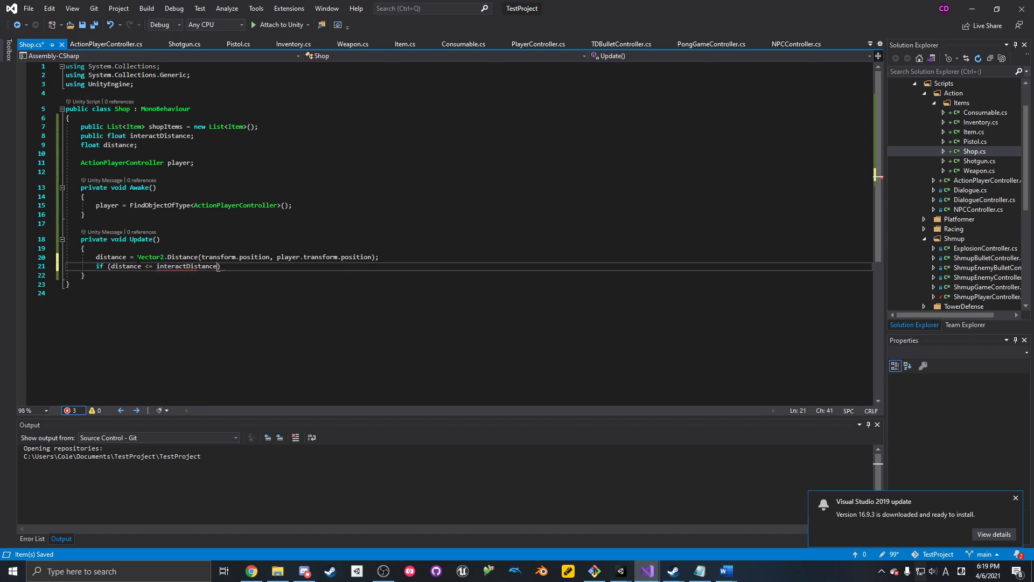
{"action": "type", "text": "{"}
{"action": "key", "text": "Return"}
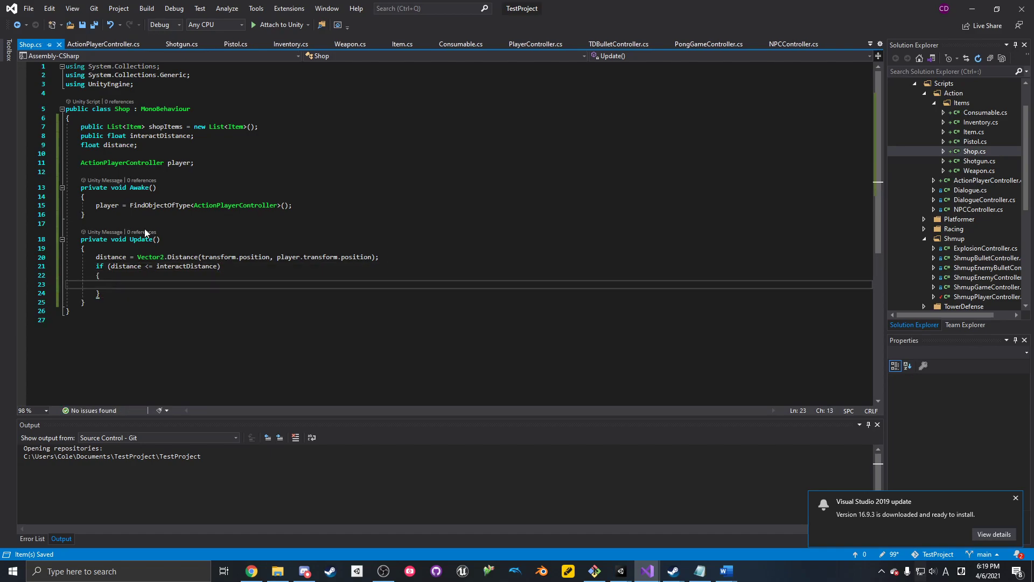
- Declare a public GameObject shopParent; field directly below distance and save the script
{"action": "left_click", "coordinate": [212, 163]}
{"action": "left_click", "coordinate": [193, 143]}
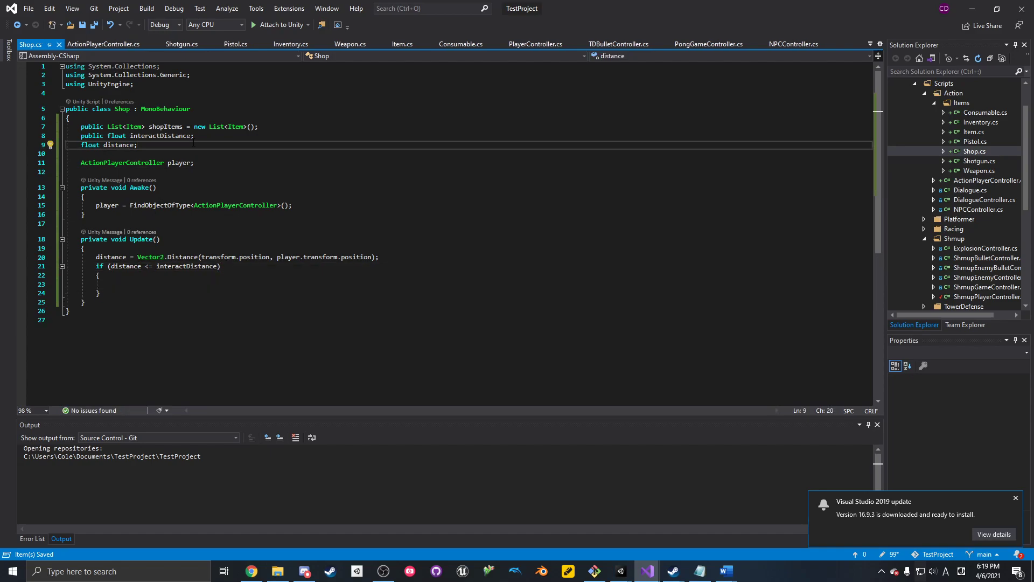
{"action": "key", "text": "Return"}
{"action": "type", "text": "pu"}
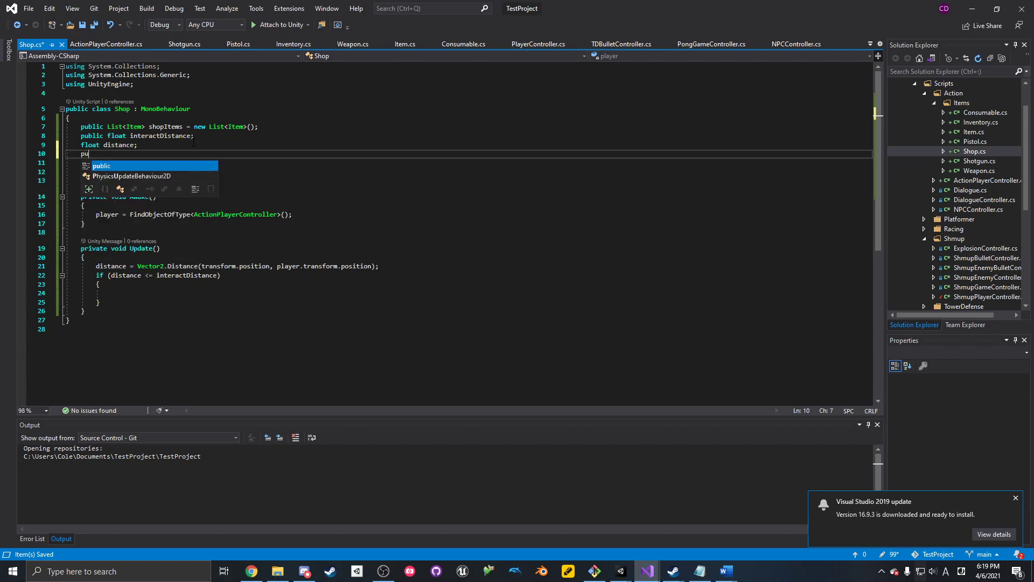
{"action": "type", "text": "blic GameObject "}
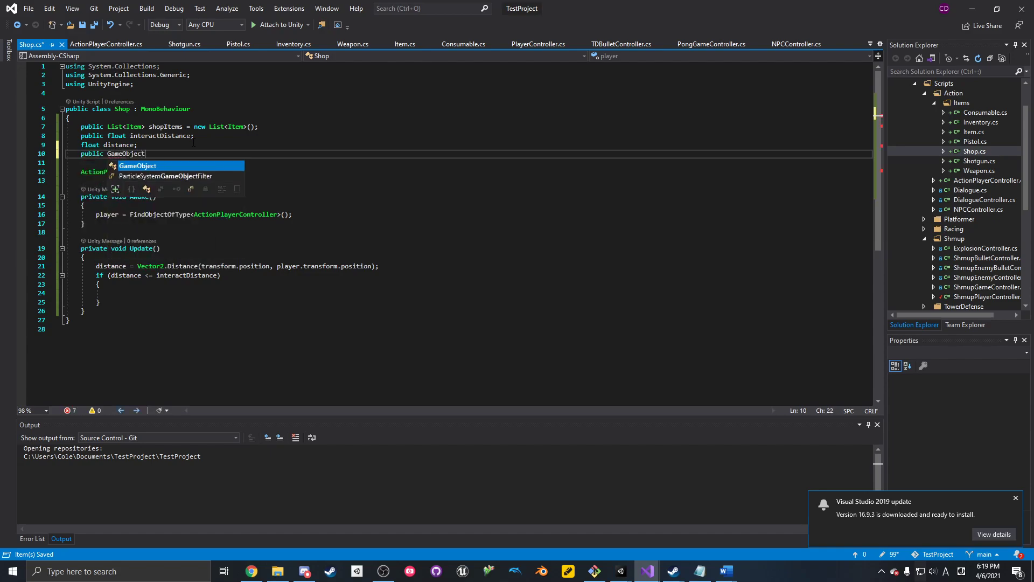
{"action": "type", "text": "shopParent;"}
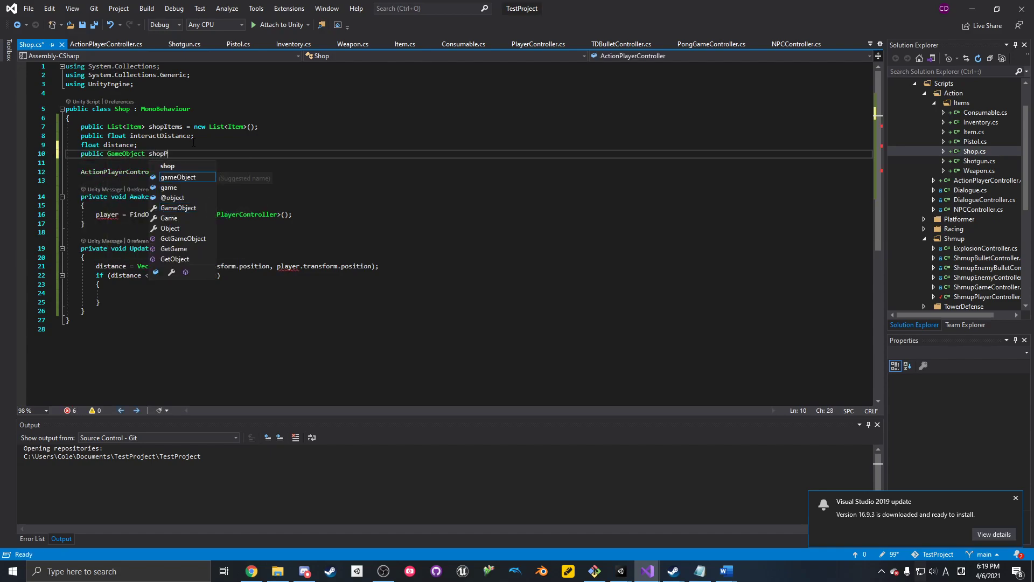
{"action": "key", "text": "ctrl+s"}
- Inside the if block, call shopParent.SetActive(true); and save the script
{"action": "left_click", "coordinate": [160, 293]}
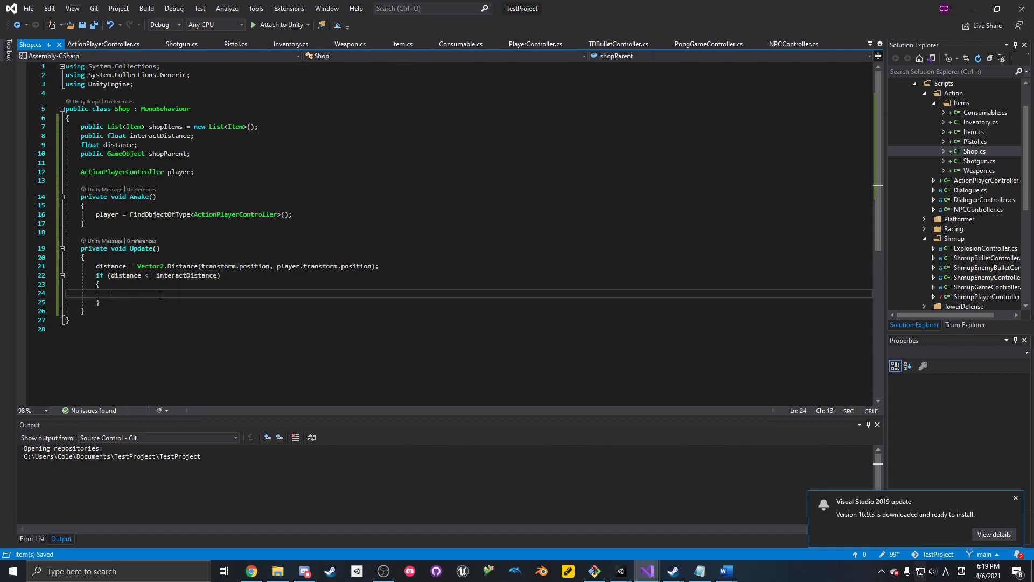
{"action": "type", "text": "shopP"}
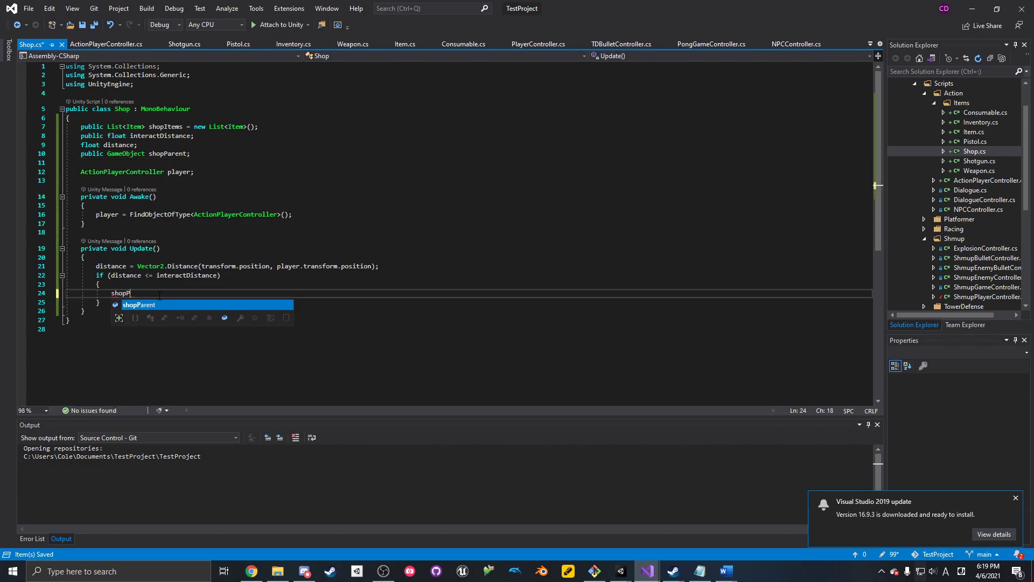
{"action": "type", "text": "arent.SetA"}
{"action": "type", "text": "ctive(true"}
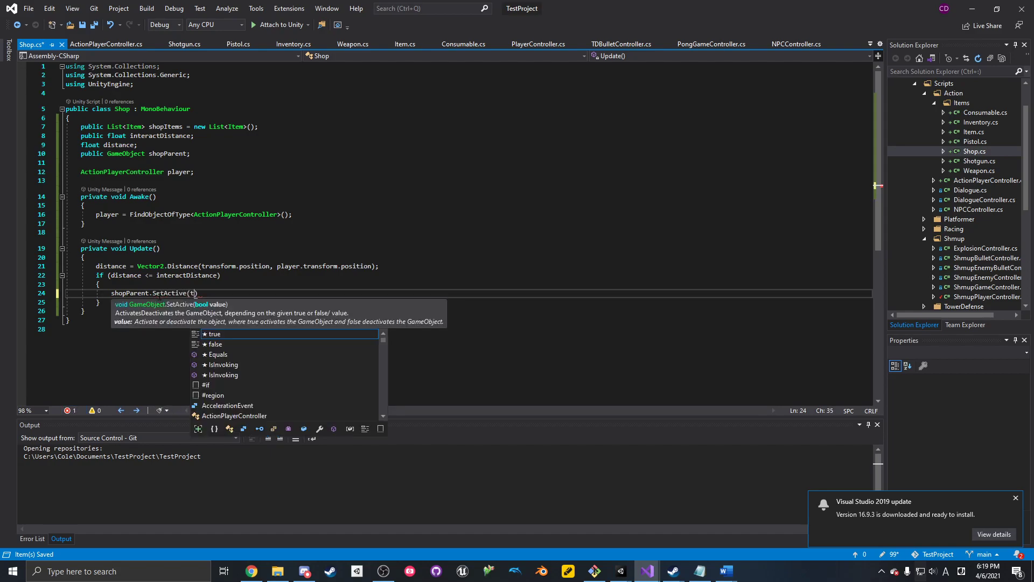
{"action": "type", "text": ");"}
{"action": "key", "text": "ctrl+s"}
- Add an else block after the if that calls shopParent.SetActive(false); and save the script
{"action": "left_click", "coordinate": [152, 300]}
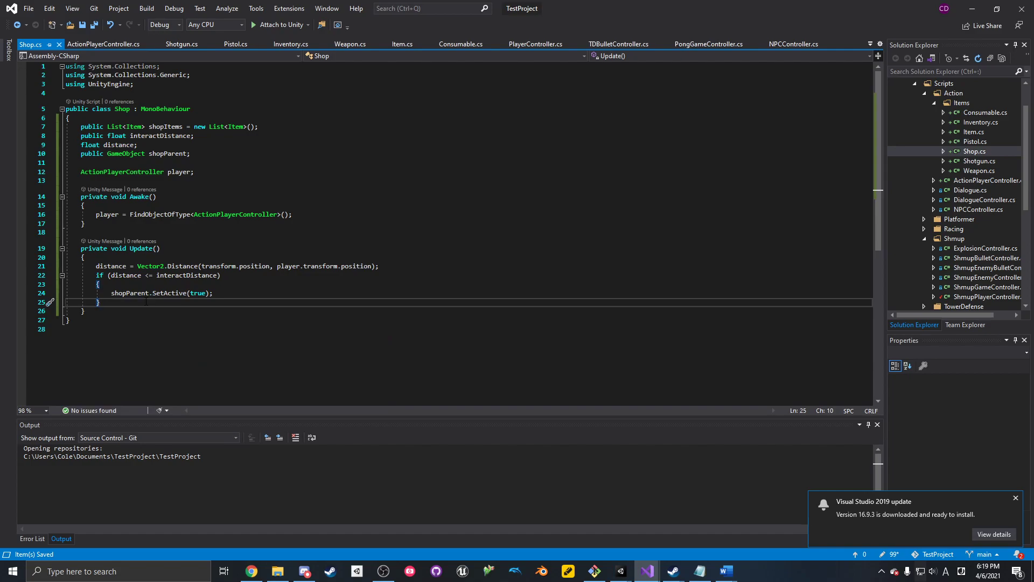
{"action": "key", "text": "Return"}
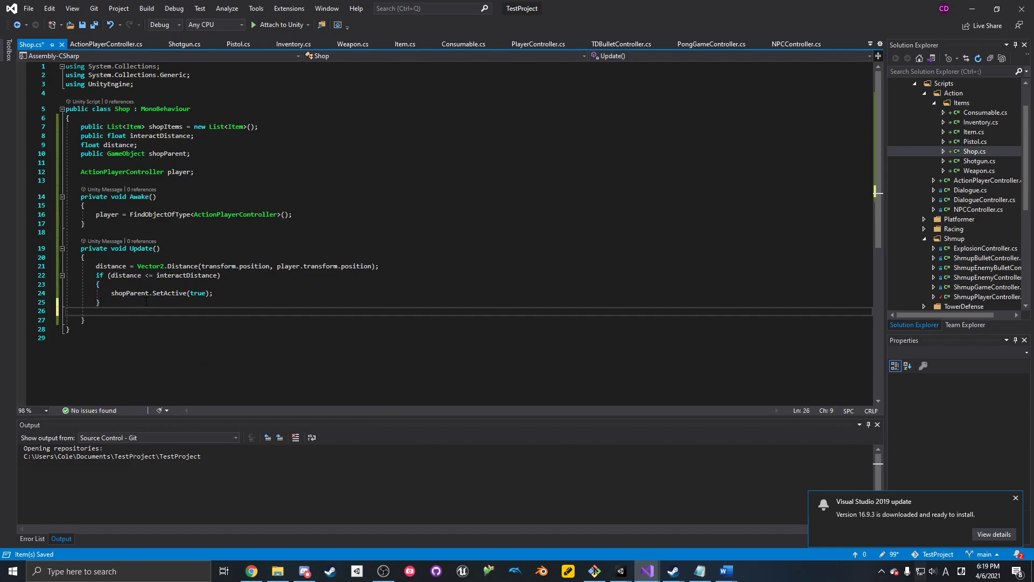
{"action": "type", "text": "else"}
{"action": "key", "text": "Return"}
{"action": "type", "text": "{"}
{"action": "key", "text": "Return"}
{"action": "type", "text": "shopParent.Set"}
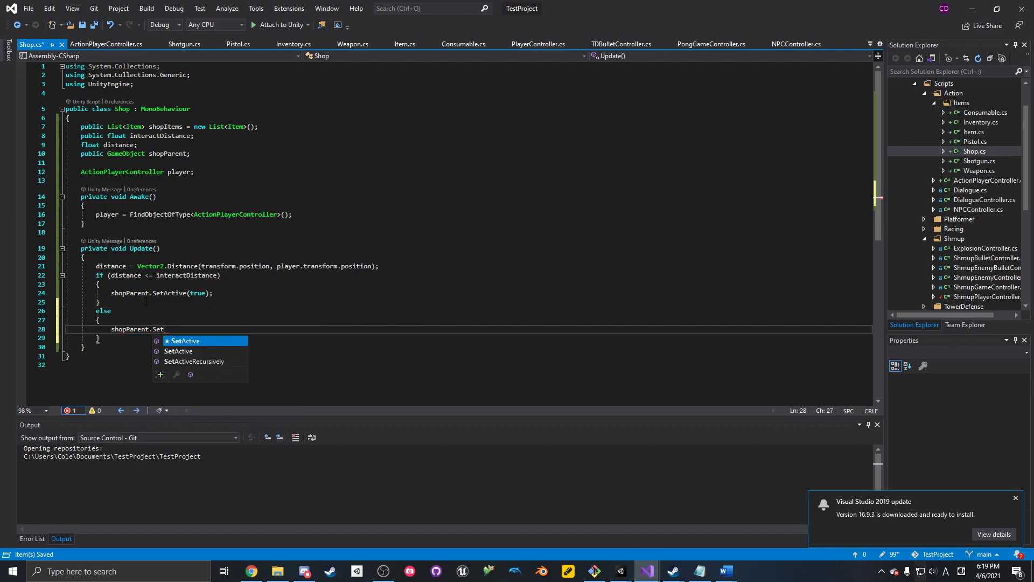
{"action": "key", "text": "Tab"}
{"action": "type", "text": "(false);"}
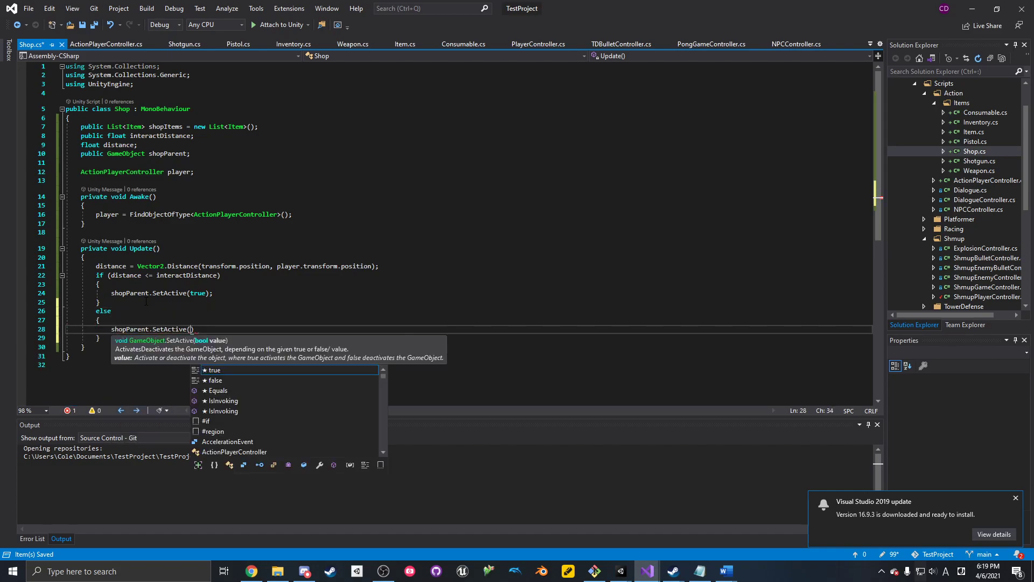
{"action": "key", "text": "ctrl+s"}
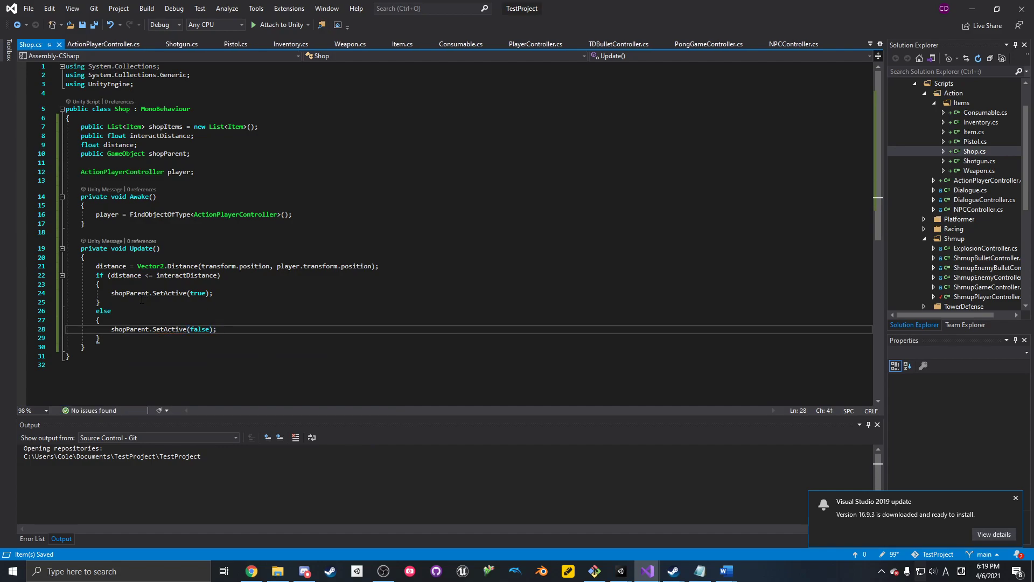
- Review the Shop script's SetActive calls in Update and its shopItems list declaration
{"action": "left_click_drag", "start_coordinate": [171, 295], "coordinate": [230, 290]}
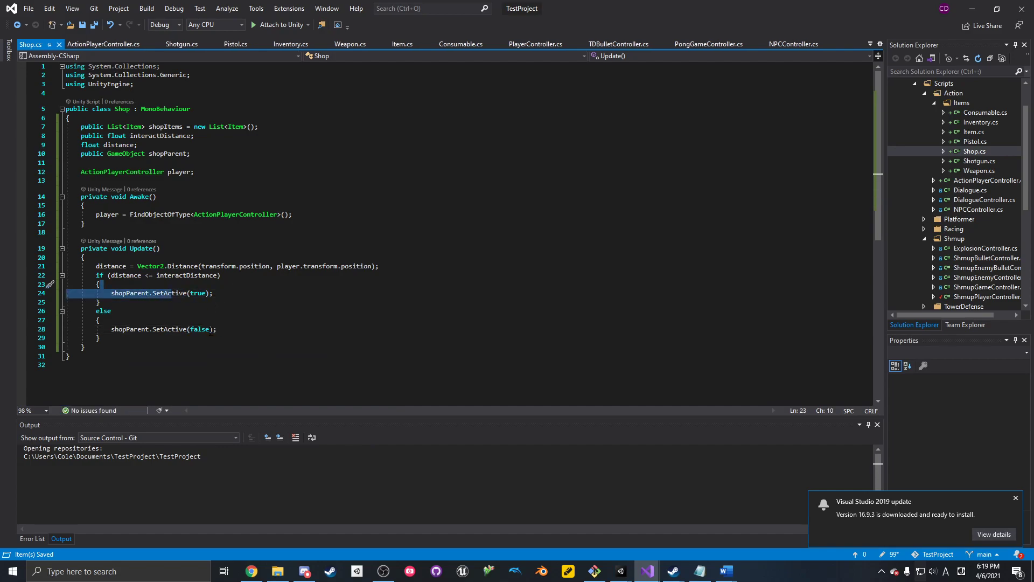
{"action": "left_click_drag", "start_coordinate": [218, 330], "coordinate": [184, 330]}
{"action": "left_click", "coordinate": [223, 330]}
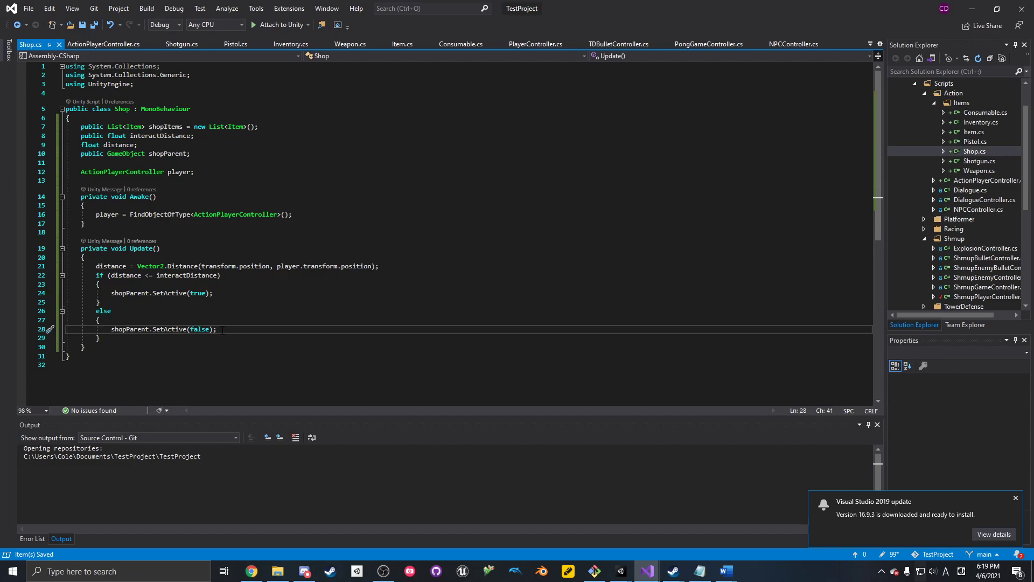
{"action": "left_click", "coordinate": [248, 235]}
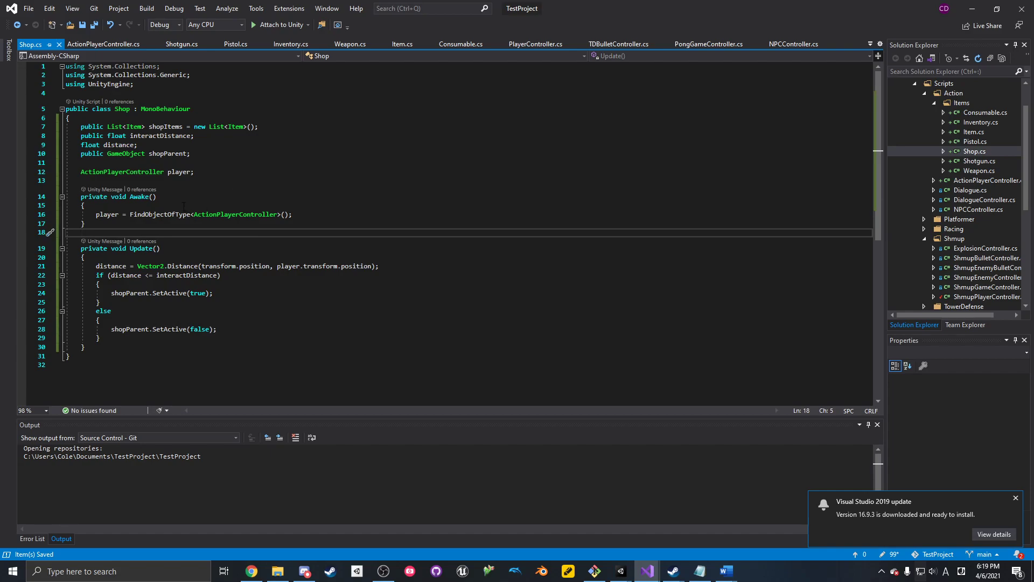
{"action": "left_click", "coordinate": [115, 110]}
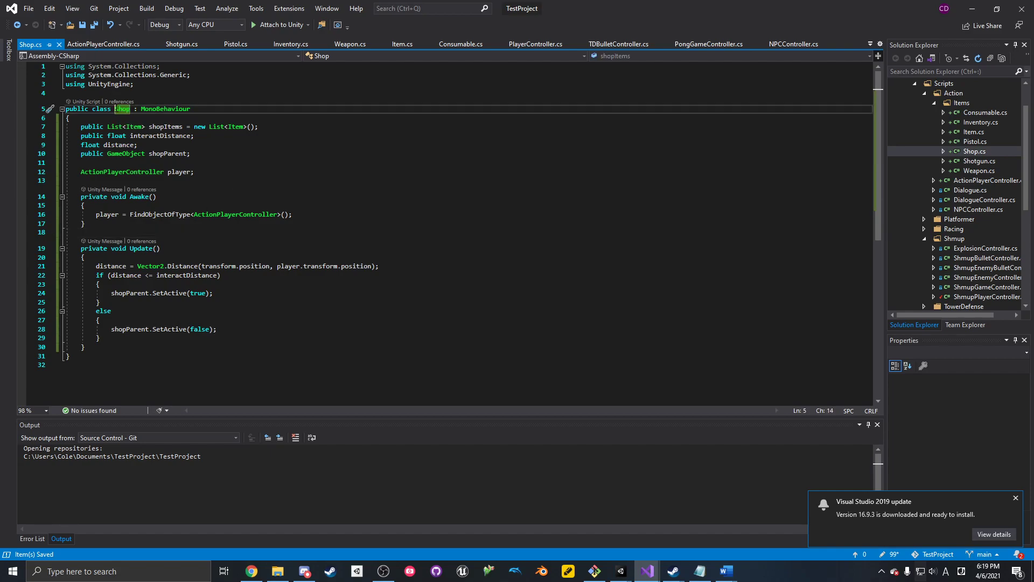
{"action": "double_click", "coordinate": [123, 109]}
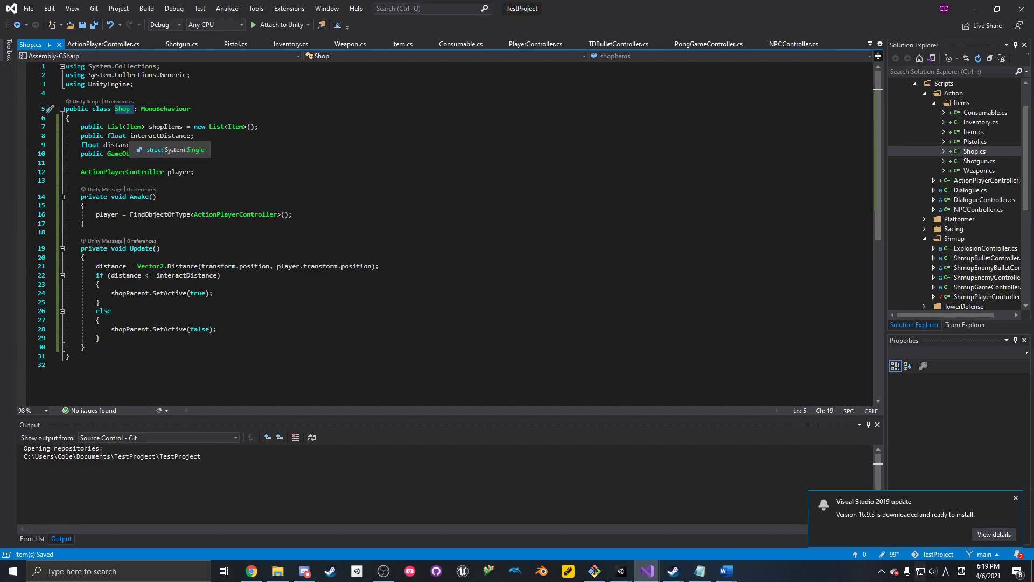
{"action": "left_click", "coordinate": [161, 136]}
{"action": "left_click", "coordinate": [145, 126]}
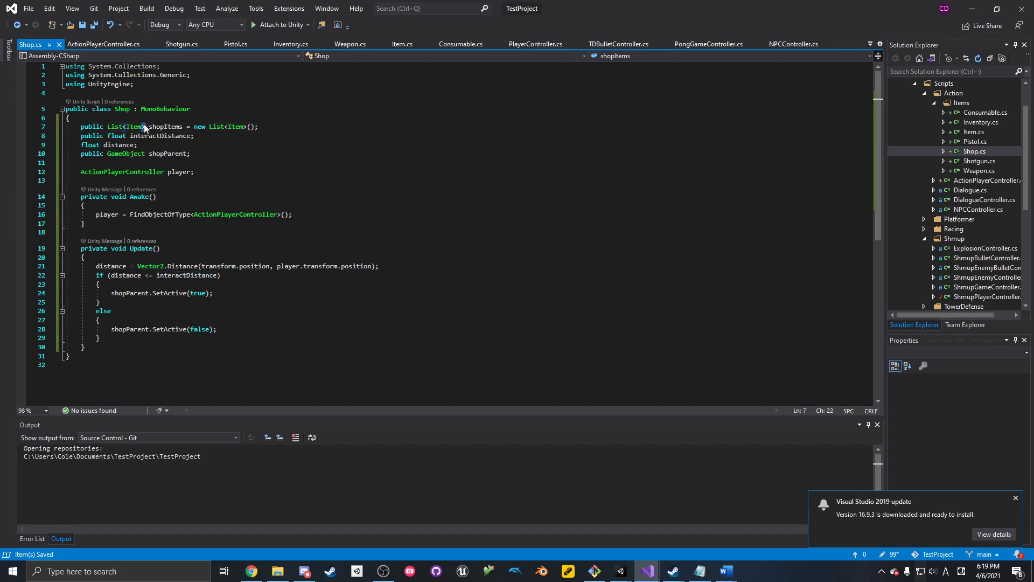
{"action": "left_click", "coordinate": [246, 109]}
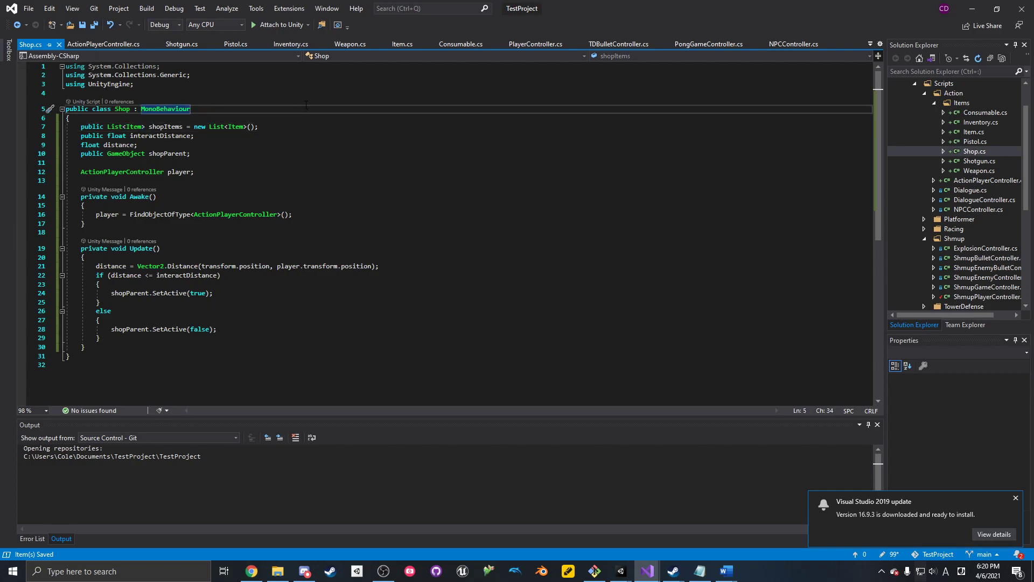
{"action": "left_click", "coordinate": [296, 126]}
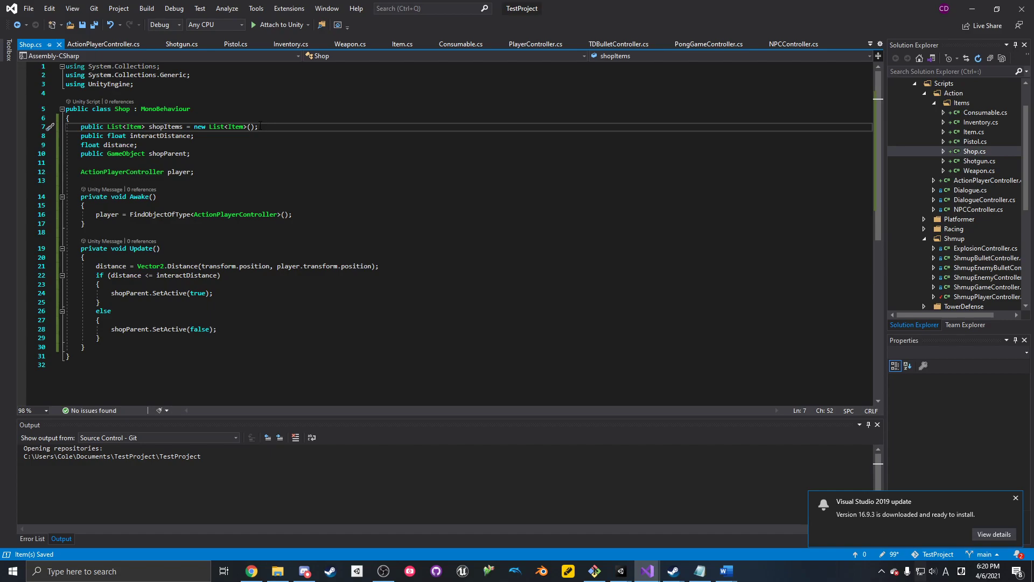
- Examine the Item script's fields, the Shotgun class and the Inventory script
{"action": "left_click", "coordinate": [973, 131]}
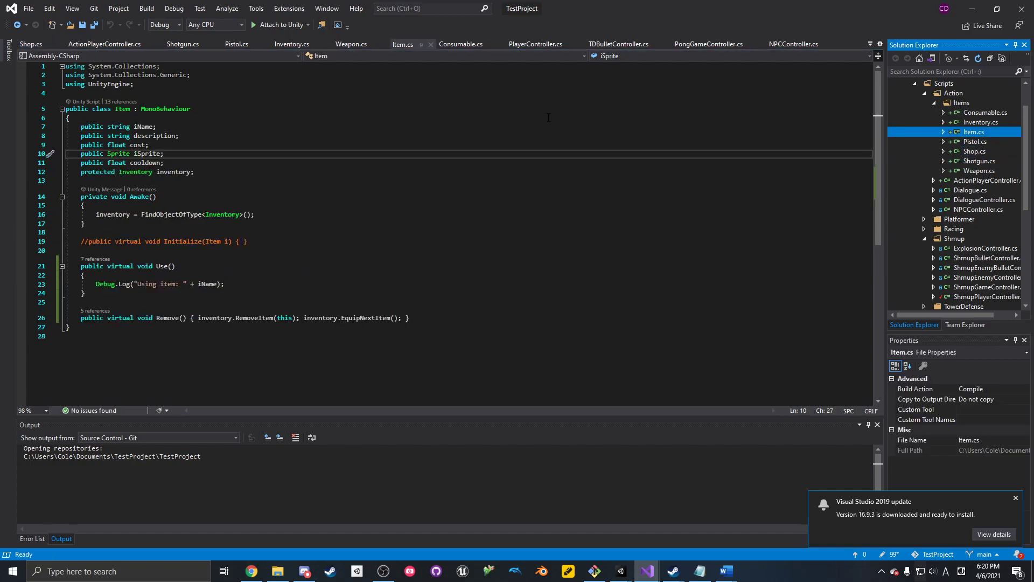
{"action": "double_click", "coordinate": [114, 111]}
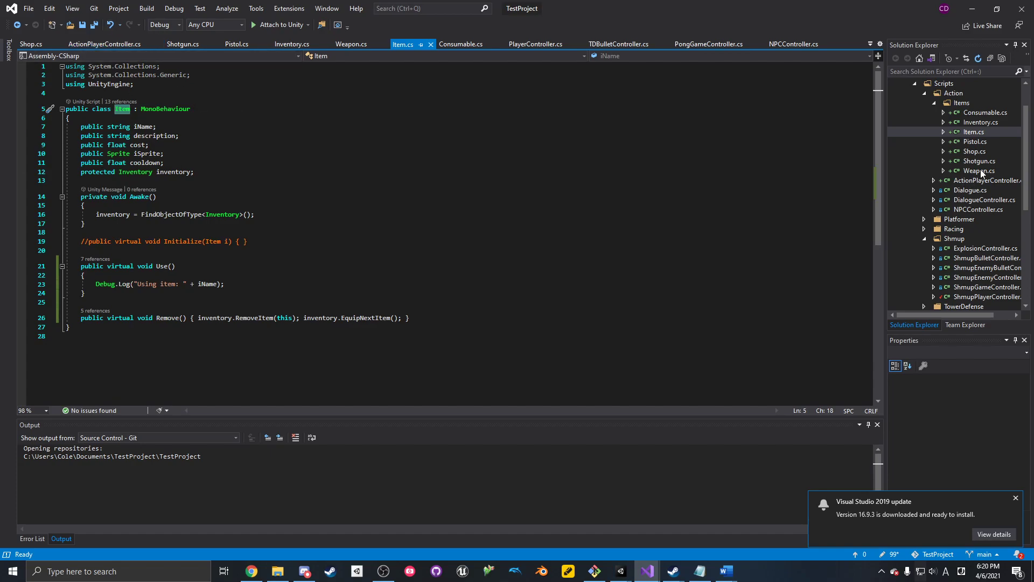
{"action": "left_click", "coordinate": [993, 126]}
{"action": "left_click", "coordinate": [990, 133]}
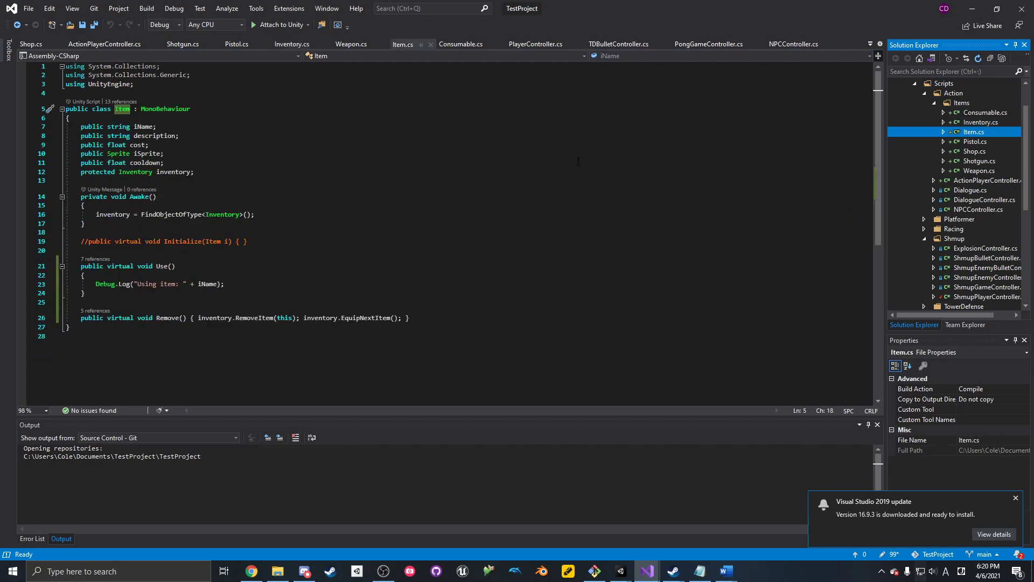
{"action": "left_click_drag", "start_coordinate": [168, 173], "coordinate": [185, 130]}
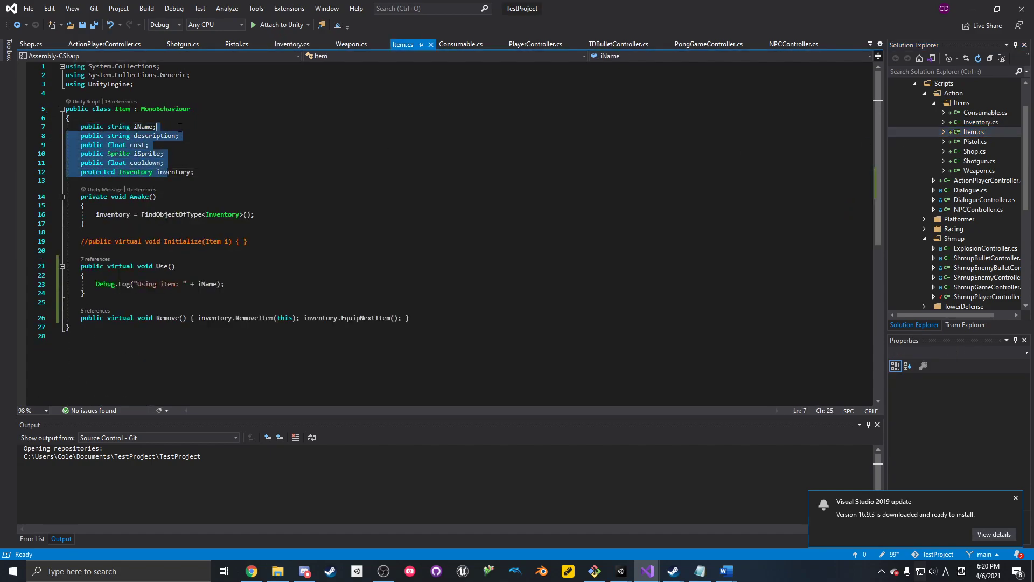
{"action": "left_click", "coordinate": [185, 139]}
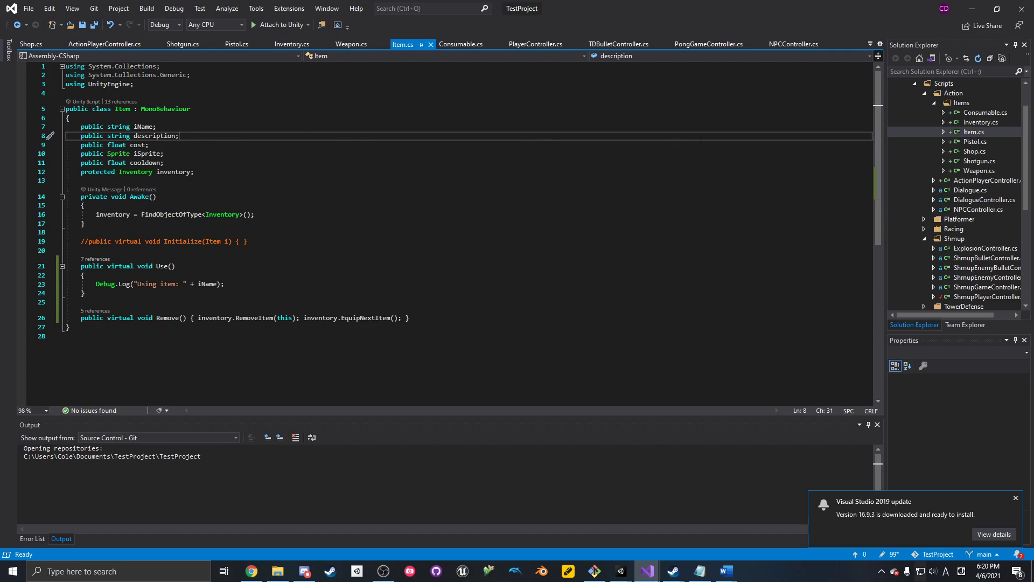
{"action": "double_click", "coordinate": [986, 161]}
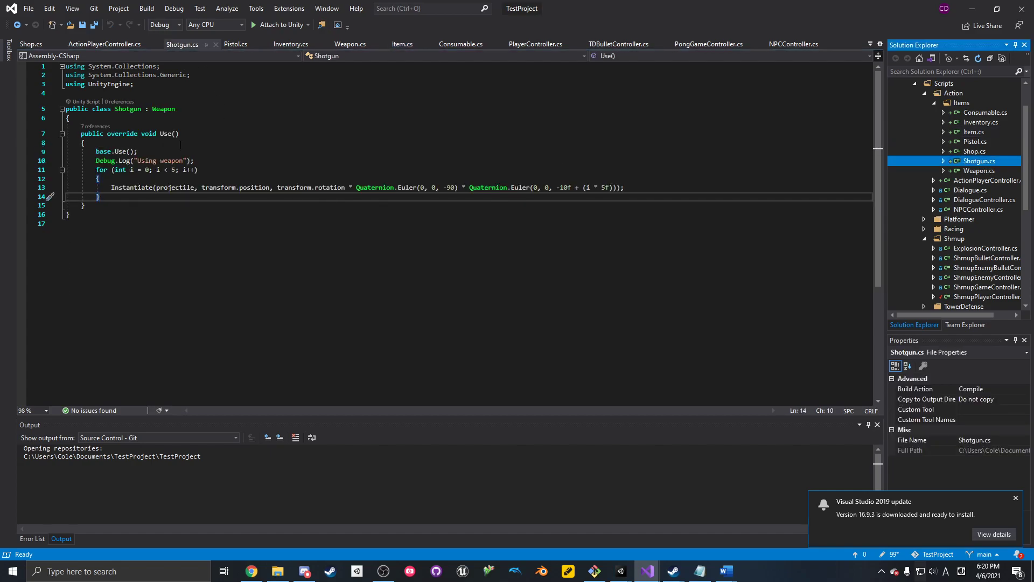
{"action": "double_click", "coordinate": [127, 109]}
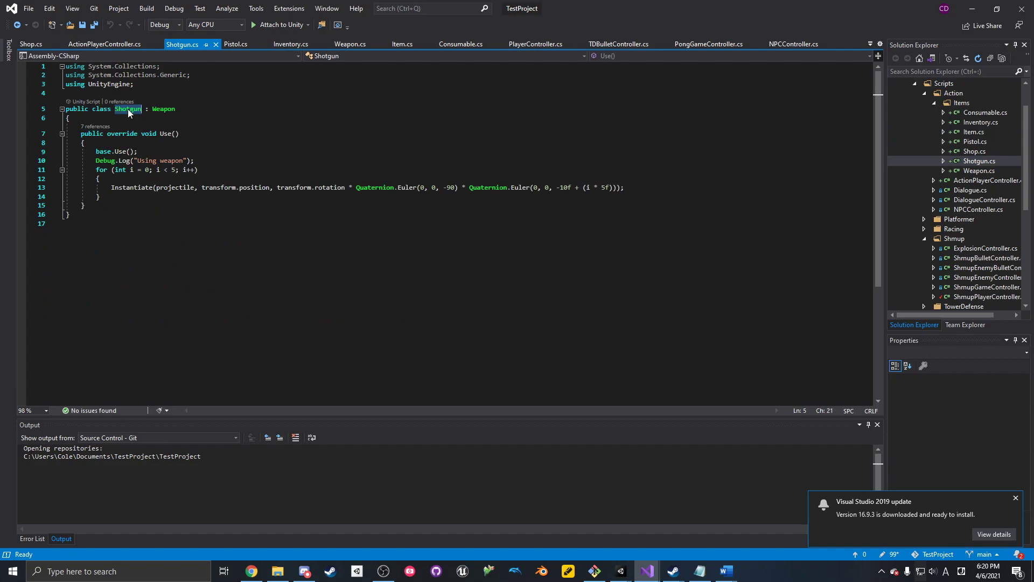
{"action": "left_click", "coordinate": [143, 121]}
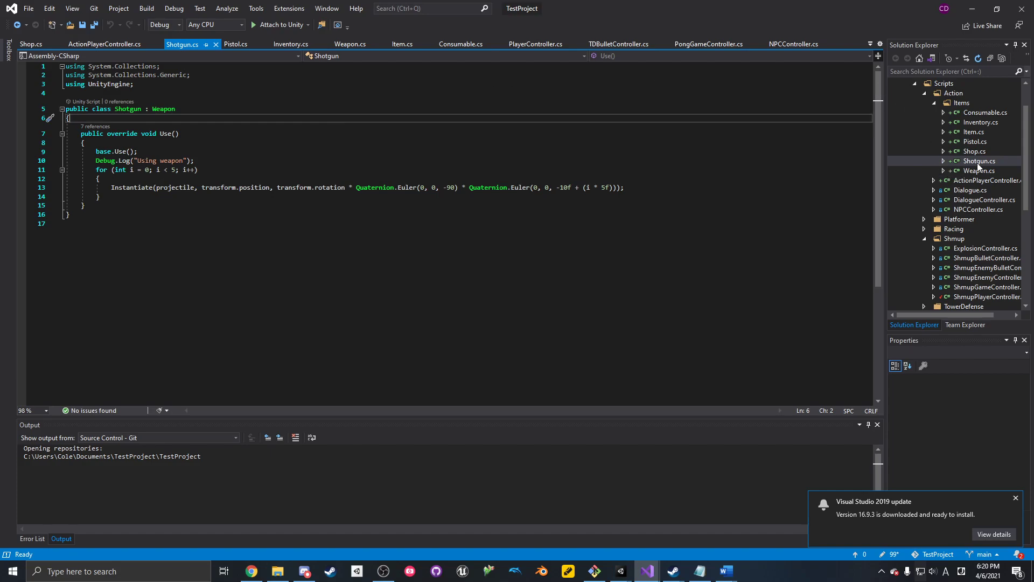
{"action": "left_click", "coordinate": [990, 141]}
{"action": "left_click", "coordinate": [986, 123]}
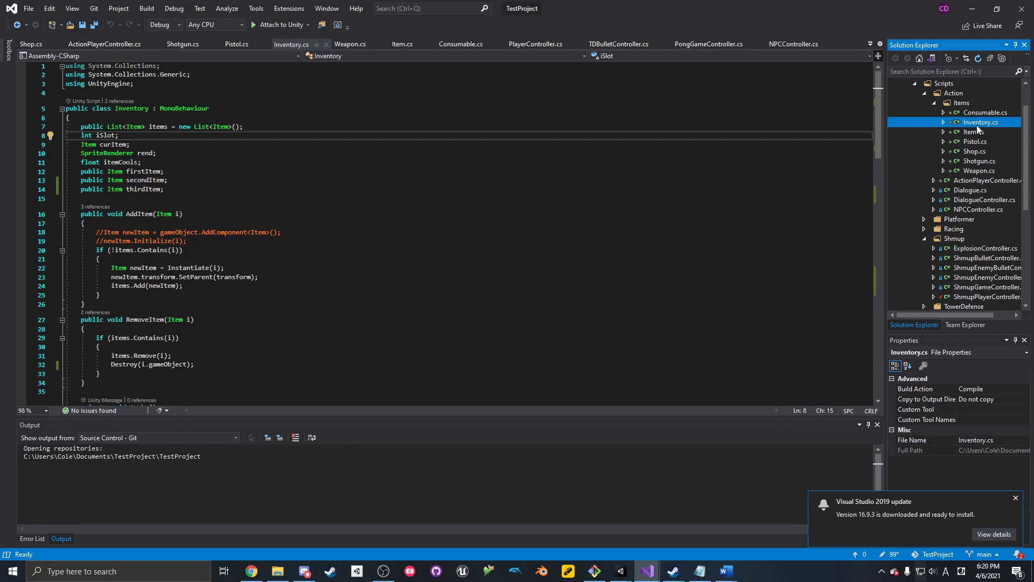
- In the Item script, declare a public bool multipleBuys; field below the inventory field and save
{"action": "left_click", "coordinate": [974, 132]}
{"action": "left_click", "coordinate": [218, 172]}
{"action": "key", "text": "Return"}
{"action": "type", "text": "public bool "}
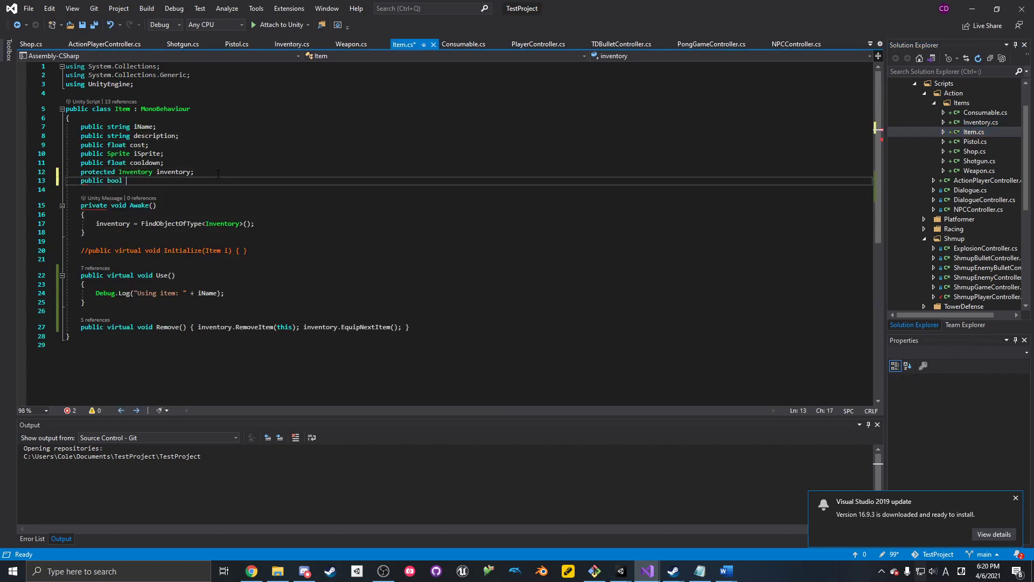
{"action": "type", "text": "mmultipleBuys;"}
{"action": "key", "text": "ctrl+s"}
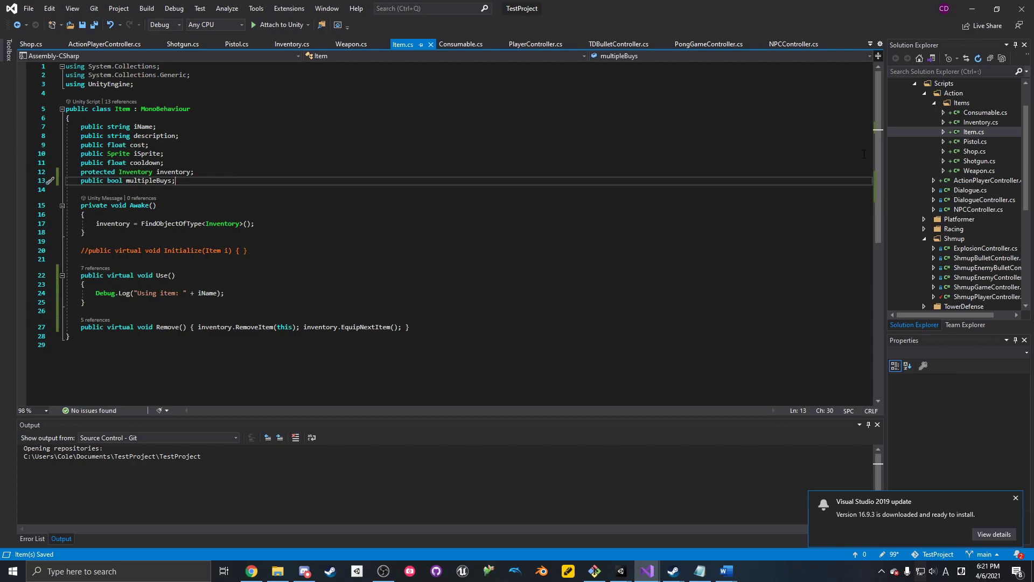
- Compare the Consumable and Shop scripts with the Item script's fields and methods
{"action": "left_click", "coordinate": [994, 111]}
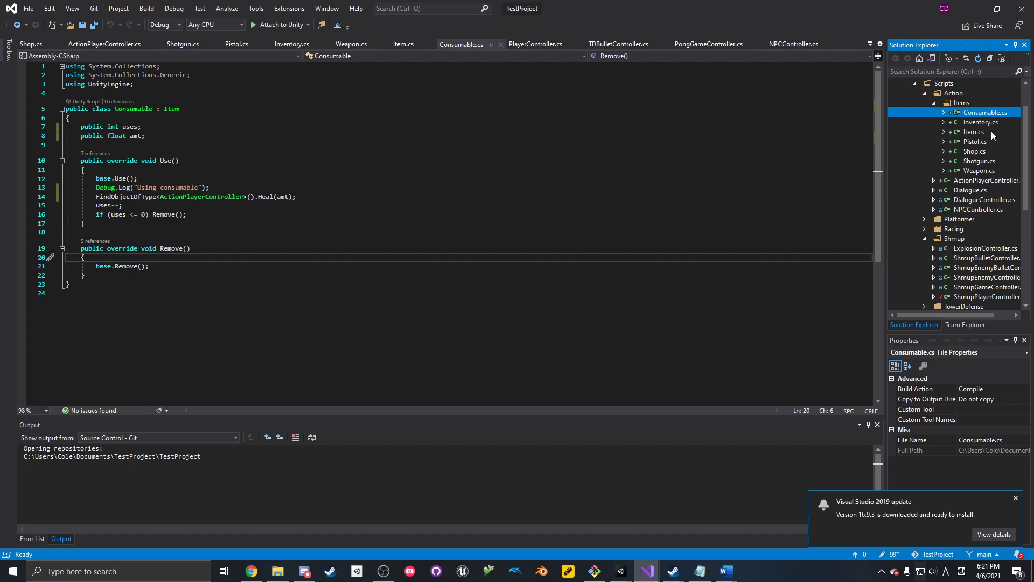
{"action": "left_click", "coordinate": [991, 132]}
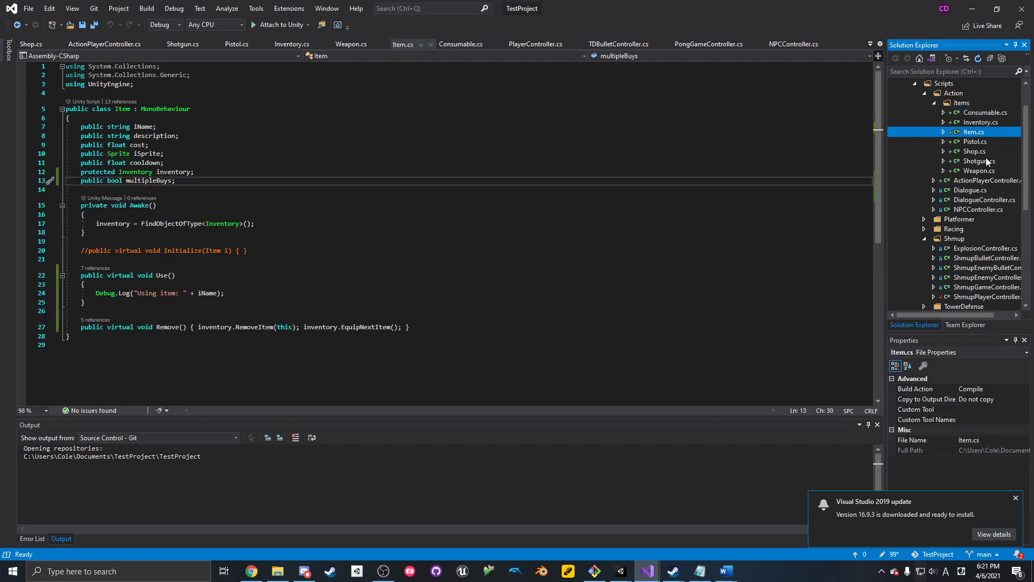
{"action": "left_click", "coordinate": [981, 151]}
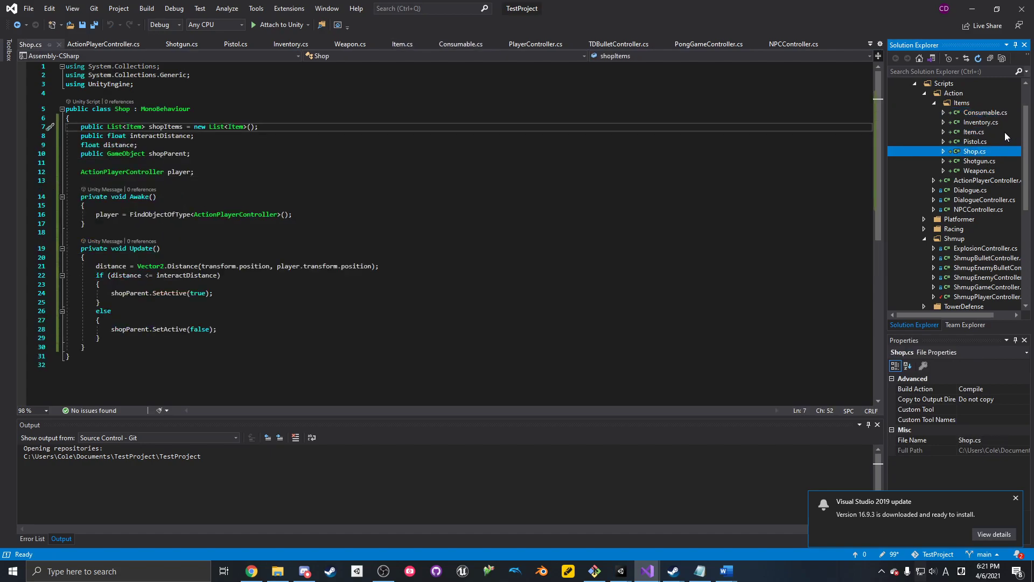
{"action": "left_click", "coordinate": [990, 132]}
{"action": "left_click", "coordinate": [413, 327]}
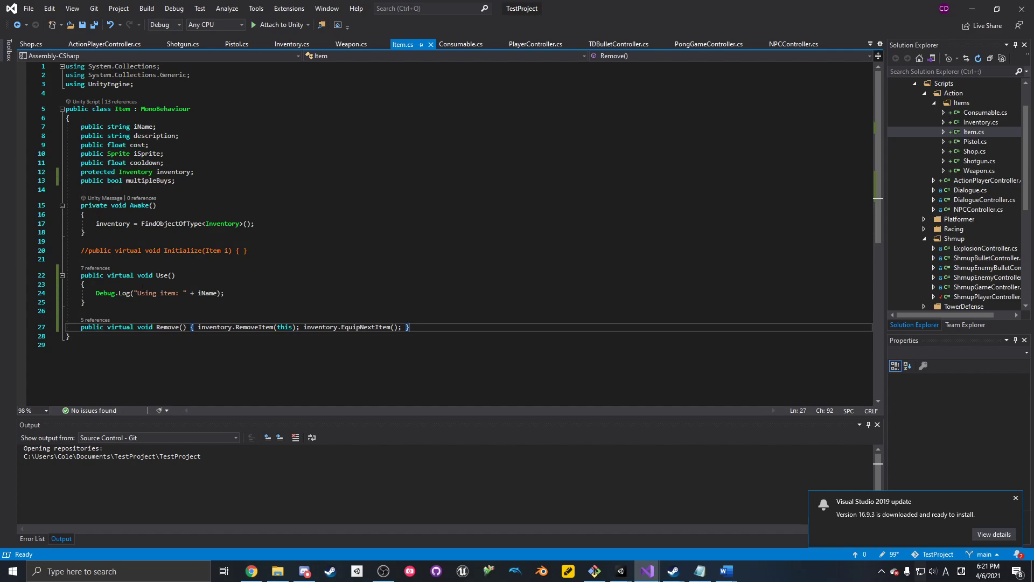
{"action": "left_click", "coordinate": [162, 119]}
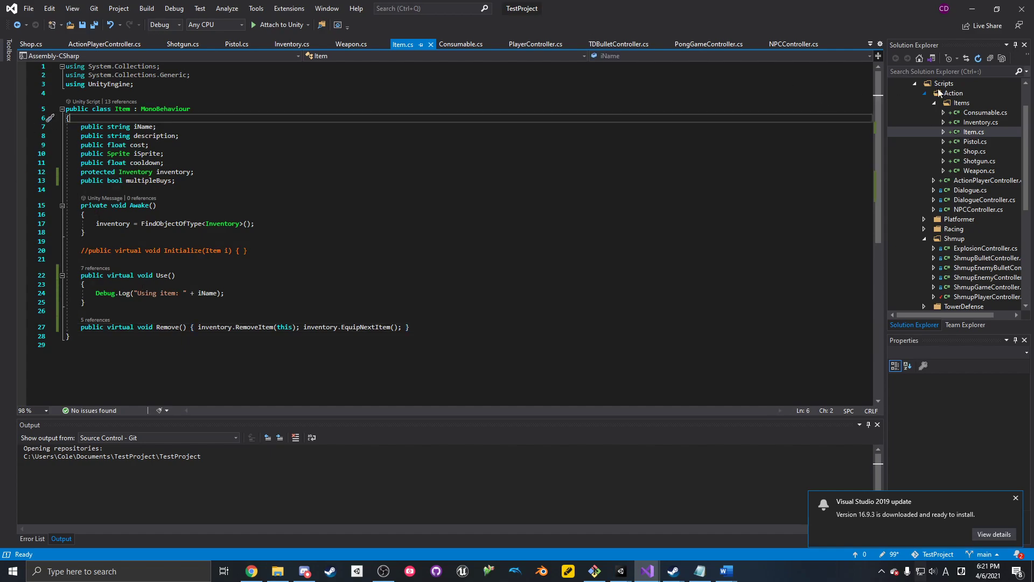
- Switch to the Unity editor and examine the NPC object's components
{"action": "left_click", "coordinate": [973, 7]}
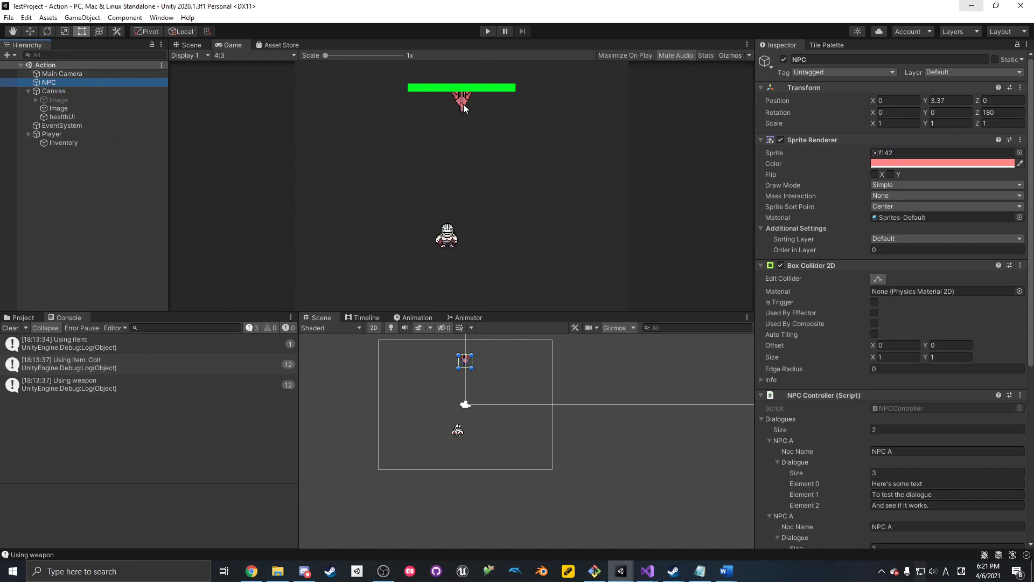
{"action": "right_click", "coordinate": [67, 82]}
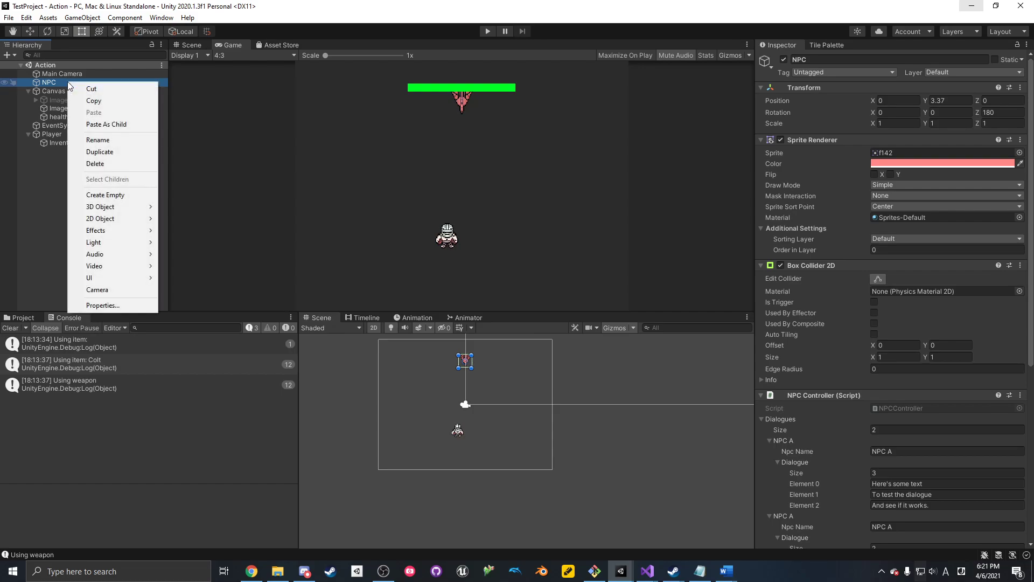
{"action": "left_click", "coordinate": [60, 221]}
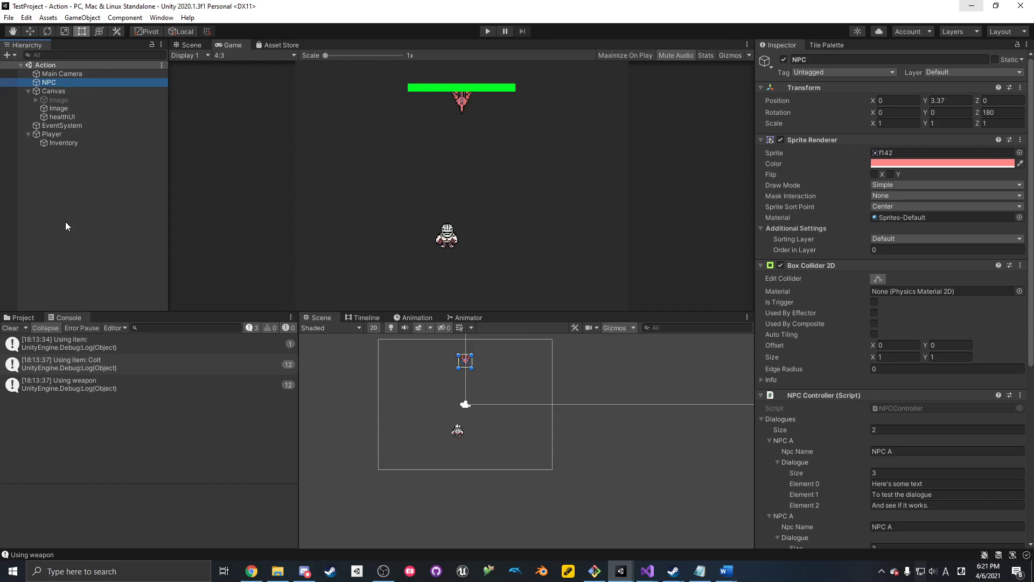
{"action": "left_click", "coordinate": [799, 393]}
{"action": "left_click", "coordinate": [782, 395]}
{"action": "scroll", "coordinate": [810, 403], "scroll_direction": "down", "scroll_amount": 5}
{"action": "scroll", "coordinate": [815, 400], "scroll_direction": "up", "scroll_amount": 5}
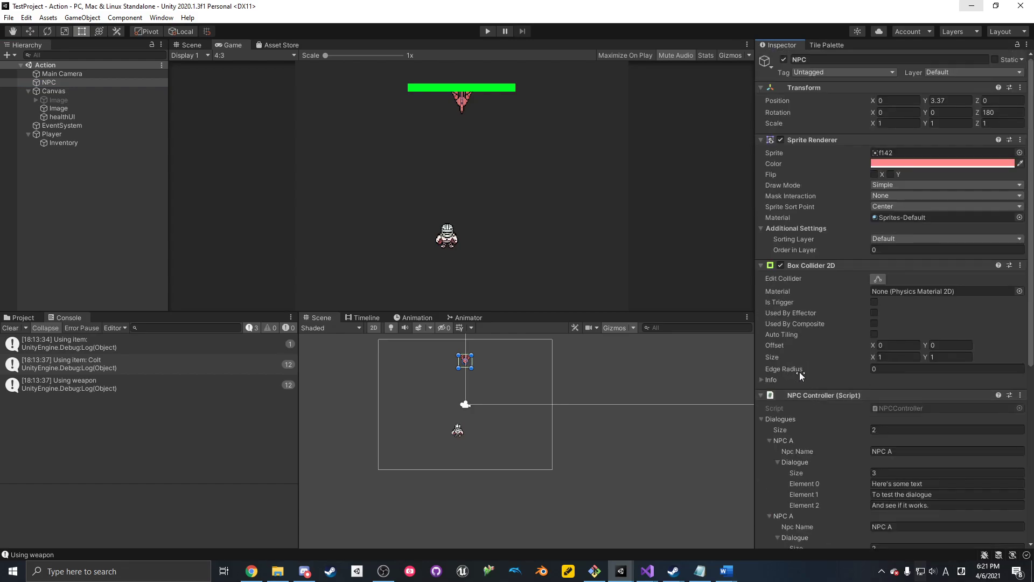
- Look through the project's Sprites folder and its subfolders for a sprite to represent the shop
{"action": "left_click", "coordinate": [30, 319]}
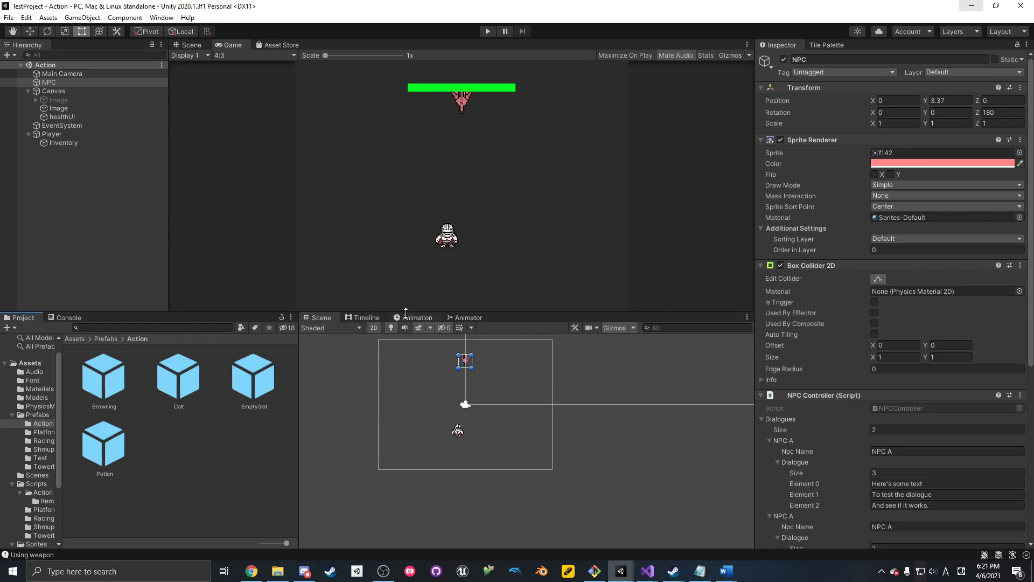
{"action": "left_click_drag", "start_coordinate": [509, 313], "coordinate": [501, 284]}
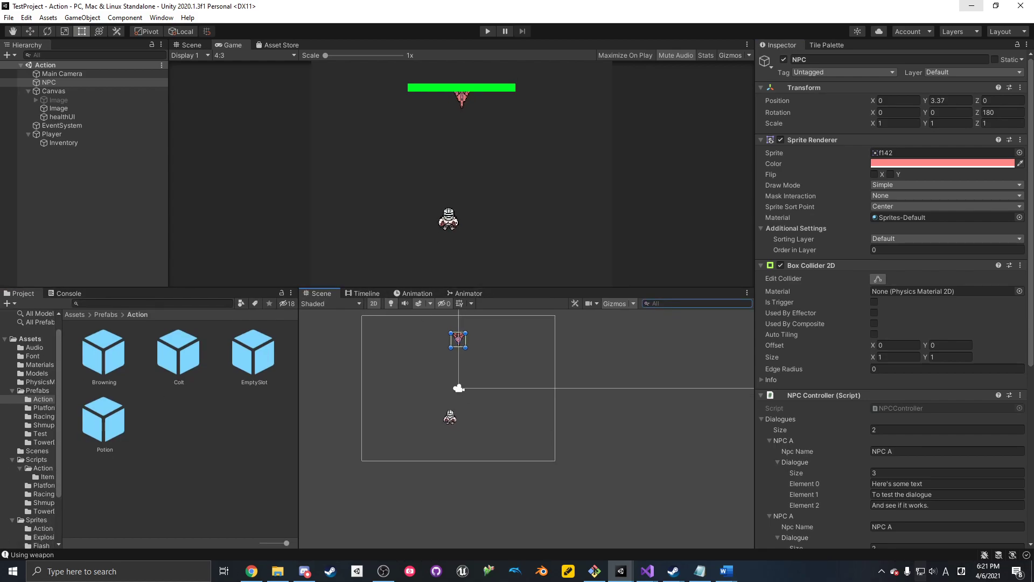
{"action": "scroll", "coordinate": [24, 466], "scroll_direction": "down", "scroll_amount": 3}
{"action": "left_click", "coordinate": [34, 455]}
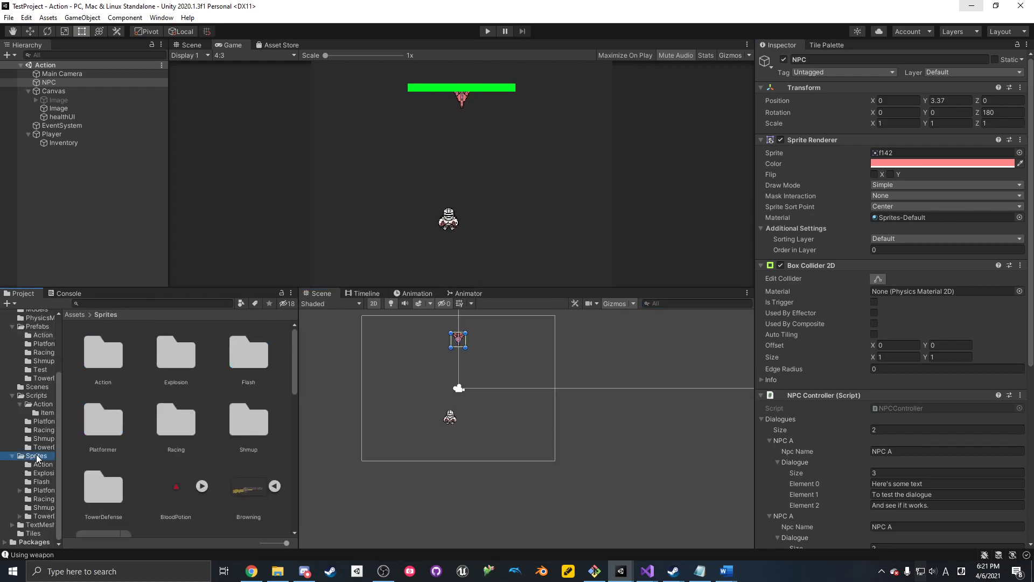
{"action": "scroll", "coordinate": [219, 455], "scroll_direction": "down", "scroll_amount": 5}
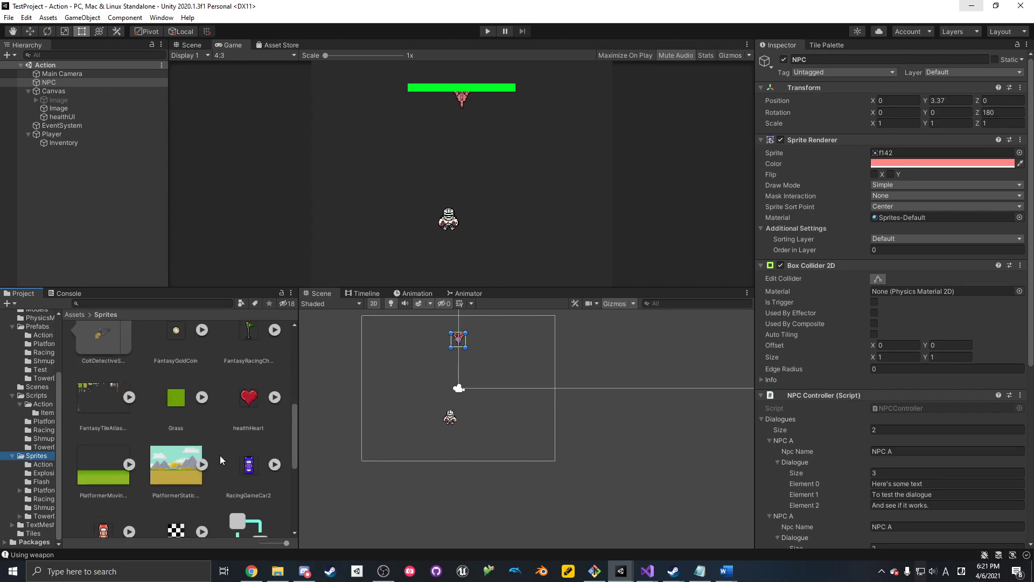
{"action": "scroll", "coordinate": [220, 455], "scroll_direction": "down", "scroll_amount": 3}
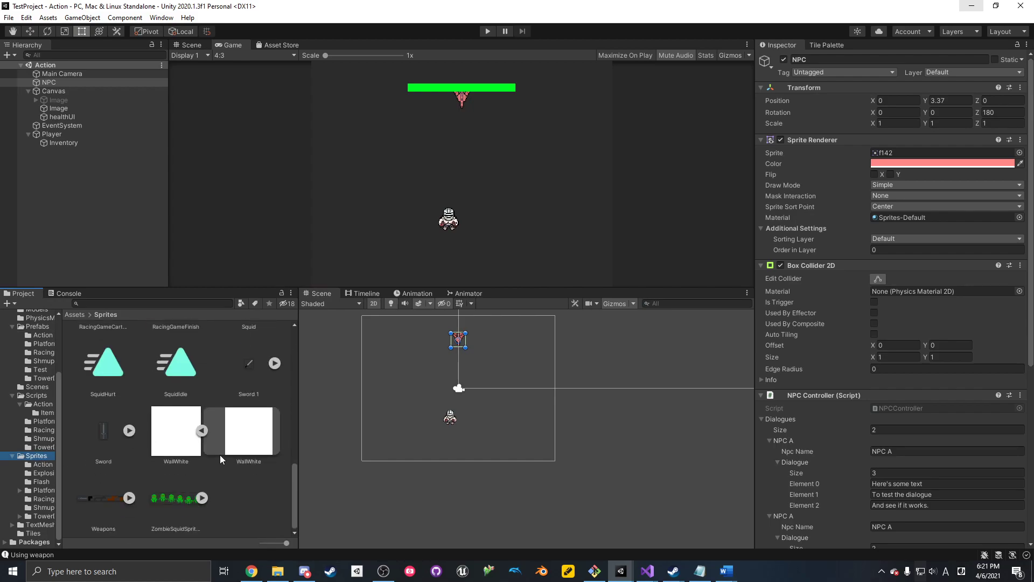
{"action": "key", "text": "Down"}
{"action": "key", "text": "Down"}
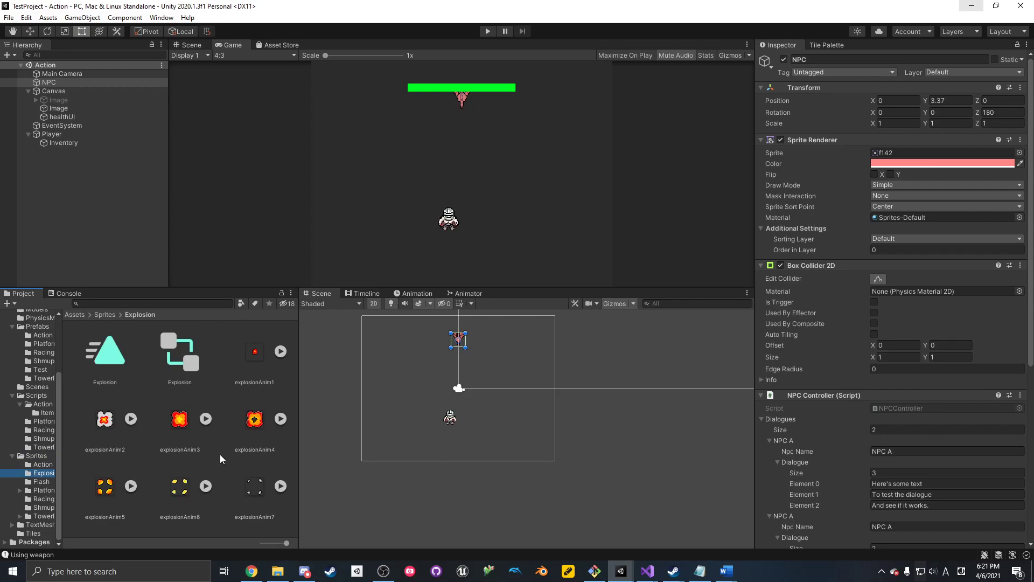
{"action": "key", "text": "Down"}
{"action": "key", "text": "Down"}
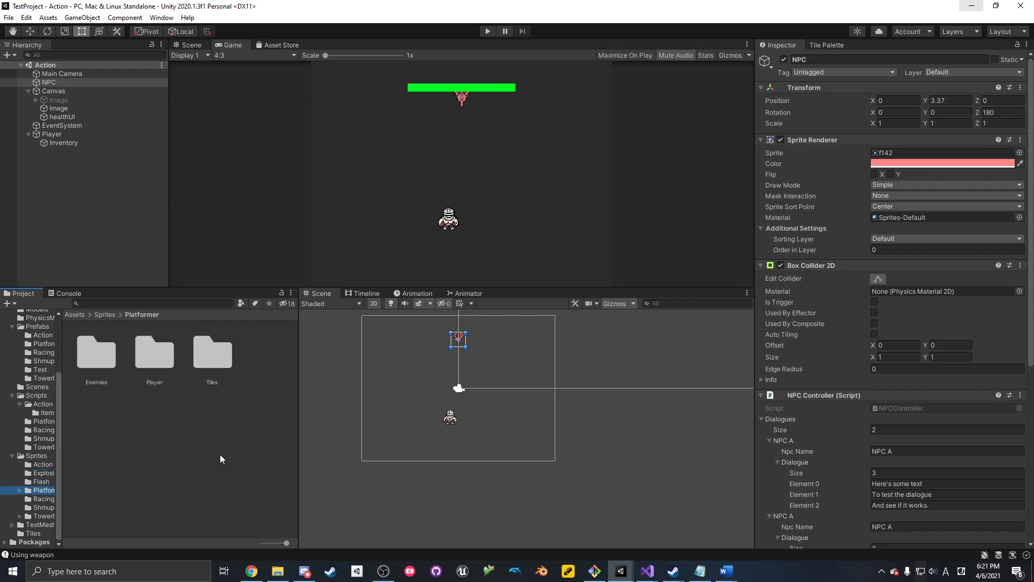
{"action": "key", "text": "Down"}
{"action": "key", "text": "Down"}
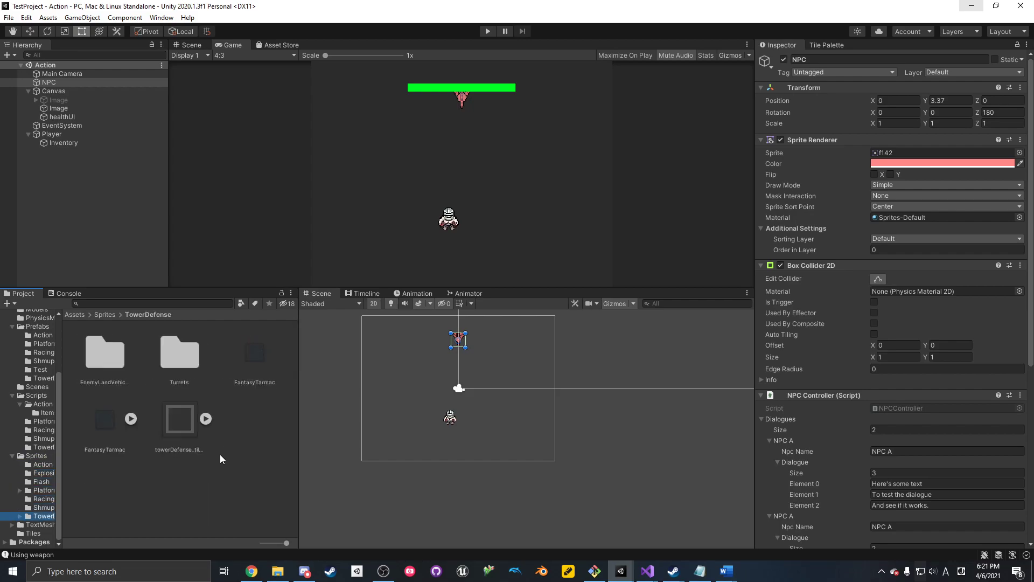
{"action": "key", "text": "Down"}
{"action": "key", "text": "Up"}
{"action": "key", "text": "Up"}
{"action": "key", "text": "Up"}
{"action": "key", "text": "Up"}
{"action": "key", "text": "Up"}
{"action": "key", "text": "Up"}
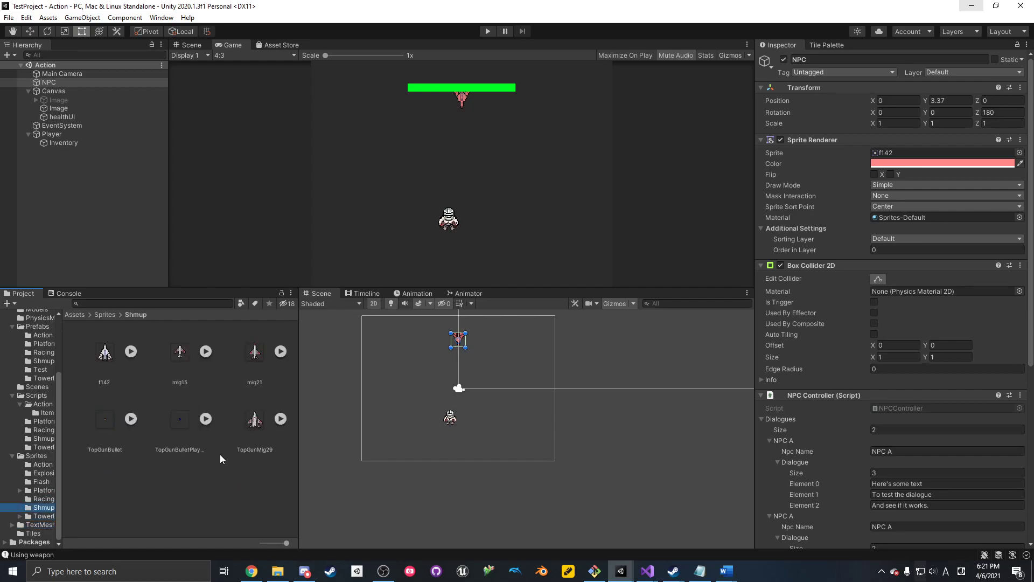
{"action": "key", "text": "Up"}
{"action": "key", "text": "Up"}
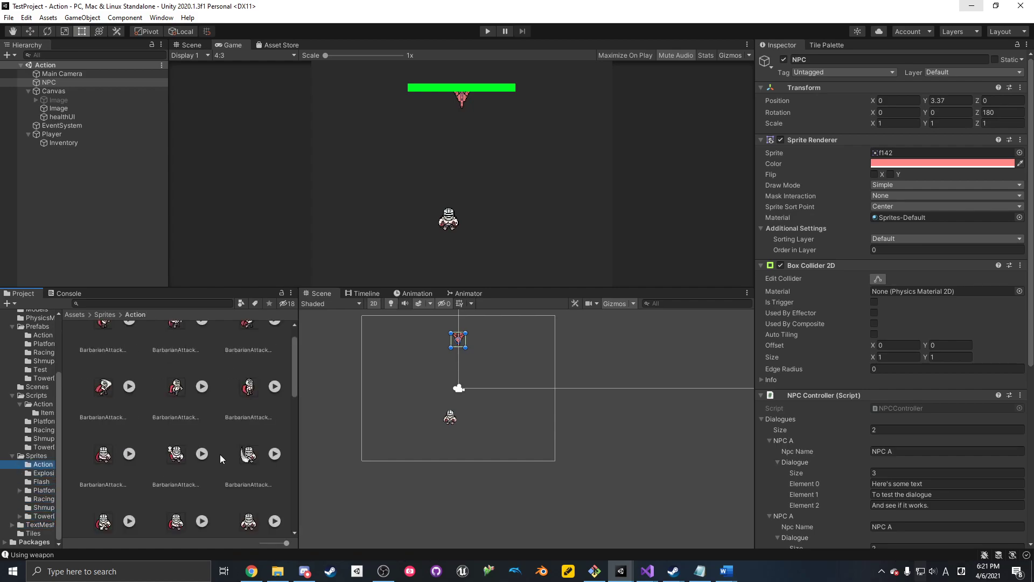
- Add the RacingGameCar2 sprite to the scene, scaled to 3 in X and Y, at about X -5.16, Y 2.2
{"action": "scroll", "coordinate": [220, 454], "scroll_direction": "down", "scroll_amount": 3}
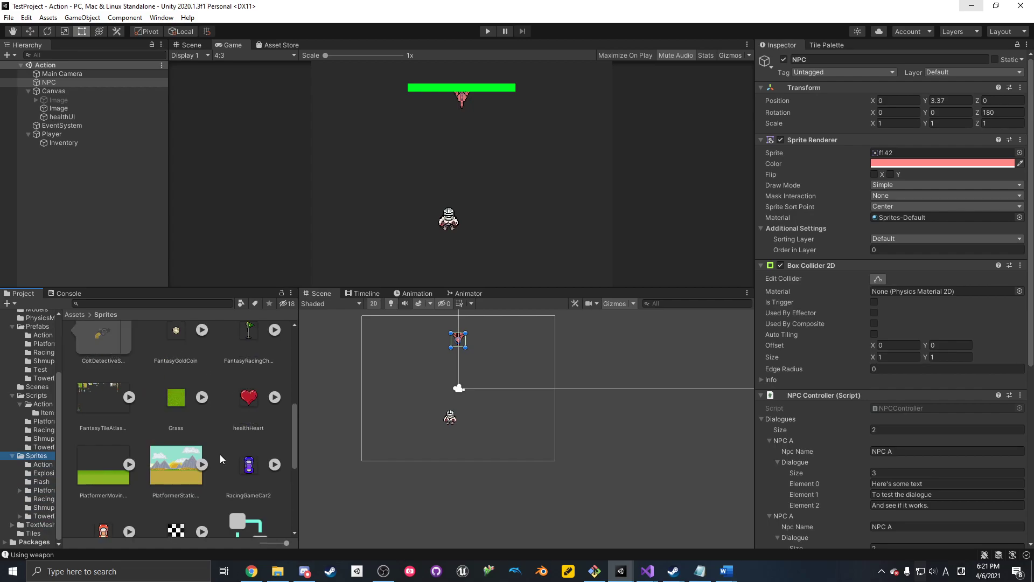
{"action": "scroll", "coordinate": [220, 454], "scroll_direction": "up", "scroll_amount": 3}
{"action": "left_click_drag", "start_coordinate": [253, 503], "coordinate": [438, 344]}
{"action": "left_click", "coordinate": [906, 123]}
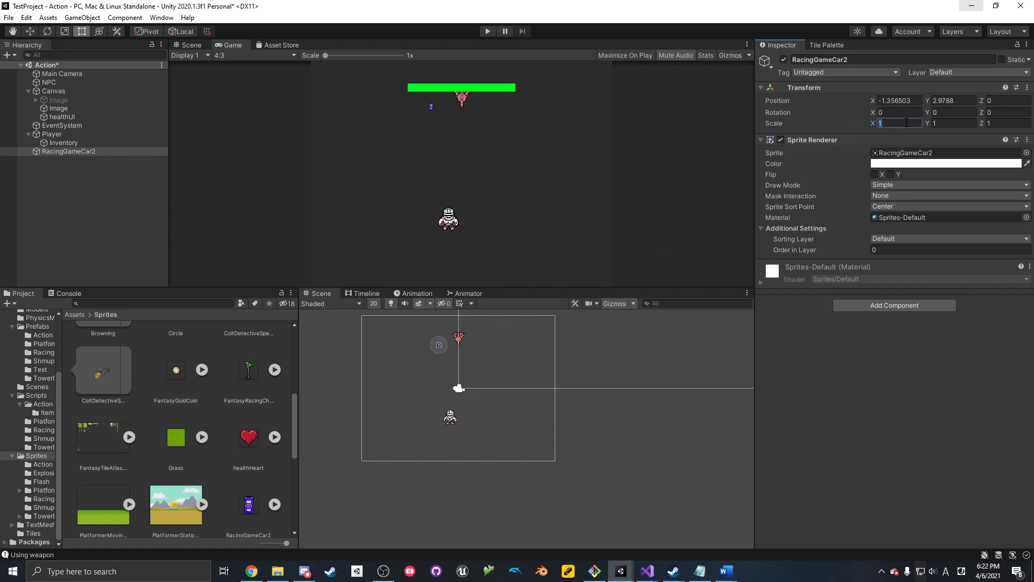
{"action": "type", "text": "3"}
{"action": "key", "text": "Tab"}
{"action": "type", "text": "3"}
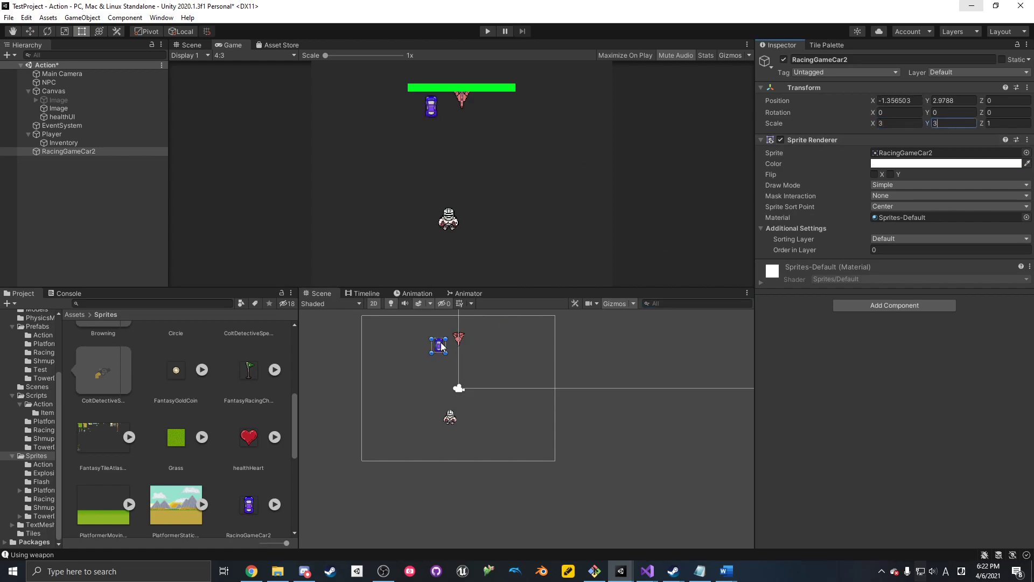
{"action": "left_click", "coordinate": [33, 31]}
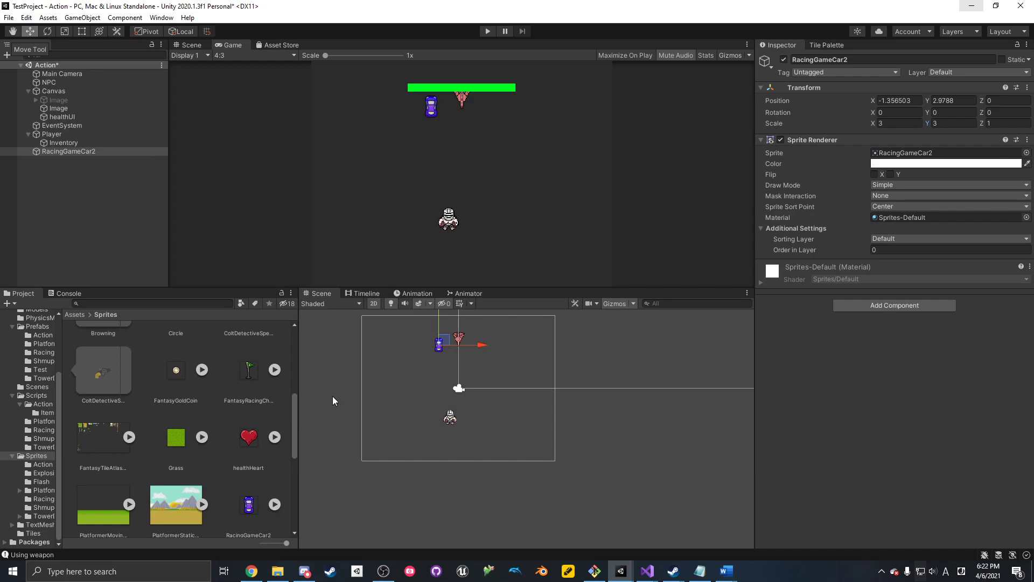
{"action": "left_click_drag", "start_coordinate": [445, 344], "coordinate": [390, 355]}
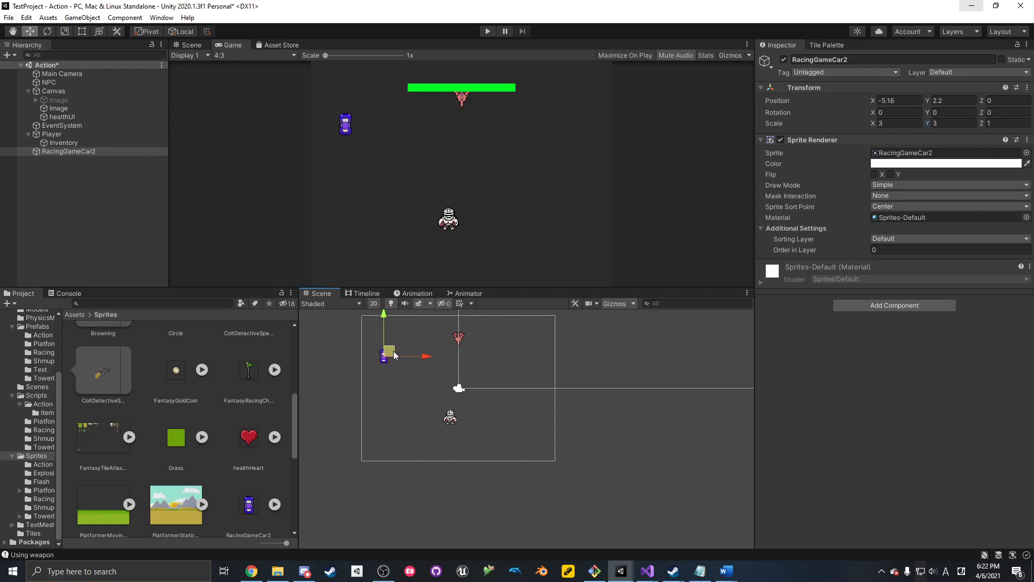
- Rename the car object as Shop and add the Shop script component to it
{"action": "left_click", "coordinate": [83, 151]}
{"action": "key", "text": "F2"}
{"action": "type", "text": "Shop"}
{"action": "key", "text": "Return"}
{"action": "left_click", "coordinate": [897, 304]}
{"action": "type", "text": "shop"}
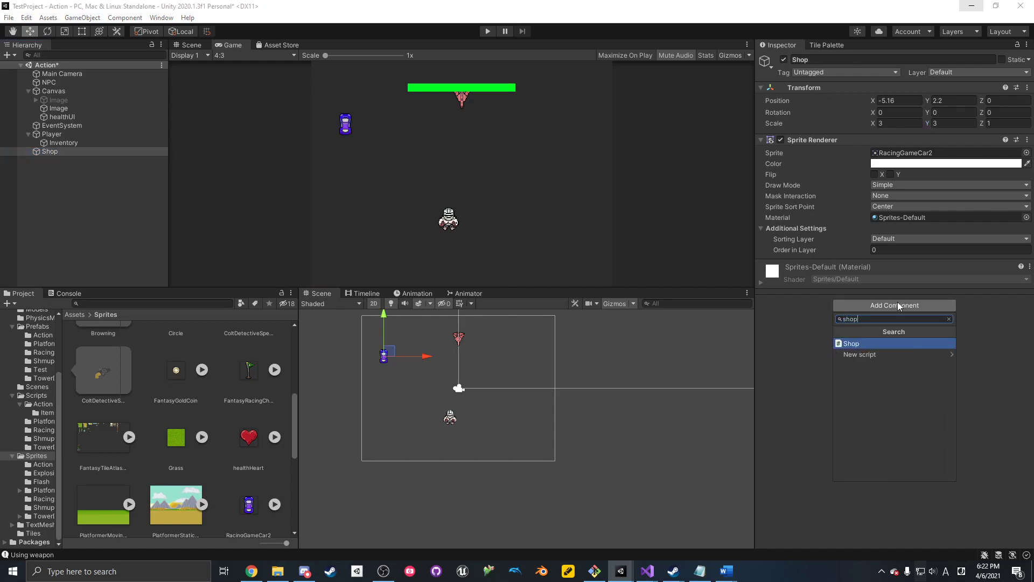
{"action": "left_click", "coordinate": [889, 343]}
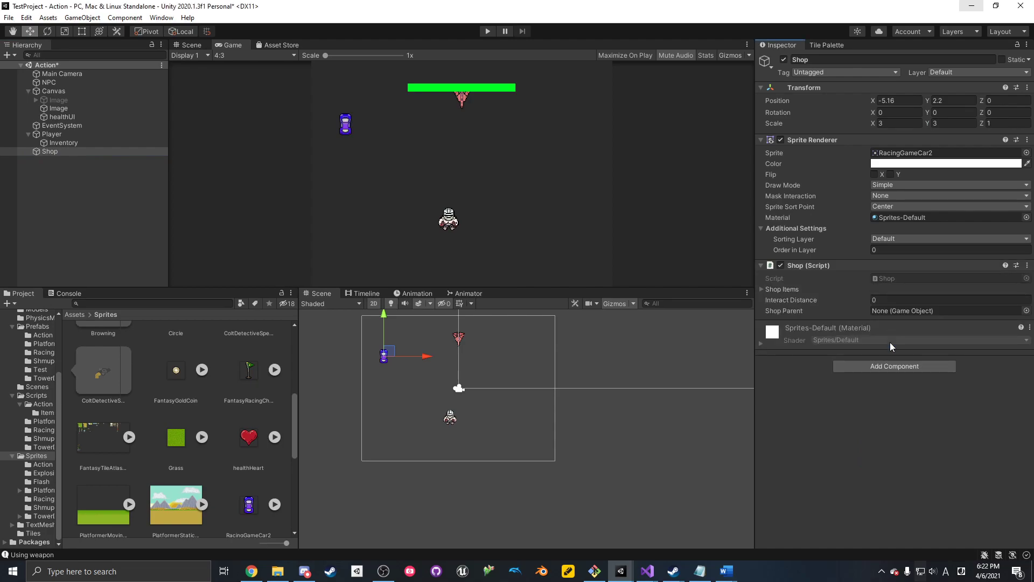
- Expand the Shop component's Shop Items list and set its Interact Distance to 3
{"action": "left_click", "coordinate": [763, 288]}
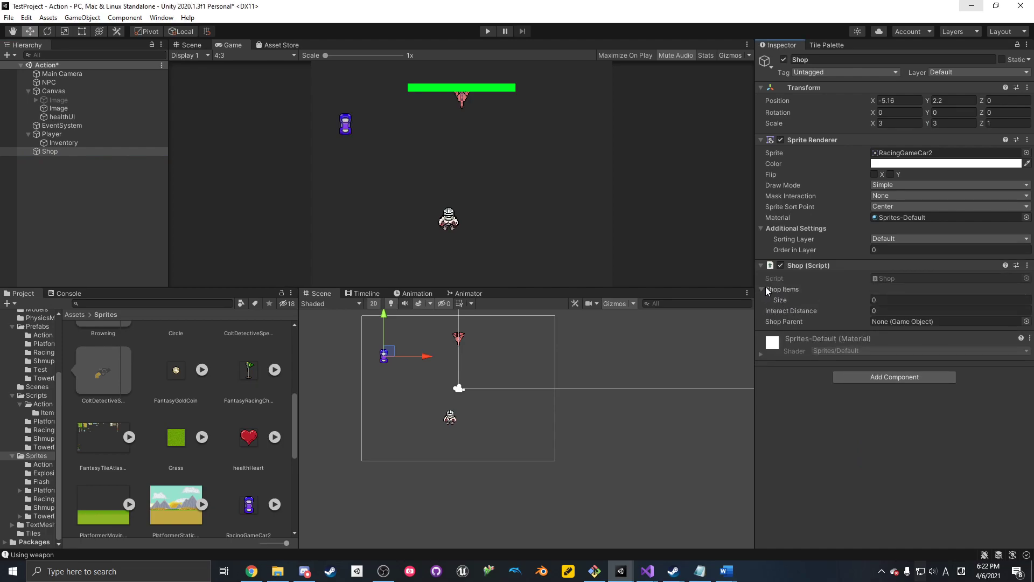
{"action": "left_click", "coordinate": [763, 289]}
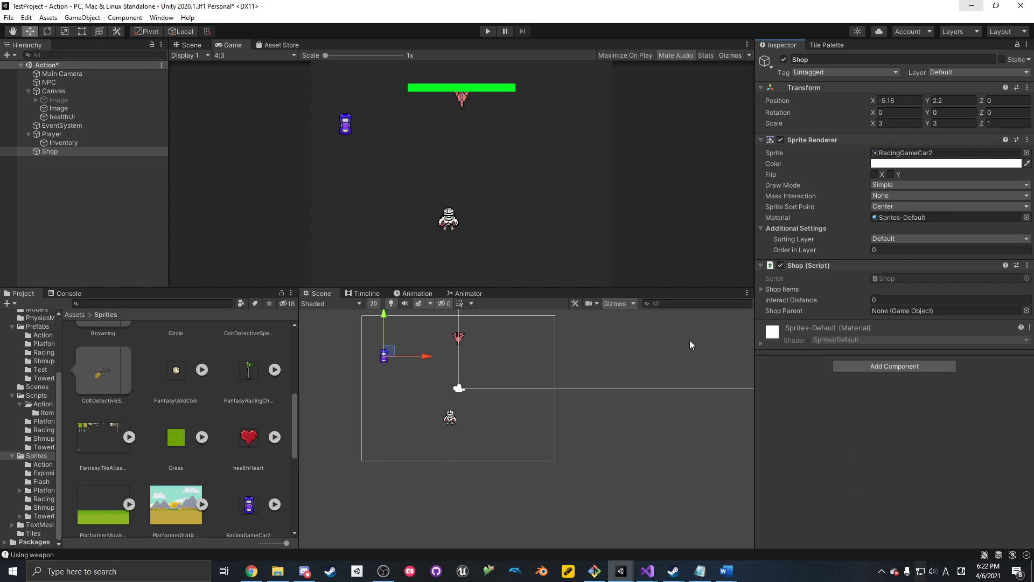
{"action": "left_click", "coordinate": [760, 289]}
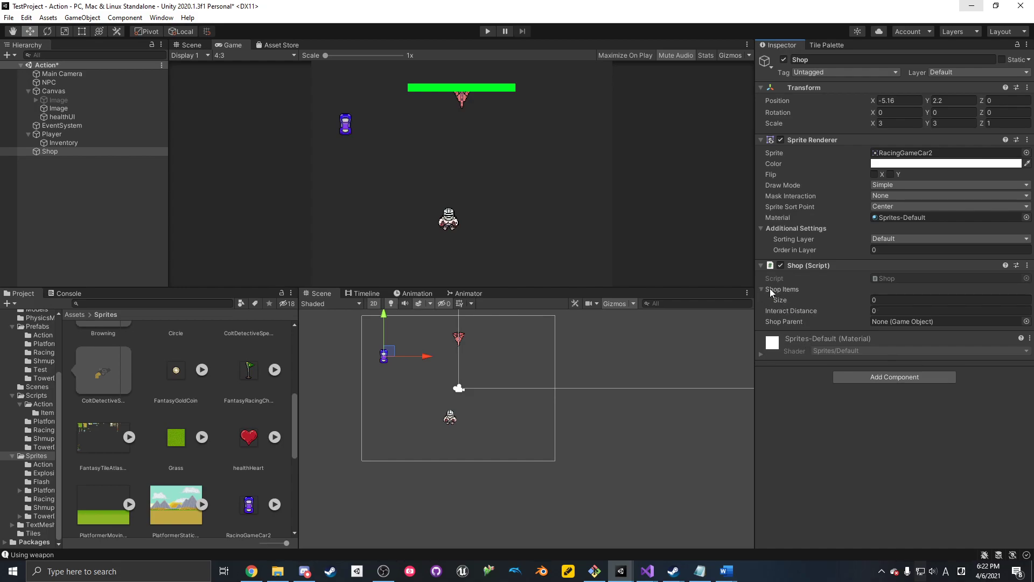
{"action": "left_click", "coordinate": [879, 301]}
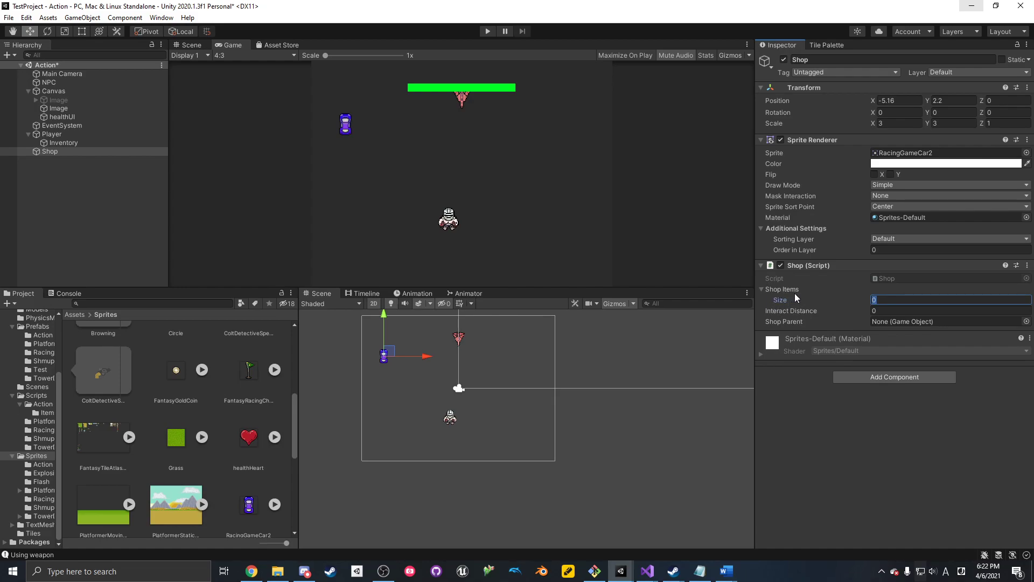
{"action": "left_click", "coordinate": [903, 310]}
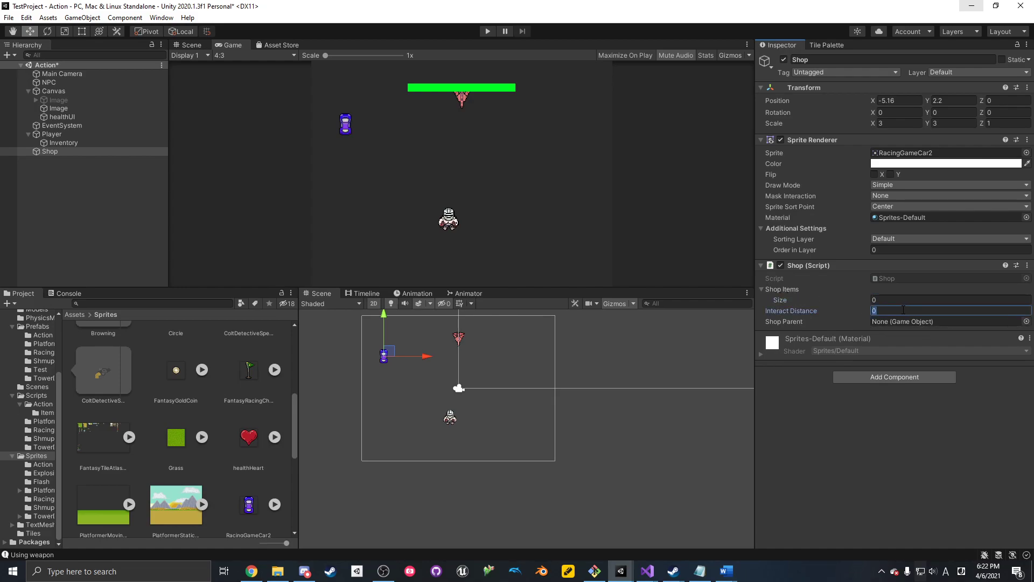
{"action": "type", "text": "3"}
- Create an empty child object named ShopParent under the Shop object
{"action": "right_click", "coordinate": [68, 151]}
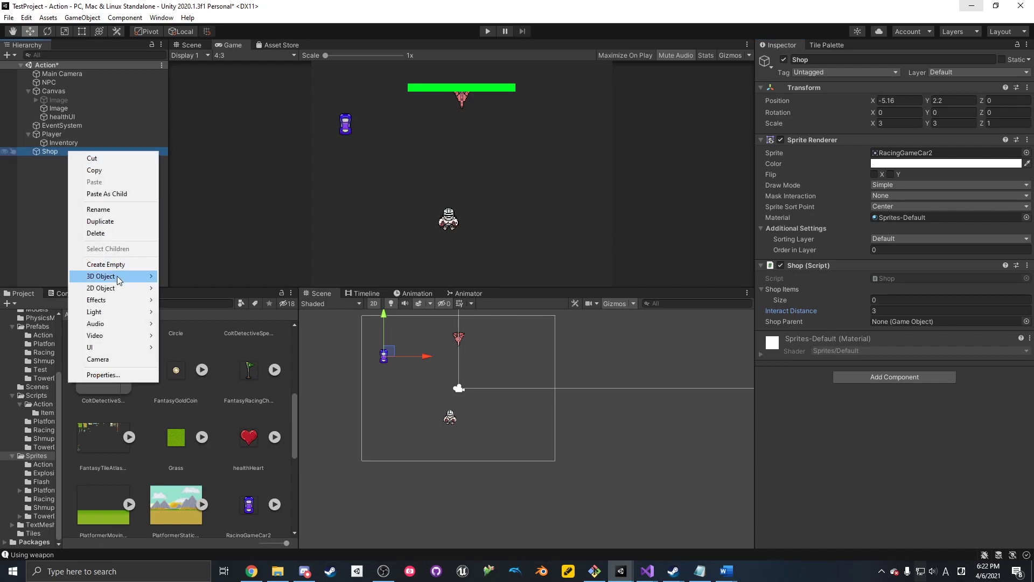
{"action": "mouse_move", "coordinate": [120, 290]}
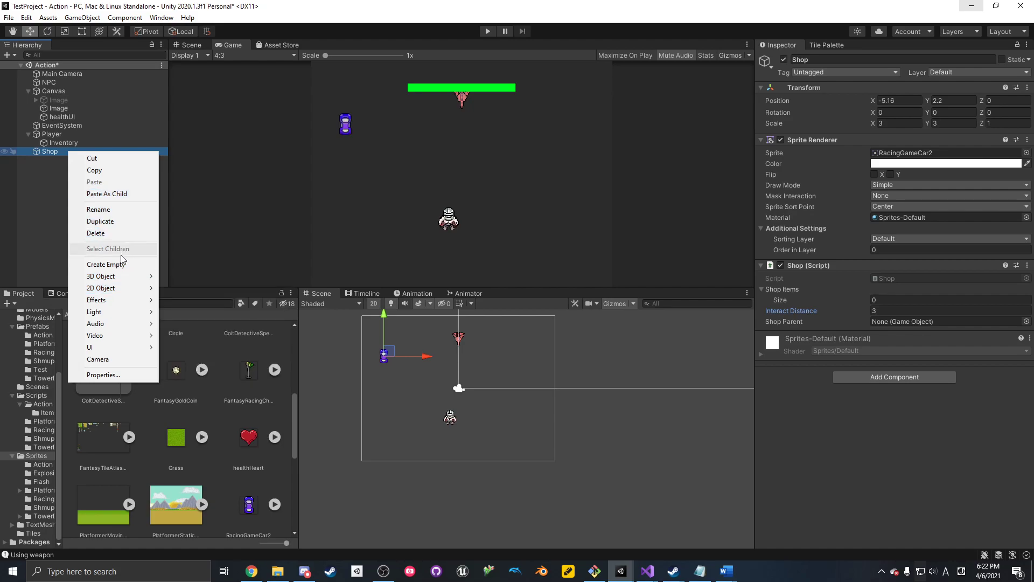
{"action": "left_click", "coordinate": [113, 263]}
{"action": "type", "text": "SHopParent"}
{"action": "key", "text": "Return"}
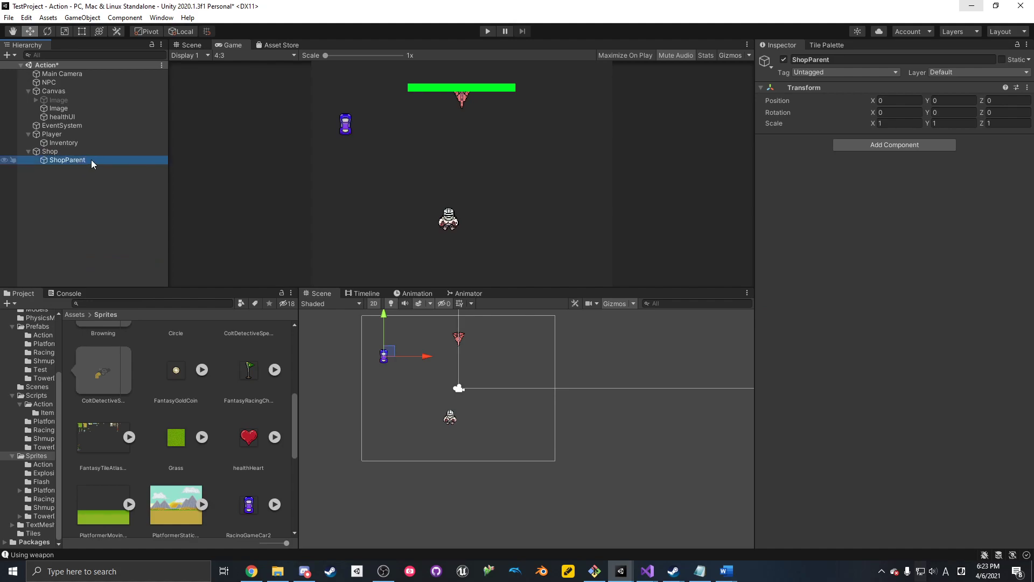
- Create a 2D sprite object named ShopItem under ShopParent and move it out to the scene's root level
{"action": "left_click", "coordinate": [50, 151]}
{"action": "right_click", "coordinate": [60, 158]}
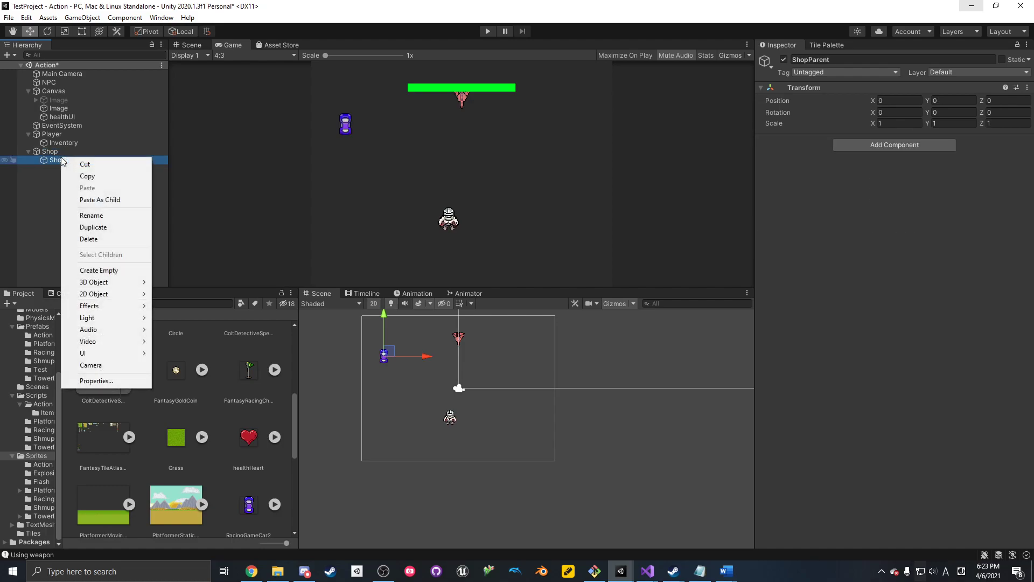
{"action": "mouse_move", "coordinate": [110, 295]}
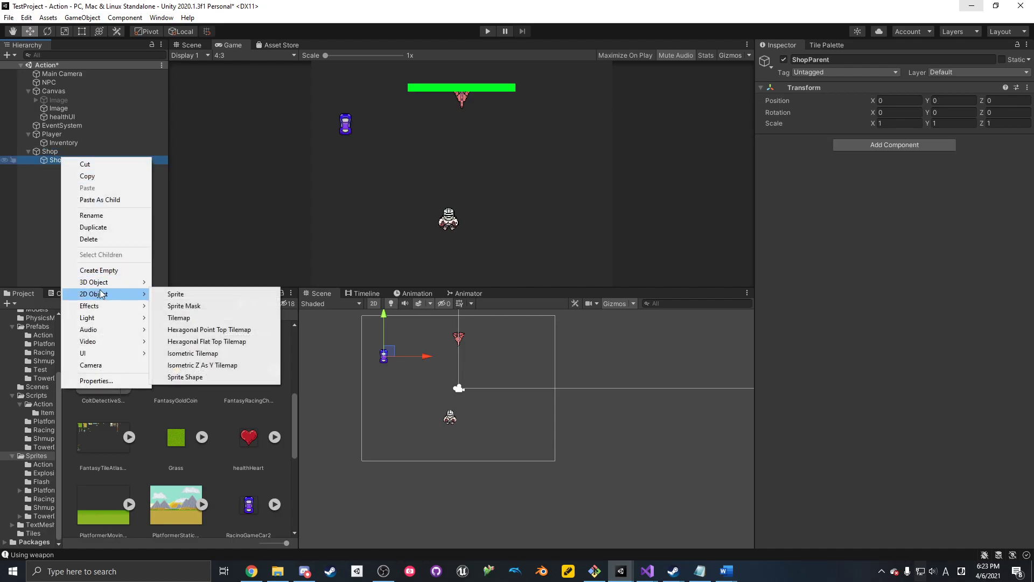
{"action": "left_click", "coordinate": [175, 295]}
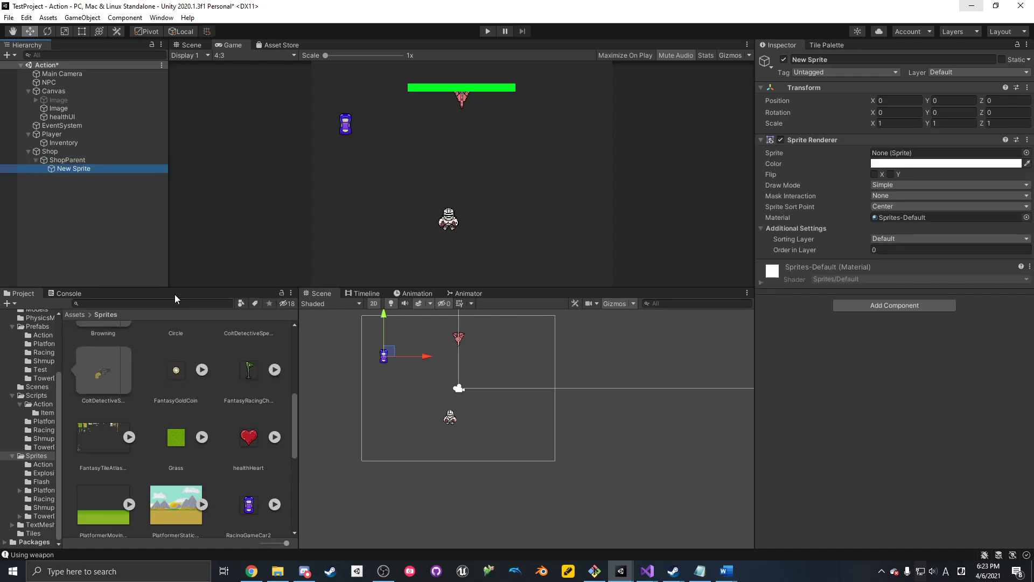
{"action": "type", "text": "ShopItem"}
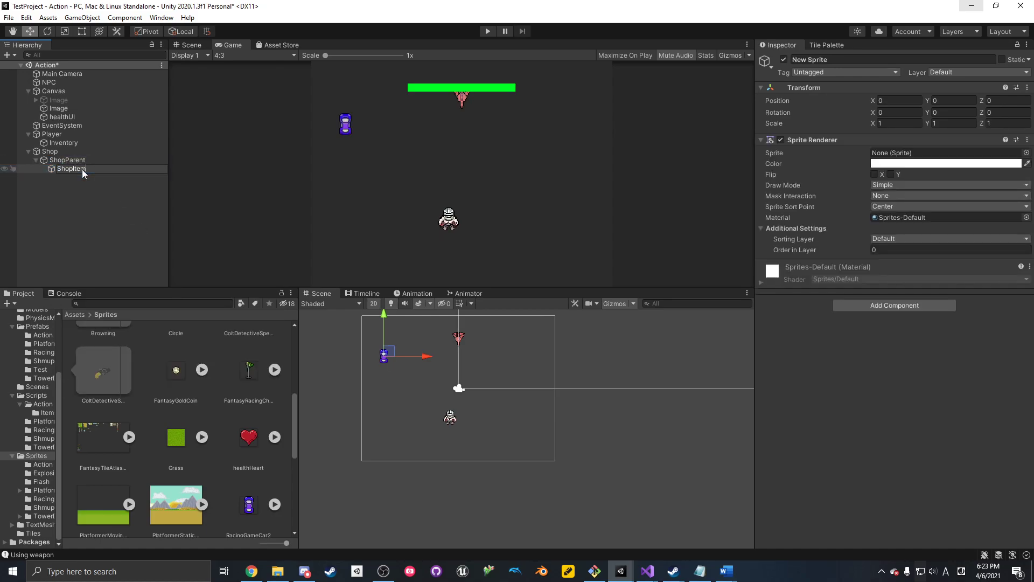
{"action": "key", "text": "Return"}
{"action": "left_click_drag", "start_coordinate": [82, 169], "coordinate": [87, 221]}
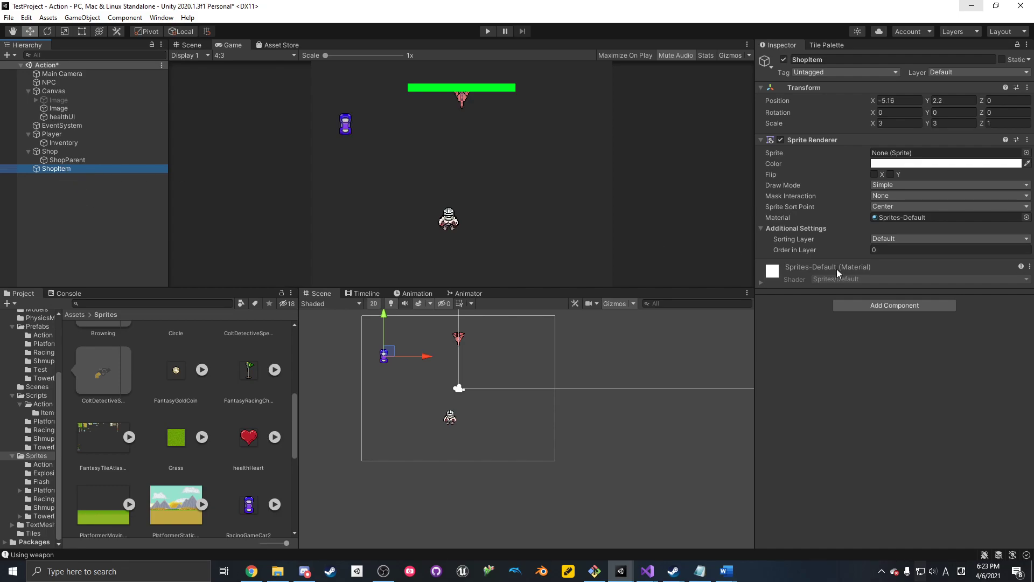
- Assign the WallWhite sprite to the ShopItem object's Sprite Renderer
{"action": "left_click", "coordinate": [1025, 153]}
{"action": "type", "text": "wall"}
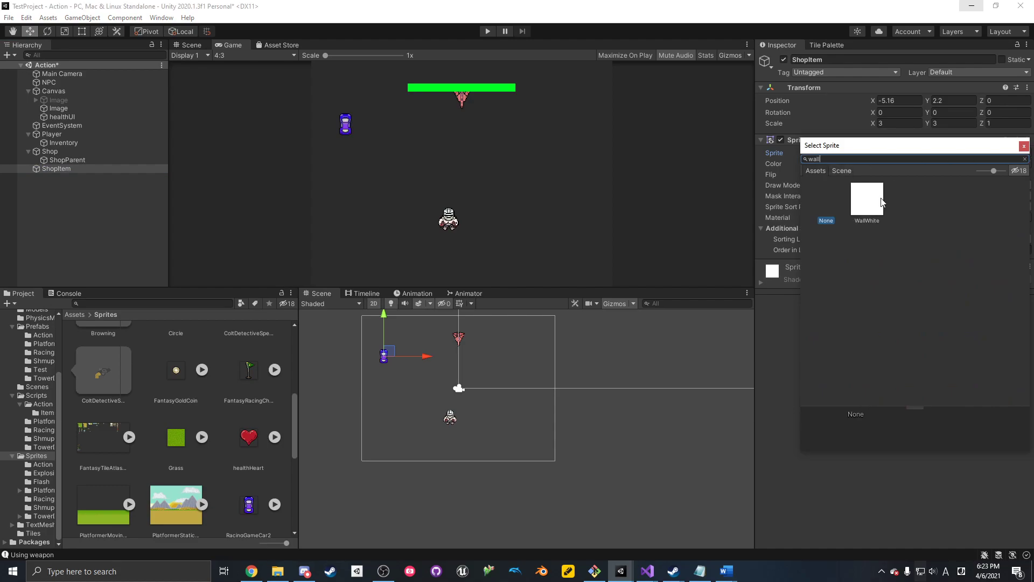
{"action": "left_click", "coordinate": [867, 199]}
{"action": "left_click", "coordinate": [1023, 145]}
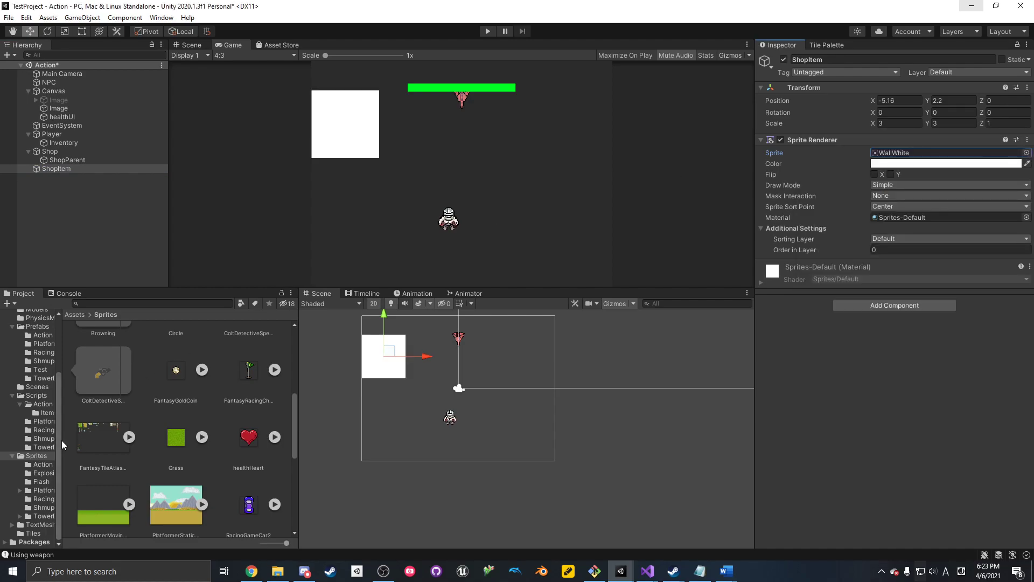
- Assign the towerDefense_tile015 frame sprite from the TowerDefense sprites folder to ShopItem's Sprite Renderer
{"action": "scroll", "coordinate": [128, 450], "scroll_direction": "down", "scroll_amount": 6}
{"action": "left_click", "coordinate": [42, 507]}
{"action": "left_click", "coordinate": [43, 499]}
{"action": "key", "text": "Up"}
{"action": "key", "text": "Up"}
{"action": "key", "text": "Up"}
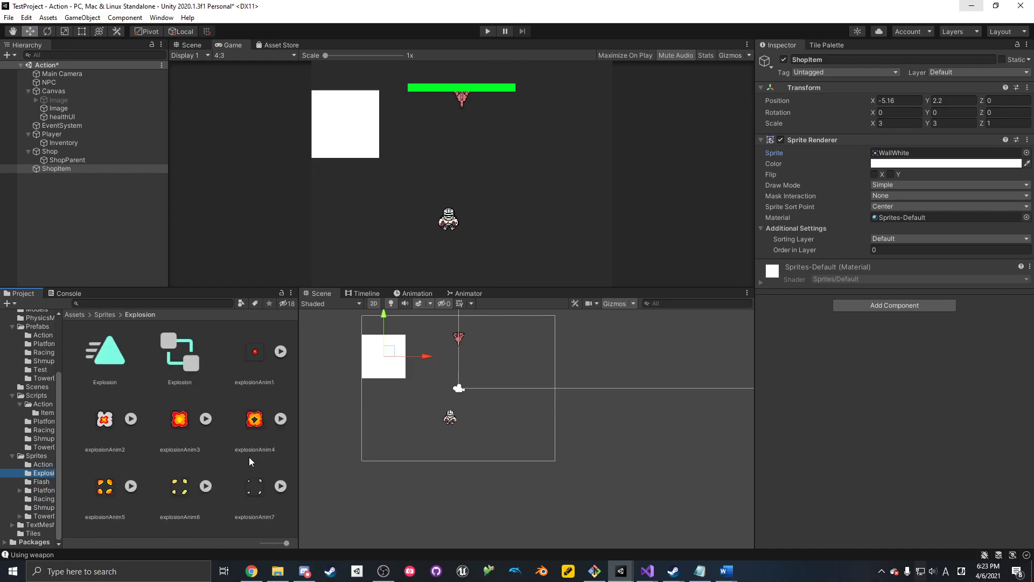
{"action": "key", "text": "Down"}
{"action": "key", "text": "Down"}
{"action": "key", "text": "Down"}
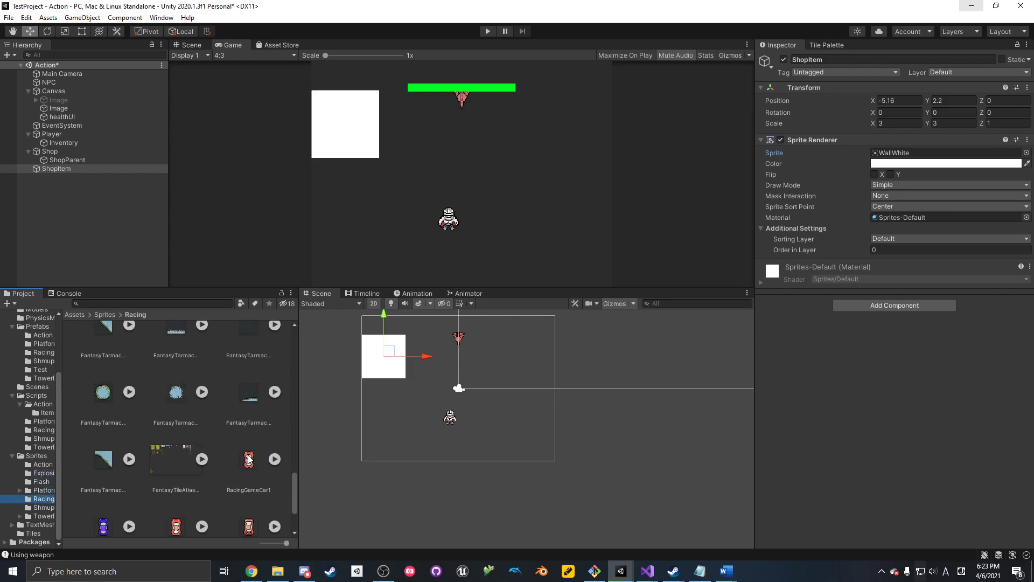
{"action": "key", "text": "Down"}
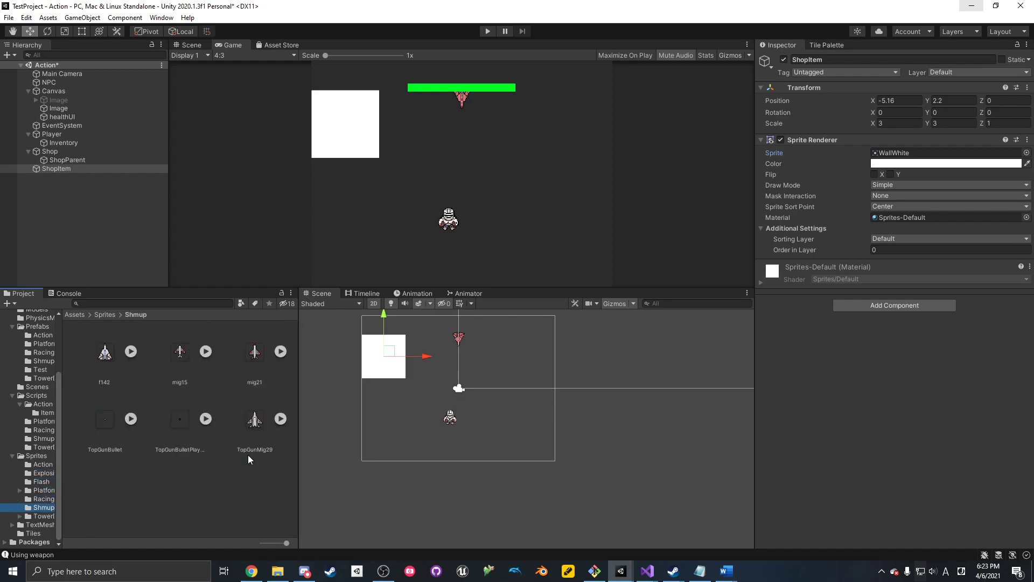
{"action": "key", "text": "Down"}
{"action": "left_click_drag", "start_coordinate": [179, 419], "coordinate": [942, 154]}
- Set the ShopItem object's X and Y scale to 1
{"action": "left_click", "coordinate": [901, 124]}
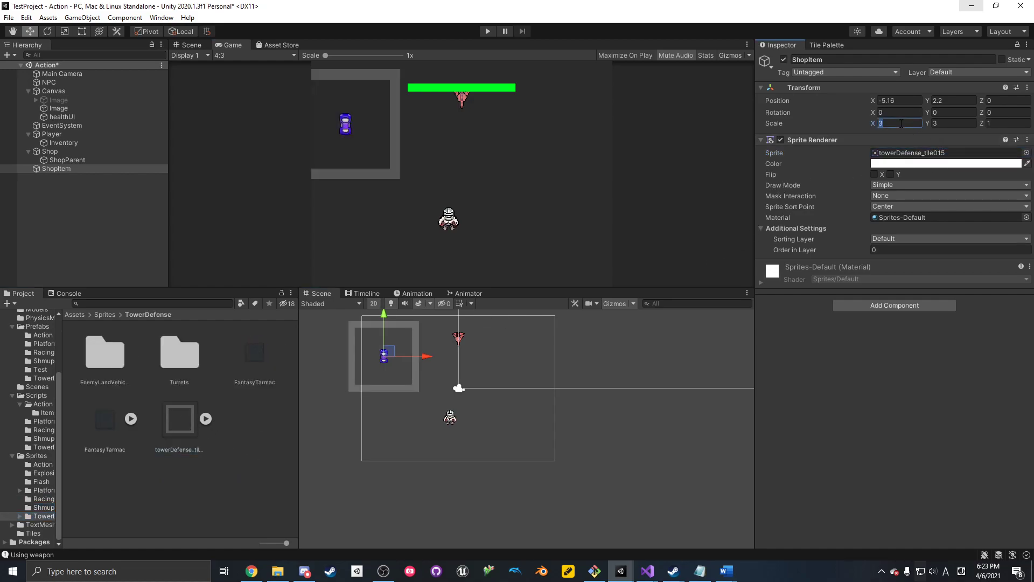
{"action": "type", "text": "1"}
{"action": "key", "text": "Tab"}
{"action": "type", "text": "1"}
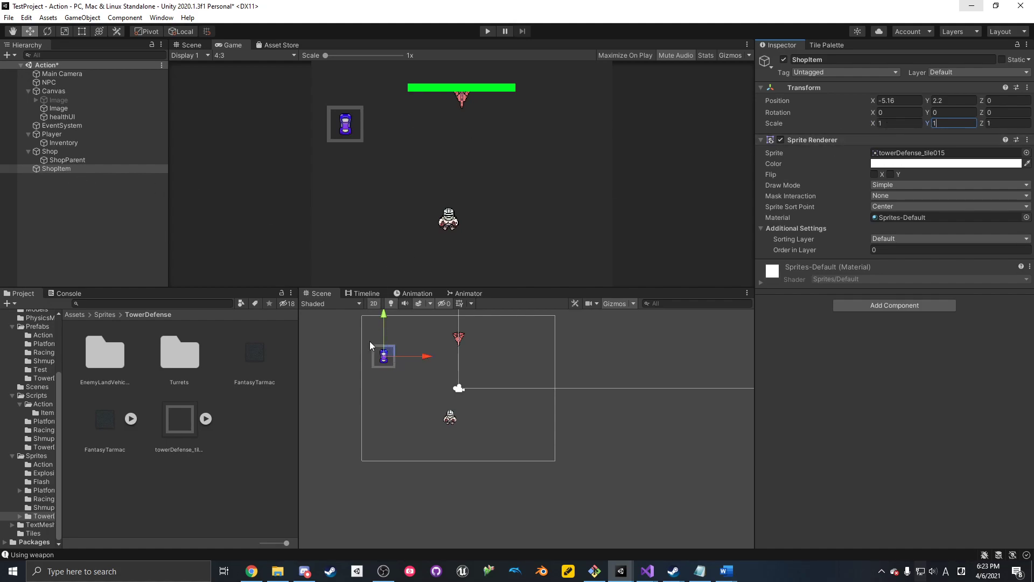
- Set the ShopParent object's Y position to 1
{"action": "left_click", "coordinate": [82, 159]}
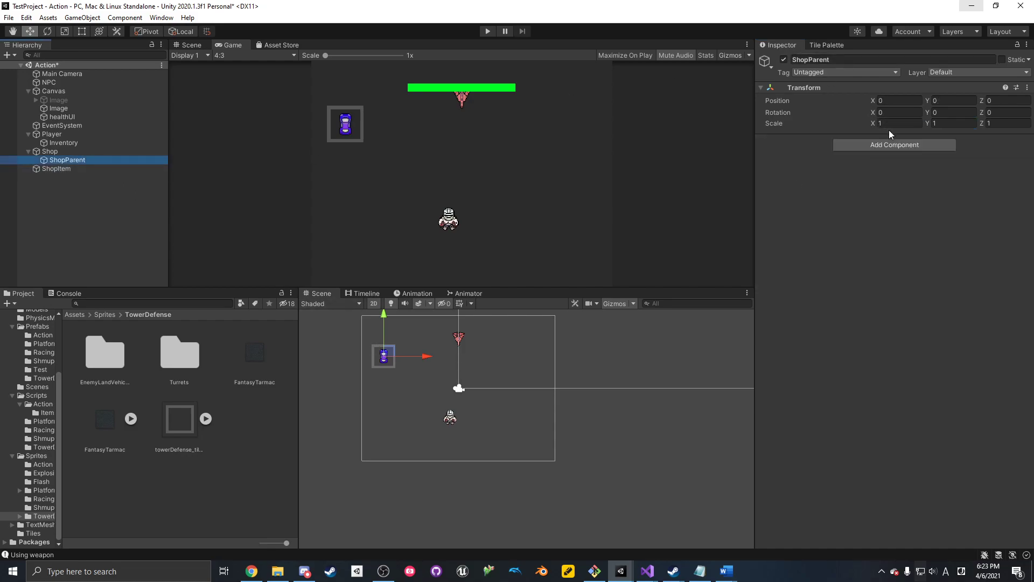
{"action": "left_click", "coordinate": [946, 101]}
{"action": "type", "text": "1"}
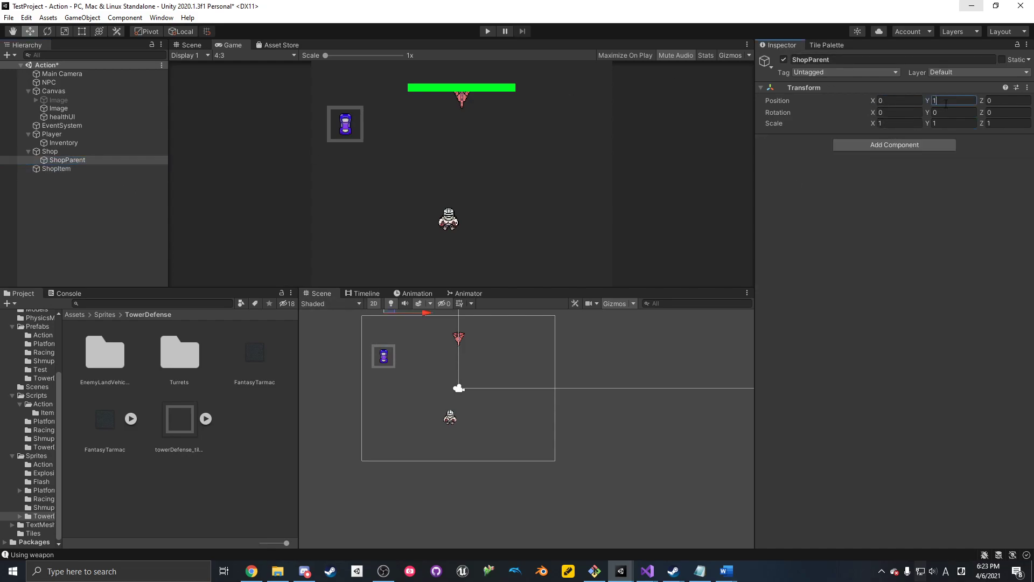
- Set the Y position of the ShopParent object to 0.75
{"action": "key", "text": "BackSpace"}
{"action": "type", "text": "0.5"}
{"action": "key", "text": "BackSpace"}
{"action": "type", "text": "75"}
- Set the Interact Distance of the Shop object's script to 5
{"action": "left_click", "coordinate": [72, 170]}
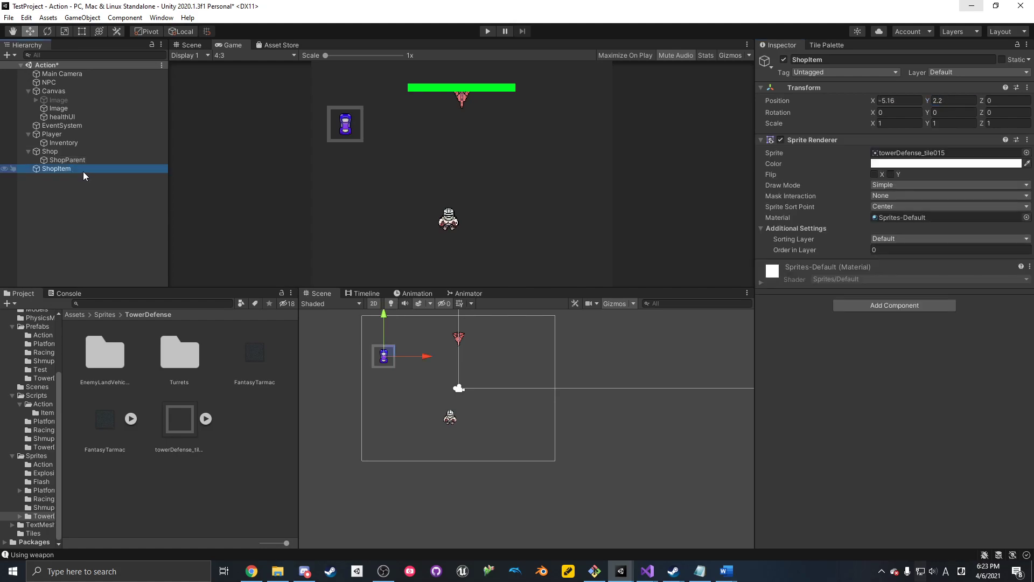
{"action": "left_click", "coordinate": [82, 152]}
{"action": "left_click", "coordinate": [899, 310]}
{"action": "type", "text": "5"}
- Add a Box Collider 2D to the ShopItem object and make it a trigger
{"action": "left_click", "coordinate": [59, 160]}
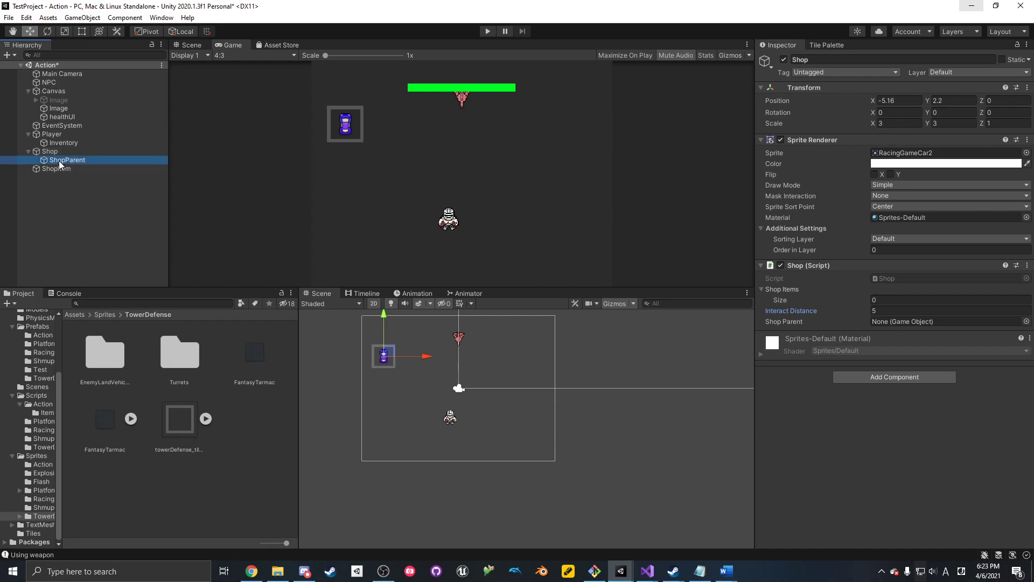
{"action": "left_click", "coordinate": [59, 167]}
{"action": "left_click", "coordinate": [916, 305]}
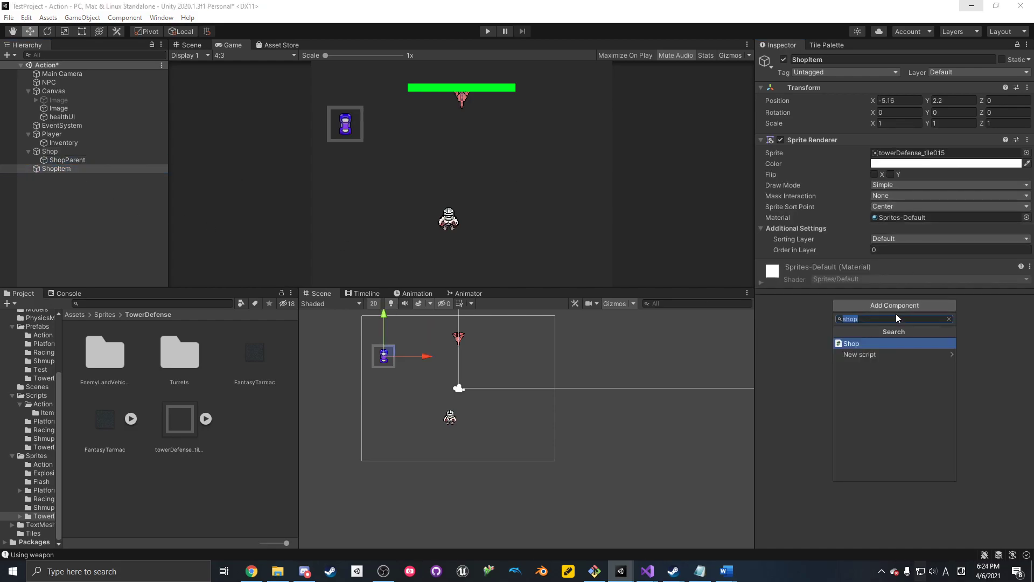
{"action": "left_click", "coordinate": [1000, 347]}
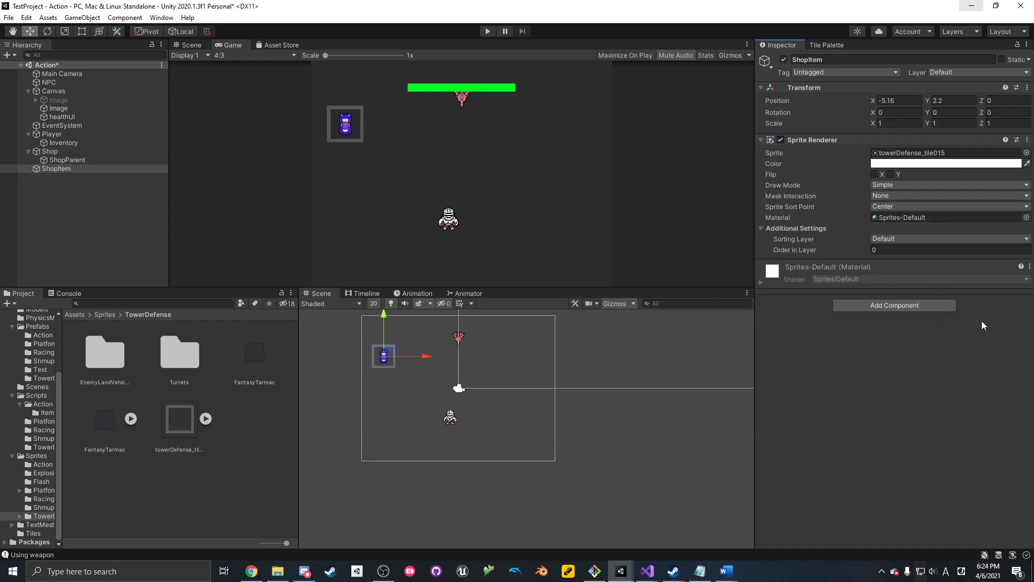
{"action": "left_click", "coordinate": [855, 305]}
{"action": "type", "text": "coll"}
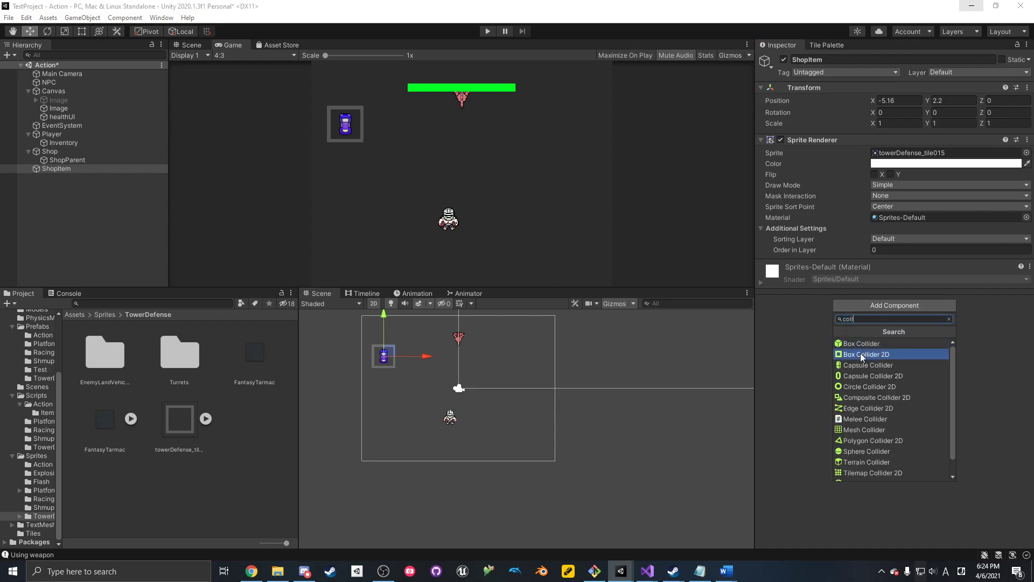
{"action": "left_click", "coordinate": [862, 355]}
{"action": "left_click", "coordinate": [873, 302]}
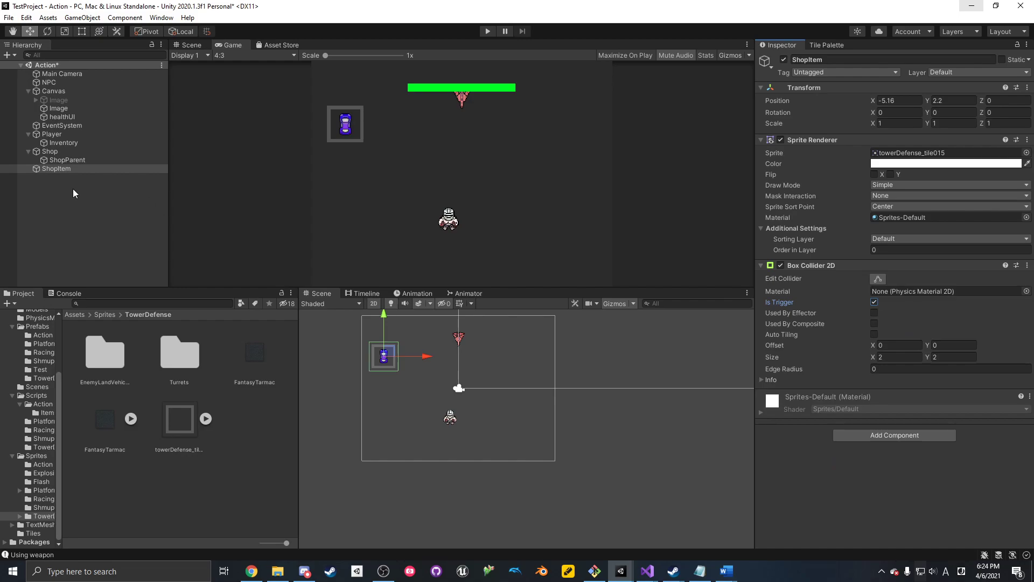
- Set the size of ShopItem's box collider to 1.75 in X and 1.75 in Y
{"action": "left_click", "coordinate": [900, 358]}
{"action": "type", "text": "1.75"}
{"action": "key", "text": "Tab"}
{"action": "type", "text": "1.75"}
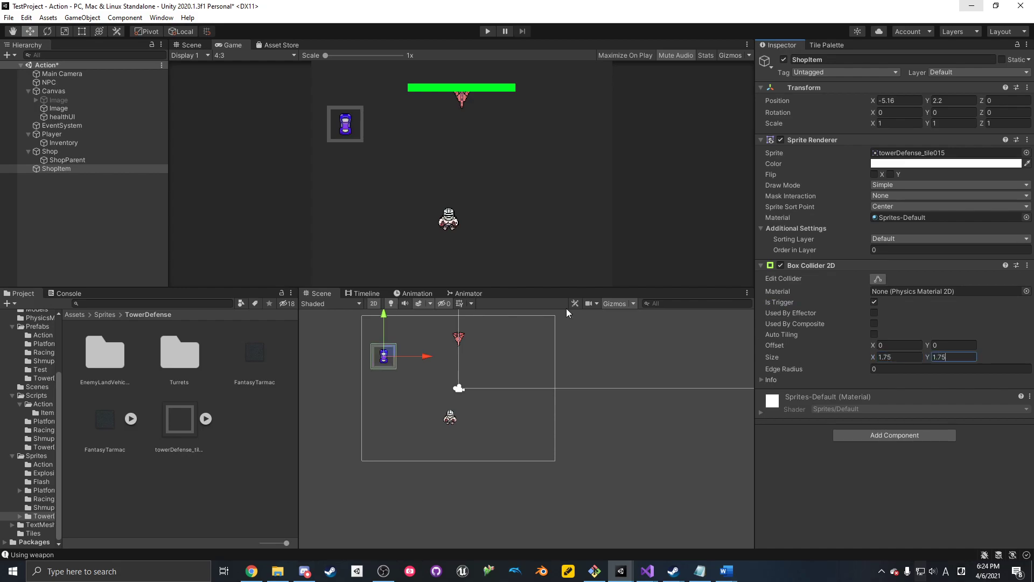
- Create a 2D sprite as a child of ShopItem and name it ShopItemBGSprite
{"action": "left_click", "coordinate": [54, 170]}
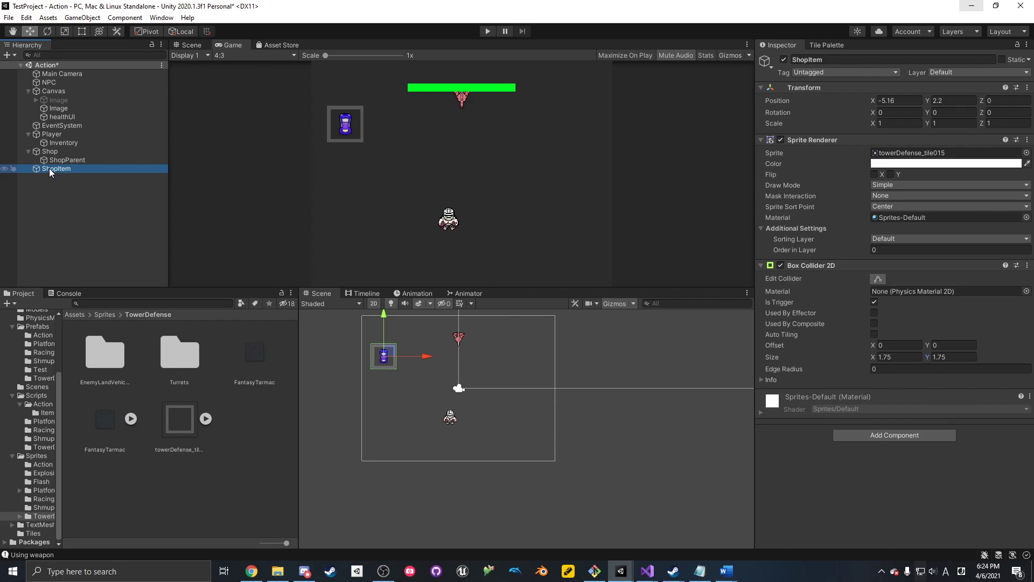
{"action": "right_click", "coordinate": [51, 171]}
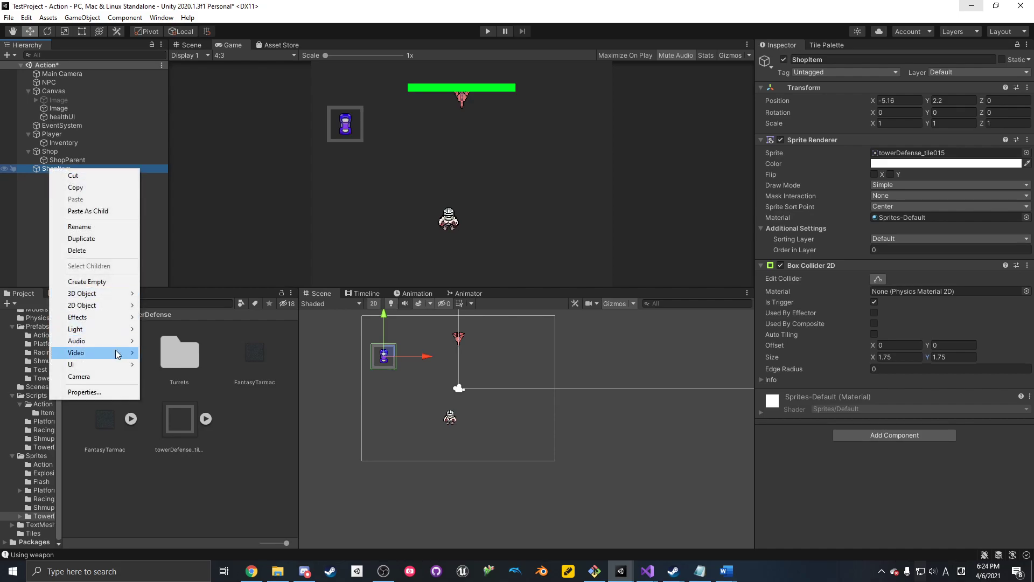
{"action": "mouse_move", "coordinate": [113, 307]}
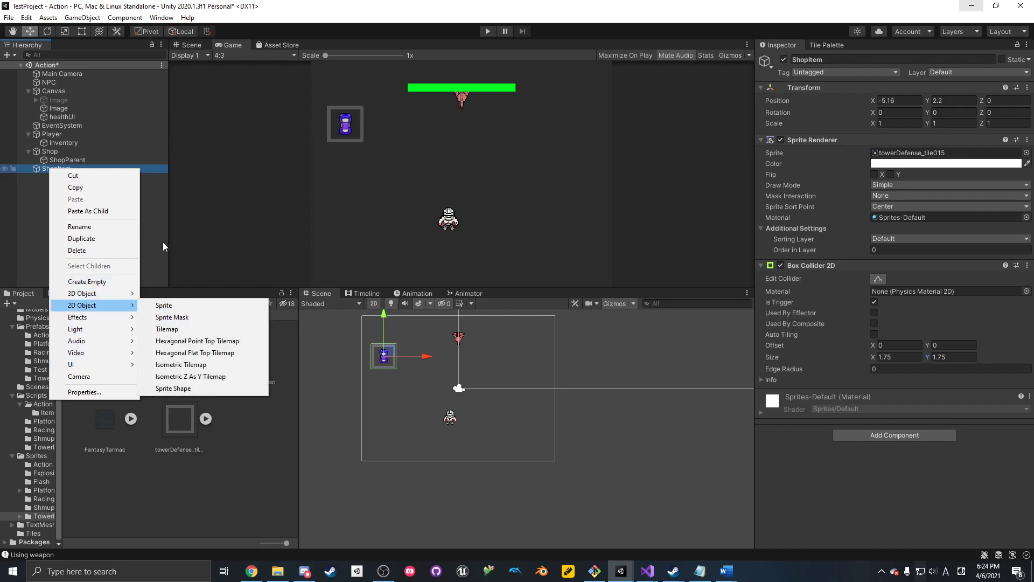
{"action": "left_click", "coordinate": [164, 305]}
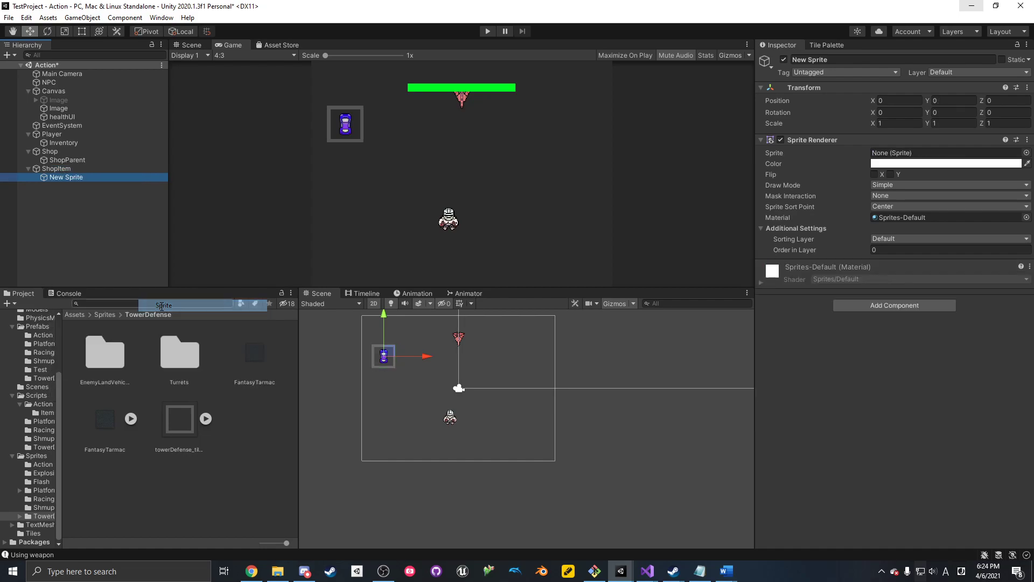
{"action": "left_click", "coordinate": [64, 176]}
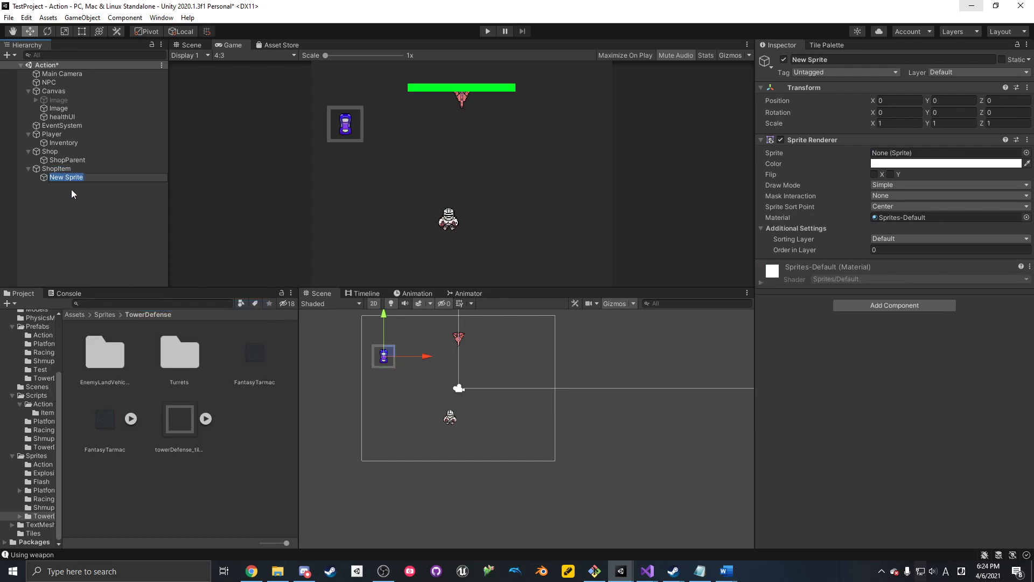
{"action": "type", "text": "B"}
{"action": "type", "text": "hip"}
{"action": "type", "text": "opItemBG"}
{"action": "type", "text": "S"}
{"action": "type", "text": "prite"}
{"action": "key", "text": "Return"}
- Locate the frame sprite used by ShopItem, towerDefense_tile015, and assign it to ShopItemBGSprite
{"action": "left_click", "coordinate": [56, 169]}
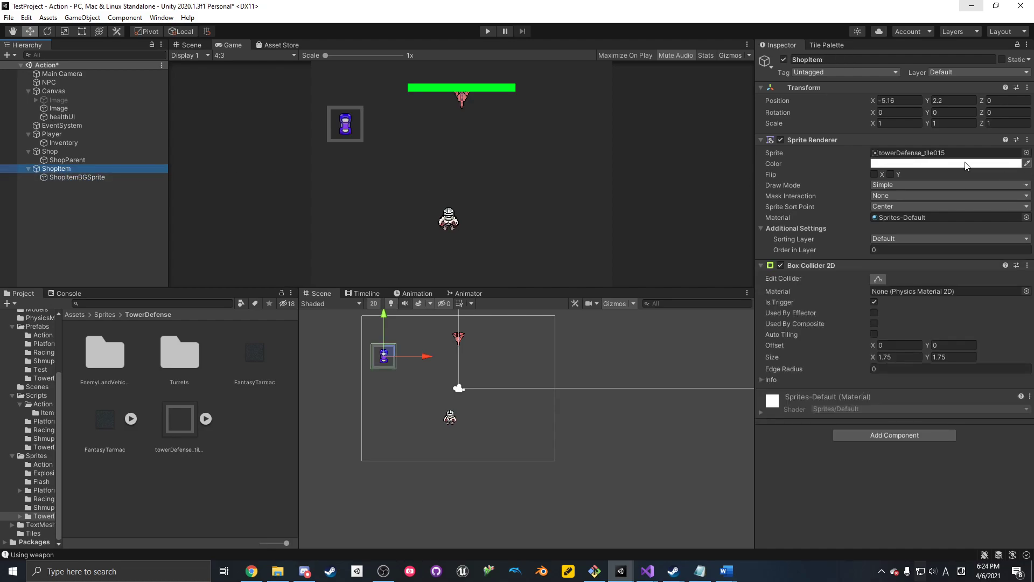
{"action": "left_click", "coordinate": [910, 152]}
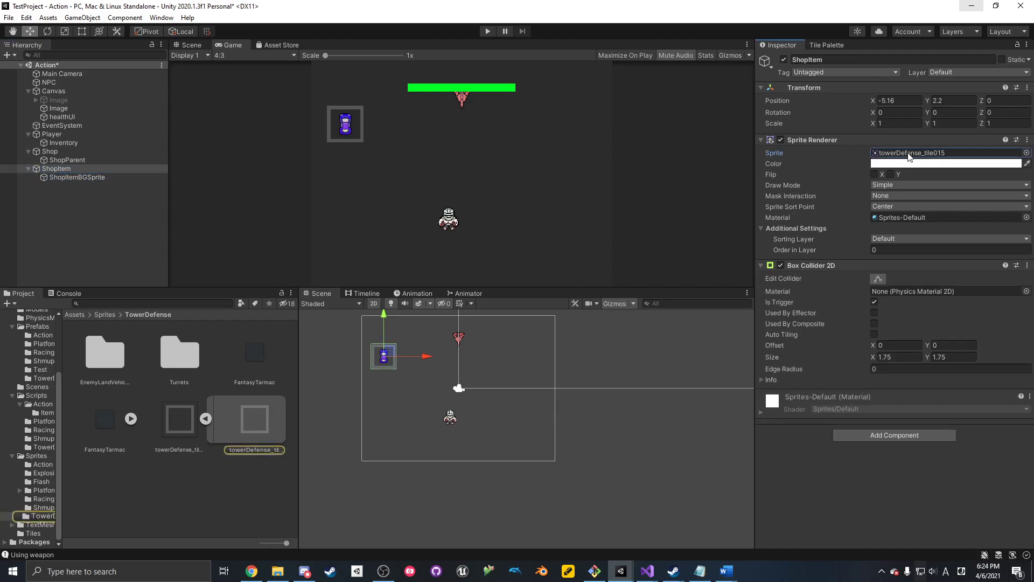
{"action": "left_click", "coordinate": [102, 177]}
{"action": "left_click_drag", "start_coordinate": [238, 424], "coordinate": [937, 157]}
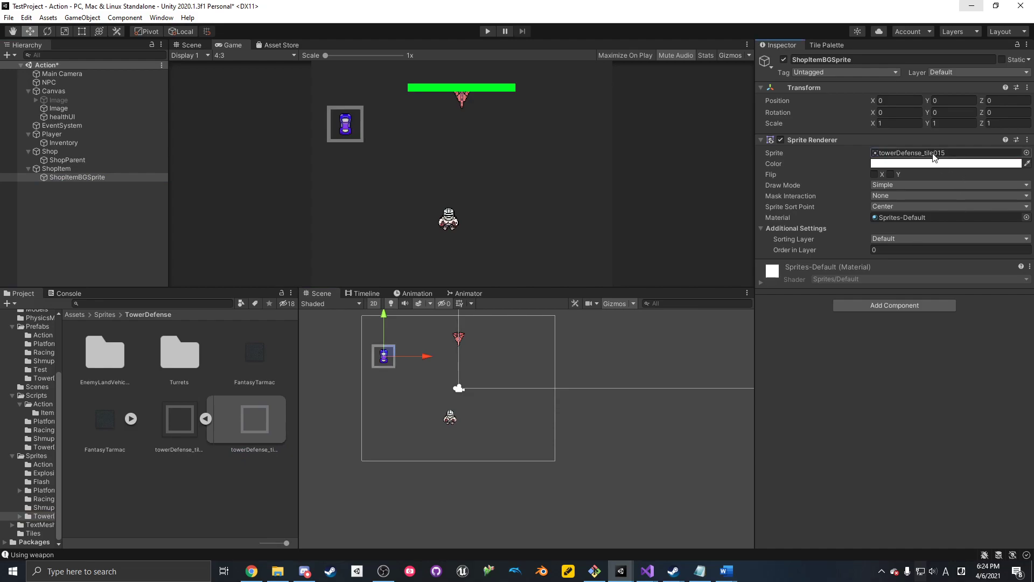
- Replace the sprite on the parent ShopItem object with WallWhite
{"action": "left_click", "coordinate": [67, 169]}
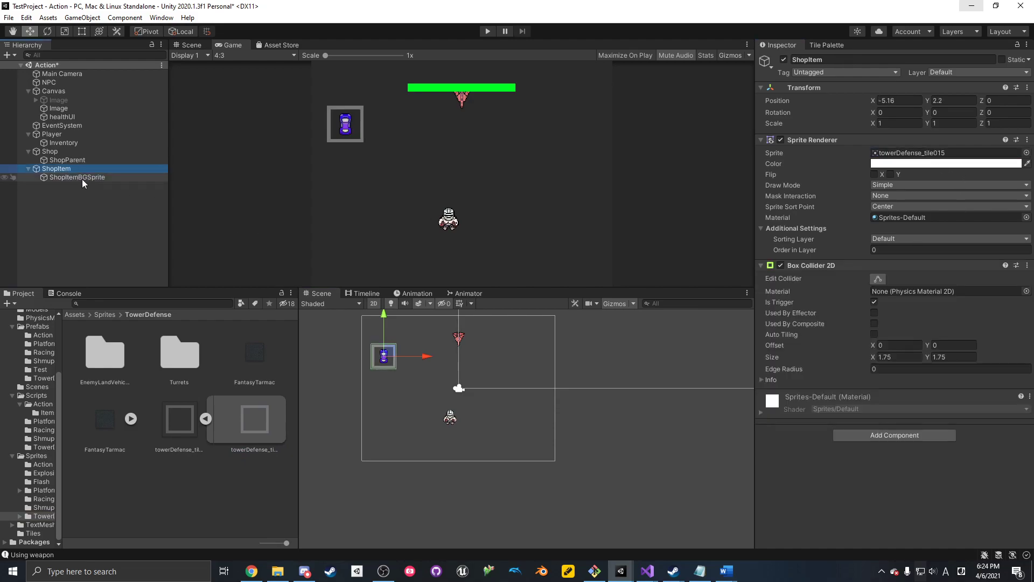
{"action": "left_click", "coordinate": [1026, 153]}
{"action": "type", "text": "wall"}
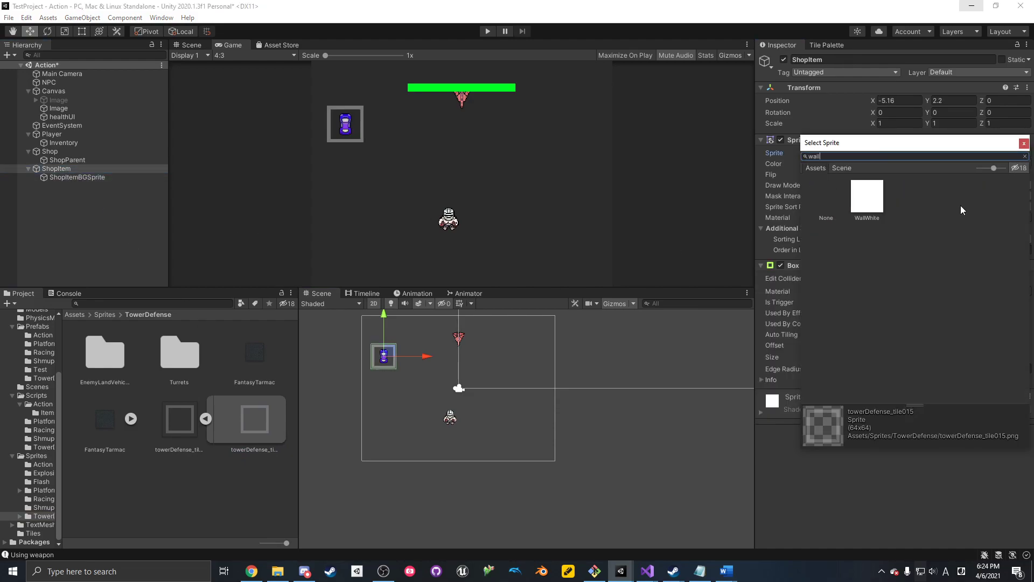
{"action": "left_click", "coordinate": [871, 203]}
{"action": "left_click", "coordinate": [1025, 143]}
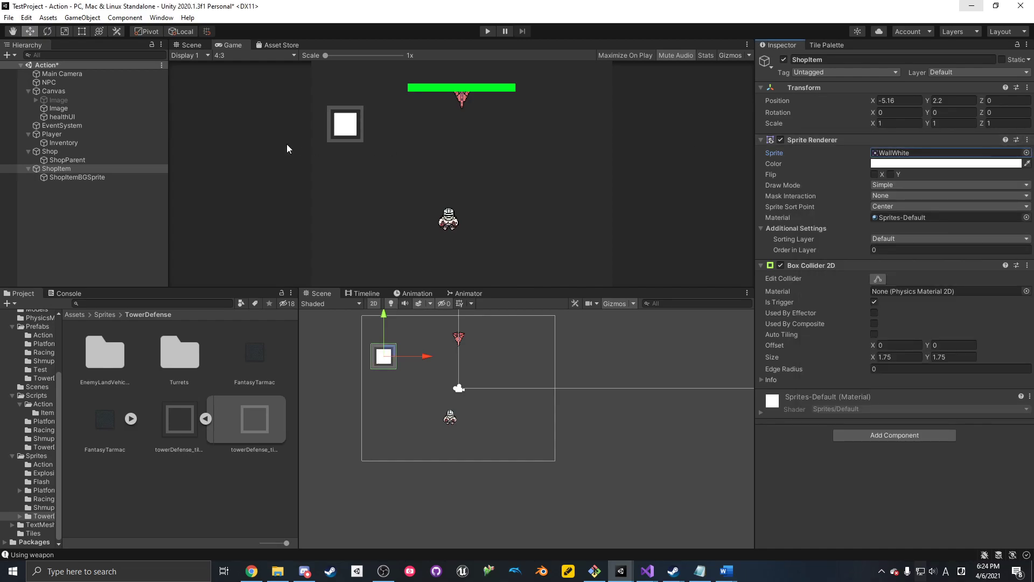
- Compare the import settings of the towerDefense_tile015 and WallWhite textures and look through the Sprites folder
{"action": "left_click", "coordinate": [103, 178]}
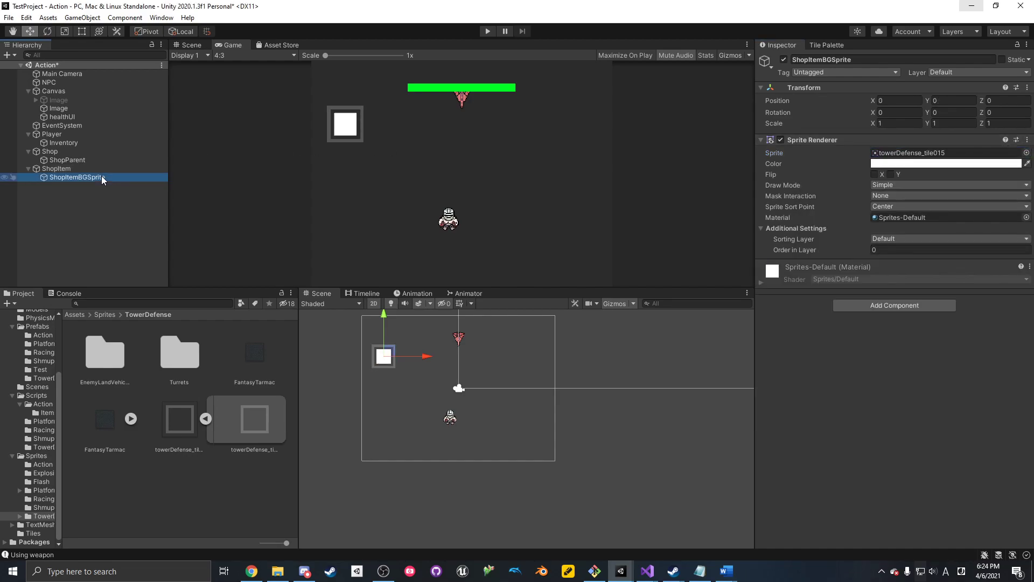
{"action": "left_click", "coordinate": [191, 442]}
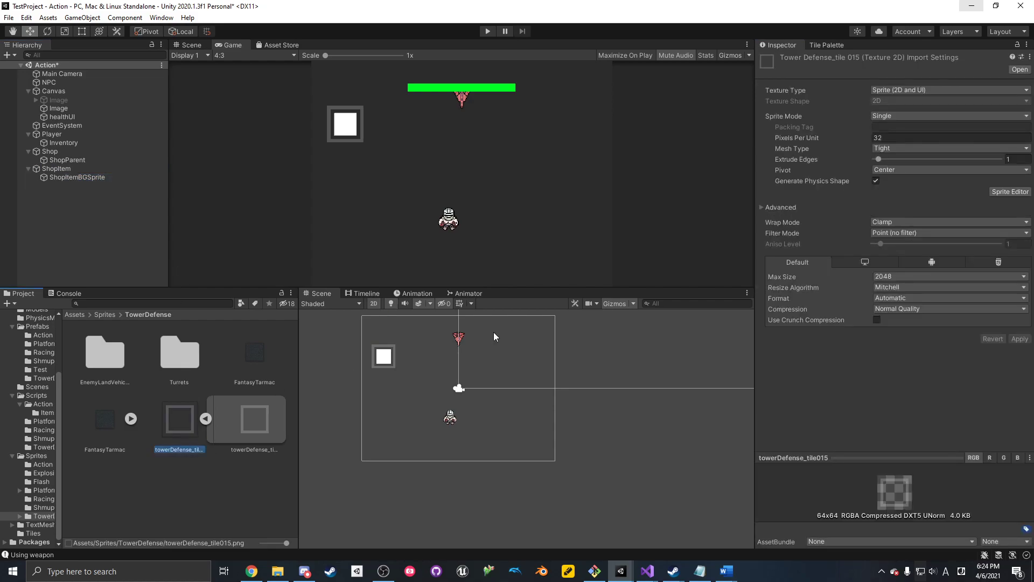
{"action": "left_click", "coordinate": [54, 169]}
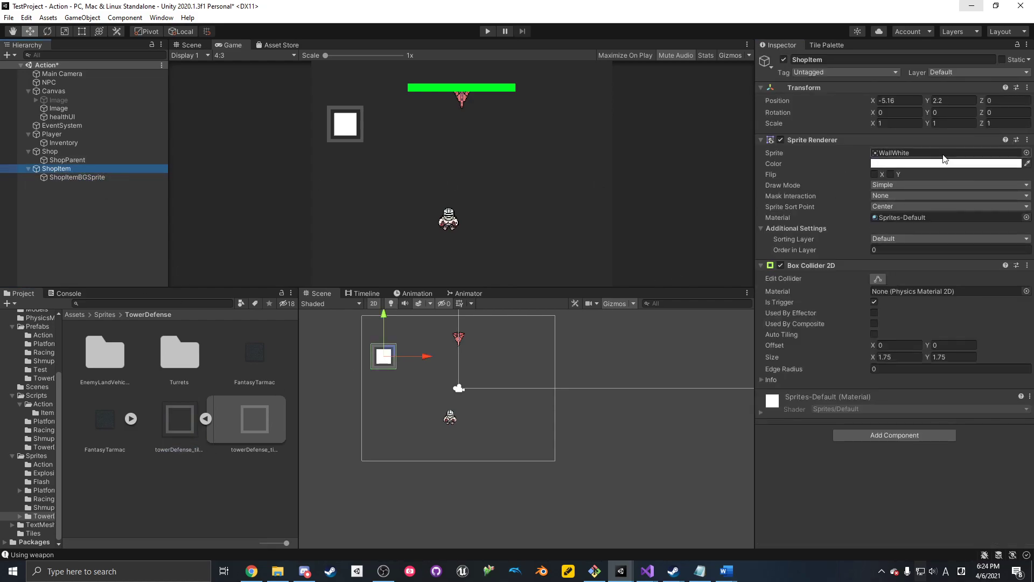
{"action": "left_click", "coordinate": [905, 153]}
{"action": "left_click", "coordinate": [197, 436]}
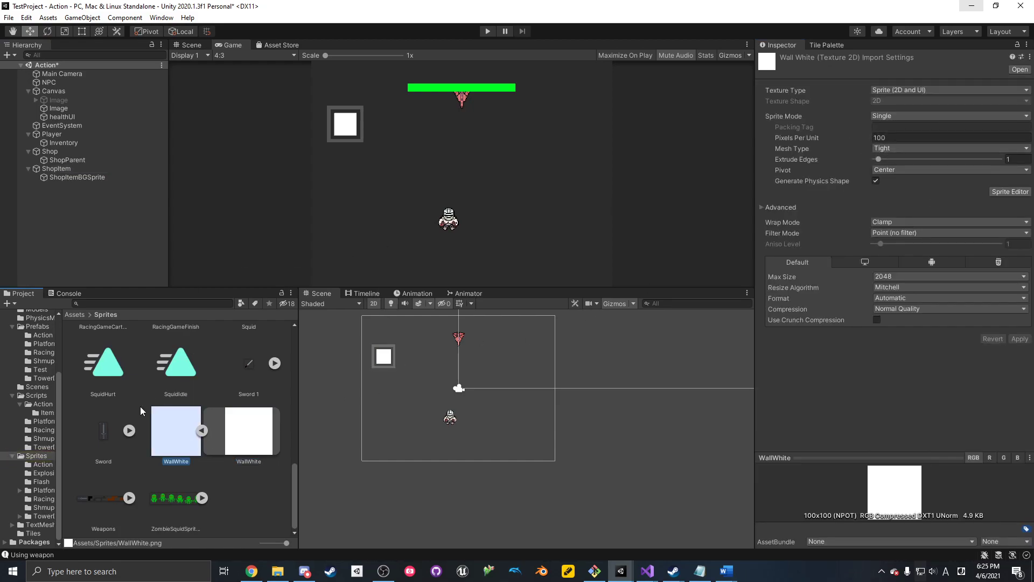
{"action": "left_click", "coordinate": [76, 169]}
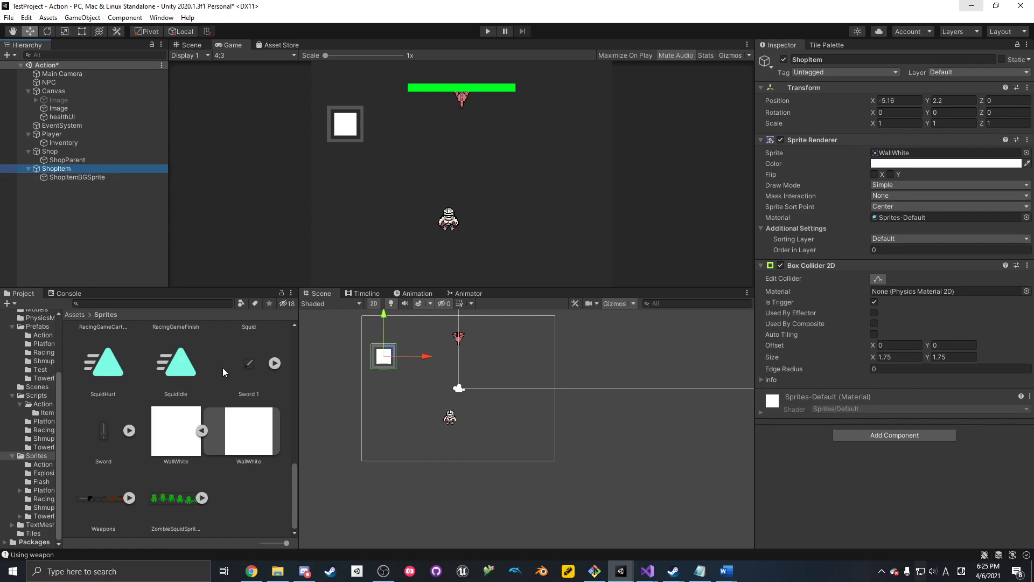
{"action": "scroll", "coordinate": [220, 387], "scroll_direction": "up", "scroll_amount": 2}
{"action": "scroll", "coordinate": [218, 401], "scroll_direction": "up", "scroll_amount": 1}
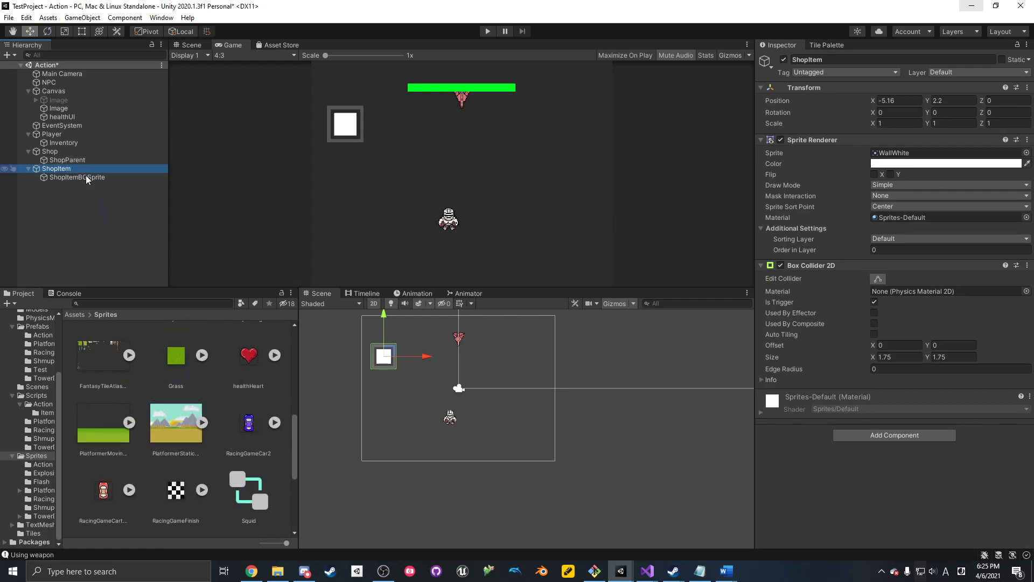
- Create a C# script named ShopItem in the Scripts/Action/Items folder
{"action": "left_click", "coordinate": [46, 445]}
{"action": "left_click", "coordinate": [43, 403]}
{"action": "left_click", "coordinate": [47, 412]}
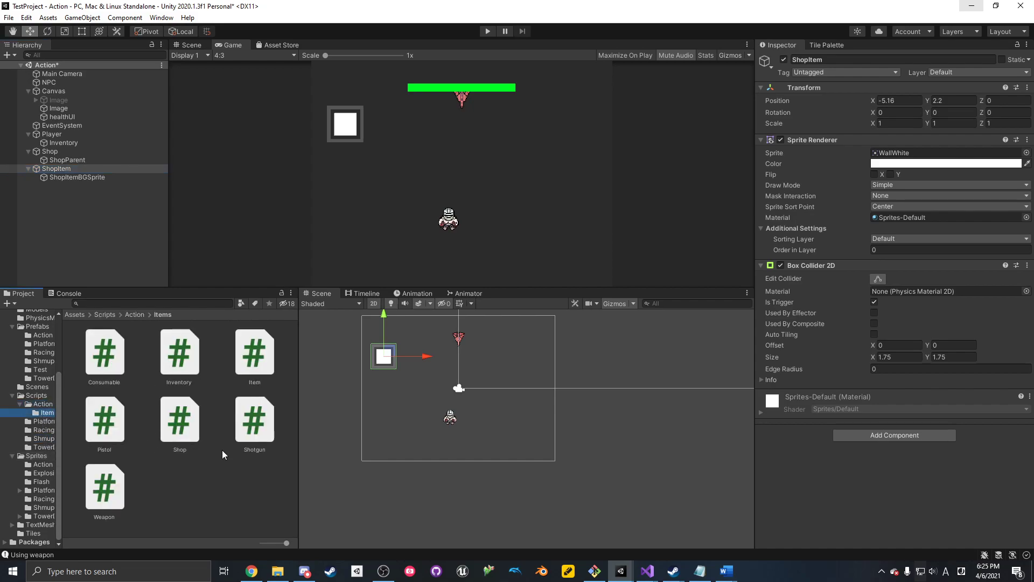
{"action": "right_click", "coordinate": [241, 455]}
{"action": "mouse_move", "coordinate": [324, 234]}
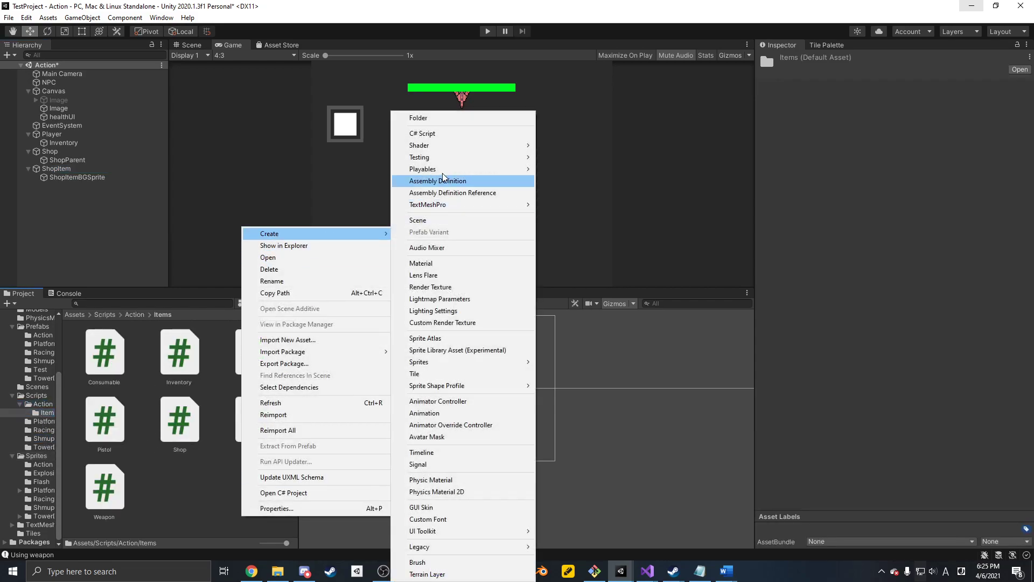
{"action": "left_click", "coordinate": [441, 136]}
{"action": "type", "text": "ShopItem"}
{"action": "key", "text": "Return"}
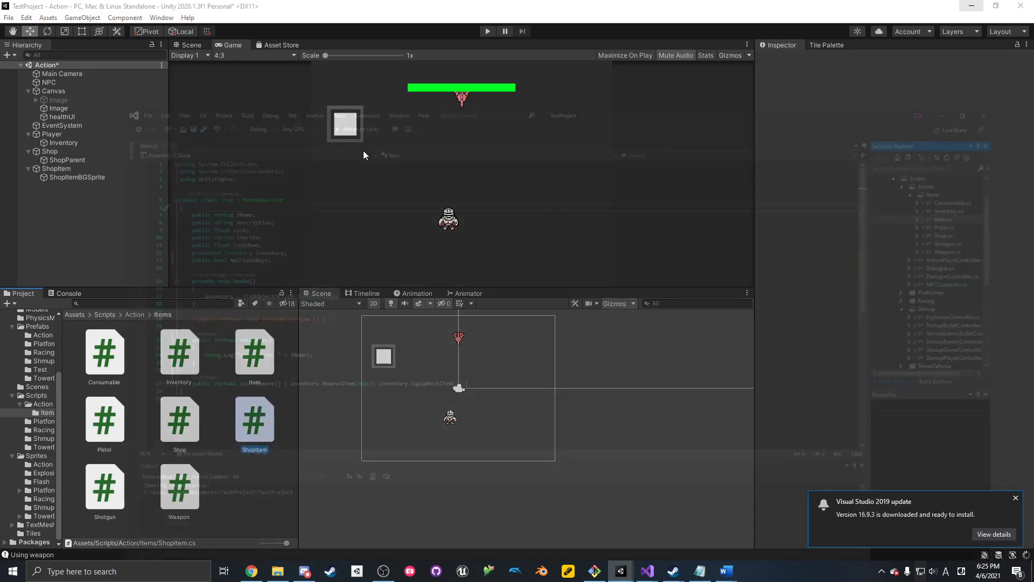
- Switch to Visual Studio, open ShopItem.cs and remove the default Start and Update methods
{"action": "key", "text": "alt+Tab"}
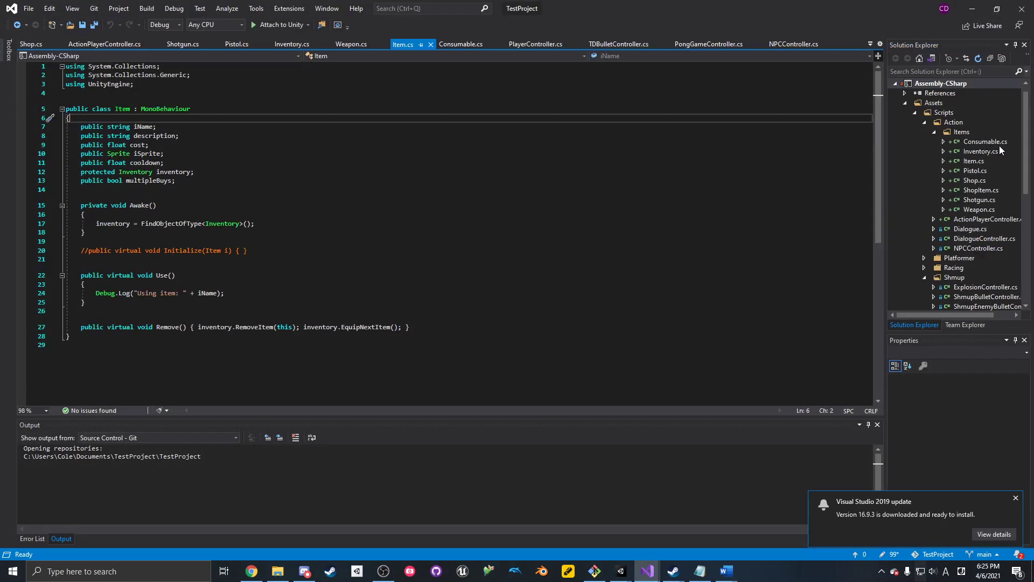
{"action": "left_click", "coordinate": [981, 190]}
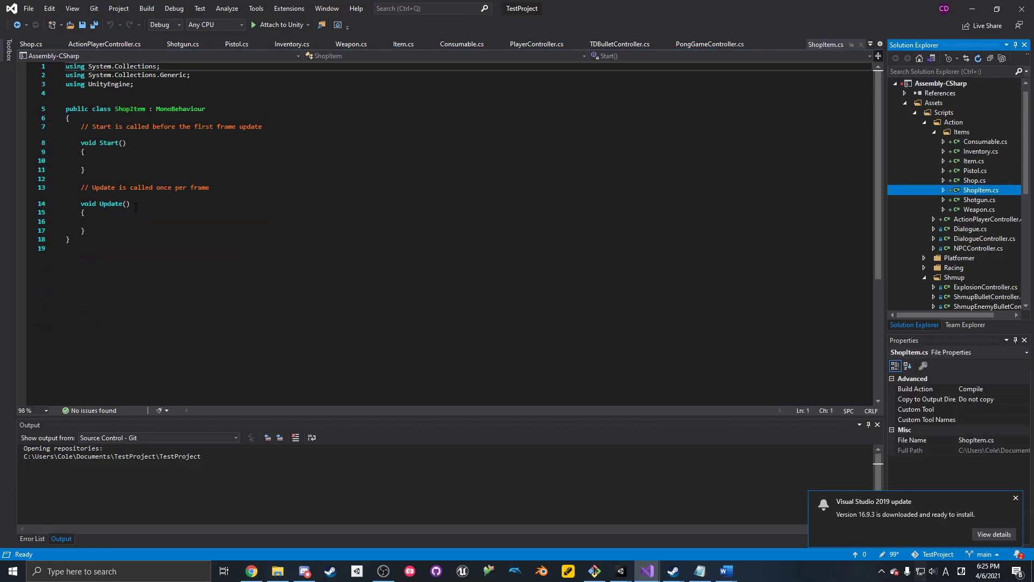
{"action": "left_click_drag", "start_coordinate": [128, 142], "coordinate": [127, 121]}
{"action": "key", "text": "Delete"}
{"action": "key", "text": "Return"}
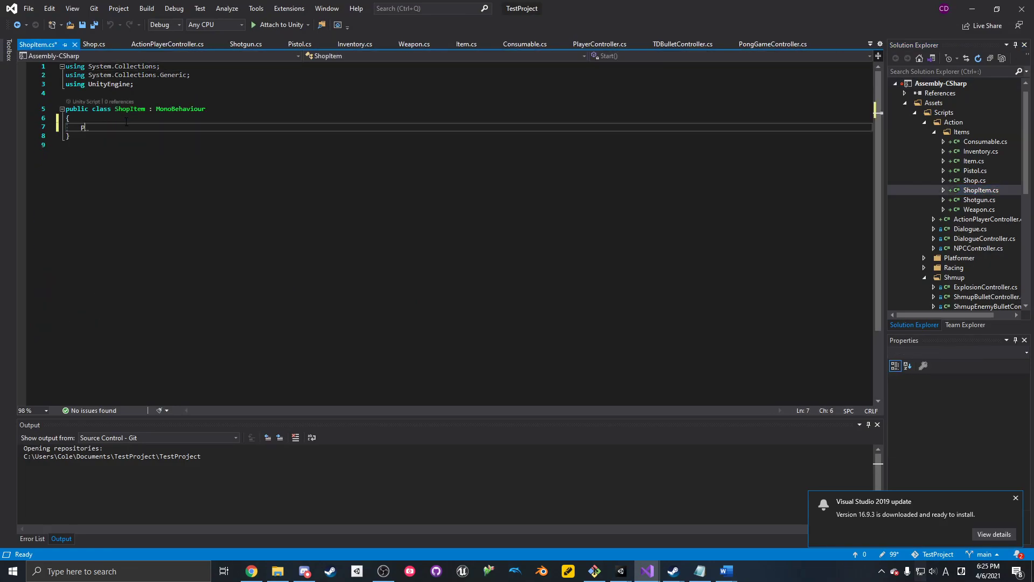
- Declare the field "public Item it;" in the ShopItem class and save the script
{"action": "type", "text": "public Item it;"}
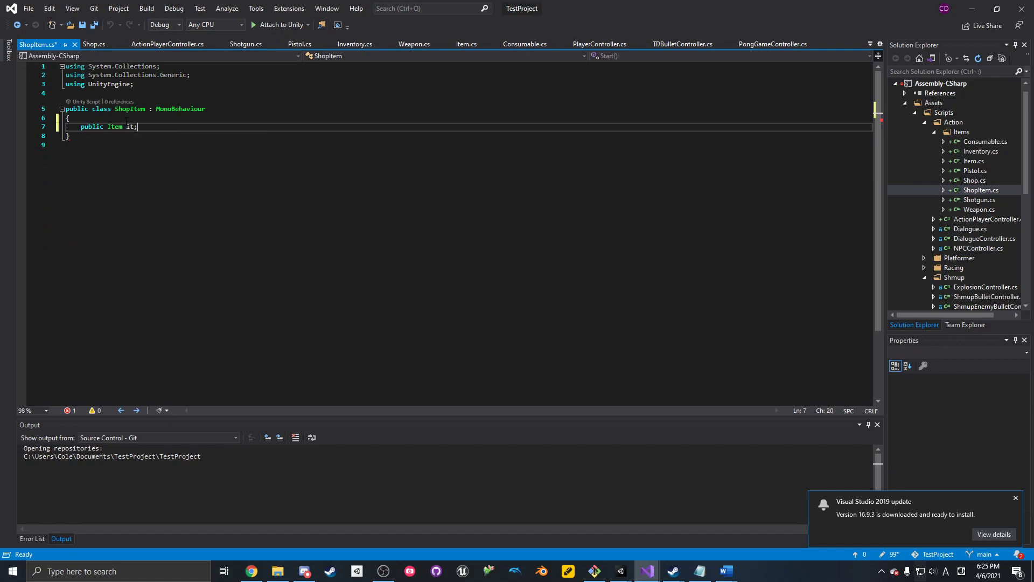
{"action": "key", "text": "ctrl+s"}
- Add an empty "public void BuyItem()" method below the it field in the ShopItem class
{"action": "key", "text": "Return"}
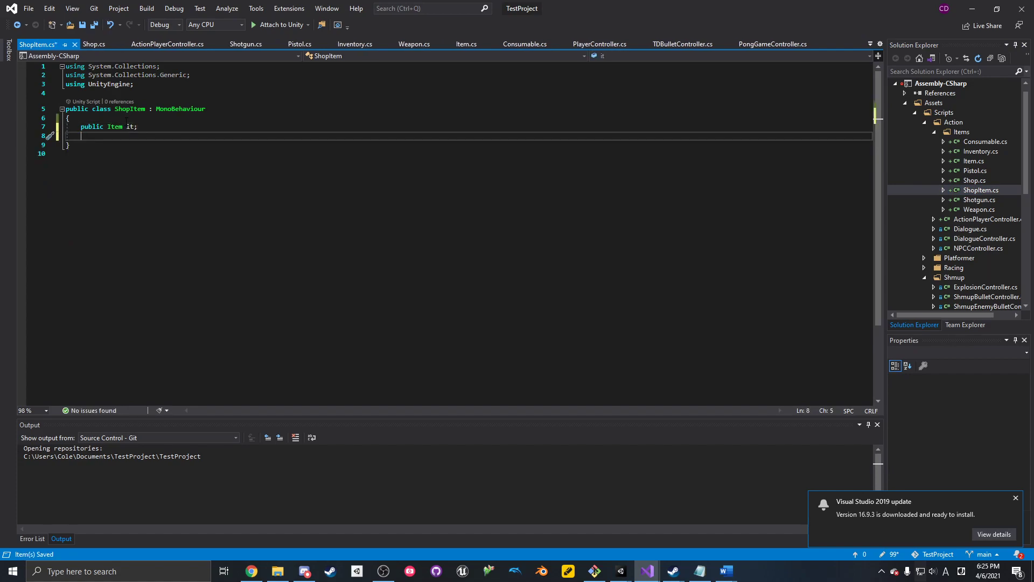
{"action": "key", "text": "Return"}
{"action": "type", "text": "publiv"}
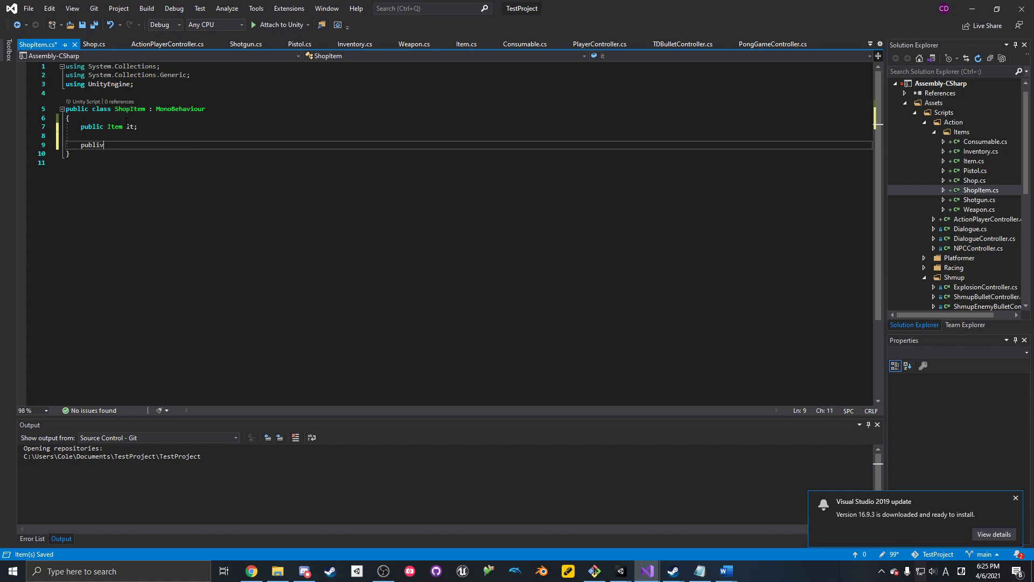
{"action": "key", "text": "BackSpace"}
{"action": "type", "text": "c void B"}
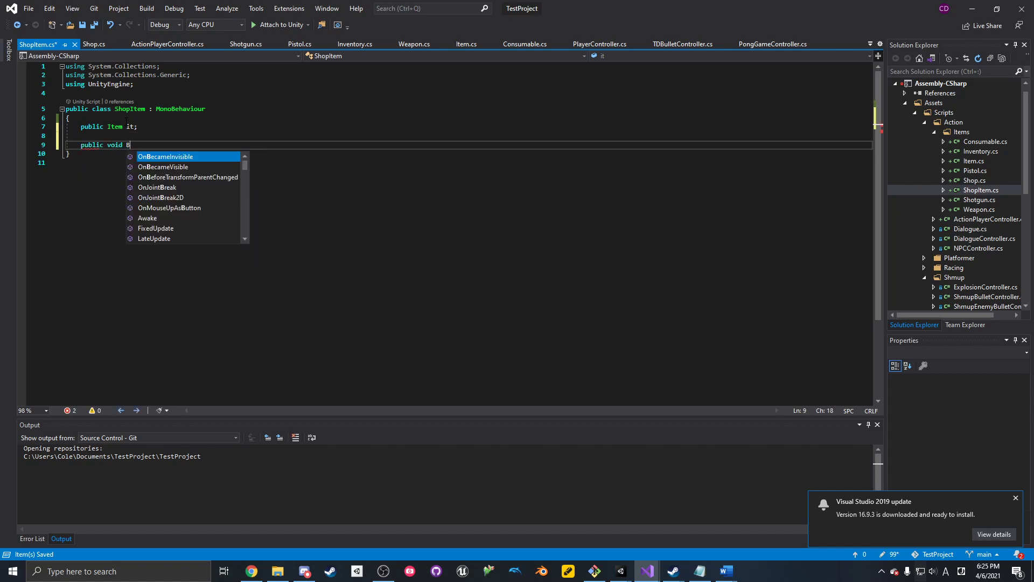
{"action": "type", "text": "uyItem()"}
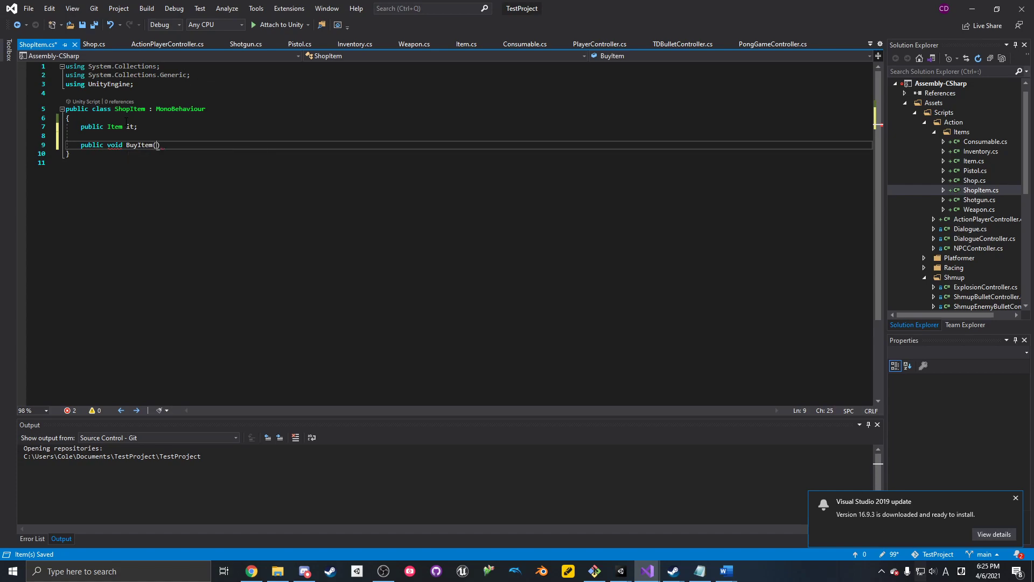
{"action": "key", "text": "Return"}
{"action": "type", "text": "{"}
{"action": "key", "text": "Return"}
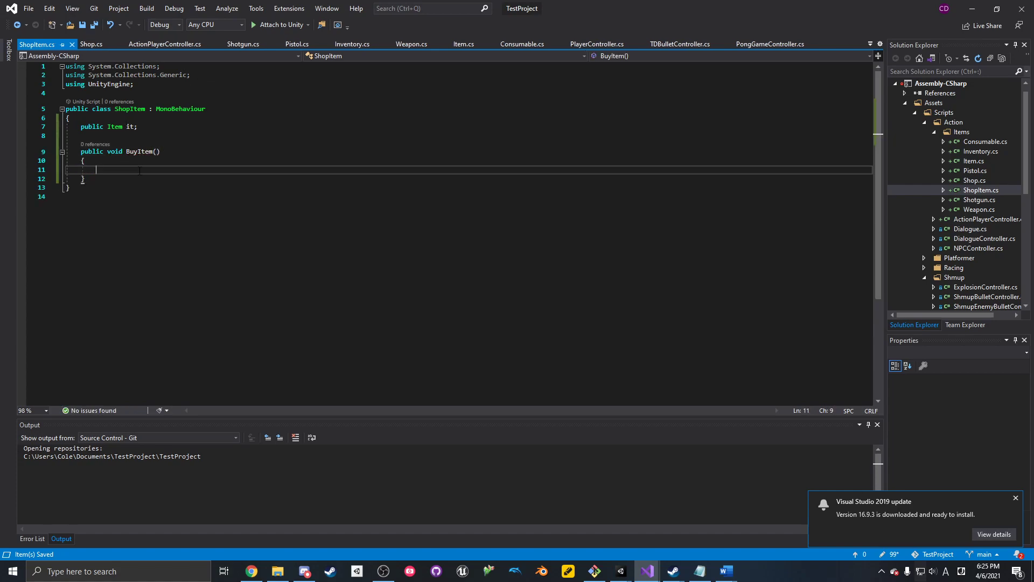
- Declare the field "ActionPlayerController player;" directly below the it field
{"action": "left_click", "coordinate": [143, 129]}
{"action": "key", "text": "Return"}
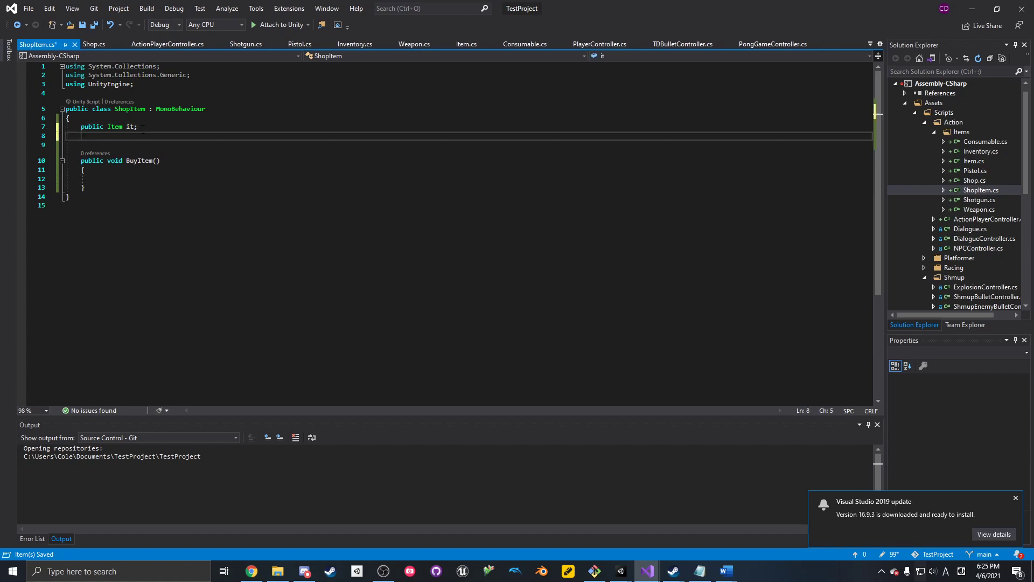
{"action": "type", "text": "Action"}
{"action": "key", "text": "Tab"}
{"action": "type", "text": "player;"}
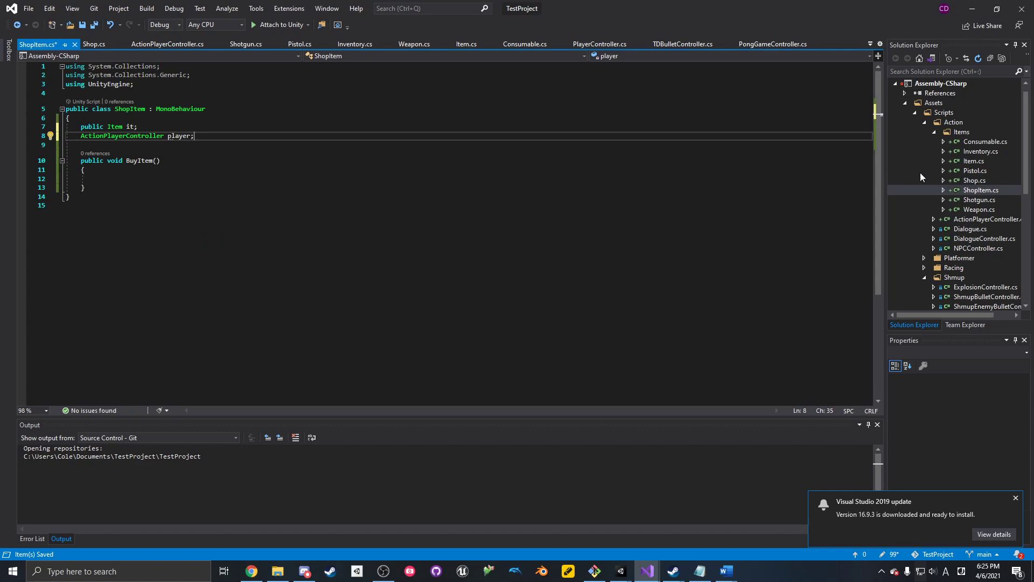
- Copy the Awake method that finds the ActionPlayerController from Shop.cs into ShopItem.cs above BuyItem, and save the script
{"action": "double_click", "coordinate": [1006, 181]}
{"action": "left_click_drag", "start_coordinate": [337, 240], "coordinate": [338, 173]}
{"action": "key", "text": "ctrl+c"}
{"action": "left_click", "coordinate": [337, 211]}
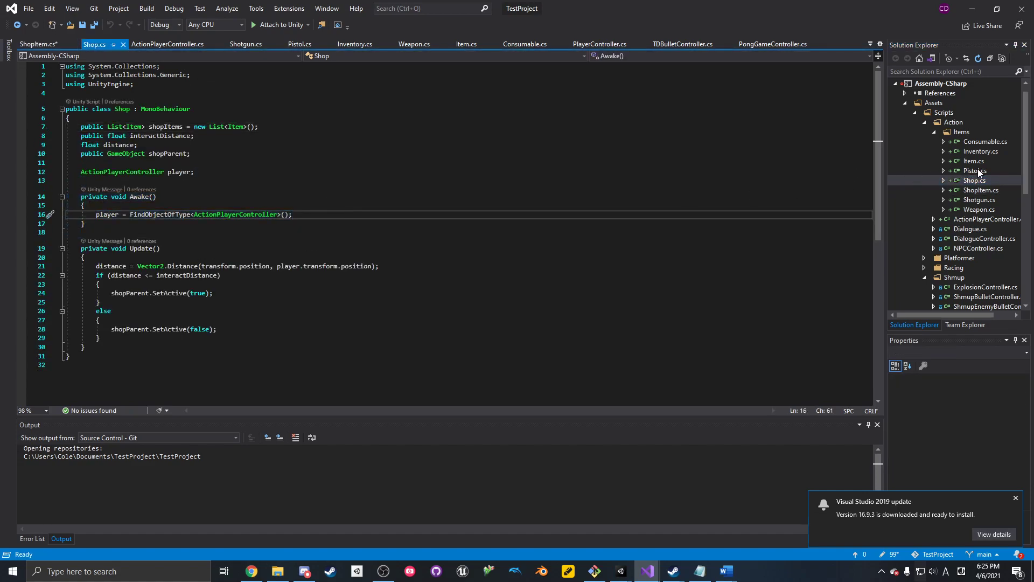
{"action": "double_click", "coordinate": [981, 190]}
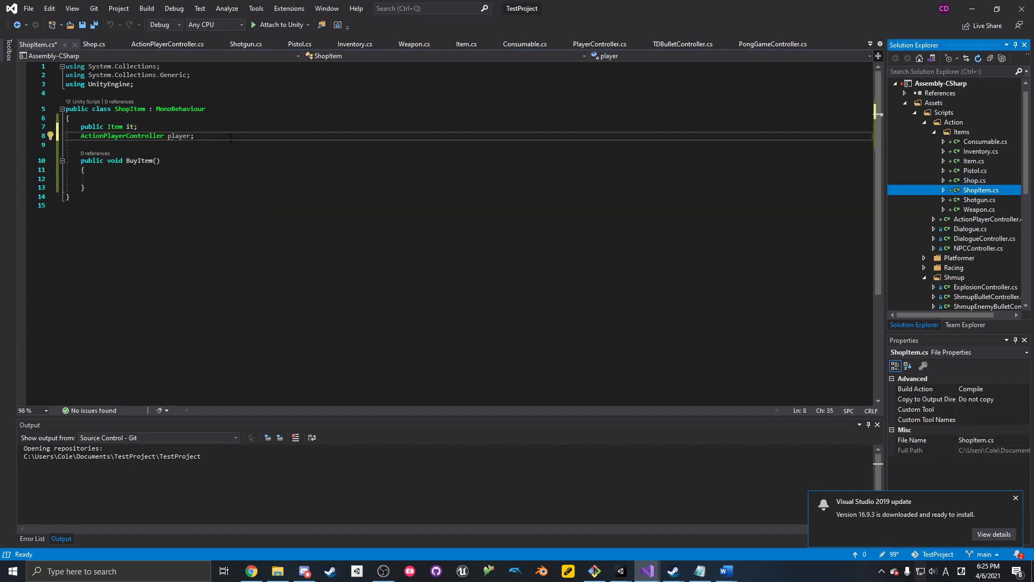
{"action": "left_click", "coordinate": [231, 139]}
{"action": "key", "text": "ctrl+v"}
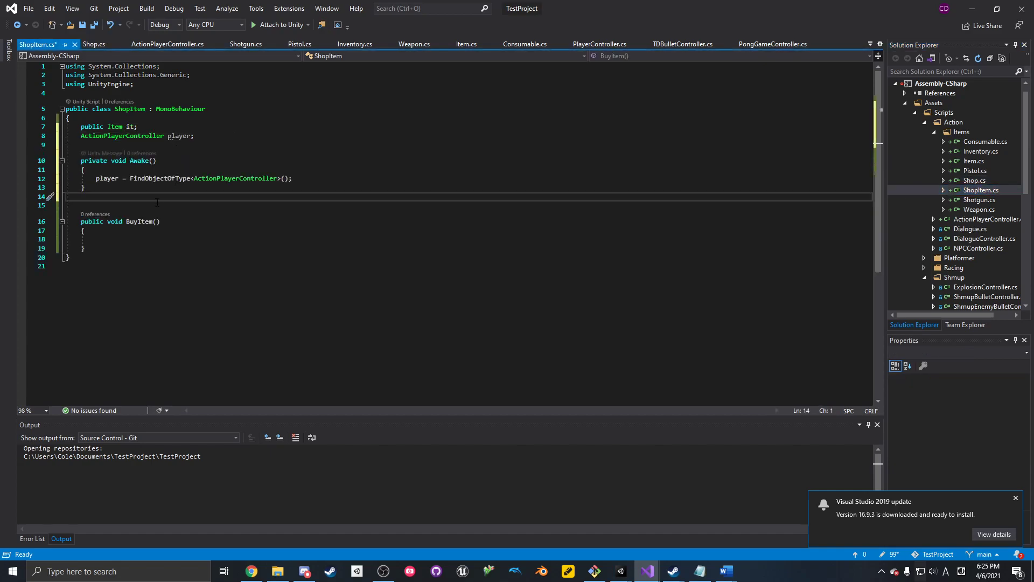
{"action": "key", "text": "BackSpace"}
{"action": "key", "text": "ctrl+s"}
- In BuyItem, add an if block with the condition "player.money >= it.cost"
{"action": "left_click", "coordinate": [109, 229]}
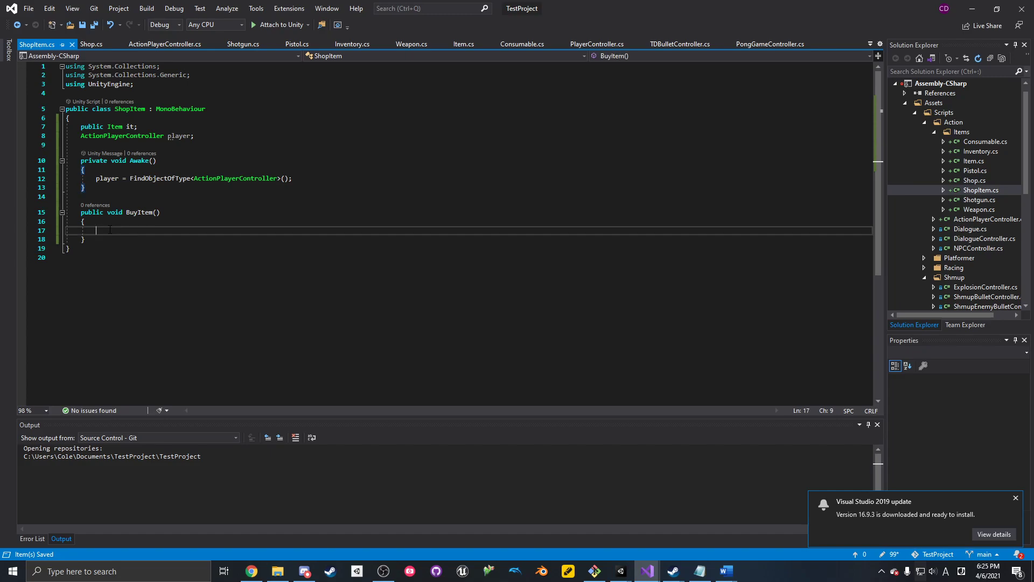
{"action": "type", "text": "if (player"}
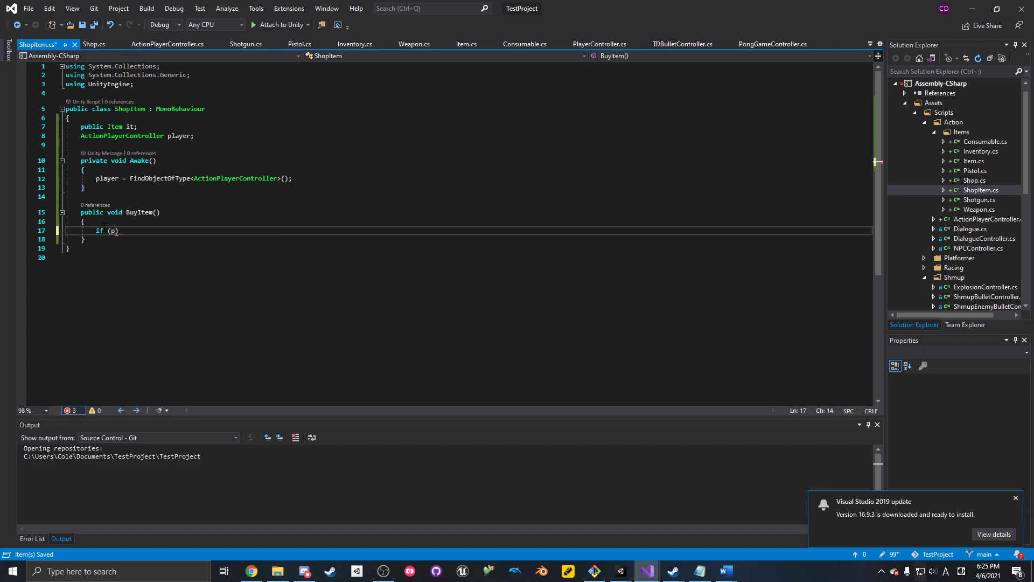
{"action": "type", "text": ".money"}
{"action": "type", "text": " > "}
{"action": "type", "text": "== "}
{"action": "type", "text": " it."}
{"action": "type", "text": "cost) {"}
{"action": "key", "text": "Return"}
- Inside the if block, deduct the price with "player.AddMoney(-it.cost);"
{"action": "type", "text": "player."}
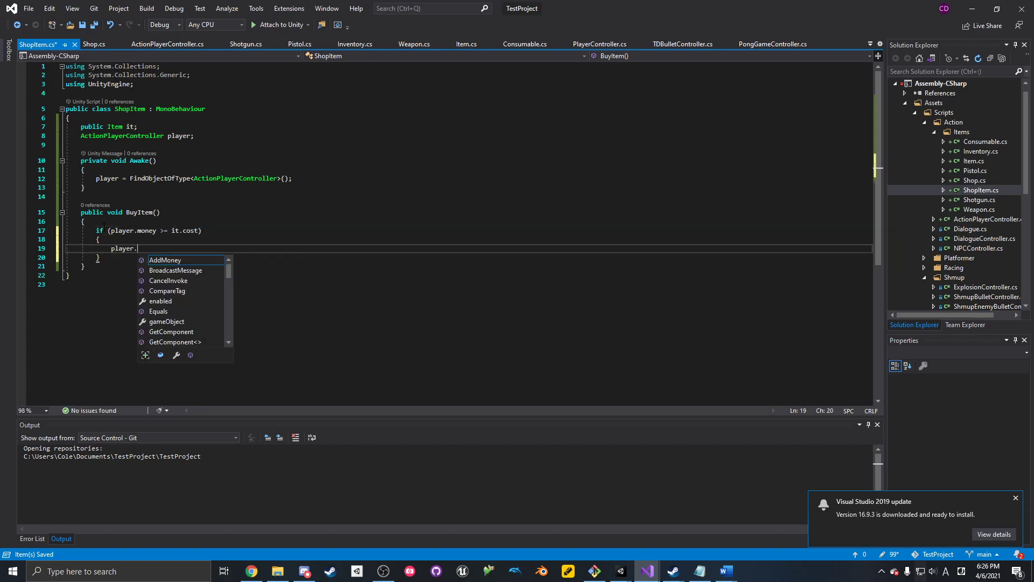
{"action": "type", "text": "AddMoney"}
{"action": "type", "text": "(-"}
{"action": "type", "text": "it.cost);"}
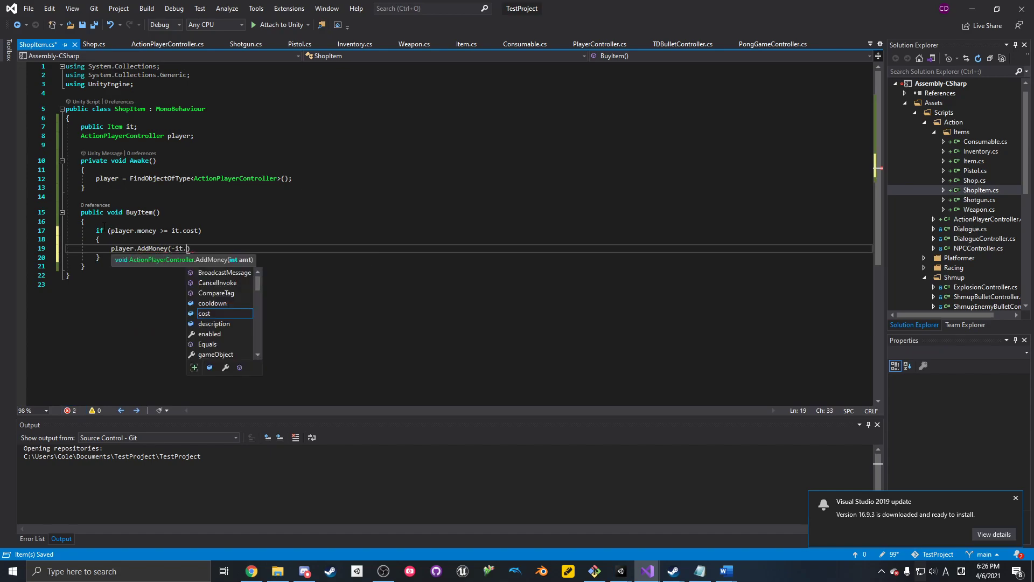
{"action": "key", "text": "Return"}
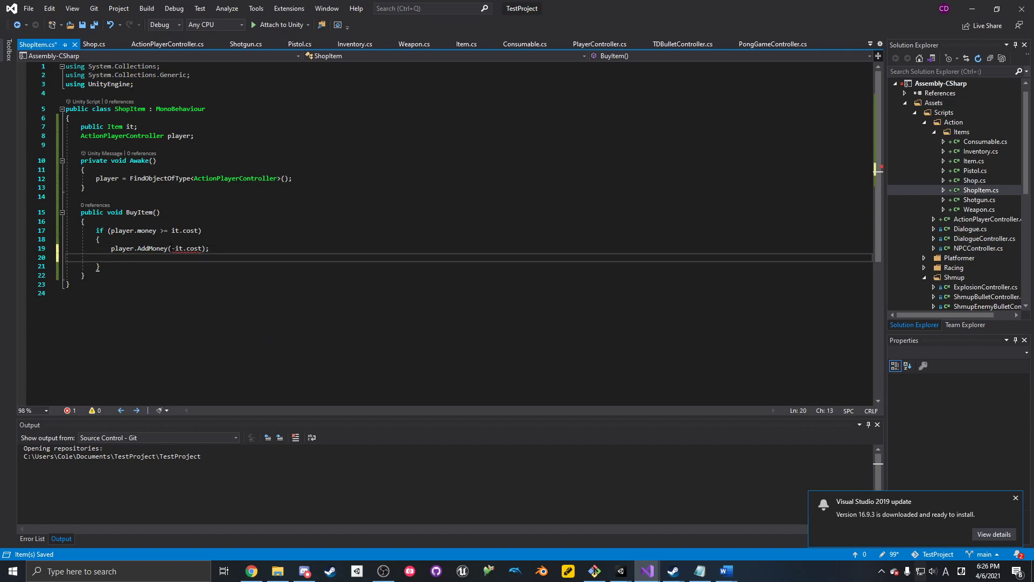
- Open Item.cs, change the type of the cost field to int and save the script
{"action": "mouse_move", "coordinate": [177, 248]}
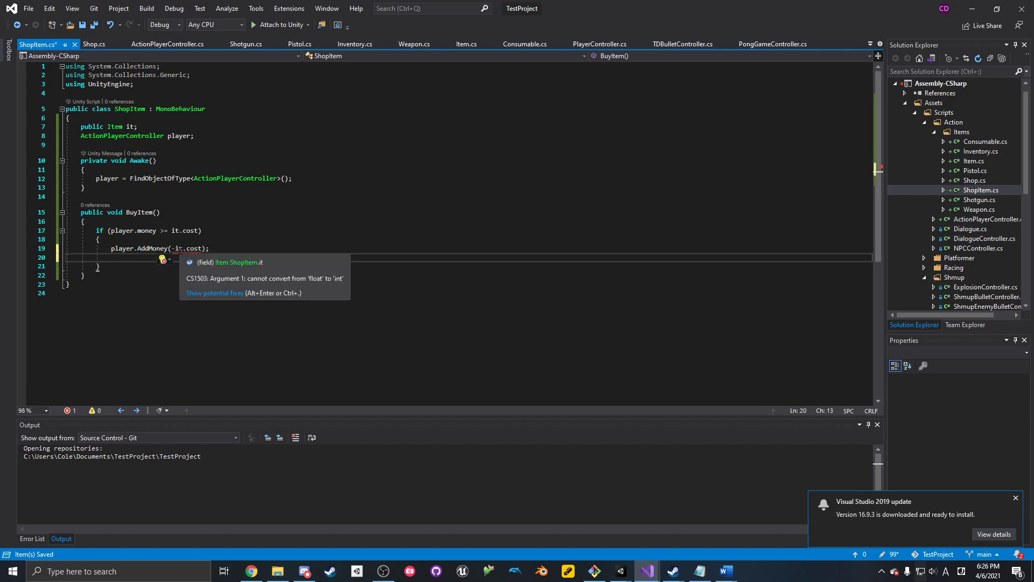
{"action": "double_click", "coordinate": [990, 161]}
{"action": "double_click", "coordinate": [118, 146]}
{"action": "type", "text": "int"}
{"action": "key", "text": "ctrl+s"}
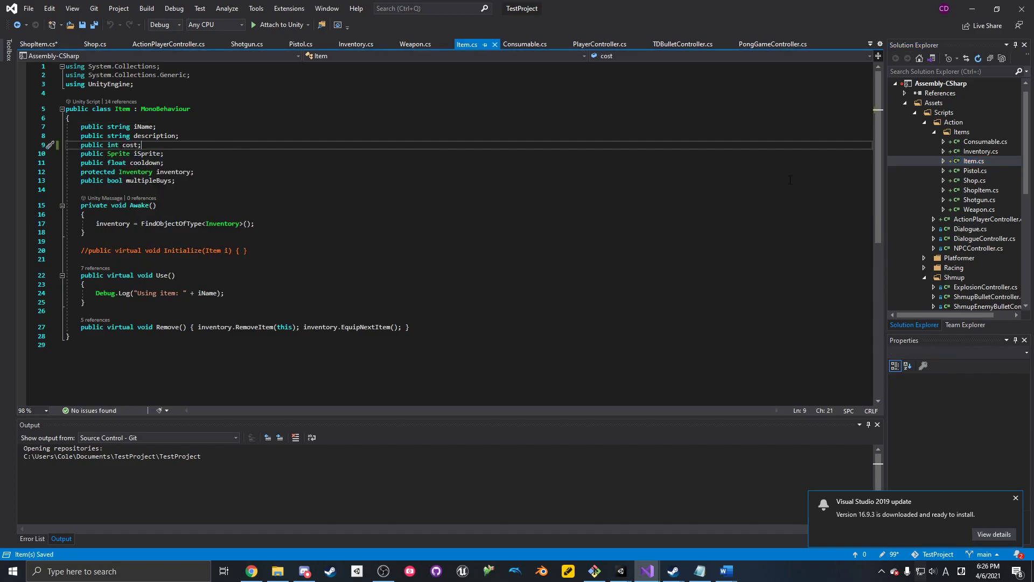
- Return to ShopItem.cs, declare the field "Inventory inv;" below the player field and save
{"action": "double_click", "coordinate": [995, 210]}
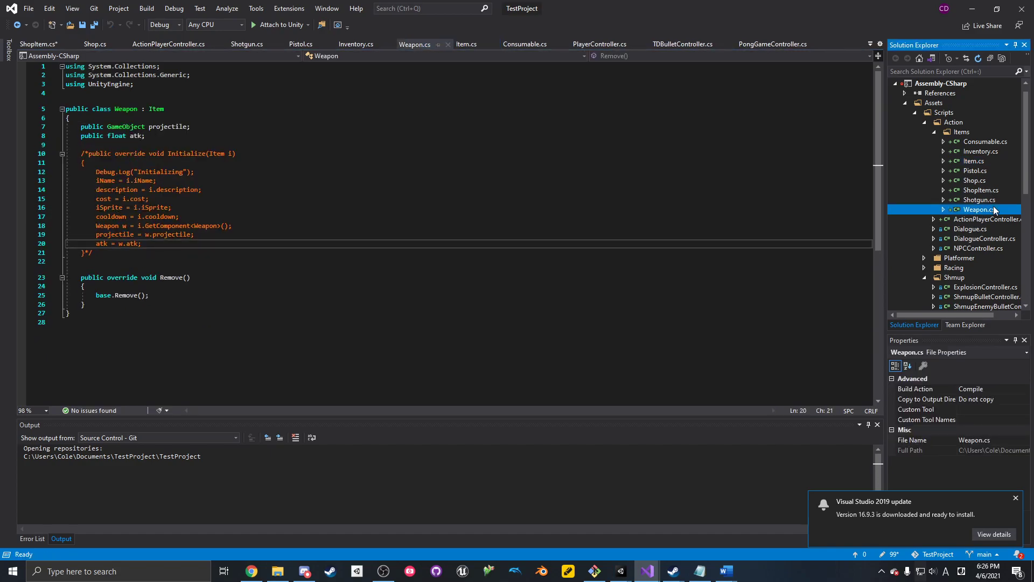
{"action": "double_click", "coordinate": [994, 190]}
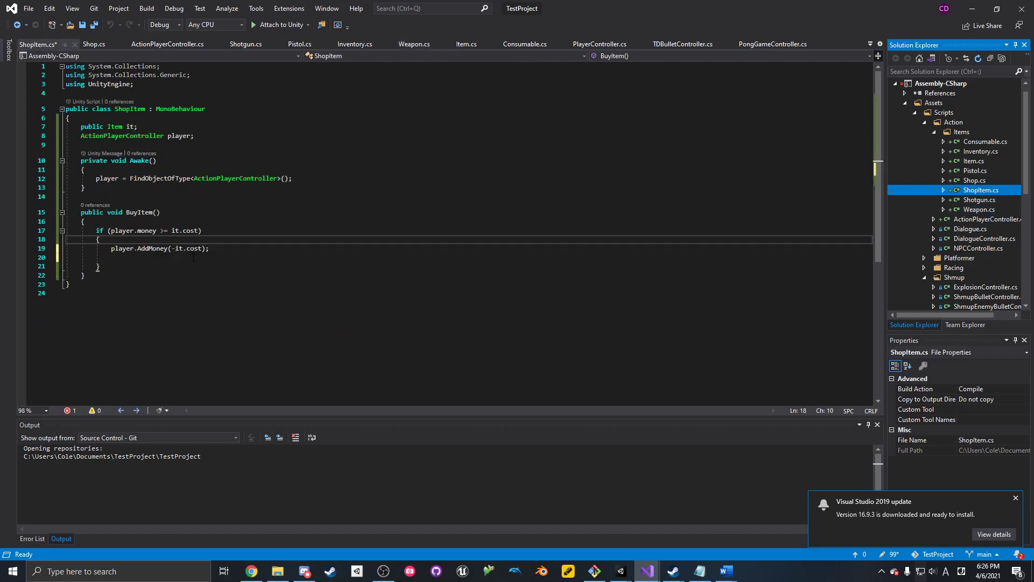
{"action": "left_click", "coordinate": [194, 257]}
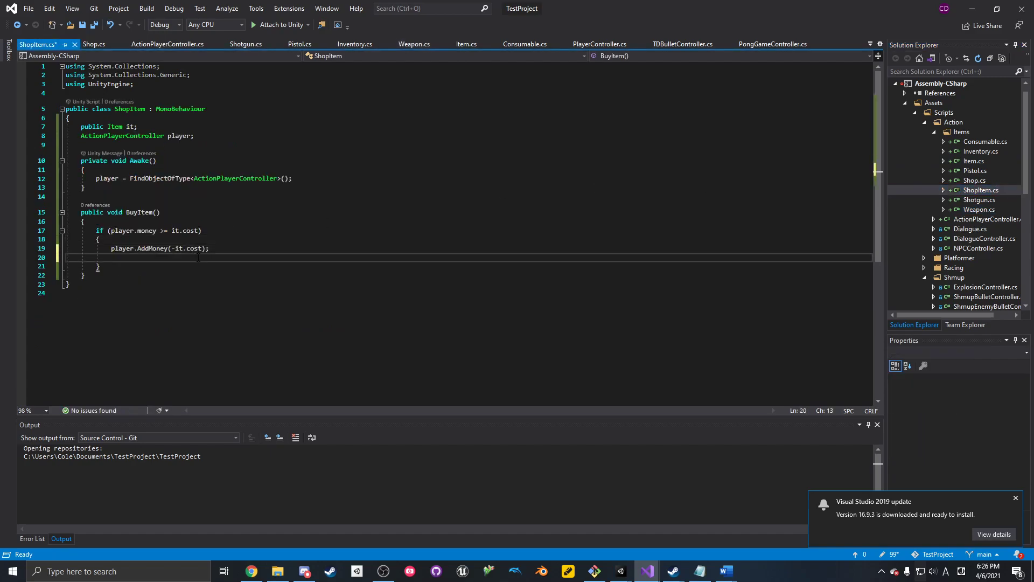
{"action": "left_click", "coordinate": [224, 132]}
{"action": "key", "text": "Return"}
{"action": "type", "text": "Inventory inv;"}
{"action": "key", "text": "ctrl+s"}
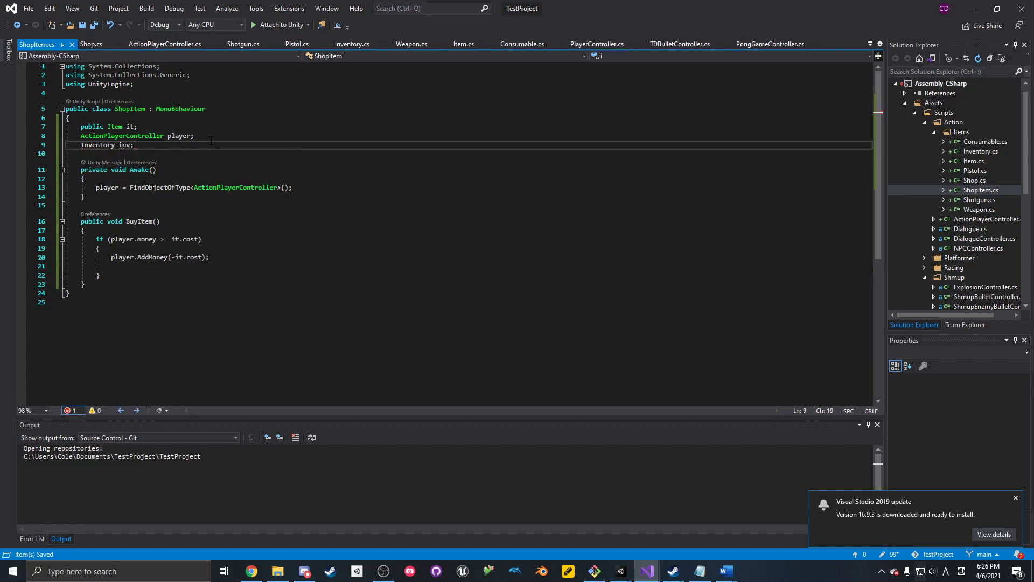
- In Awake, assign "inv = FindObjectOfType<Inventory>();" below the player assignment and save the script
{"action": "left_click", "coordinate": [320, 190]}
{"action": "key", "text": "Return"}
{"action": "type", "text": "inv = FindObj"}
{"action": "key", "text": "Tab"}
{"action": "type", "text": "<Inv"}
{"action": "key", "text": "Tab"}
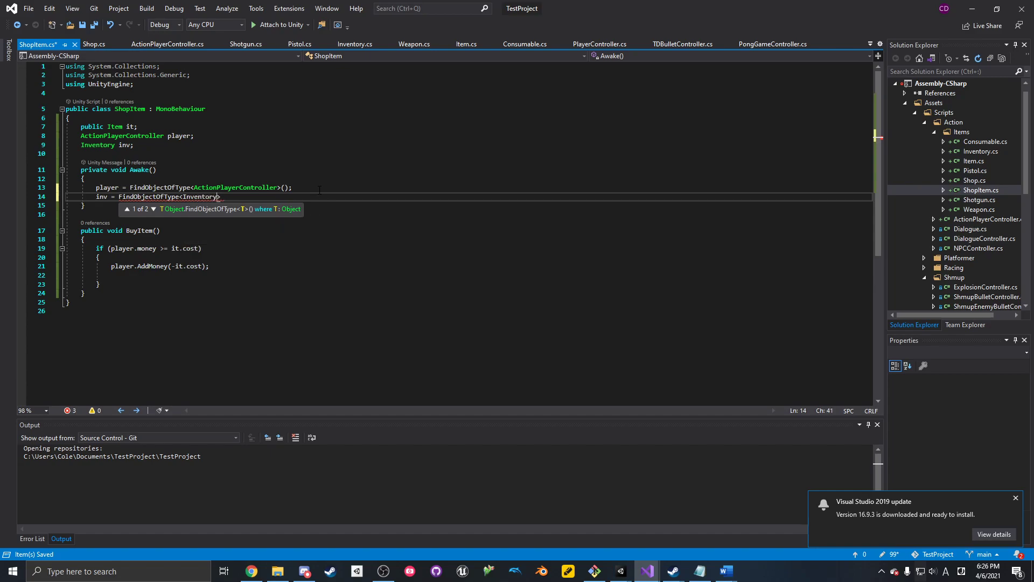
{"action": "type", "text": ">("}
{"action": "type", "text": "();"}
{"action": "key", "text": "ctrl+s"}
- In BuyItem's if block, add "inv.AddItem(it);" after the AddMoney call and save the script
{"action": "left_click", "coordinate": [223, 275]}
{"action": "type", "text": "inv.,"}
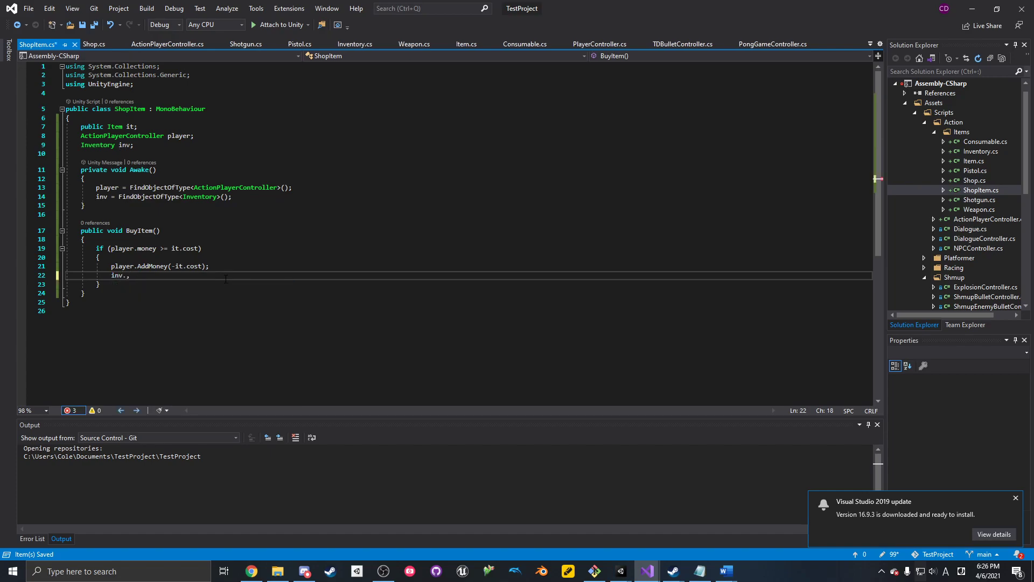
{"action": "key", "text": "BackSpace"}
{"action": "type", "text": "AddItem"}
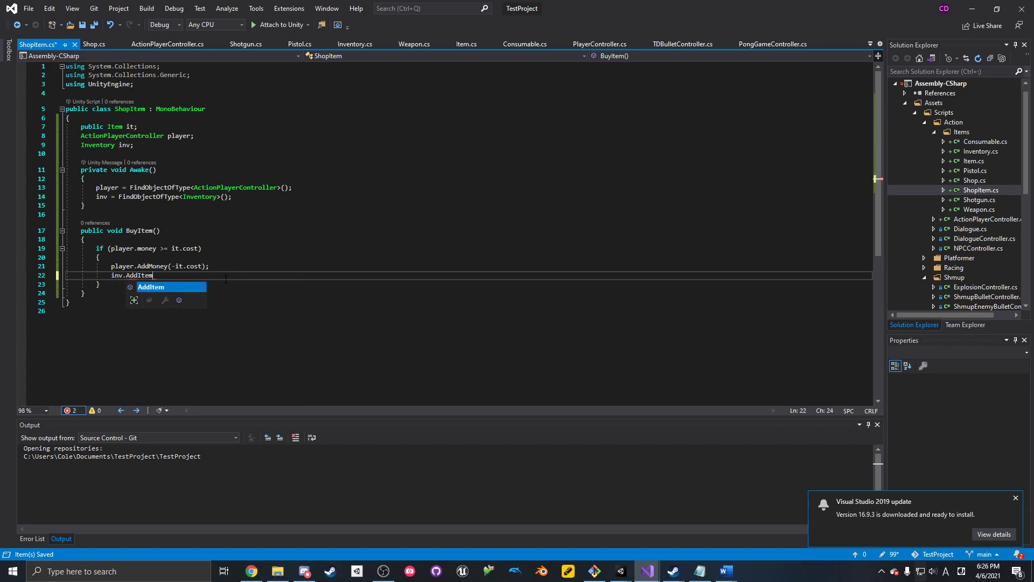
{"action": "type", "text": "(gameo"}
{"action": "key", "text": "BackSpace"}
{"action": "key", "text": "BackSpace"}
{"action": "key", "text": "BackSpace"}
{"action": "key", "text": "BackSpace"}
{"action": "key", "text": "BackSpace"}
{"action": "type", "text": "it);"}
{"action": "key", "text": "ctrl+s"}
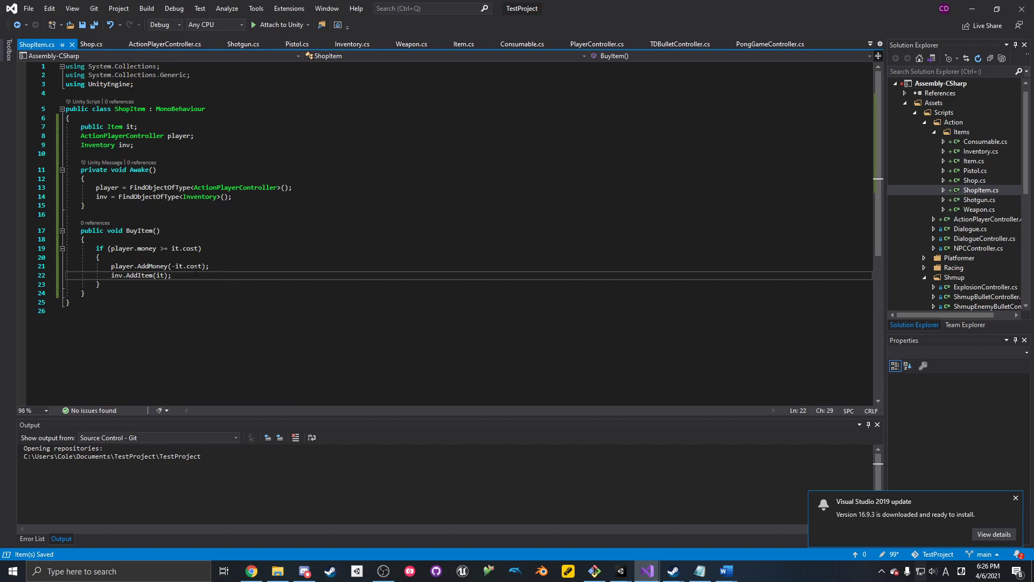
- Below the AddItem call, add the line "if (!it.multipleBuys) Delete(gameObject);" and save the script
{"action": "left_click", "coordinate": [218, 266]}
{"action": "left_click", "coordinate": [206, 273]}
{"action": "key", "text": "Return"}
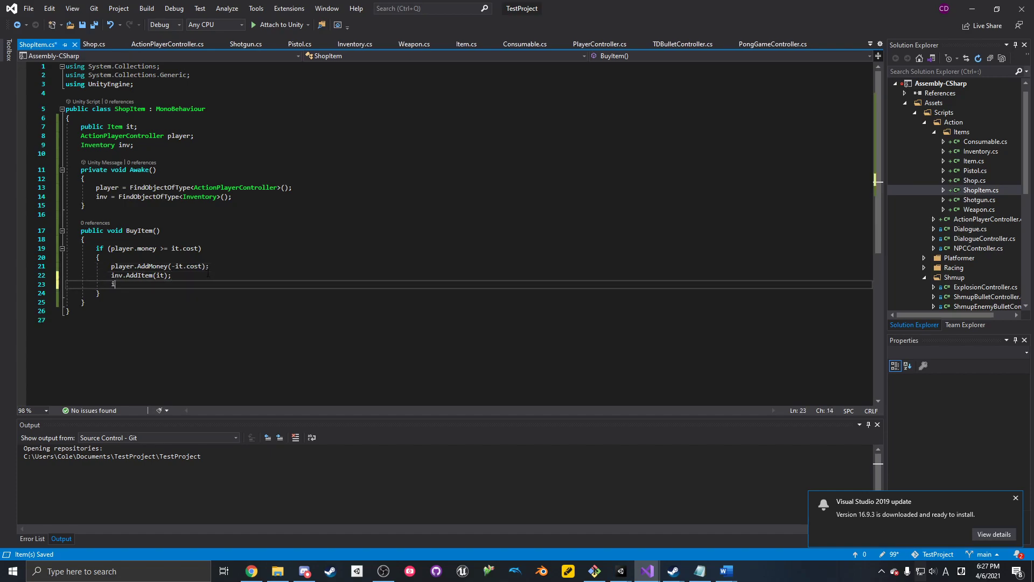
{"action": "type", "text": "if (!it.mul"}
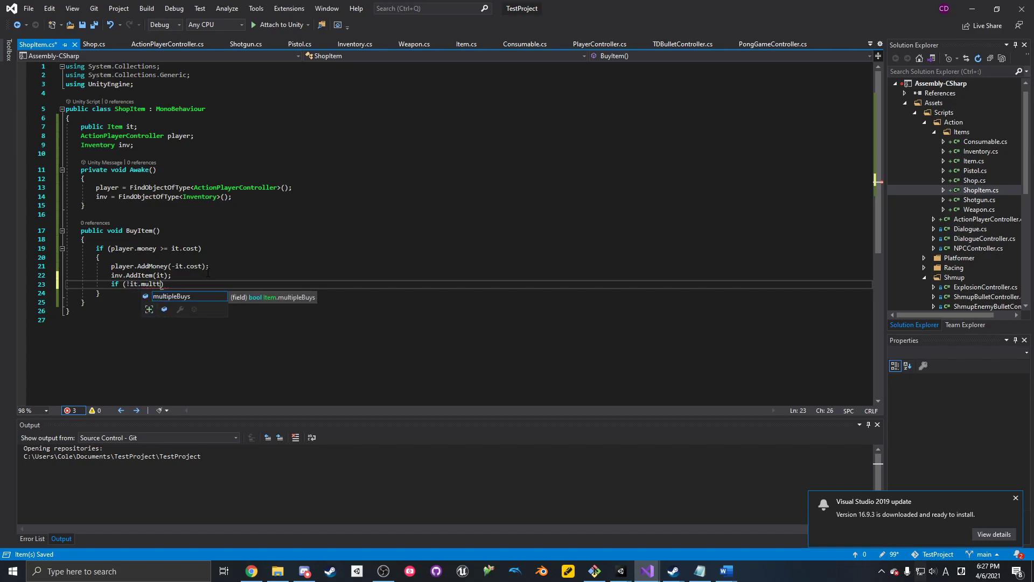
{"action": "type", "text": "tipleBuys)"}
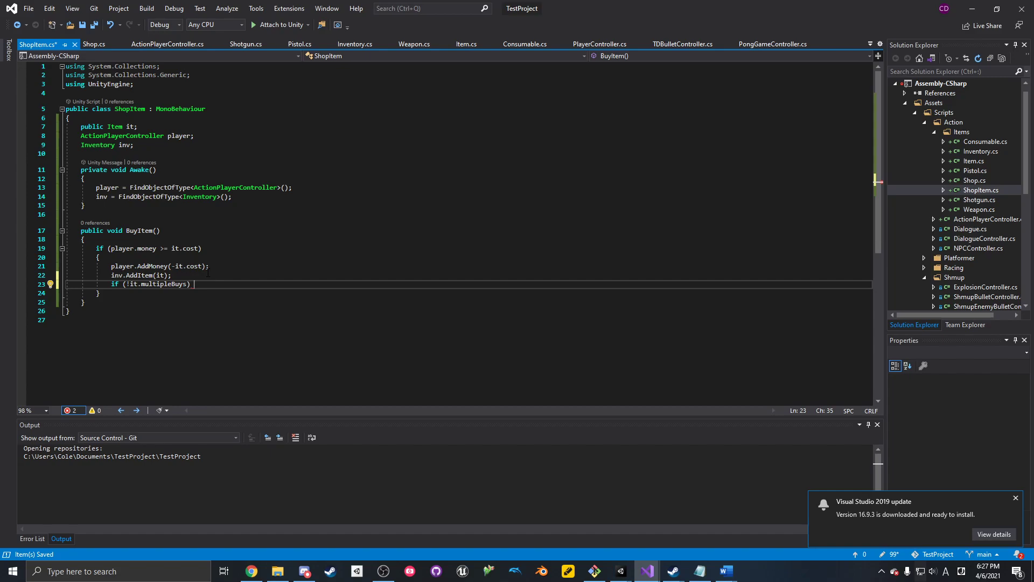
{"action": "type", "text": "Delete"}
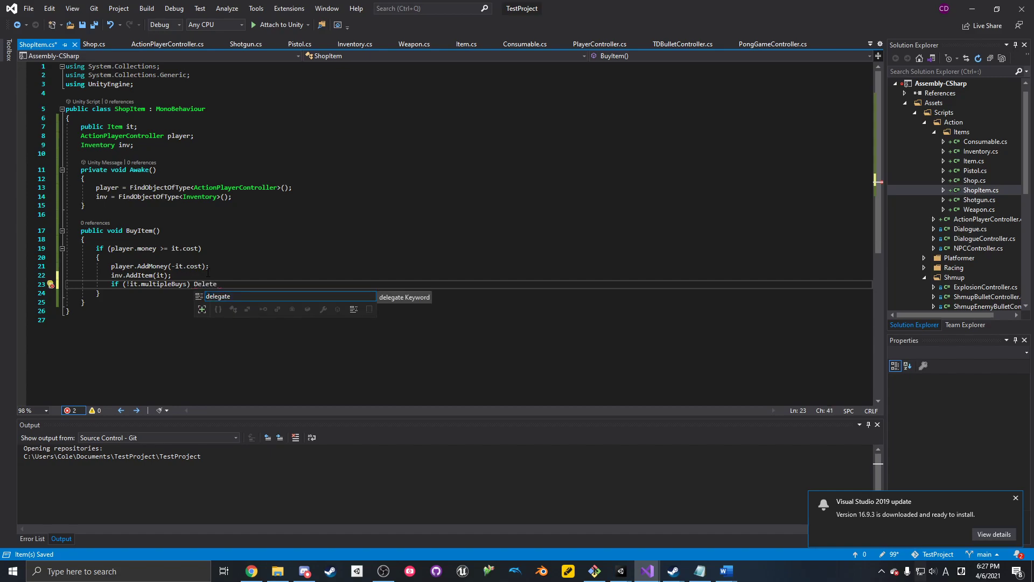
{"action": "type", "text": "(gameObject)"}
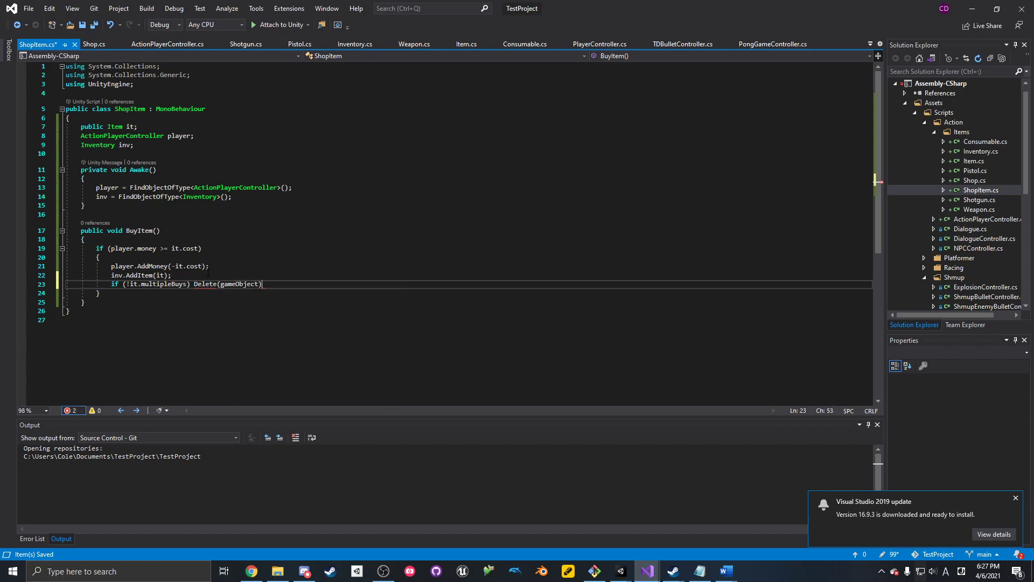
{"action": "type", "text": ";"}
{"action": "key", "text": "ctrl+s"}
- Replace the Delete call with "Destroy(gameObject)" and save the script
{"action": "left_click", "coordinate": [198, 284]}
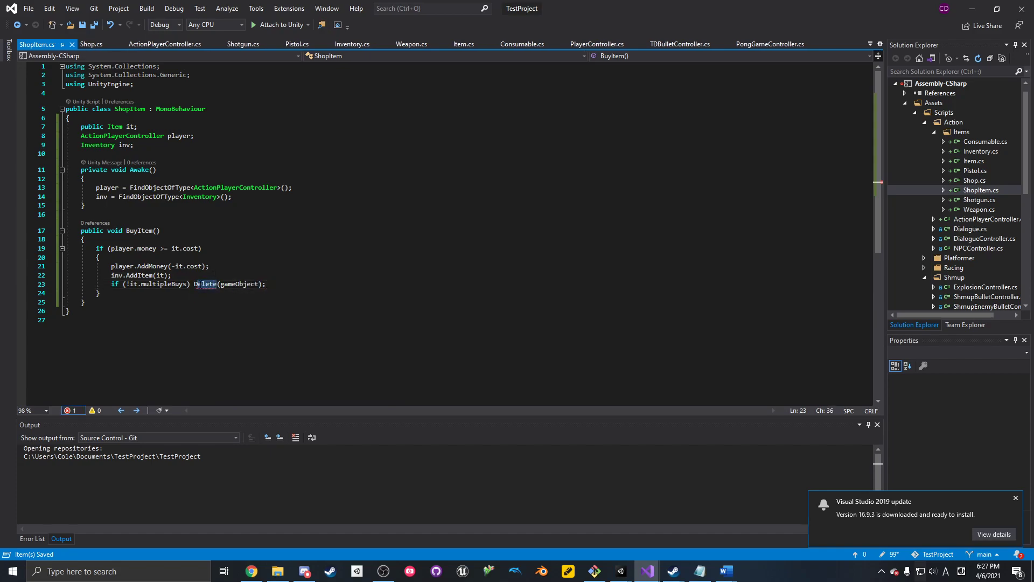
{"action": "type", "text": "stroy"}
{"action": "key", "text": "ctrl+s"}
{"action": "left_click", "coordinate": [292, 276]}
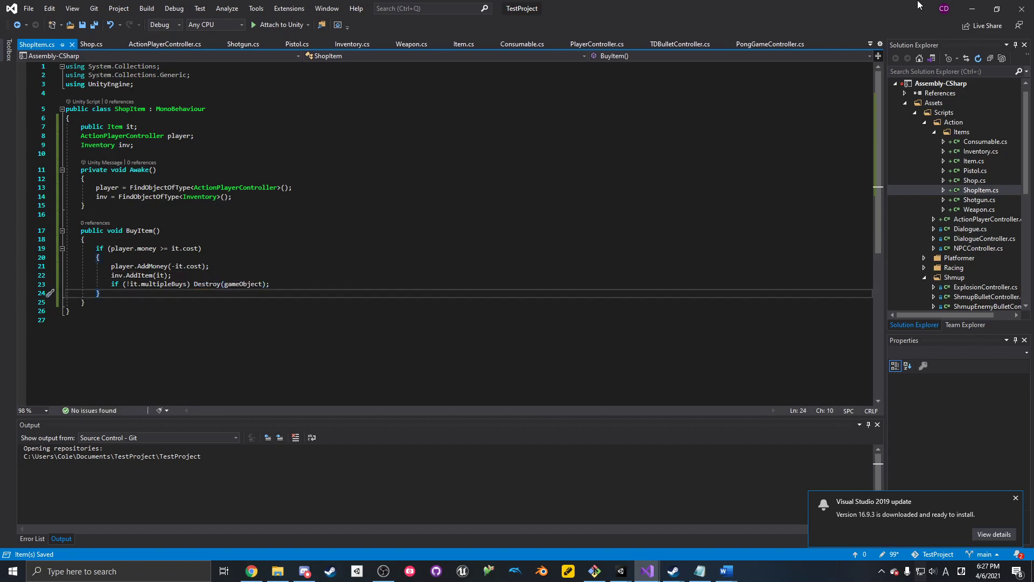
- Switch to Unity and attach the ShopItem script to the ShopItem object as a component
{"action": "left_click", "coordinate": [972, 9]}
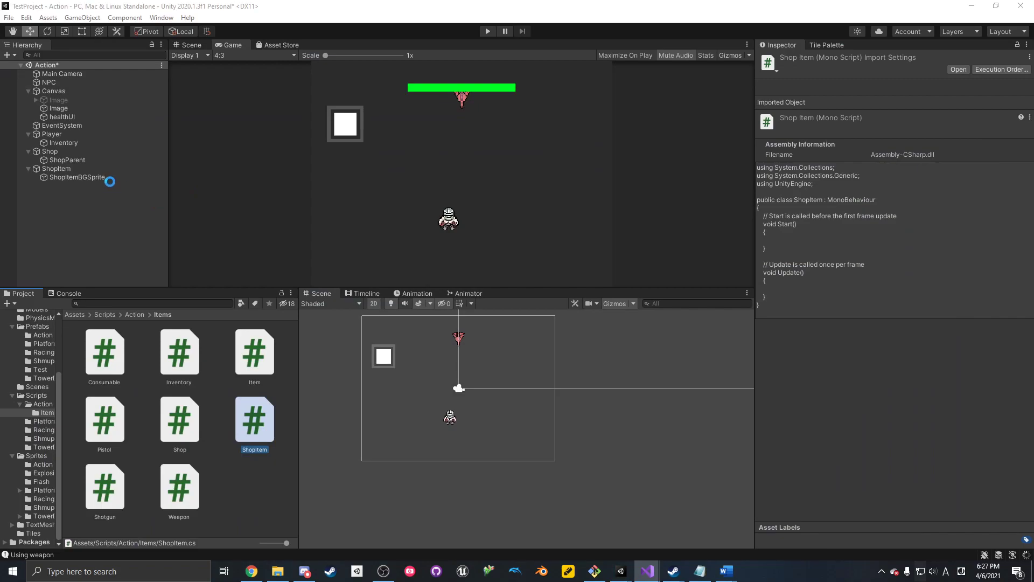
{"action": "left_click", "coordinate": [64, 168]}
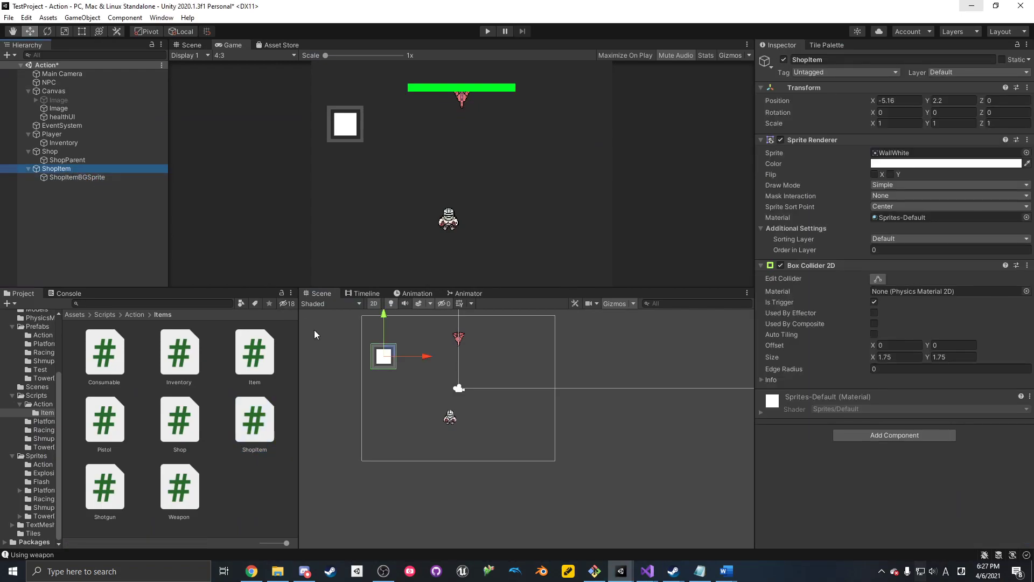
{"action": "left_click_drag", "start_coordinate": [258, 413], "coordinate": [832, 425]}
{"action": "mouse_move", "coordinate": [647, 571]}
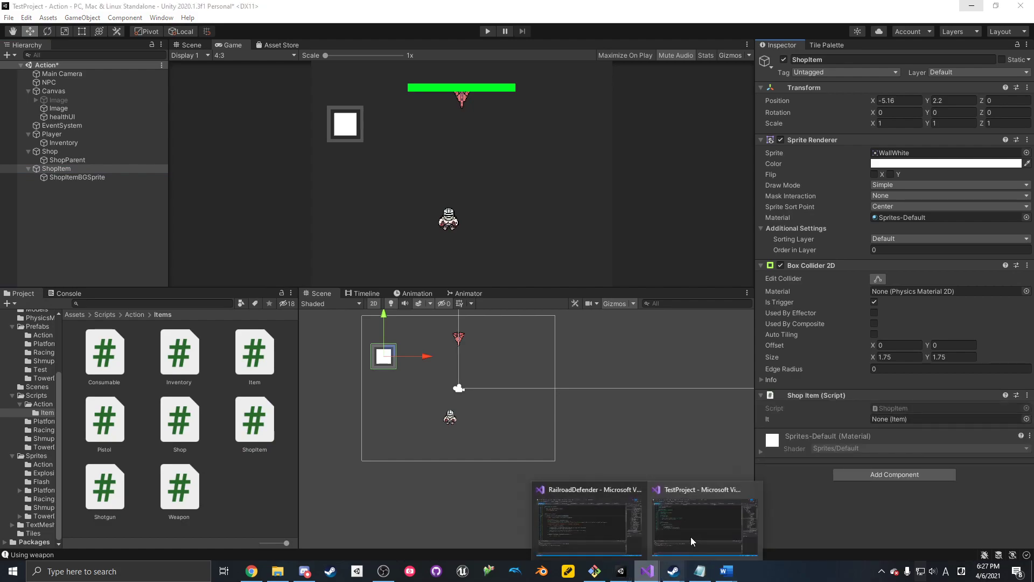
- Switch to the TestProject code in Visual Studio and add an empty private OnMouseDown method below BuyItem in ShopItem
{"action": "left_click", "coordinate": [684, 543]}
{"action": "key", "text": "Return"}
{"action": "key", "text": "Return"}
{"action": "type", "text": "void OnClick"}
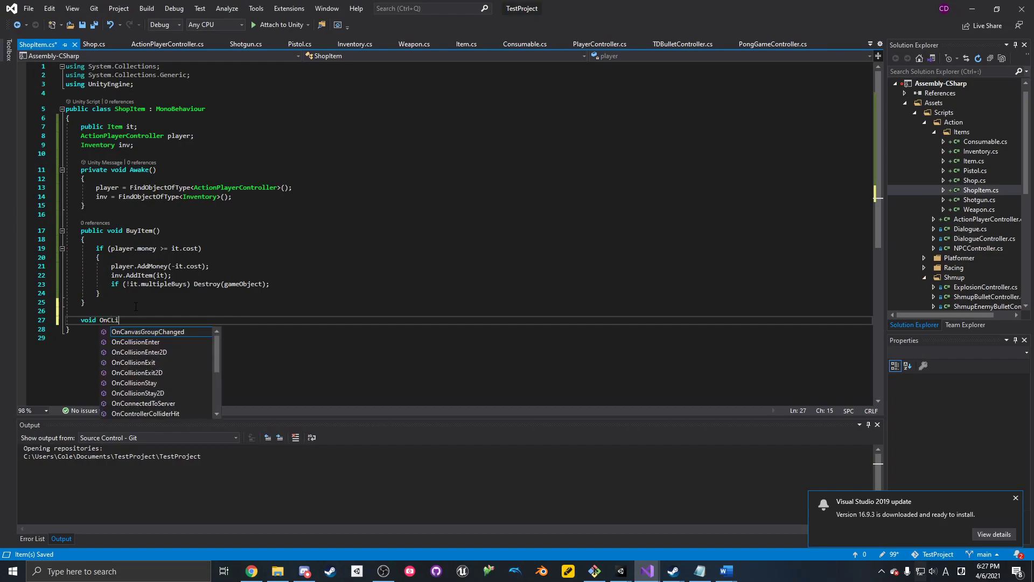
{"action": "key", "text": "BackSpace"}
{"action": "key", "text": "BackSpace"}
{"action": "key", "text": "BackSpace"}
{"action": "key", "text": "BackSpace"}
{"action": "key", "text": "BackSpace"}
{"action": "type", "text": "m"}
{"action": "key", "text": "BackSpace"}
{"action": "type", "text": "MouseEDown"}
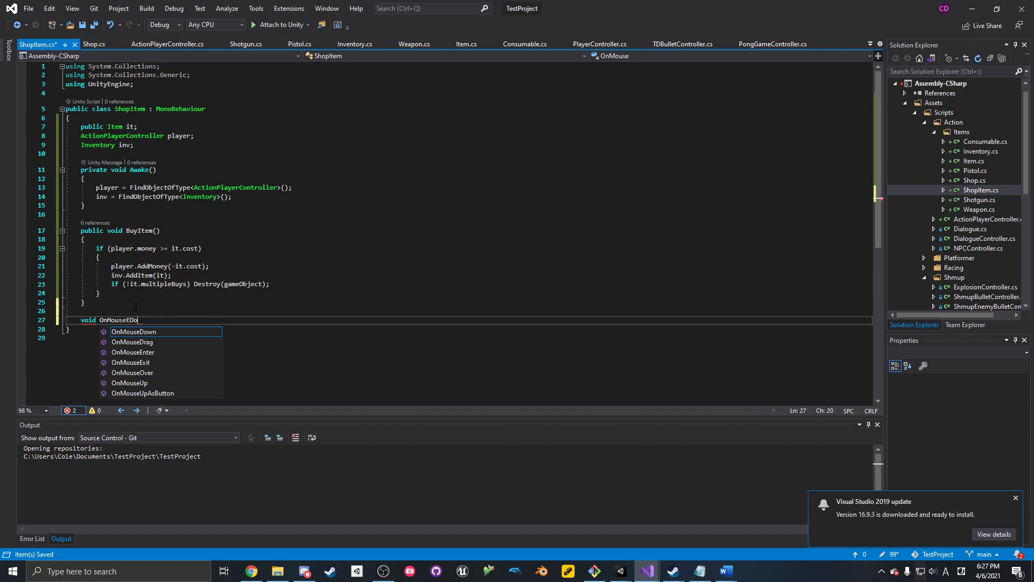
{"action": "key", "text": "BackSpace"}
{"action": "key", "text": "BackSpace"}
{"action": "key", "text": "BackSpace"}
{"action": "key", "text": "Return"}
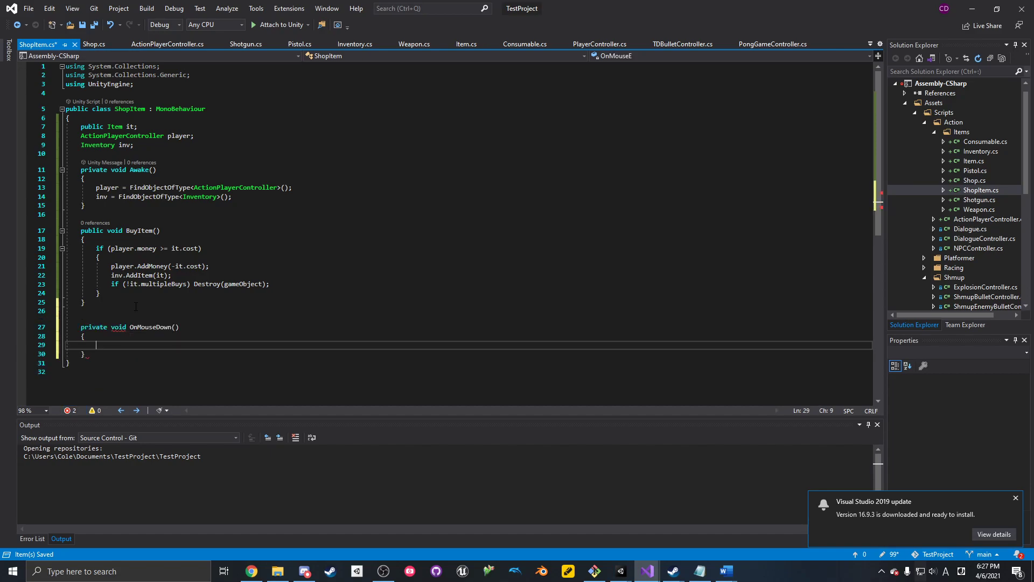
- Call "BuyItem();" inside the OnMouseDown method and save the script
{"action": "type", "text": "BuyItem"}
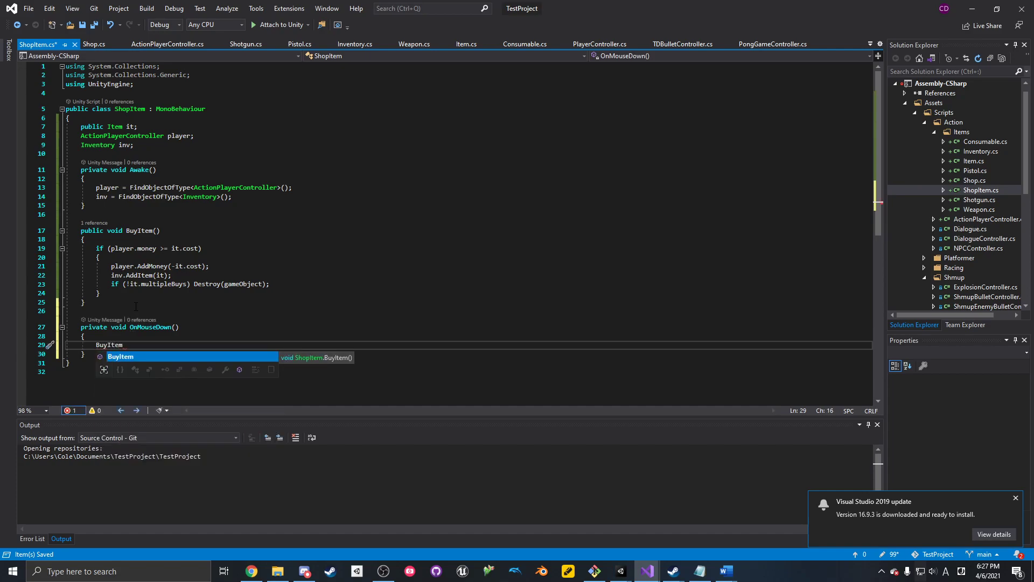
{"action": "type", "text": "();"}
{"action": "key", "text": "ctrl+s"}
{"action": "left_click", "coordinate": [191, 293]}
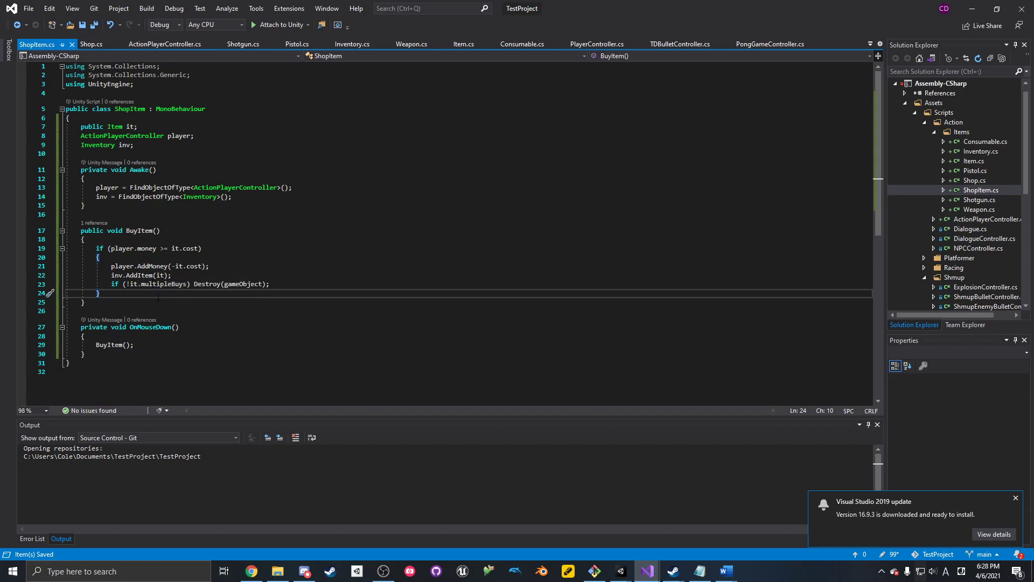
{"action": "double_click", "coordinate": [150, 327]}
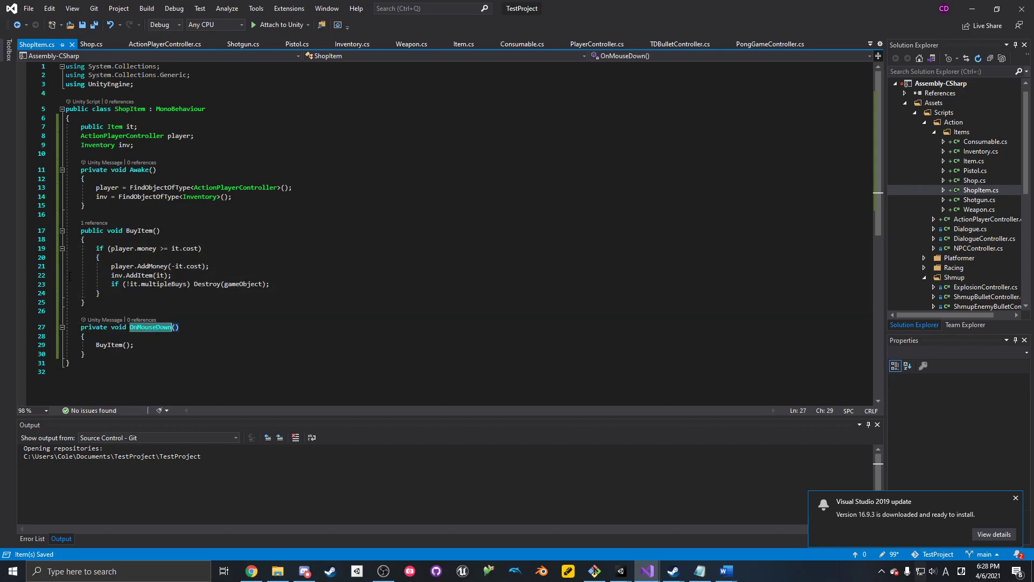
{"action": "left_click", "coordinate": [487, 93]}
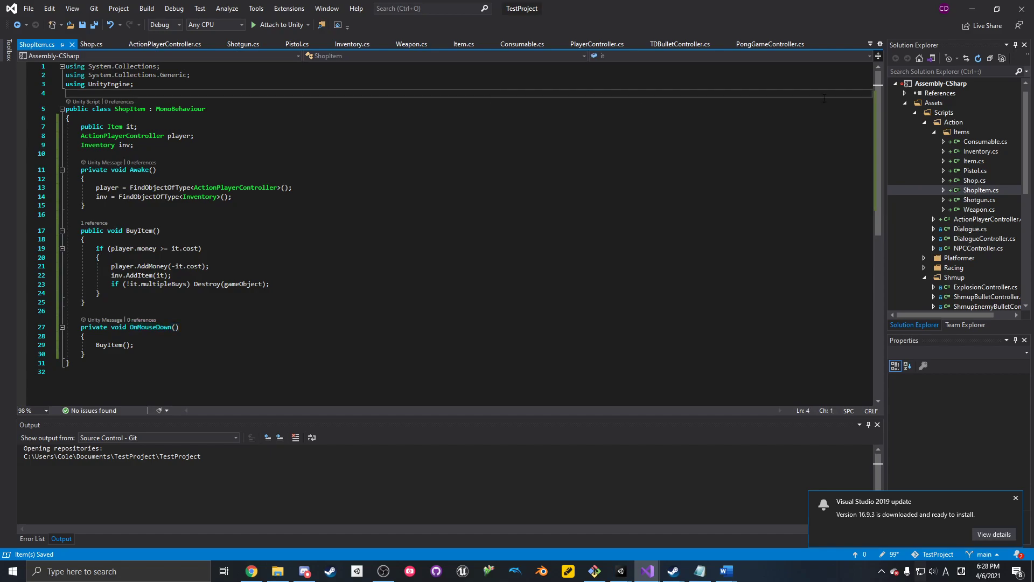
- Switch to Unity and save the Action scene
{"action": "left_click", "coordinate": [972, 9]}
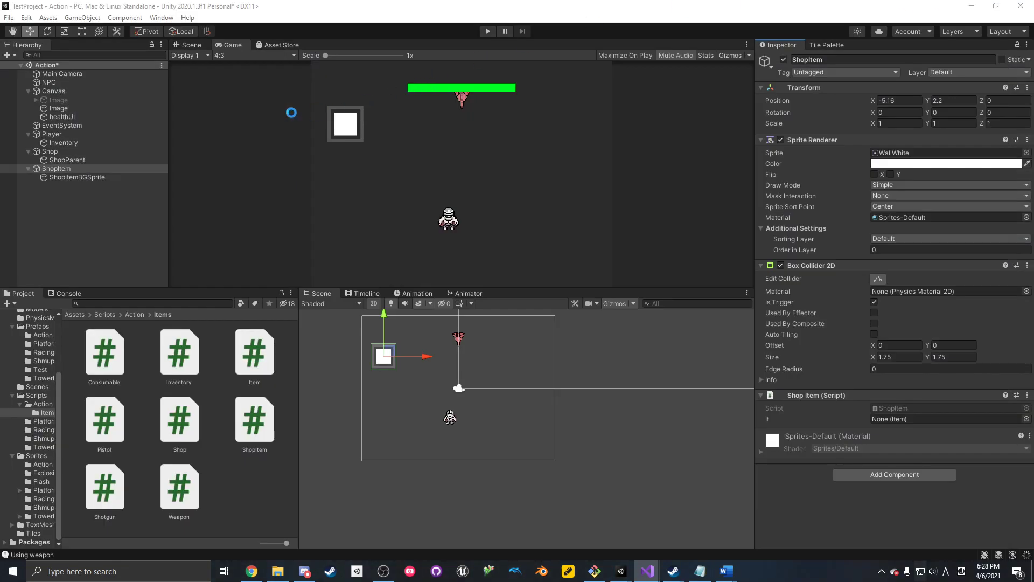
{"action": "left_click", "coordinate": [9, 17]}
{"action": "left_click", "coordinate": [38, 69]}
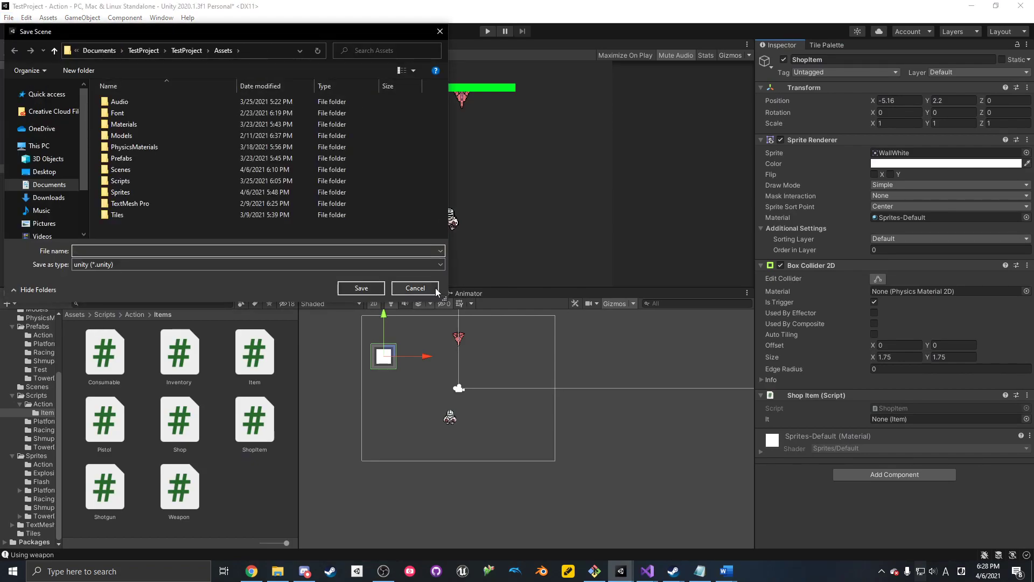
{"action": "key", "text": "Escape"}
{"action": "left_click", "coordinate": [9, 17]}
{"action": "left_click", "coordinate": [32, 69]}
- Assign the Browning prefab from Prefabs/Action to the It property of ShopItem's Shop Item script
{"action": "left_click", "coordinate": [77, 177]}
{"action": "left_click", "coordinate": [74, 169]}
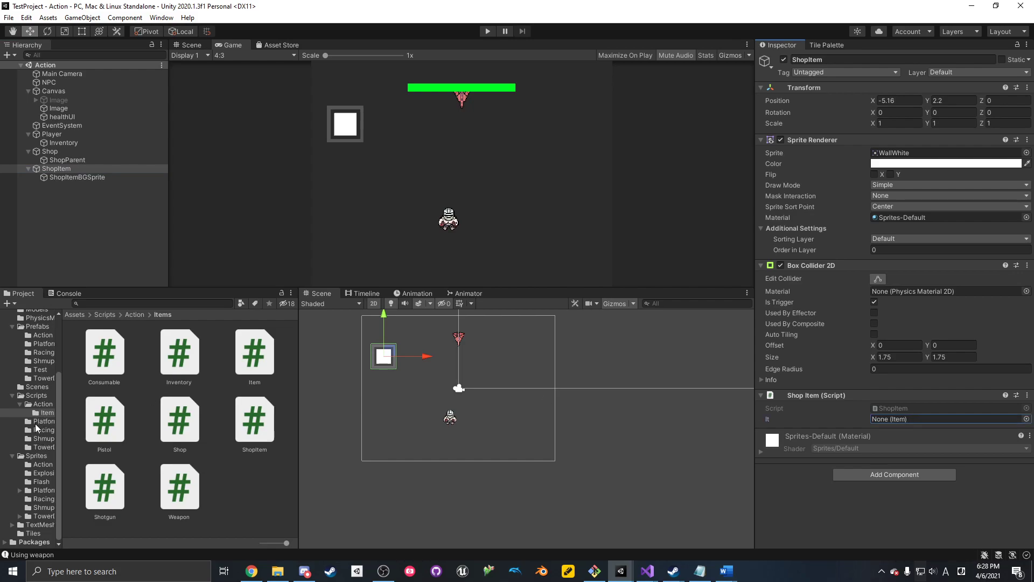
{"action": "left_click", "coordinate": [43, 335]}
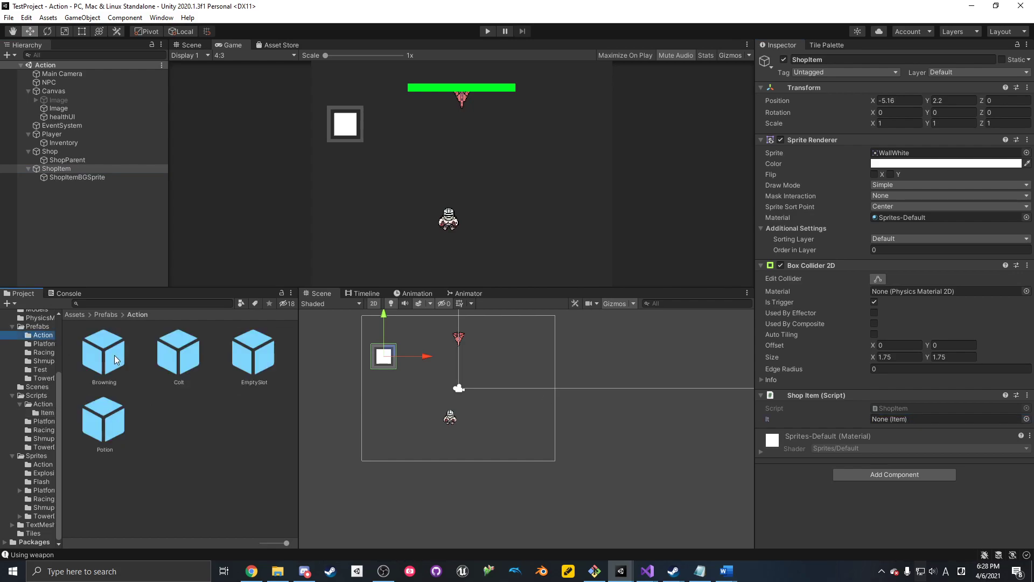
{"action": "left_click_drag", "start_coordinate": [122, 351], "coordinate": [948, 419]}
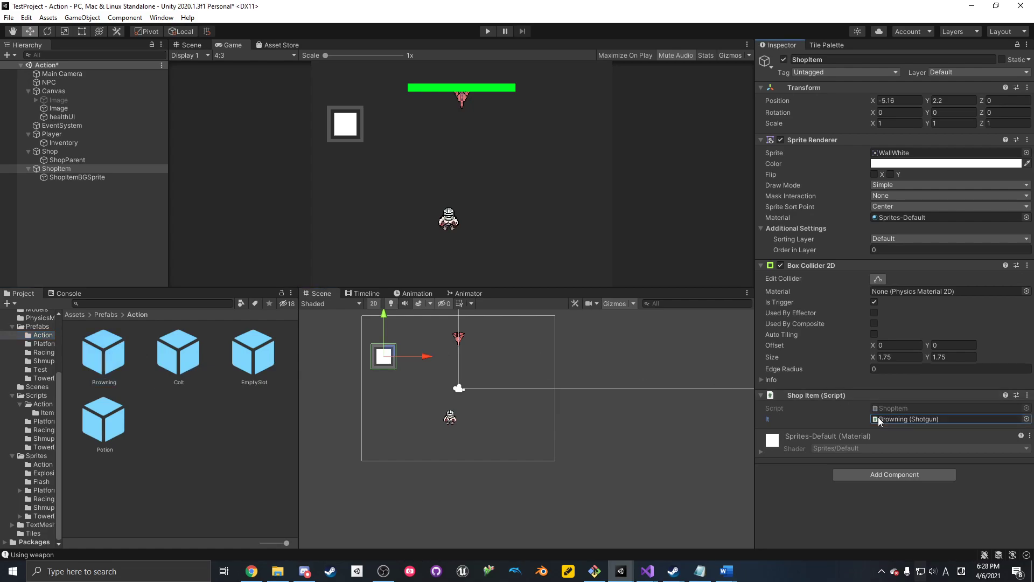
{"action": "left_click", "coordinate": [63, 170]}
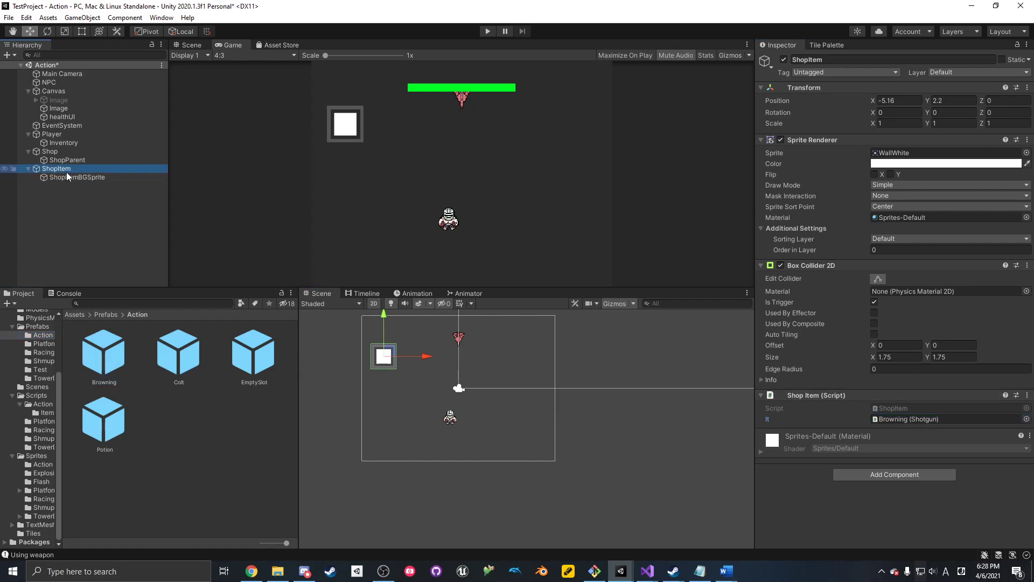
{"action": "left_click", "coordinate": [66, 174]}
{"action": "left_click", "coordinate": [73, 163]}
{"action": "left_click", "coordinate": [76, 175]}
{"action": "left_click", "coordinate": [76, 168]}
- Switch to Visual Studio, declare the field "SpriteRenderer rend;" below the inv field in ShopItem, and save the script
{"action": "mouse_move", "coordinate": [651, 575]}
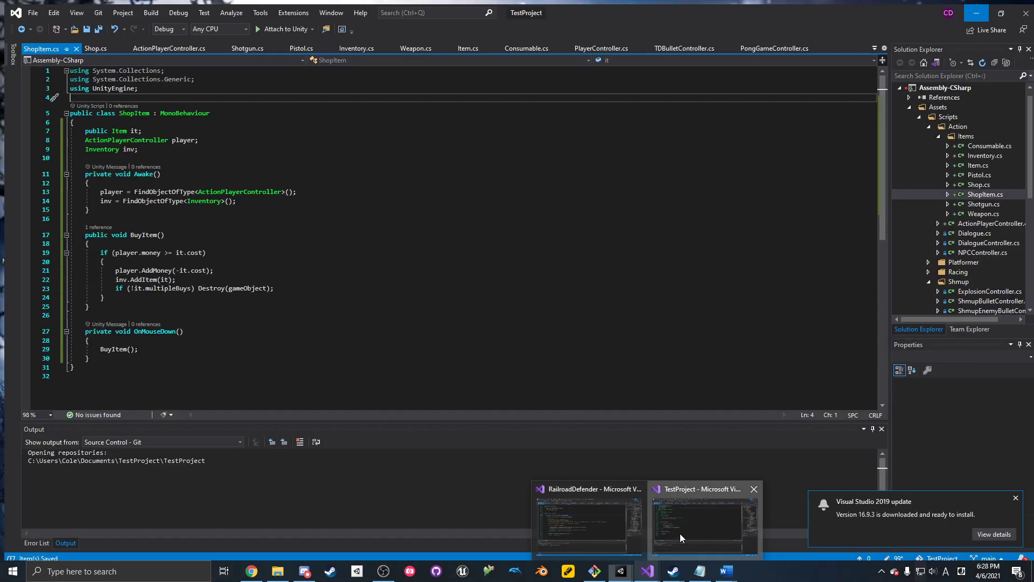
{"action": "left_click", "coordinate": [679, 533]}
{"action": "left_click", "coordinate": [253, 196]}
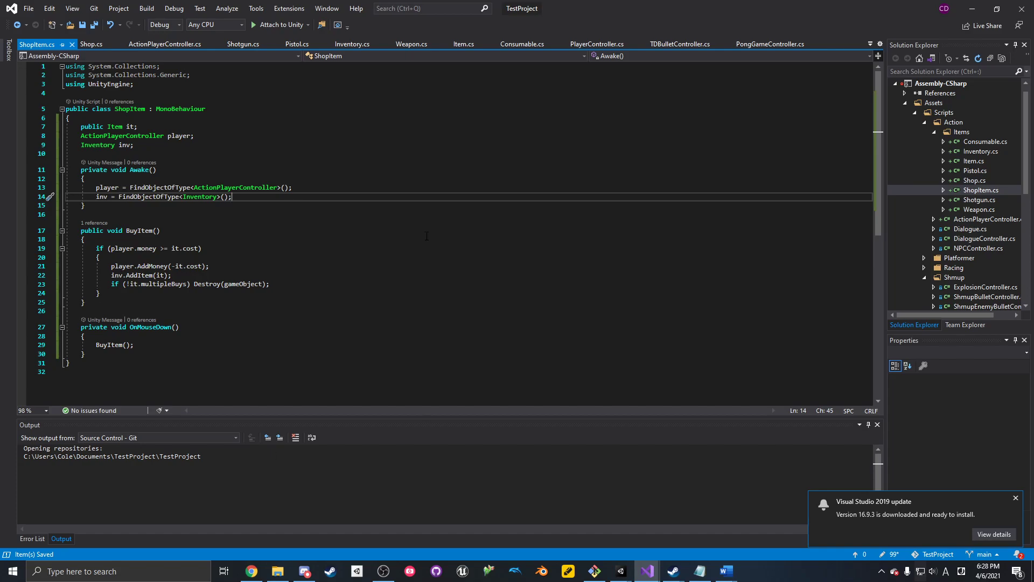
{"action": "key", "text": "Return"}
{"action": "key", "text": "Return"}
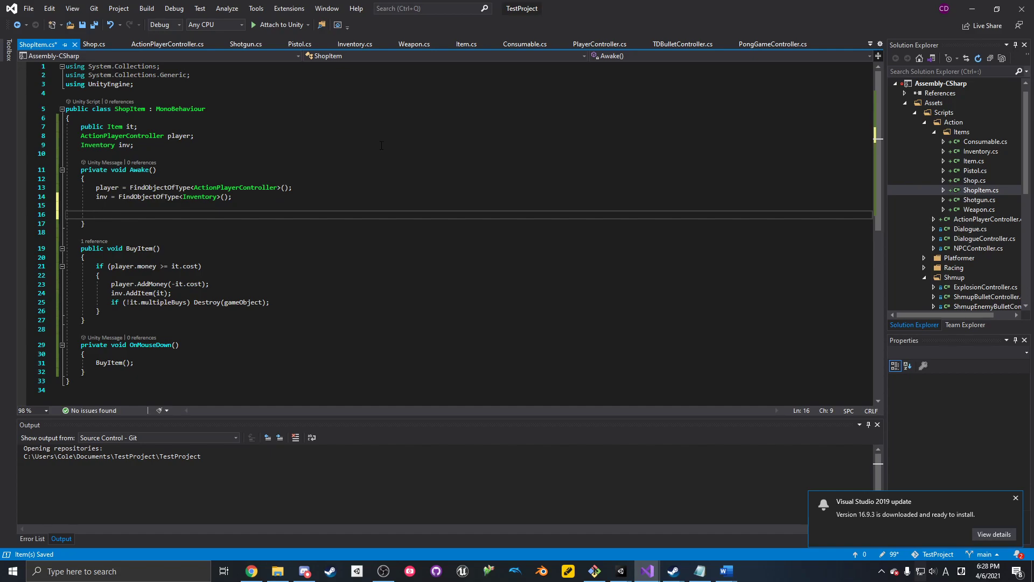
{"action": "left_click", "coordinate": [166, 145]}
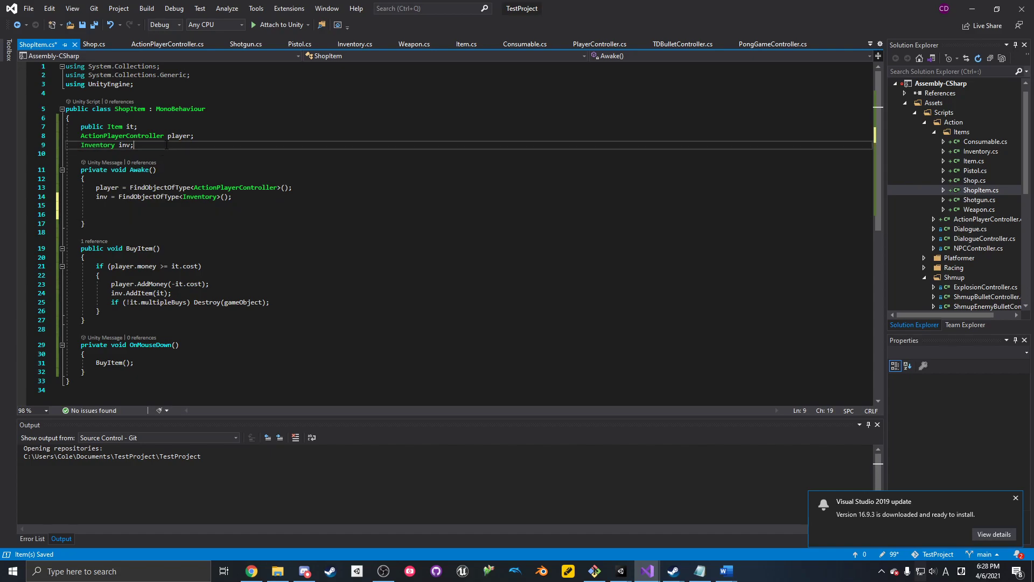
{"action": "key", "text": "Return"}
{"action": "type", "text": "Sprite"}
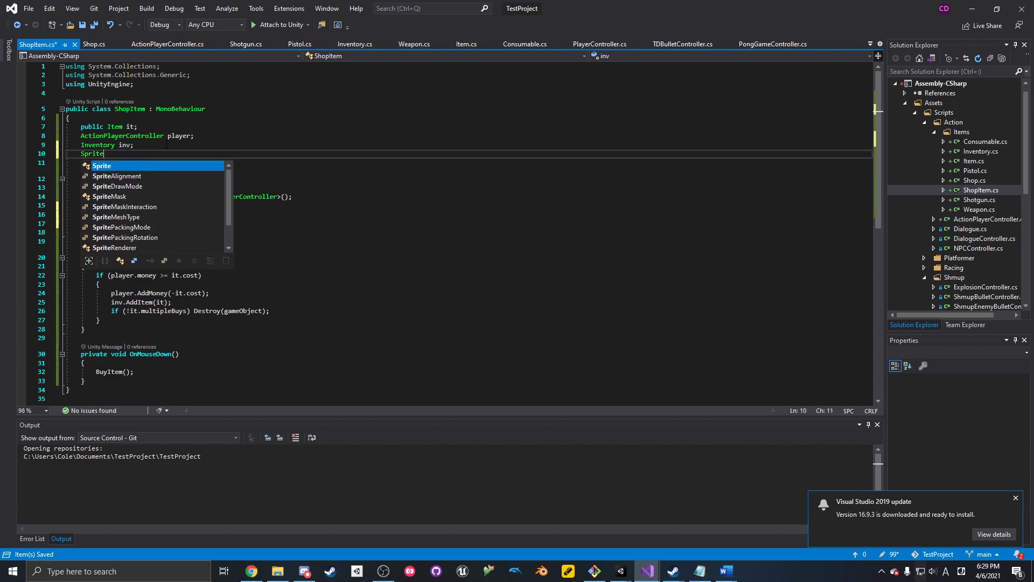
{"action": "type", "text": "Renderer rend;"}
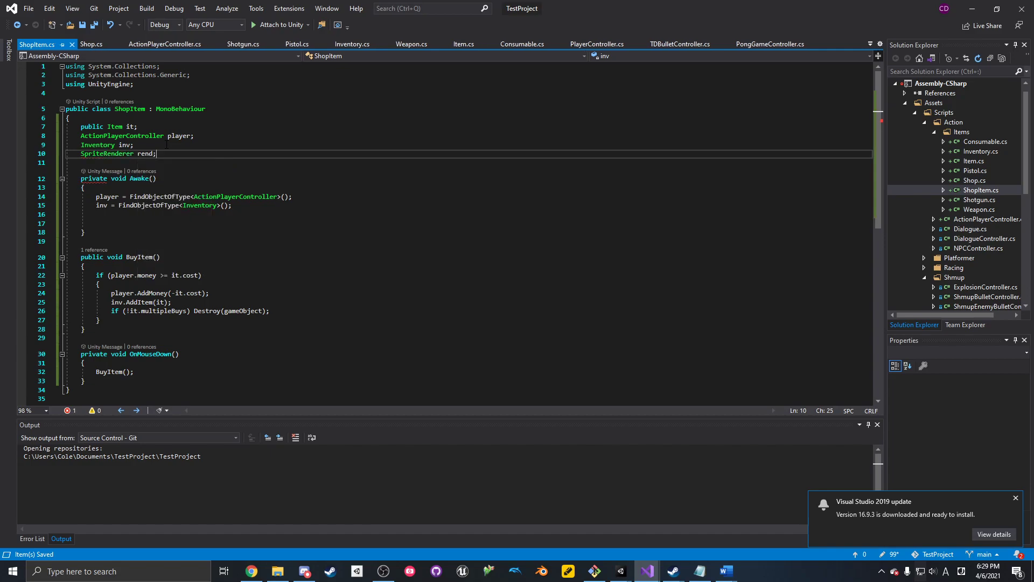
- In Awake, add "rend = GetComponent<SpriteRenderer>();" below the inv assignment
{"action": "left_click", "coordinate": [130, 223]}
{"action": "left_click", "coordinate": [130, 212]}
{"action": "type", "text": "rend ="}
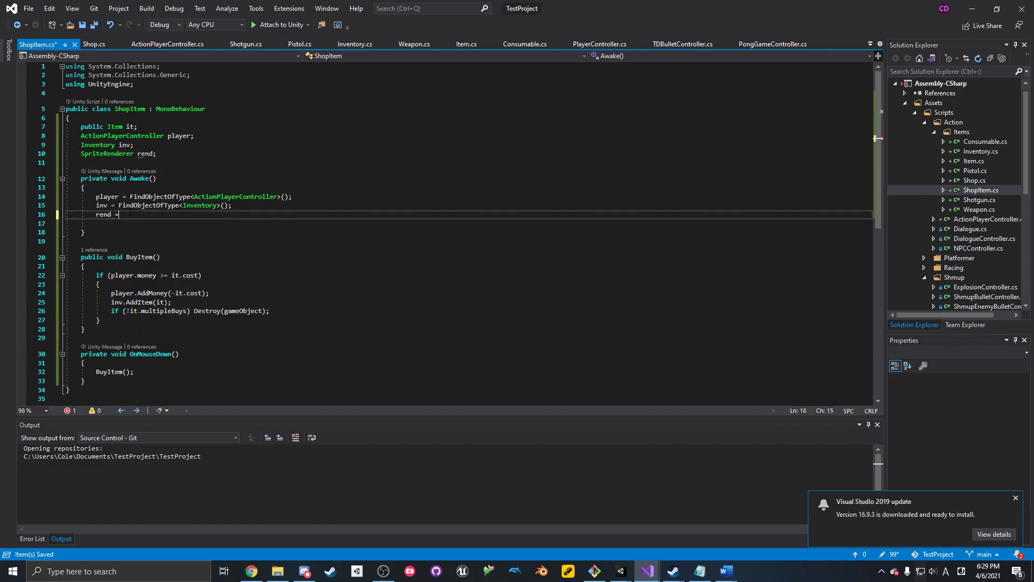
{"action": "type", "text": " GetComponent"}
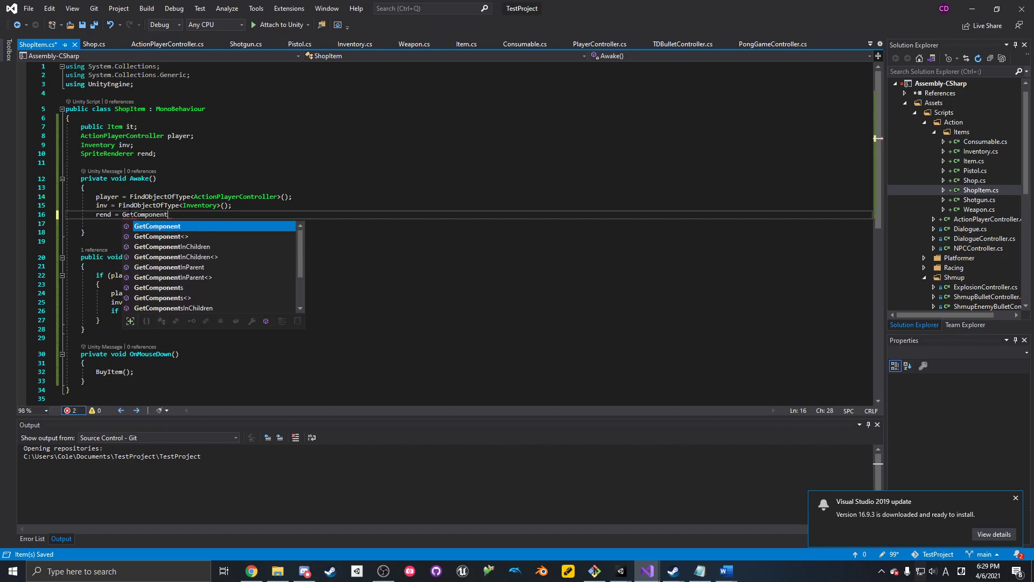
{"action": "type", "text": "<SpriteRenderer>();"}
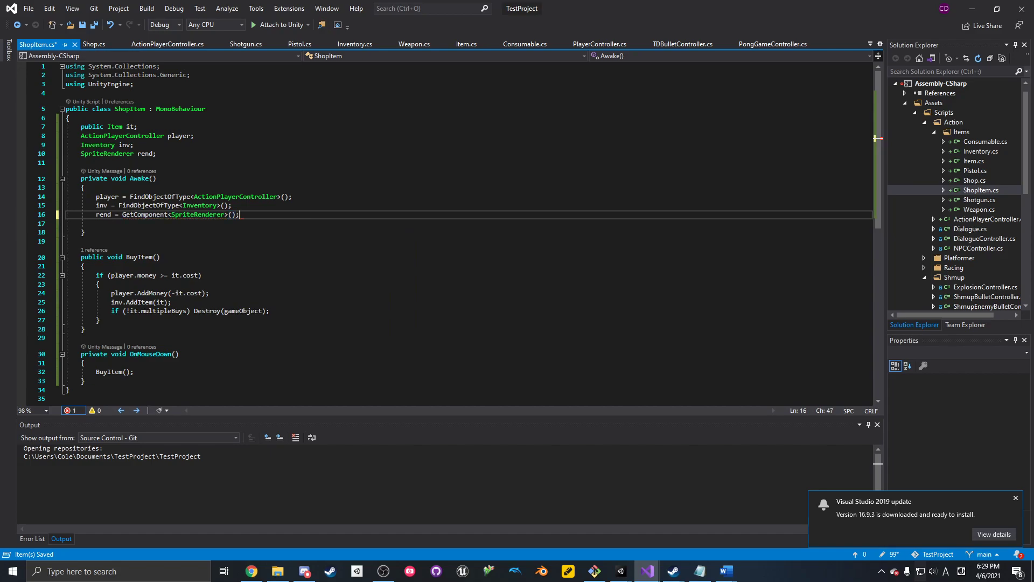
- At the end of Awake, add "rend.sprite = it.iSprite;" after a blank line and save the script
{"action": "key", "text": "Return"}
{"action": "key", "text": "Down"}
{"action": "type", "text": "rend."}
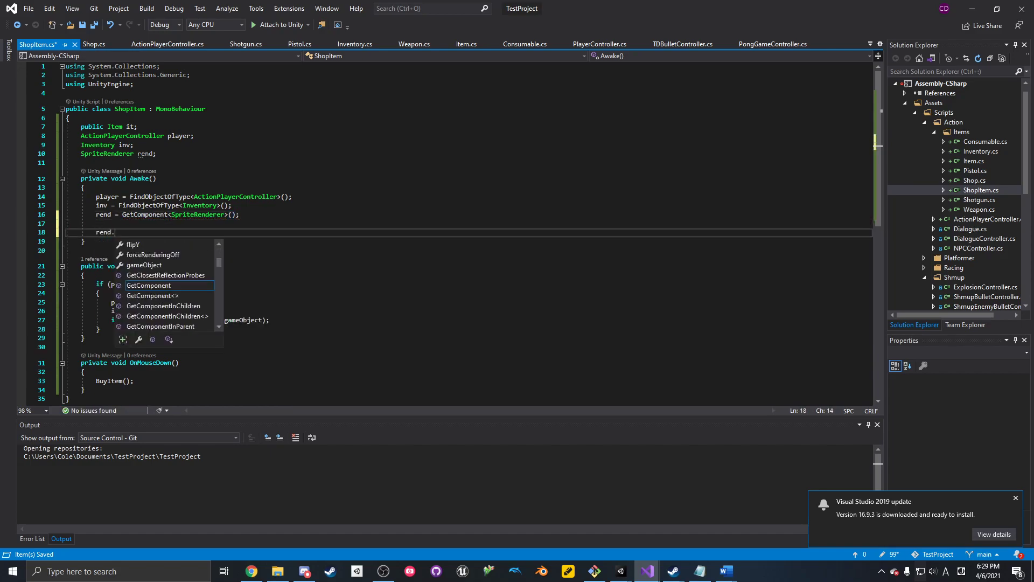
{"action": "type", "text": "sprite = it.sprite"}
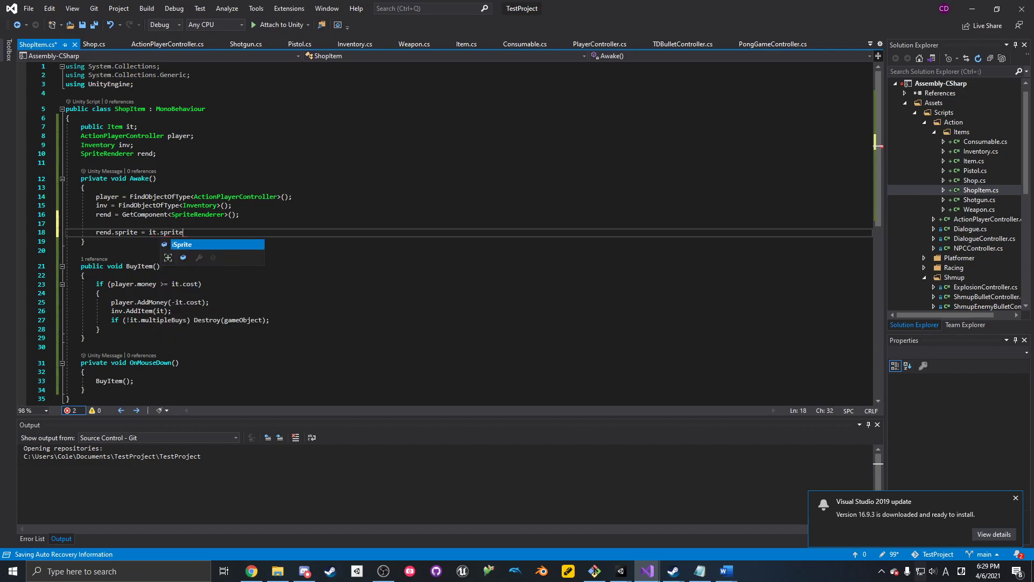
{"action": "key", "text": "Tab"}
{"action": "type", "text": ";"}
{"action": "key", "text": "ctrl+s"}
{"action": "left_click", "coordinate": [230, 224]}
{"action": "left_click", "coordinate": [331, 208]}
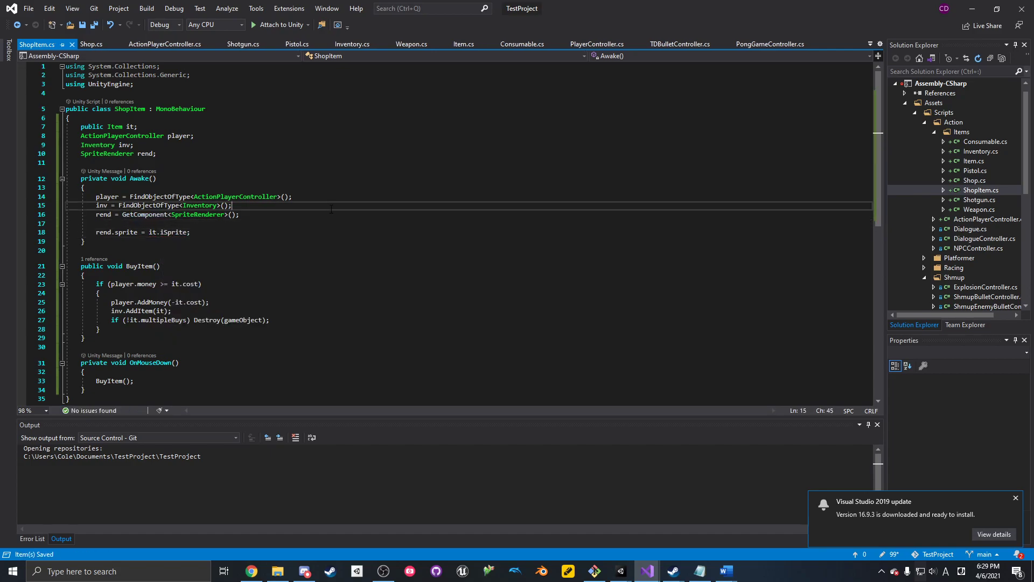
{"action": "left_click", "coordinate": [321, 217]}
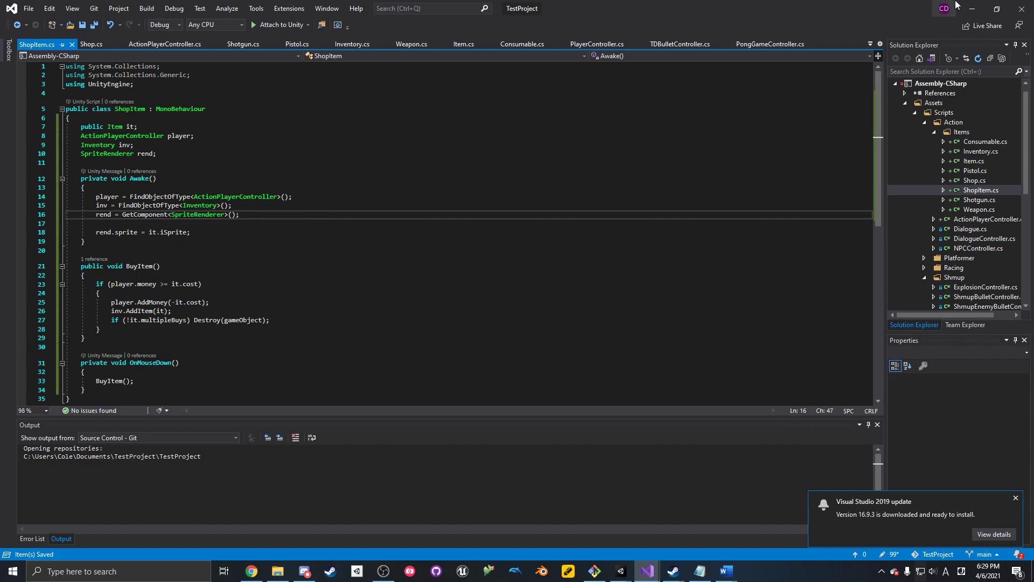
- Switch to Unity, save the scene, and set the ShopItem Sprite Renderer's Order in Layer to 4
{"action": "left_click", "coordinate": [972, 8]}
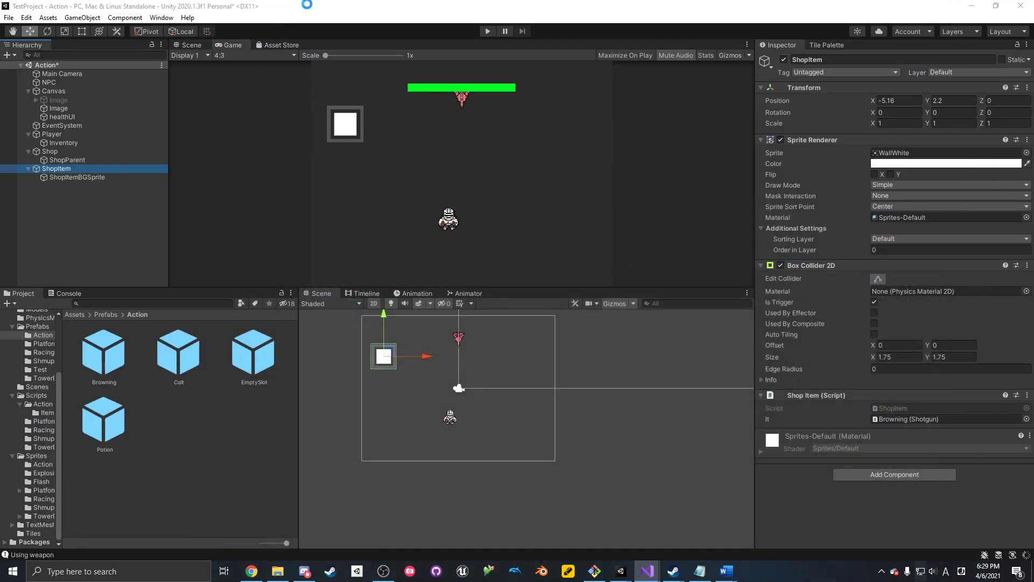
{"action": "key", "text": "ctrl+s"}
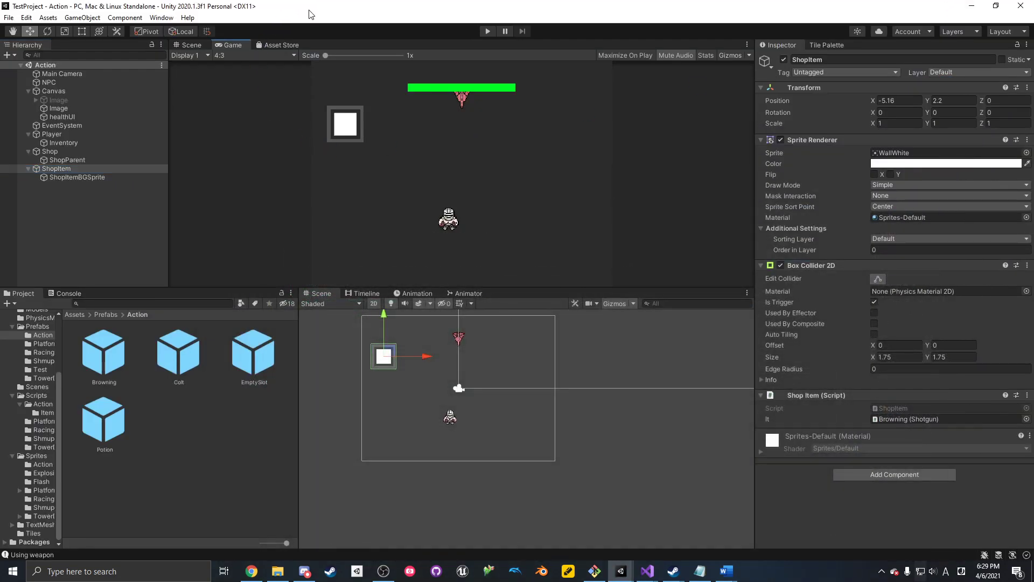
{"action": "left_click", "coordinate": [126, 168]}
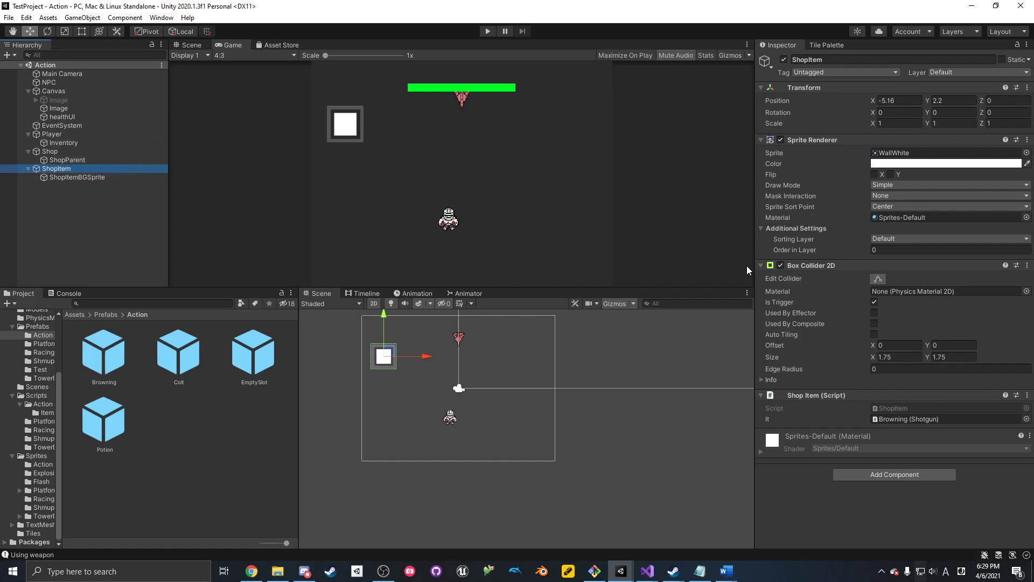
{"action": "left_click", "coordinate": [907, 250]}
{"action": "type", "text": "4"}
{"action": "left_click", "coordinate": [127, 160]}
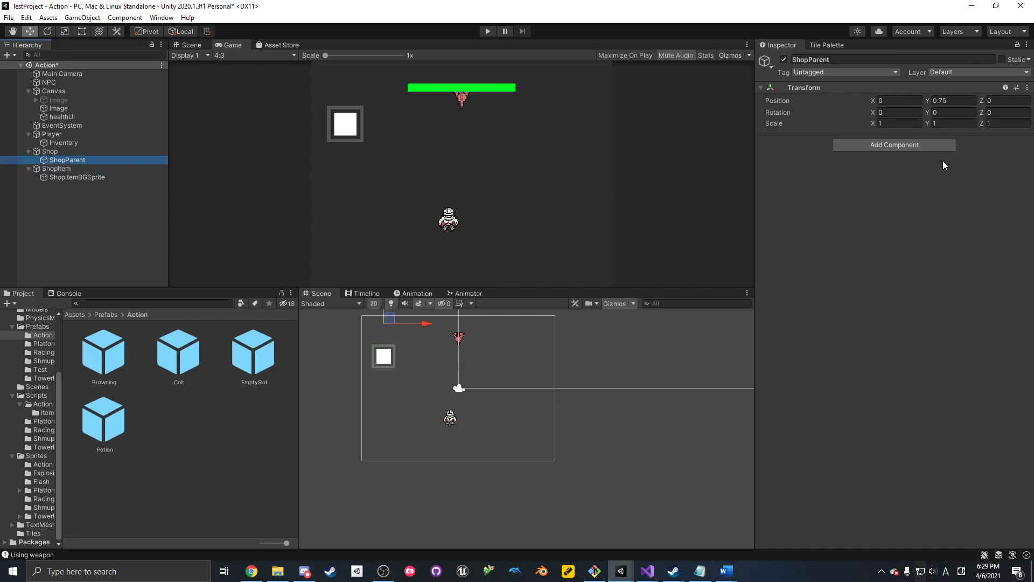
- Create a prefab from the ShopItem object in the Prefabs/Action folder
{"action": "left_click", "coordinate": [43, 169]}
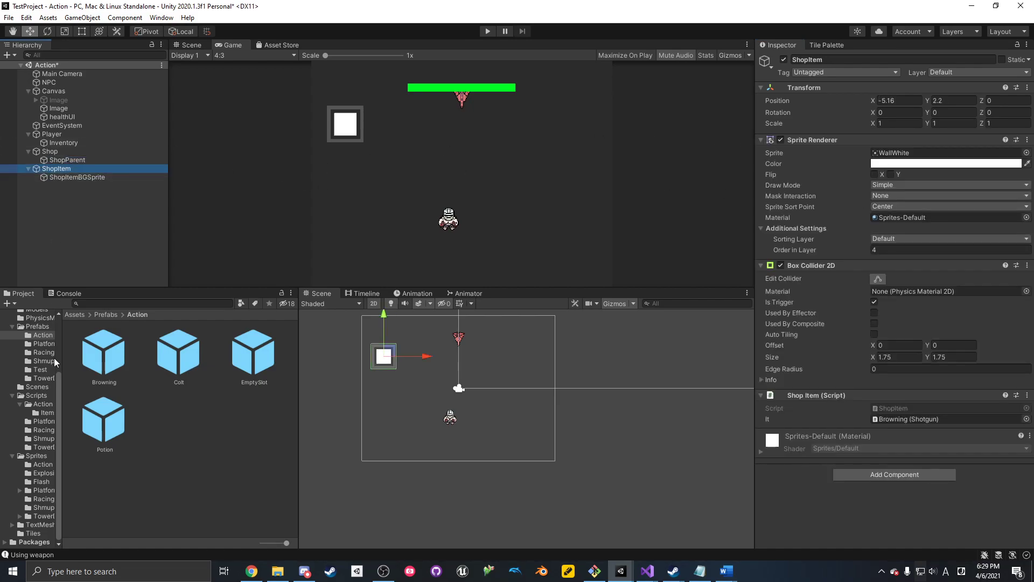
{"action": "left_click_drag", "start_coordinate": [66, 170], "coordinate": [216, 495]}
- Set the Order in Layer of ShopItemBGSprite's Sprite Renderer to 3
{"action": "left_click", "coordinate": [69, 177]}
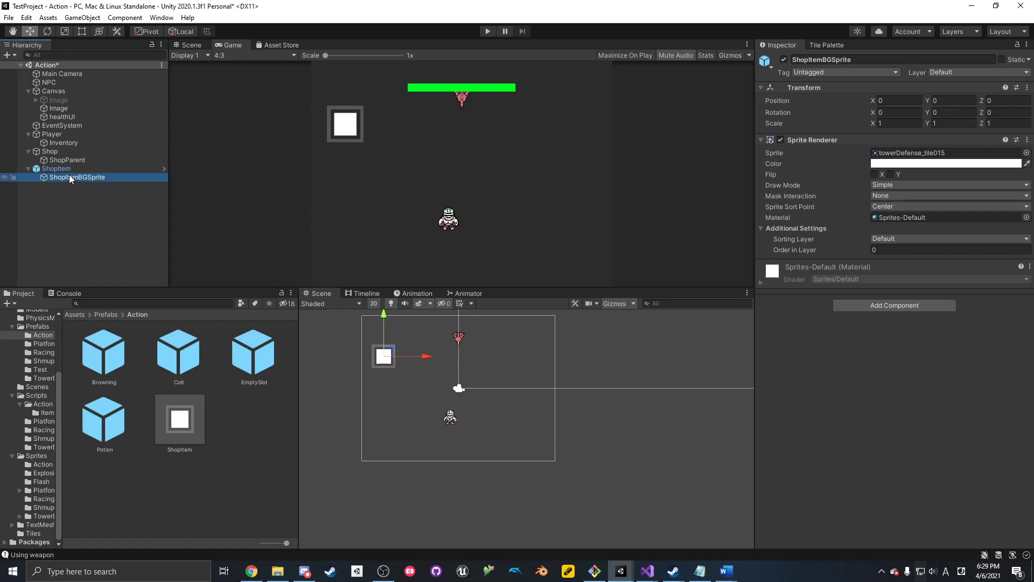
{"action": "left_click", "coordinate": [67, 168]}
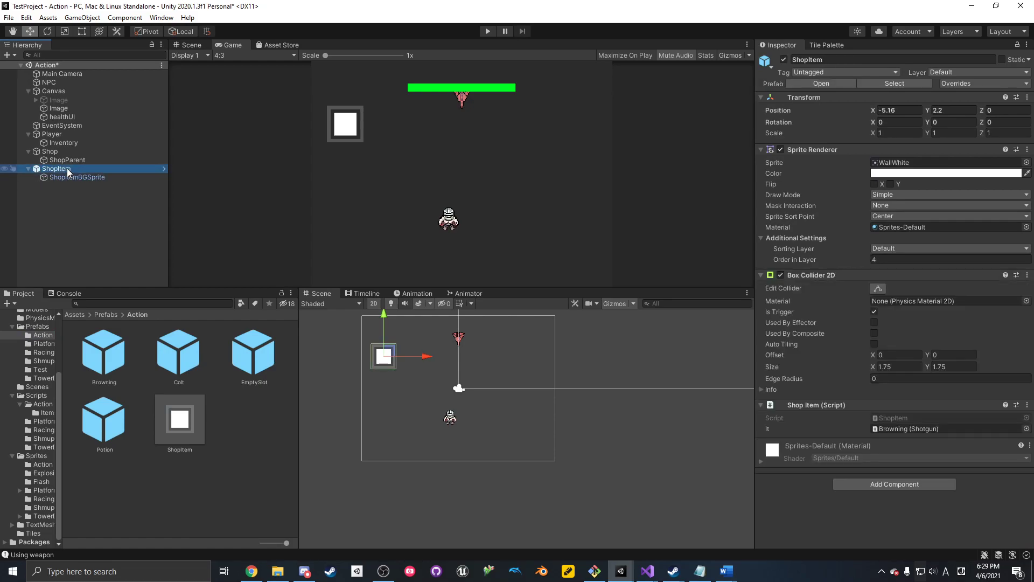
{"action": "left_click", "coordinate": [73, 175]}
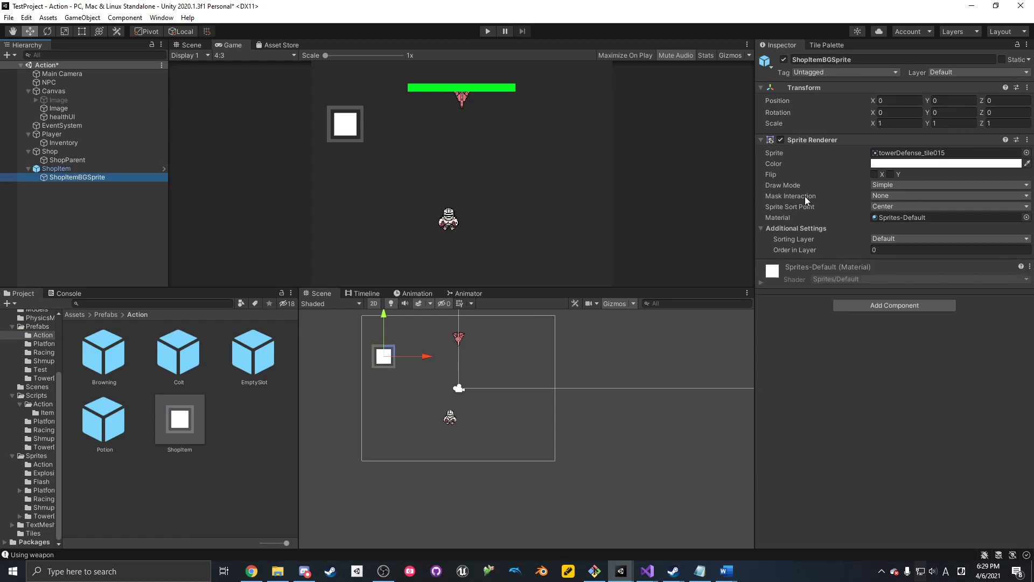
{"action": "left_click", "coordinate": [899, 251]}
{"action": "type", "text": "3"}
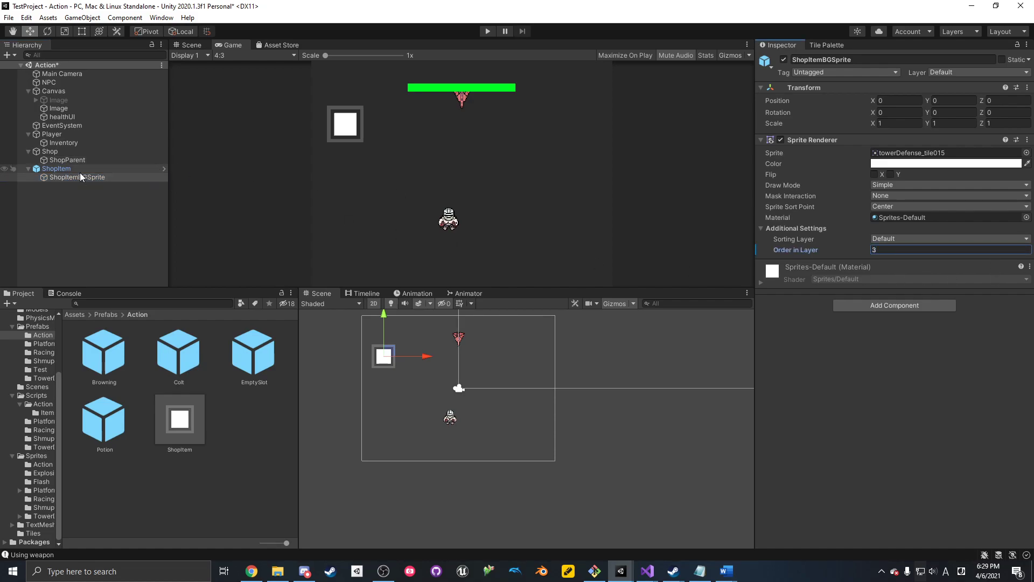
- Open the ShopItem prefab, set ShopItemBGSprite's Order in Layer to 3, and return to the scene
{"action": "left_click", "coordinate": [199, 427]}
{"action": "double_click", "coordinate": [200, 425]}
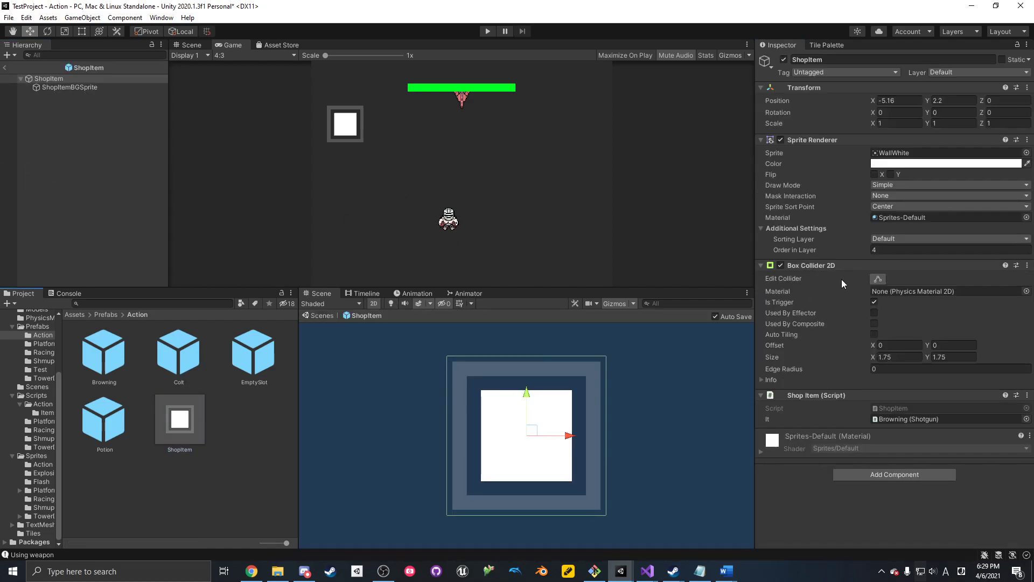
{"action": "left_click", "coordinate": [159, 101]}
{"action": "left_click", "coordinate": [144, 89]}
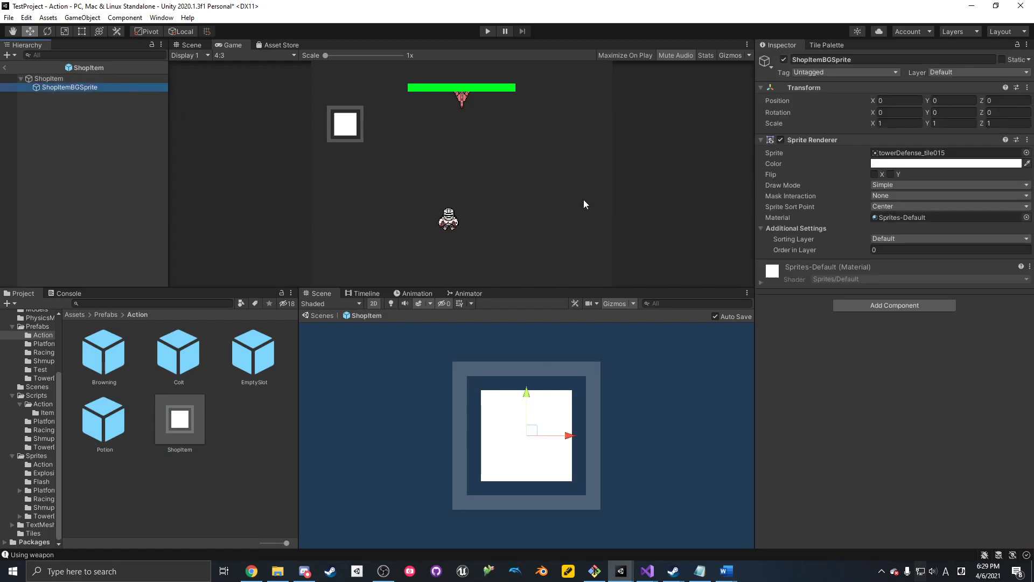
{"action": "left_click", "coordinate": [906, 240]}
{"action": "left_click", "coordinate": [1005, 251]}
{"action": "left_click", "coordinate": [1005, 251]}
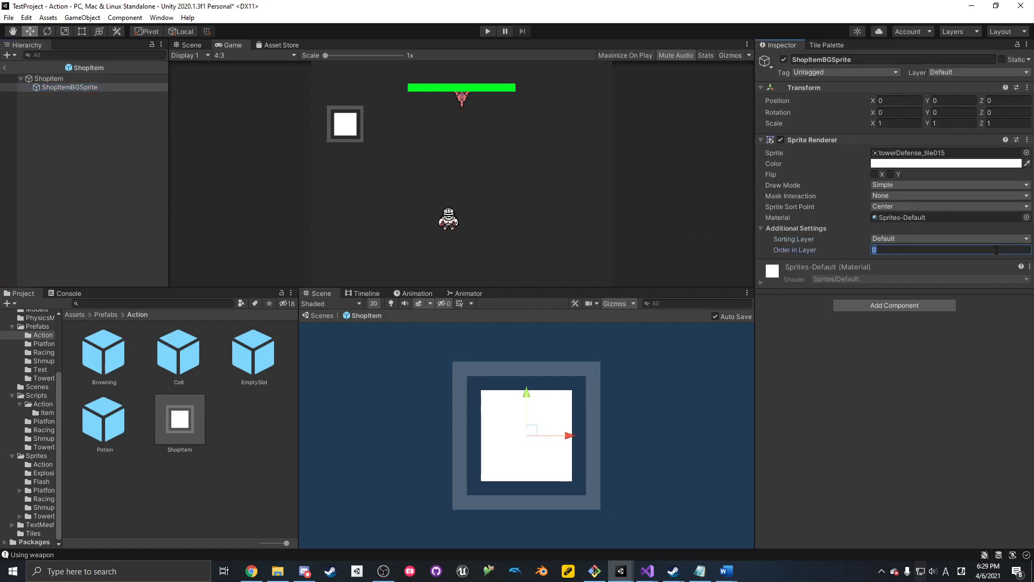
{"action": "type", "text": "3"}
{"action": "left_click", "coordinate": [5, 68]}
- Delete the ShopItem object from the scene hierarchy and select the Shop object
{"action": "left_click", "coordinate": [104, 168]}
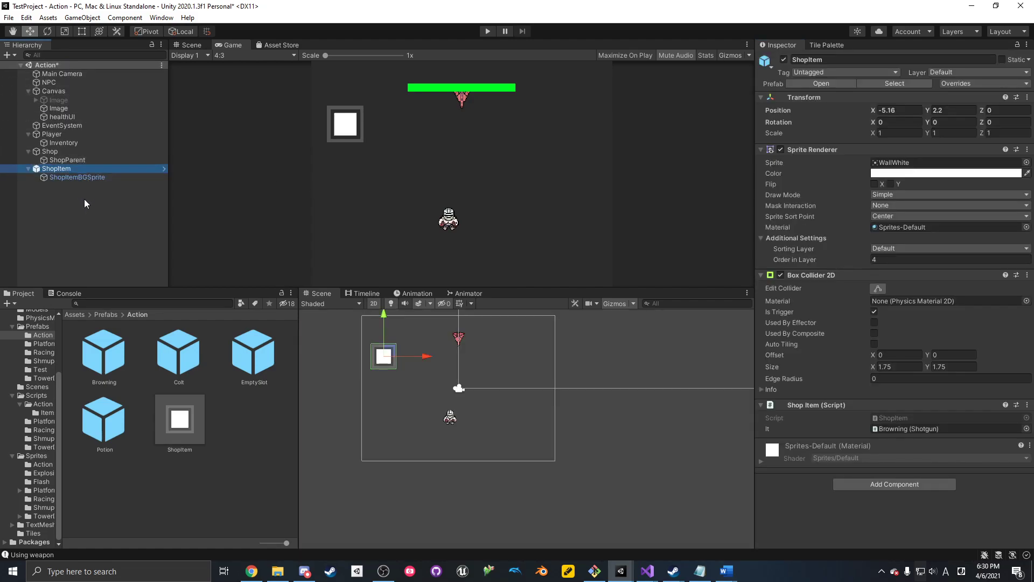
{"action": "key", "text": "Delete"}
{"action": "left_click", "coordinate": [65, 161]}
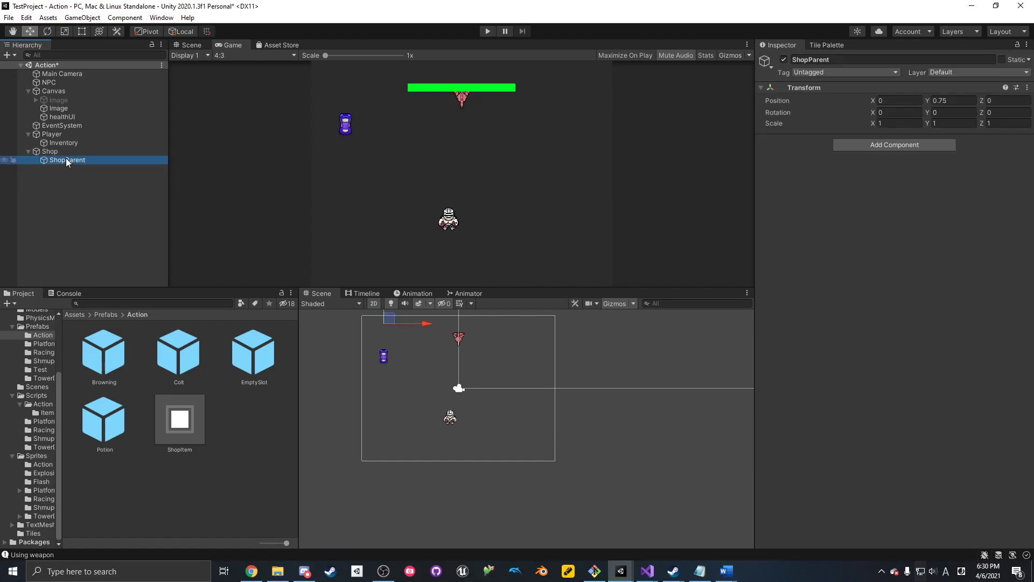
{"action": "left_click", "coordinate": [66, 153]}
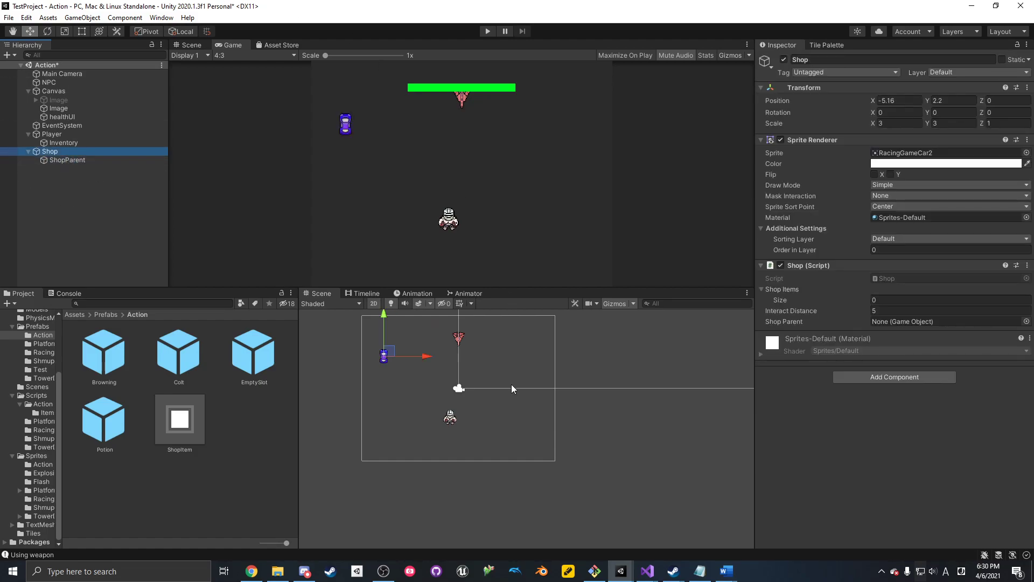
- Switch to Visual Studio, open Shop.cs and review its shopItems, interactDistance and shopParent fields
{"action": "mouse_move", "coordinate": [649, 568]}
{"action": "left_click", "coordinate": [723, 544]}
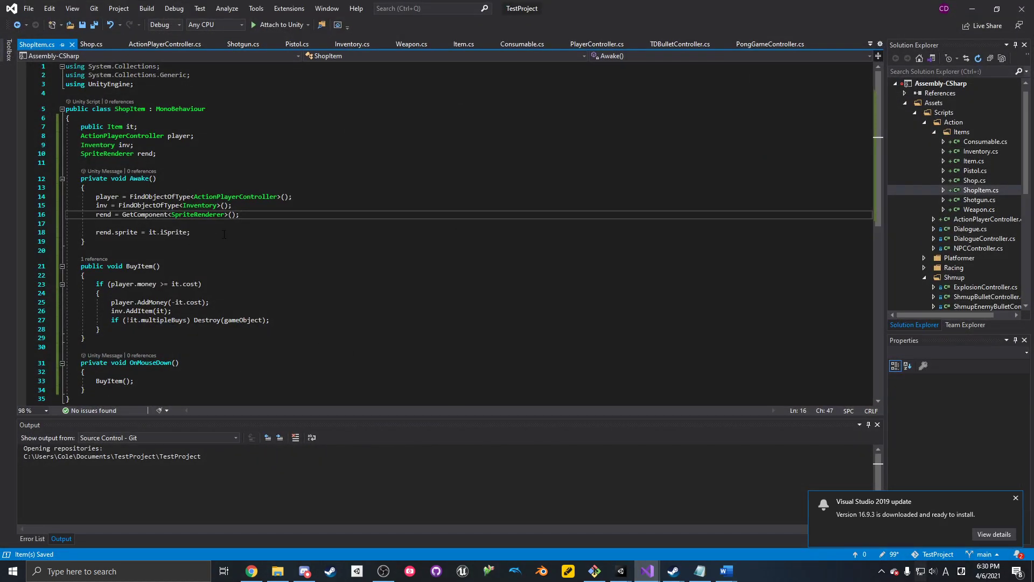
{"action": "left_click", "coordinate": [974, 180]}
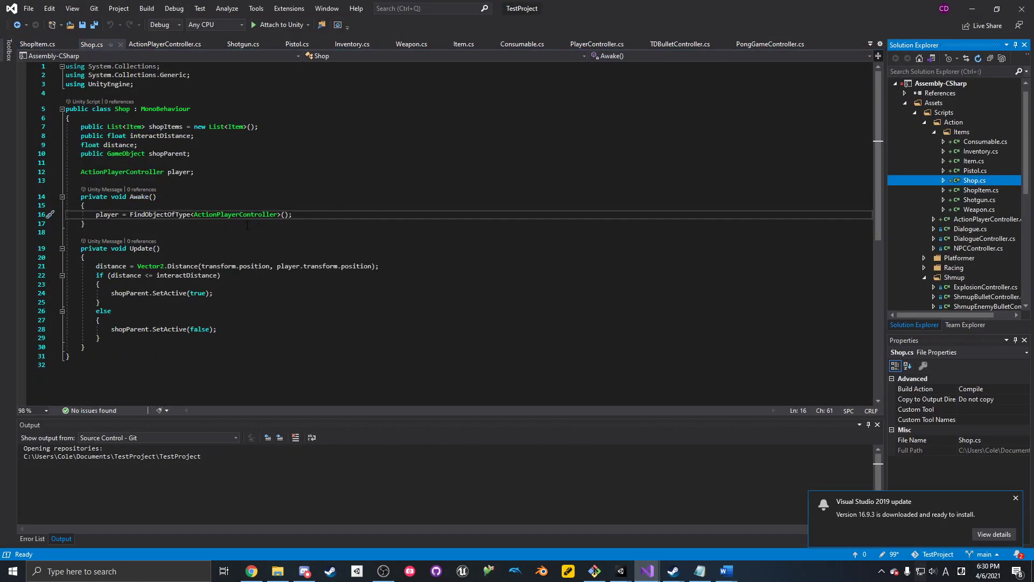
{"action": "left_click", "coordinate": [167, 127]}
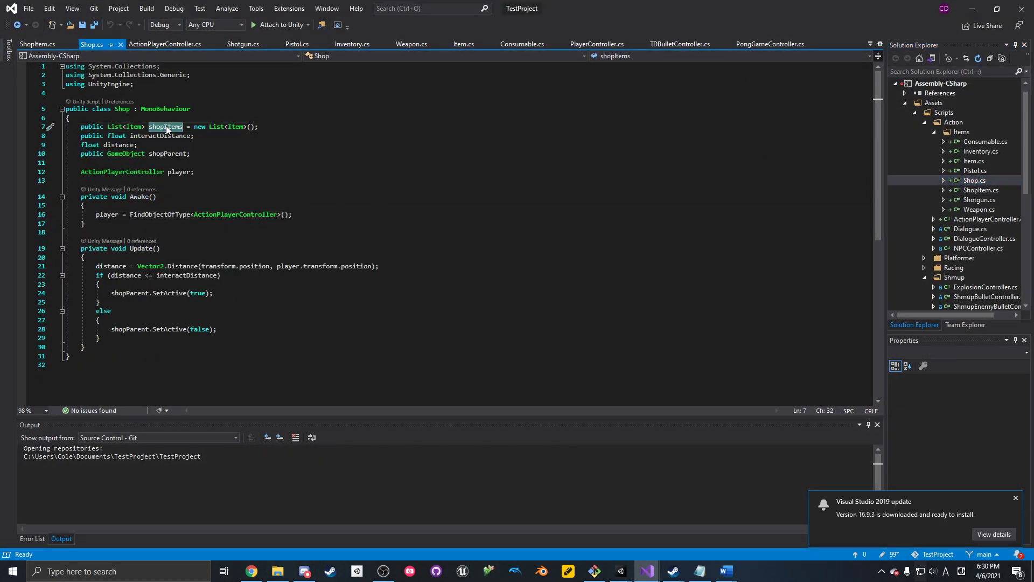
{"action": "left_click", "coordinate": [237, 136]}
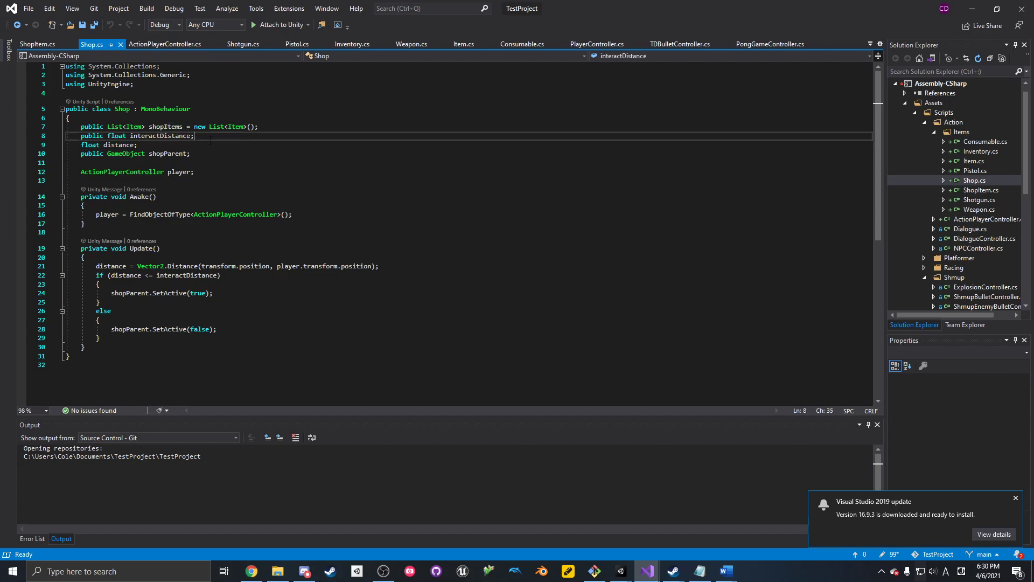
{"action": "left_click", "coordinate": [236, 154]}
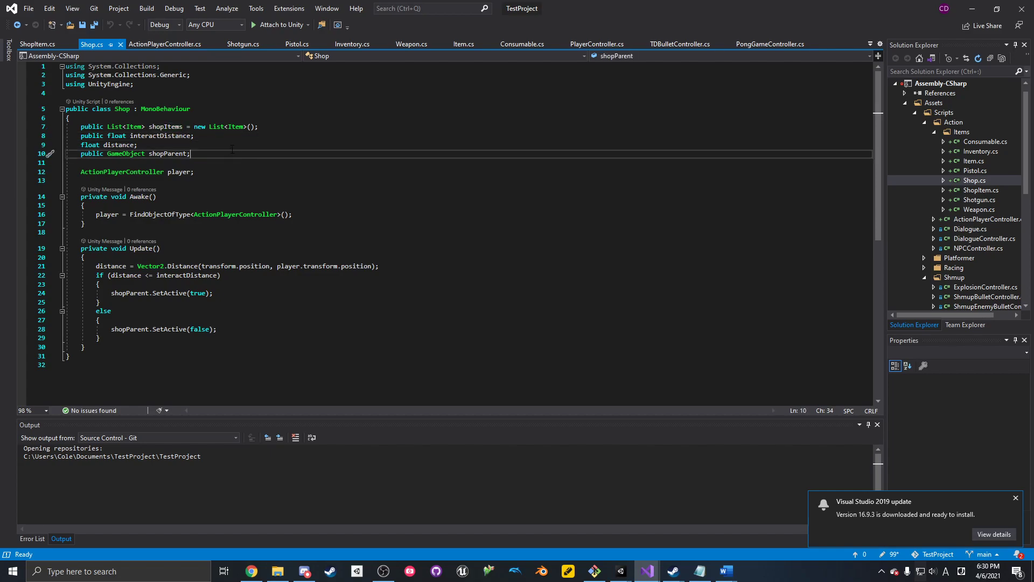
{"action": "left_click", "coordinate": [182, 135]}
{"action": "left_click", "coordinate": [164, 153]}
- Add an empty "public void PopulateShop()" method between Awake and Update and save the script
{"action": "left_click", "coordinate": [151, 224]}
{"action": "key", "text": "Return"}
{"action": "key", "text": "Return"}
{"action": "type", "text": "public v"}
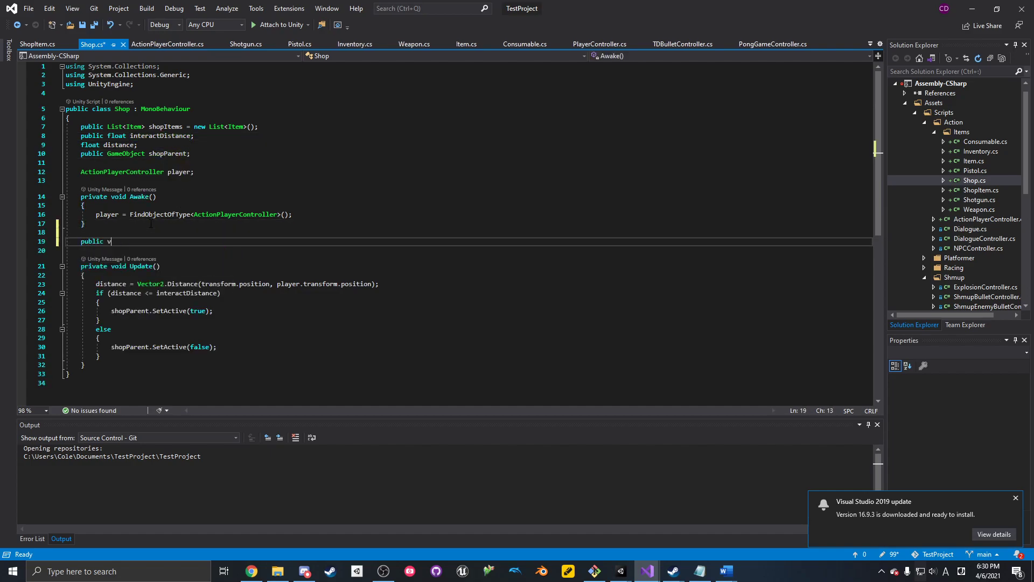
{"action": "type", "text": "oid Populat"}
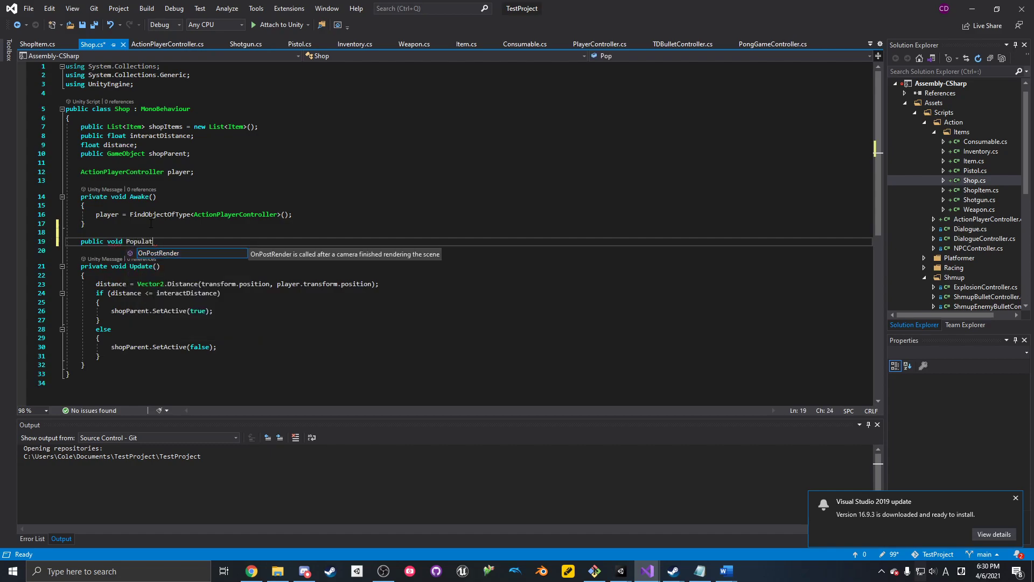
{"action": "type", "text": "eShop() {"}
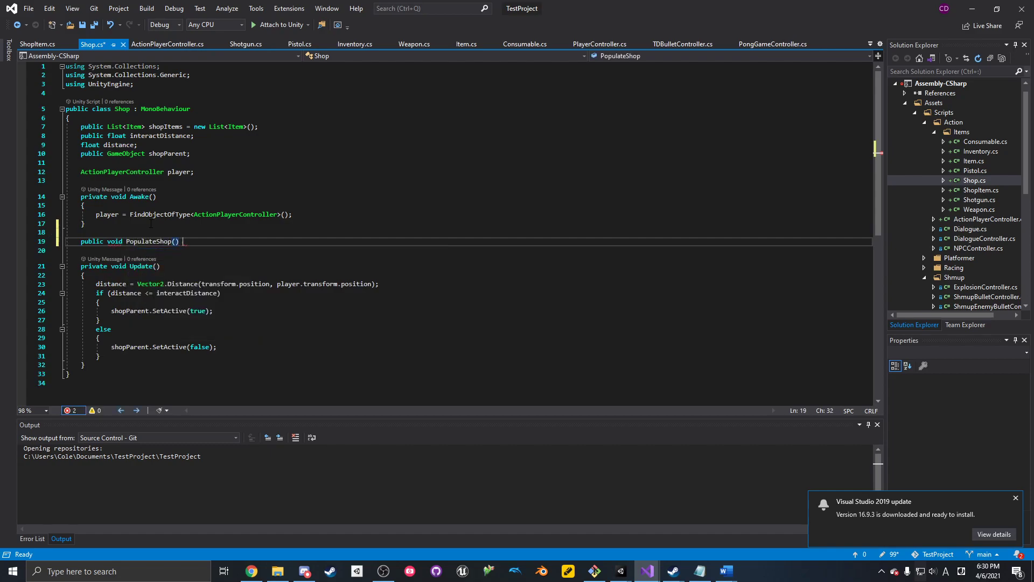
{"action": "key", "text": "Return"}
{"action": "key", "text": "ctrl+s"}
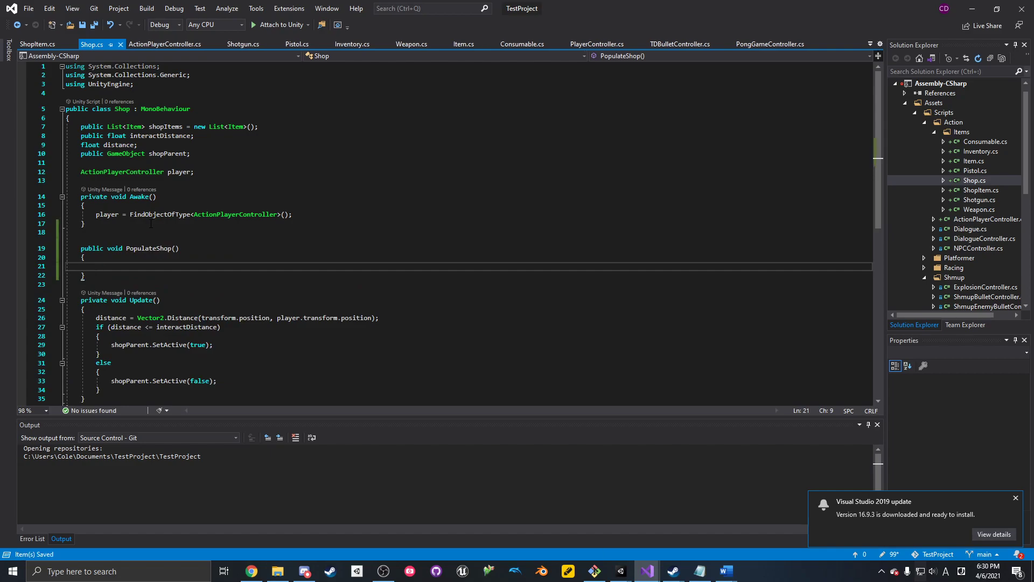
- Inside PopulateShop, add the loop "for (int i = 0; i < 3; i++)" with an empty body and save the script
{"action": "left_click", "coordinate": [167, 153]}
{"action": "left_click", "coordinate": [160, 265]}
{"action": "type", "text": "fo"}
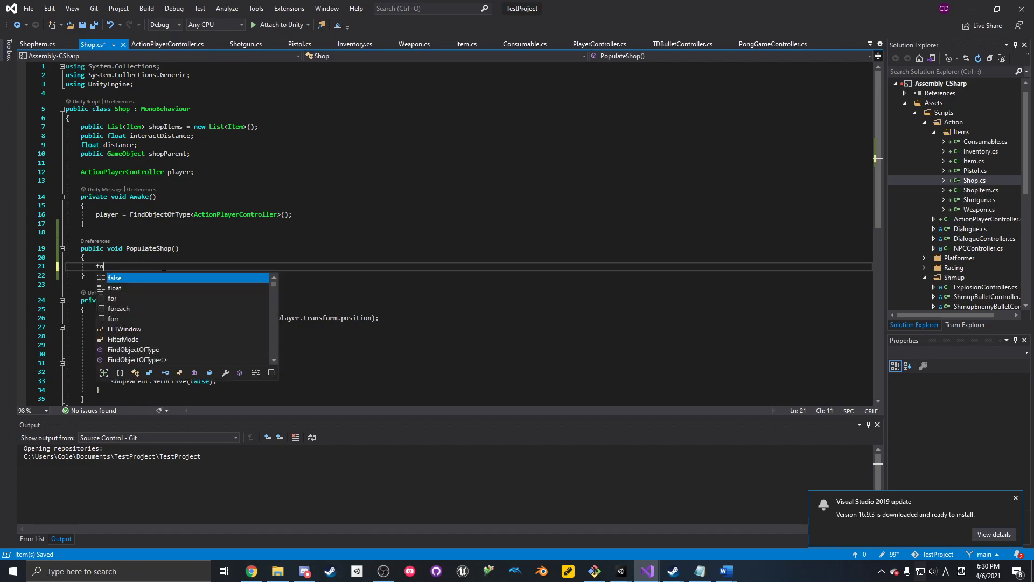
{"action": "type", "text": "r (int i ="}
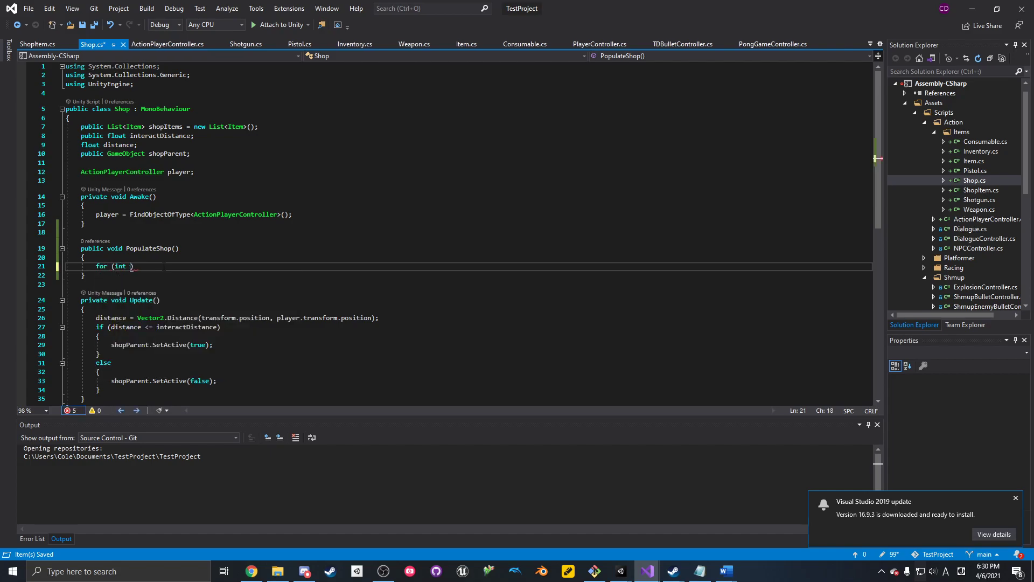
{"action": "type", "text": " 0; i < 3; i++)"}
{"action": "key", "text": "Return"}
{"action": "type", "text": "{"}
{"action": "key", "text": "Return"}
{"action": "key", "text": "ctrl+s"}
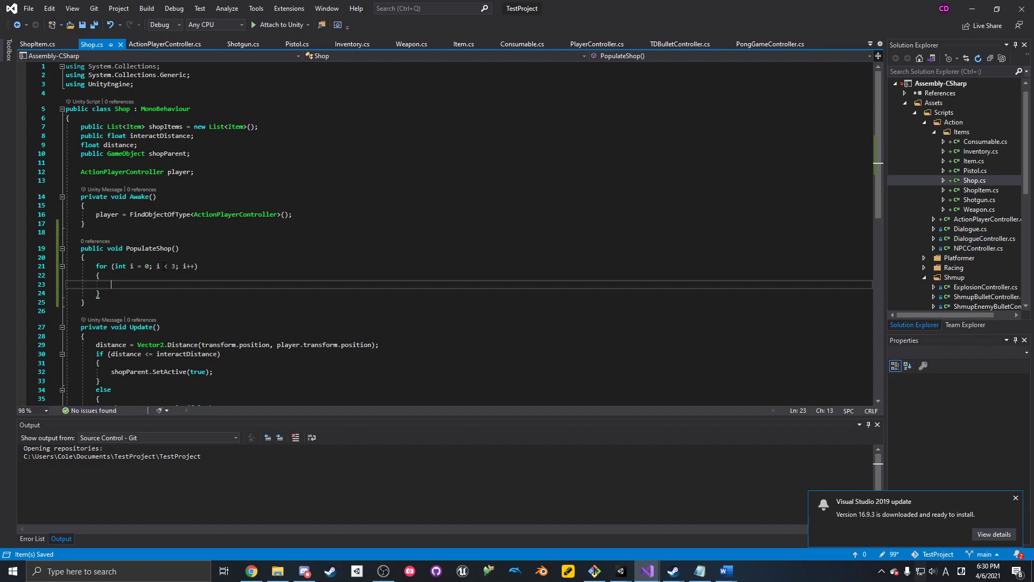
- Inside the for loop, declare "GameObject obj" as the result of an Instantiate call on shopItem
{"action": "type", "text": "Ins"}
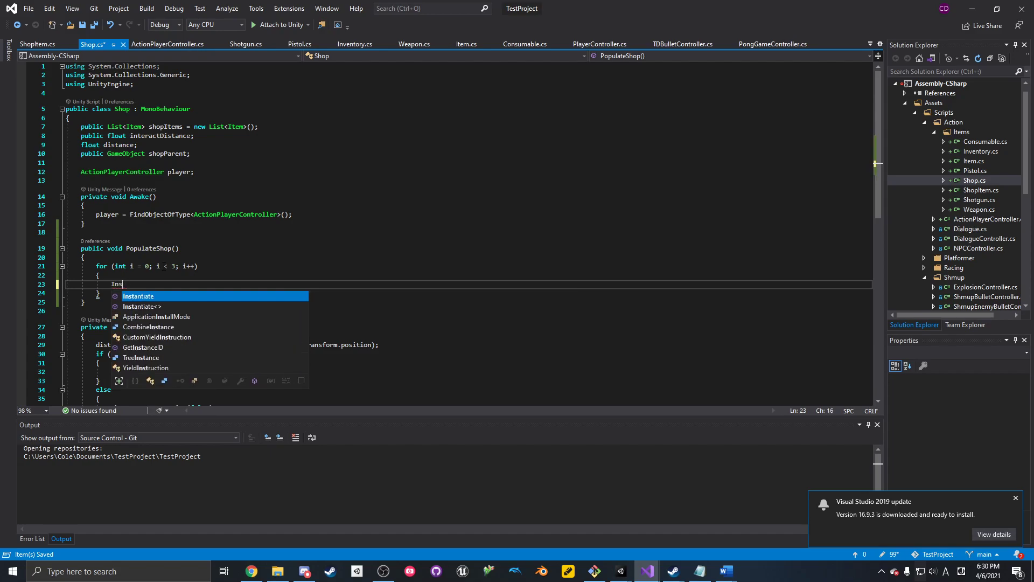
{"action": "key", "text": "BackSpace"}
{"action": "key", "text": "BackSpace"}
{"action": "key", "text": "BackSpace"}
{"action": "type", "text": "Game"}
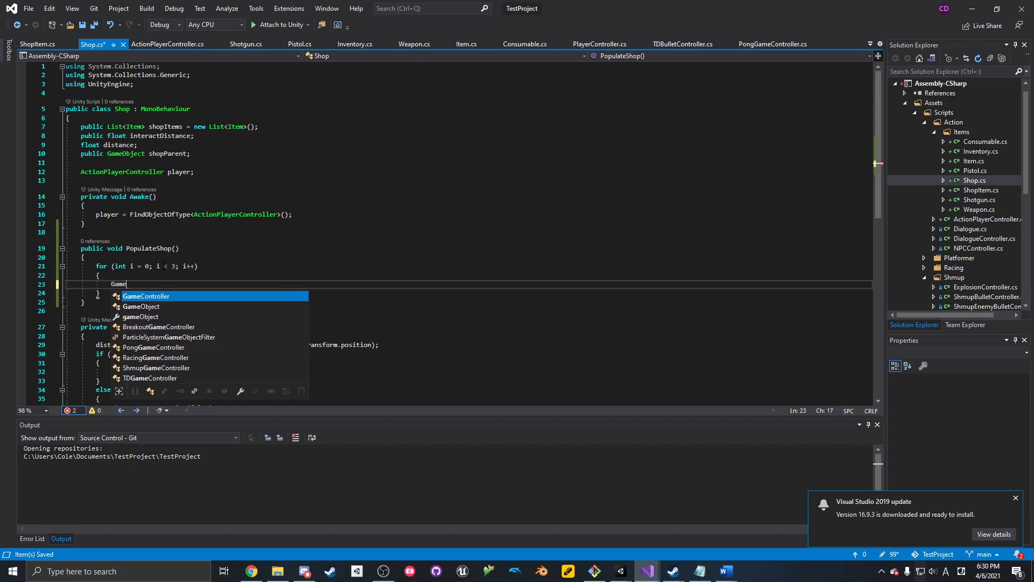
{"action": "type", "text": "Object obj = Instantiate("}
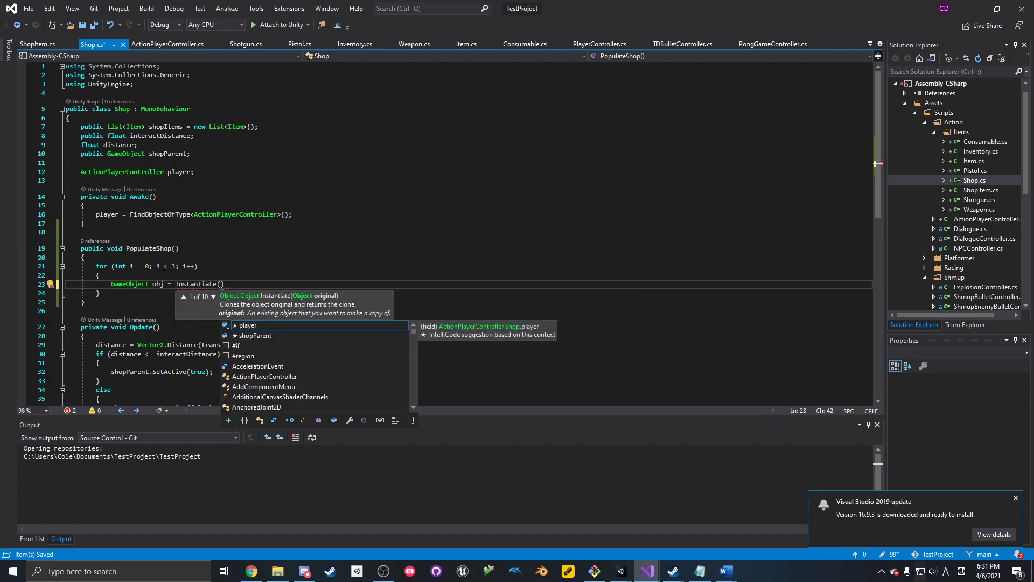
{"action": "type", "text": "shopI"}
{"action": "key", "text": "BackSpace"}
{"action": "type", "text": "Item("}
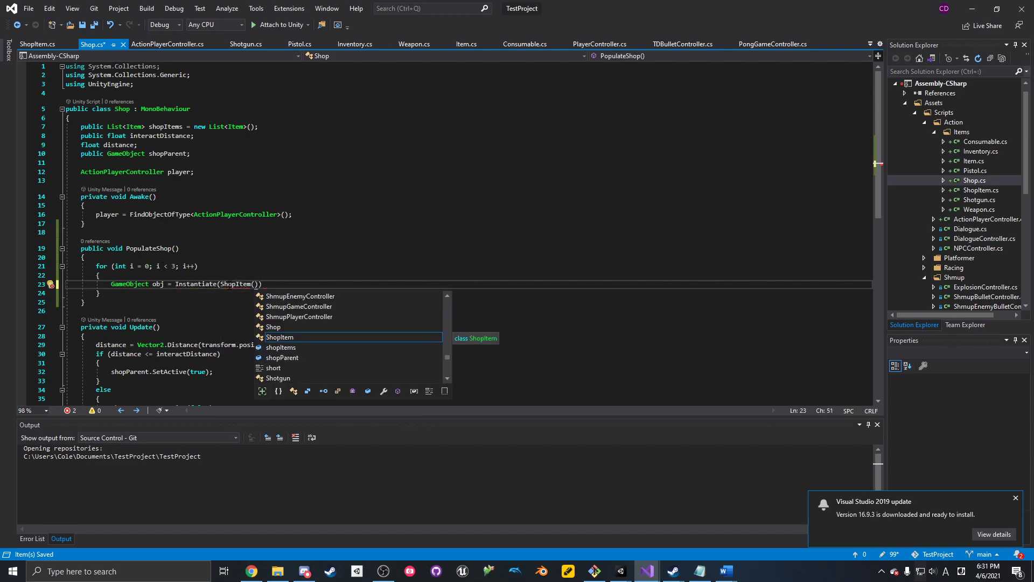
{"action": "left_click", "coordinate": [224, 284]}
{"action": "key", "text": "BackSpace"}
{"action": "type", "text": "s"}
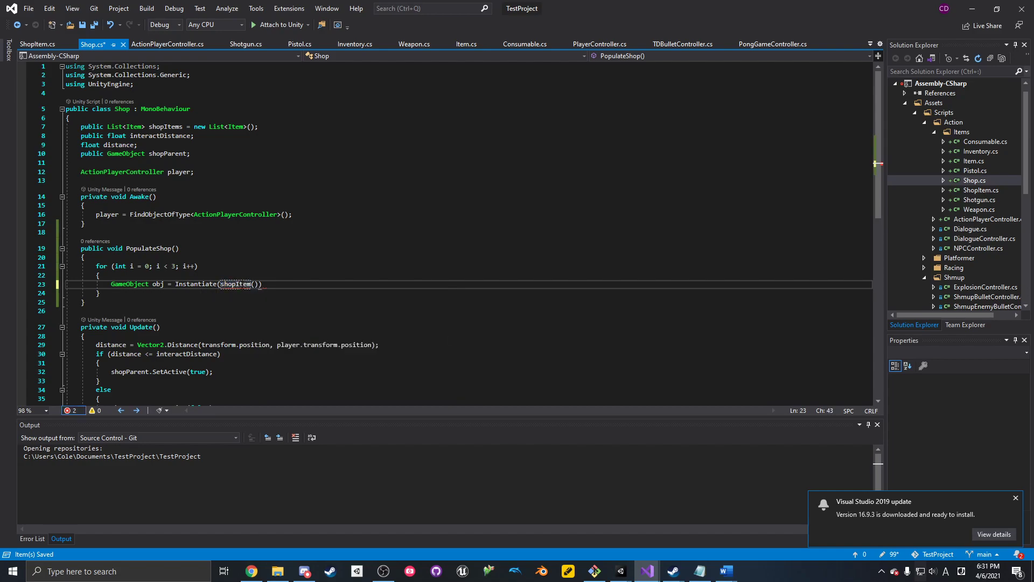
- Index the Instantiate argument with "[Random.Range(0, shopItems.Count)]", finish the statement with a semicolon, and save
{"action": "left_click", "coordinate": [256, 284]}
{"action": "key", "text": "BackSpace"}
{"action": "type", "text": "["}
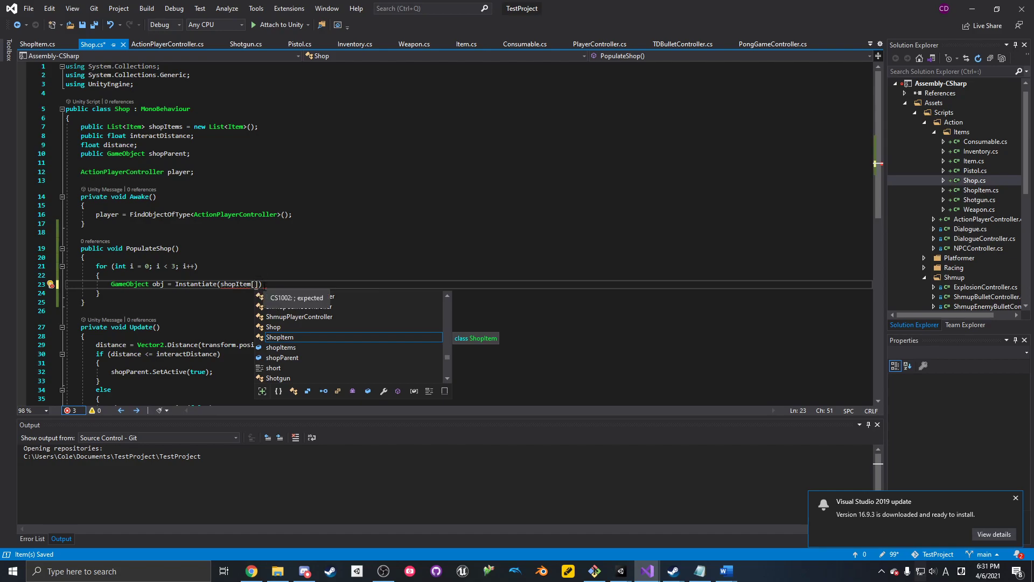
{"action": "type", "text": "Random.Range(0,"}
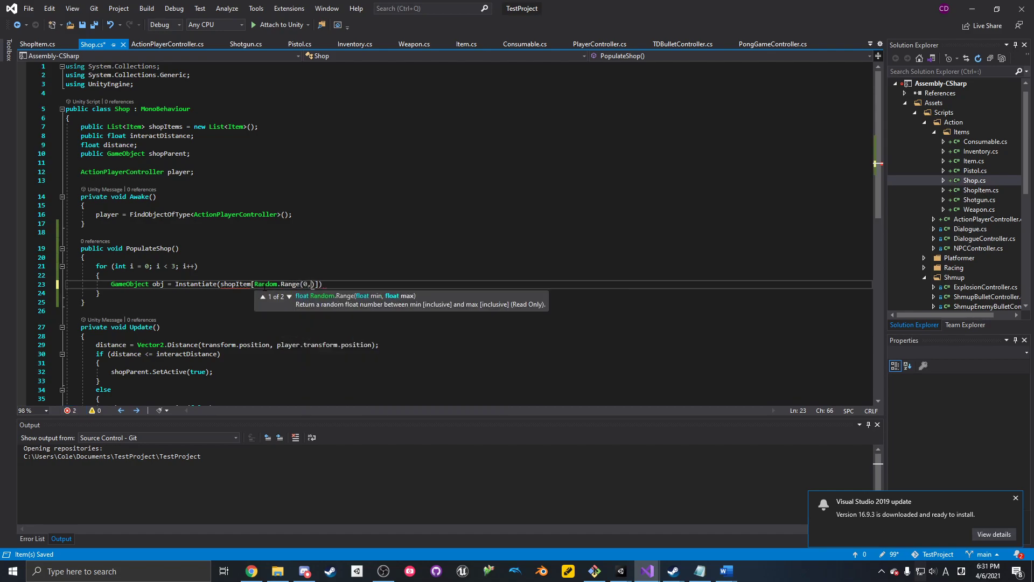
{"action": "type", "text": " shopItems"}
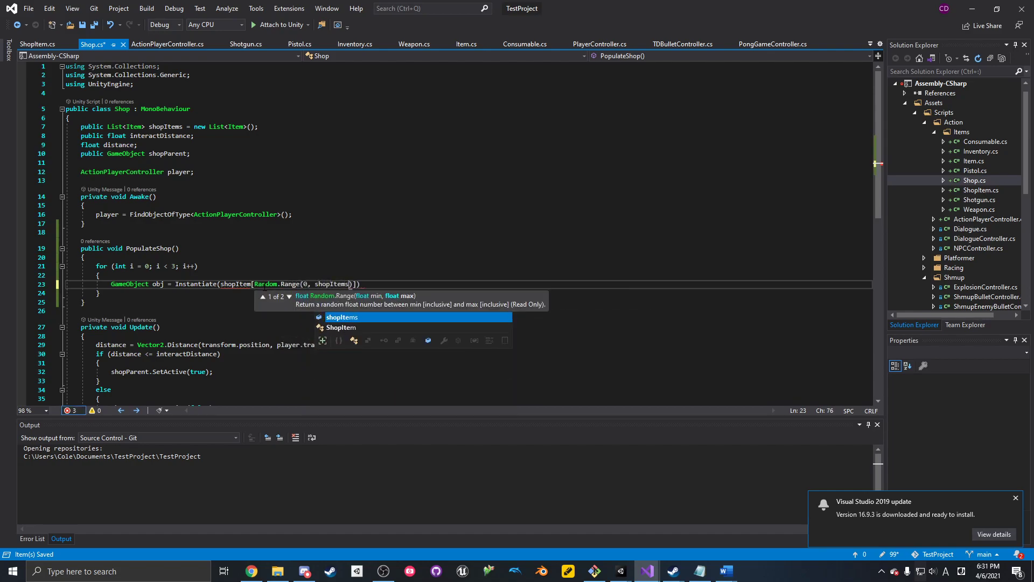
{"action": "type", "text": ".Count"}
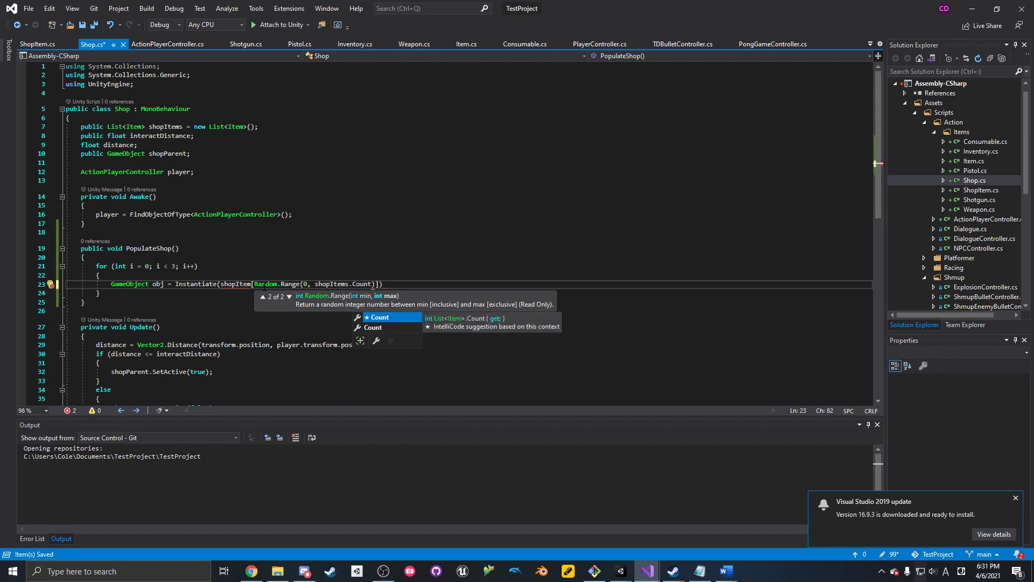
{"action": "type", "text": ")]);"}
{"action": "key", "text": "ctrl+s"}
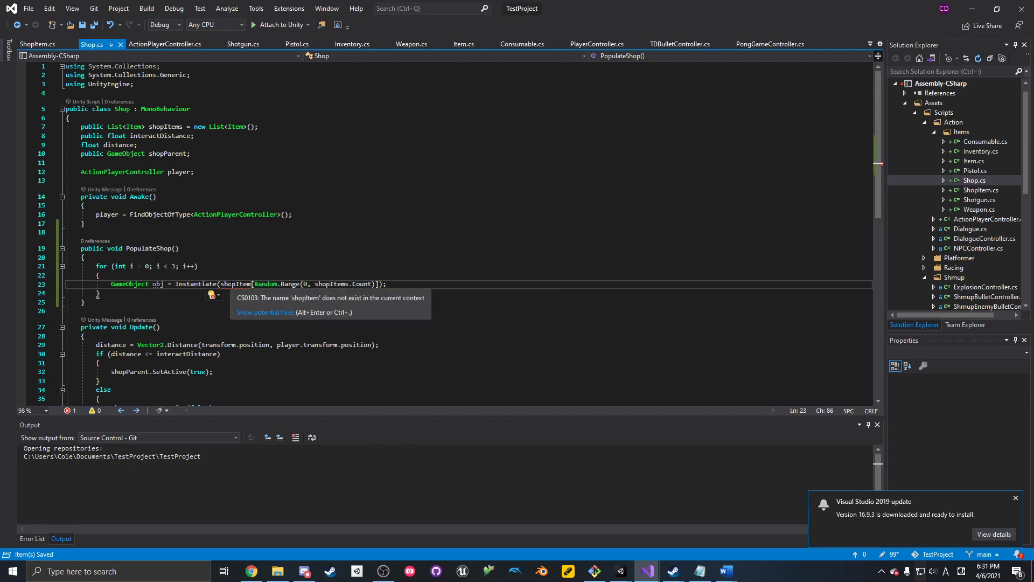
- Correct the indexed name shopItem to shopItems in the Instantiate call and save the script
{"action": "left_click", "coordinate": [251, 284]}
{"action": "type", "text": "s"}
{"action": "key", "text": "ctrl+s"}
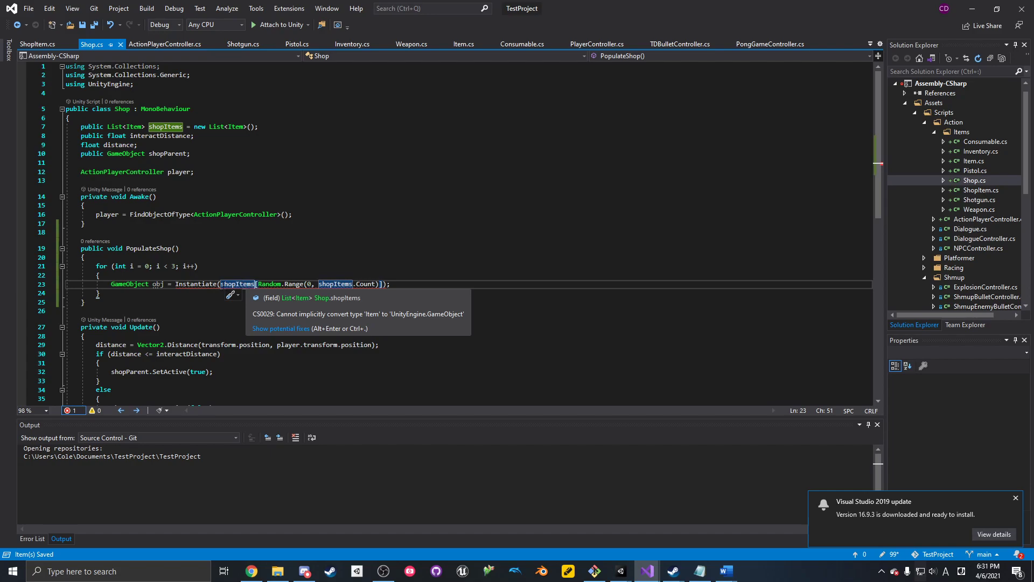
- Try casting the random shopItems element to GameObject inside Instantiate, and remove the cast again
{"action": "left_click", "coordinate": [222, 285]}
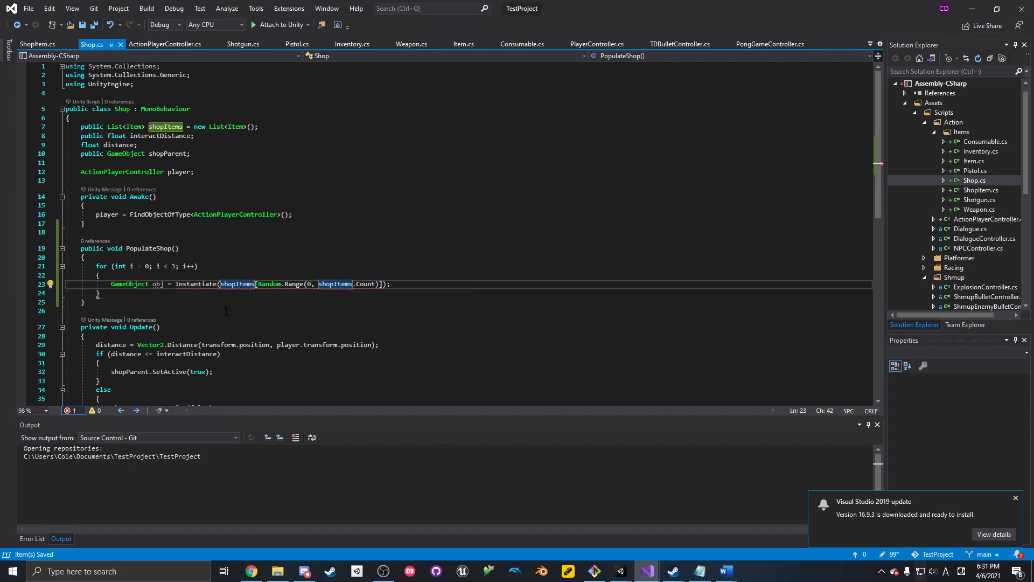
{"action": "type", "text": "(Gam"}
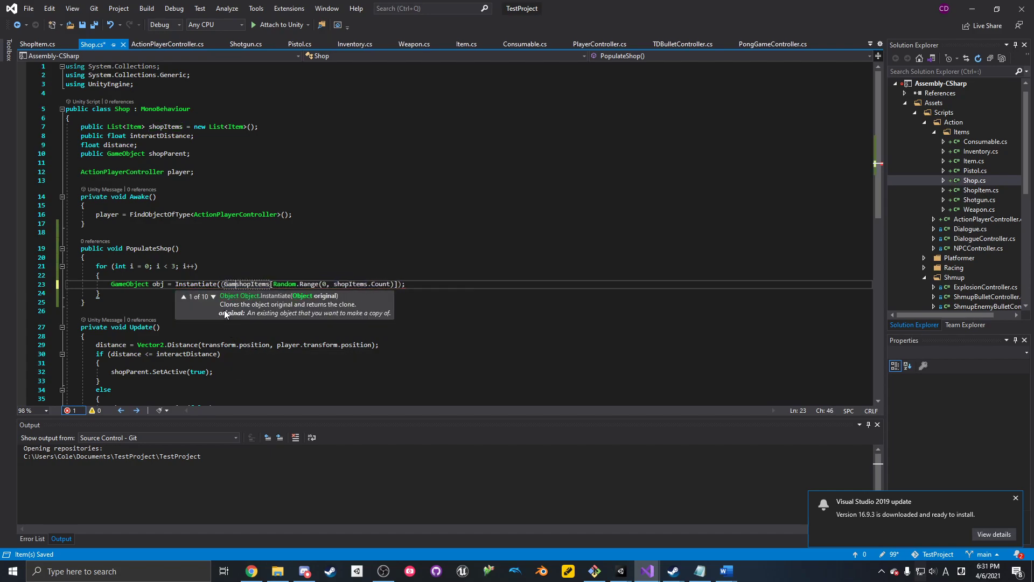
{"action": "type", "text": "eObject)"}
{"action": "key", "text": "ctrl+s"}
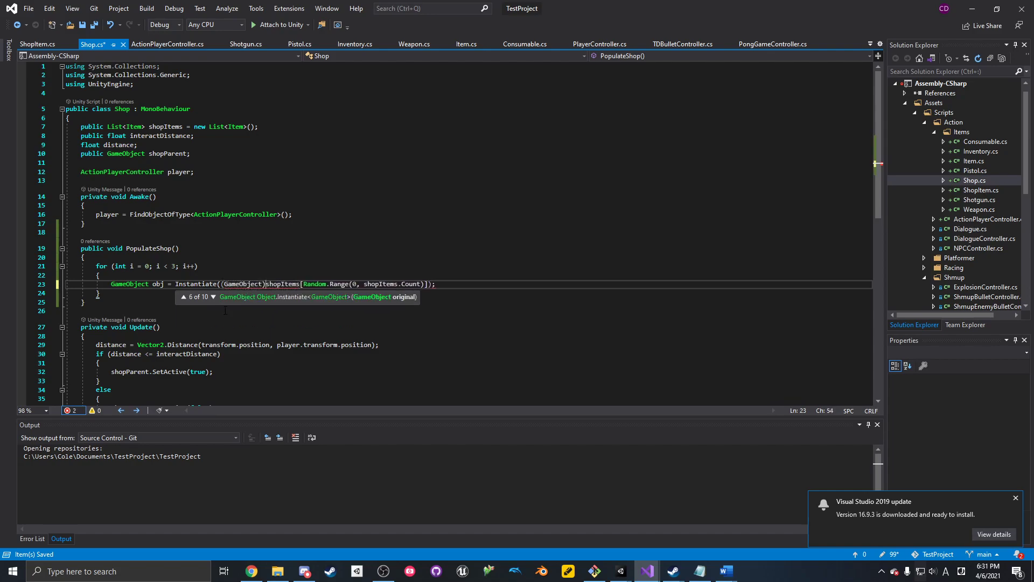
{"action": "mouse_move", "coordinate": [286, 281]}
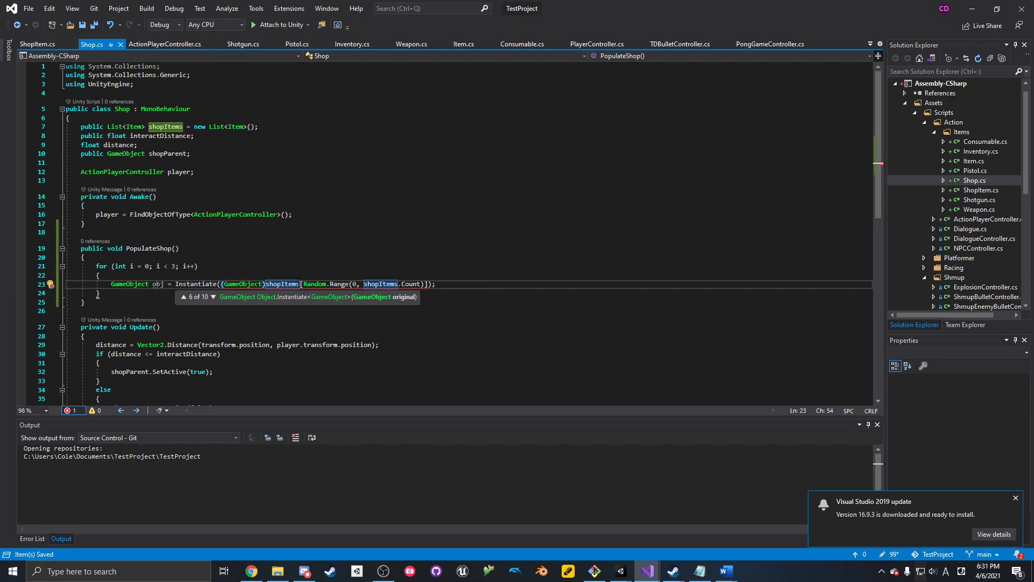
{"action": "left_click_drag", "start_coordinate": [266, 284], "coordinate": [221, 284]}
{"action": "key", "text": "BackSpace"}
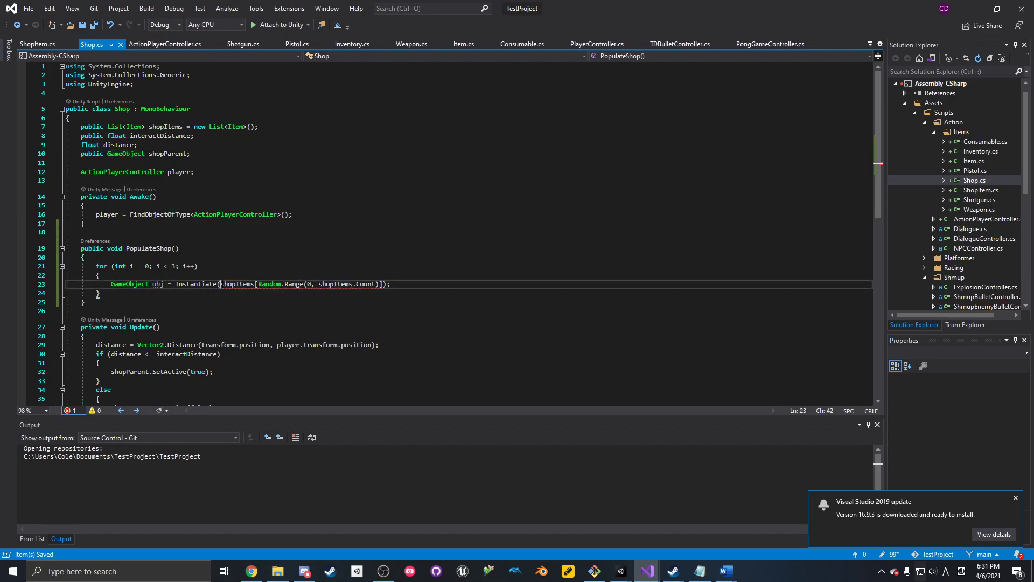
- Change both Item type arguments in the shopItems list declaration to GameObject and save the script
{"action": "left_click", "coordinate": [128, 127]}
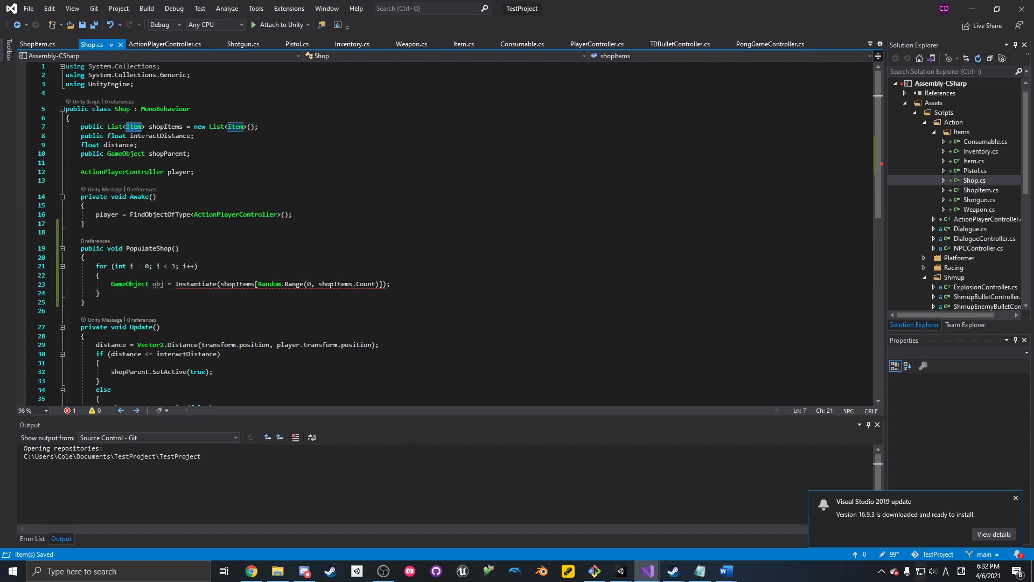
{"action": "type", "text": "GameObject"}
{"action": "key", "text": "ctrl+s"}
{"action": "double_click", "coordinate": [259, 127]}
{"action": "type", "text": "GameObject"}
{"action": "key", "text": "ctrl+s"}
{"action": "left_click", "coordinate": [279, 142]}
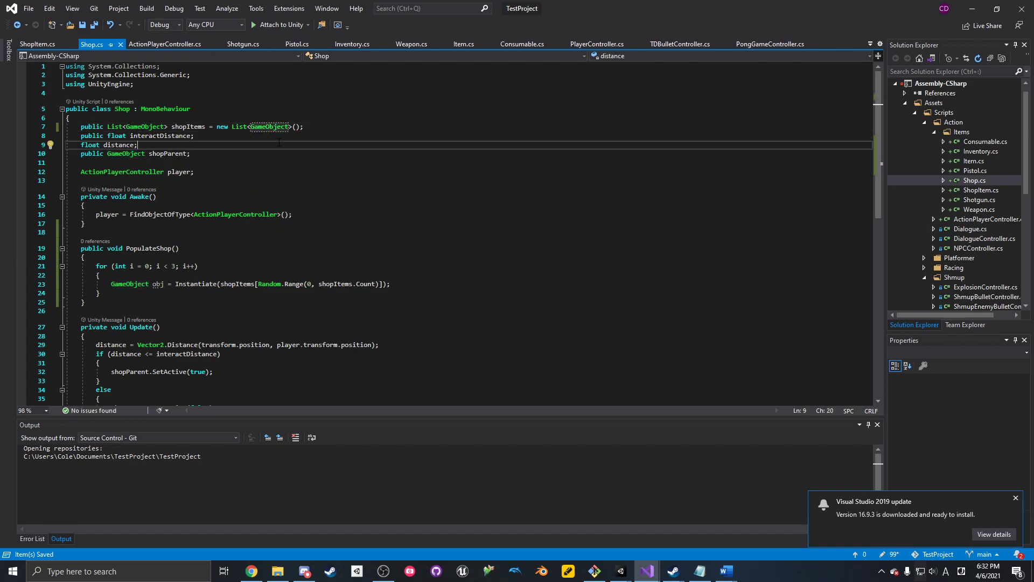
{"action": "left_click", "coordinate": [205, 127]}
- Insert an empty line at the start of the for loop body, above the Instantiate statement
{"action": "left_click", "coordinate": [267, 285]}
{"action": "left_click", "coordinate": [260, 276]}
{"action": "key", "text": "Return"}
{"action": "type", "text": "int"}
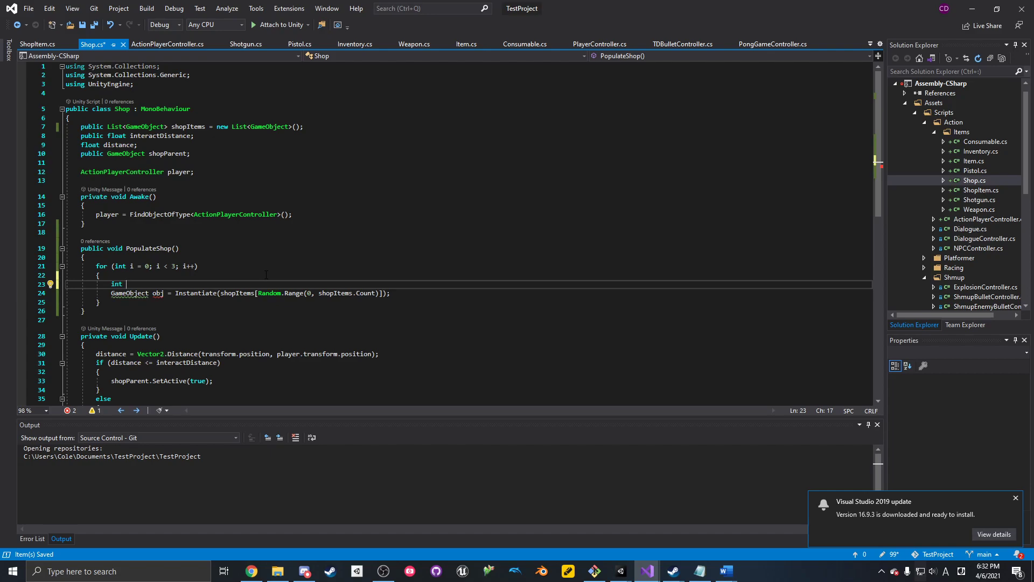
{"action": "key", "text": "BackSpace"}
{"action": "key", "text": "BackSpace"}
{"action": "key", "text": "BackSpace"}
{"action": "key", "text": "BackSpace"}
{"action": "type", "text": "GameO"}
{"action": "key", "text": "BackSpace"}
{"action": "key", "text": "BackSpace"}
{"action": "key", "text": "BackSpace"}
{"action": "key", "text": "BackSpace"}
{"action": "key", "text": "BackSpace"}
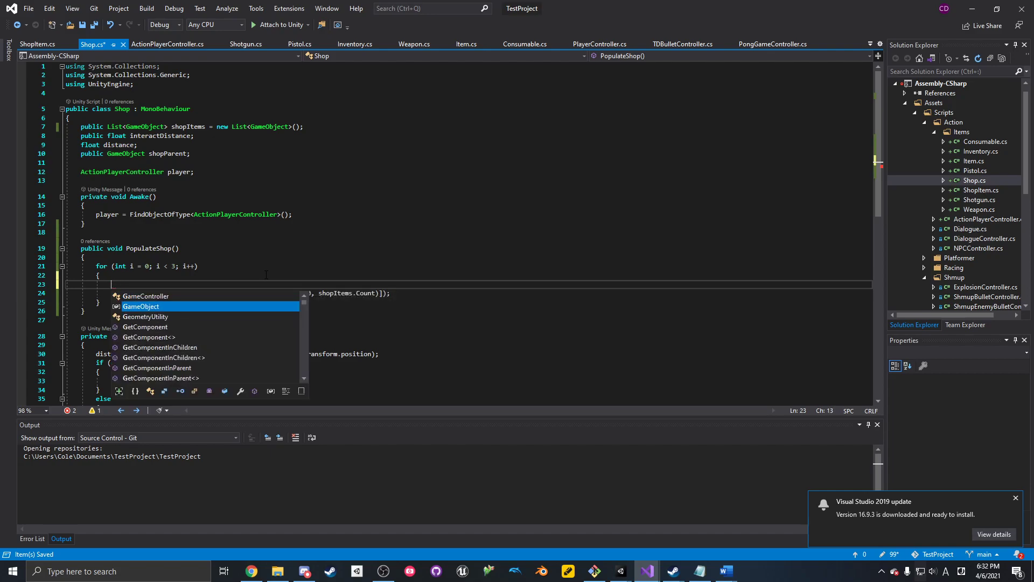
- Declare "int index =" in the loop and move Random.Range(0, shopItems.Count) out of the Instantiate call into it
{"action": "type", "text": "int "}
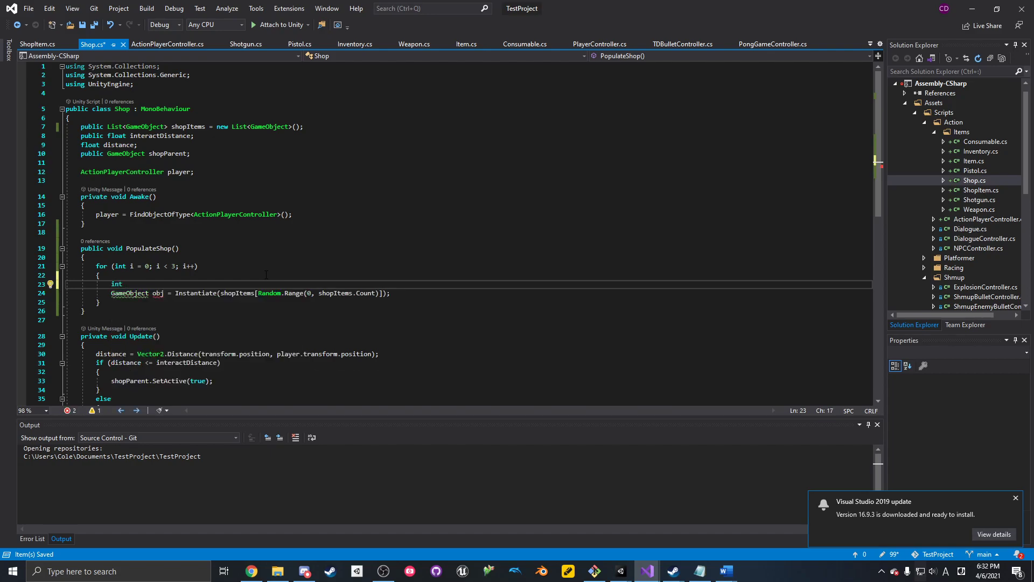
{"action": "type", "text": "index ="}
{"action": "left_click_drag", "start_coordinate": [258, 293], "coordinate": [378, 293]}
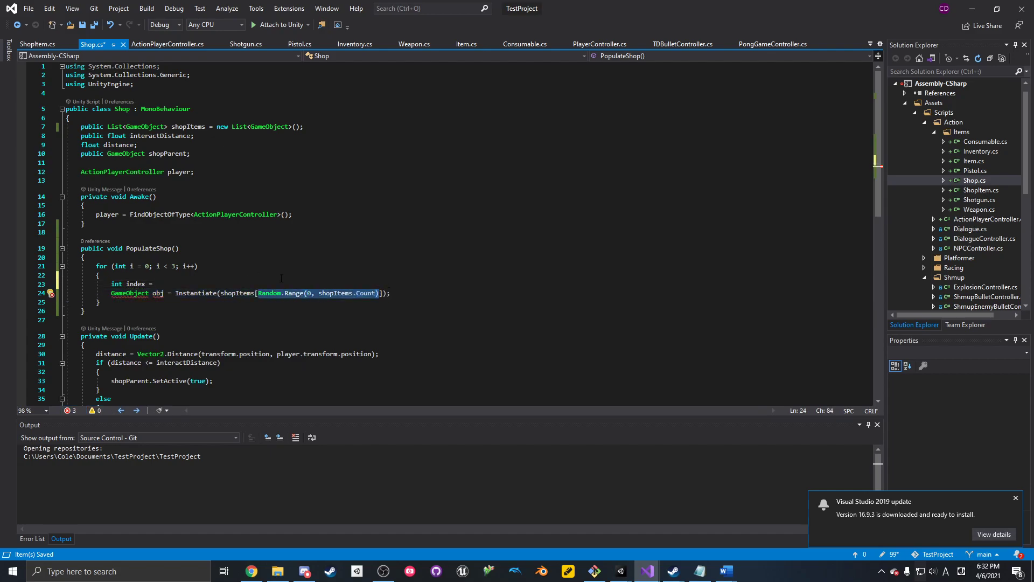
{"action": "key", "text": "ctrl+x"}
{"action": "left_click", "coordinate": [179, 283]}
{"action": "key", "text": "ctrl+v"}
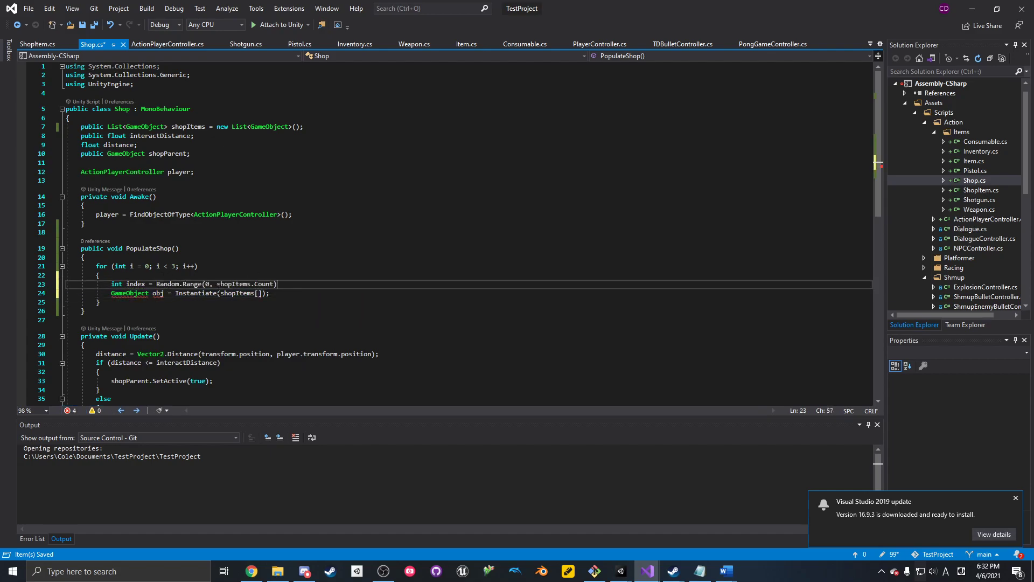
{"action": "type", "text": ";"}
- Use index as the shopItems subscript in the Instantiate call and end the index declaration with a semicolon
{"action": "left_click", "coordinate": [258, 293]}
{"action": "type", "text": "indes"}
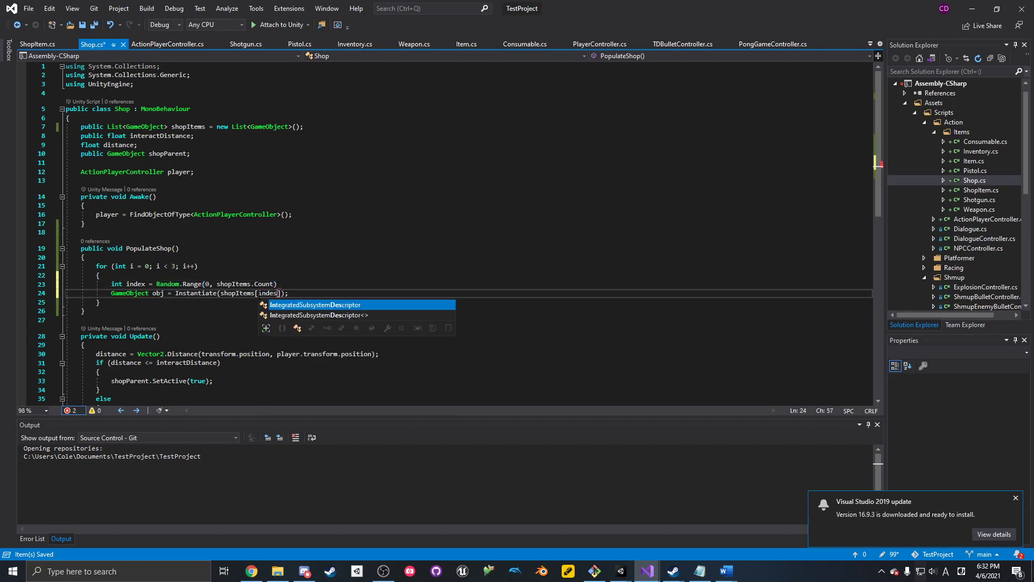
{"action": "key", "text": "BackSpace"}
{"action": "type", "text": "x"}
{"action": "left_click", "coordinate": [303, 286]}
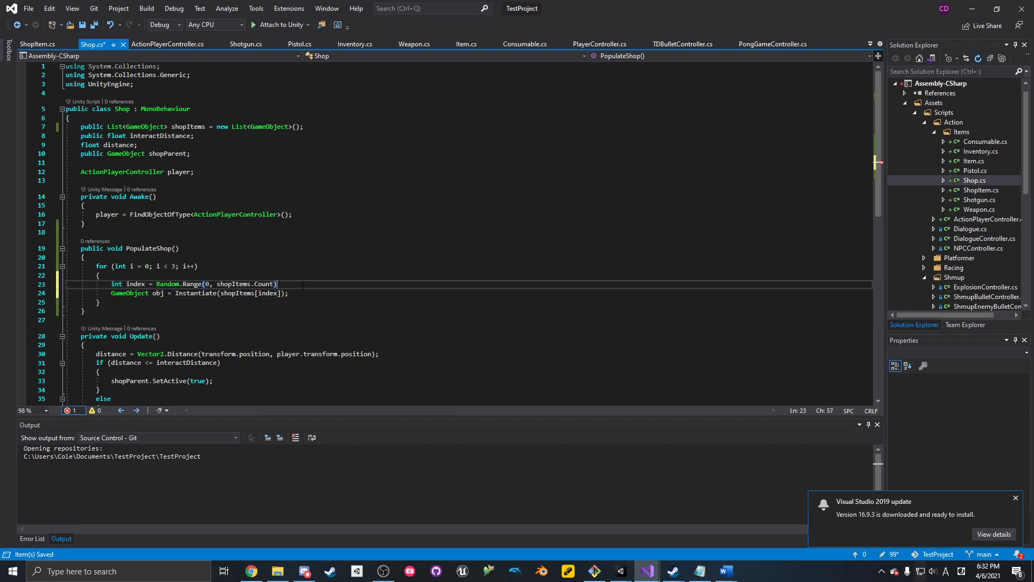
{"action": "left_click", "coordinate": [294, 293]}
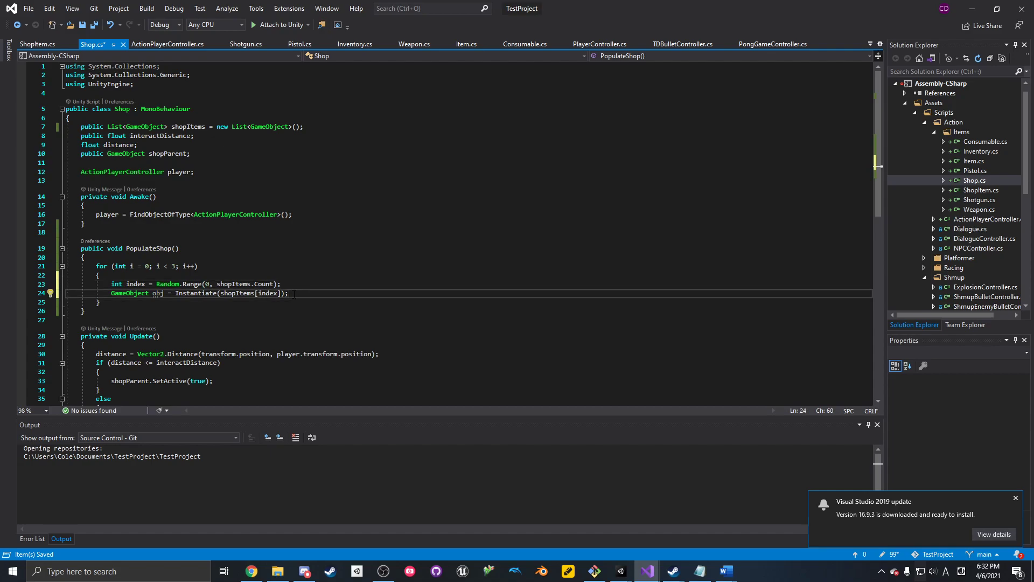
- Below the Instantiate call, add "obj.transform.SetParent(shopParent.transform);" to parent the spawned item
{"action": "key", "text": "Return"}
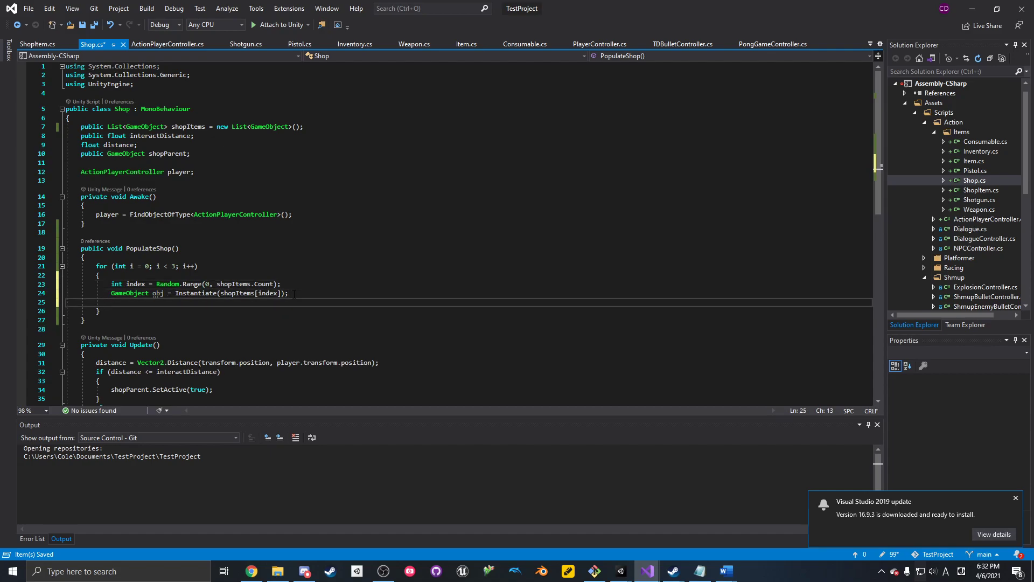
{"action": "type", "text": "obj.tra"}
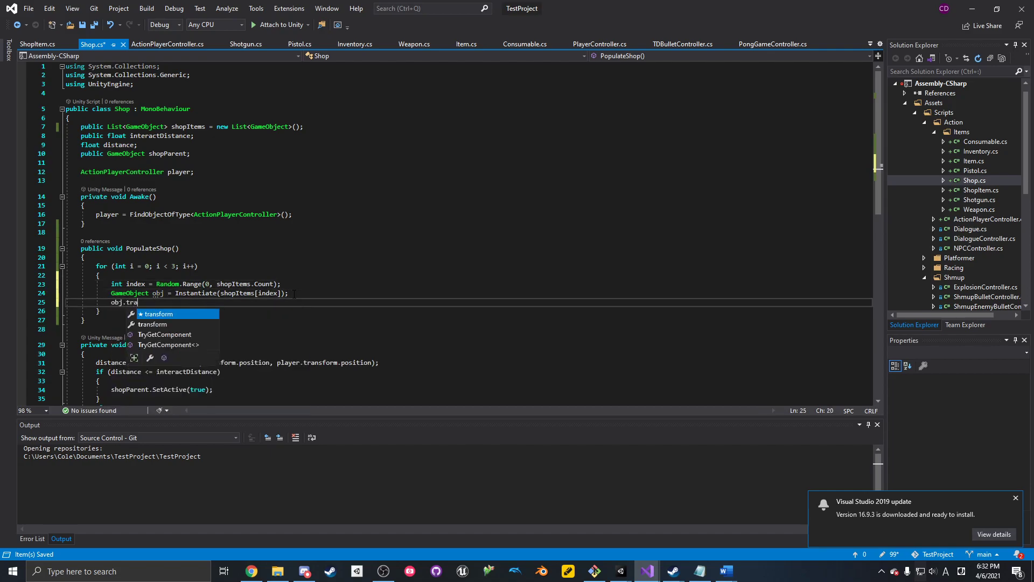
{"action": "type", "text": "nsform.SetP"}
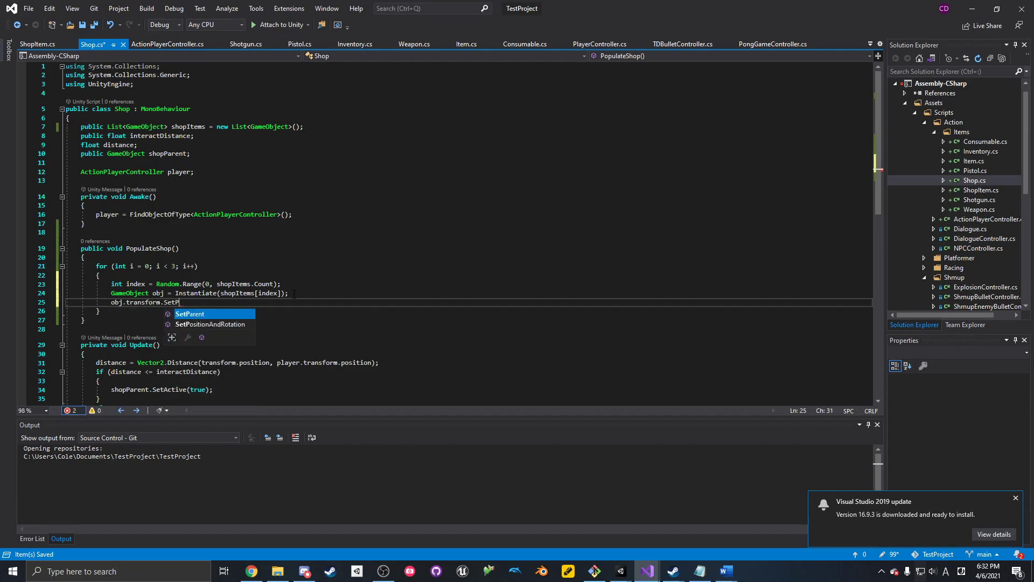
{"action": "type", "text": "arent(shopParent"}
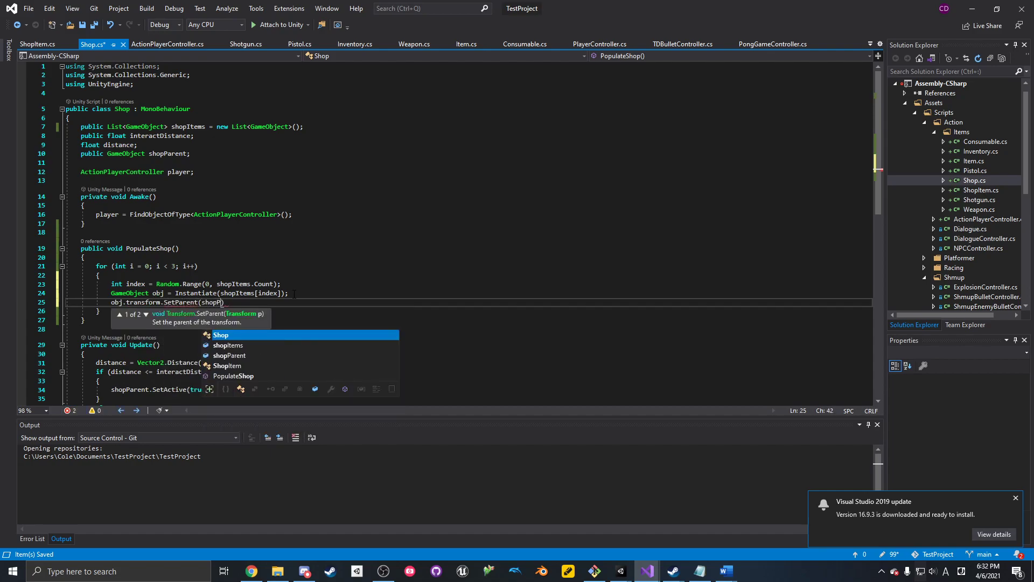
{"action": "type", "text": ");"}
{"action": "key", "text": "ctrl+s"}
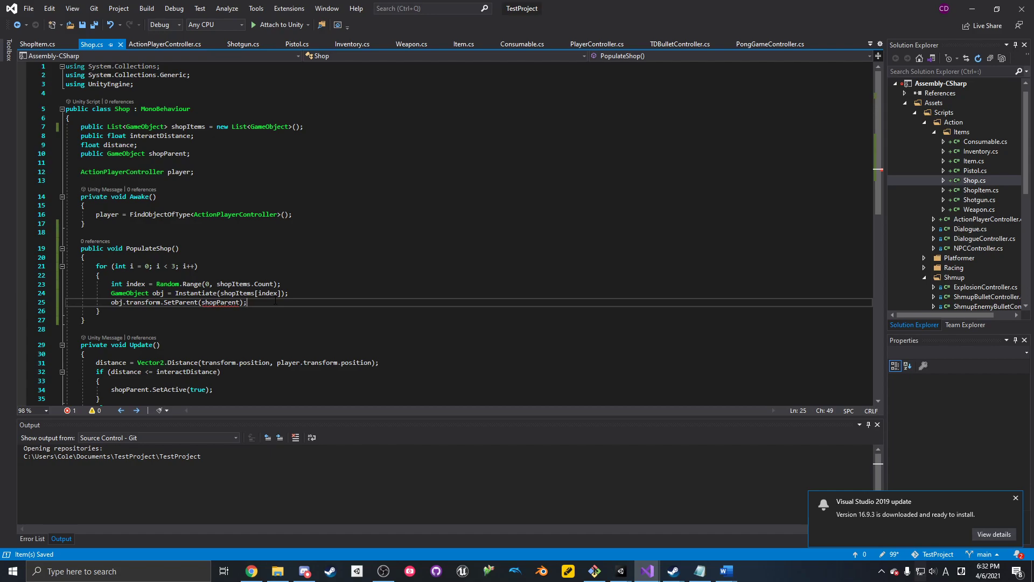
{"action": "left_click", "coordinate": [239, 302]}
{"action": "type", "text": ".transform"}
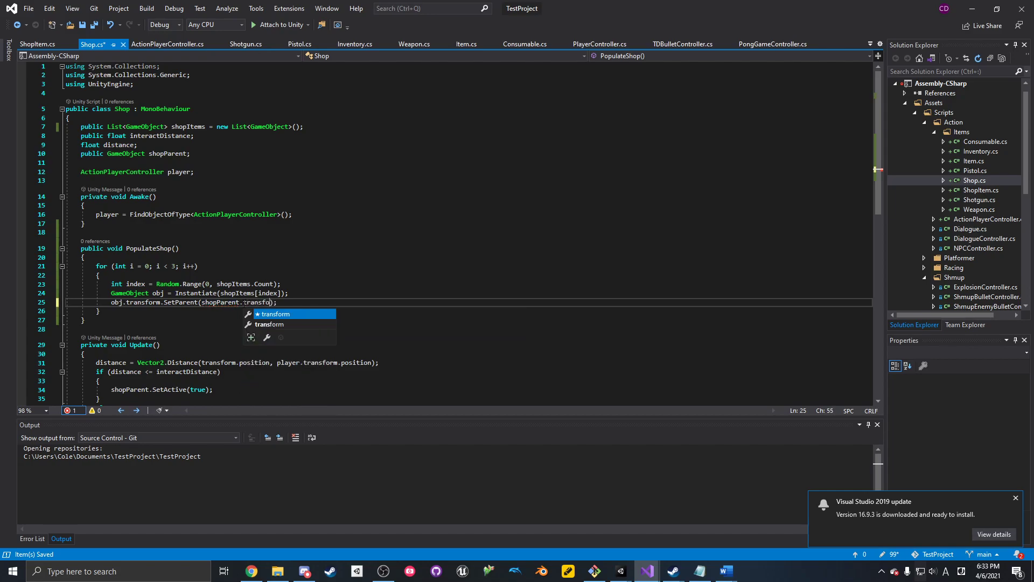
- End the loop body with "shopItems.RemoveAt(index);" and save the script
{"action": "key", "text": "Return"}
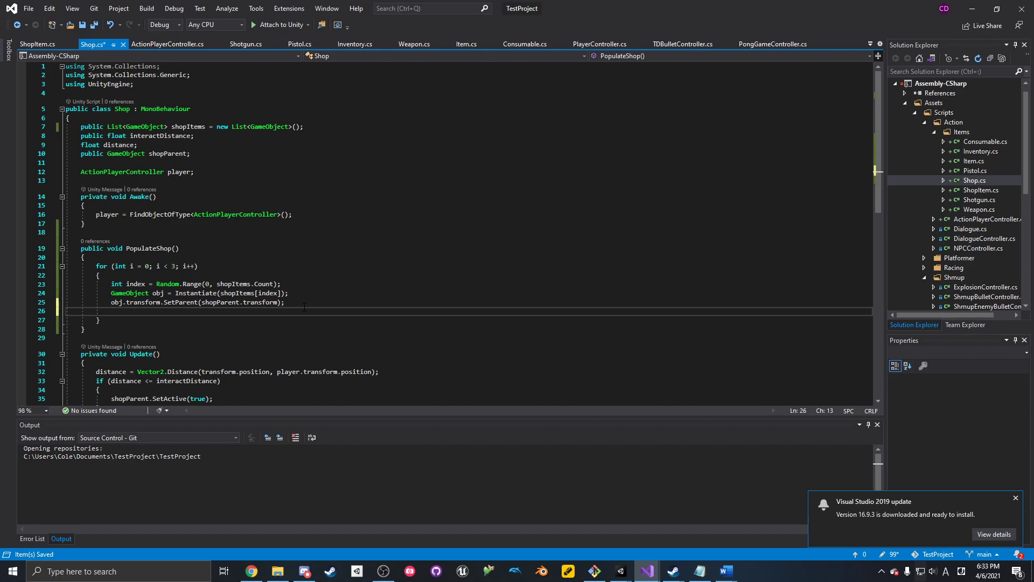
{"action": "type", "text": "shop"}
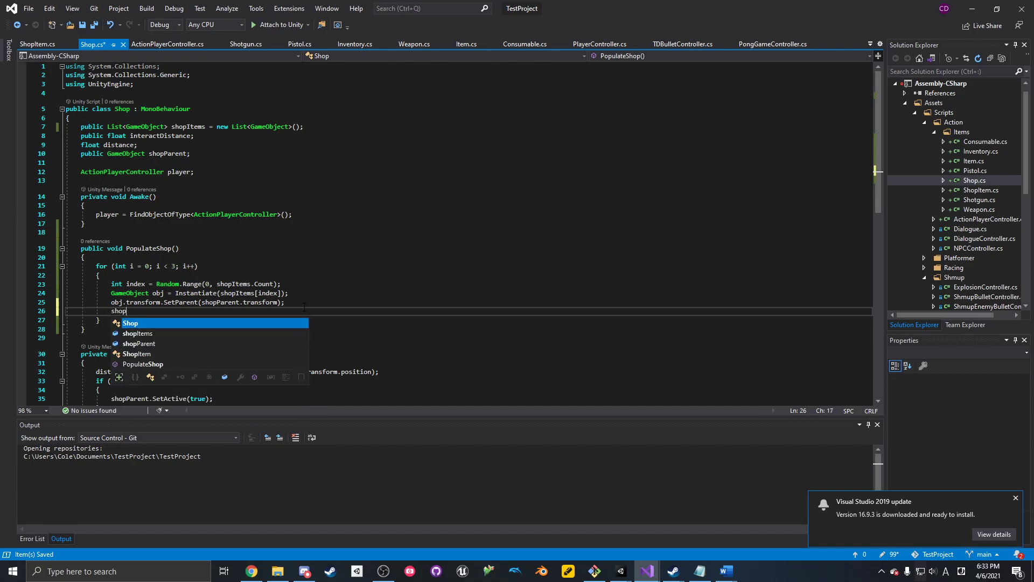
{"action": "type", "text": "Items.Remove"}
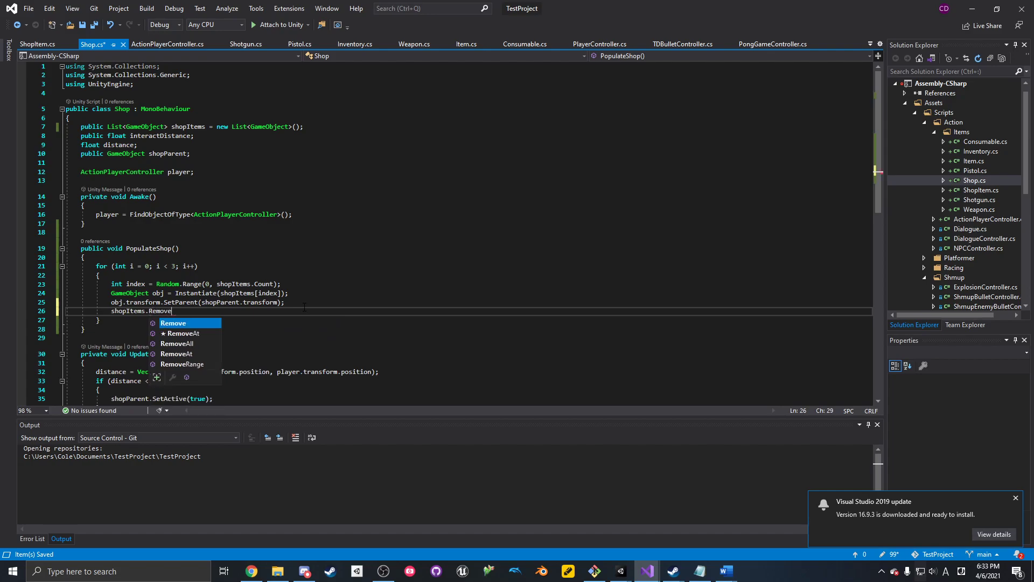
{"action": "type", "text": "At"}
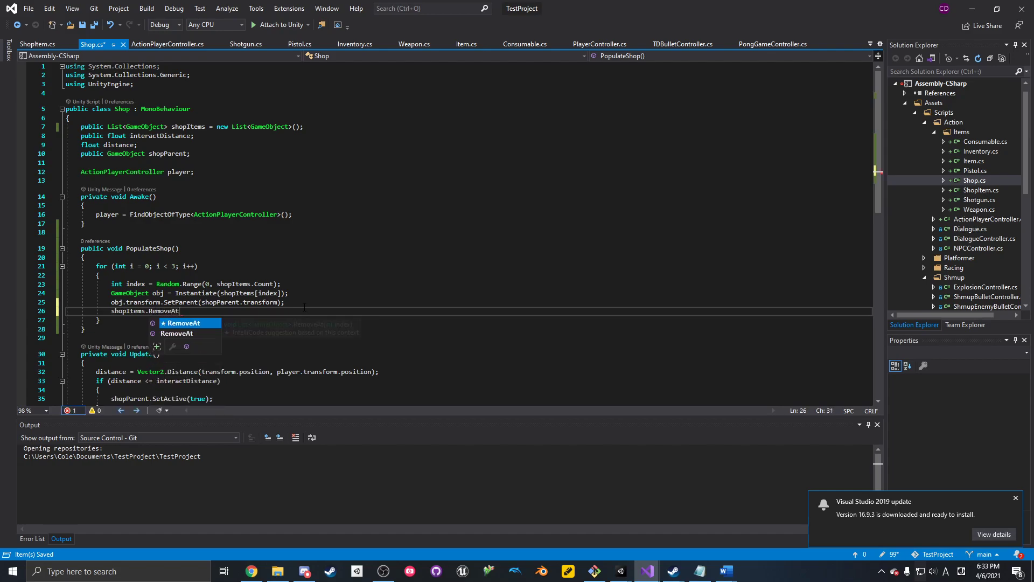
{"action": "type", "text": "(index);s"}
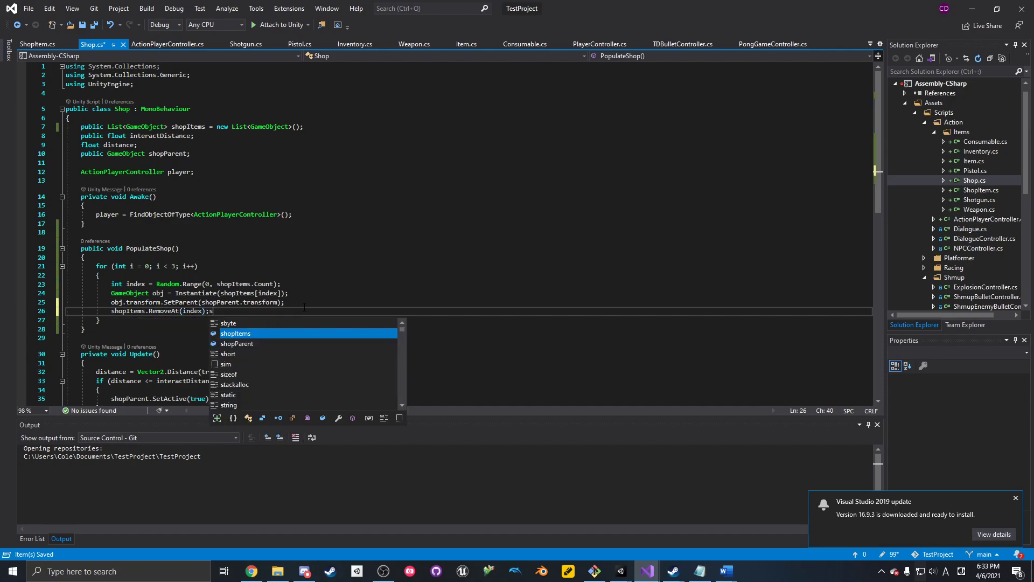
{"action": "key", "text": "BackSpace"}
{"action": "left_click", "coordinate": [302, 307]}
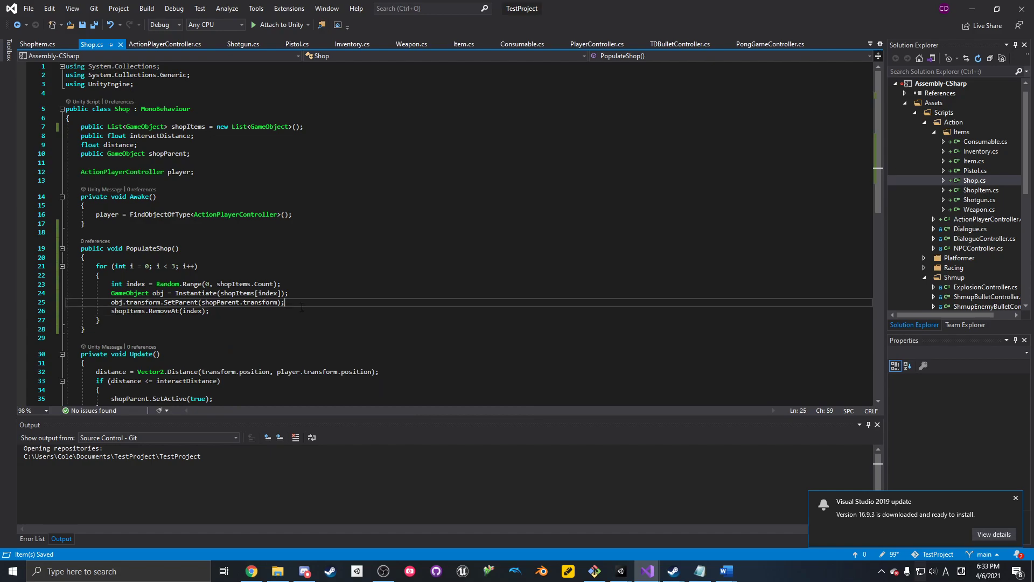
- Review the PopulateShop loop and the shopItems list, and examine the BuyItem purchase code in ShopItem.cs
{"action": "left_click_drag", "start_coordinate": [136, 284], "coordinate": [281, 285]}
{"action": "left_click_drag", "start_coordinate": [141, 293], "coordinate": [249, 293]}
{"action": "left_click_drag", "start_coordinate": [112, 302], "coordinate": [222, 302]}
{"action": "left_click_drag", "start_coordinate": [133, 313], "coordinate": [183, 311]}
{"action": "left_click_drag", "start_coordinate": [194, 127], "coordinate": [377, 125]}
{"action": "left_click", "coordinate": [384, 124]}
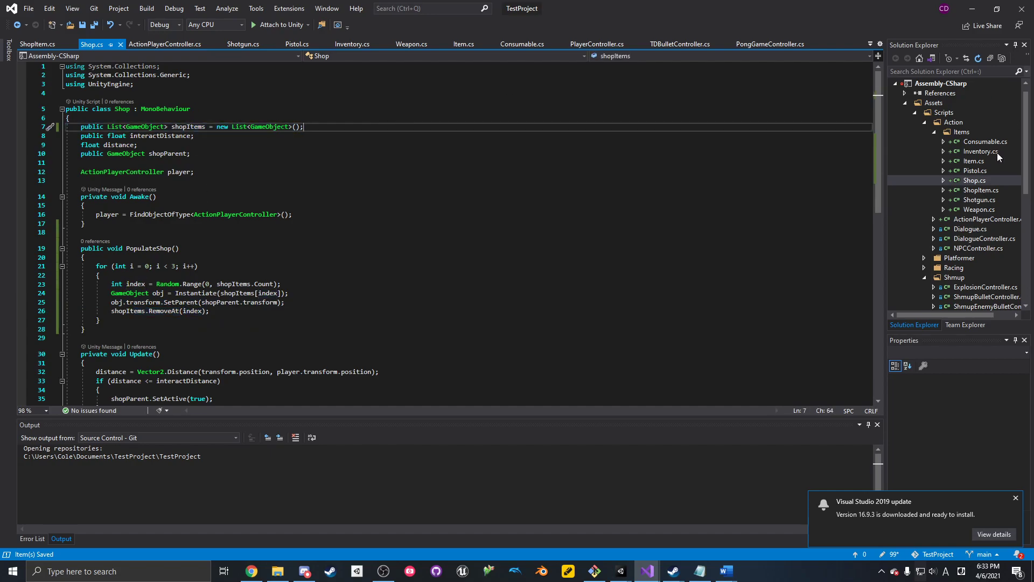
{"action": "double_click", "coordinate": [989, 187]}
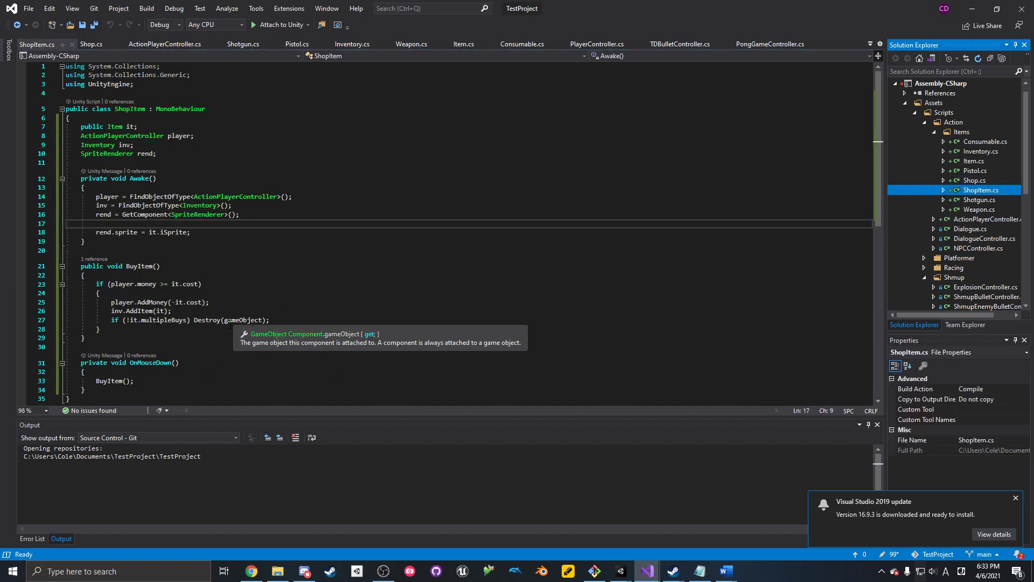
{"action": "left_click_drag", "start_coordinate": [291, 320], "coordinate": [280, 311]}
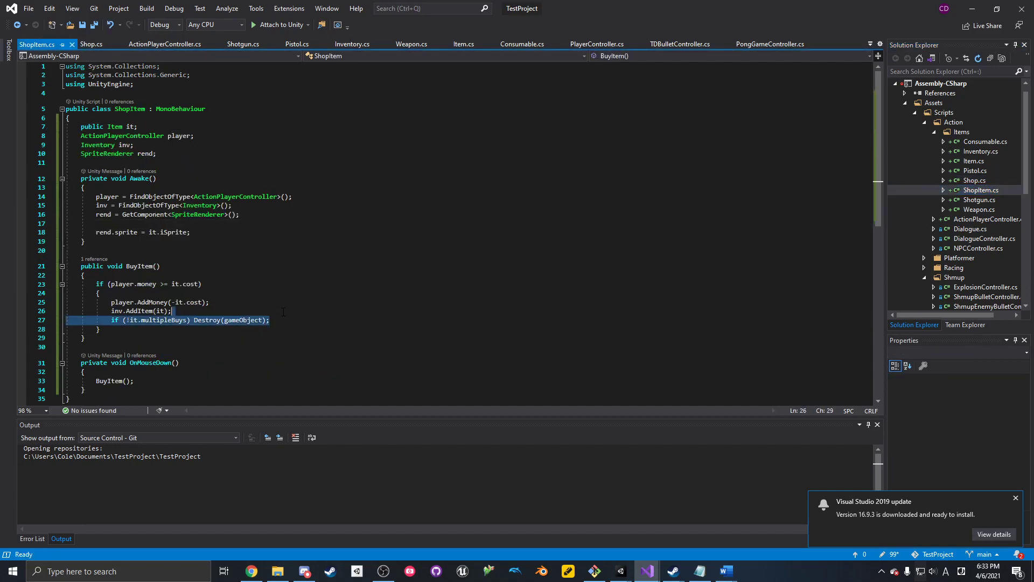
{"action": "left_click", "coordinate": [238, 312]}
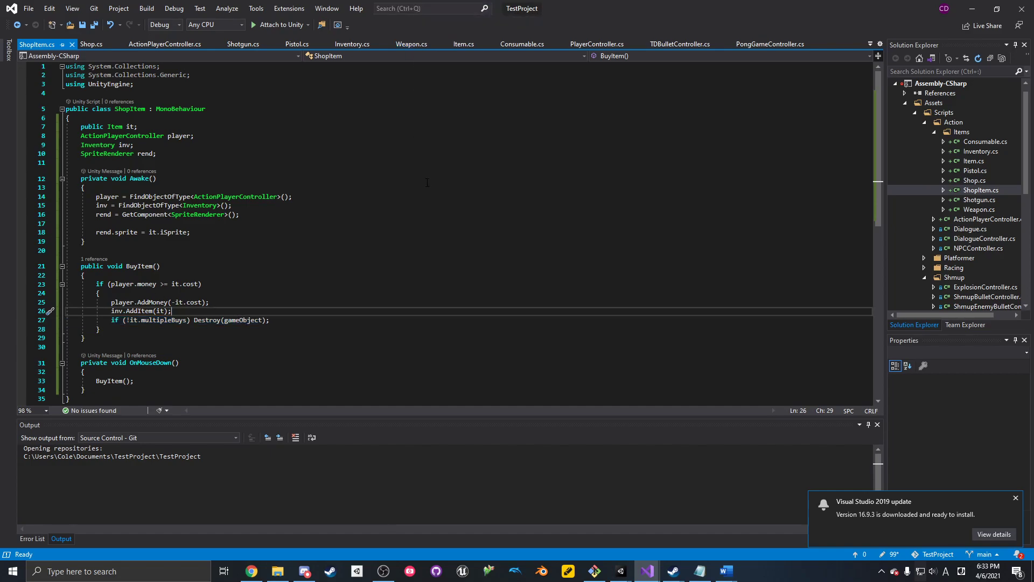
{"action": "scroll", "coordinate": [483, 202], "scroll_direction": "down", "scroll_amount": 2}
- Switch to Unity, place an instance of the ShopItem prefab in the scene, and unpack it
{"action": "left_click", "coordinate": [972, 9]}
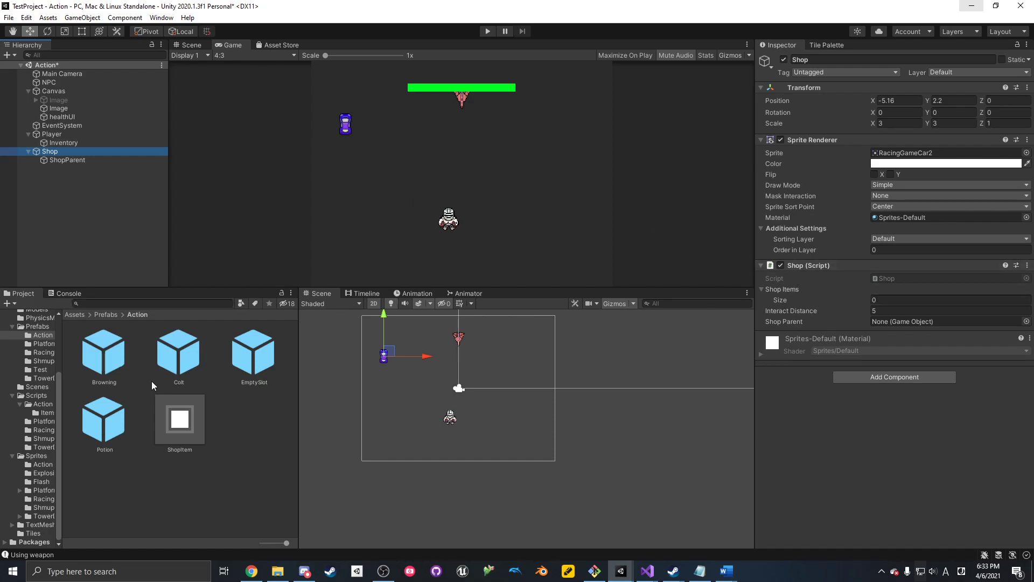
{"action": "left_click", "coordinate": [59, 143]}
{"action": "left_click", "coordinate": [58, 151]}
{"action": "left_click_drag", "start_coordinate": [105, 232], "coordinate": [105, 232]}
{"action": "right_click", "coordinate": [63, 169]}
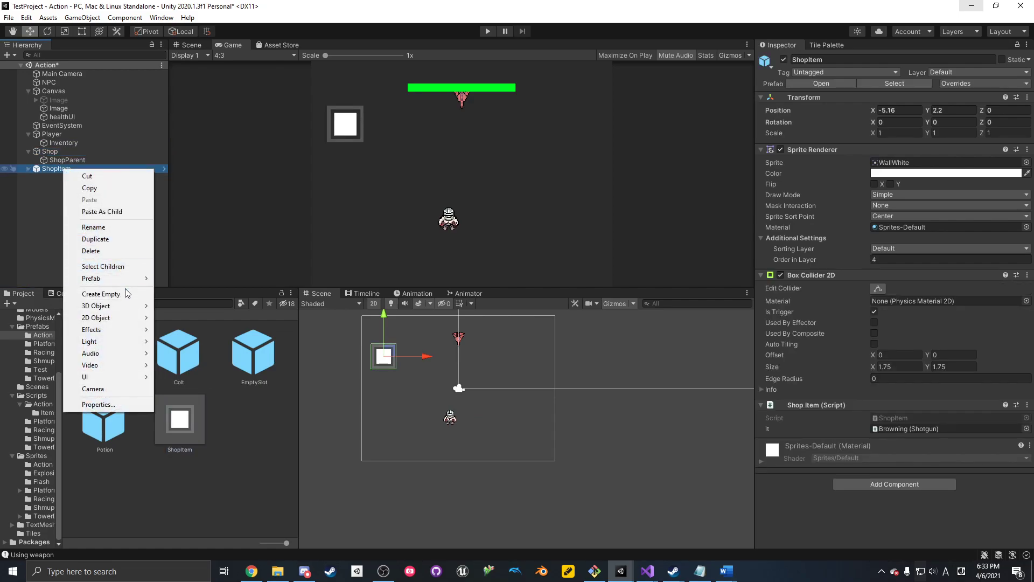
{"action": "mouse_move", "coordinate": [108, 278]}
{"action": "left_click", "coordinate": [181, 325]}
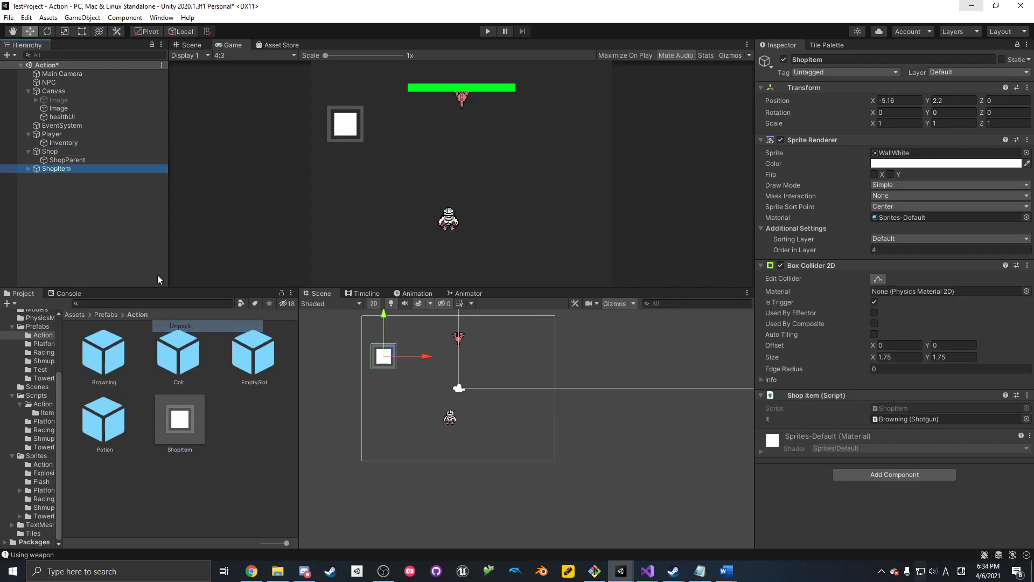
{"action": "left_click", "coordinate": [70, 169]}
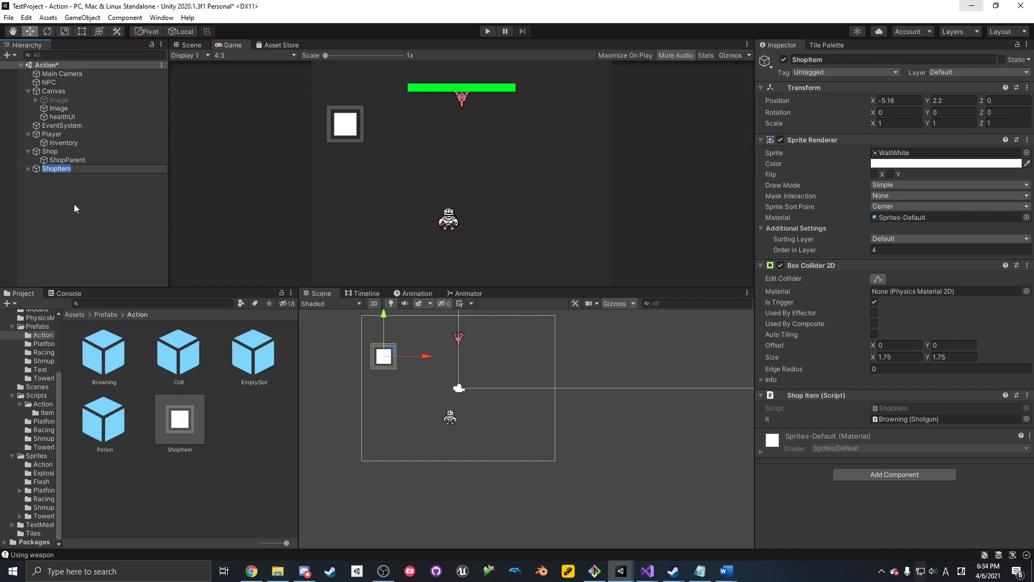
- Open the ShopItem prefab, assign EmptySlot to its Shop Item script's It field, and return to the scene
{"action": "double_click", "coordinate": [190, 423]}
{"action": "left_click", "coordinate": [908, 419]}
{"action": "left_click_drag", "start_coordinate": [240, 363], "coordinate": [923, 415]}
{"action": "left_click", "coordinate": [4, 69]}
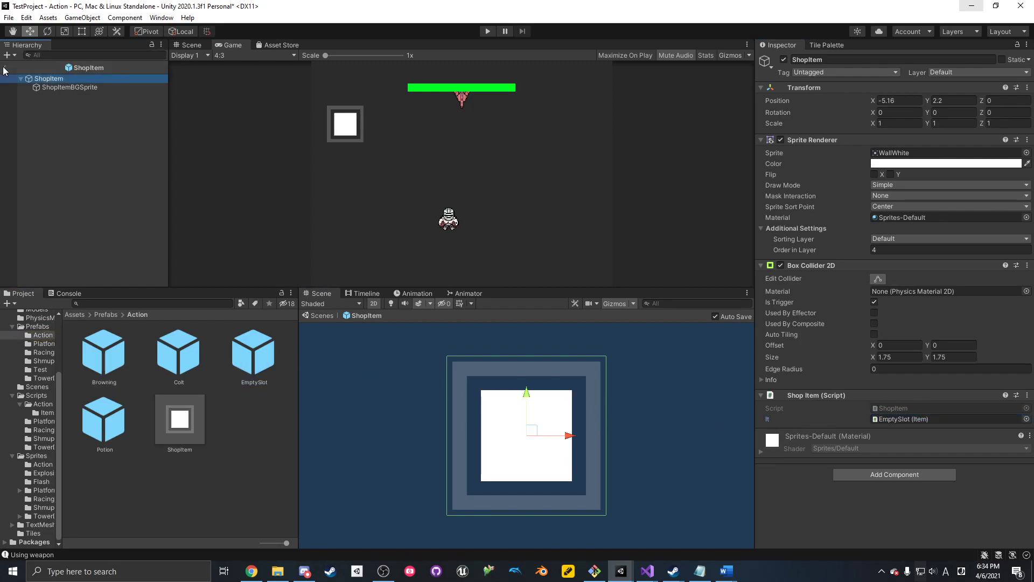
- Rename the unpacked ShopItem as BrowningShopItem and save it as a prefab in the Prefabs/Action folder
{"action": "left_click", "coordinate": [70, 168]}
{"action": "left_click", "coordinate": [67, 167]}
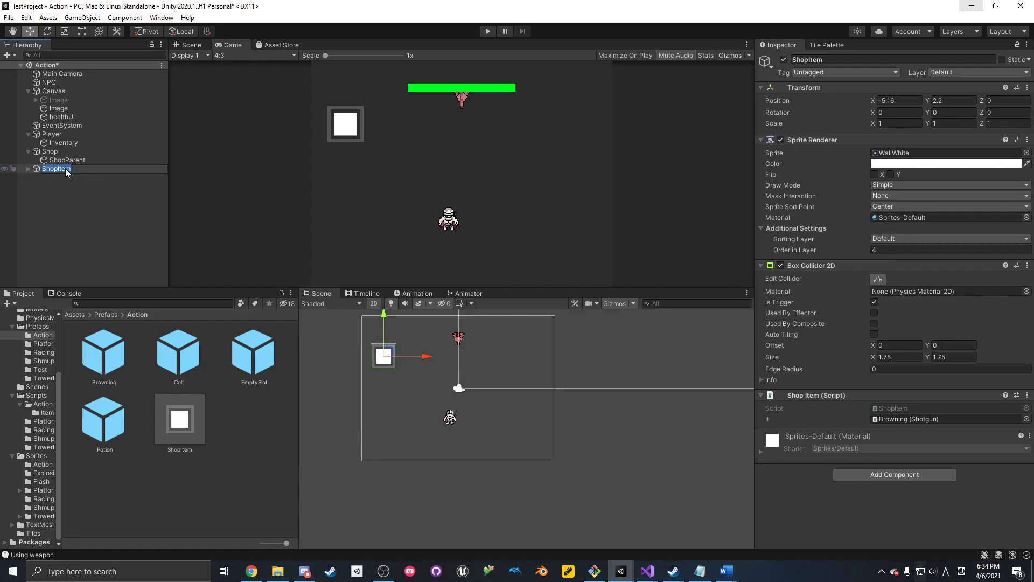
{"action": "key", "text": "Home"}
{"action": "type", "text": "Browning"}
{"action": "key", "text": "Return"}
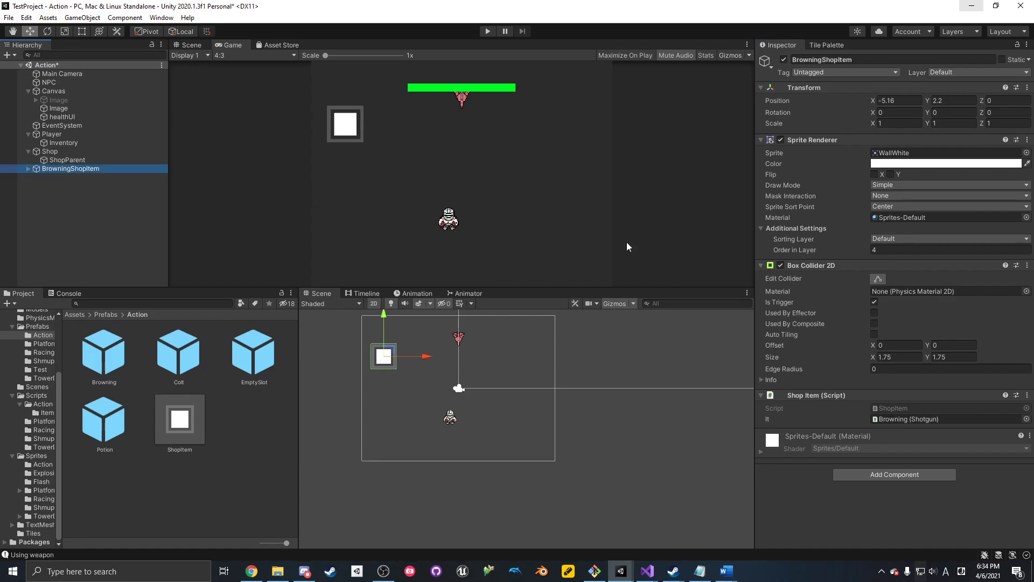
{"action": "left_click_drag", "start_coordinate": [102, 170], "coordinate": [254, 443]}
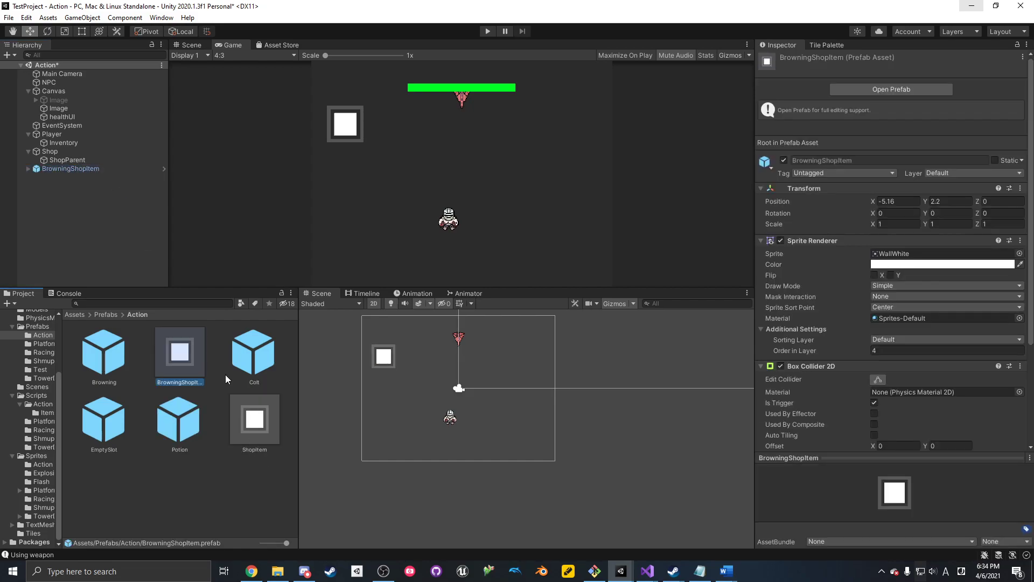
- Unpack the BrowningShopItem instance in the scene and rename it ColtShopItem
{"action": "right_click", "coordinate": [71, 169]}
{"action": "mouse_move", "coordinate": [125, 279]}
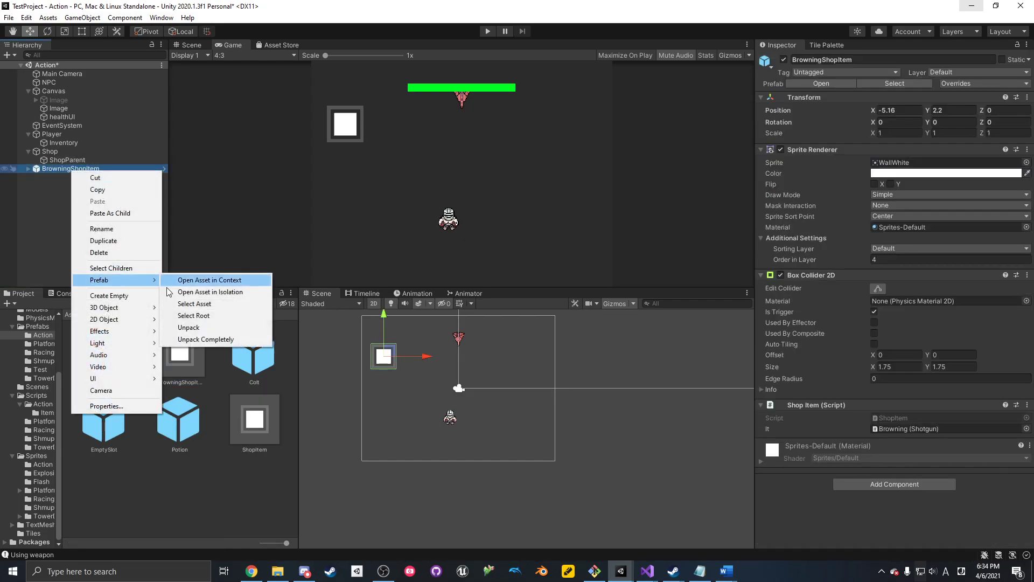
{"action": "left_click", "coordinate": [183, 326]}
{"action": "left_click", "coordinate": [73, 168]}
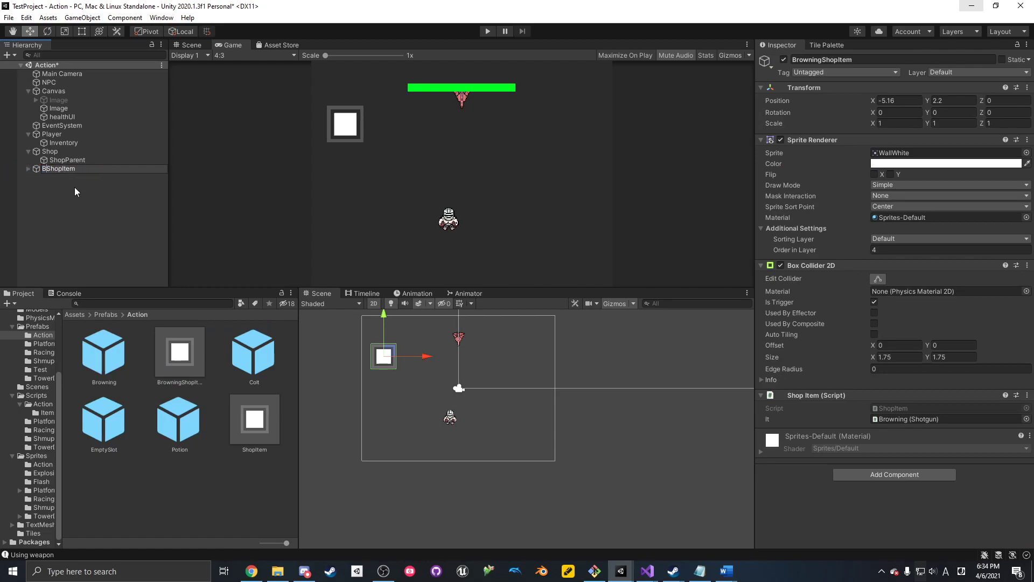
{"action": "type", "text": "Colt"}
{"action": "key", "text": "Return"}
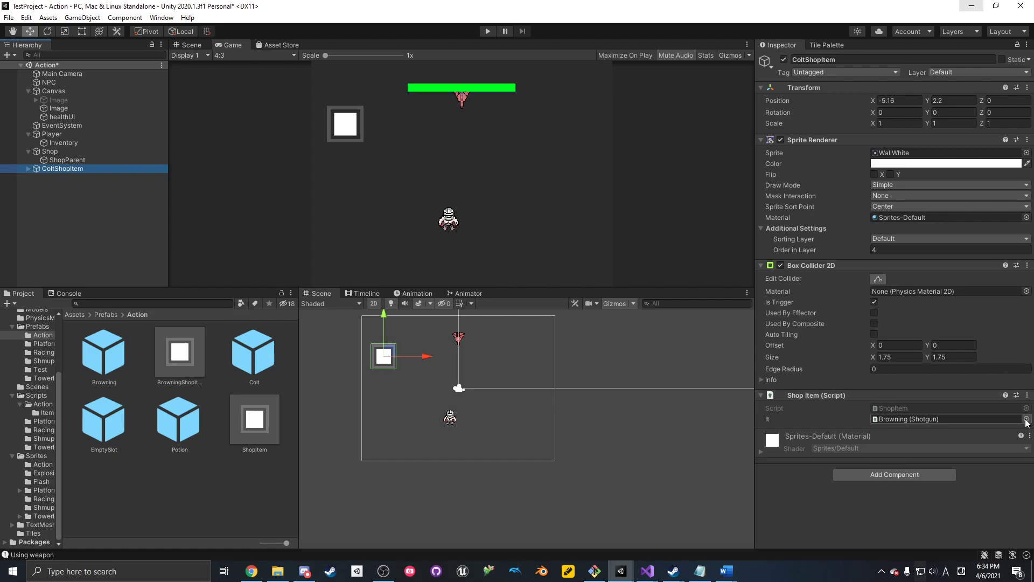
- Assign Colt to ColtShopItem's It field and save the object as a prefab in the Prefabs/Action folder
{"action": "left_click_drag", "start_coordinate": [253, 353], "coordinate": [929, 416]}
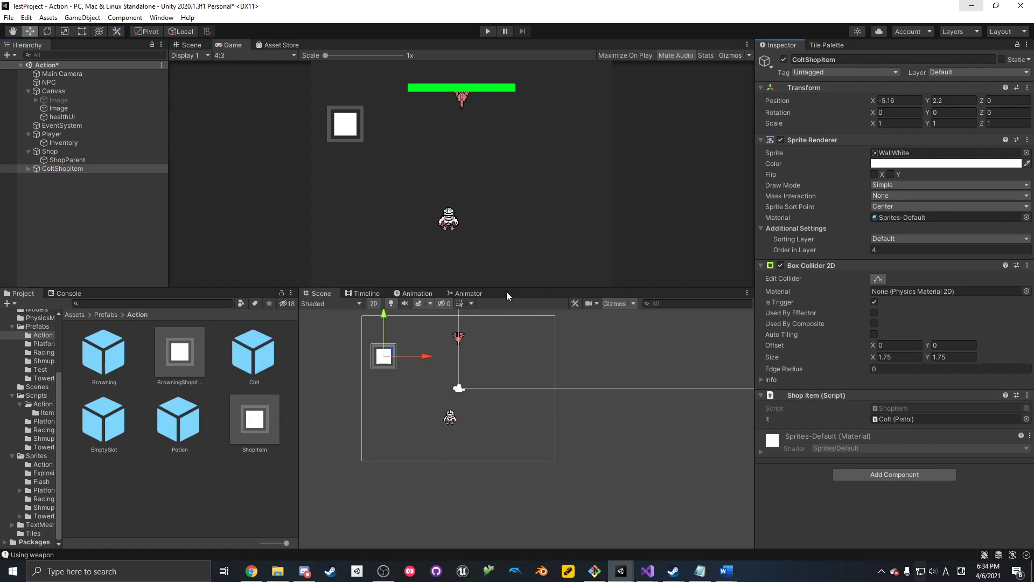
{"action": "left_click_drag", "start_coordinate": [85, 166], "coordinate": [172, 379]}
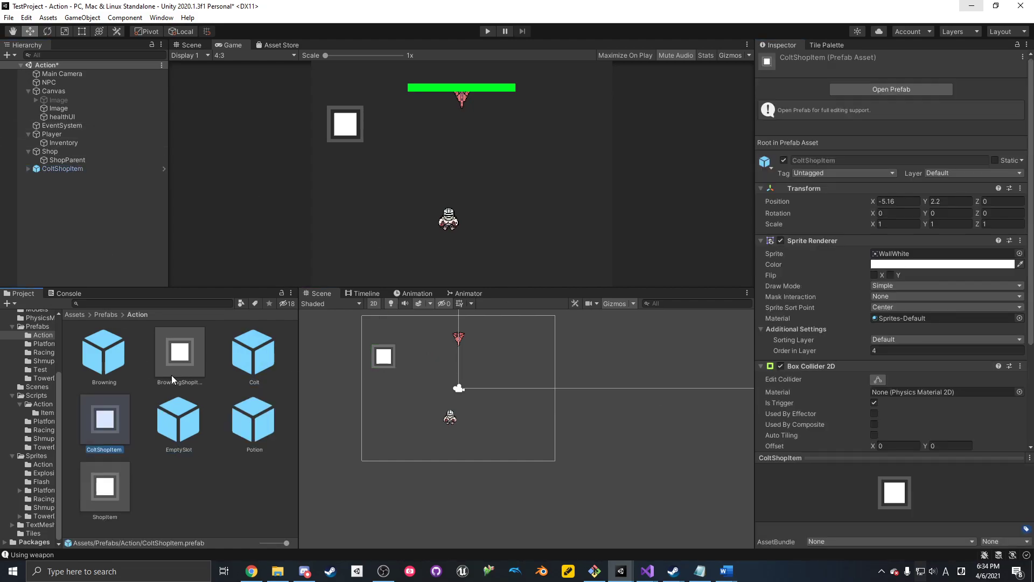
- Unpack the ColtShopItem instance in the scene and rename it WeakPotionShopItem
{"action": "right_click", "coordinate": [66, 168]}
{"action": "mouse_move", "coordinate": [115, 282]}
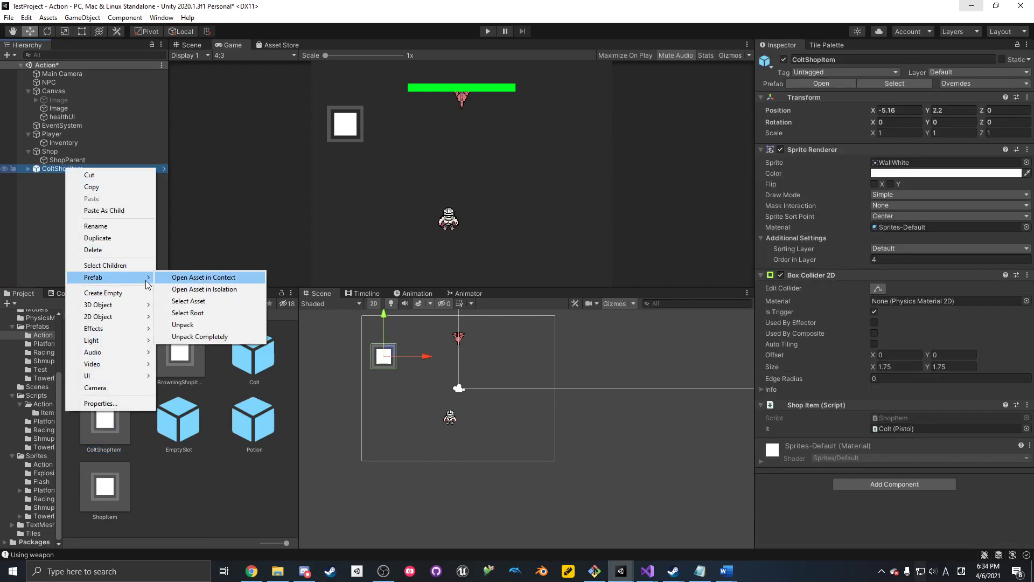
{"action": "left_click", "coordinate": [178, 324]}
{"action": "left_click", "coordinate": [74, 168]}
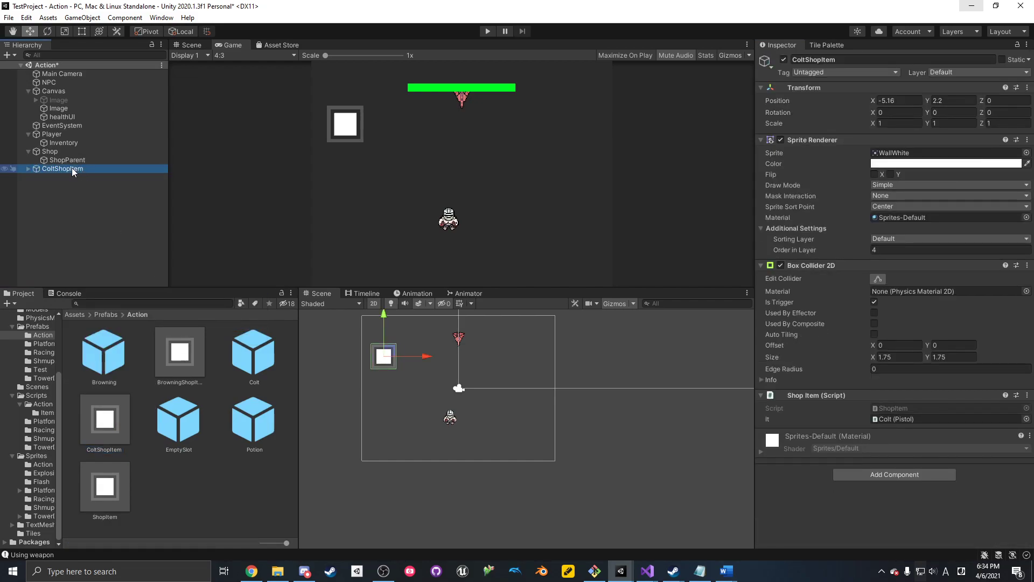
{"action": "left_click", "coordinate": [56, 169]}
{"action": "key", "text": "BackSpace"}
{"action": "key", "text": "BackSpace"}
{"action": "key", "text": "BackSpace"}
{"action": "key", "text": "BackSpace"}
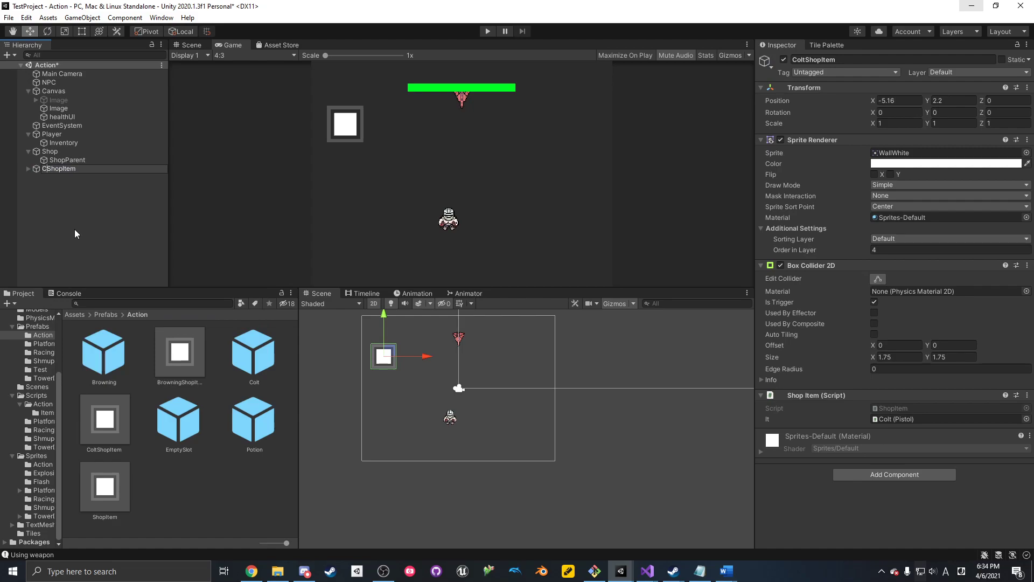
{"action": "type", "text": "P"}
{"action": "key", "text": "BackSpace"}
{"action": "type", "text": "WeakPotion"}
{"action": "key", "text": "Return"}
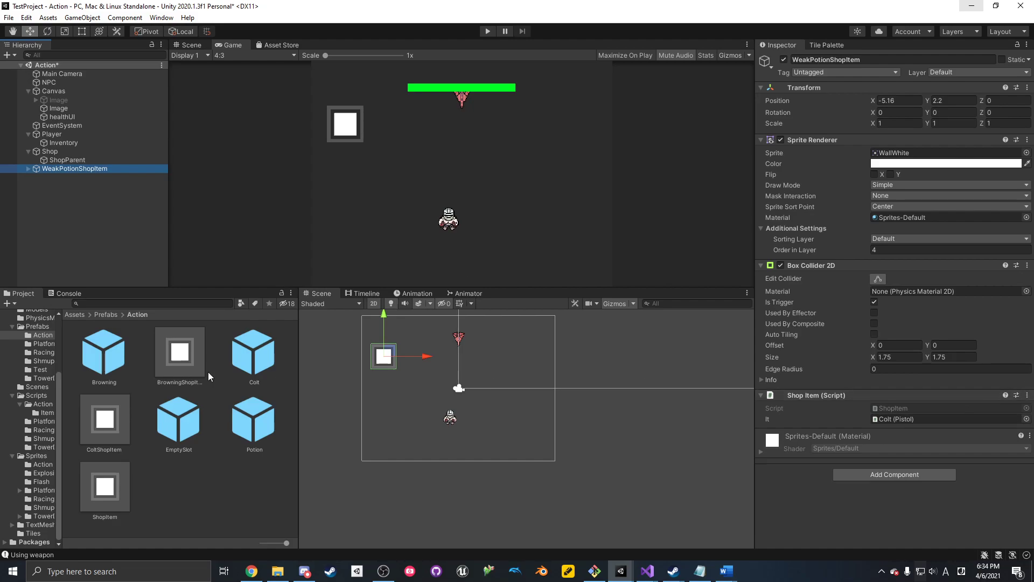
- Assign the Potion prefab to the It field of WeakPotionShopItem's Shop Item script
{"action": "left_click_drag", "start_coordinate": [250, 436], "coordinate": [976, 423]}
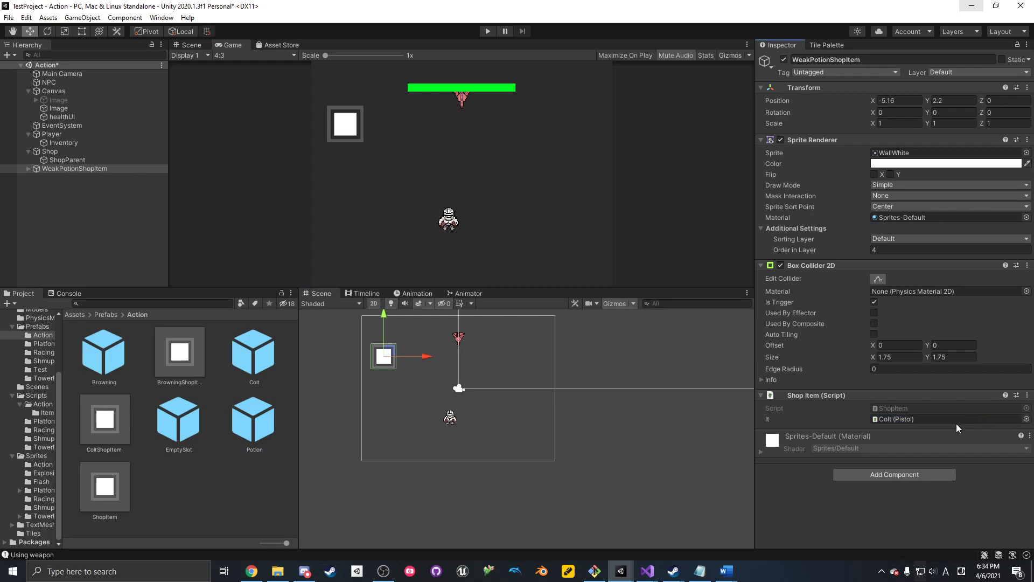
{"action": "left_click_drag", "start_coordinate": [265, 442], "coordinate": [892, 418]}
- Save WeakPotionShopItem as a prefab in the Prefabs/Action folder and delete its instance from the scene
{"action": "left_click_drag", "start_coordinate": [76, 171], "coordinate": [242, 464]}
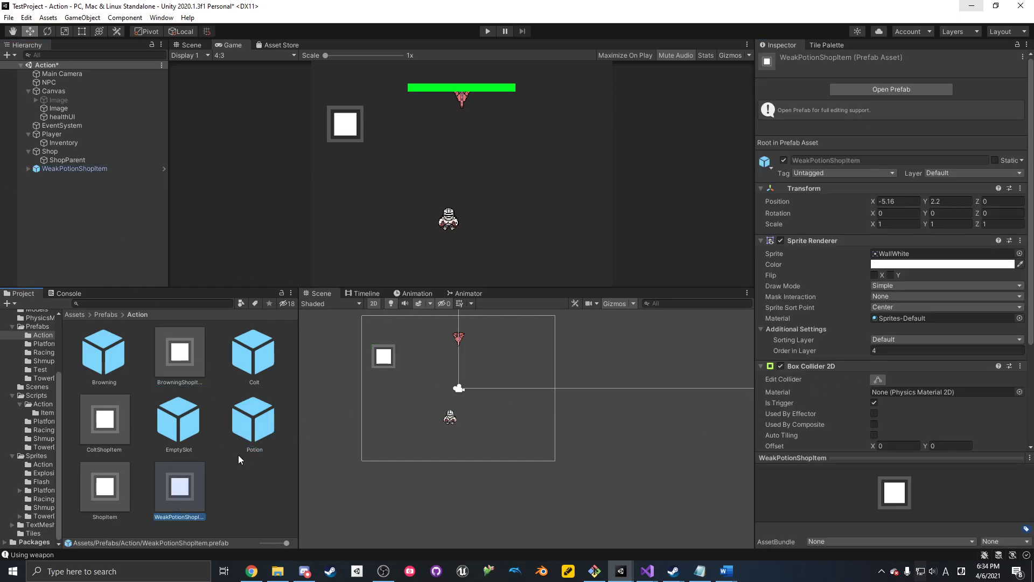
{"action": "left_click", "coordinate": [78, 167]}
{"action": "key", "text": "Delete"}
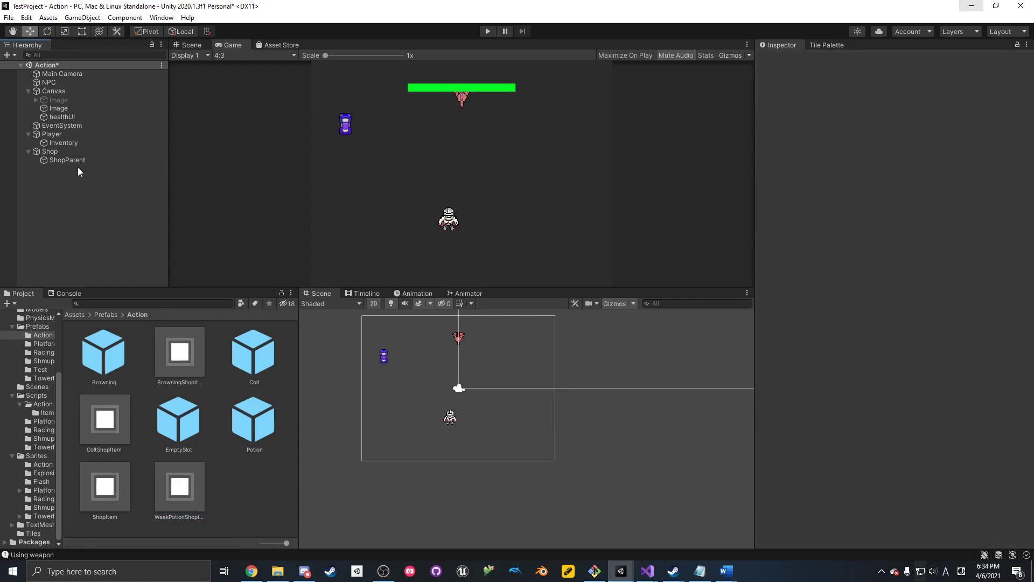
- Add the BrowningShopItem, ColtShopItem and WeakPotionShopItem prefabs to the Shop object's Shop Items list
{"action": "left_click", "coordinate": [55, 153]}
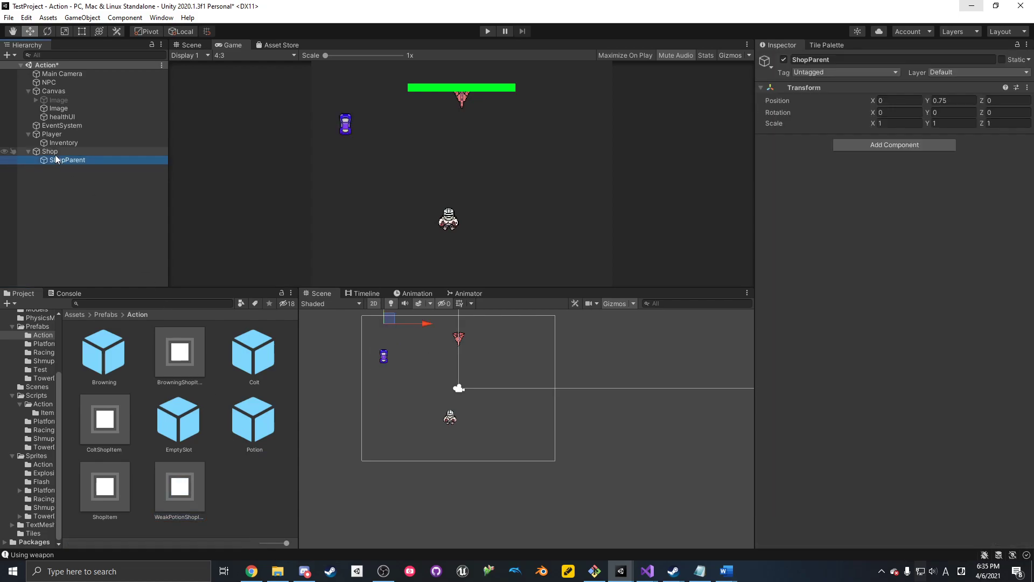
{"action": "left_click_drag", "start_coordinate": [169, 359], "coordinate": [810, 290]}
{"action": "left_click_drag", "start_coordinate": [447, 379], "coordinate": [784, 291]}
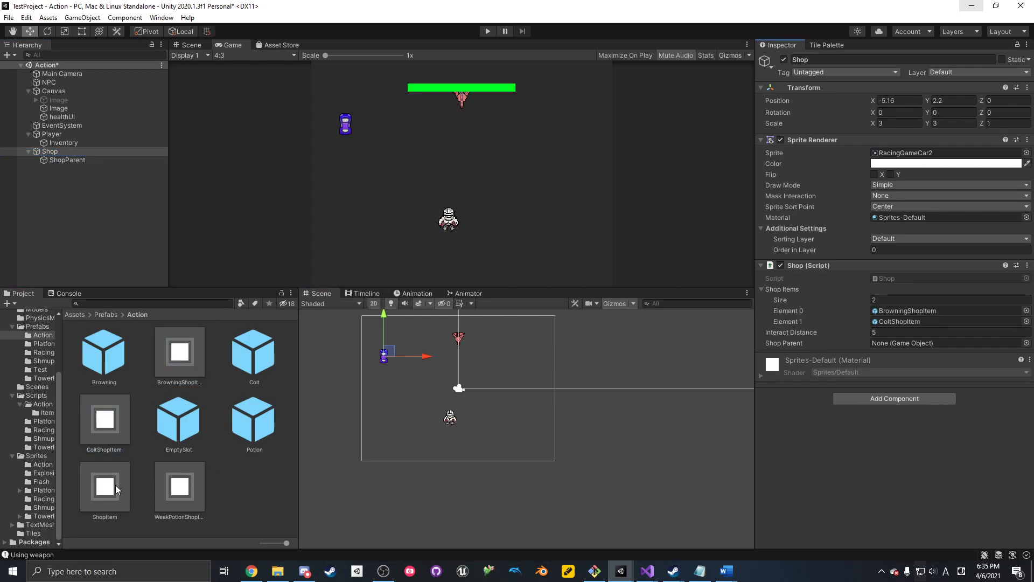
{"action": "left_click_drag", "start_coordinate": [162, 494], "coordinate": [780, 289]}
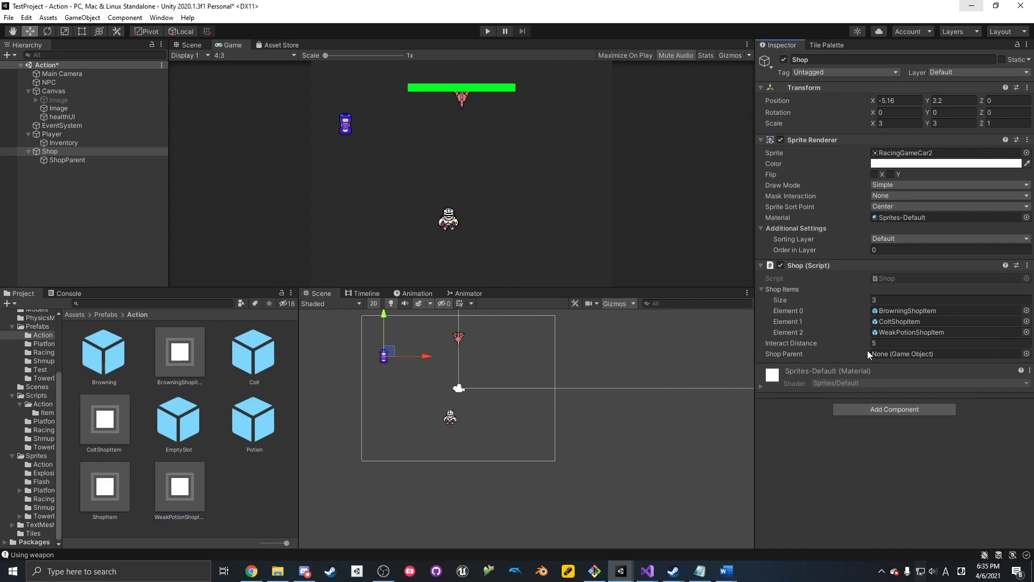
- Assign ShopParent to the Shop script's Shop Parent field and save the scene
{"action": "left_click", "coordinate": [79, 161]}
{"action": "left_click_drag", "start_coordinate": [79, 162], "coordinate": [924, 352]}
{"action": "key", "text": "ctrl+s"}
- Play-test the scene by walking the player around the shop, inspect the Shop object's settings, and stop the game
{"action": "left_click", "coordinate": [493, 29]}
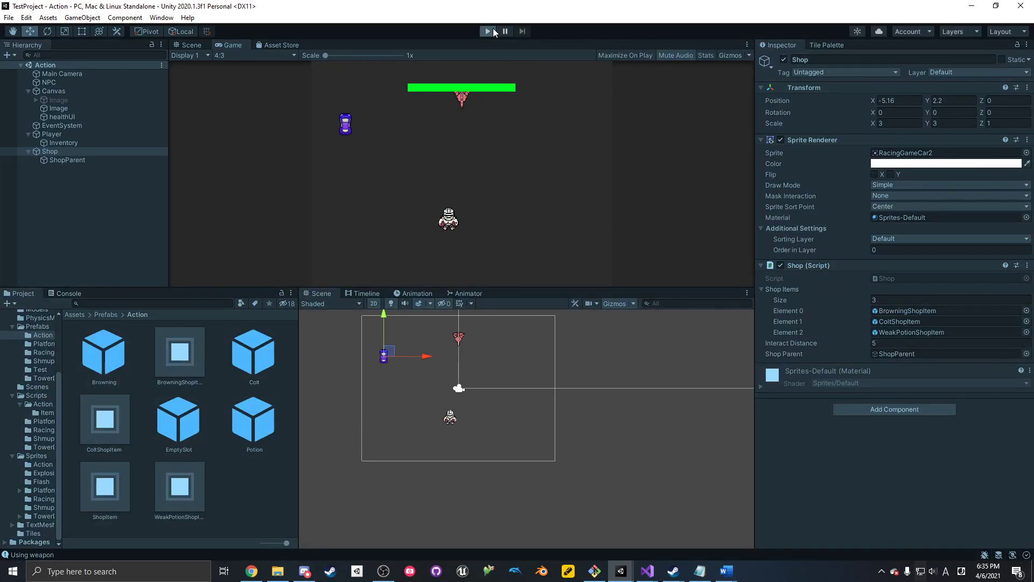
{"action": "key", "text": "a"}
{"action": "key", "text": "w"}
{"action": "key", "text": "s"}
{"action": "key", "text": "d"}
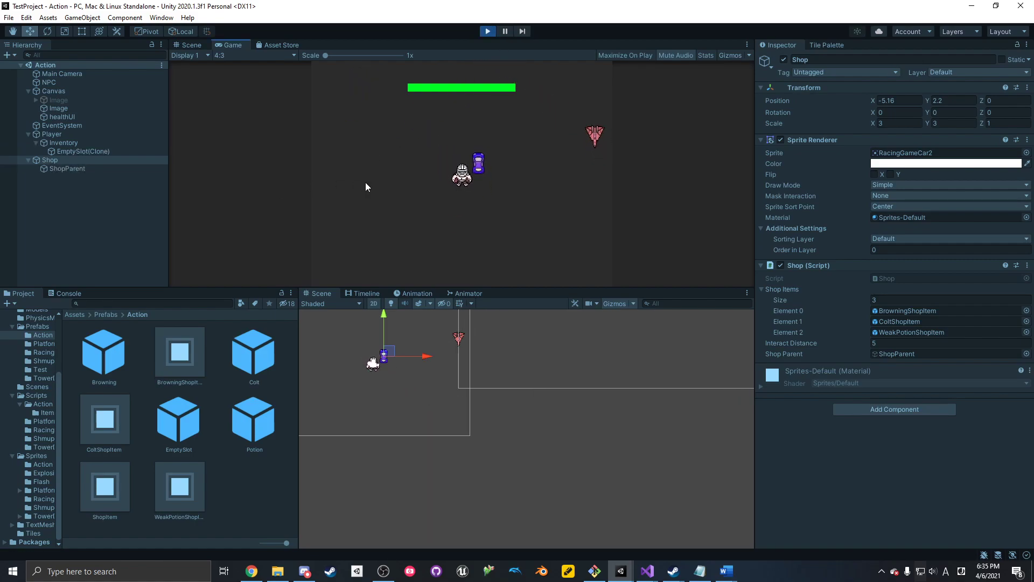
{"action": "key", "text": "a"}
{"action": "key", "text": "s"}
{"action": "key", "text": "w"}
{"action": "key", "text": "d"}
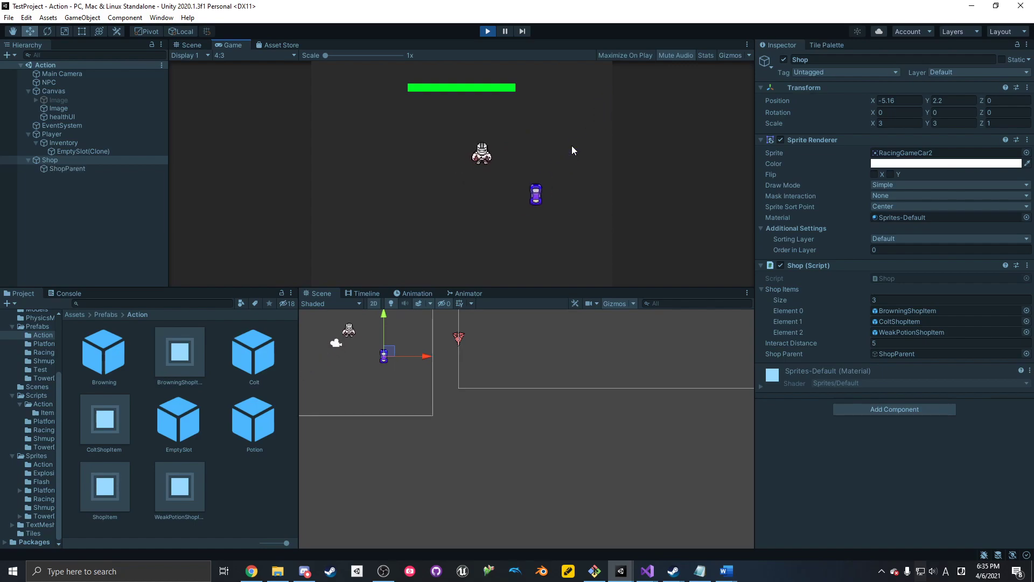
{"action": "key", "text": "s"}
{"action": "key", "text": "d"}
{"action": "key", "text": "w"}
{"action": "key", "text": "a"}
{"action": "left_click", "coordinate": [95, 167]}
{"action": "left_click", "coordinate": [86, 160]}
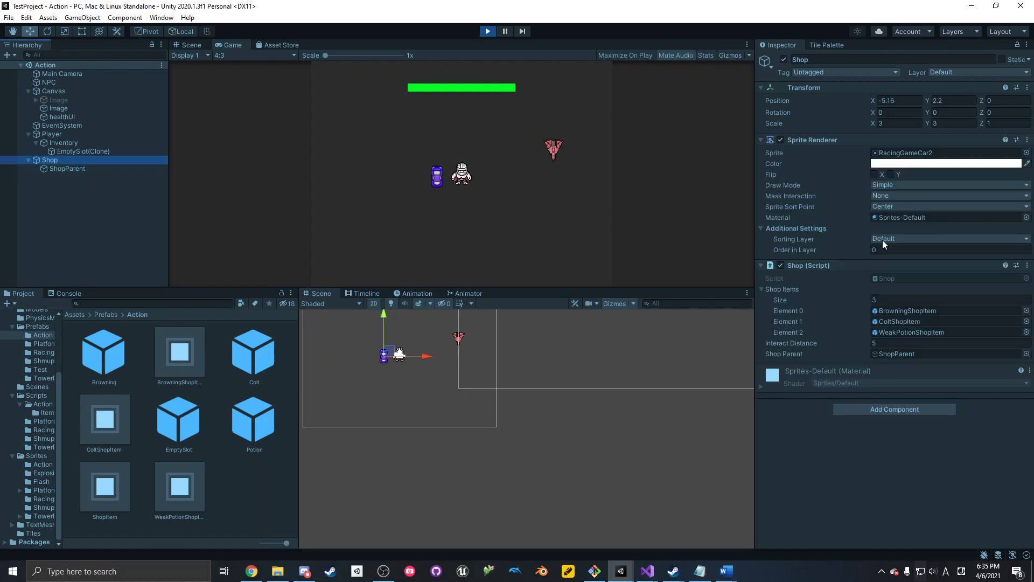
{"action": "left_click", "coordinate": [488, 31]}
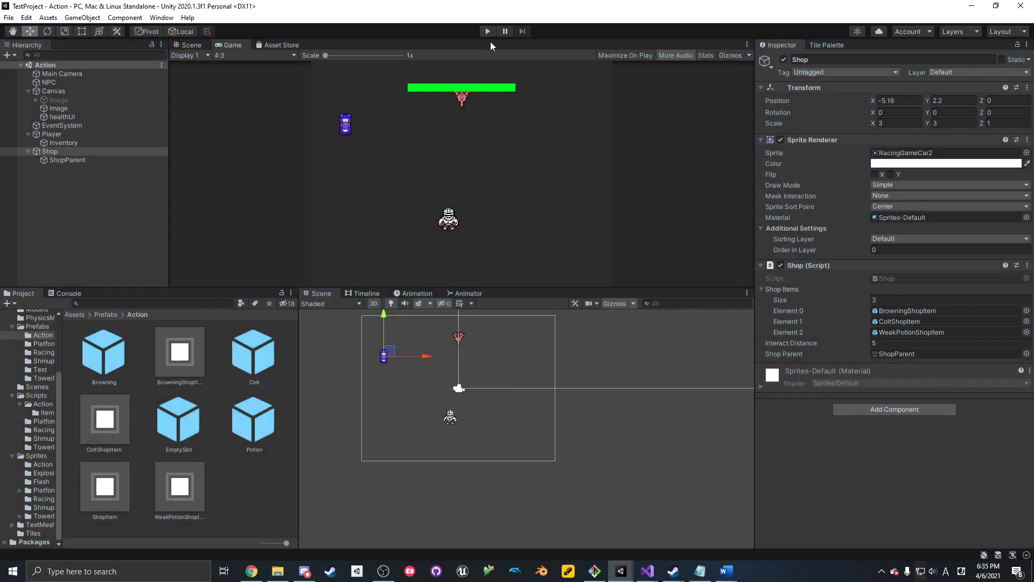
- Run the game again with ShopParent selected, walk the player to and around the shop, and stop the game
{"action": "left_click", "coordinate": [491, 32]}
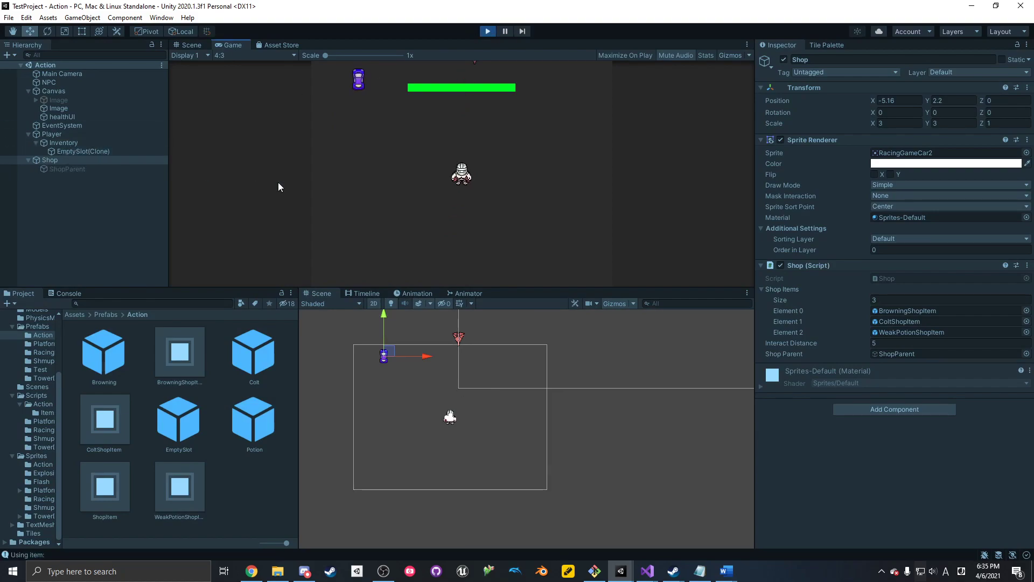
{"action": "left_click", "coordinate": [135, 171]}
{"action": "key", "text": "a"}
{"action": "key", "text": "w"}
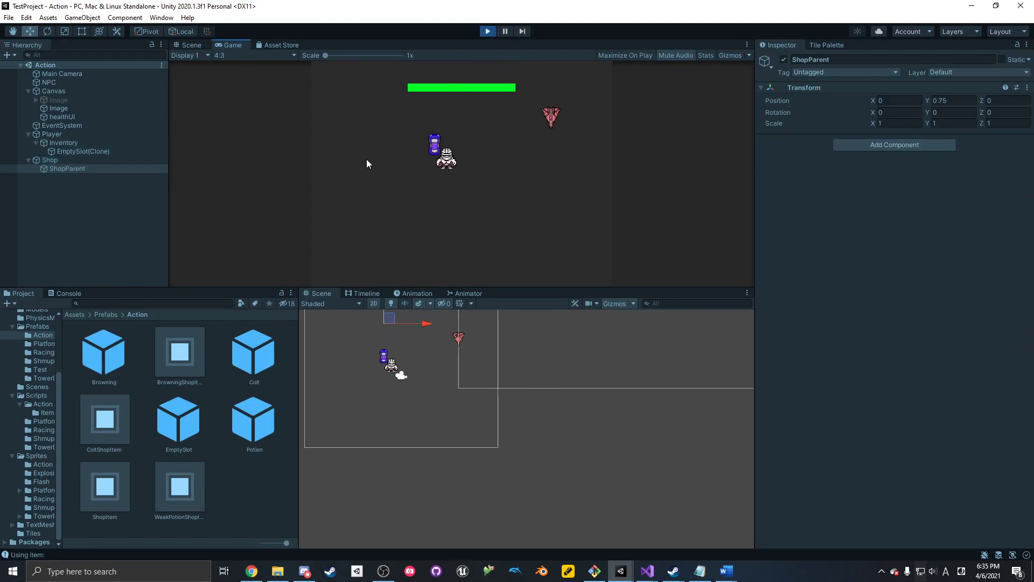
{"action": "key", "text": "d"}
{"action": "key", "text": "s"}
{"action": "key", "text": "a"}
{"action": "key", "text": "w"}
{"action": "left_click", "coordinate": [487, 31]}
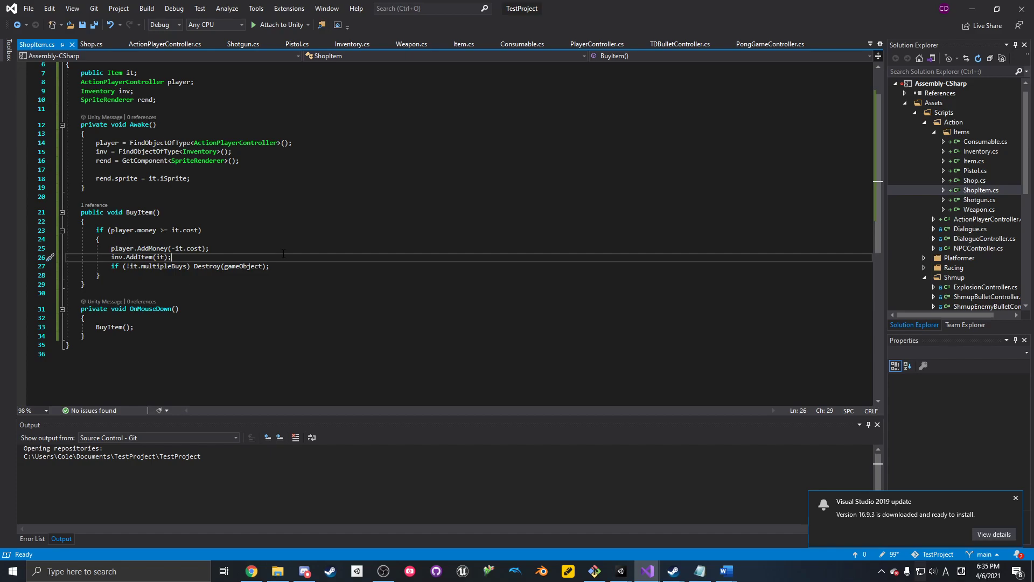
- In Visual Studio, open Shop.cs, add a PopulateShop(); call at the end of Awake, and save the script
{"action": "left_click", "coordinate": [261, 247]}
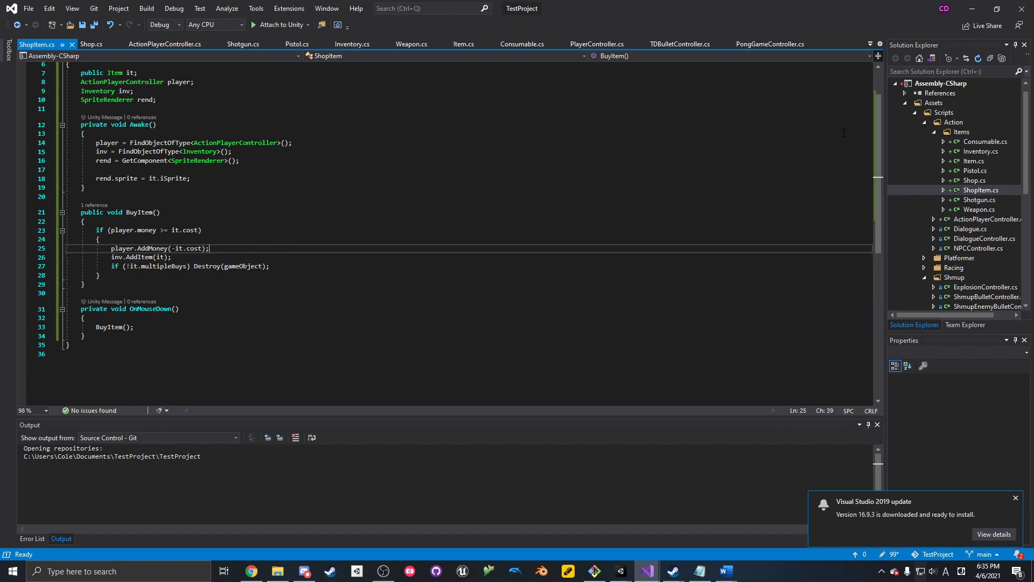
{"action": "double_click", "coordinate": [965, 180]}
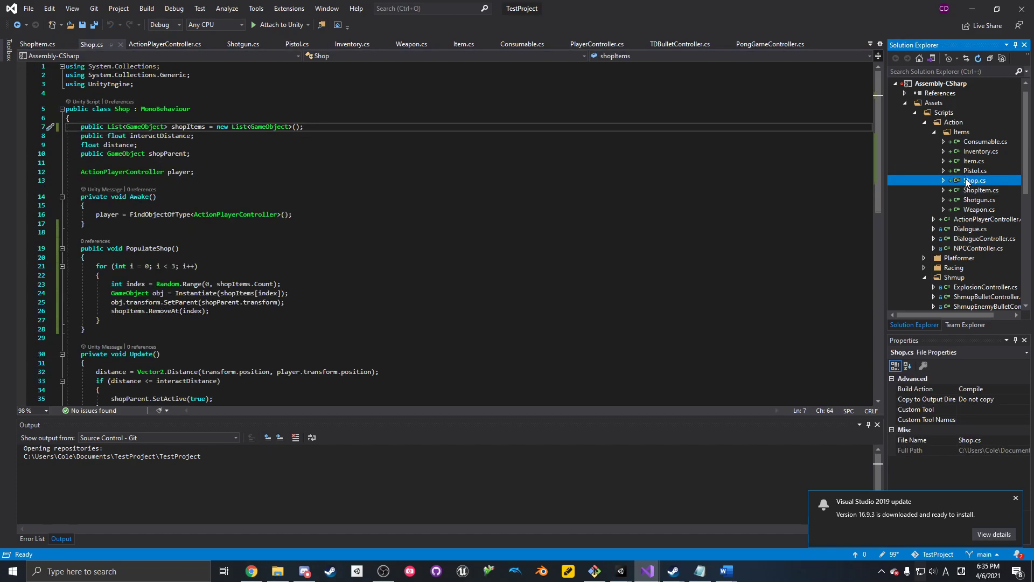
{"action": "left_click", "coordinate": [168, 221]}
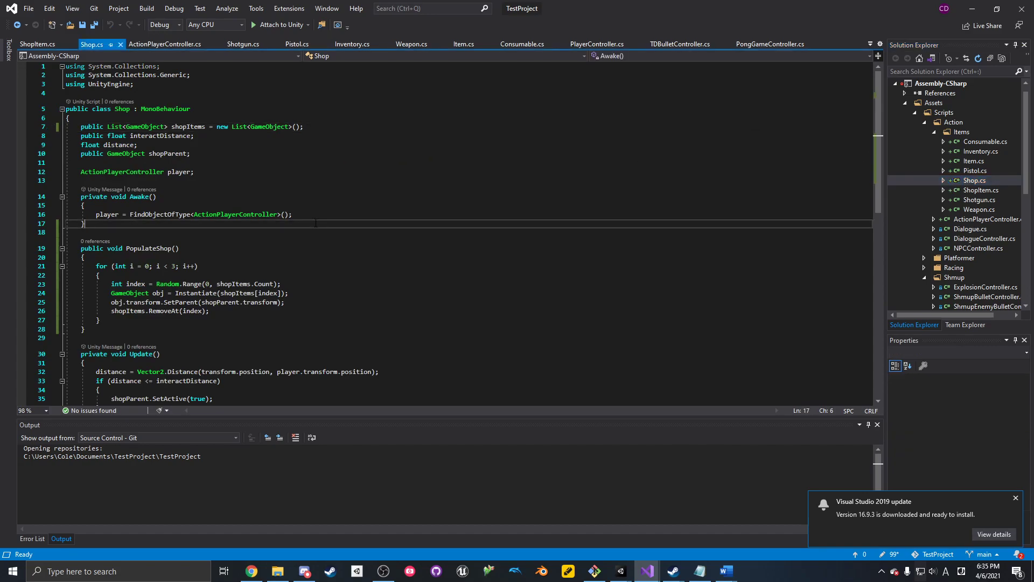
{"action": "left_click", "coordinate": [303, 217]}
{"action": "key", "text": "Return"}
{"action": "type", "text": "Popl"}
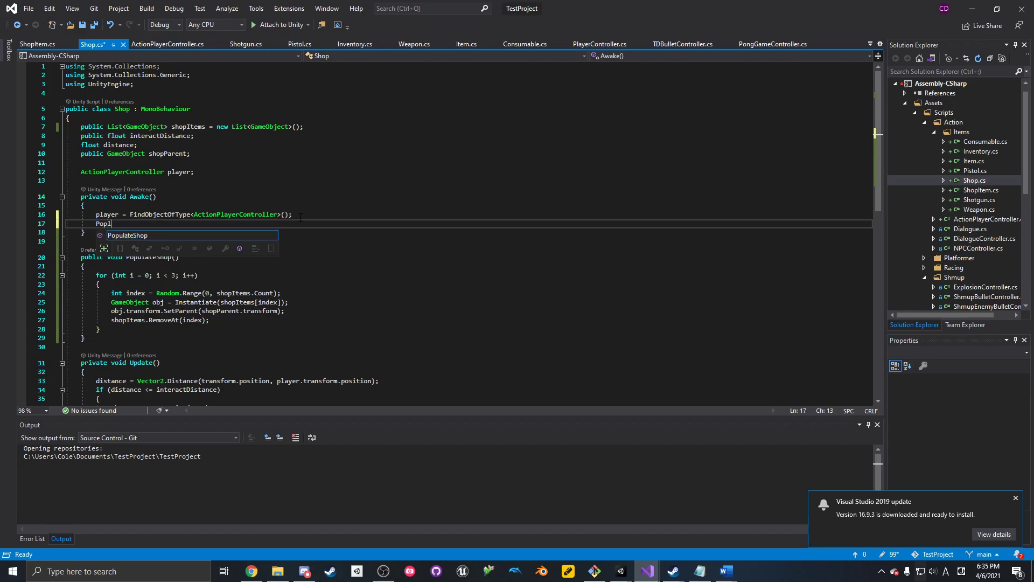
{"action": "key", "text": "Tab"}
{"action": "type", "text": "();"}
{"action": "key", "text": "ctrl+s"}
{"action": "key", "text": "Up"}
{"action": "key", "text": "Up"}
- Return to Unity, select Shop, and play-test the shop's item spawning by walking the player up to it
{"action": "key", "text": "alt+Tab"}
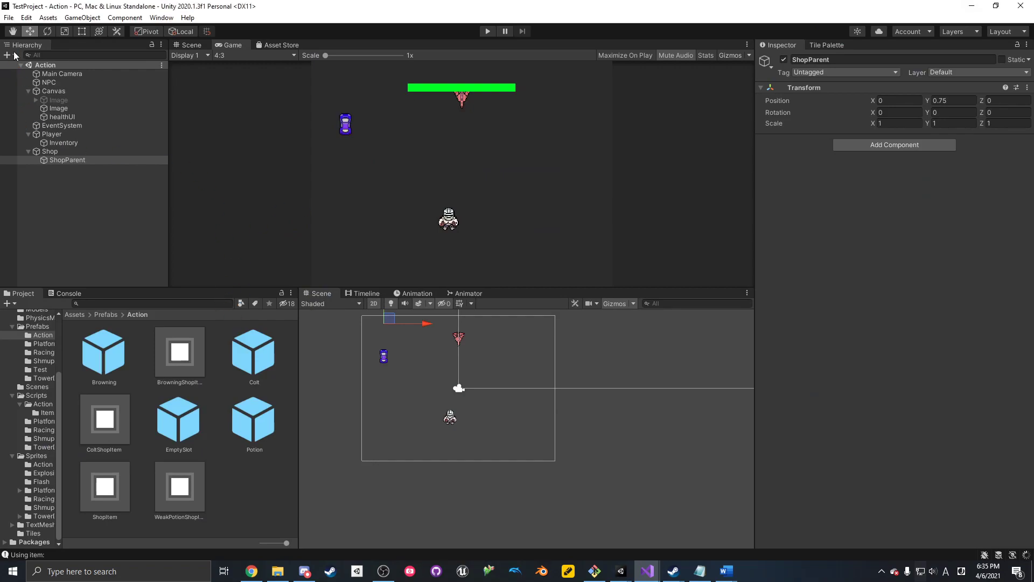
{"action": "left_click", "coordinate": [9, 17]}
{"action": "left_click", "coordinate": [25, 57]}
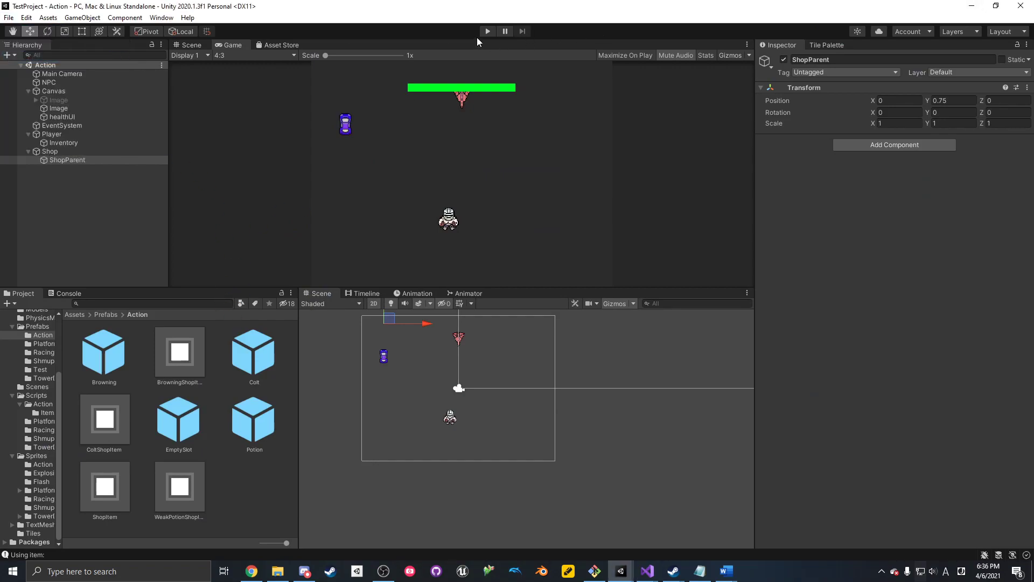
{"action": "left_click", "coordinate": [76, 153]}
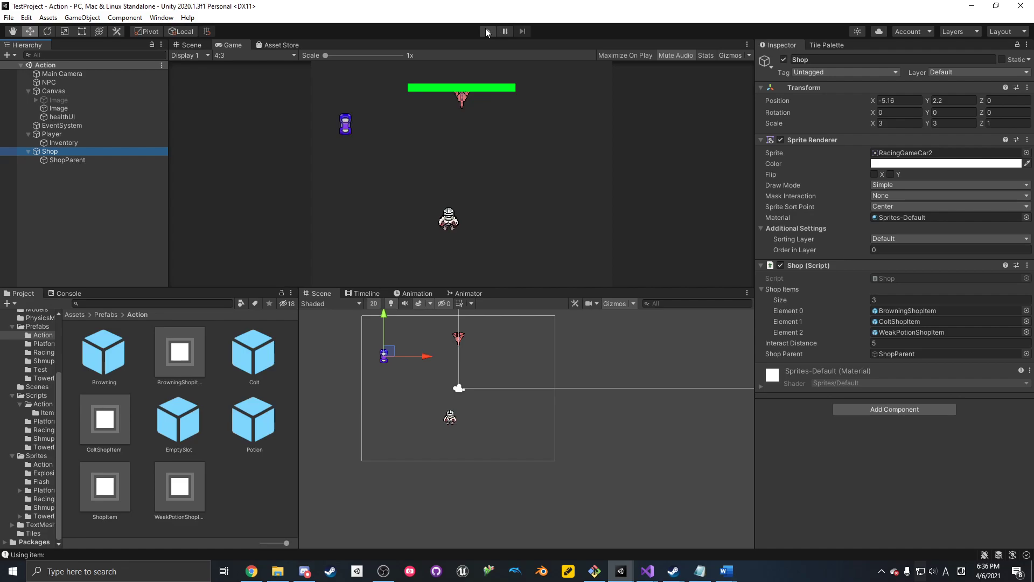
{"action": "left_click", "coordinate": [486, 31]}
{"action": "key", "text": "a"}
{"action": "key", "text": "w"}
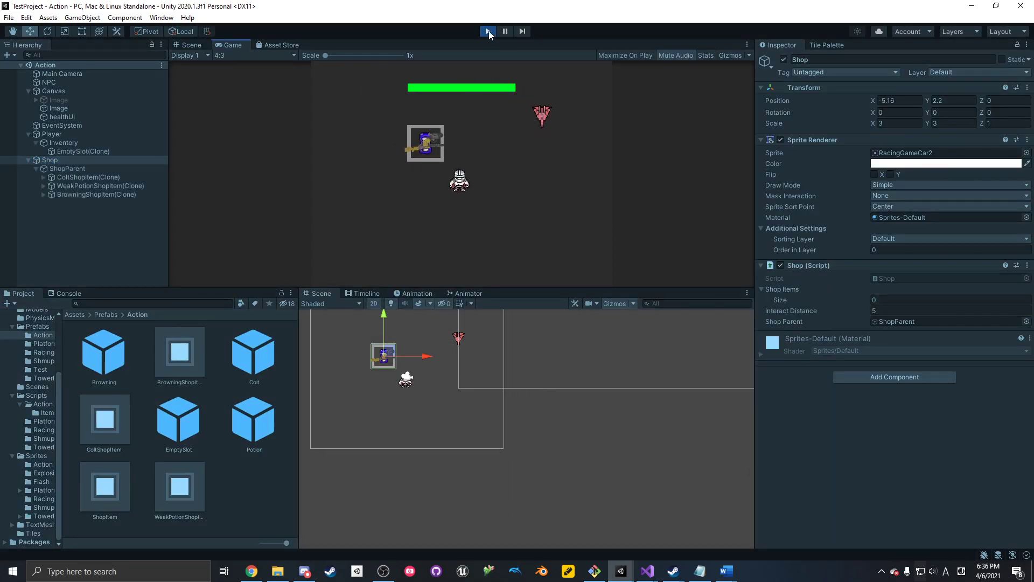
{"action": "left_click", "coordinate": [488, 31]}
- Add a Horizontal Layout Group component to ShopParent and keep the object selected
{"action": "left_click", "coordinate": [73, 159]}
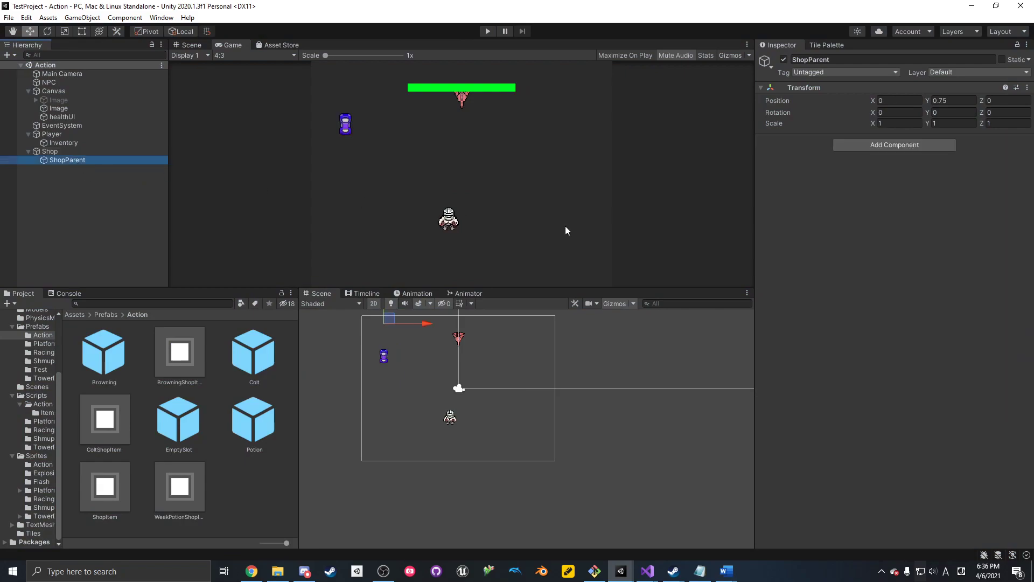
{"action": "left_click", "coordinate": [925, 144]}
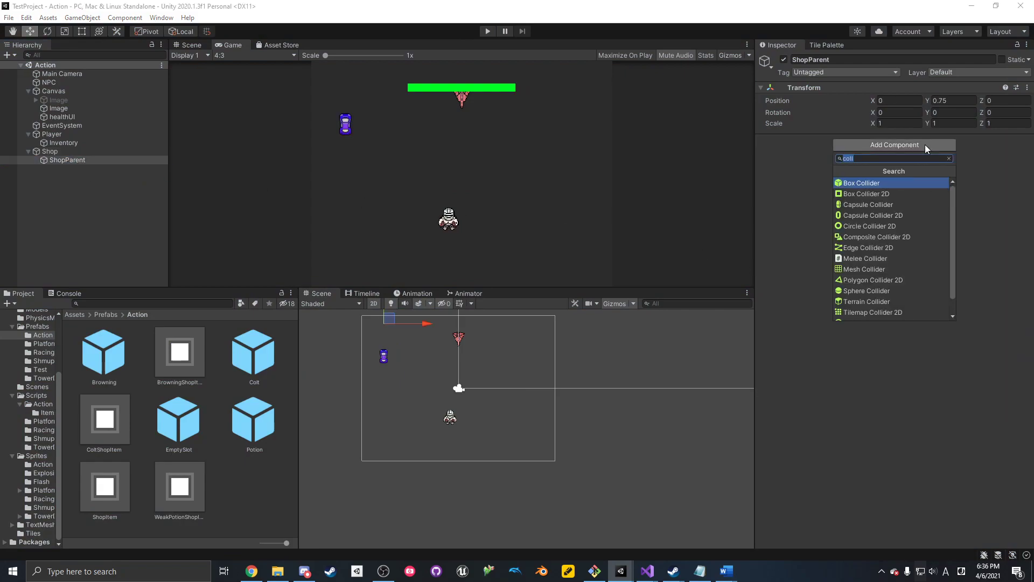
{"action": "type", "text": "horizontal"}
{"action": "key", "text": "Return"}
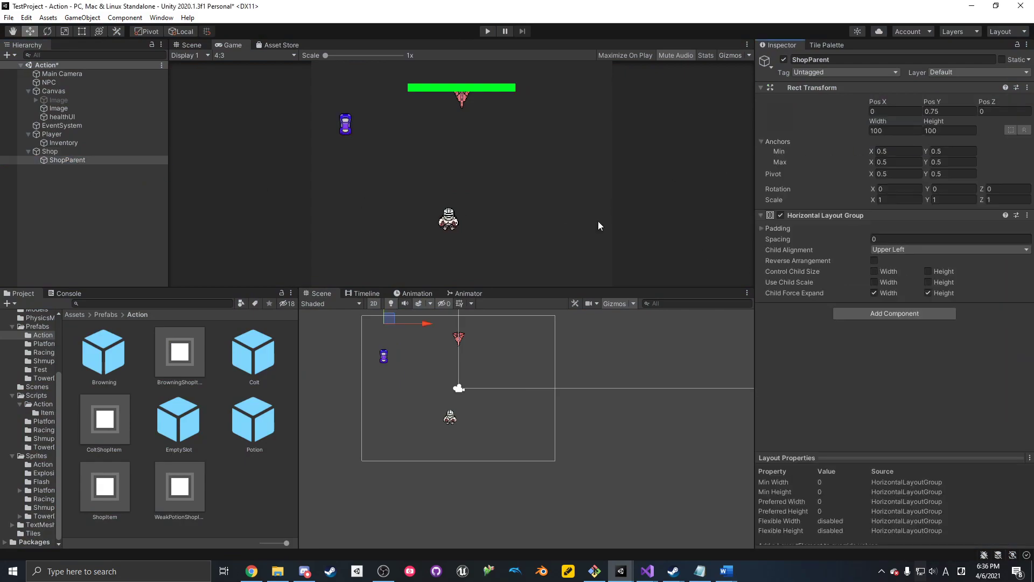
{"action": "left_click", "coordinate": [66, 160]}
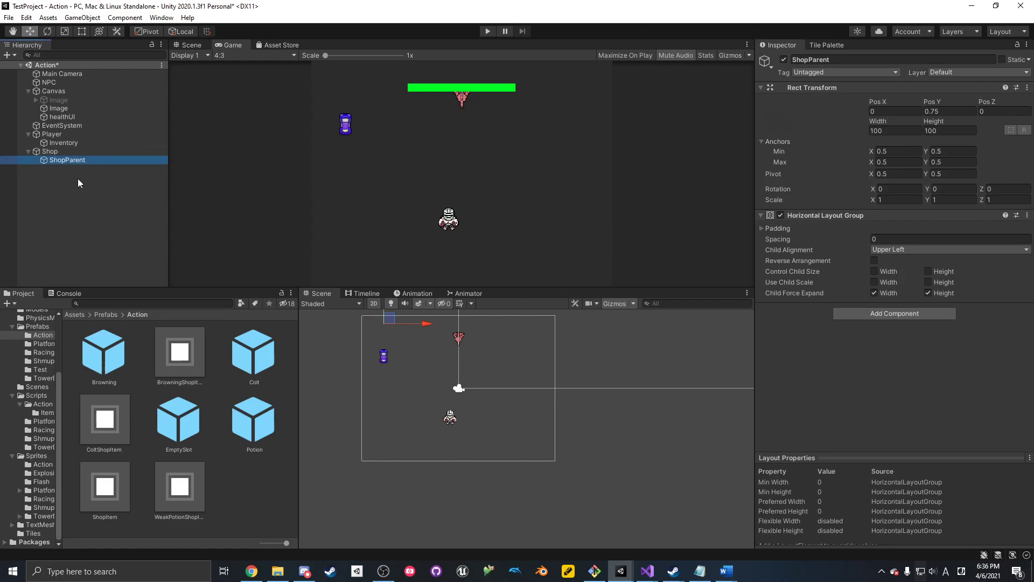
- Try placing a ColtShopItem prefab under ShopParent to check it against the Horizontal Layout Group, and delete the instance
{"action": "left_click_drag", "start_coordinate": [105, 419], "coordinate": [74, 160]}
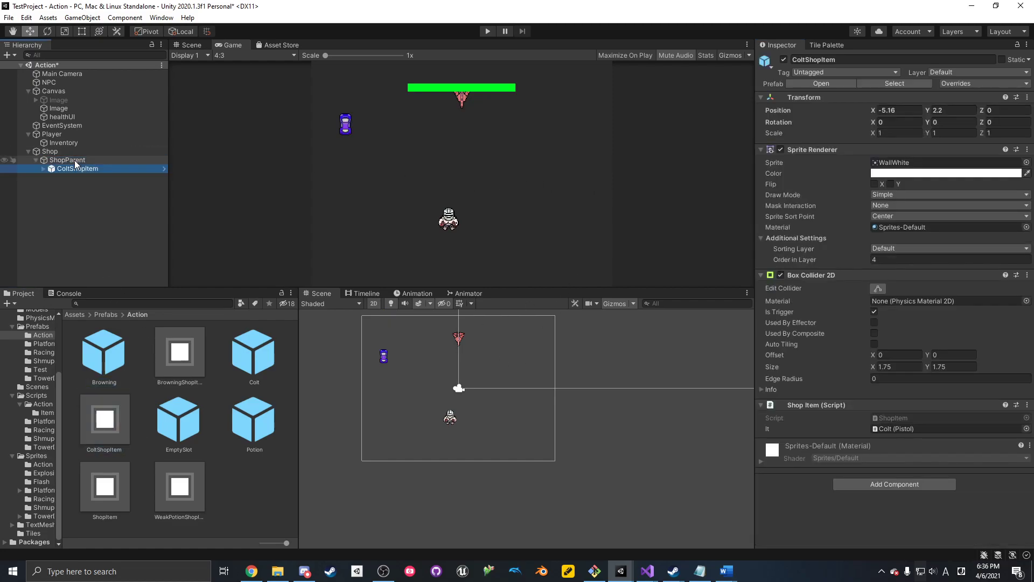
{"action": "middle_click_drag", "start_coordinate": [333, 376], "coordinate": [433, 435]}
{"action": "left_click", "coordinate": [82, 168]}
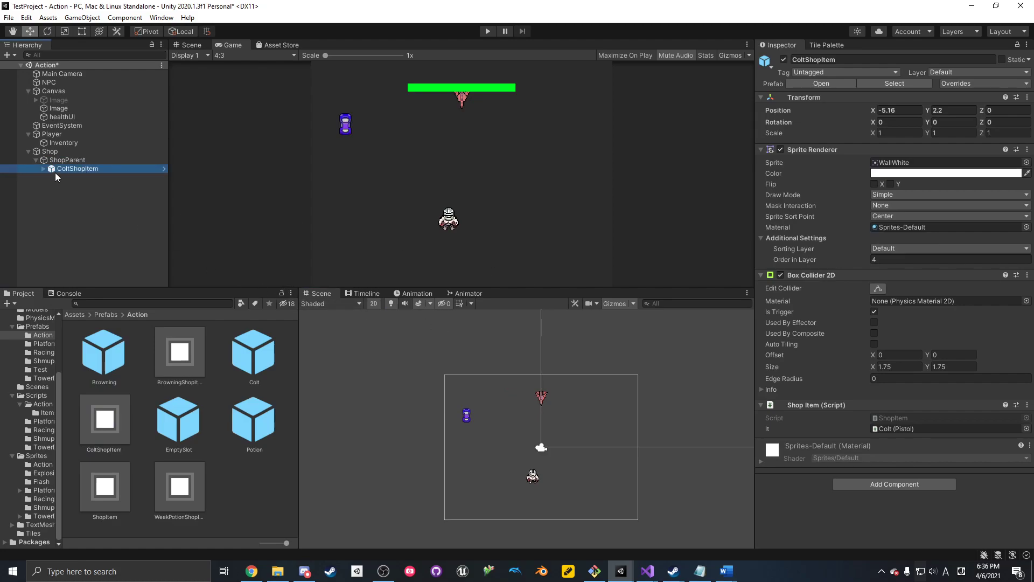
{"action": "left_click", "coordinate": [64, 152]}
{"action": "left_click", "coordinate": [69, 159]}
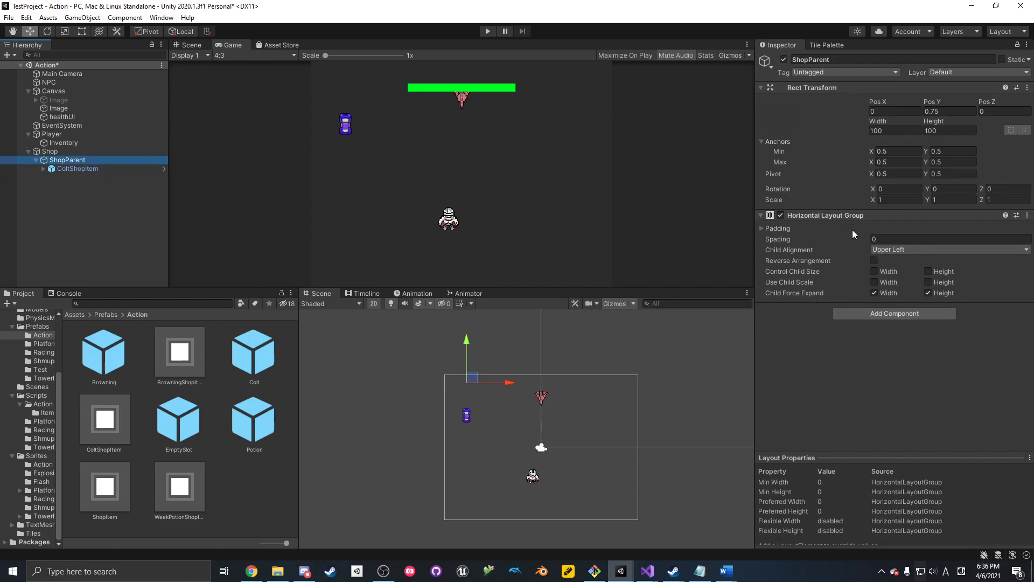
{"action": "left_click", "coordinate": [113, 169]}
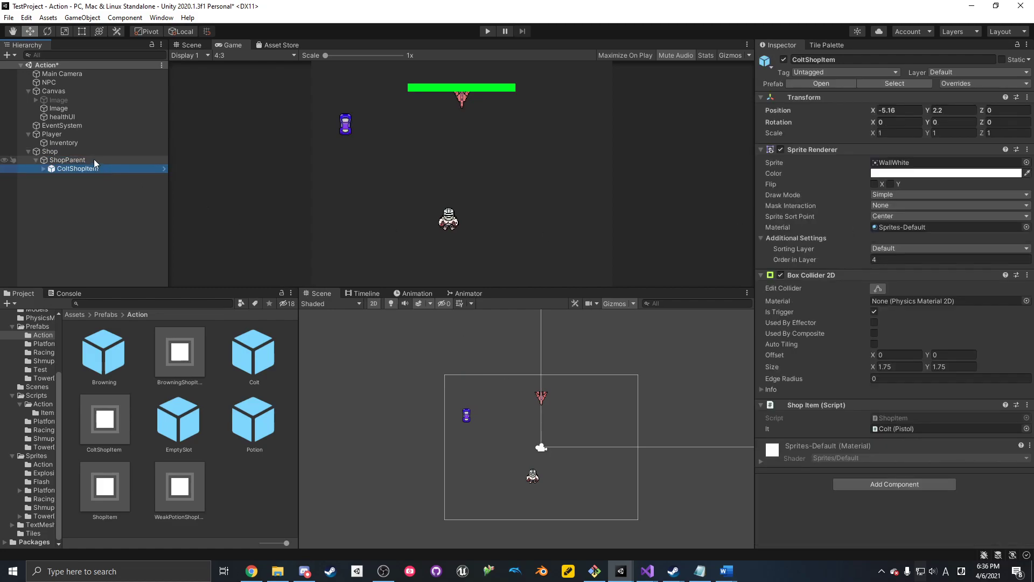
{"action": "key", "text": "Delete"}
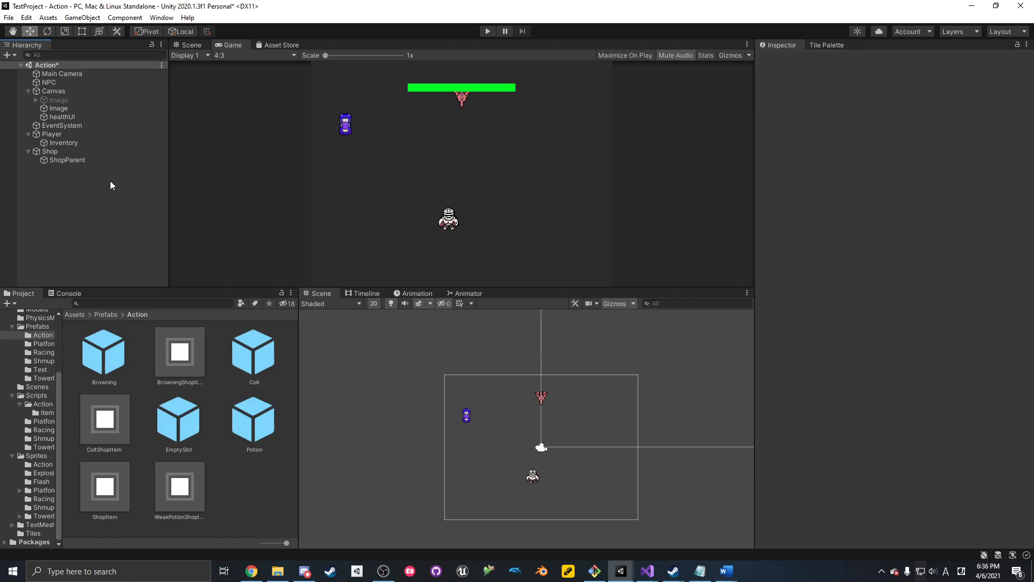
- Switch to Visual Studio and add obj.transform.localPosition = new Vector3(); after the SetParent line in the PopulateShop loop of Shop.cs
{"action": "left_click", "coordinate": [647, 571]}
{"action": "left_click", "coordinate": [712, 532]}
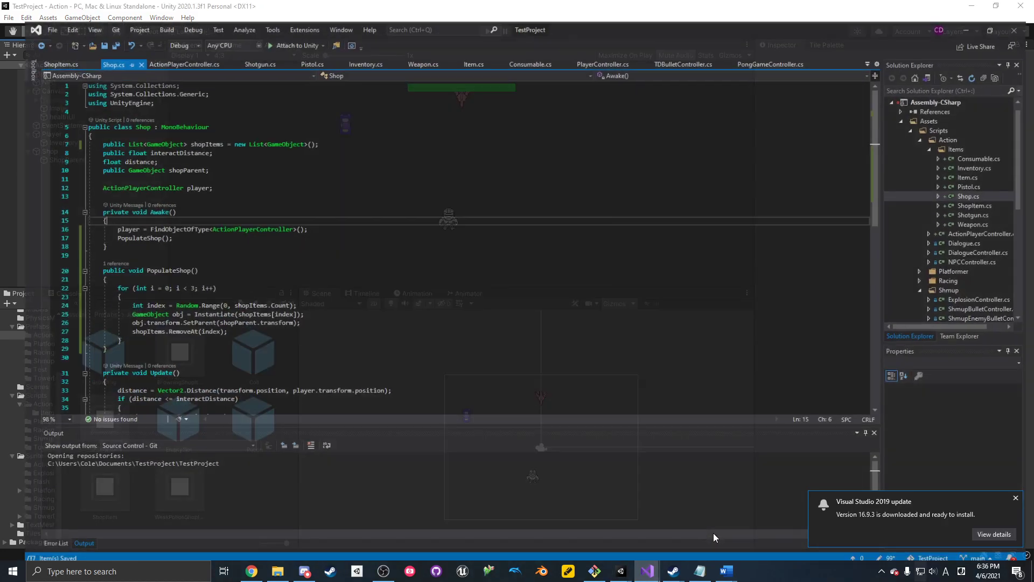
{"action": "left_click", "coordinate": [250, 223]}
{"action": "scroll", "coordinate": [240, 222], "scroll_direction": "down", "scroll_amount": 5}
{"action": "left_click", "coordinate": [215, 194]}
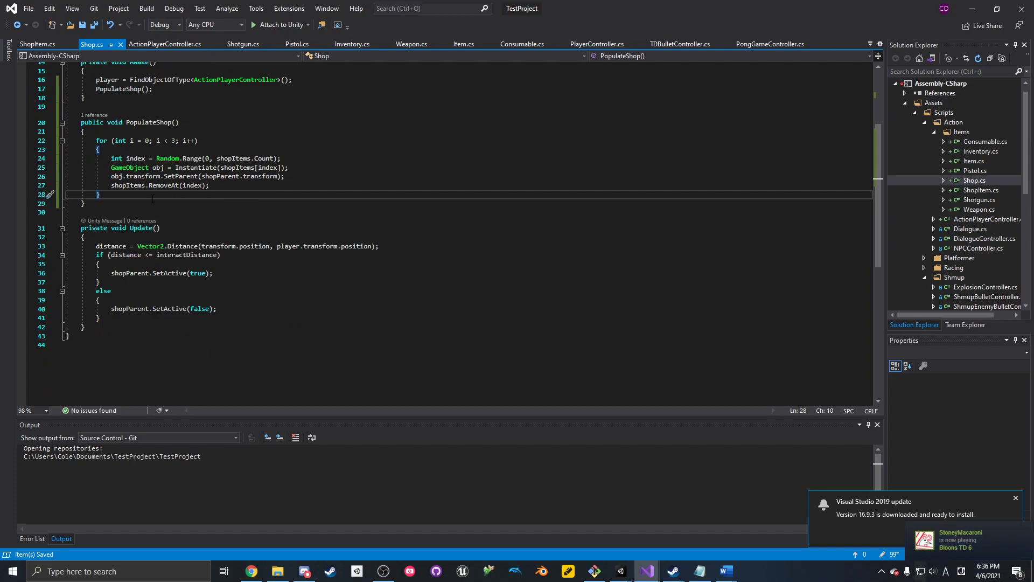
{"action": "left_click", "coordinate": [298, 177]}
{"action": "key", "text": "Return"}
{"action": "type", "text": "obj."}
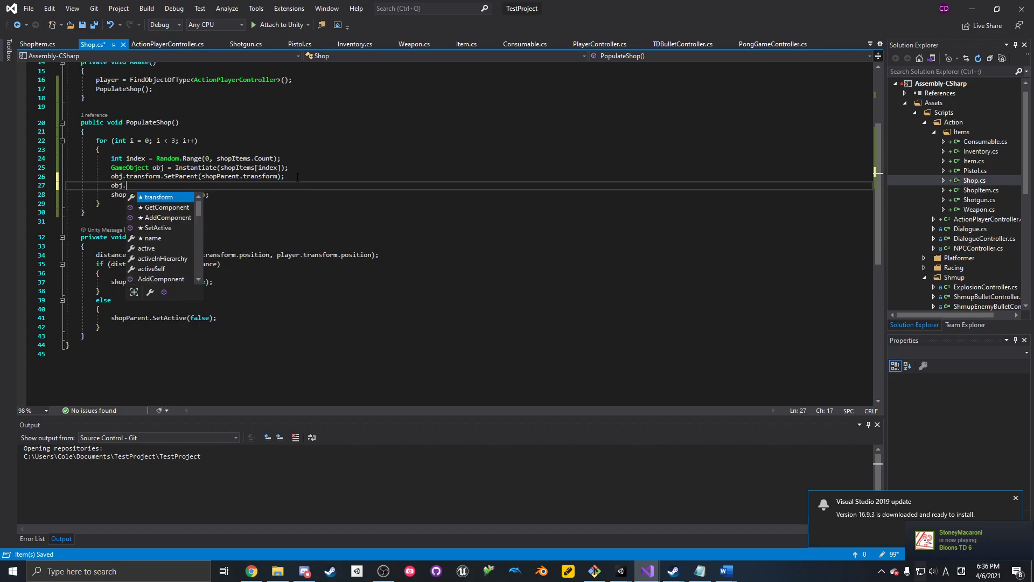
{"action": "type", "text": "transform.localP"}
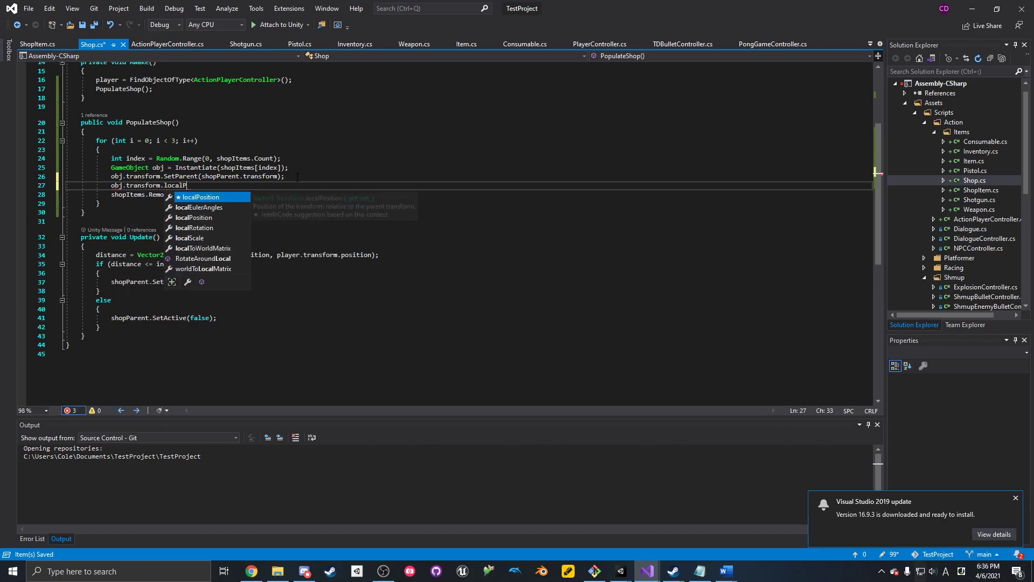
{"action": "type", "text": "osition = new "}
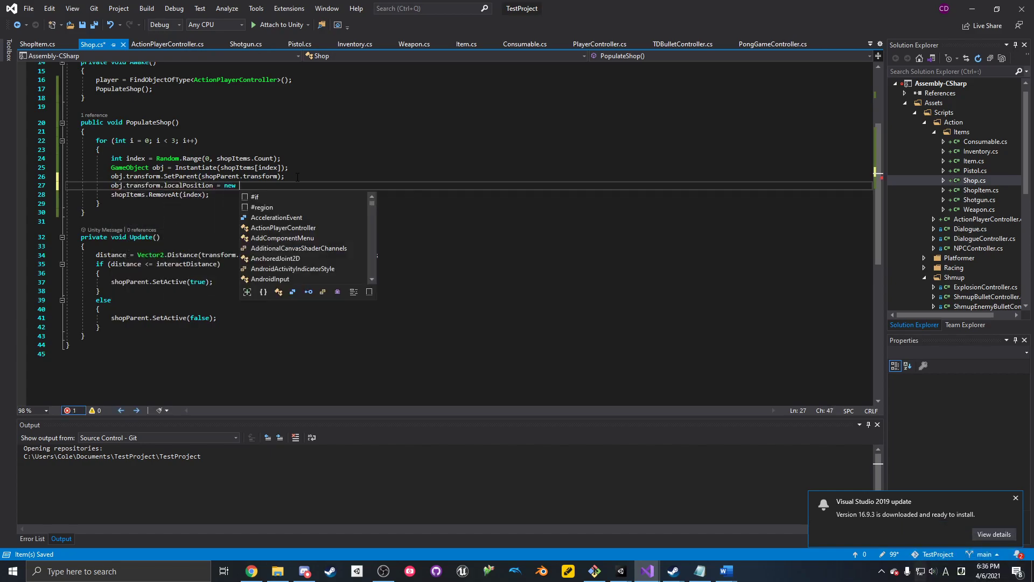
{"action": "type", "text": "Vector3("}
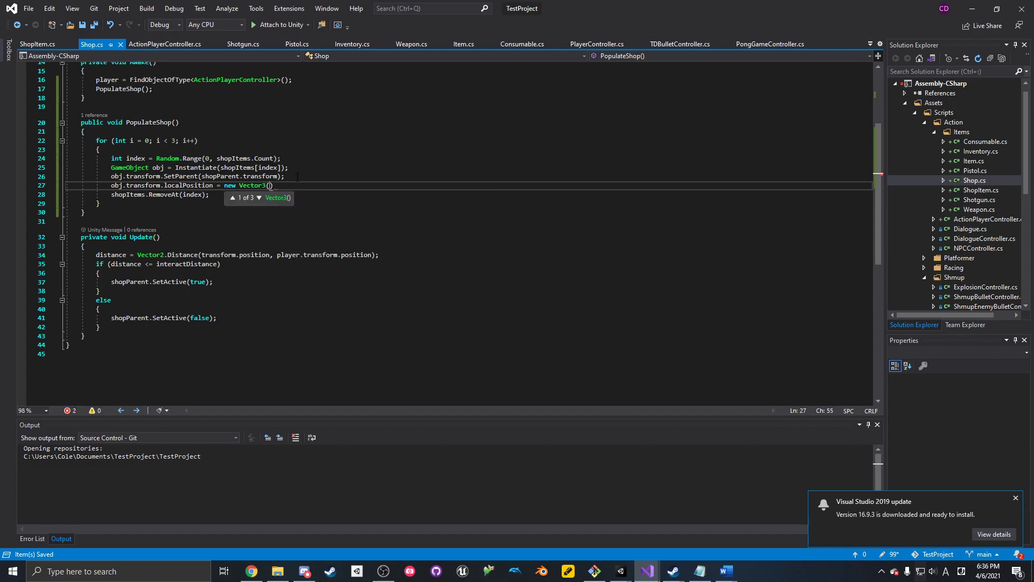
{"action": "type", "text": ");"}
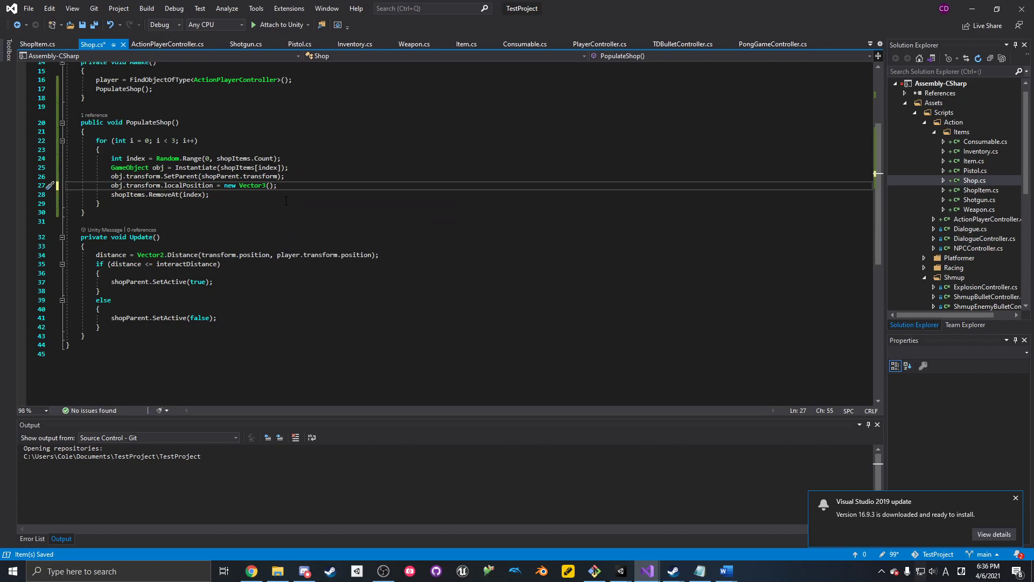
- Fill in the Vector3 arguments of the localPosition line as 0, 0, 0 and save the script
{"action": "type", "text": "0, 0, 0"}
{"action": "key", "text": "BackSpace"}
{"action": "key", "text": "BackSpace"}
{"action": "key", "text": "BackSpace"}
{"action": "key", "text": "BackSpace"}
{"action": "key", "text": "BackSpace"}
{"action": "type", "text": ", 0,"}
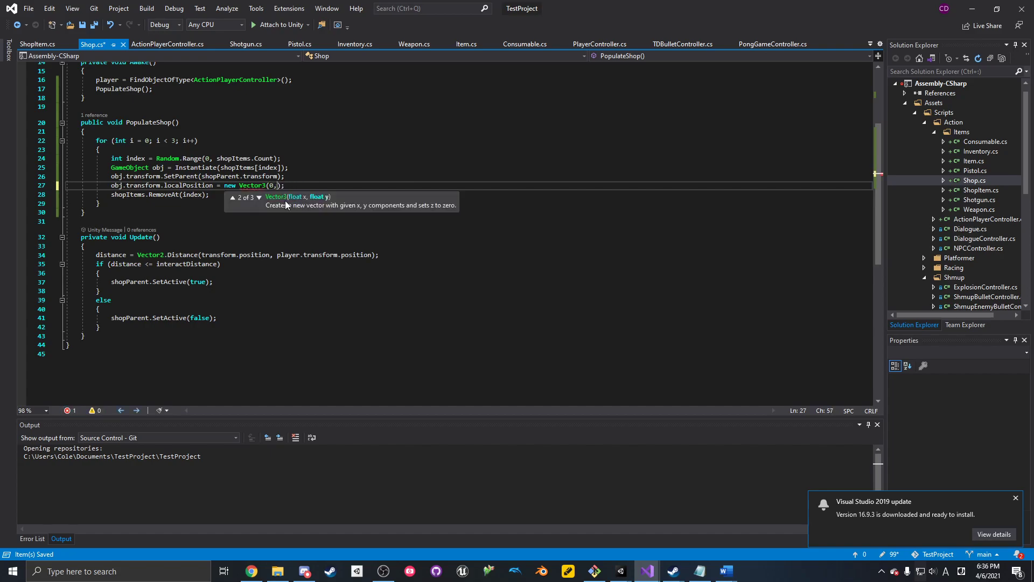
{"action": "type", "text": " 0"}
{"action": "key", "text": "ctrl+s"}
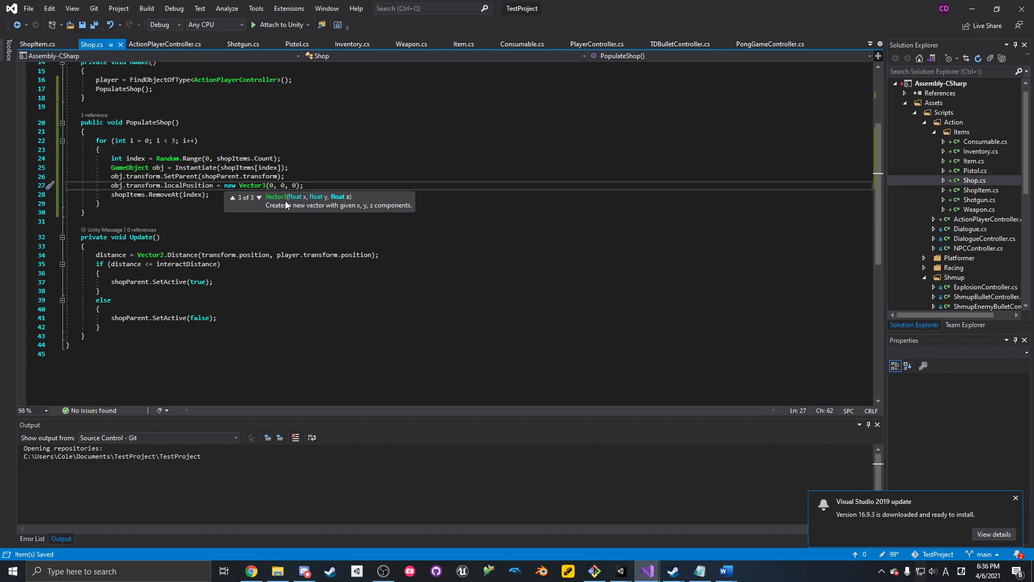
- Replace the Vector3 x argument with -1f + (1f * i) so the items are spaced by index, and save Shop.cs
{"action": "left_click", "coordinate": [274, 186]}
{"action": "key", "text": "BackSpace"}
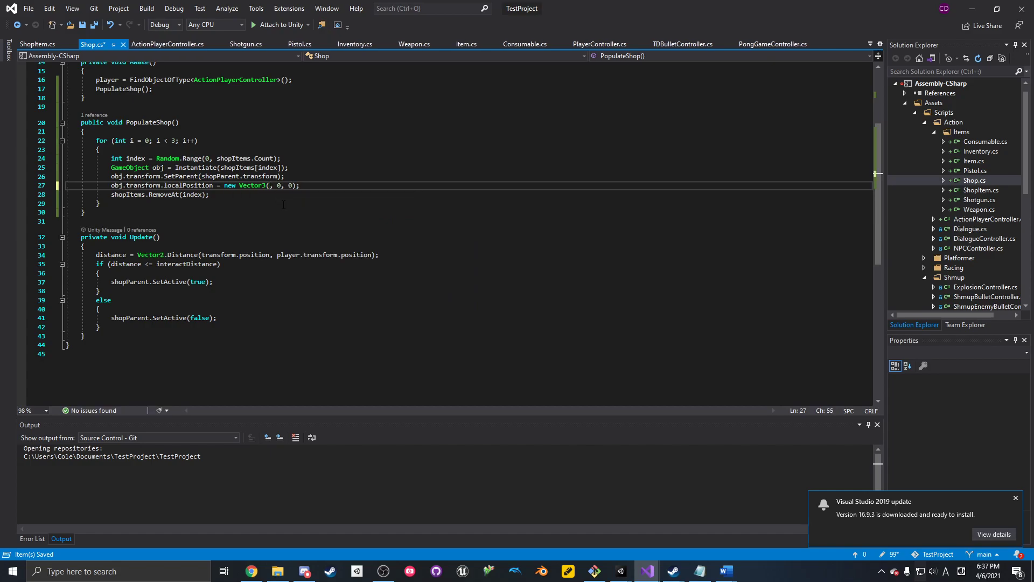
{"action": "type", "text": "-1f + (1f"}
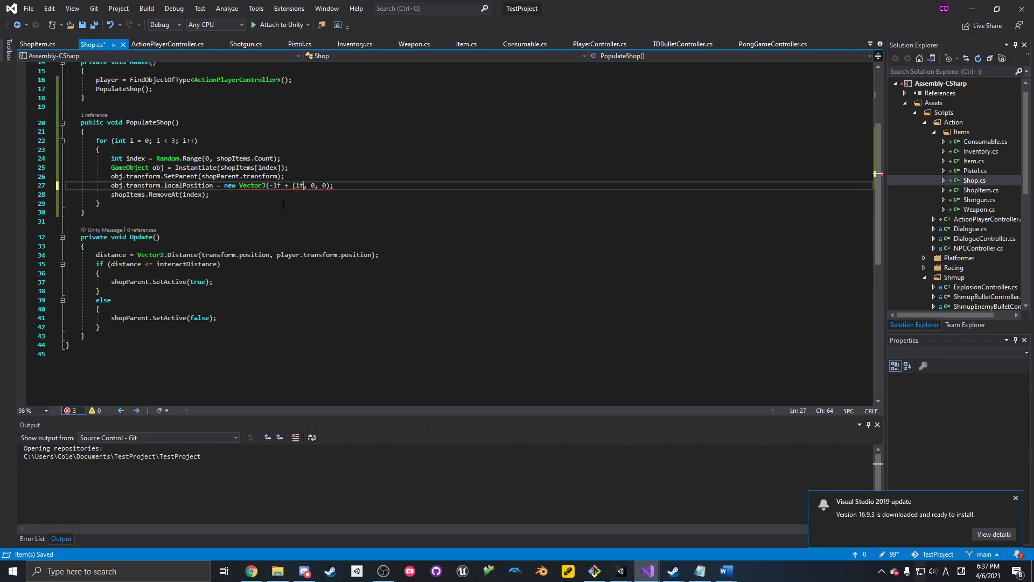
{"action": "type", "text": " * i)"}
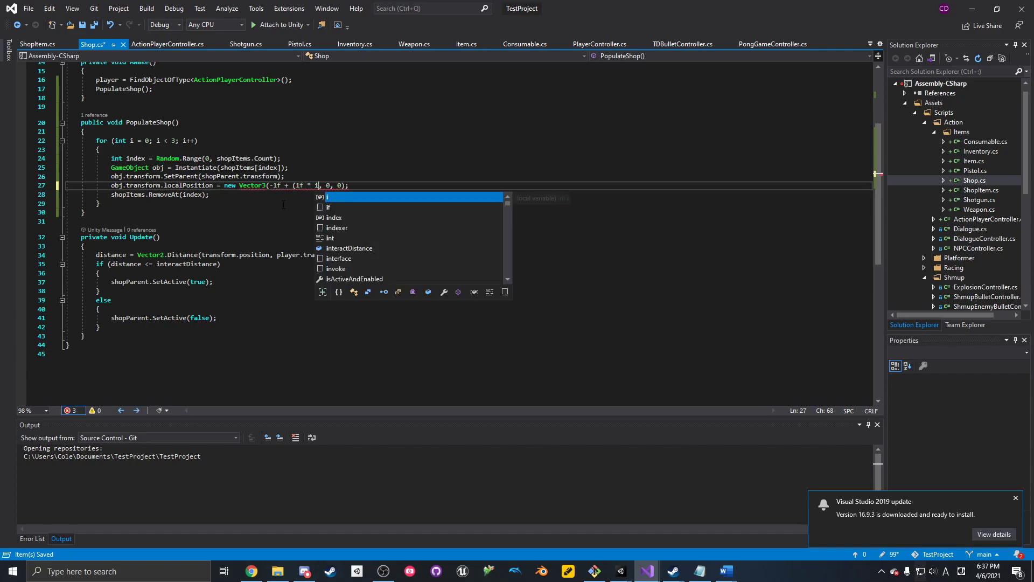
{"action": "key", "text": "ctrl+s"}
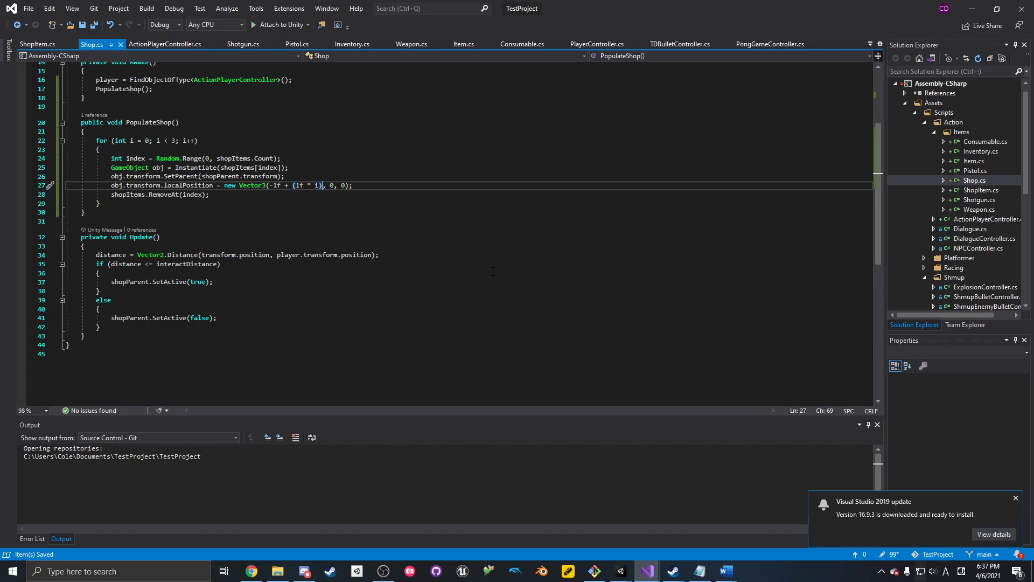
- Return to Unity, save the scene, and play-test the shop's item layout by walking the player up to and around it
{"action": "left_click", "coordinate": [971, 9]}
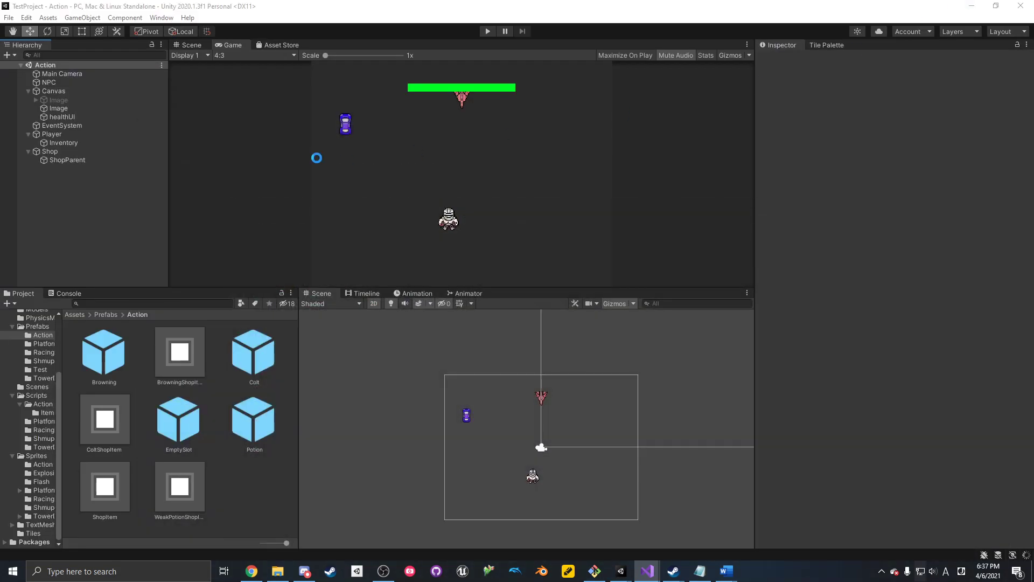
{"action": "left_click", "coordinate": [9, 18]}
{"action": "left_click", "coordinate": [35, 59]}
{"action": "left_click", "coordinate": [489, 30]}
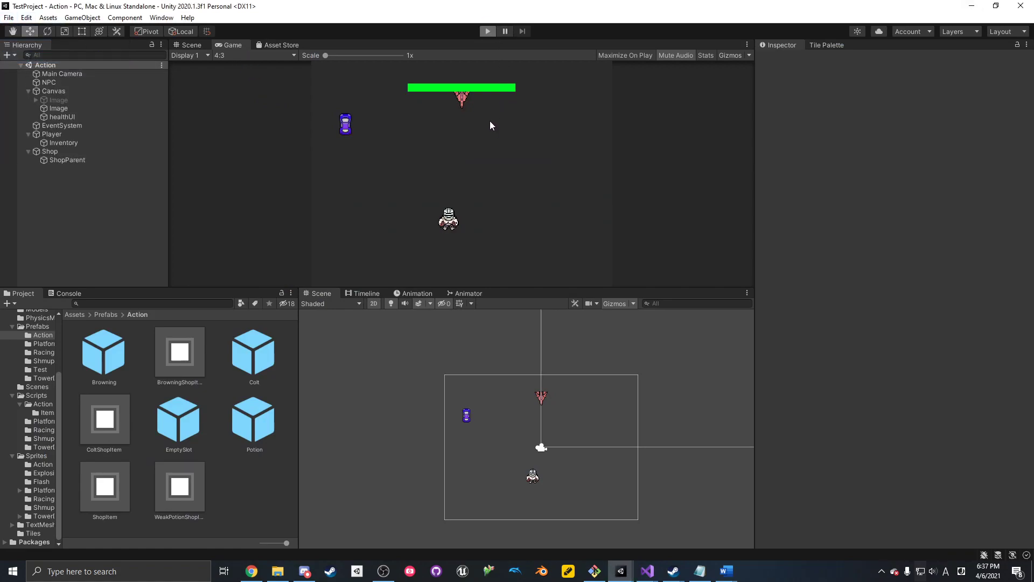
{"action": "key", "text": "w"}
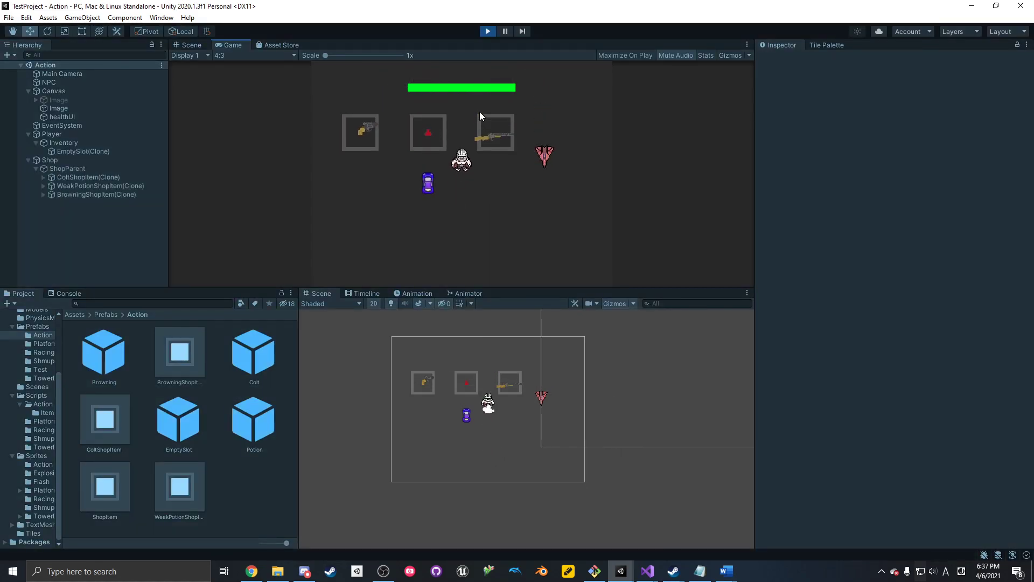
{"action": "key", "text": "a"}
{"action": "key", "text": "s"}
{"action": "key", "text": "w"}
{"action": "key", "text": "d"}
{"action": "key", "text": "s"}
{"action": "key", "text": "w"}
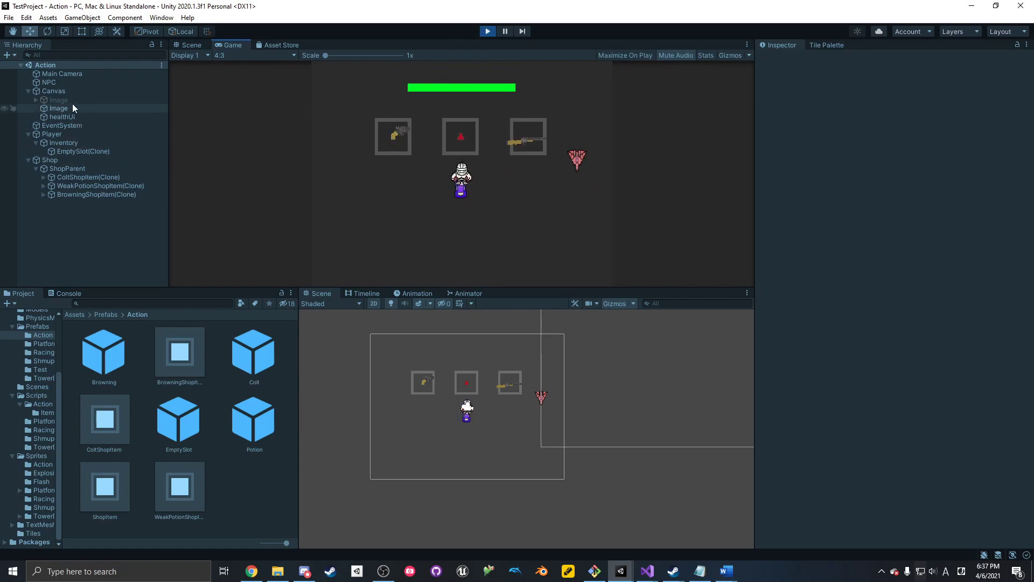
- Find the money settings in the Player's Action Player Controller, stop the game, and set Start Money to 50
{"action": "left_click", "coordinate": [69, 135]}
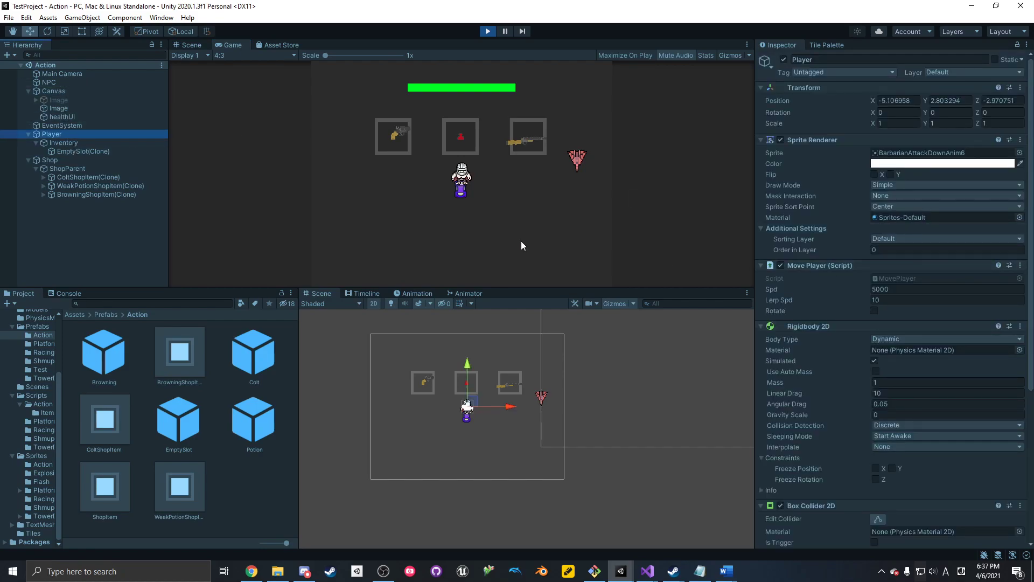
{"action": "scroll", "coordinate": [841, 286], "scroll_direction": "down", "scroll_amount": 6}
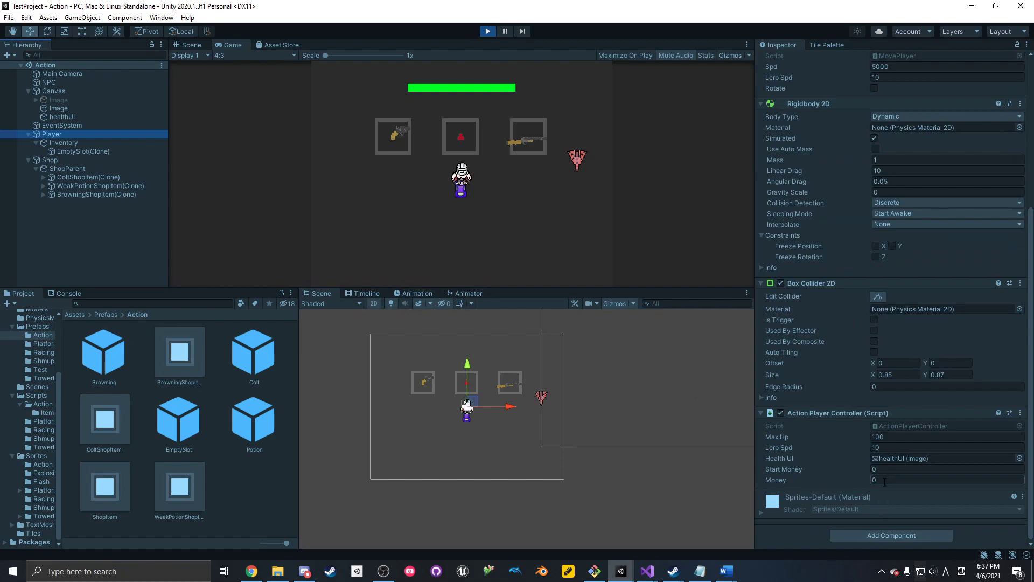
{"action": "left_click", "coordinate": [494, 31]}
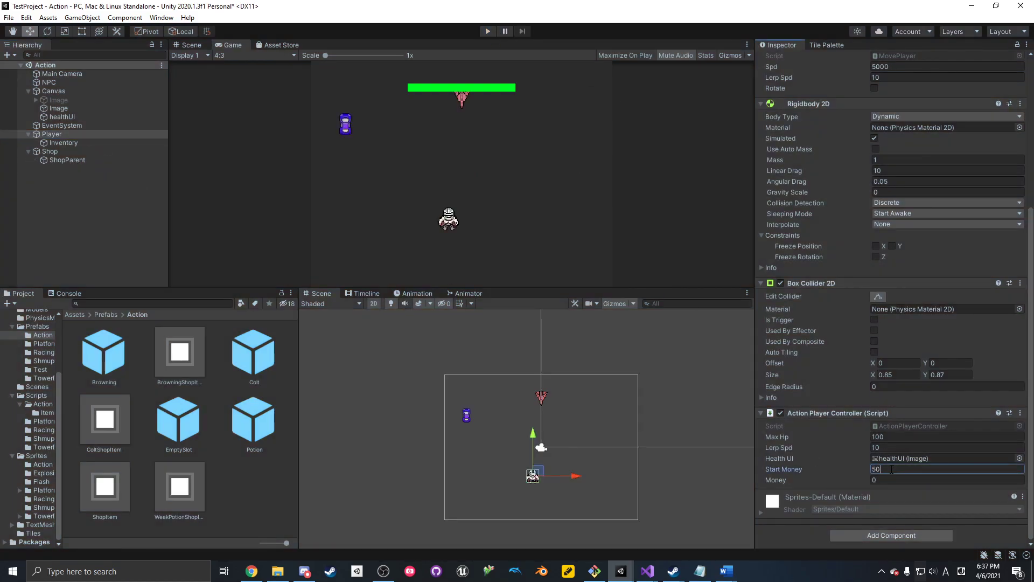
- Open the Browning, Potion and EmptySlot prefabs to check their item settings, and return to the Action scene
{"action": "double_click", "coordinate": [118, 359]}
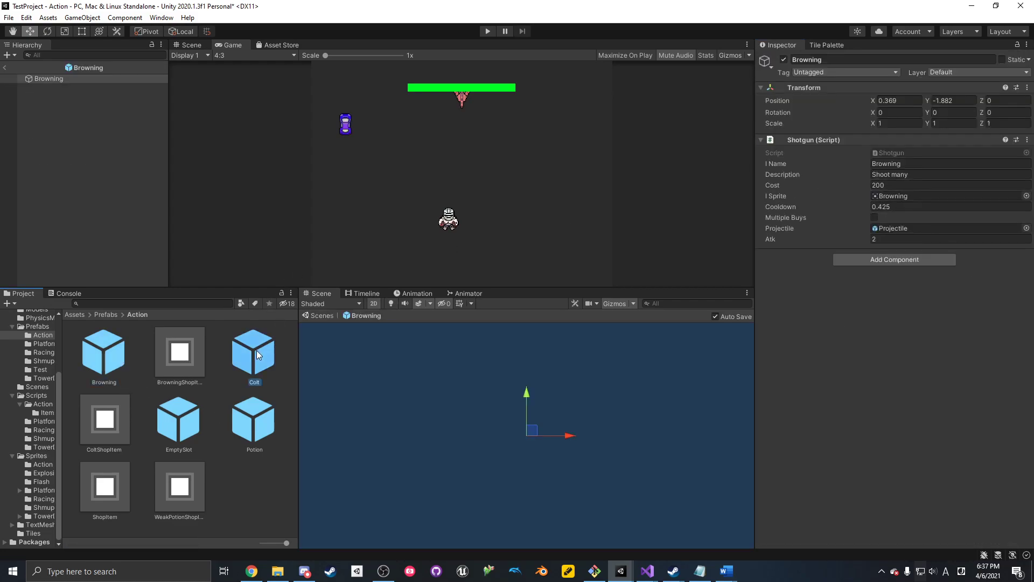
{"action": "double_click", "coordinate": [263, 423]}
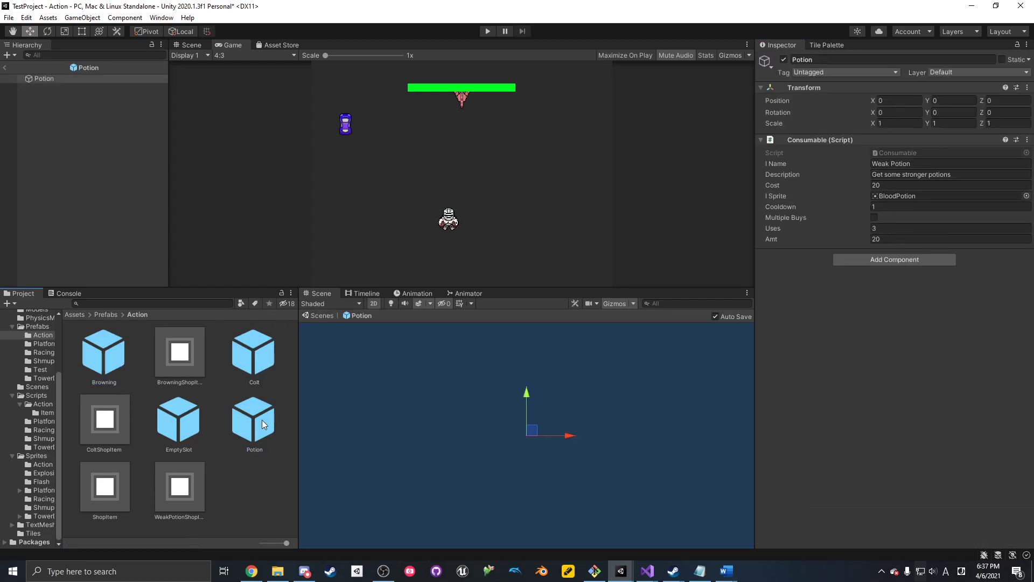
{"action": "double_click", "coordinate": [185, 425]}
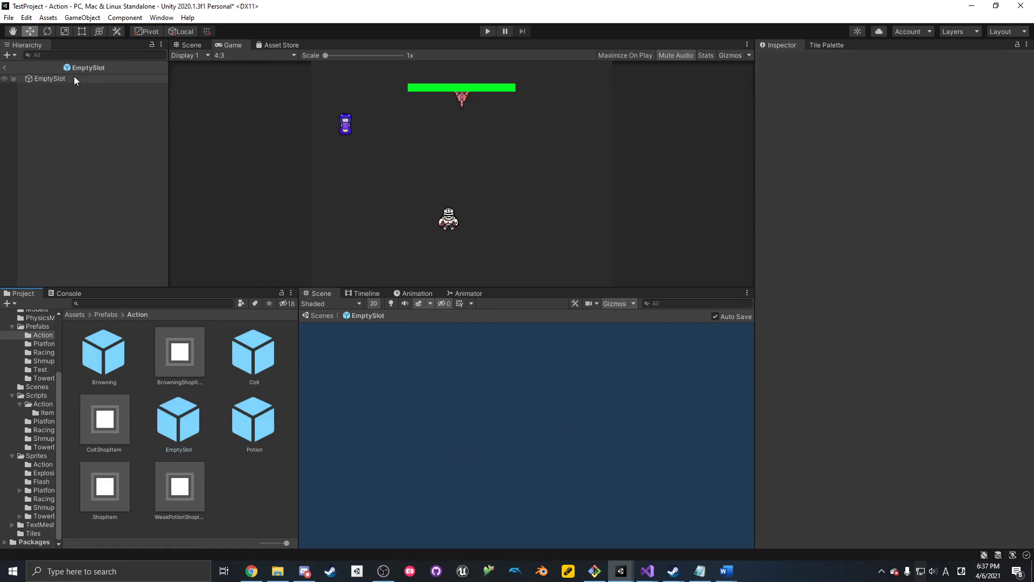
{"action": "left_click", "coordinate": [5, 67]}
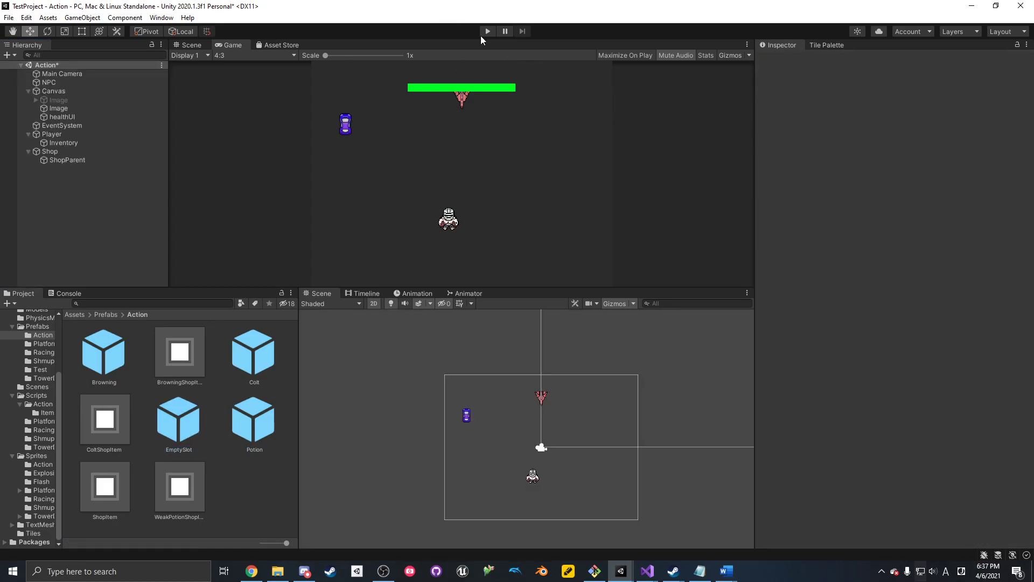
- Run the game, walk the player up to the shop, and select the player's Inventory object to monitor its items
{"action": "left_click", "coordinate": [487, 33]}
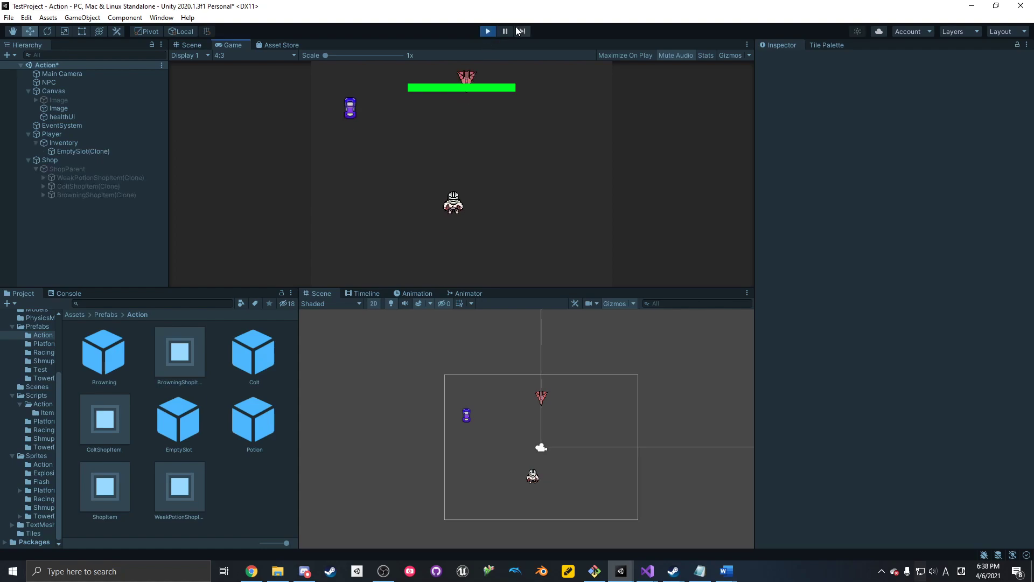
{"action": "key", "text": "a"}
{"action": "key", "text": "w"}
{"action": "key", "text": "w"}
{"action": "key", "text": "w"}
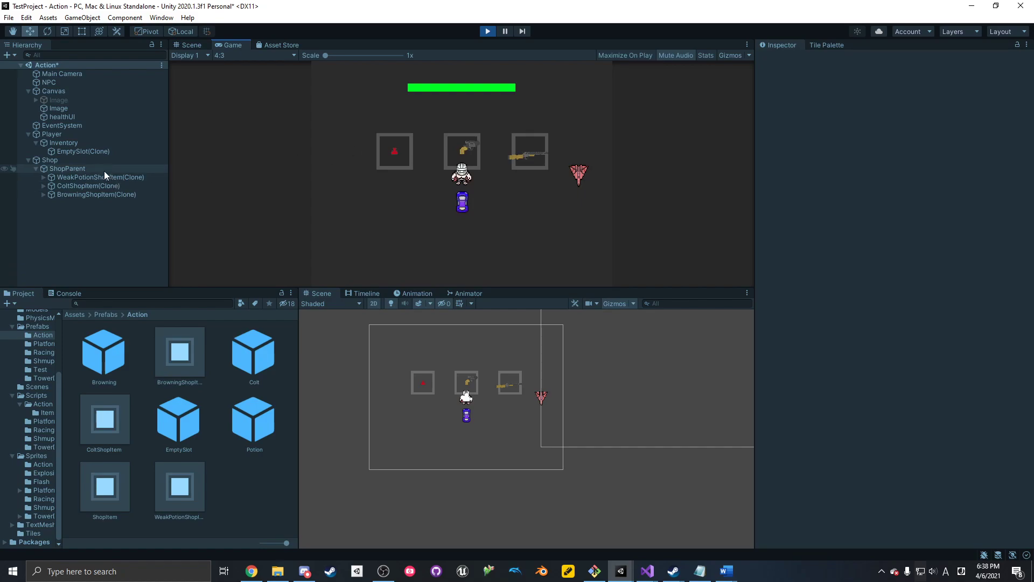
{"action": "left_click", "coordinate": [66, 133]}
{"action": "left_click", "coordinate": [68, 144]}
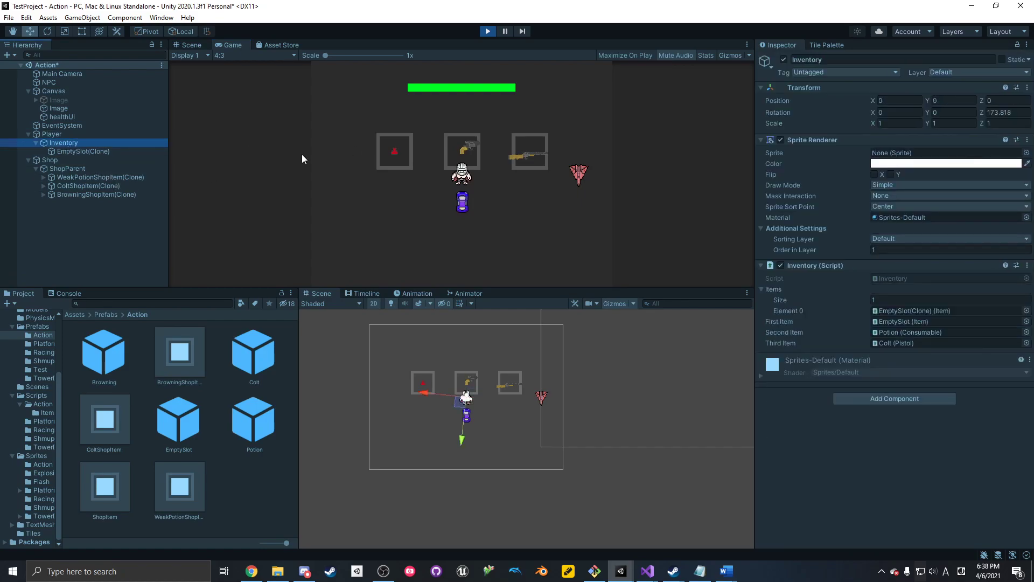
- Test buying the weak potion from the shop and switch the player to inventory slot 2
{"action": "left_click", "coordinate": [318, 257]}
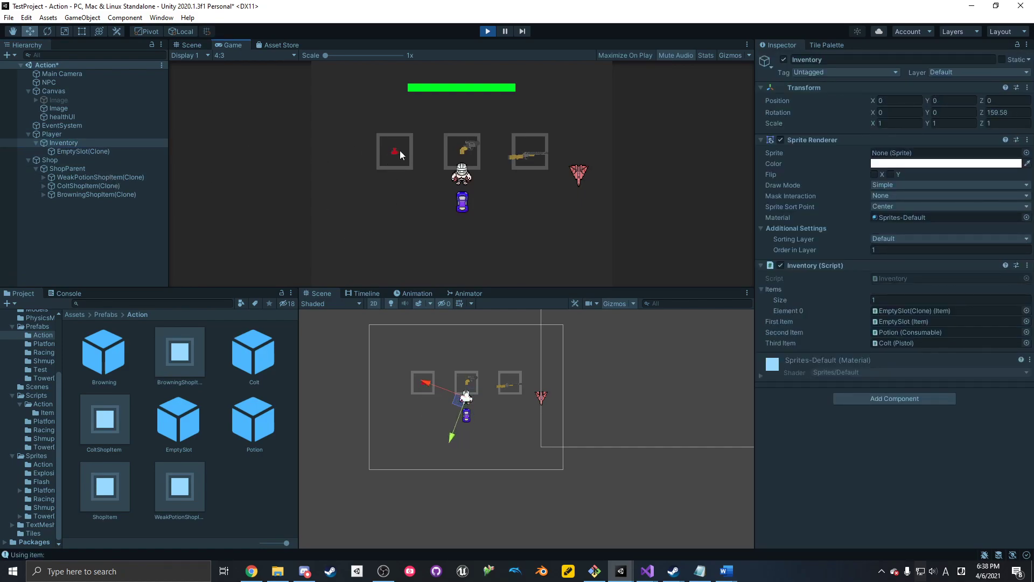
{"action": "left_click", "coordinate": [400, 151]}
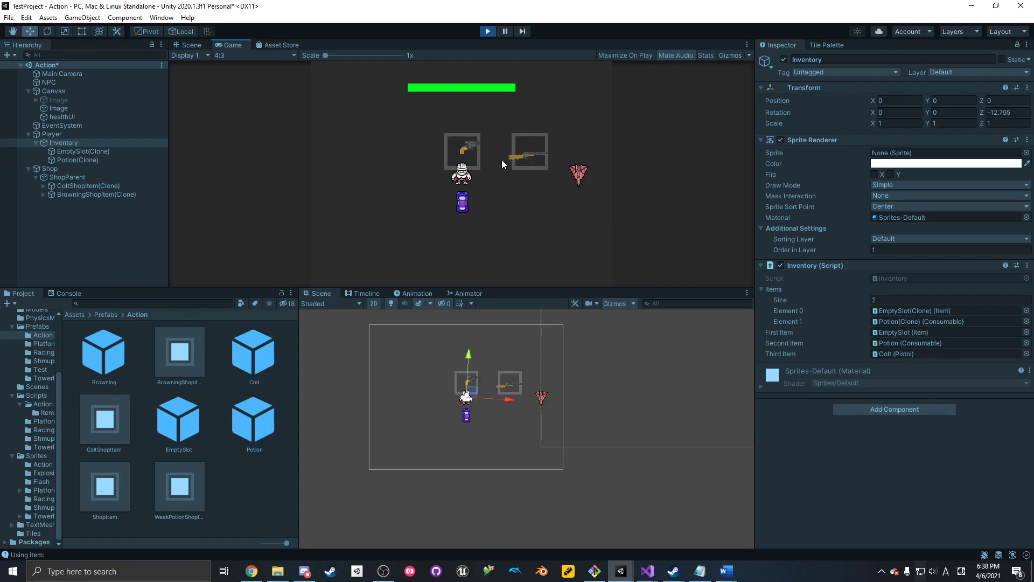
{"action": "key", "text": "2"}
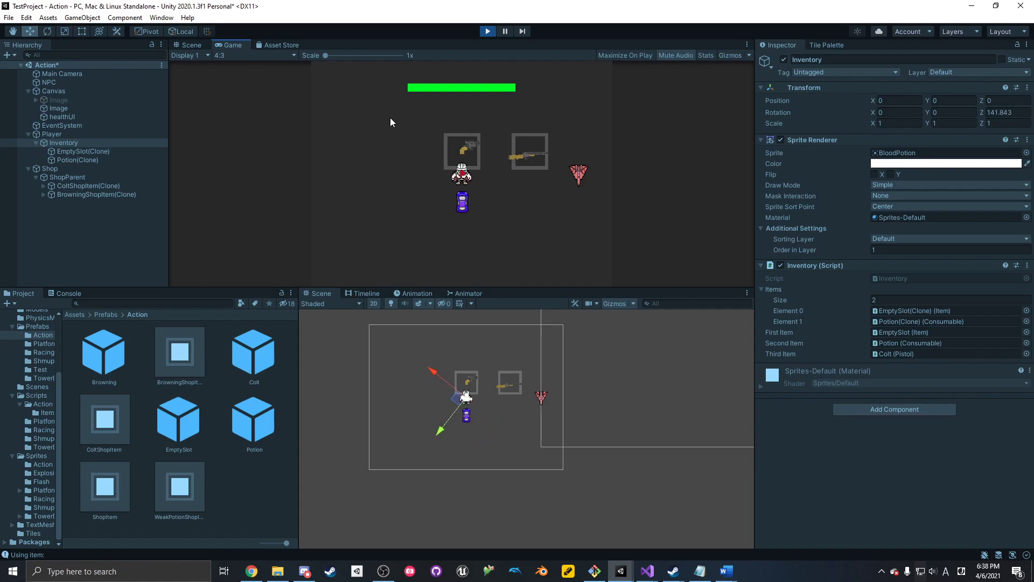
- Test damaging the player and using up the potion, stop the game, and check the Potion prefab's consumable settings
{"action": "key", "text": "space"}
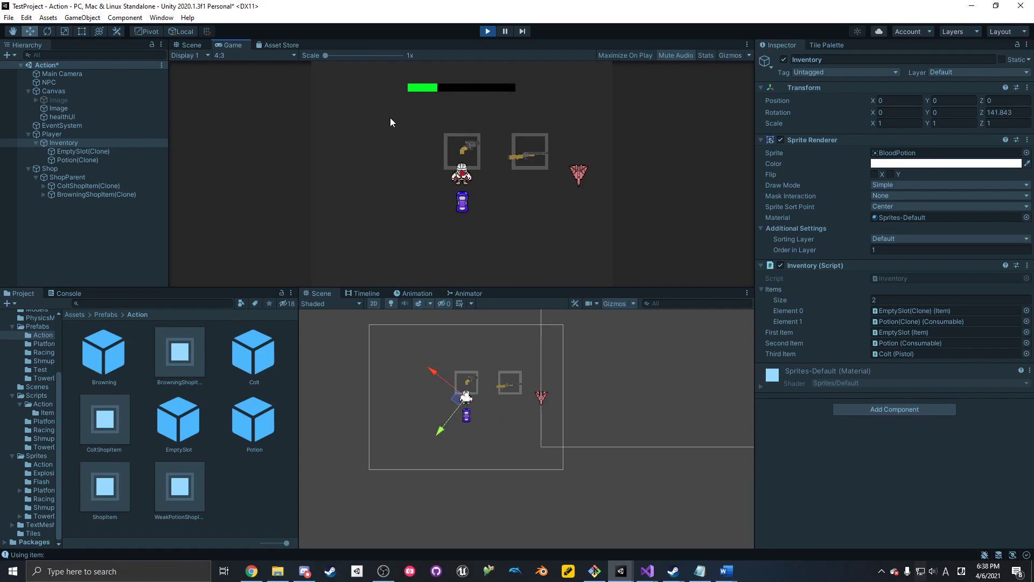
{"action": "left_click", "coordinate": [390, 117]}
{"action": "left_click", "coordinate": [390, 117]}
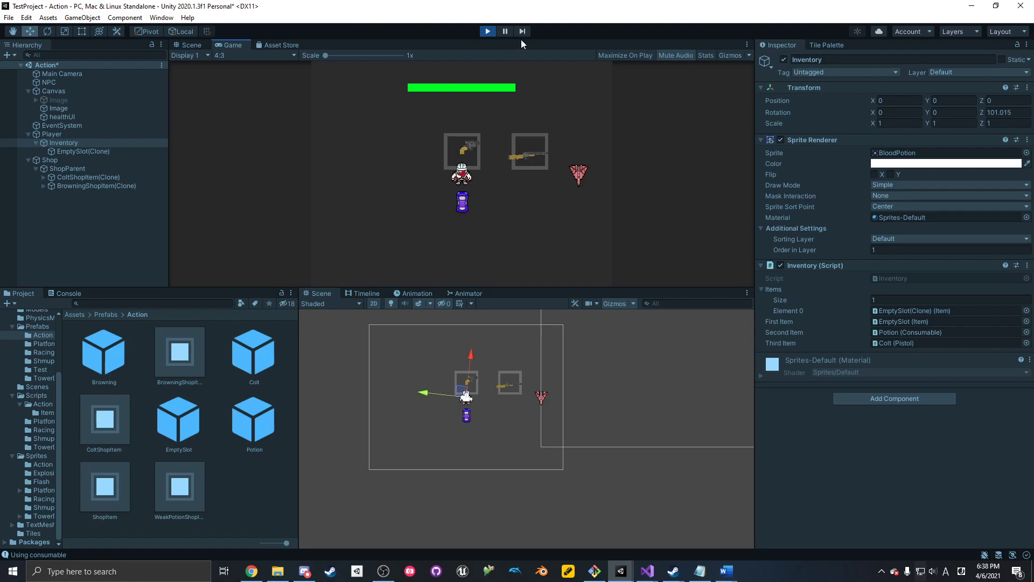
{"action": "left_click", "coordinate": [487, 32]}
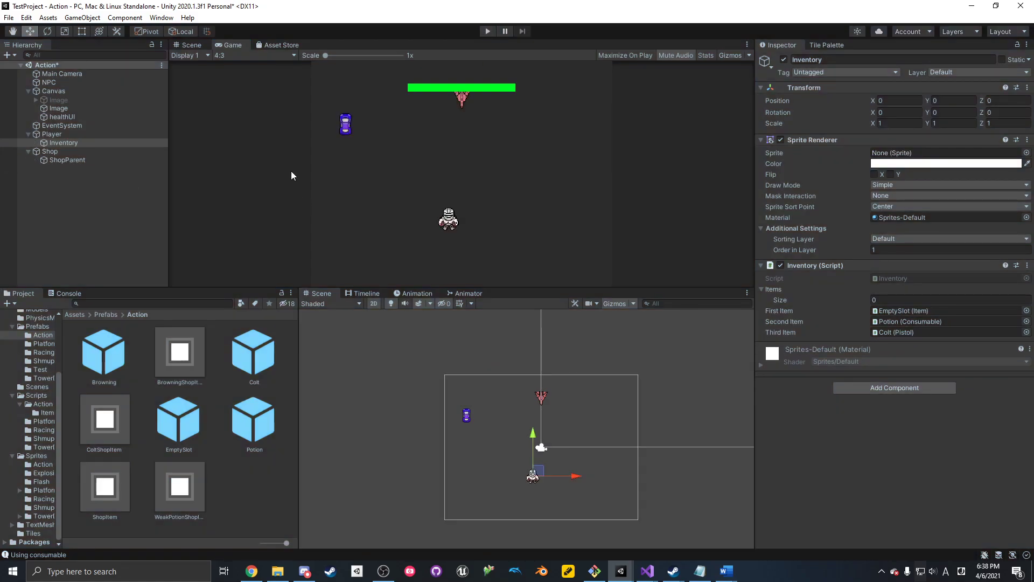
{"action": "double_click", "coordinate": [254, 425]}
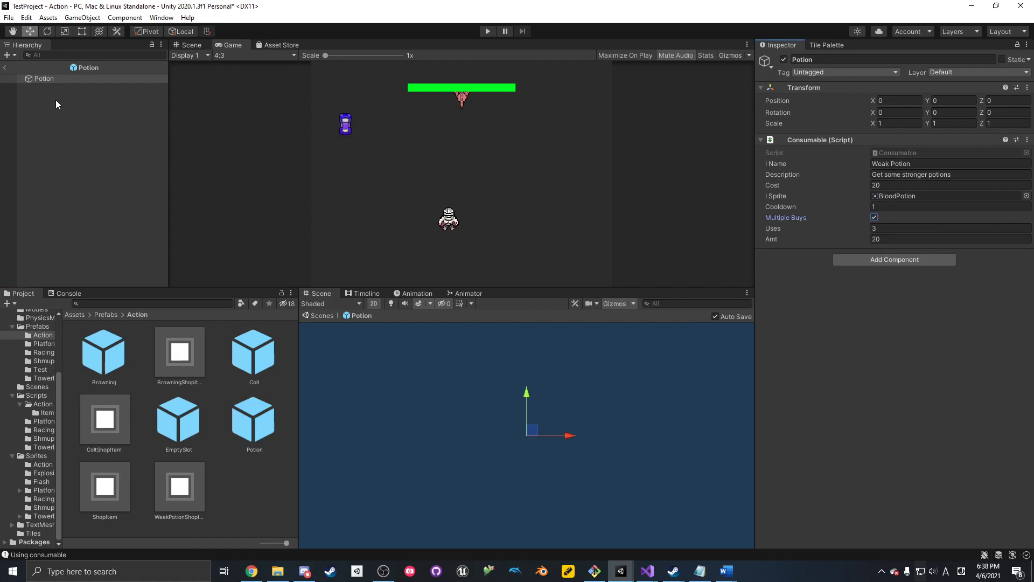
{"action": "left_click", "coordinate": [4, 67]}
- Run the game, walk the player up to the shop, and buy the Colt and the Browning
{"action": "left_click", "coordinate": [488, 31]}
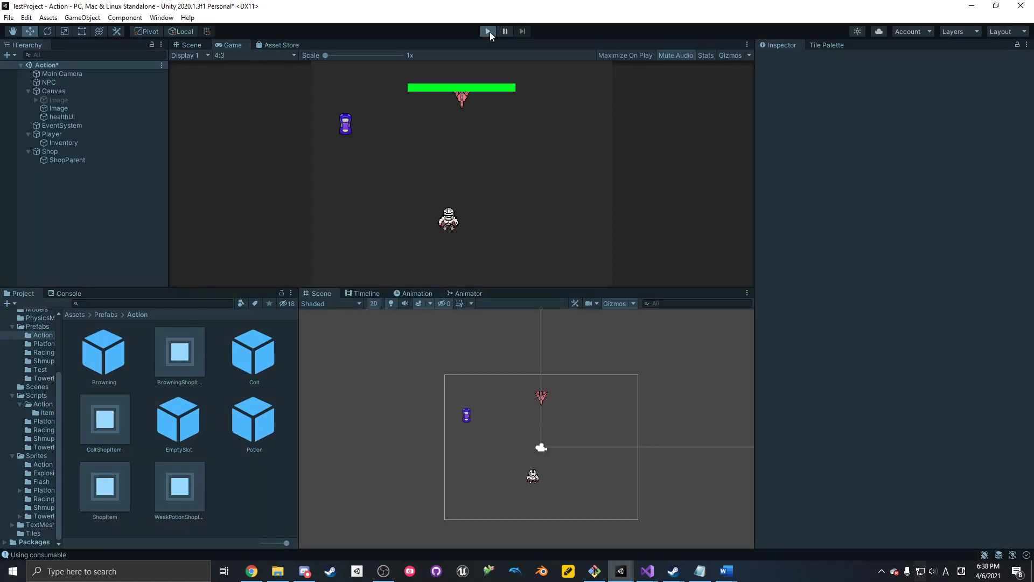
{"action": "key", "text": "a"}
{"action": "key", "text": "w"}
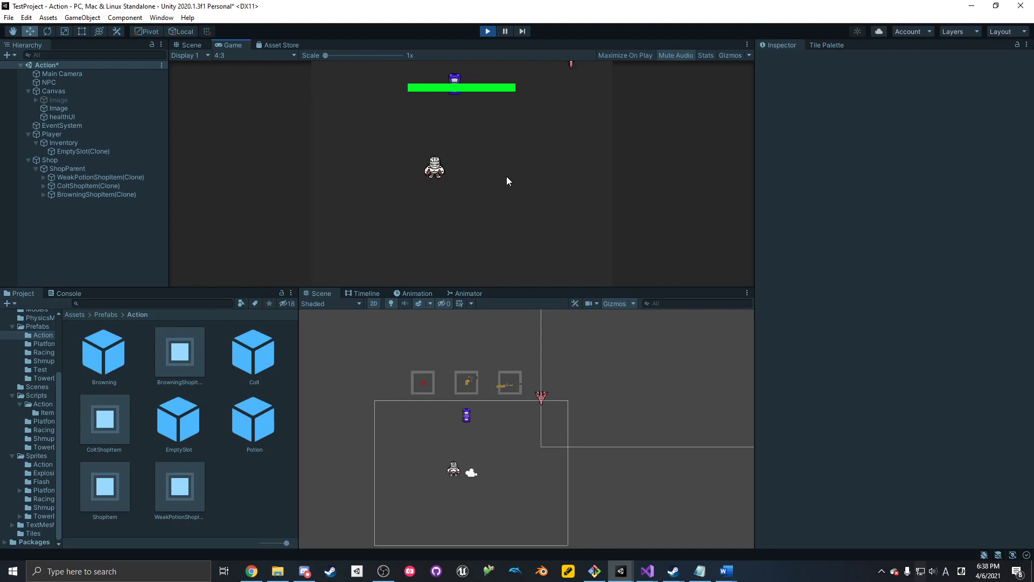
{"action": "key", "text": "d"}
{"action": "key", "text": "s"}
{"action": "left_click", "coordinate": [457, 126]}
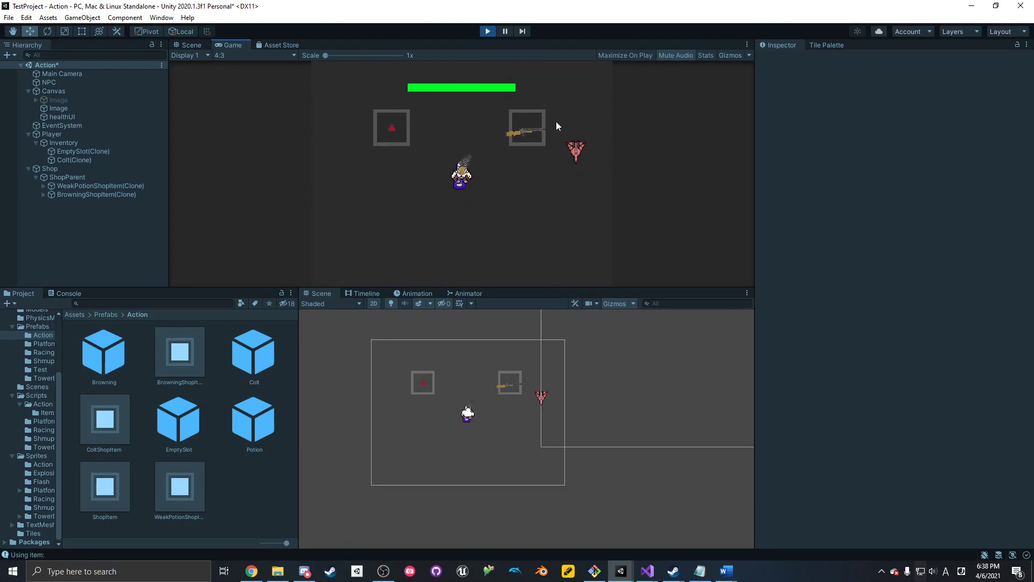
{"action": "key", "text": "w"}
{"action": "left_click", "coordinate": [522, 142]}
- Switch weapons and test firing in several directions while moving the player around the scene
{"action": "scroll", "coordinate": [560, 156], "scroll_direction": "up", "scroll_amount": 1}
{"action": "left_click", "coordinate": [560, 156]}
{"action": "left_click", "coordinate": [513, 155]}
{"action": "key", "text": "s"}
{"action": "key", "text": "d"}
{"action": "left_click", "coordinate": [593, 211]}
{"action": "left_click", "coordinate": [588, 205]}
{"action": "key", "text": "s"}
{"action": "key", "text": "d"}
{"action": "left_click", "coordinate": [551, 158]}
{"action": "key", "text": "w"}
{"action": "left_click", "coordinate": [528, 126]}
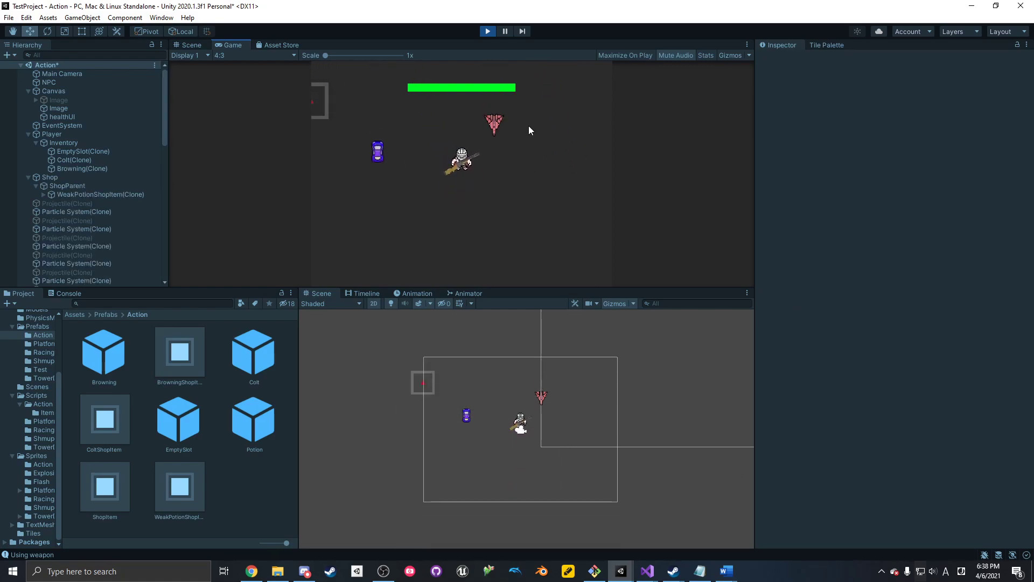
{"action": "left_click", "coordinate": [542, 129]}
{"action": "left_click", "coordinate": [498, 125]}
{"action": "left_click", "coordinate": [387, 204]}
{"action": "left_click", "coordinate": [458, 231]}
{"action": "left_click", "coordinate": [555, 164]}
{"action": "left_click", "coordinate": [533, 153]}
{"action": "left_click", "coordinate": [377, 226]}
{"action": "left_click", "coordinate": [444, 251]}
{"action": "left_click", "coordinate": [528, 264]}
- Walk the player back to the shop, test buying the weak potion, and stop the game
{"action": "key", "text": "d"}
{"action": "key", "text": "s"}
{"action": "key", "text": "w"}
{"action": "left_click", "coordinate": [464, 153]}
{"action": "key", "text": "a"}
{"action": "left_click", "coordinate": [411, 177]}
{"action": "key", "text": "a"}
{"action": "key", "text": "w"}
{"action": "left_click", "coordinate": [430, 148]}
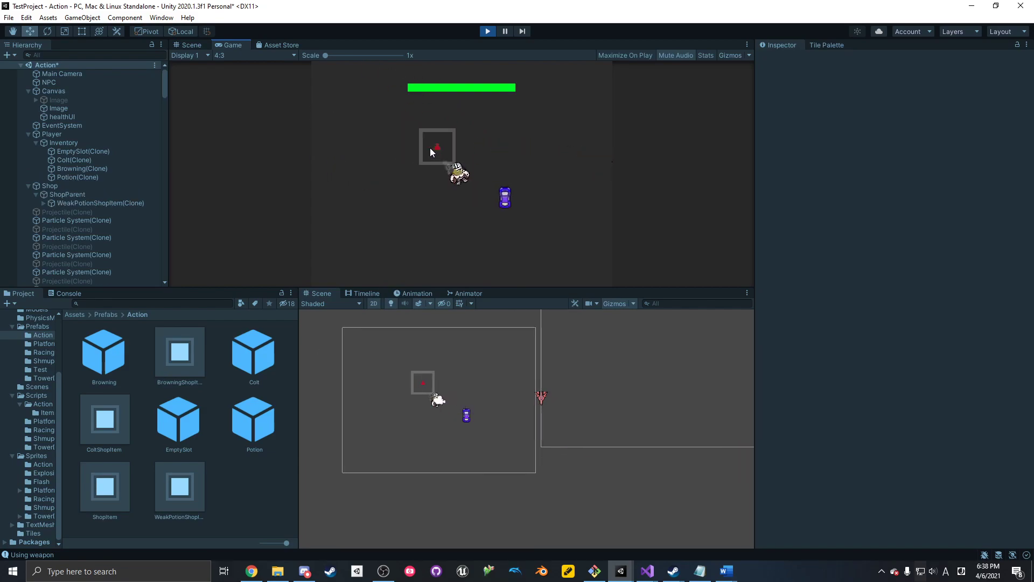
{"action": "key", "text": "ctrl+p"}
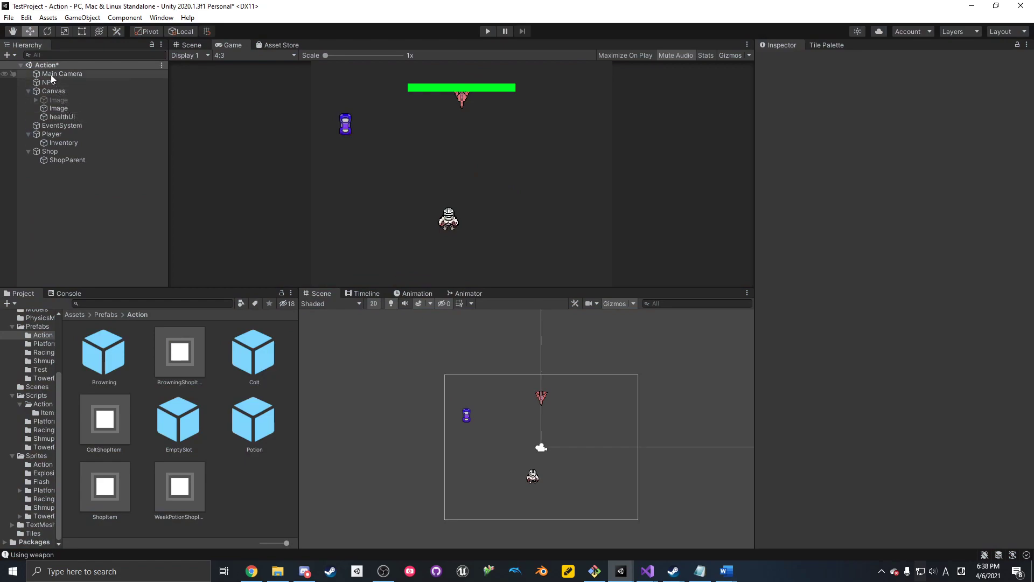
- Freeze the Z rotation in the Player's Rigidbody 2D constraints and save the Action scene
{"action": "left_click", "coordinate": [63, 135]}
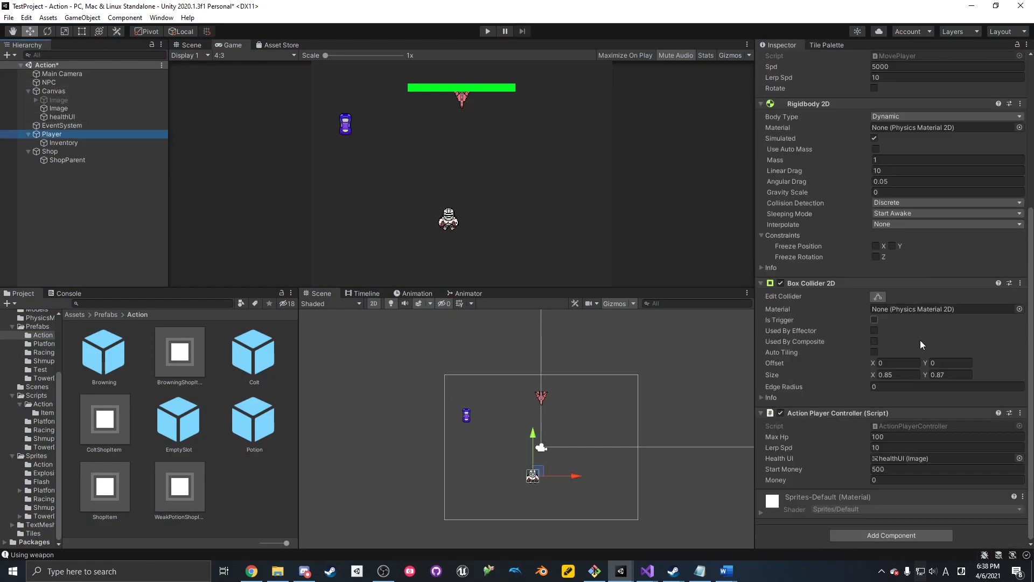
{"action": "left_click", "coordinate": [876, 257]}
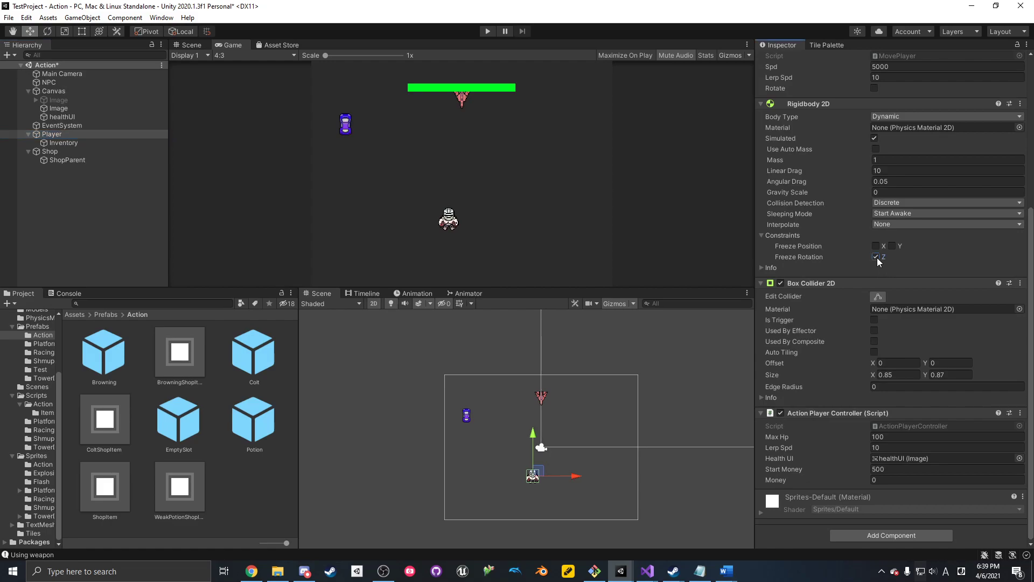
{"action": "left_click", "coordinate": [111, 241]}
{"action": "key", "text": "ctrl+s"}
- Examine the Weapon and Shotgun scripts in Visual Studio for the projectile's spawn position, and return to Unity
{"action": "mouse_move", "coordinate": [647, 571]}
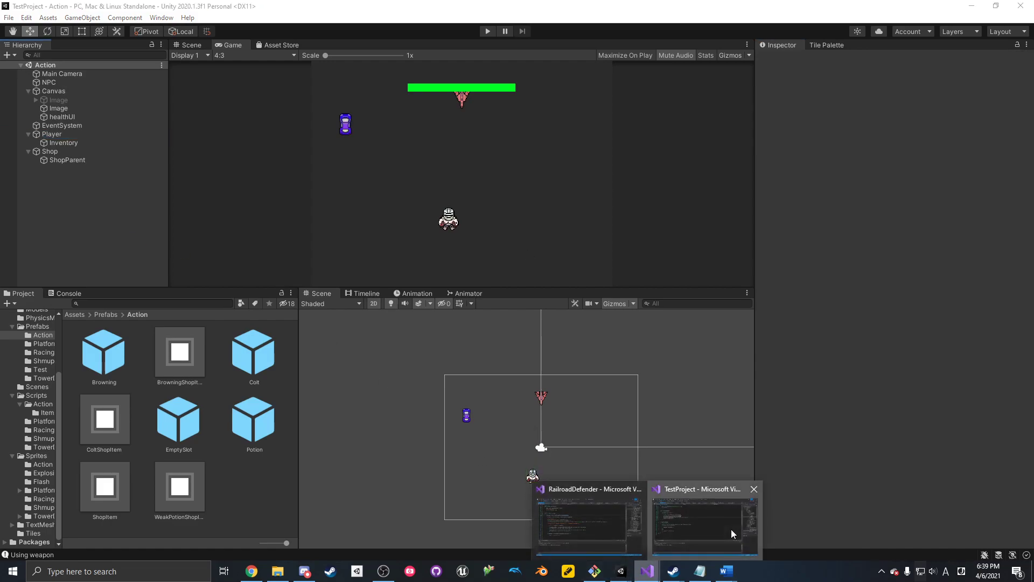
{"action": "left_click", "coordinate": [731, 529]}
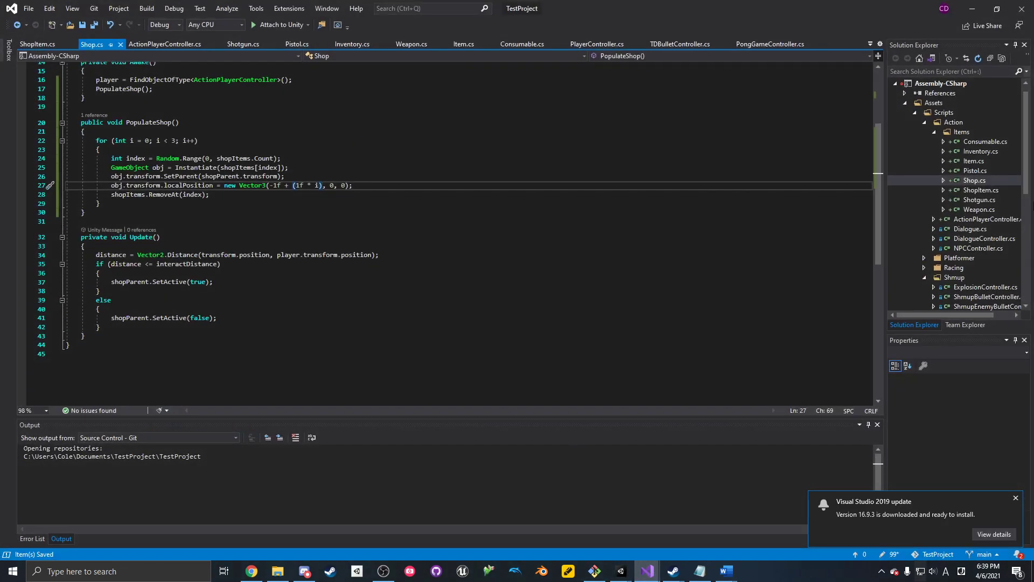
{"action": "left_click", "coordinate": [1003, 193]}
{"action": "left_click", "coordinate": [984, 210]}
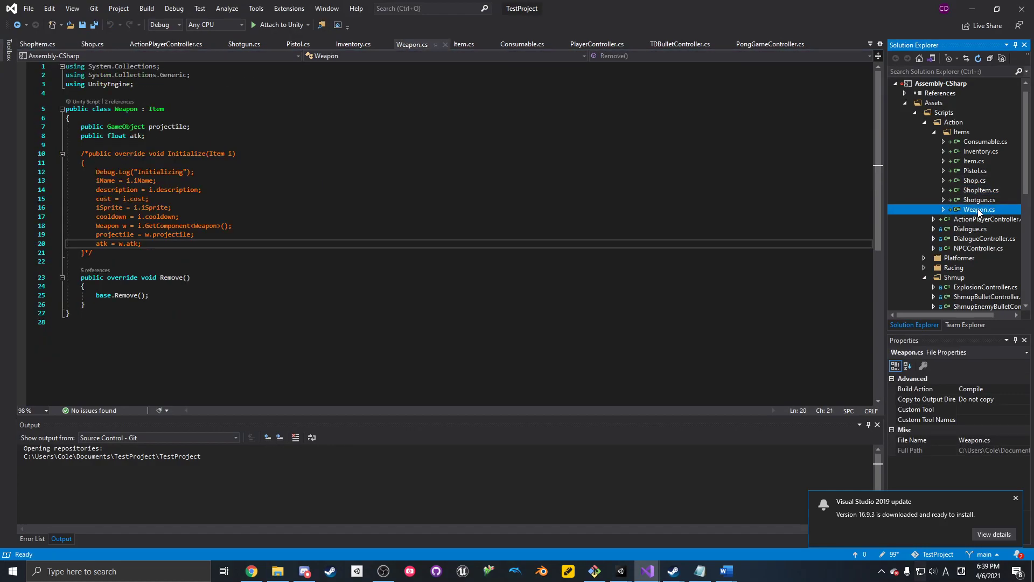
{"action": "left_click", "coordinate": [979, 199]}
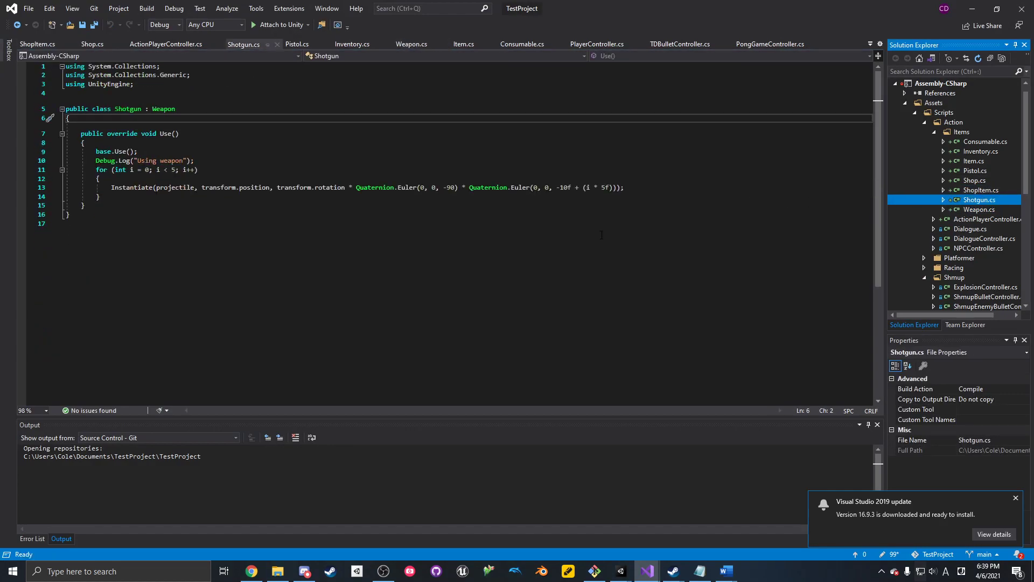
{"action": "double_click", "coordinate": [212, 187]}
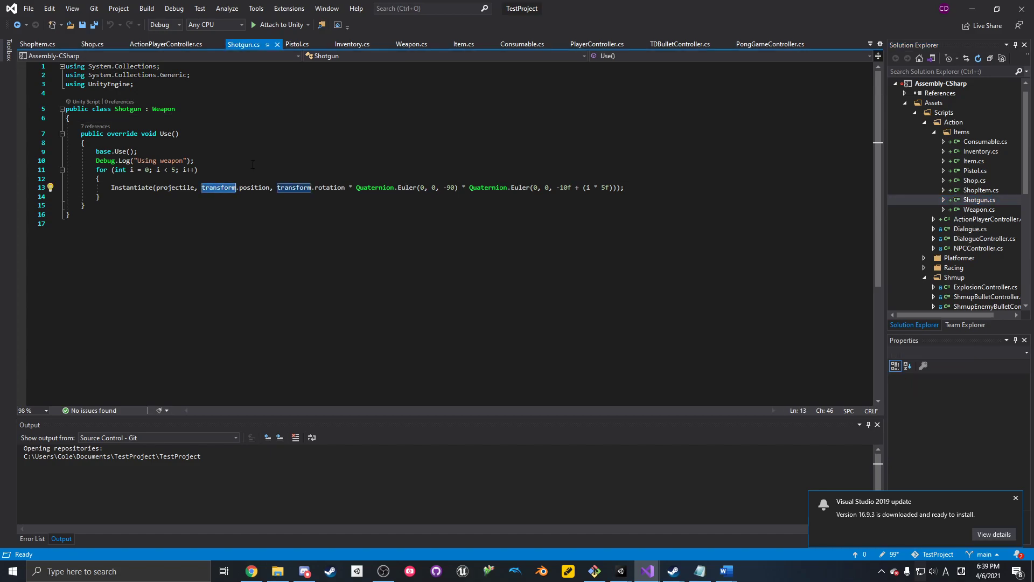
{"action": "key", "text": "alt+Tab"}
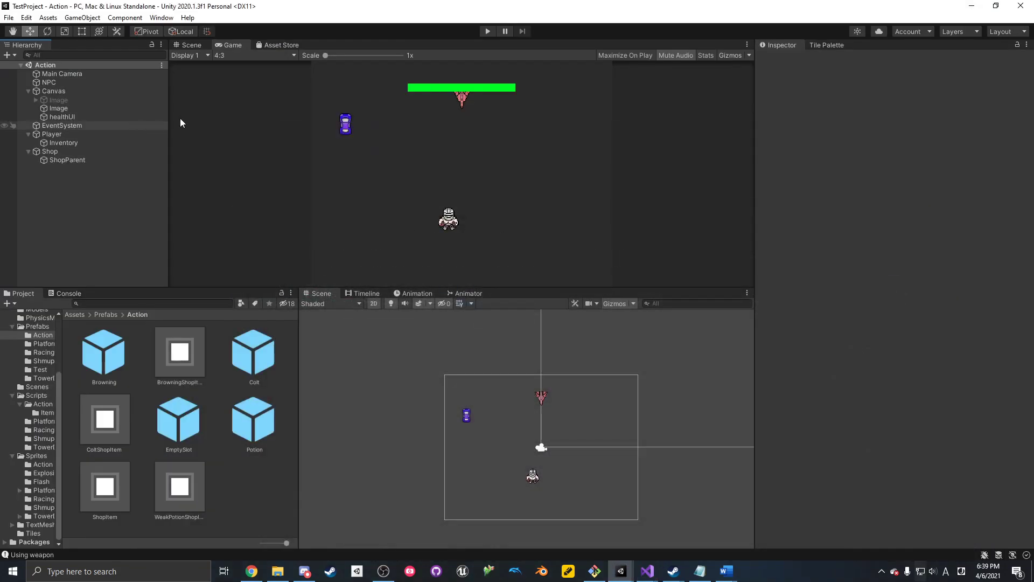
- Run the game, buy the Browning from the shop, inspect its clone's Transform in the Inventory, and stop the game
{"action": "left_click", "coordinate": [489, 31]}
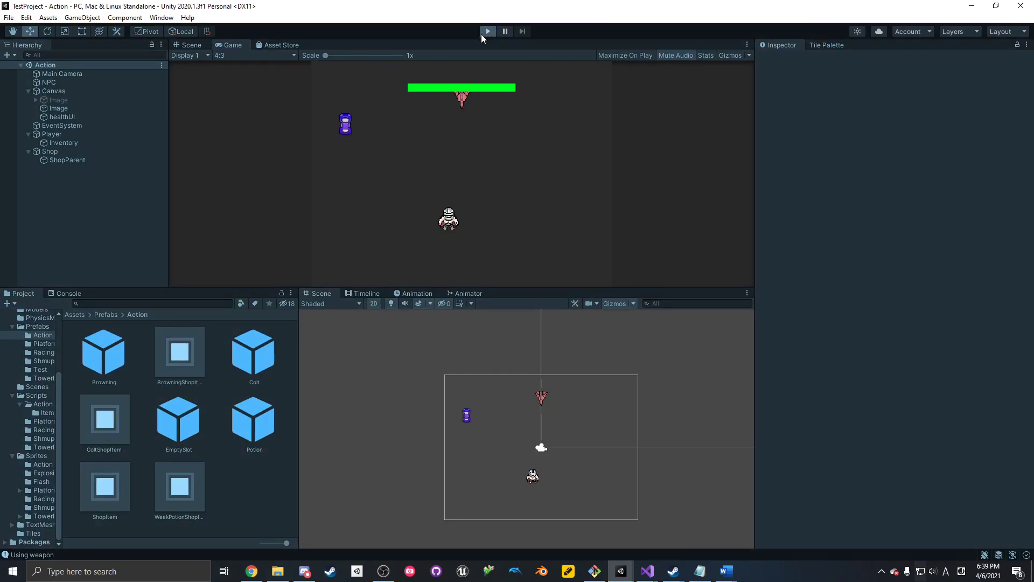
{"action": "key", "text": "a"}
{"action": "key", "text": "w"}
{"action": "key", "text": "s"}
{"action": "key", "text": "d"}
{"action": "left_click", "coordinate": [464, 107]}
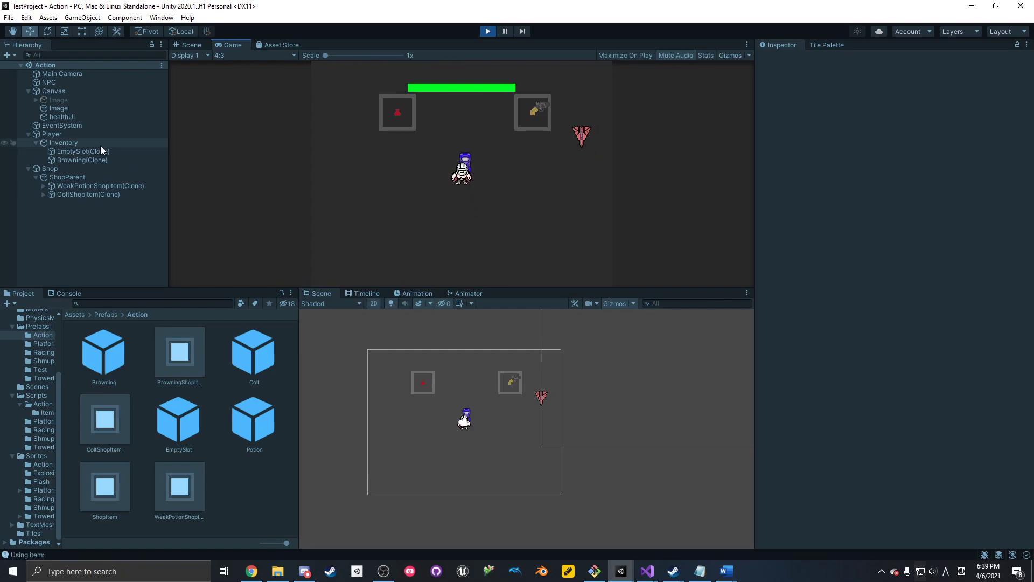
{"action": "left_click", "coordinate": [84, 160]}
{"action": "left_click", "coordinate": [640, 123]}
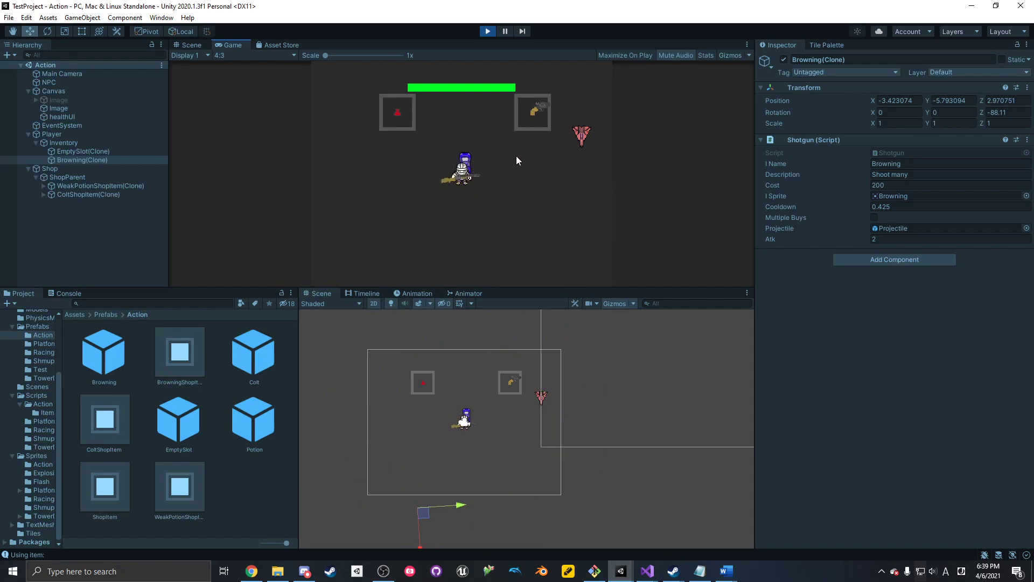
{"action": "key", "text": "ctrl+p"}
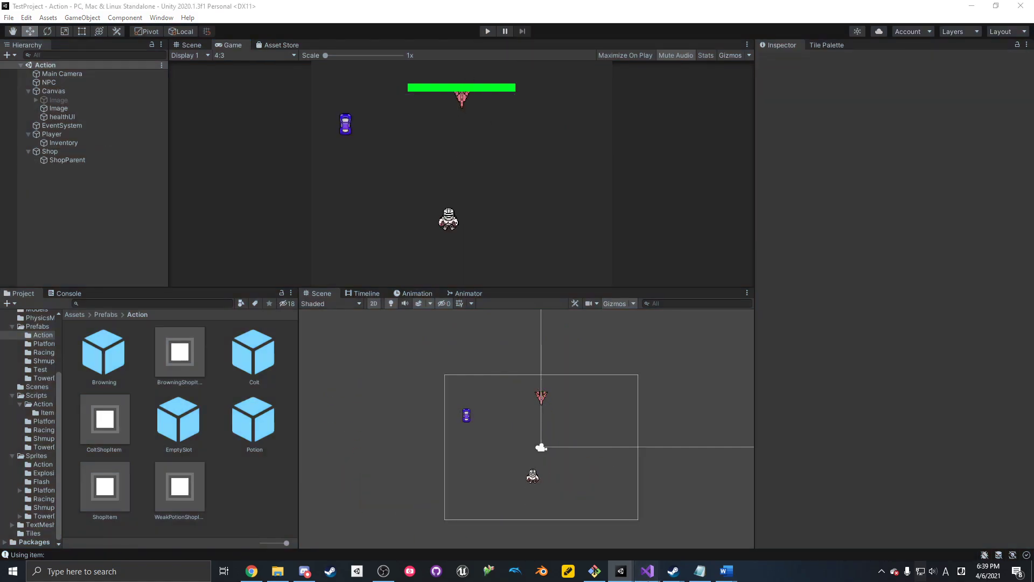
- Switch to Visual Studio and open the Item script
{"action": "left_click", "coordinate": [647, 571]}
{"action": "left_click", "coordinate": [990, 161]}
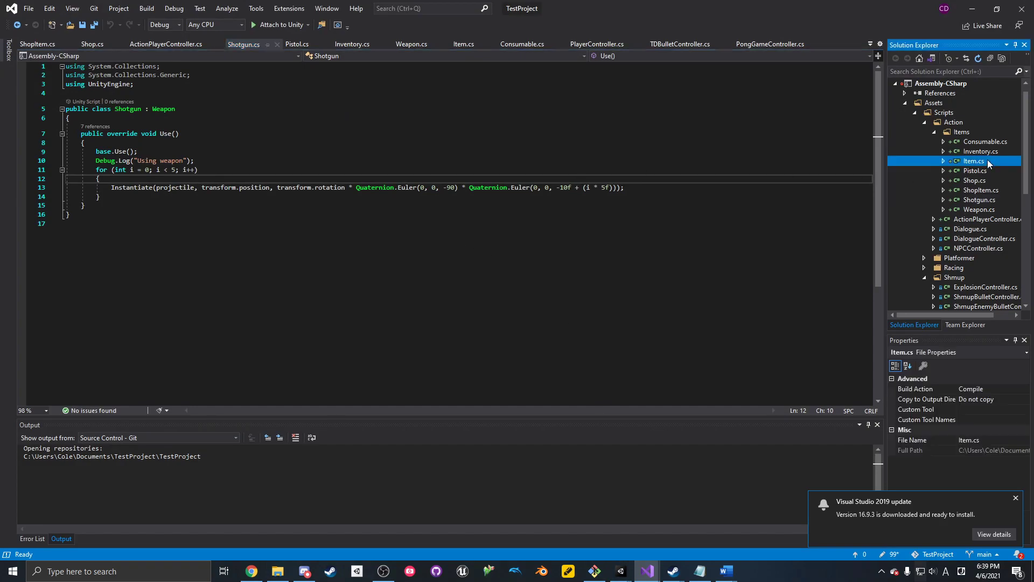
{"action": "left_click", "coordinate": [990, 141]}
{"action": "left_click", "coordinate": [988, 152]}
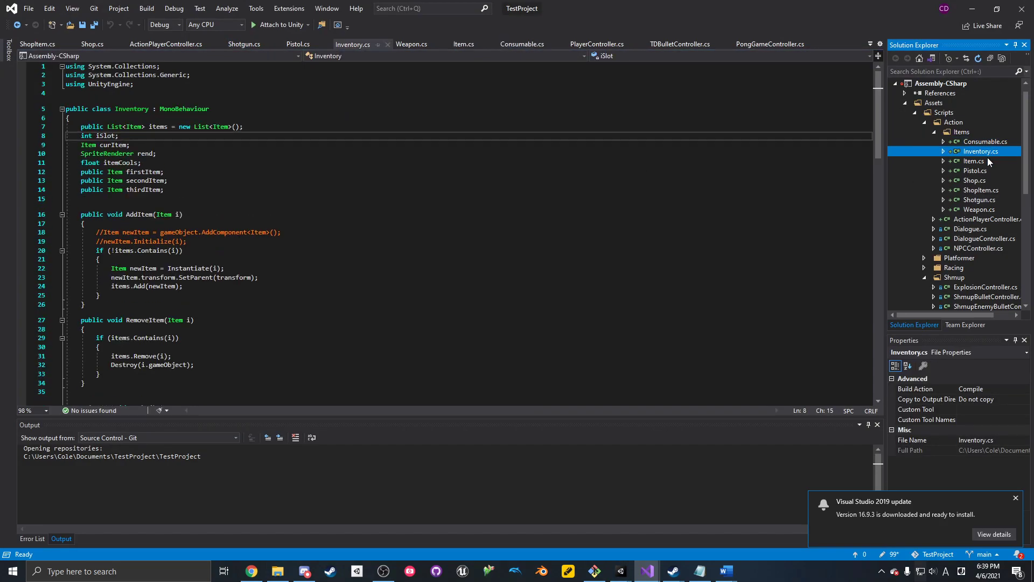
{"action": "left_click", "coordinate": [987, 161]}
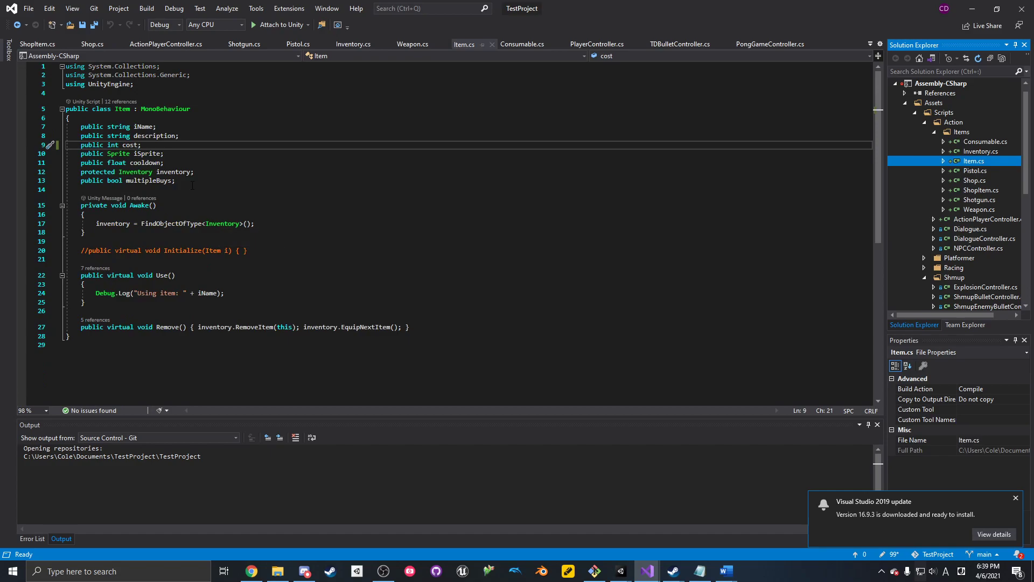
- Declare a protected ActionPlayerController field named player below multipleBuys in the Item class, and save the script
{"action": "left_click", "coordinate": [191, 179]}
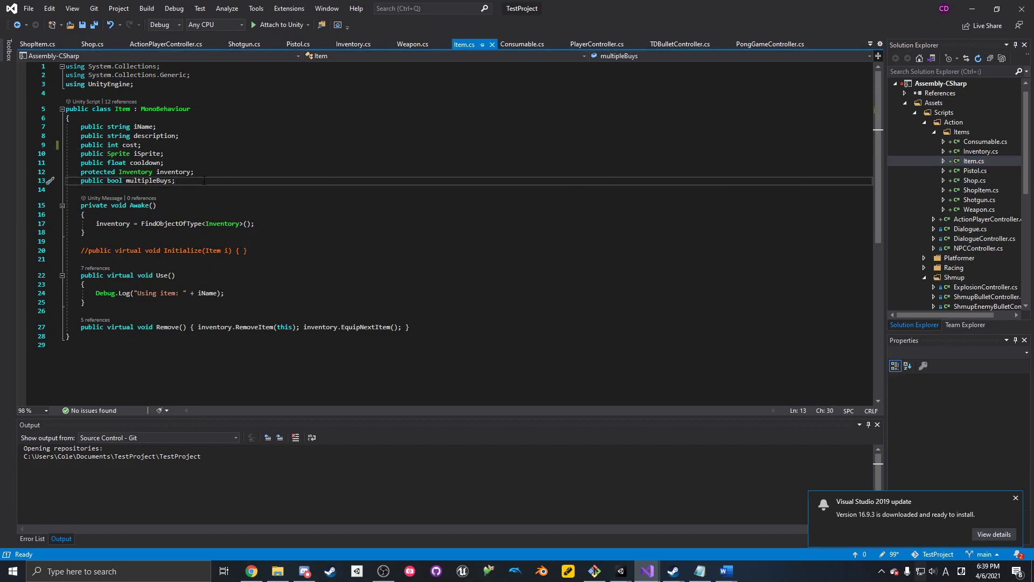
{"action": "key", "text": "Return"}
{"action": "type", "text": "Player"}
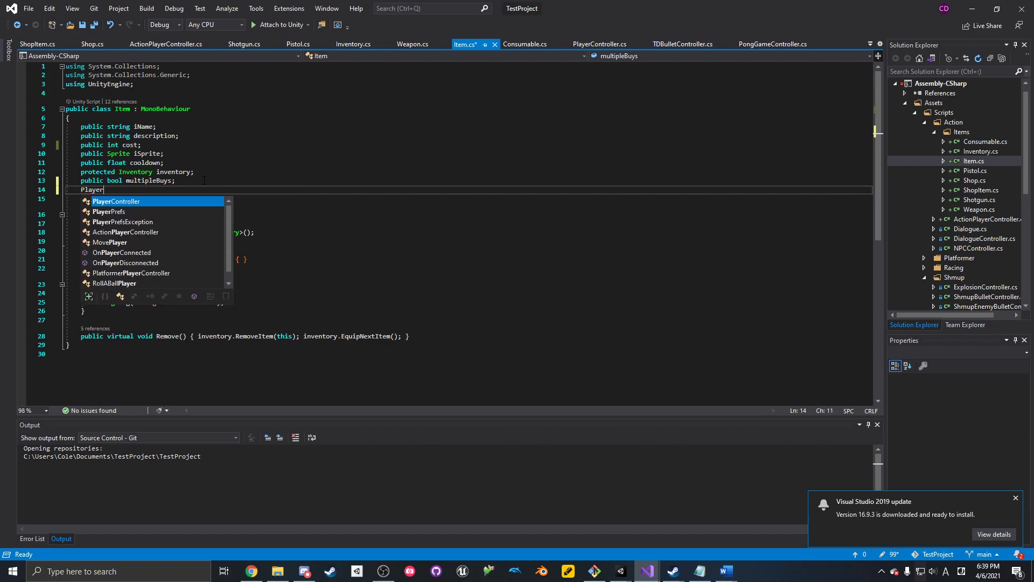
{"action": "key", "text": "Down"}
{"action": "key", "text": "Down"}
{"action": "key", "text": "Down"}
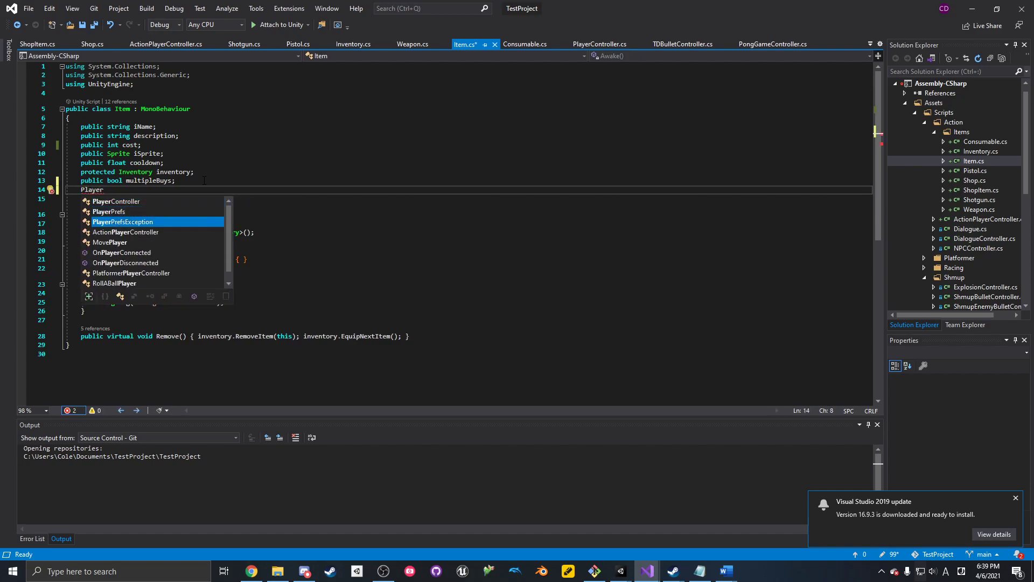
{"action": "key", "text": "Tab"}
{"action": "type", "text": "player;;"}
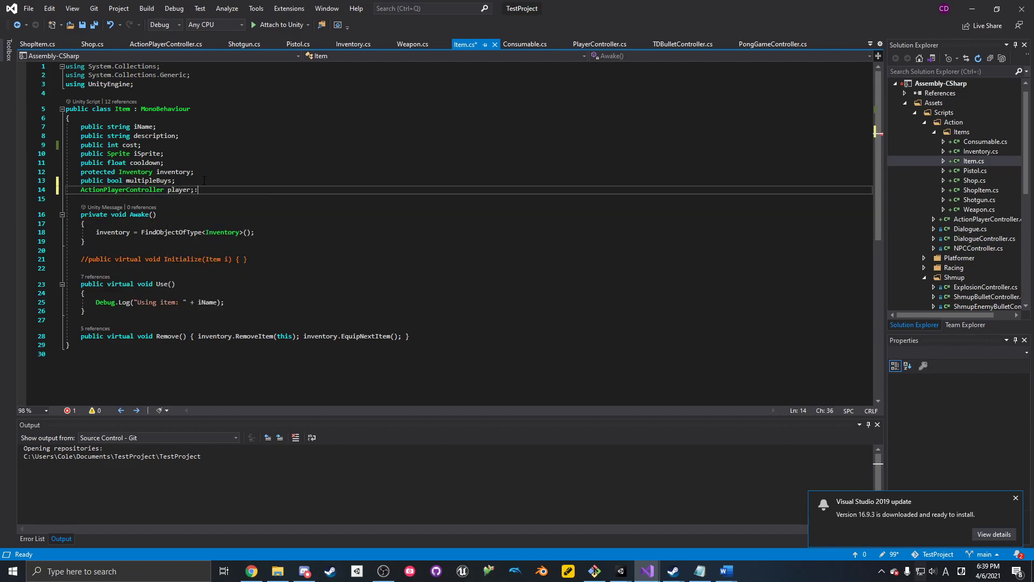
{"action": "key", "text": "ctrl+s"}
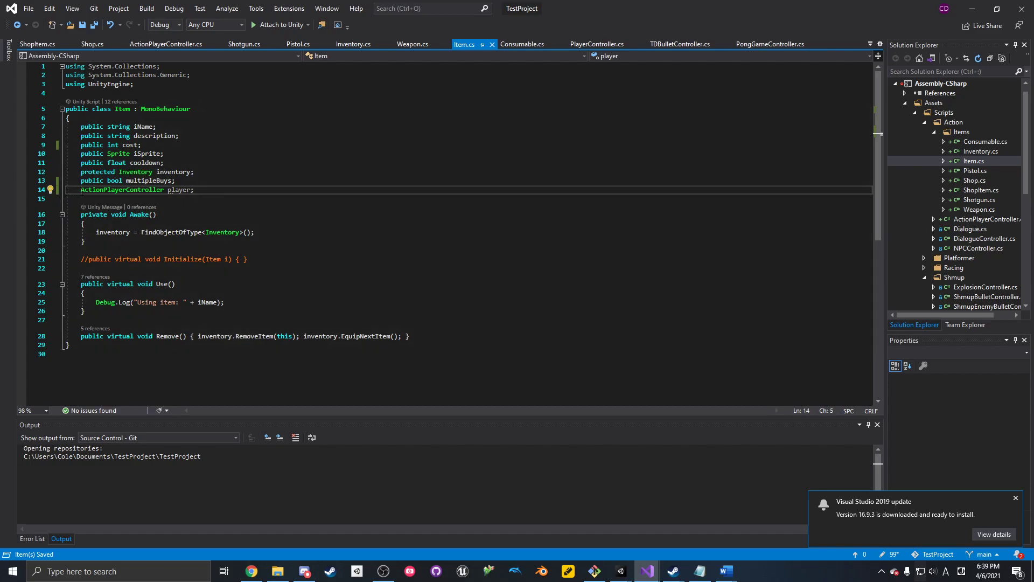
{"action": "type", "text": "protected"}
{"action": "key", "text": "ctrl+s"}
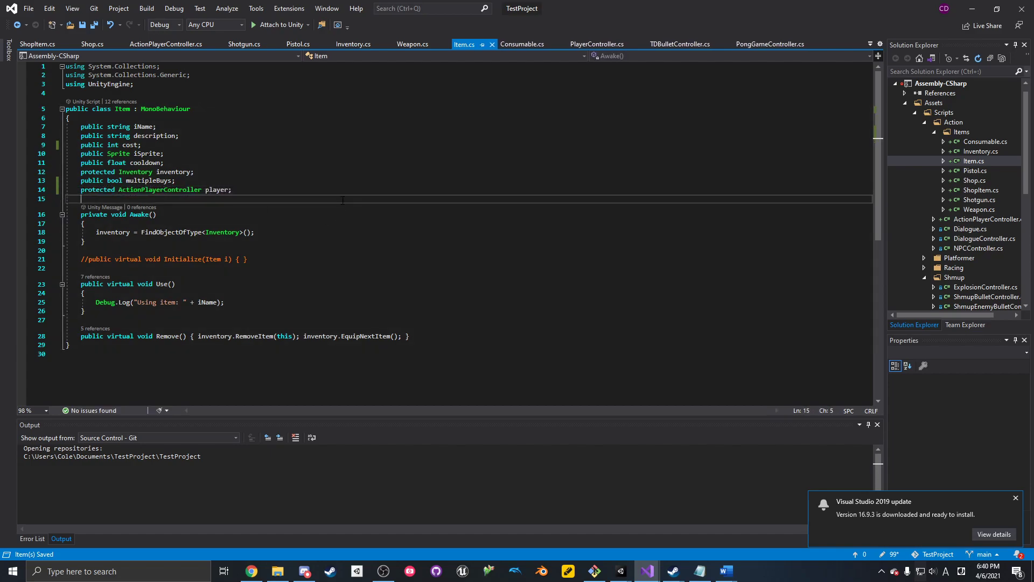
- Change the projectile's spawn position in the Shotgun script's Instantiate call to player.transform.position and save
{"action": "left_click", "coordinate": [978, 210]}
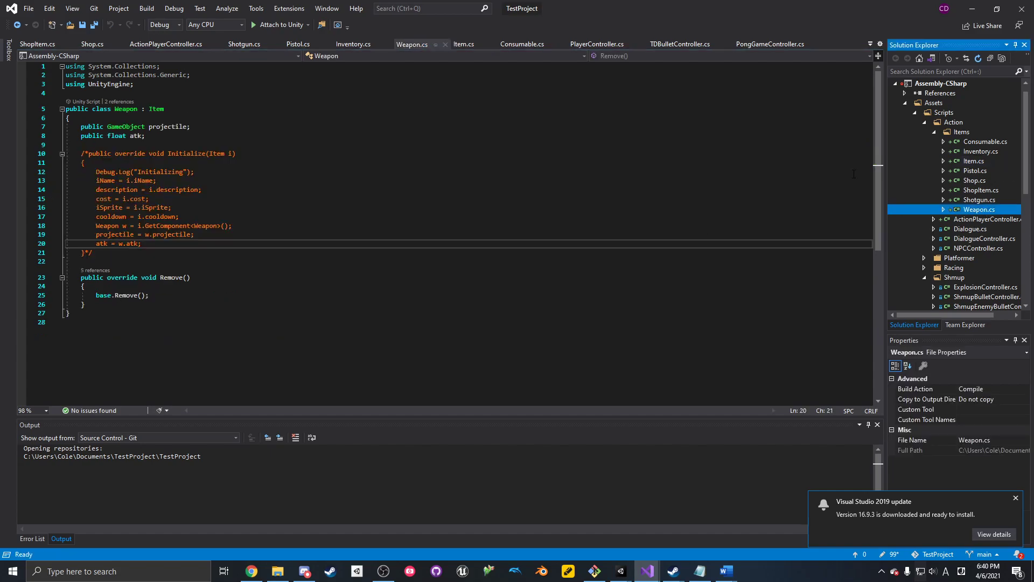
{"action": "left_click", "coordinate": [978, 200]}
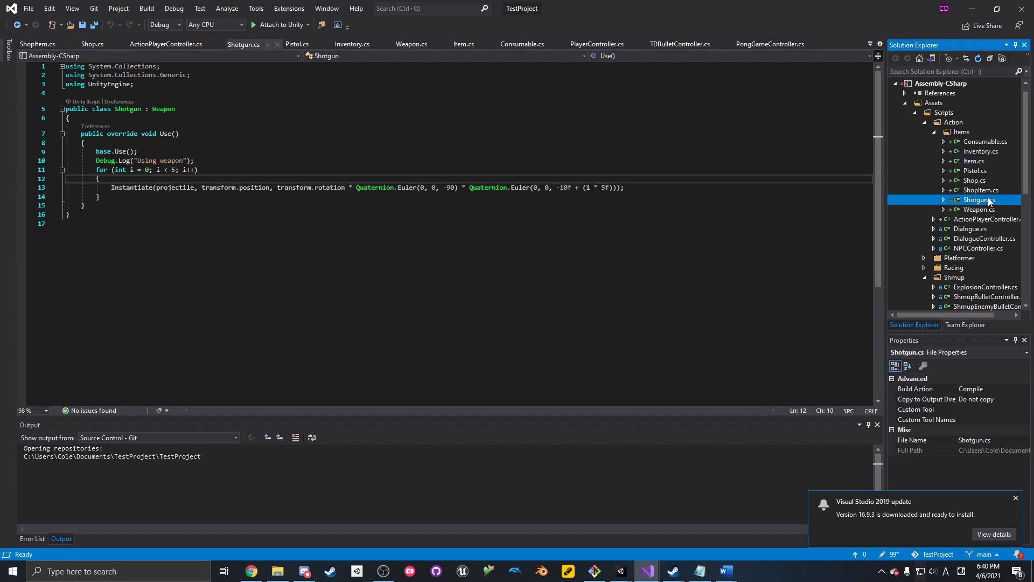
{"action": "left_click", "coordinate": [203, 188]}
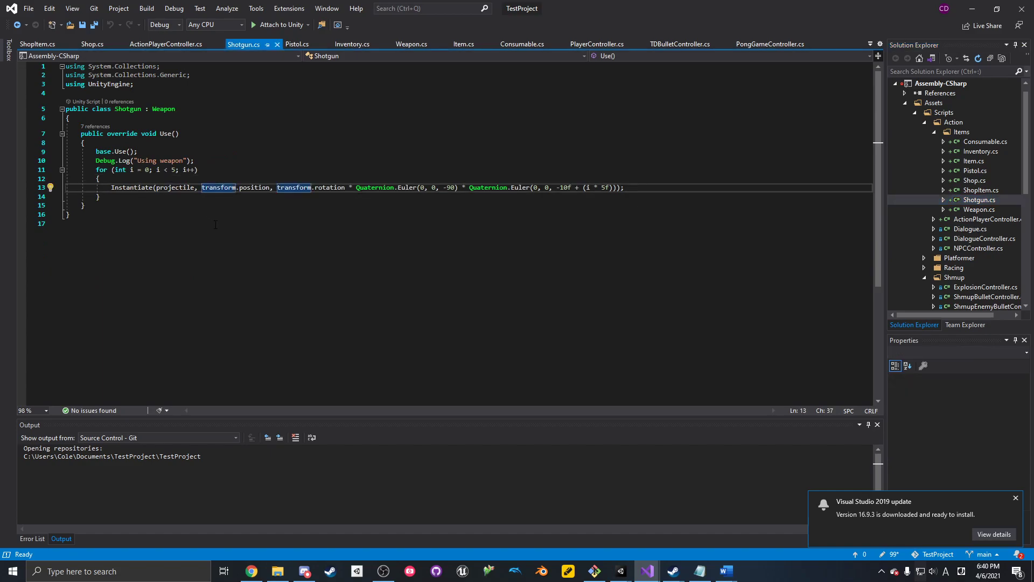
{"action": "type", "text": "player."}
{"action": "key", "text": "ctrl+s"}
{"action": "left_click", "coordinate": [493, 157]}
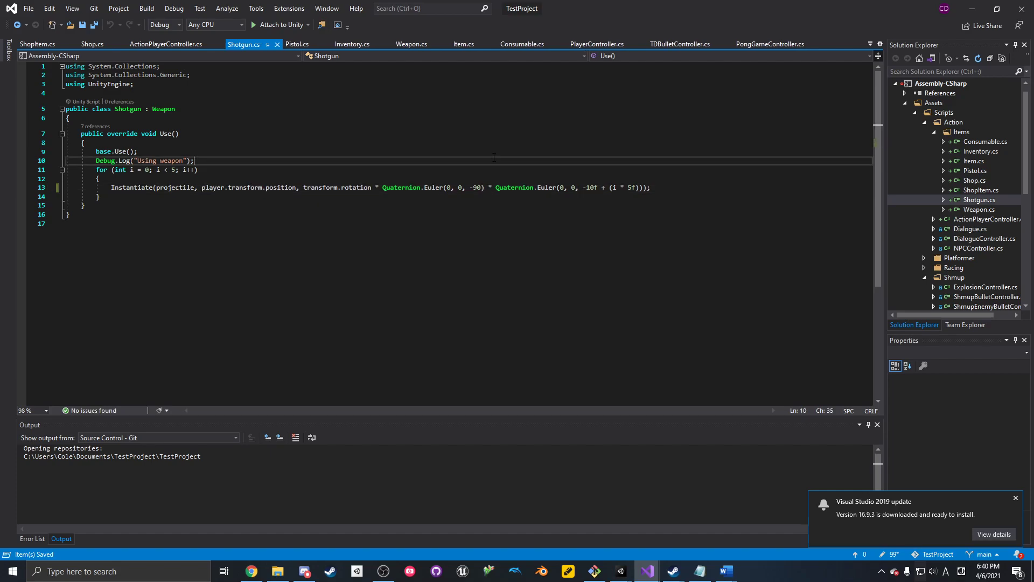
- Open the Pistol script, change the projectile's spawn position in its Instantiate call to player.transform.position, and save
{"action": "left_click", "coordinate": [991, 190]}
{"action": "left_click", "coordinate": [975, 171]}
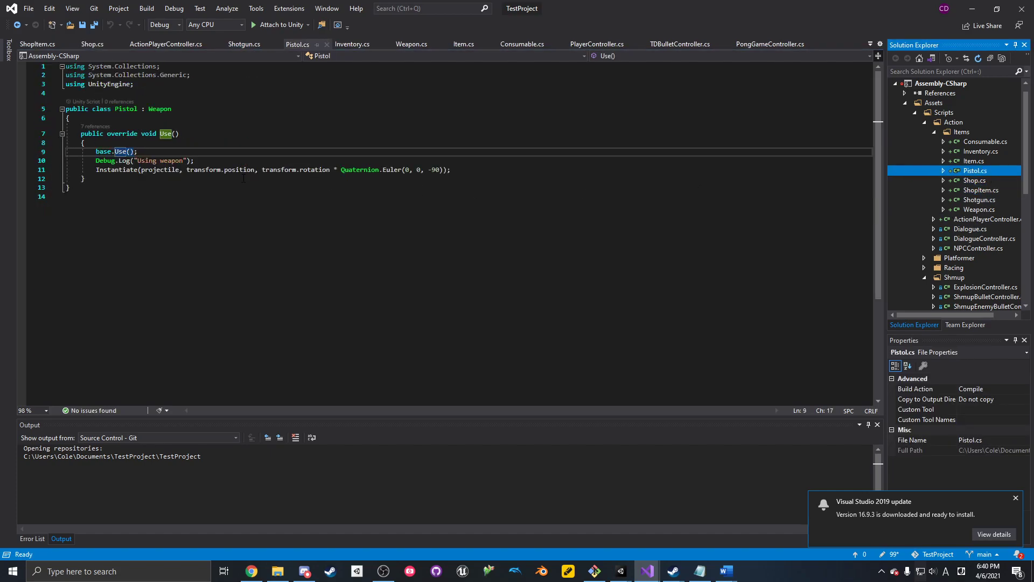
{"action": "left_click", "coordinate": [188, 169]}
{"action": "type", "text": "player."}
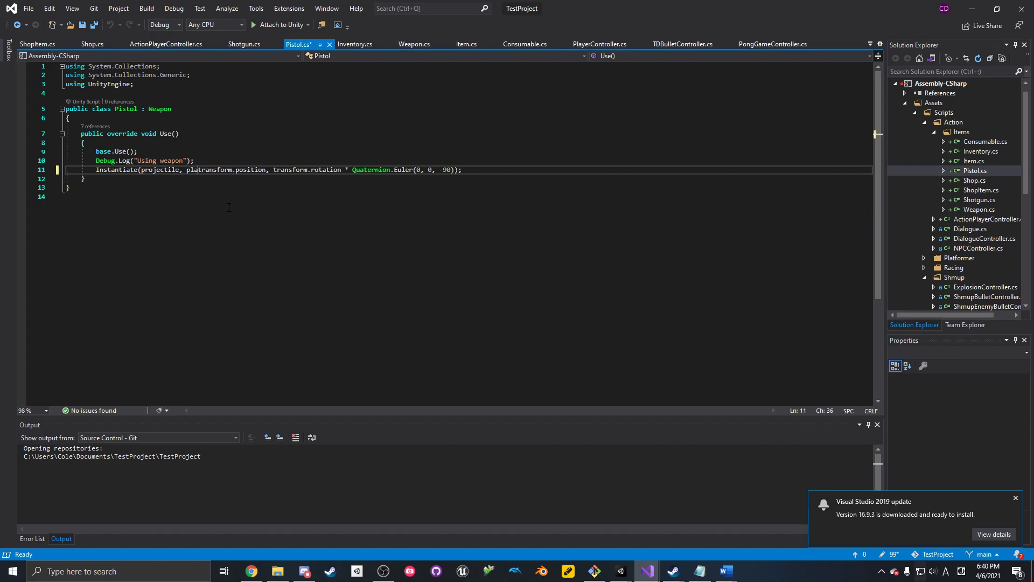
{"action": "key", "text": "ctrl+s"}
{"action": "left_click", "coordinate": [340, 169]}
{"action": "left_click", "coordinate": [453, 133]}
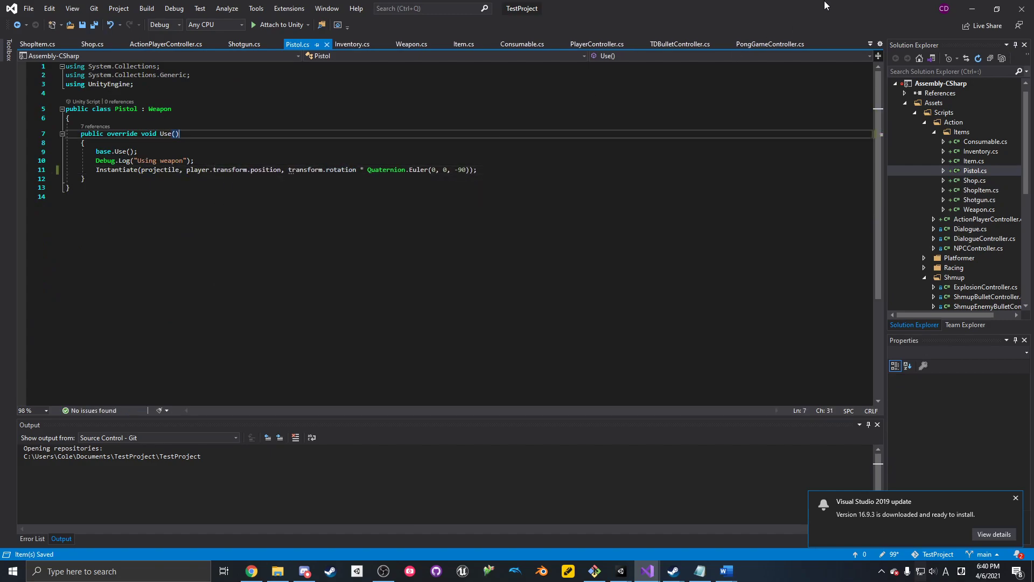
- Switch to Unity, run the game, walk the player to the shop, buy the Browning, and inspect its clone in the Inventory
{"action": "left_click", "coordinate": [971, 9]}
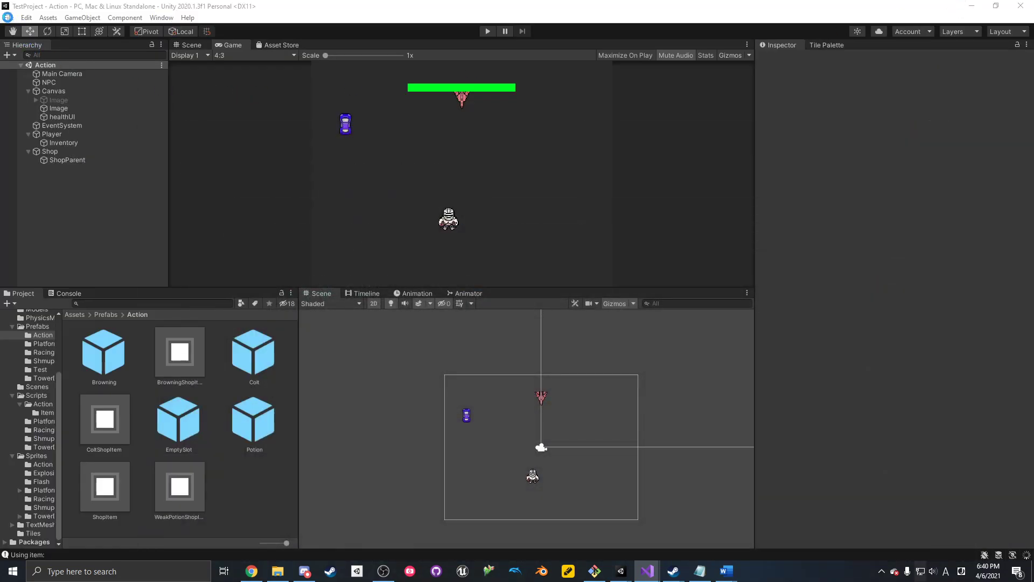
{"action": "left_click", "coordinate": [8, 17]}
{"action": "left_click", "coordinate": [21, 57]}
{"action": "left_click", "coordinate": [488, 31]}
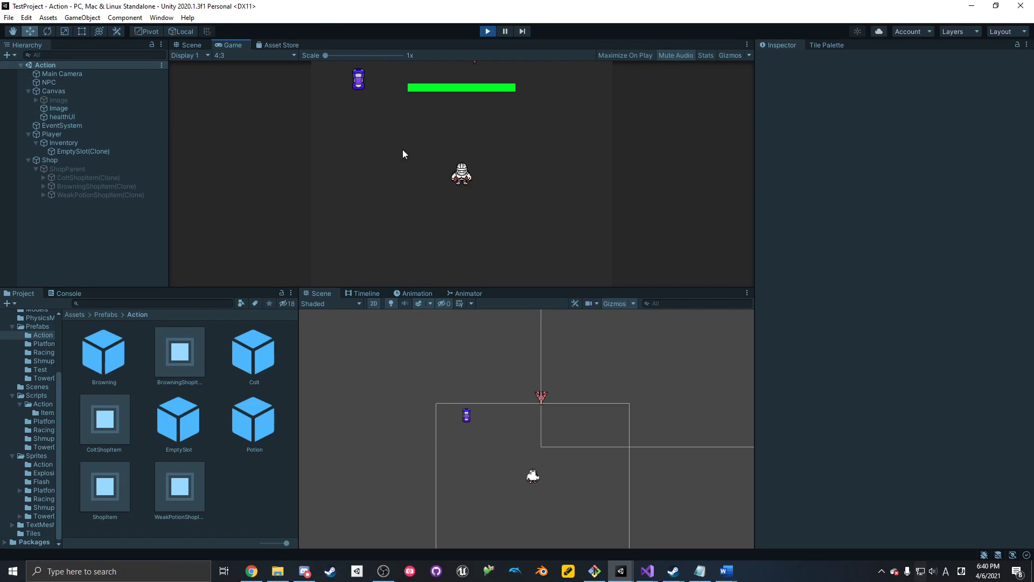
{"action": "key", "text": "w"}
{"action": "key", "text": "a"}
{"action": "left_click", "coordinate": [492, 135]}
{"action": "key", "text": "s"}
{"action": "key", "text": "d"}
{"action": "left_click", "coordinate": [124, 159]}
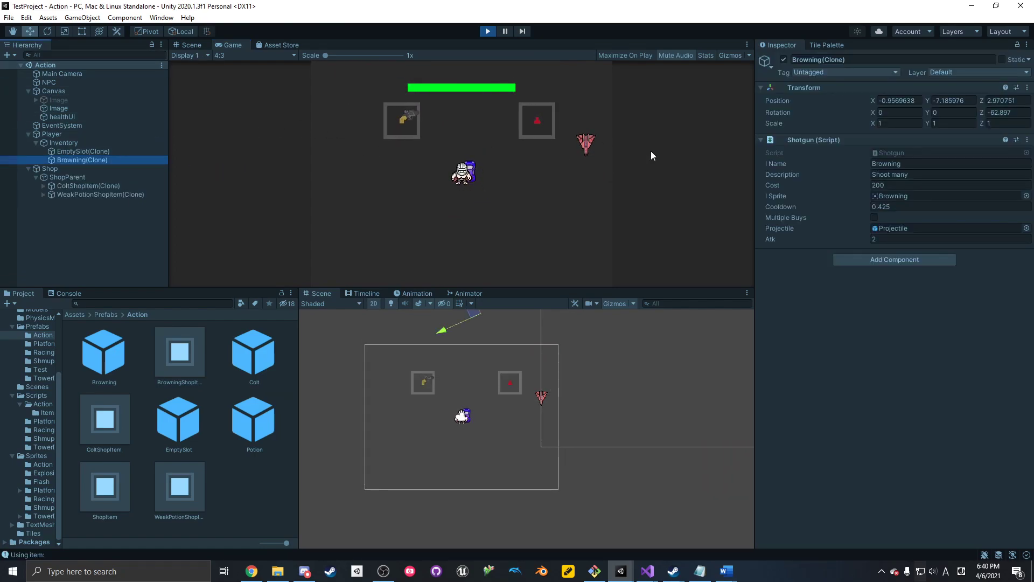
- Set the Browning clone's position to 0, 0, 0 while the game runs, and stop the game
{"action": "left_click", "coordinate": [919, 101]}
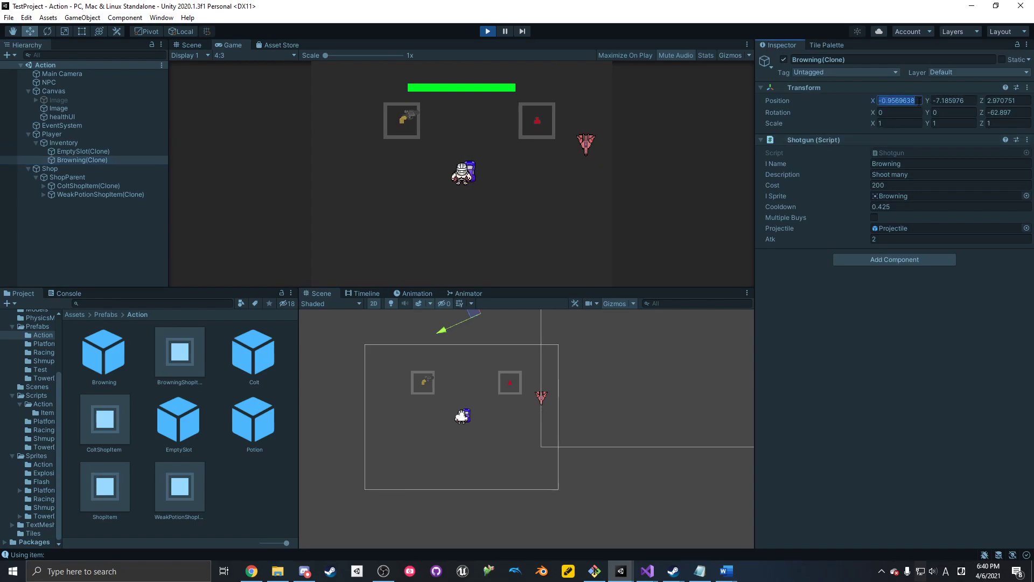
{"action": "type", "text": "0"}
{"action": "key", "text": "Tab"}
{"action": "type", "text": "0"}
{"action": "key", "text": "Tab"}
{"action": "type", "text": "0"}
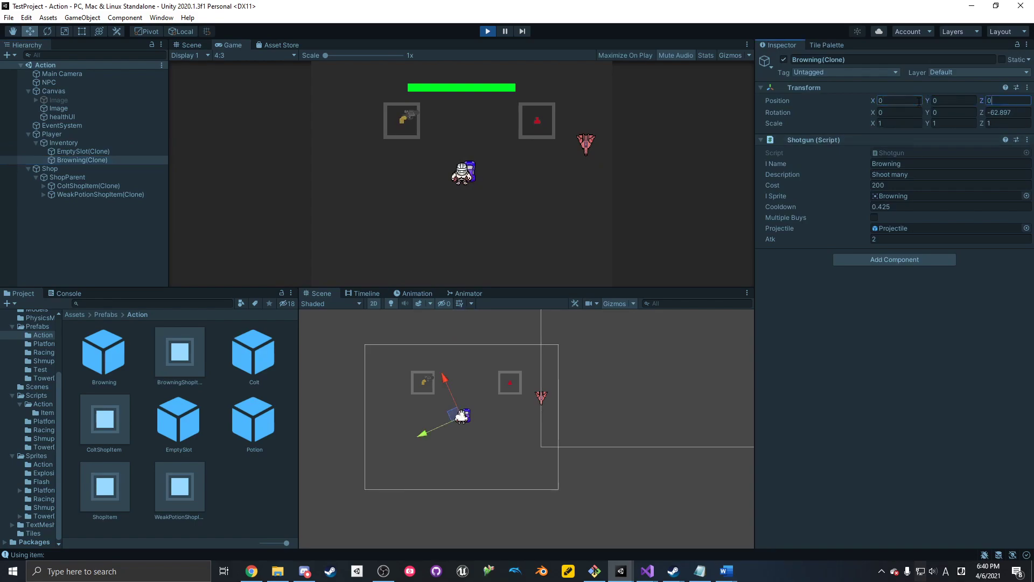
{"action": "left_click", "coordinate": [488, 31]}
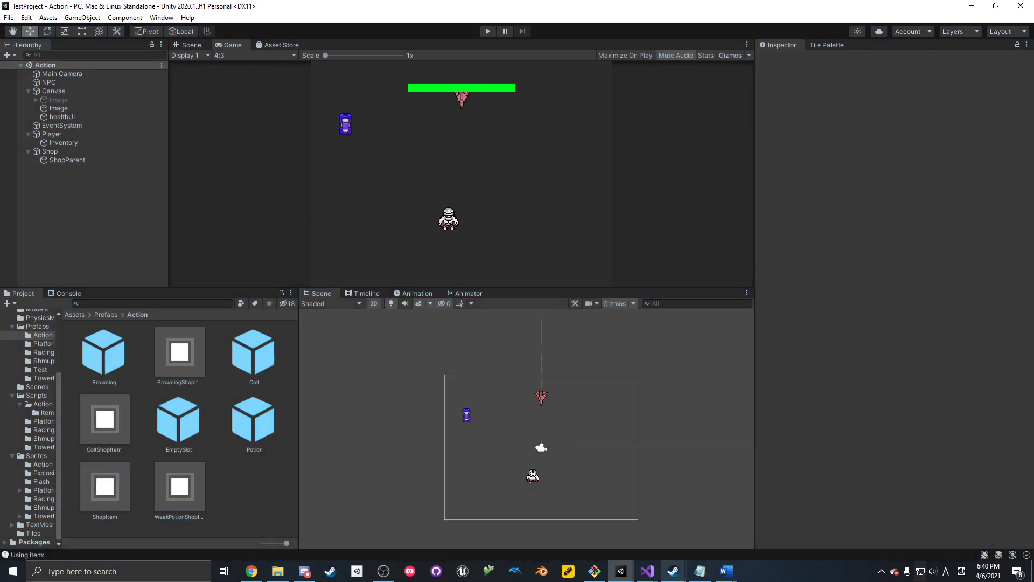
- Switch to Visual Studio and restore the projectile's spawn position in the Pistol script's Instantiate call to transform.position
{"action": "mouse_move", "coordinate": [647, 571]}
{"action": "left_click", "coordinate": [692, 538]}
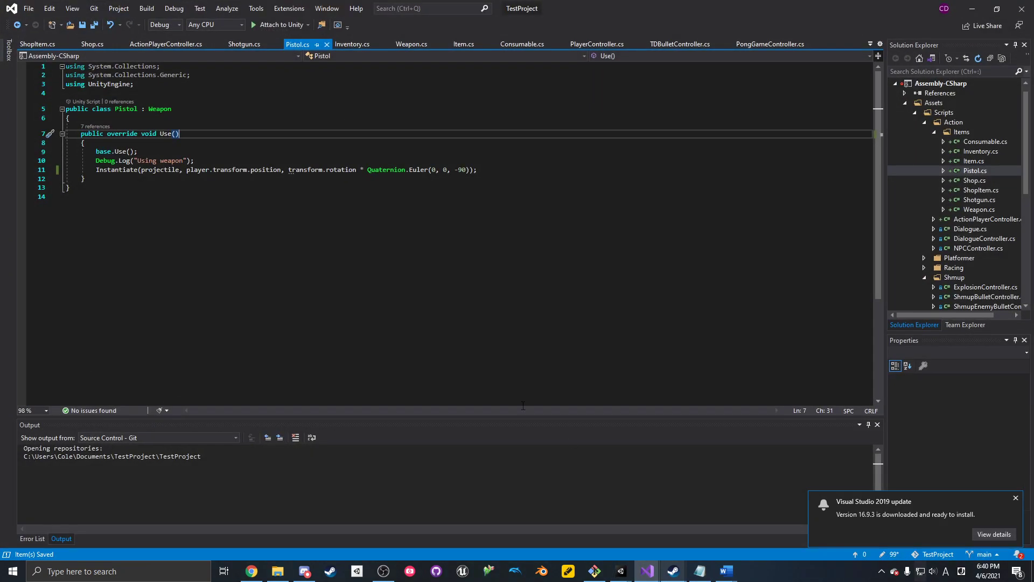
{"action": "left_click", "coordinate": [266, 169]}
{"action": "left_click", "coordinate": [196, 170]}
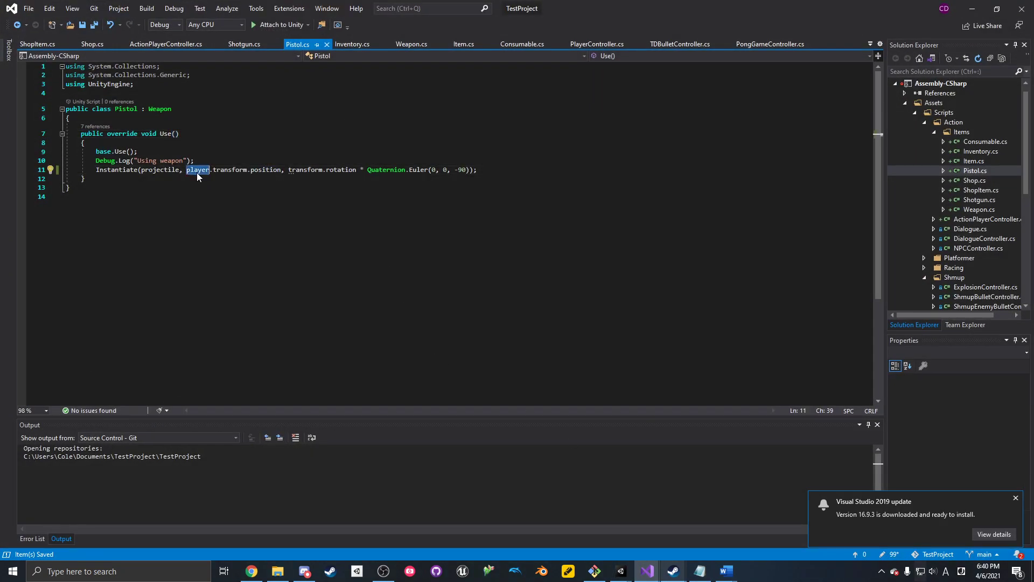
{"action": "key", "text": "Delete"}
{"action": "key", "text": "Delete"}
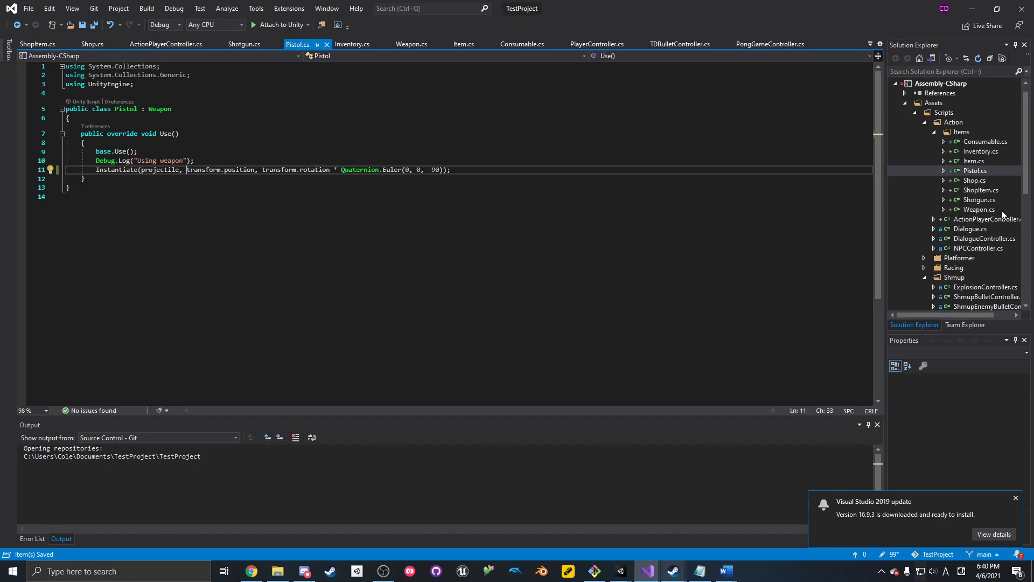
- Restore the projectile's spawn position in the Shotgun script's Instantiate call to transform.position and save the script
{"action": "double_click", "coordinate": [979, 199]}
{"action": "left_click", "coordinate": [211, 188]}
{"action": "double_click", "coordinate": [211, 188]}
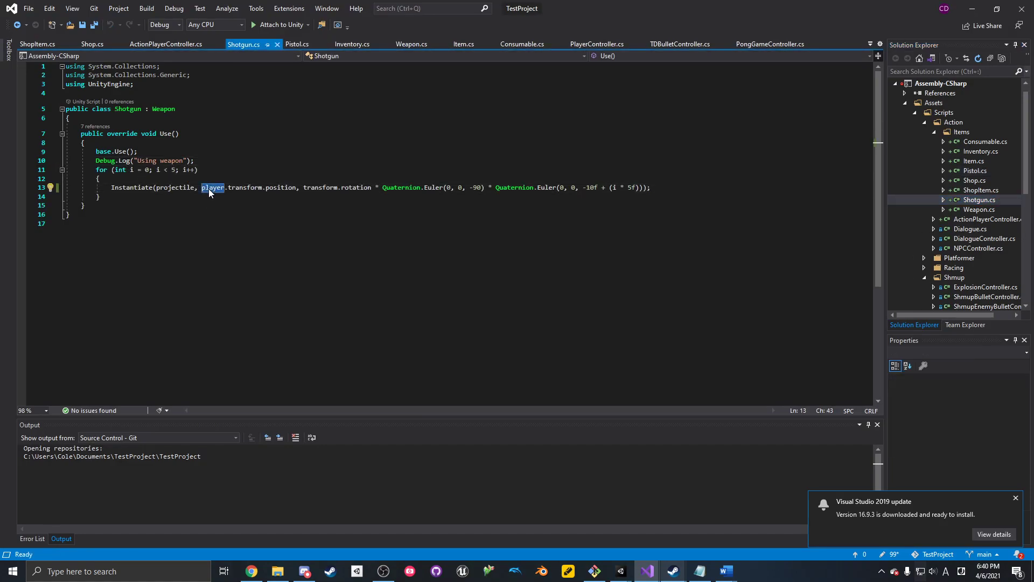
{"action": "key", "text": "Delete"}
{"action": "key", "text": "Delete"}
{"action": "key", "text": "ctrl+s"}
{"action": "left_click", "coordinate": [517, 143]}
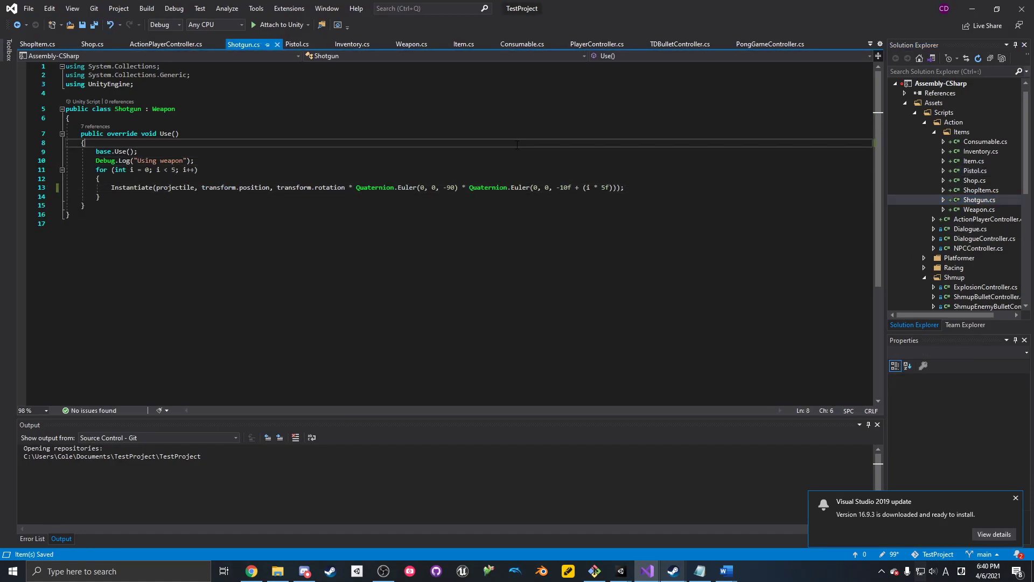
- Open the Inventory script and examine its Update method and item functions for how the weapon transform is handled
{"action": "left_click", "coordinate": [993, 202]}
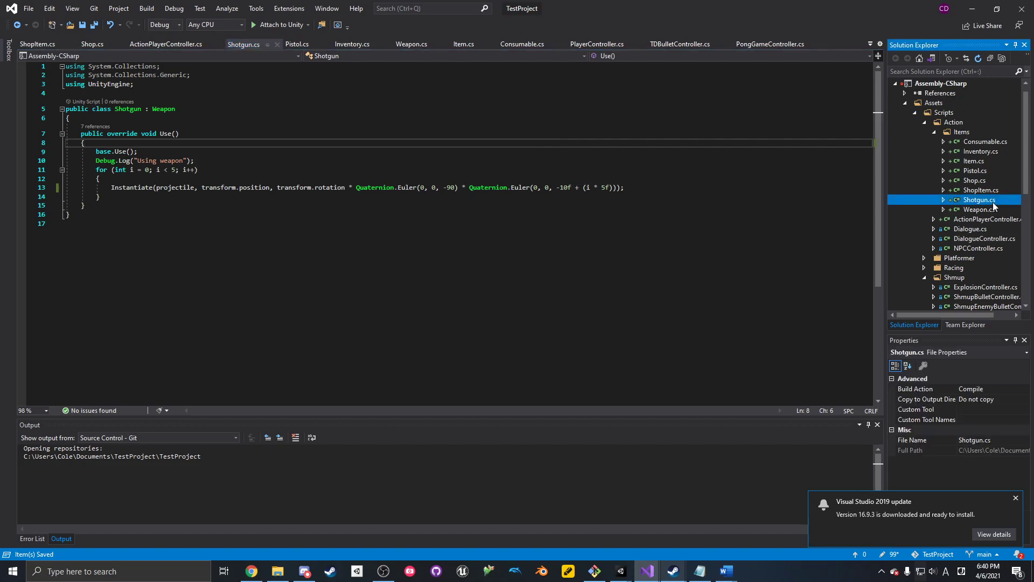
{"action": "double_click", "coordinate": [981, 152]}
{"action": "scroll", "coordinate": [251, 205], "scroll_direction": "up", "scroll_amount": 5}
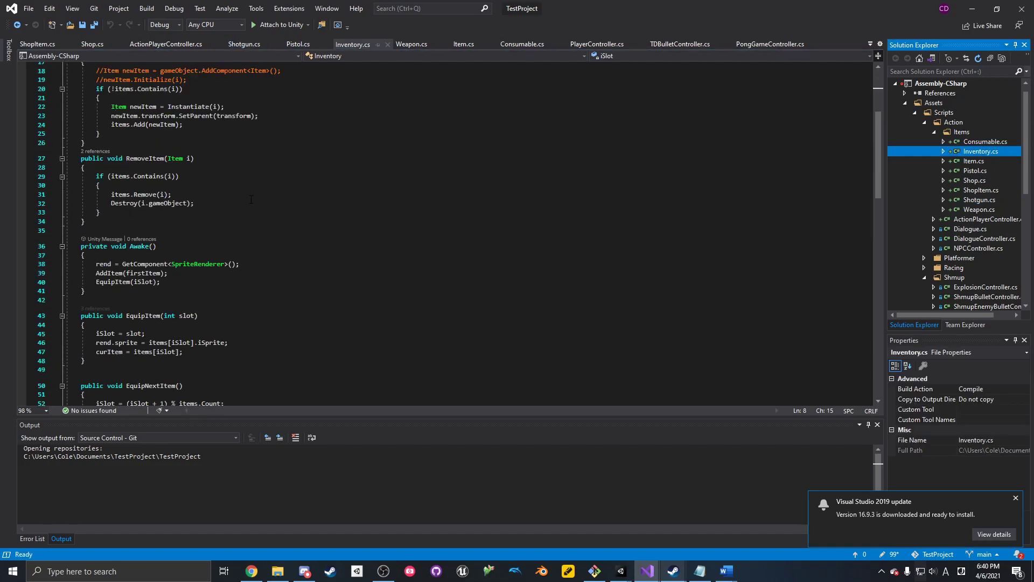
{"action": "scroll", "coordinate": [380, 182], "scroll_direction": "down", "scroll_amount": 8}
{"action": "scroll", "coordinate": [380, 182], "scroll_direction": "down", "scroll_amount": 7}
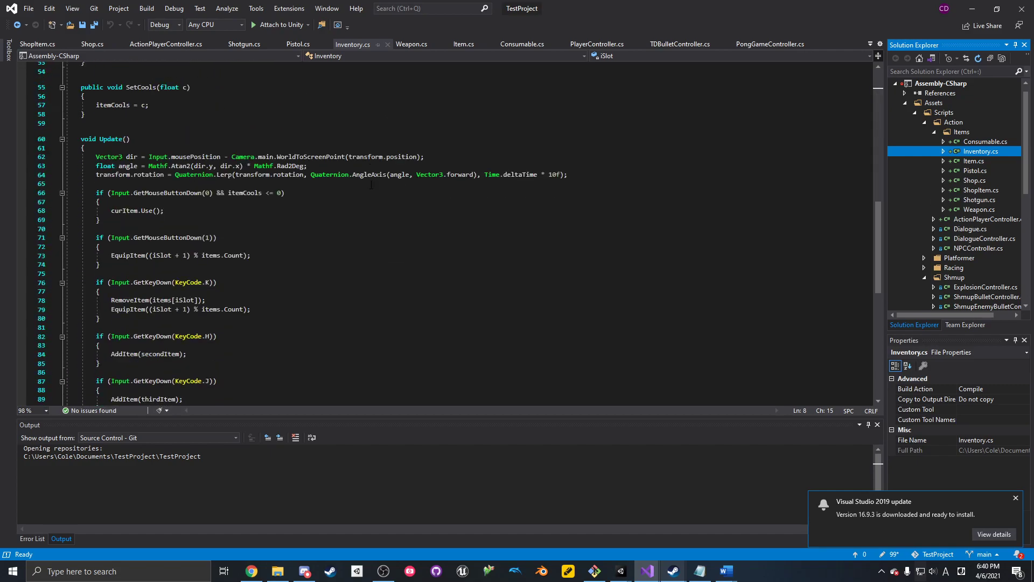
{"action": "left_click", "coordinate": [293, 166]}
{"action": "left_click", "coordinate": [210, 175]}
{"action": "double_click", "coordinate": [210, 175]}
{"action": "left_click", "coordinate": [209, 175]}
{"action": "scroll", "coordinate": [220, 161], "scroll_direction": "down", "scroll_amount": 2}
{"action": "left_click", "coordinate": [235, 139]}
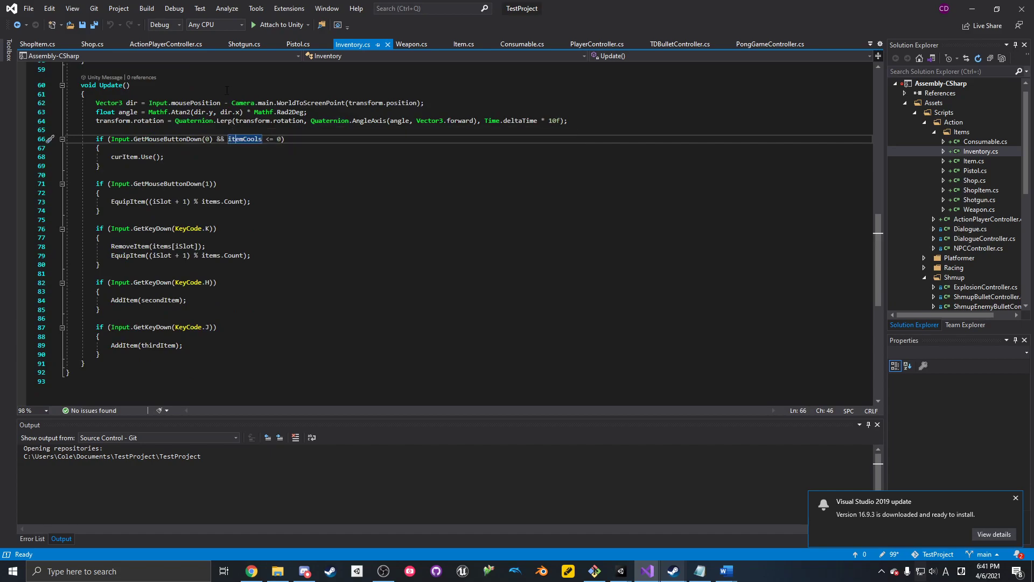
{"action": "left_click", "coordinate": [194, 147]}
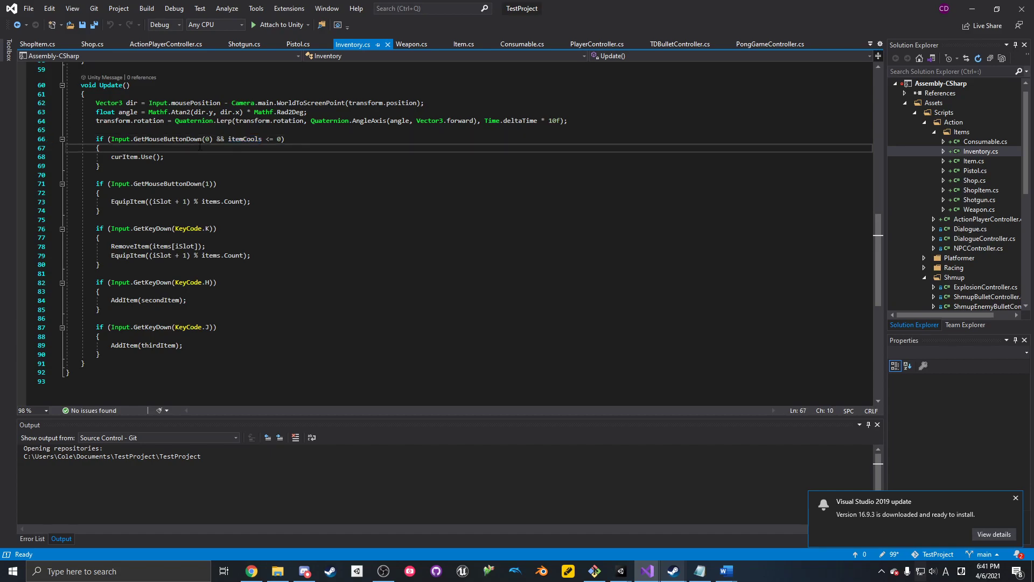
{"action": "scroll", "coordinate": [199, 141], "scroll_direction": "up", "scroll_amount": 3}
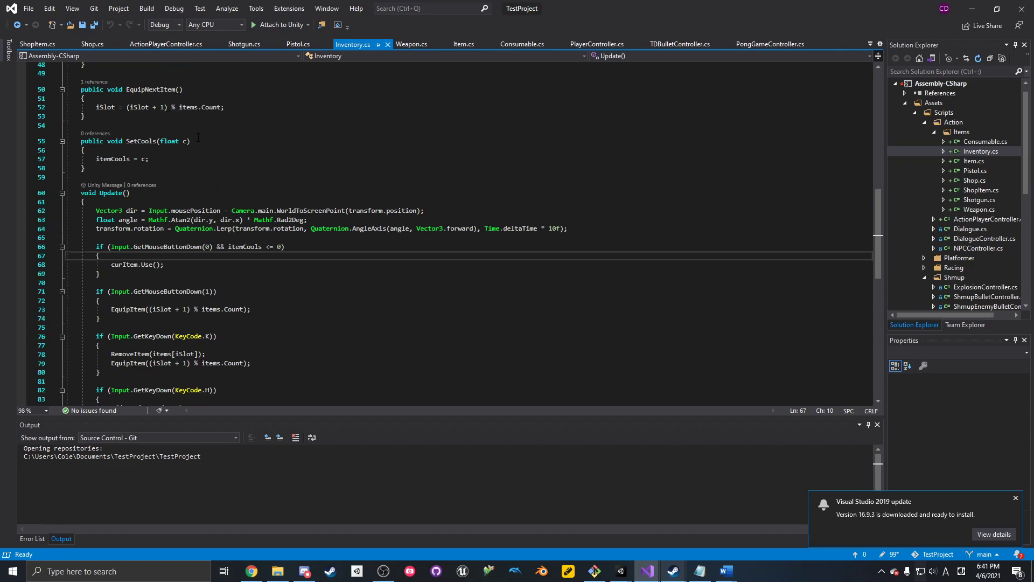
{"action": "scroll", "coordinate": [201, 147], "scroll_direction": "down", "scroll_amount": 3}
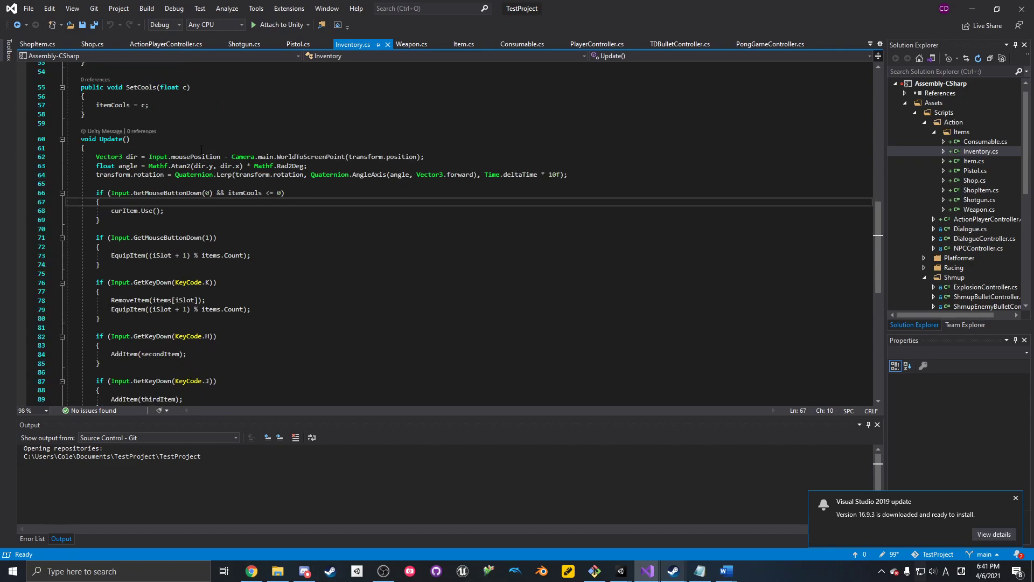
{"action": "scroll", "coordinate": [202, 155], "scroll_direction": "up", "scroll_amount": 12}
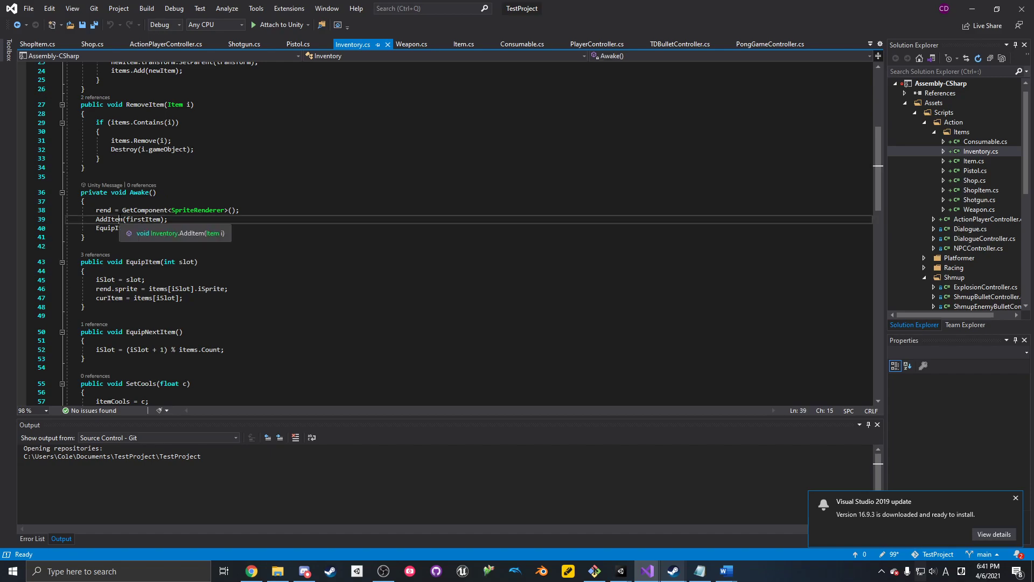
- Add newItem.transform.localPosition = Vector3.zero; below the SetParent line in the Inventory script's AddItem method, and save the script
{"action": "left_click", "coordinate": [107, 219]}
{"action": "scroll", "coordinate": [269, 220], "scroll_direction": "up", "scroll_amount": 5}
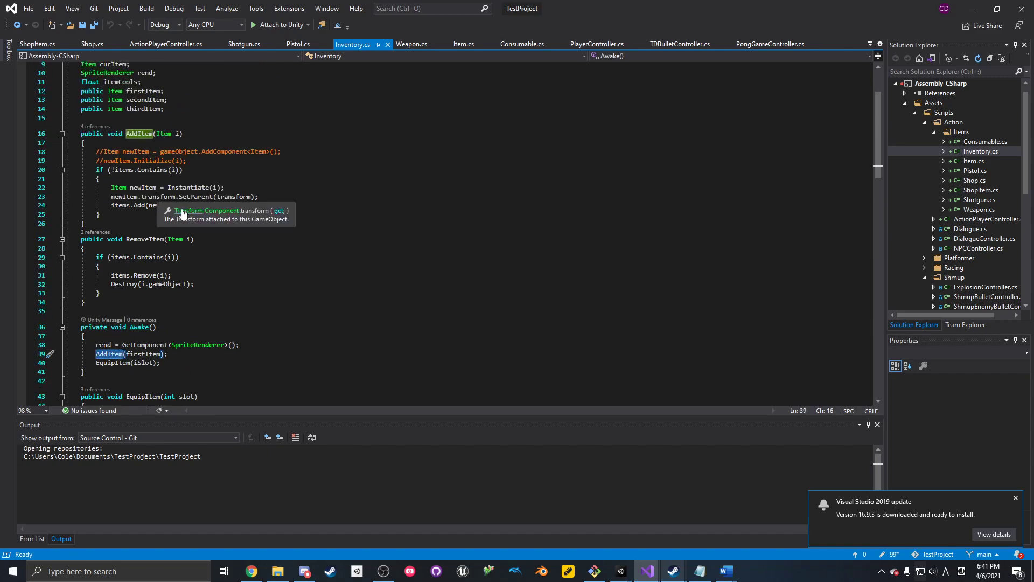
{"action": "left_click", "coordinate": [156, 187]}
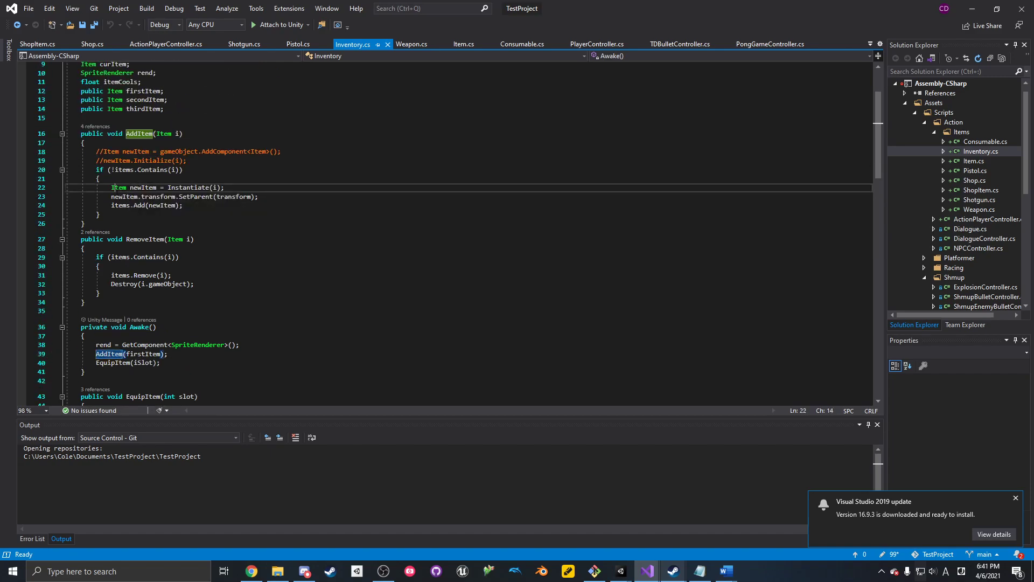
{"action": "left_click", "coordinate": [237, 187]}
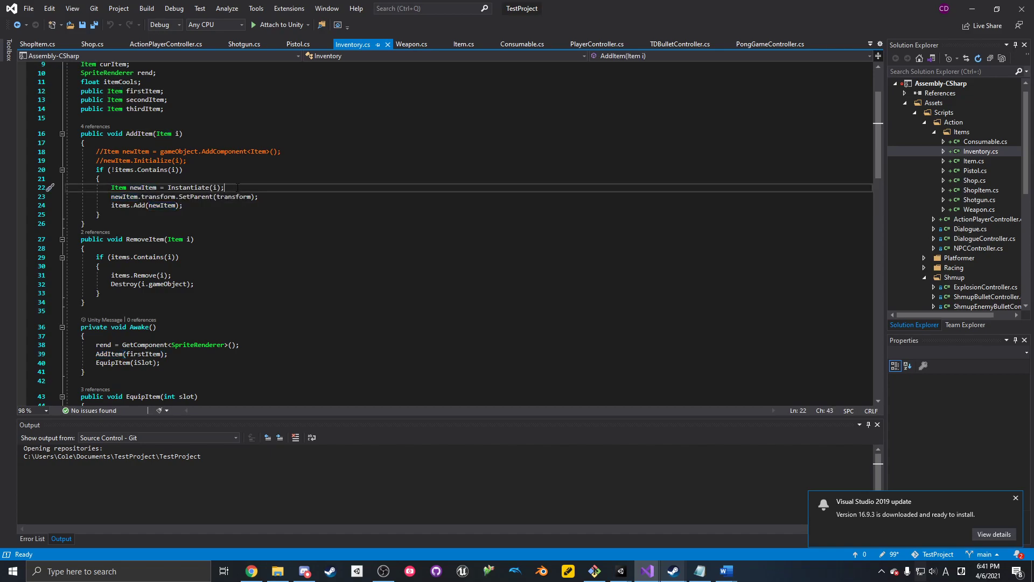
{"action": "left_click", "coordinate": [269, 197]}
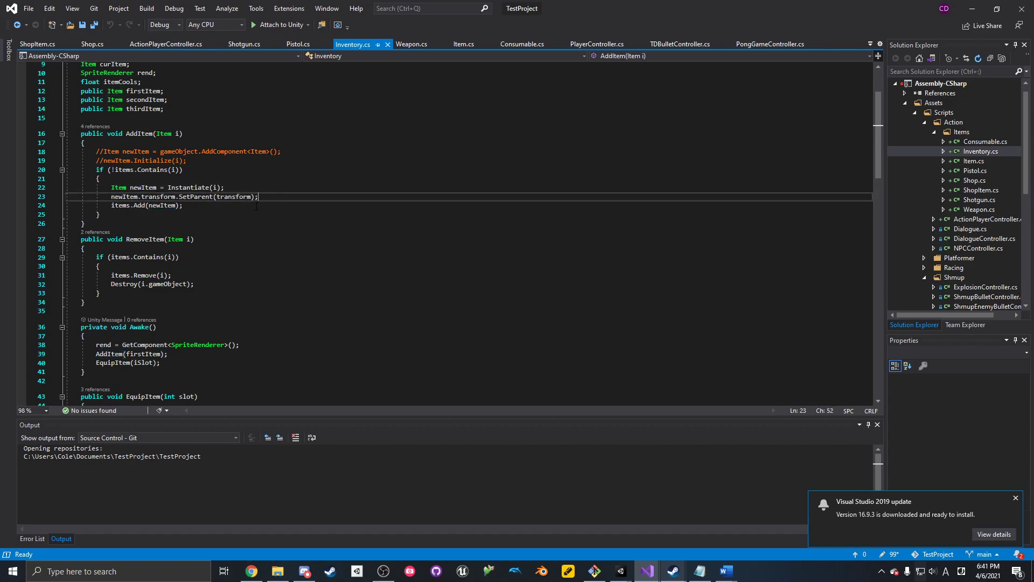
{"action": "key", "text": "Return"}
{"action": "type", "text": "newItem"}
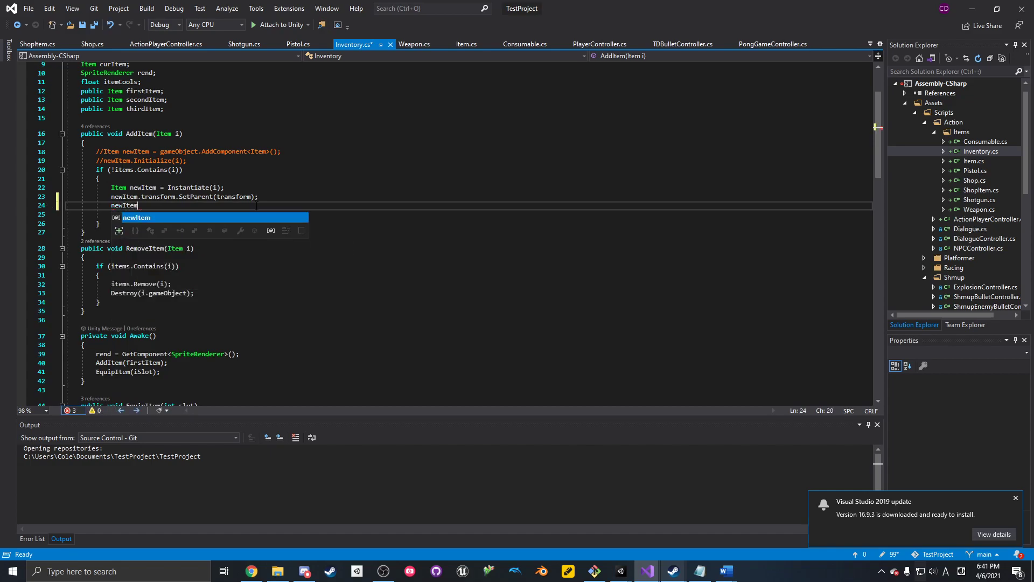
{"action": "type", "text": ".transform.localPosition = Vect"}
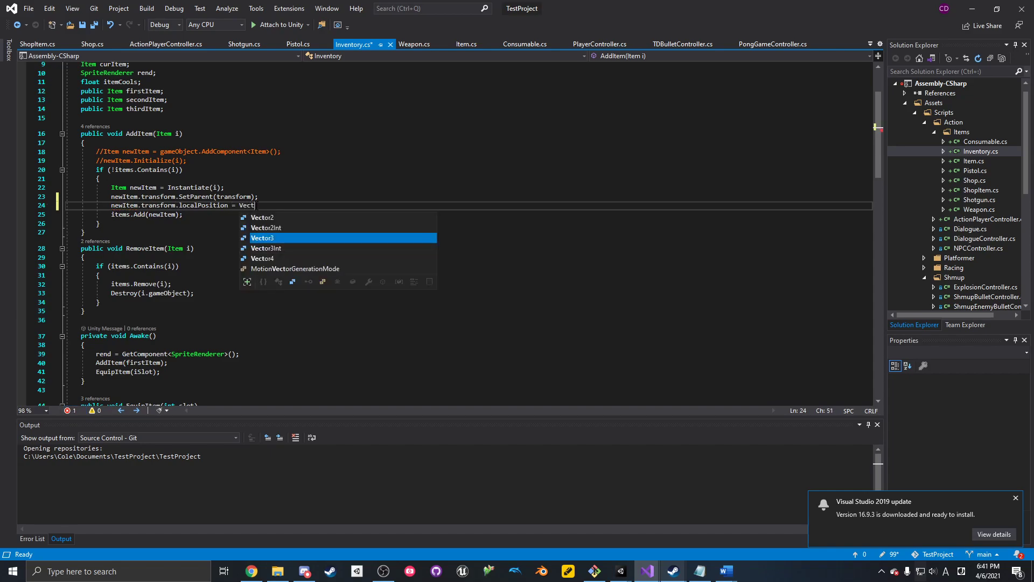
{"action": "type", "text": "or2.zero;"}
{"action": "key", "text": "ctrl+s"}
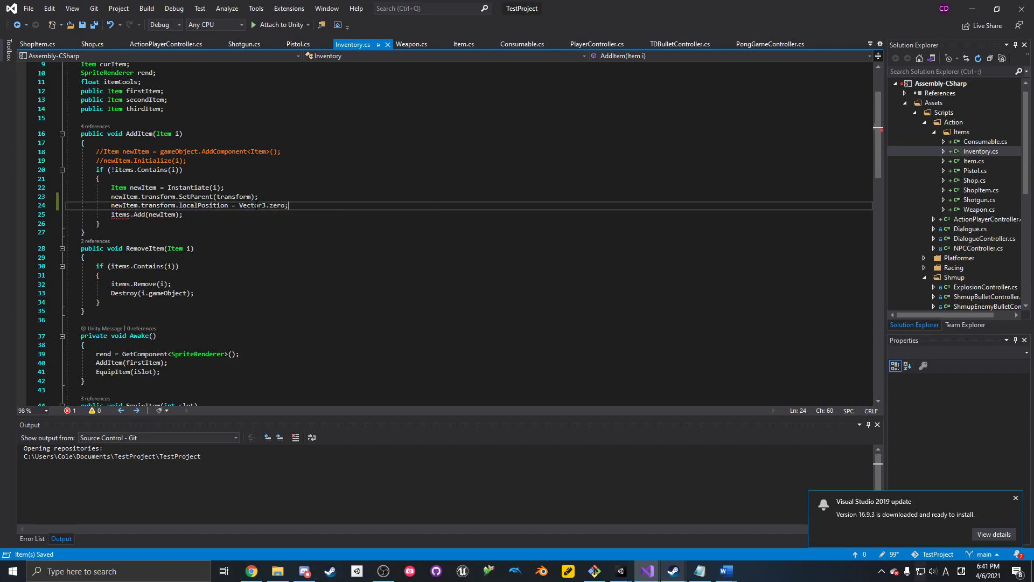
- Switch to Unity, run the game, buy the Colt, inspect its clone's Transform in the Inventory, and buy the Browning
{"action": "left_click", "coordinate": [972, 8]}
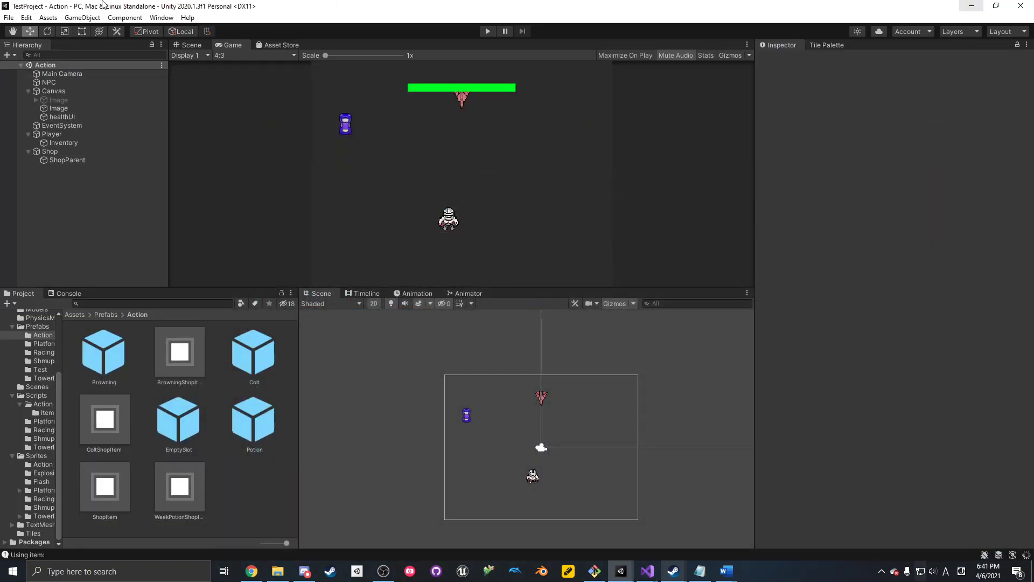
{"action": "left_click", "coordinate": [72, 152]}
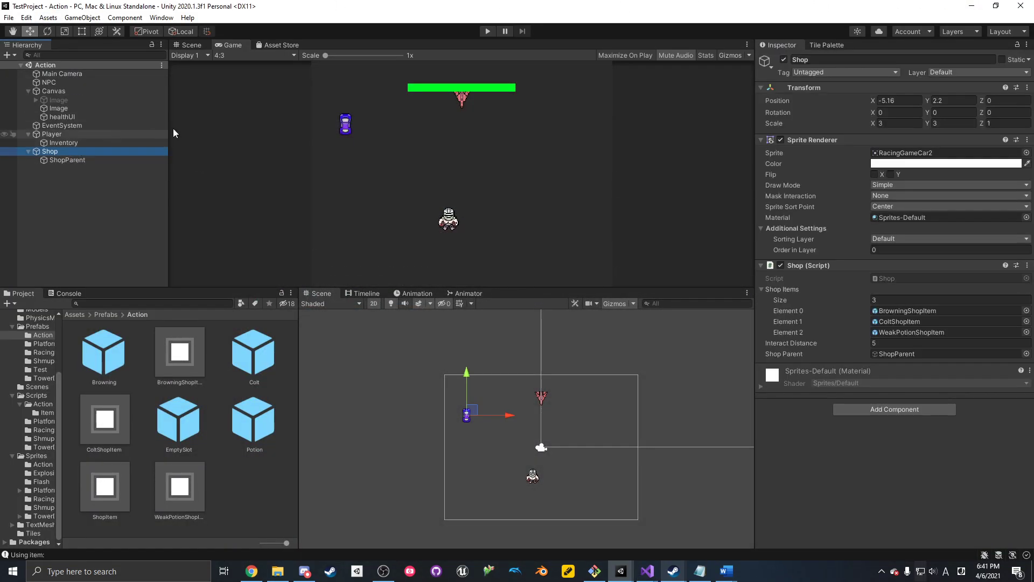
{"action": "left_click", "coordinate": [486, 31]}
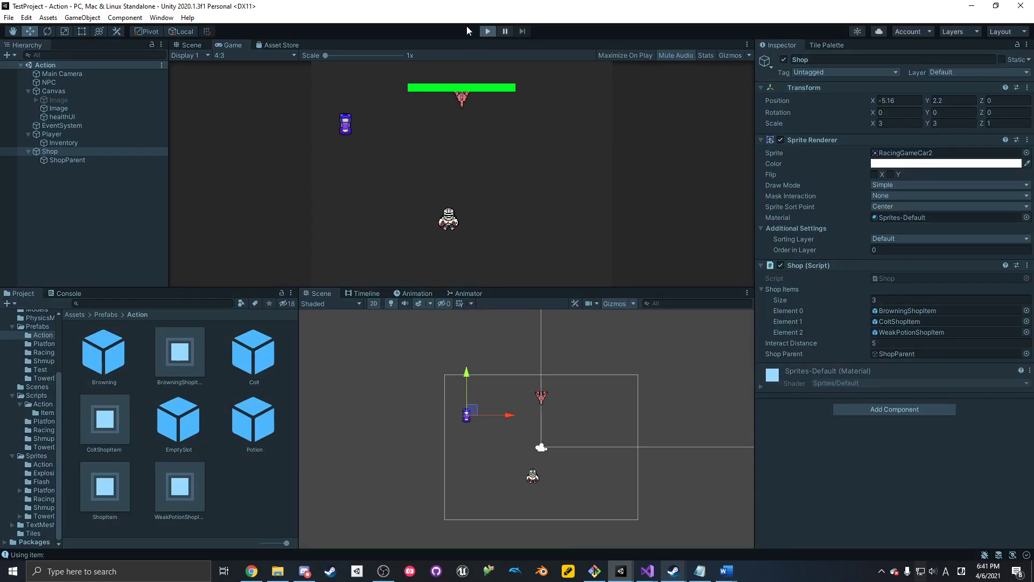
{"action": "key", "text": "a"}
{"action": "key", "text": "w"}
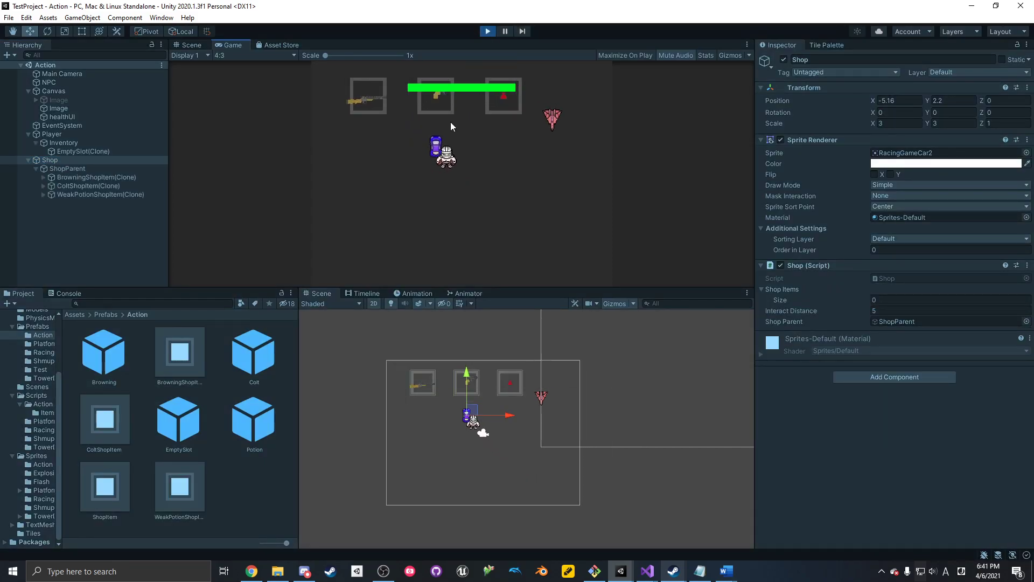
{"action": "key", "text": "d"}
{"action": "key", "text": "s"}
{"action": "left_click", "coordinate": [455, 122]}
{"action": "left_click", "coordinate": [89, 161]}
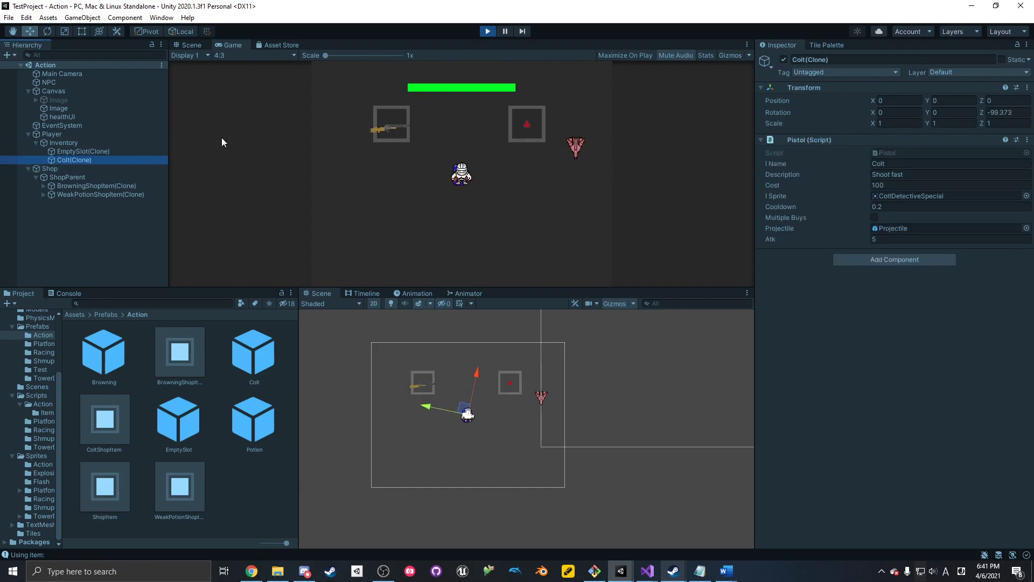
{"action": "left_click", "coordinate": [401, 117]}
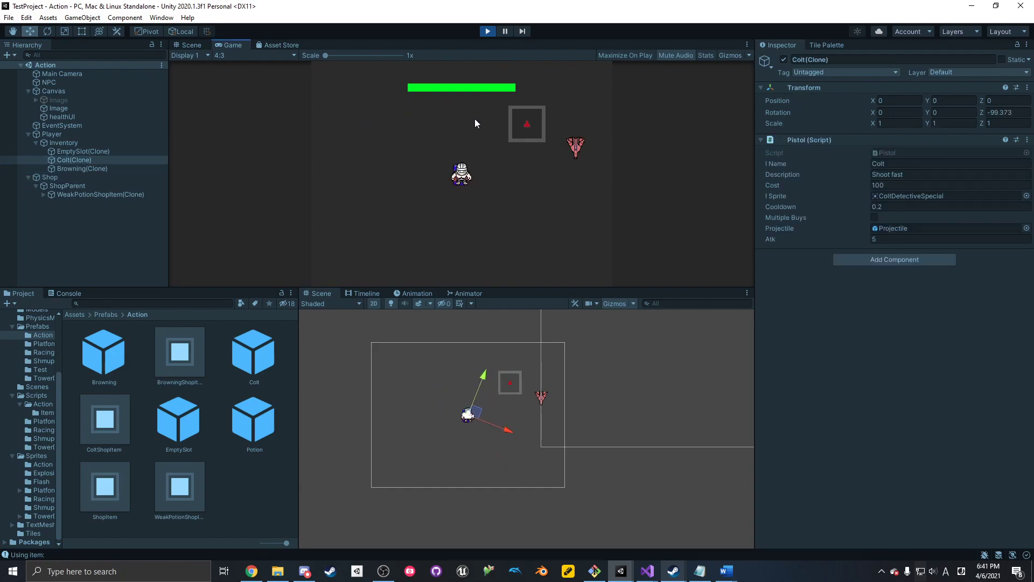
- Test the purchased weapons in the running game by moving the player, switching the equipped item and firing in several directions
{"action": "key", "text": "d"}
{"action": "key", "text": "s"}
{"action": "scroll", "coordinate": [522, 205], "scroll_direction": "up", "scroll_amount": 1}
{"action": "left_click", "coordinate": [528, 180]}
{"action": "left_click", "coordinate": [534, 180]}
{"action": "mouse_move", "coordinate": [534, 179]}
{"action": "left_mouse_down"}
{"action": "mouse_move", "coordinate": [406, 160]}
{"action": "mouse_move", "coordinate": [448, 214]}
{"action": "mouse_move", "coordinate": [530, 169]}
{"action": "mouse_move", "coordinate": [419, 143]}
{"action": "left_mouse_up"}
{"action": "left_click", "coordinate": [419, 146]}
{"action": "left_click", "coordinate": [449, 140]}
{"action": "left_click", "coordinate": [497, 144]}
{"action": "left_click", "coordinate": [492, 169]}
{"action": "left_click", "coordinate": [492, 169]}
{"action": "left_click", "coordinate": [493, 168]}
{"action": "left_click", "coordinate": [492, 157]}
{"action": "left_click", "coordinate": [473, 143]}
{"action": "left_click", "coordinate": [430, 151]}
{"action": "left_click", "coordinate": [423, 161]}
- Compare the Transform values of the Inventory, Browning(Clone) and EmptySlot(Clone) while aiming, and stop the game
{"action": "left_click", "coordinate": [118, 144]}
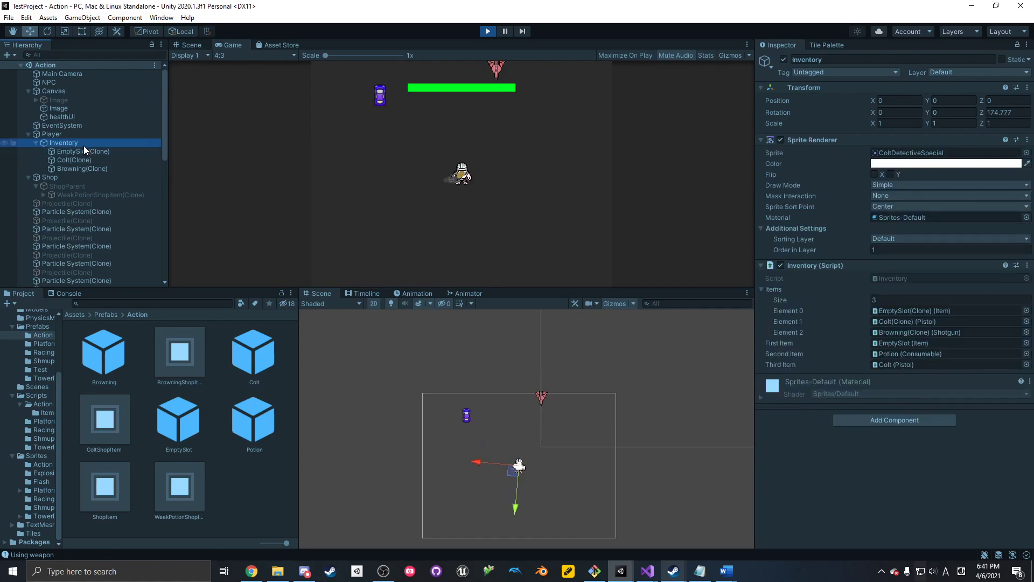
{"action": "left_click", "coordinate": [574, 127]}
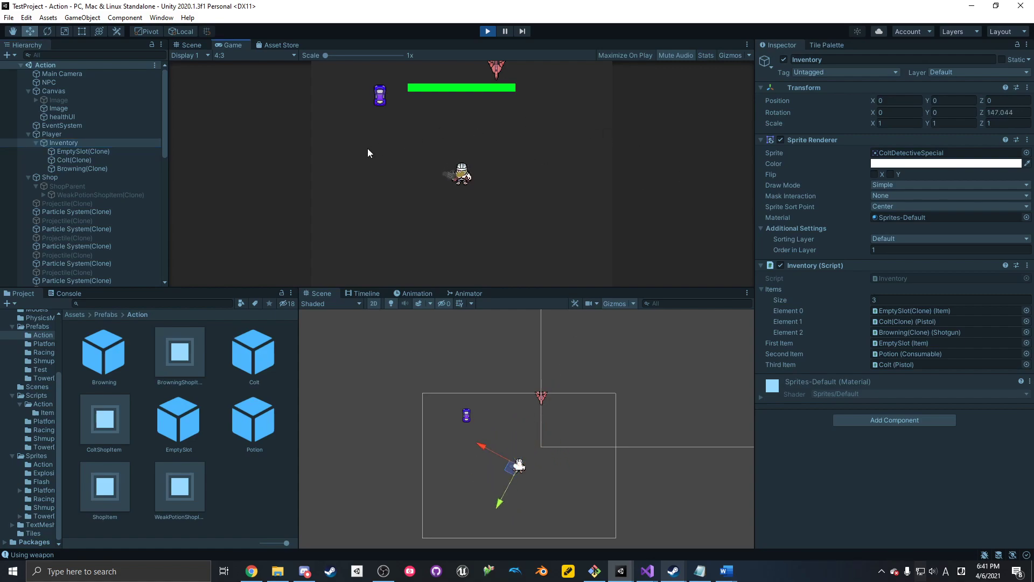
{"action": "left_click", "coordinate": [103, 166]}
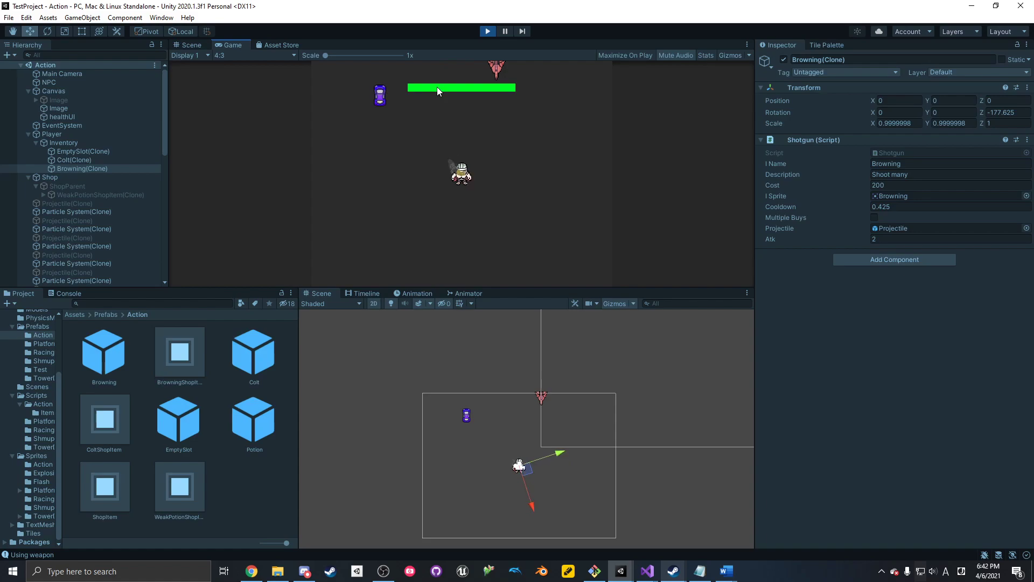
{"action": "left_click", "coordinate": [73, 143]}
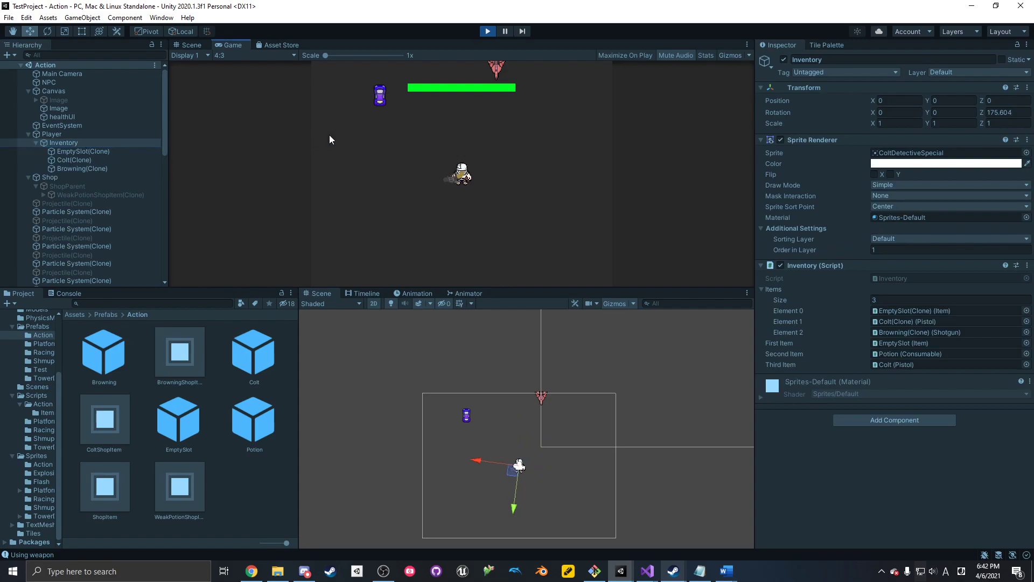
{"action": "left_click", "coordinate": [114, 154]}
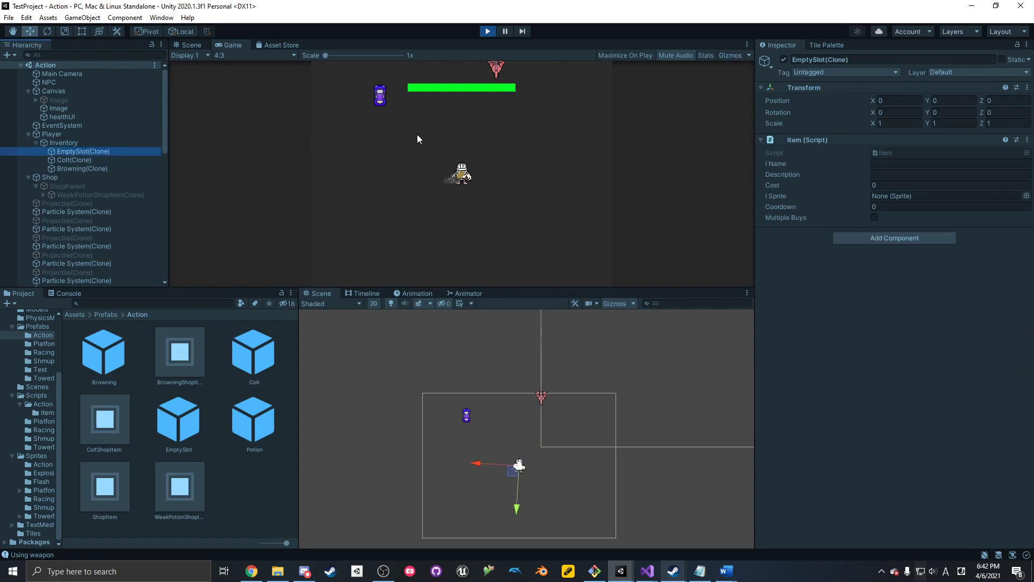
{"action": "left_click", "coordinate": [136, 141]}
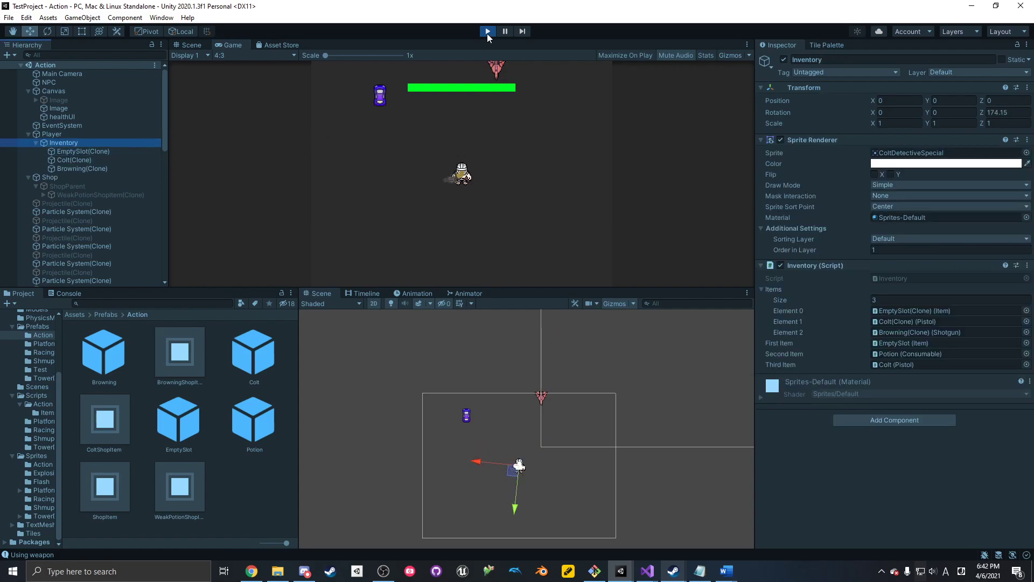
{"action": "left_click", "coordinate": [487, 34]}
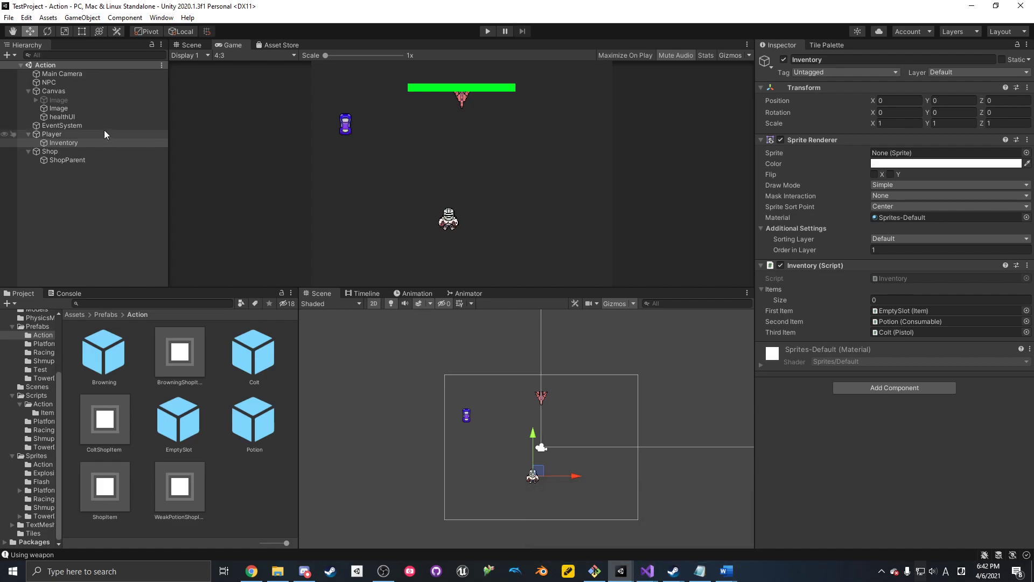
- Open the Browning prefab and add a Sprite Renderer component to it
{"action": "left_click", "coordinate": [86, 141]}
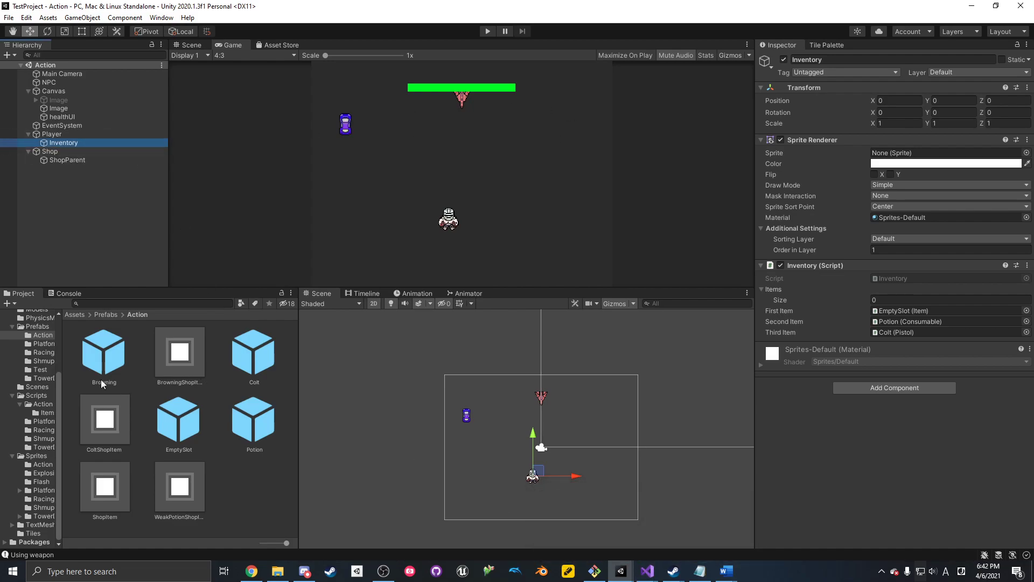
{"action": "double_click", "coordinate": [104, 354]}
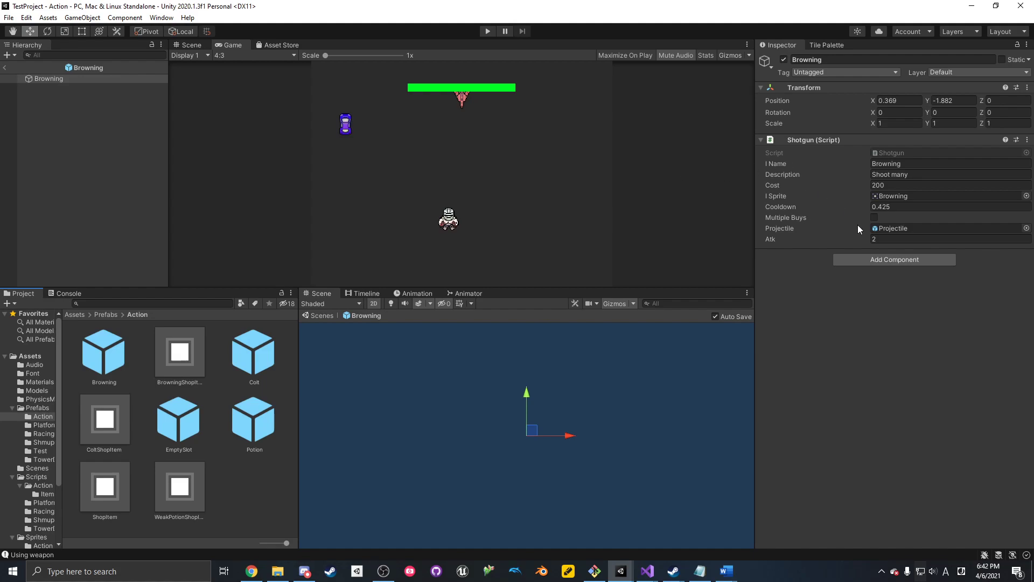
{"action": "left_click", "coordinate": [883, 259]}
{"action": "type", "text": "sp"}
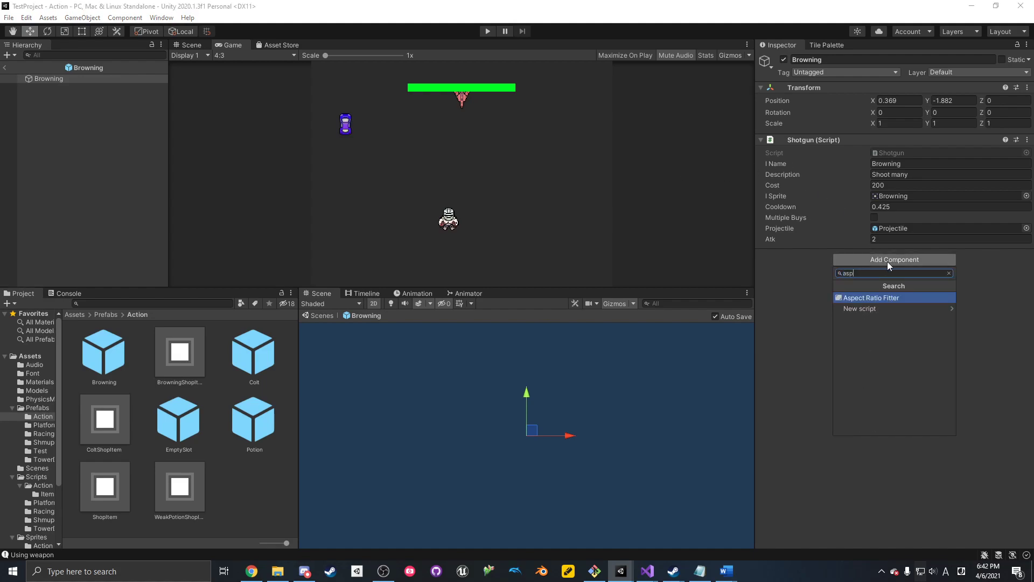
{"action": "type", "text": "rite ren"}
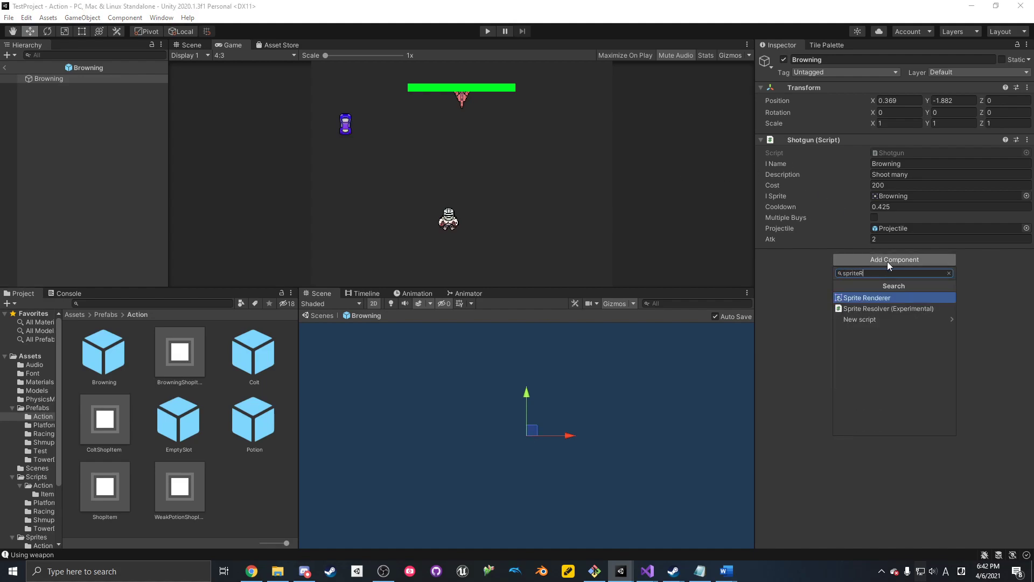
{"action": "key", "text": "Return"}
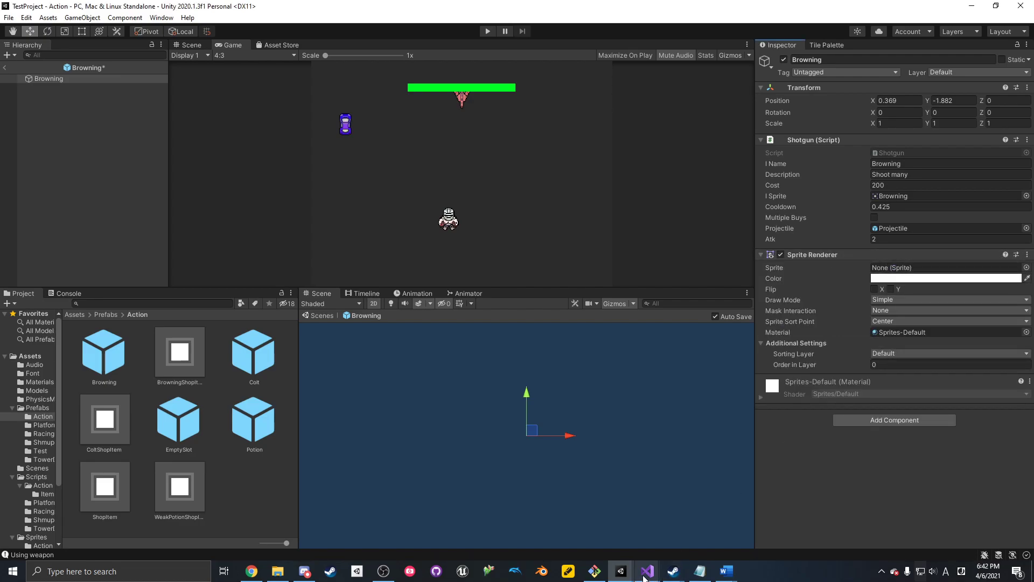
- Open the Item script in Visual Studio, declare SpriteRenderer rend; below the player field, and save the script
{"action": "mouse_move", "coordinate": [647, 571]}
{"action": "left_click", "coordinate": [730, 518]}
{"action": "left_click", "coordinate": [980, 181]}
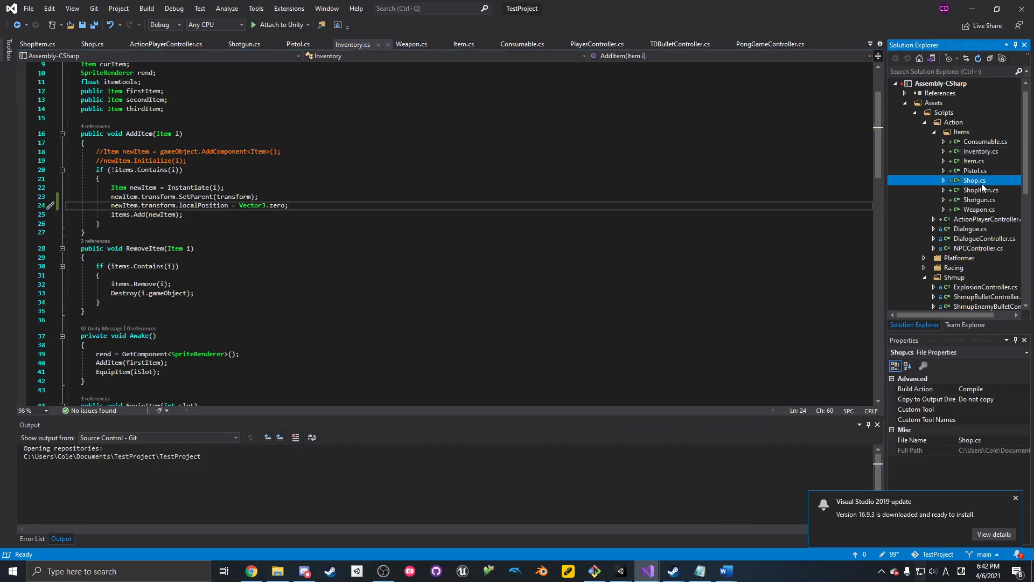
{"action": "left_click", "coordinate": [985, 162]}
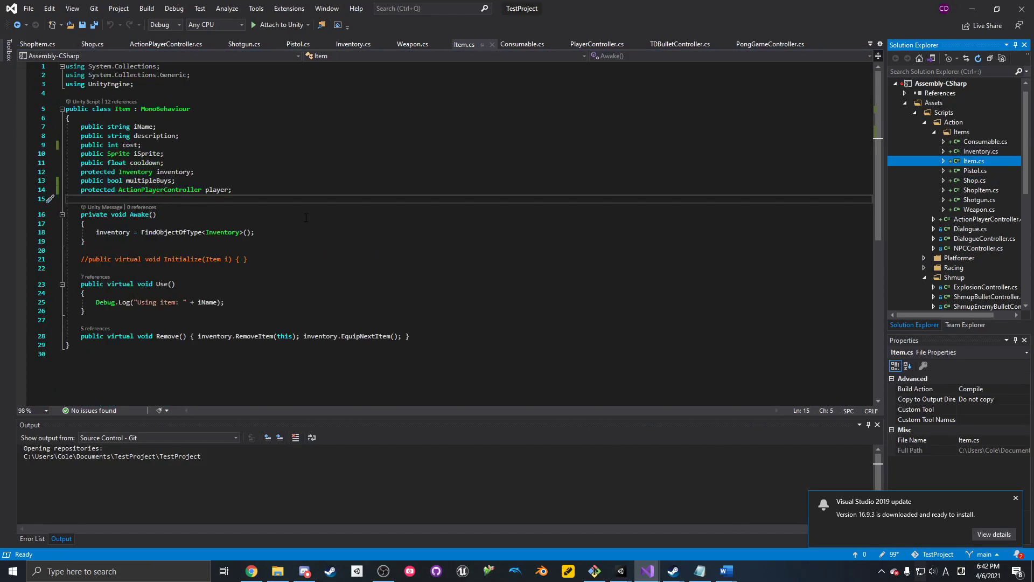
{"action": "left_click", "coordinate": [300, 232]}
{"action": "key", "text": "Return"}
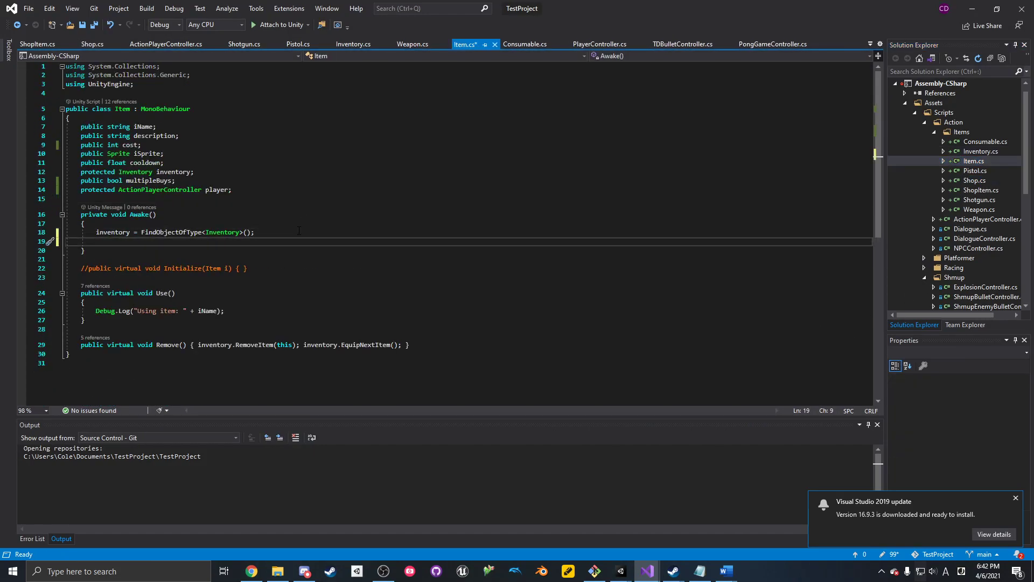
{"action": "left_click", "coordinate": [243, 195]}
{"action": "key", "text": "Return"}
{"action": "type", "text": "S"}
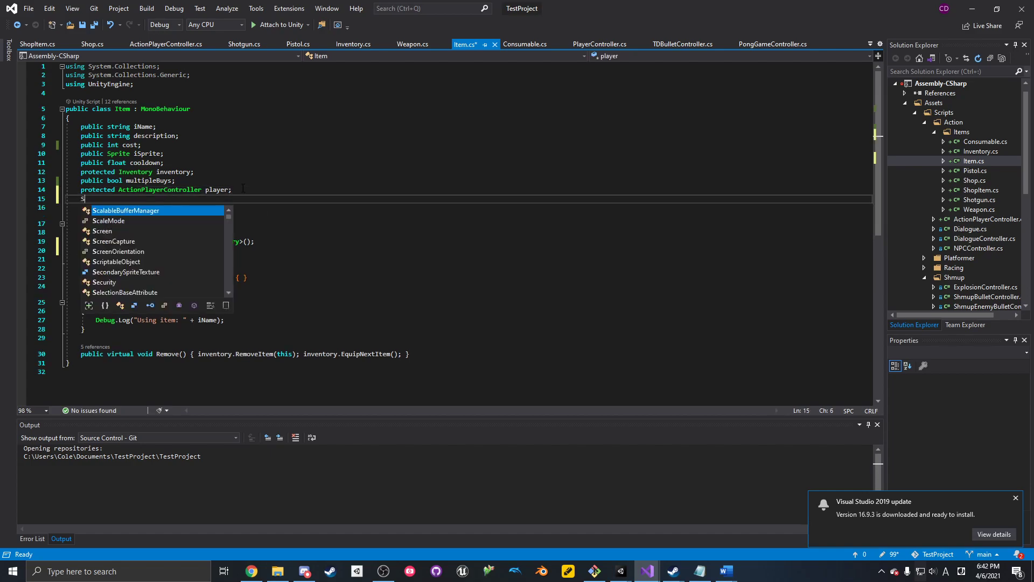
{"action": "type", "text": "priteRenderer rend;"}
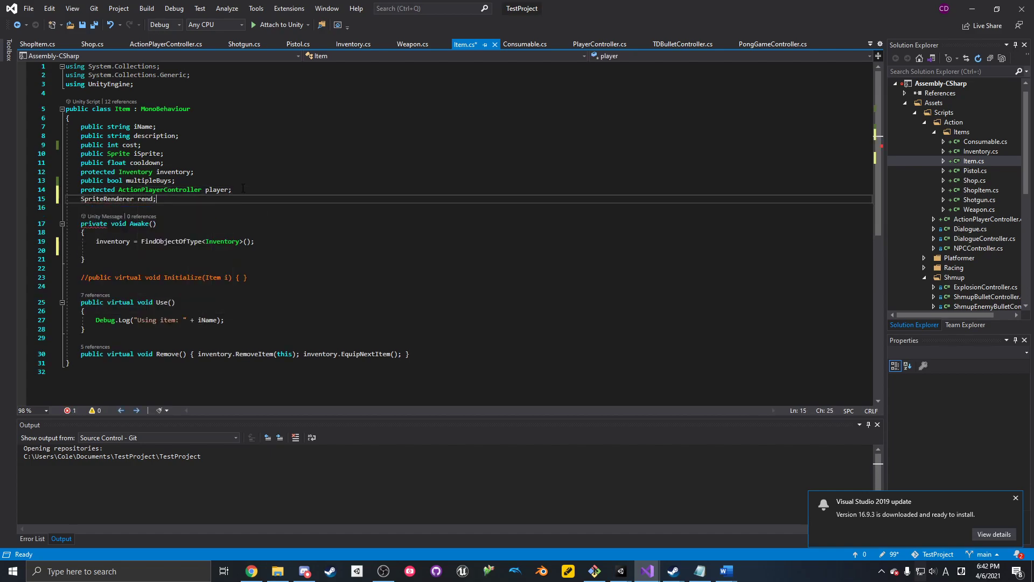
{"action": "key", "text": "ctrl+s"}
- Add rend.sprite = iSprite; below the inventory assignment in the Item script's Awake method
{"action": "left_click", "coordinate": [168, 250]}
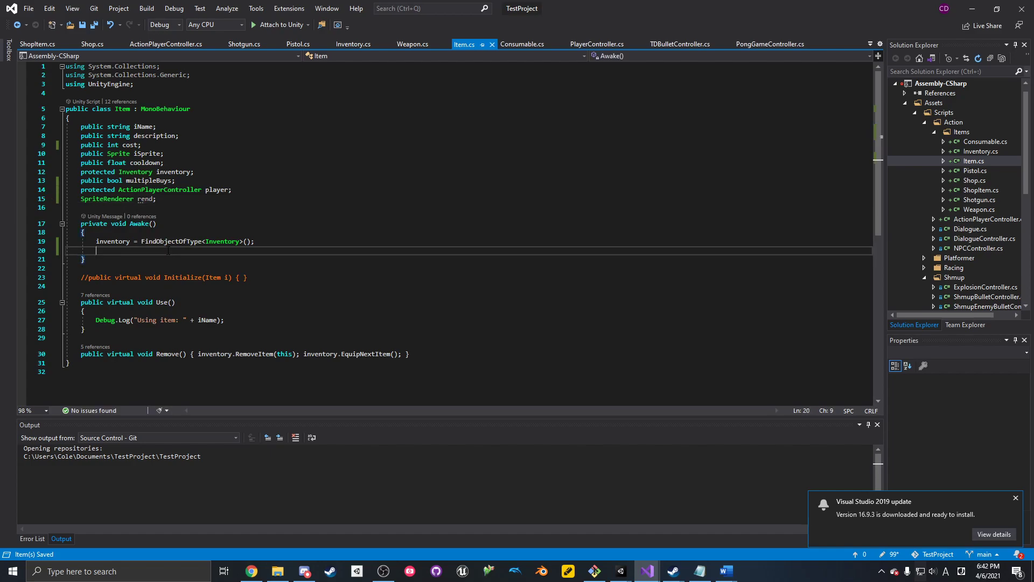
{"action": "type", "text": "rend./"}
{"action": "key", "text": "BackSpace"}
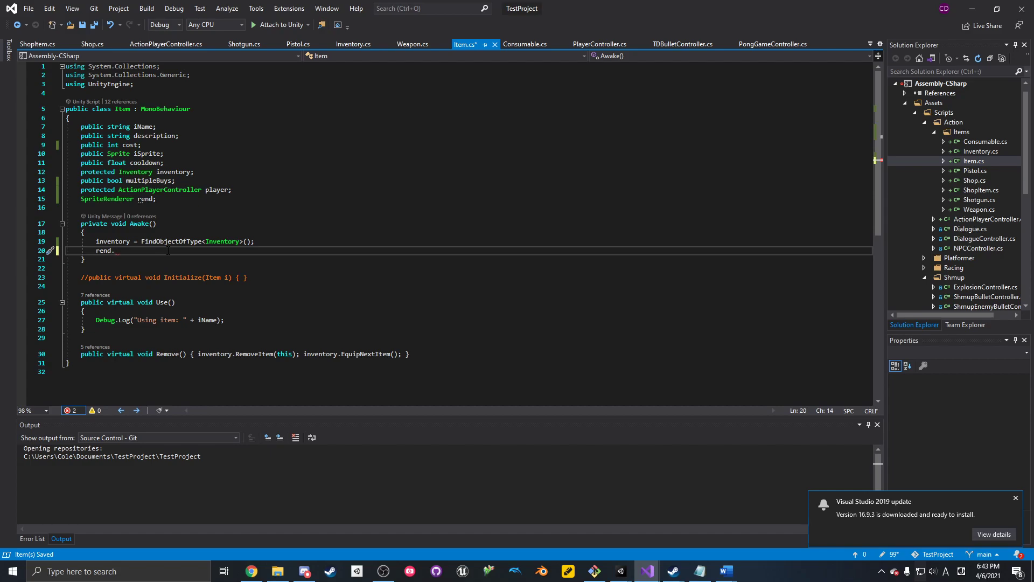
{"action": "type", "text": "sp"}
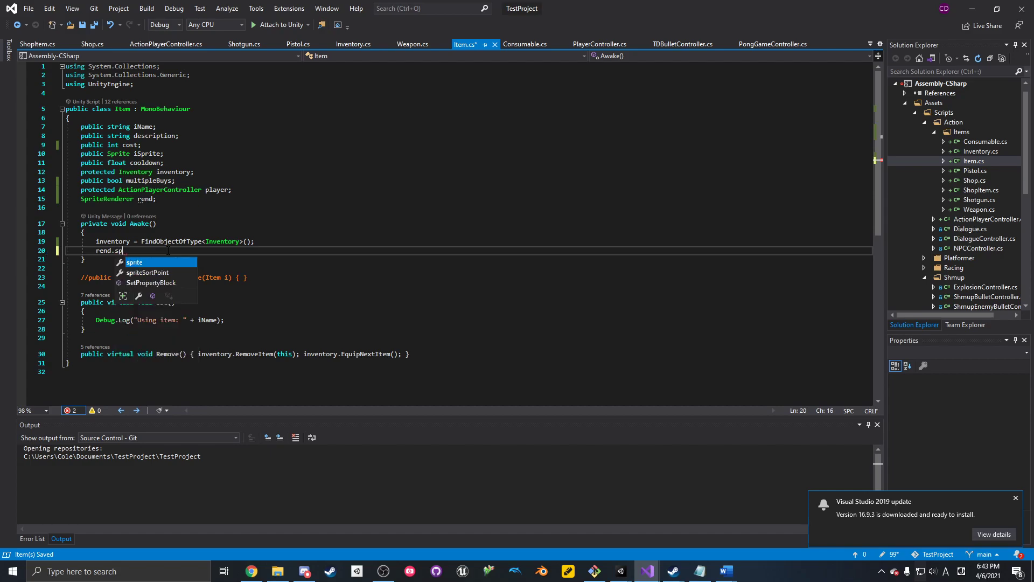
{"action": "type", "text": "rite = iSprite;"}
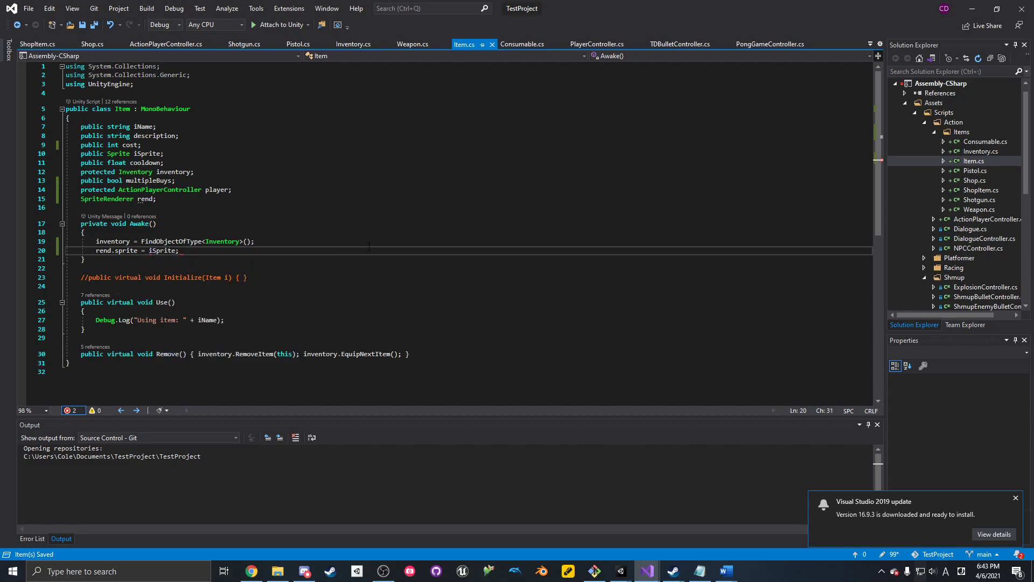
- Insert rend = GetComponent<SpriteRenderer>(); above the sprite assignment in the Item script's Awake method, and save the script
{"action": "left_click", "coordinate": [316, 241]}
{"action": "key", "text": "Return"}
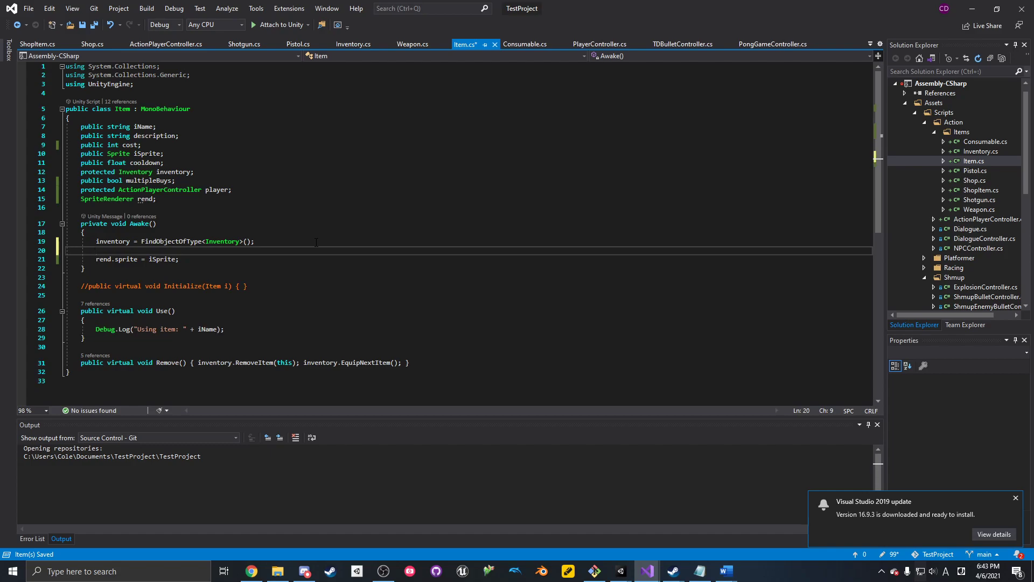
{"action": "type", "text": "rend "}
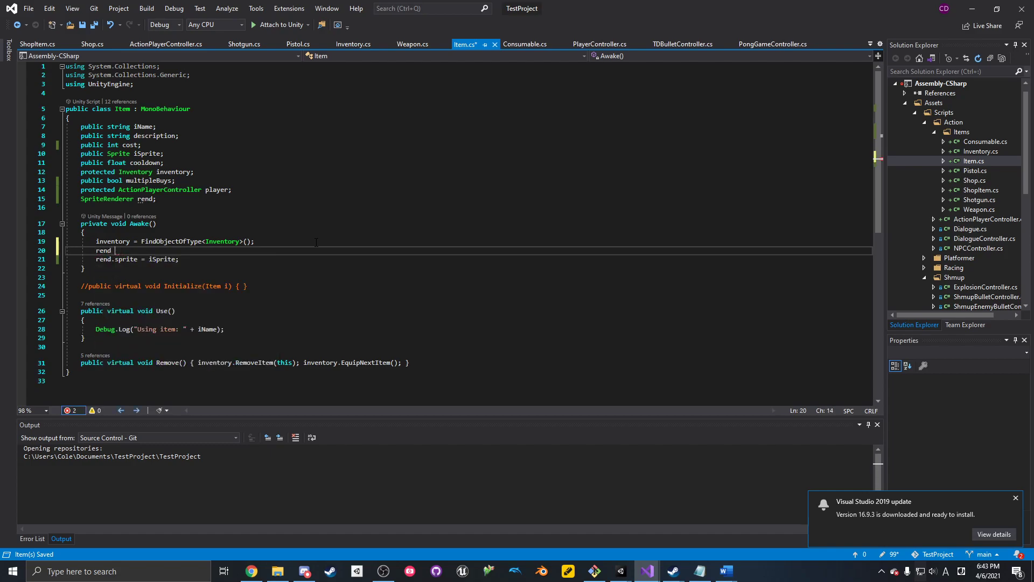
{"action": "type", "text": "== GetCom"}
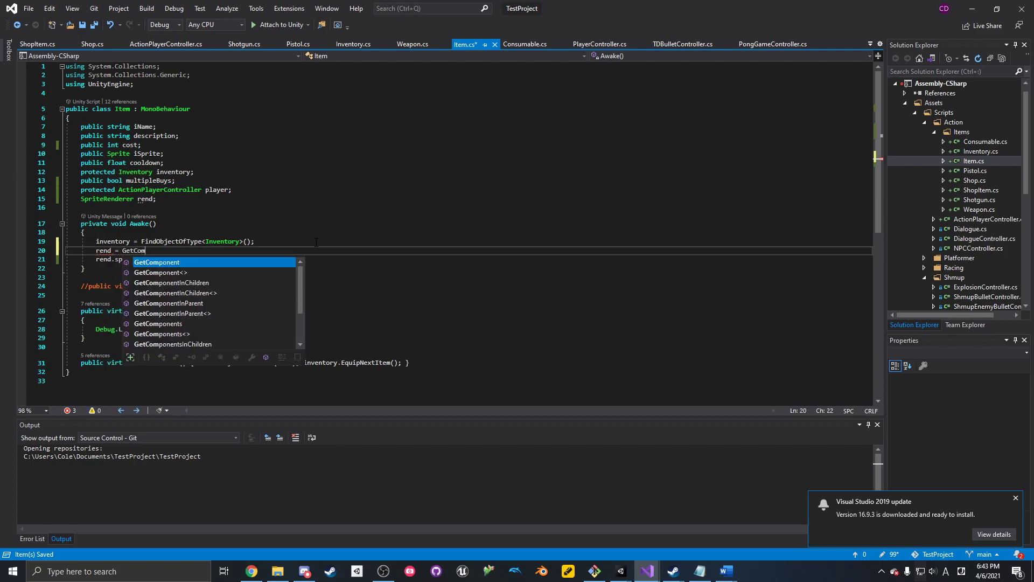
{"action": "type", "text": "ponent<SpriteRendere"}
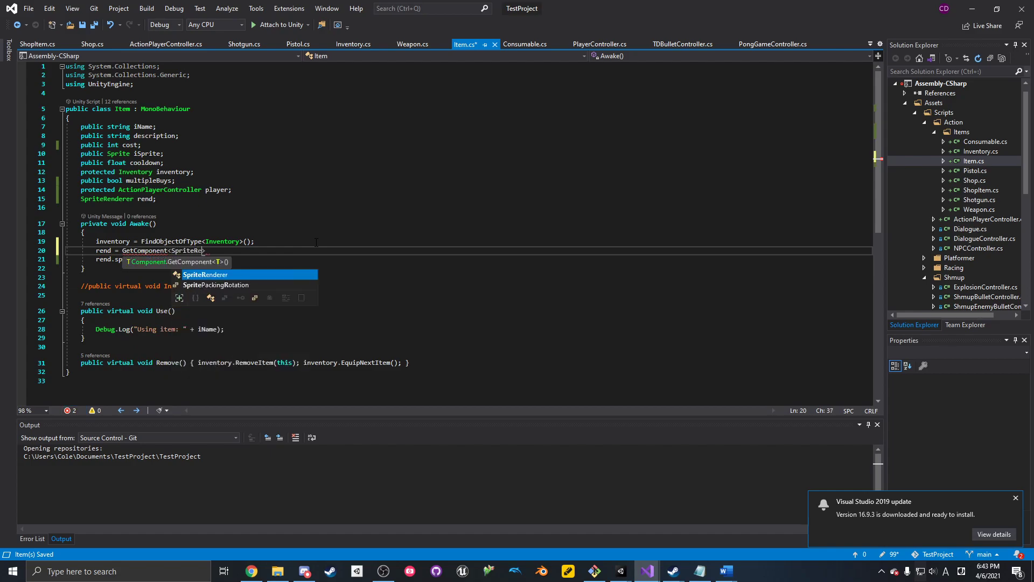
{"action": "type", "text": "r>();"}
{"action": "key", "text": "ctrl+s"}
- Look through the Item, Pistol and ShopItem scripts for how items are created and fired
{"action": "scroll", "coordinate": [584, 196], "scroll_direction": "down", "scroll_amount": 2}
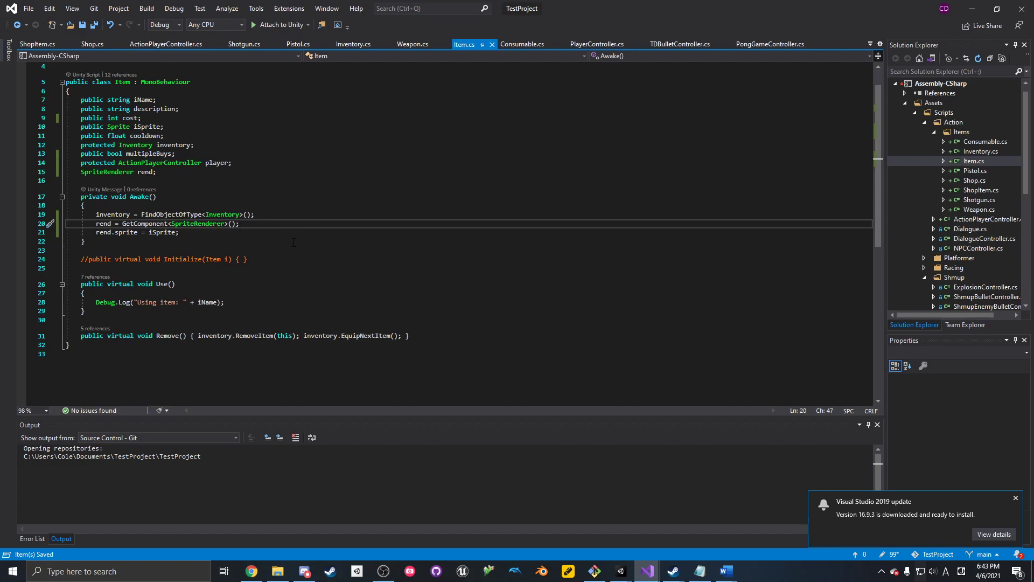
{"action": "left_click", "coordinate": [192, 188]}
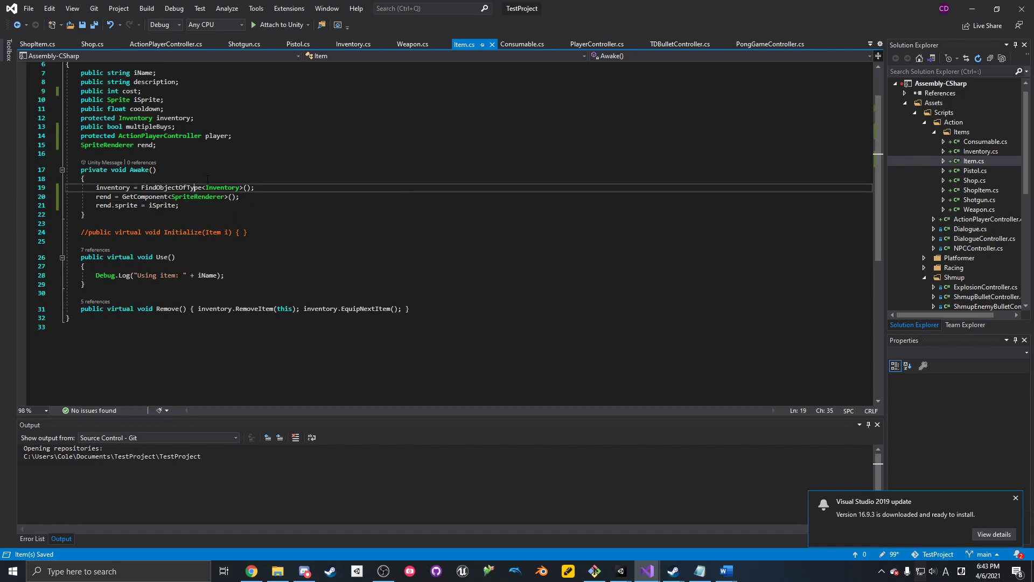
{"action": "left_click", "coordinate": [1002, 172]}
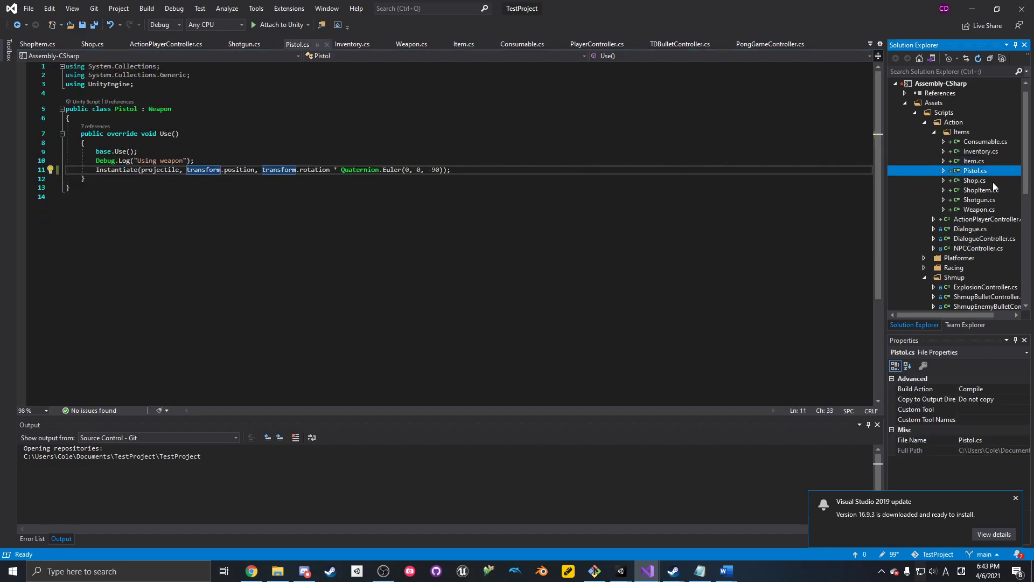
{"action": "left_click", "coordinate": [992, 181]}
{"action": "left_click", "coordinate": [983, 172]}
{"action": "left_click", "coordinate": [981, 161]}
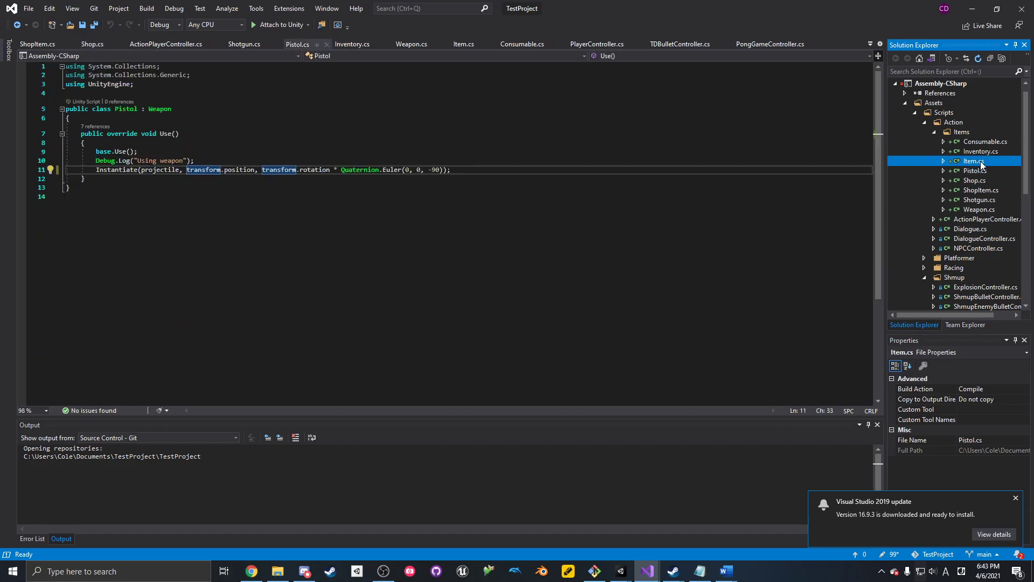
{"action": "left_click", "coordinate": [985, 191]}
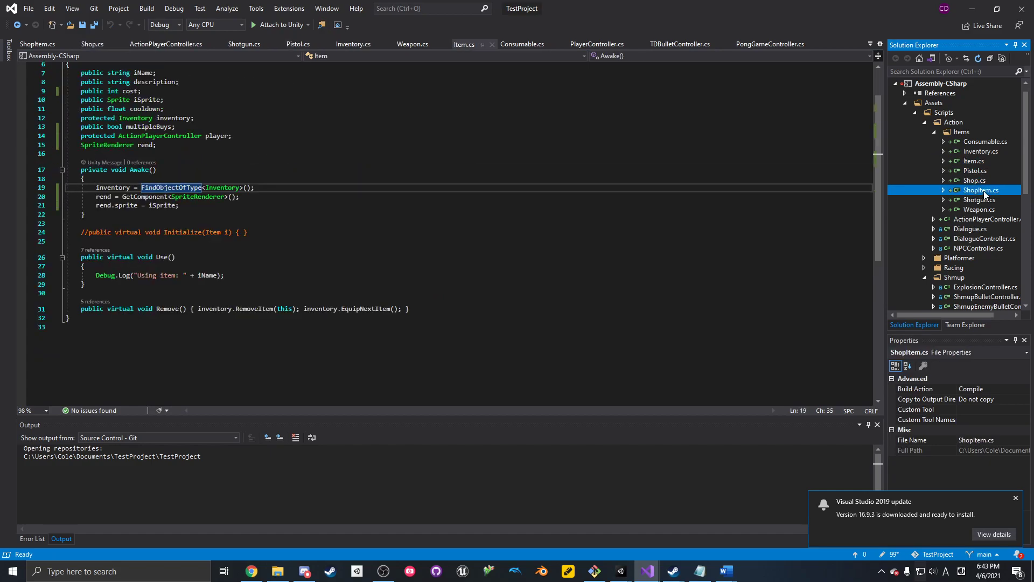
- Add newItem.transform.localRotation = Quaternion.identity; below the localPosition line in the Inventory script's AddItem method, save it, and return to Unity
{"action": "left_click", "coordinate": [980, 151]}
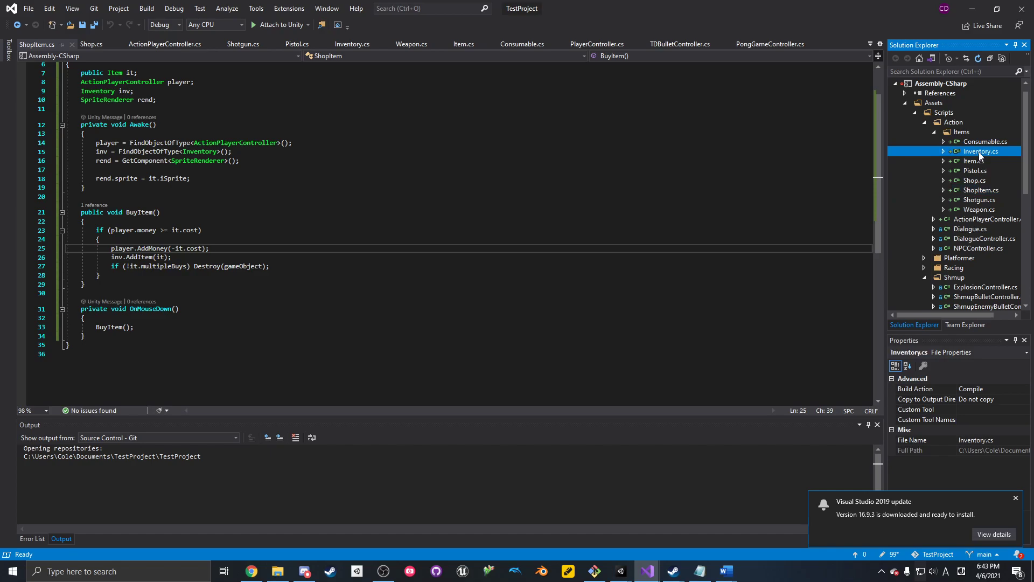
{"action": "left_click", "coordinate": [300, 152]}
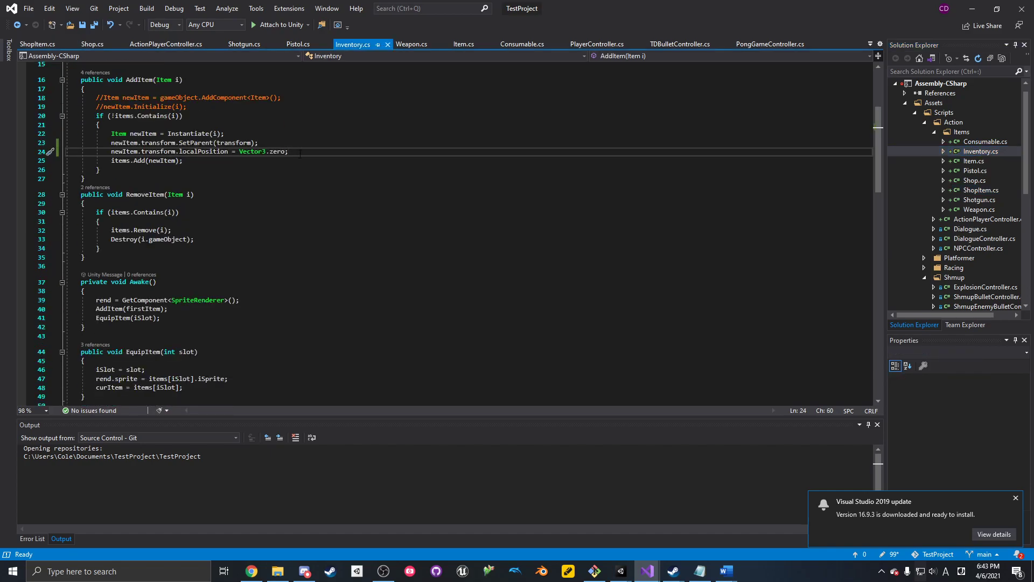
{"action": "key", "text": "Return"}
{"action": "type", "text": "newItem.transform.localRotation = "}
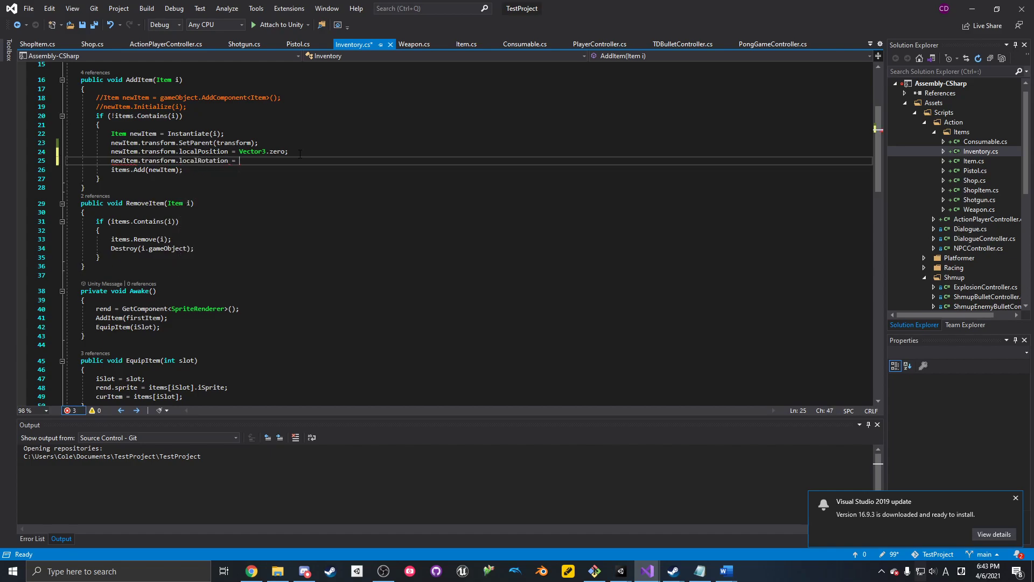
{"action": "type", "text": "Qu"}
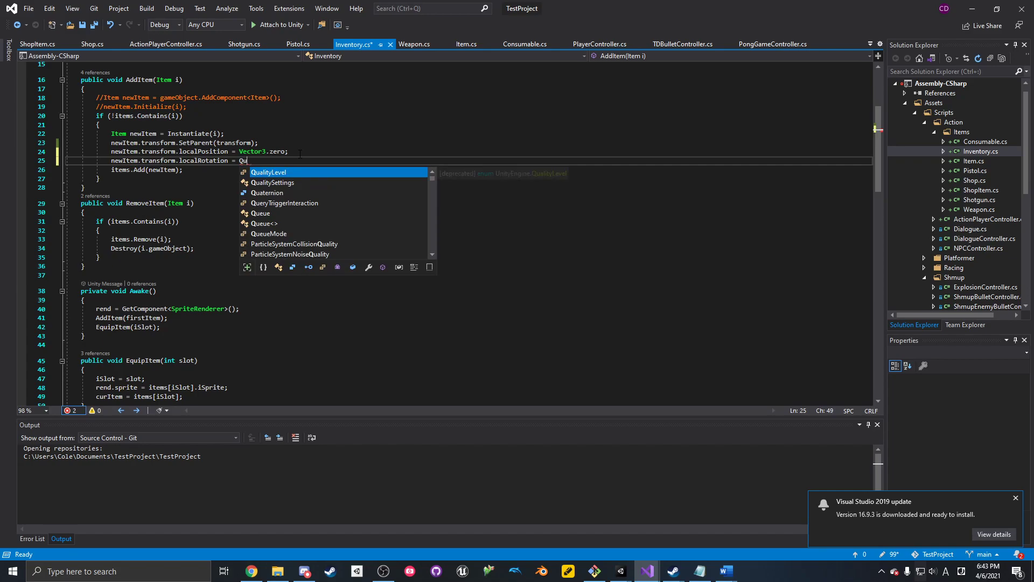
{"action": "type", "text": "aternion.identity;"}
{"action": "key", "text": "ctrl+s"}
{"action": "left_click", "coordinate": [972, 9]}
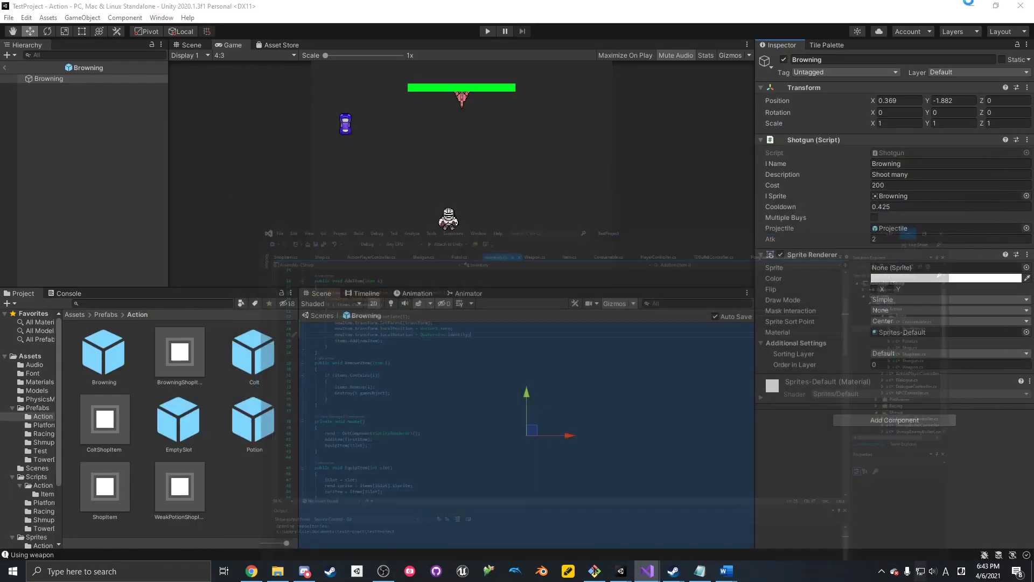
- Return to the Action scene, run the game with the Inventory's Sprite Renderer disabled, and buy the Colt from the shop
{"action": "left_click", "coordinate": [6, 67]}
{"action": "left_click", "coordinate": [63, 141]}
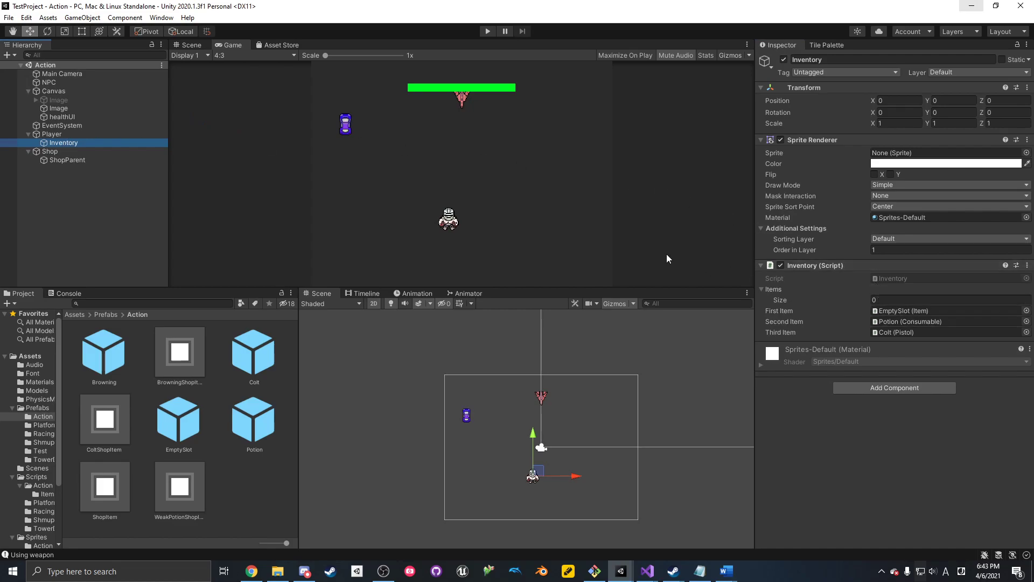
{"action": "left_click", "coordinate": [488, 31]}
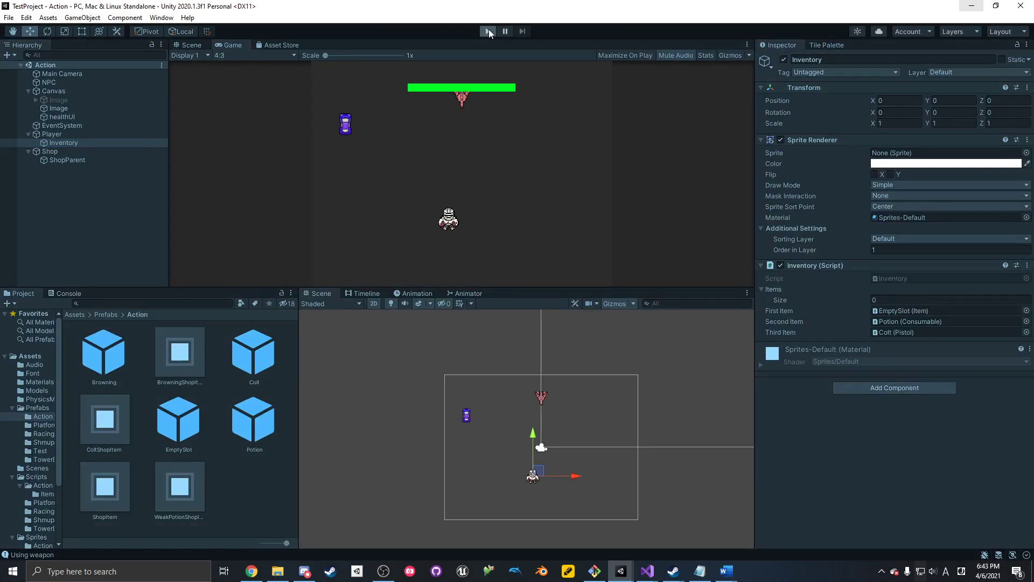
{"action": "left_click", "coordinate": [780, 139]}
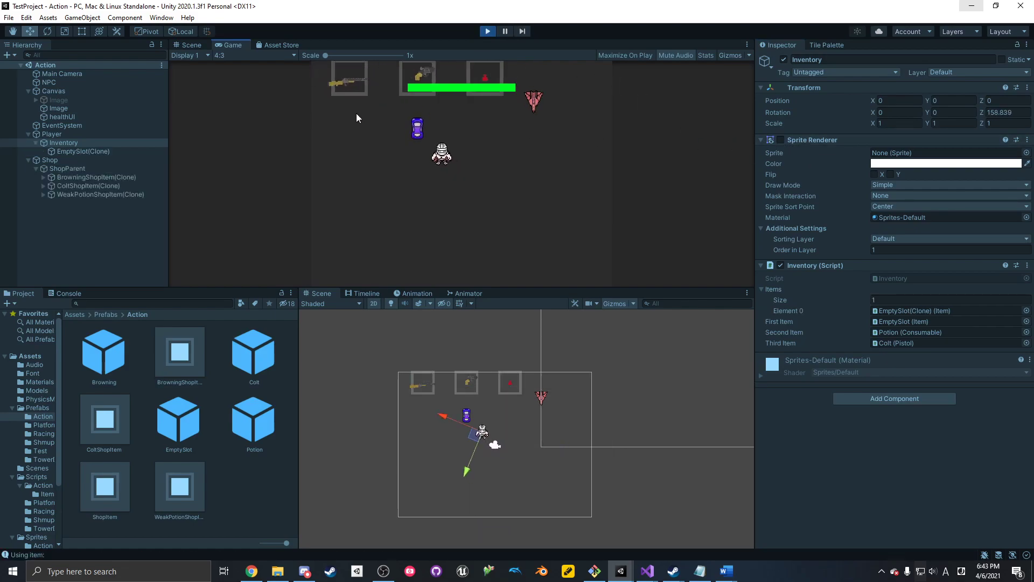
{"action": "left_click", "coordinate": [460, 125]}
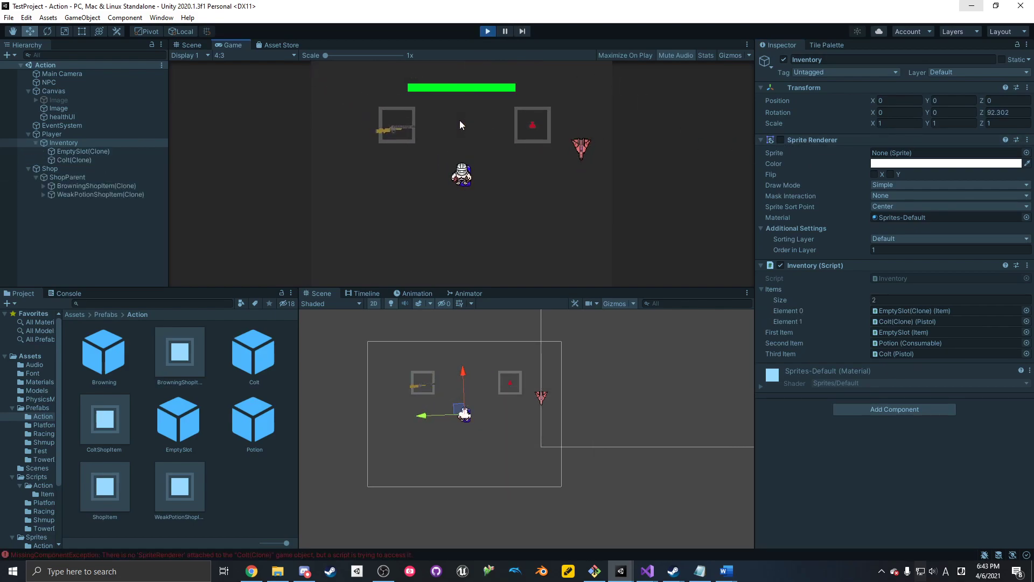
- Switch between the inventory items, inspect the Colt clone's components, test-fire the Colt, and stop the game
{"action": "scroll", "coordinate": [526, 159], "scroll_direction": "up", "scroll_amount": 1}
{"action": "scroll", "coordinate": [467, 159], "scroll_direction": "down", "scroll_amount": 1}
{"action": "scroll", "coordinate": [666, 205], "scroll_direction": "up", "scroll_amount": 1}
{"action": "scroll", "coordinate": [666, 204], "scroll_direction": "down", "scroll_amount": 1}
{"action": "scroll", "coordinate": [686, 210], "scroll_direction": "up", "scroll_amount": 1}
{"action": "scroll", "coordinate": [645, 153], "scroll_direction": "down", "scroll_amount": 1}
{"action": "left_click", "coordinate": [80, 160]}
{"action": "left_click", "coordinate": [467, 142]}
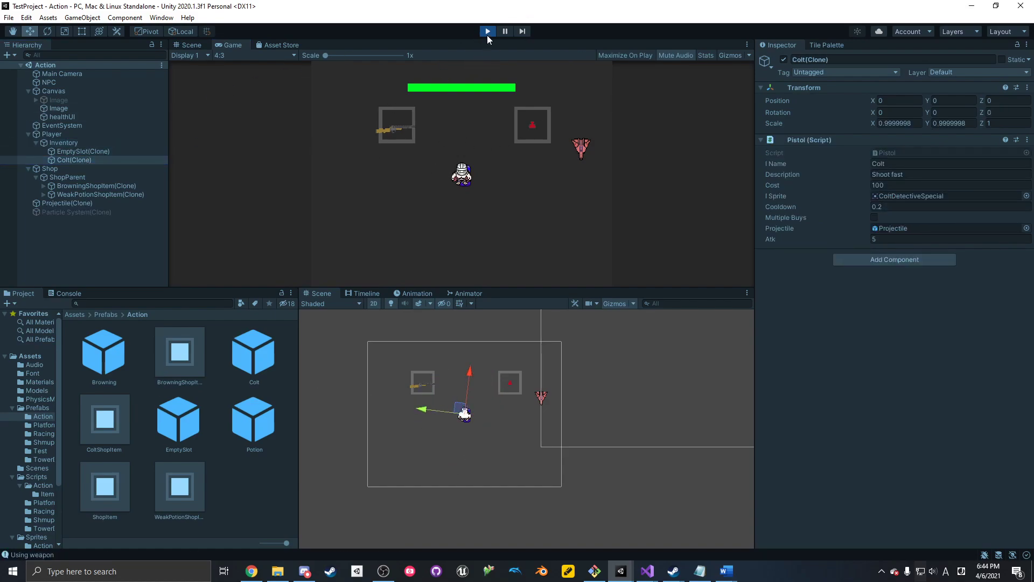
{"action": "left_click", "coordinate": [488, 32]}
- Check the Browning prefab's components, return to the scene, run the game, and walk to the shop to buy the Browning
{"action": "double_click", "coordinate": [108, 373]}
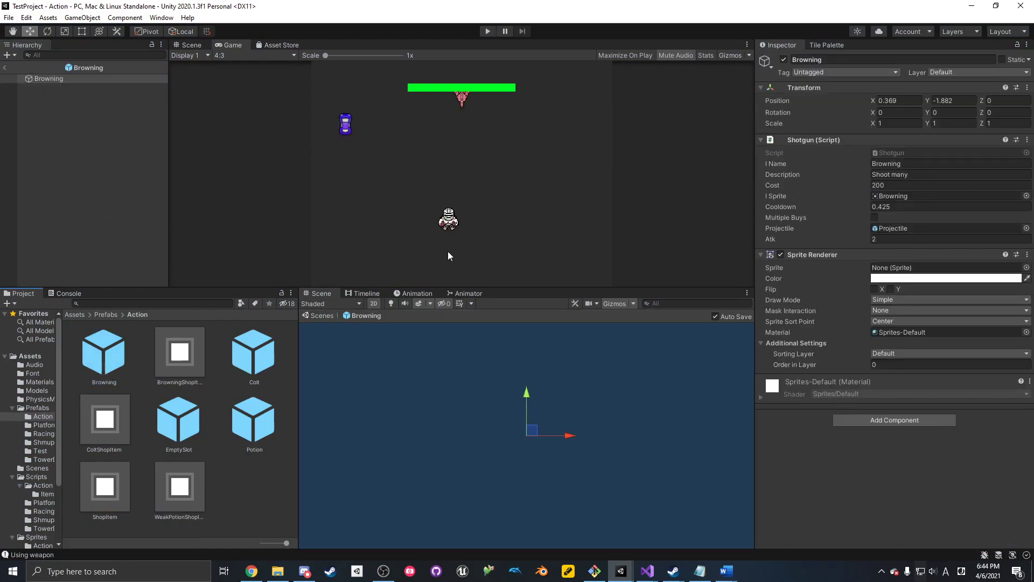
{"action": "left_click", "coordinate": [5, 68]}
{"action": "left_click", "coordinate": [486, 31]}
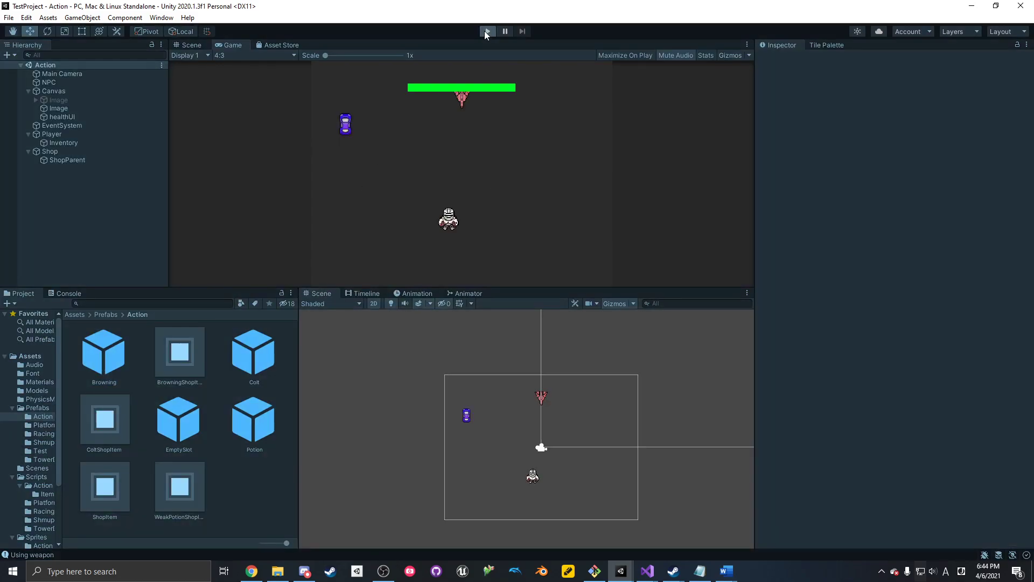
{"action": "key", "text": "a"}
{"action": "key", "text": "w"}
{"action": "left_click", "coordinate": [446, 105]}
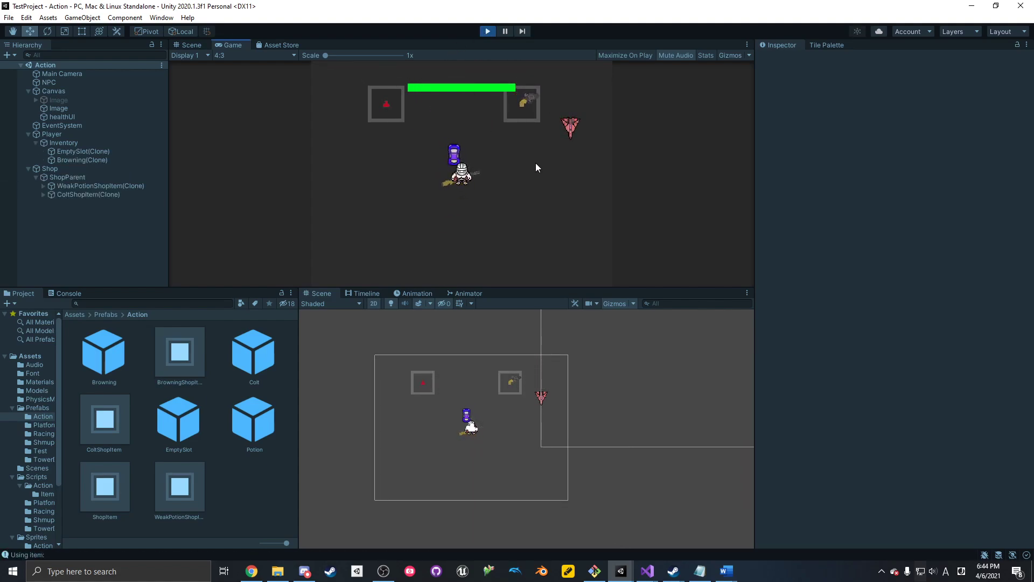
- Disable the Inventory's Sprite Renderer in the running game, select the Browning clone, and fire the shotgun
{"action": "left_click", "coordinate": [70, 143]}
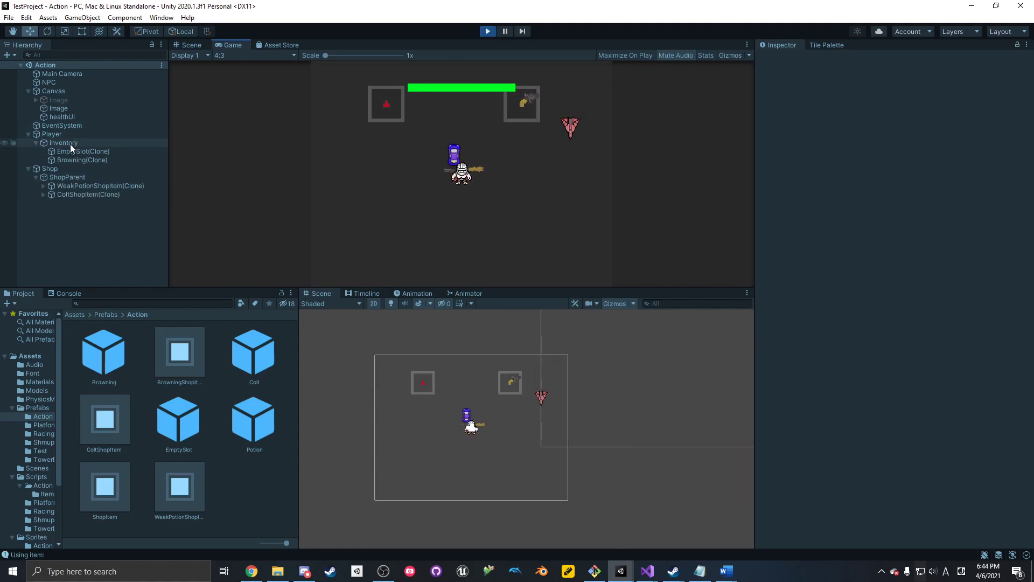
{"action": "left_click", "coordinate": [780, 140]}
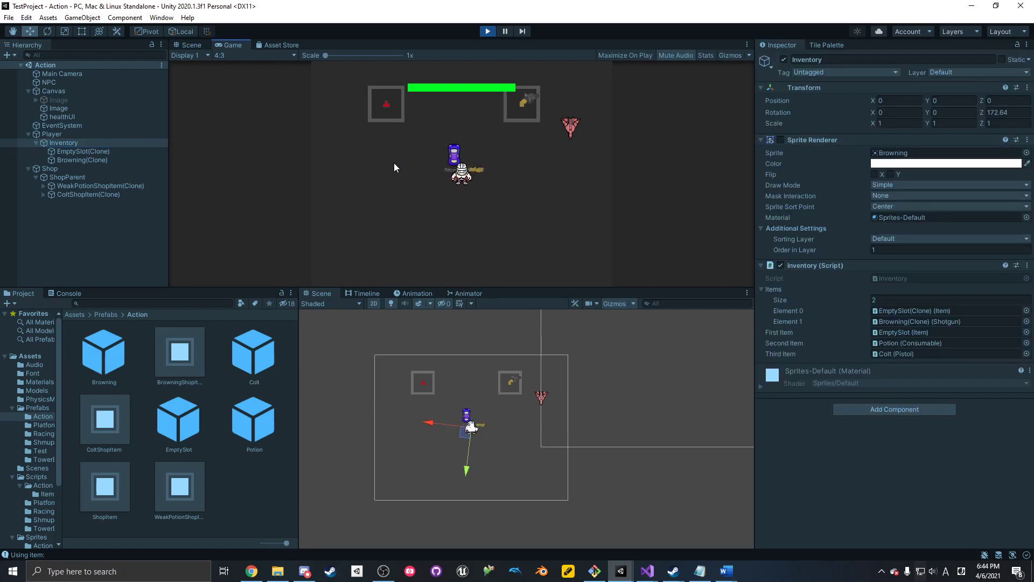
{"action": "left_click", "coordinate": [104, 159]}
{"action": "left_click", "coordinate": [639, 131]}
{"action": "mouse_move", "coordinate": [641, 141]}
{"action": "left_mouse_down"}
{"action": "mouse_move", "coordinate": [469, 244]}
{"action": "mouse_move", "coordinate": [425, 235]}
{"action": "mouse_move", "coordinate": [364, 174]}
{"action": "mouse_move", "coordinate": [457, 128]}
{"action": "mouse_move", "coordinate": [527, 166]}
{"action": "mouse_move", "coordinate": [478, 233]}
{"action": "mouse_move", "coordinate": [385, 167]}
{"action": "mouse_move", "coordinate": [538, 150]}
{"action": "mouse_move", "coordinate": [547, 198]}
{"action": "mouse_move", "coordinate": [374, 182]}
{"action": "mouse_move", "coordinate": [557, 162]}
{"action": "mouse_move", "coordinate": [395, 128]}
{"action": "mouse_move", "coordinate": [473, 53]}
{"action": "left_mouse_up"}
- Walk the player around the shop area to check how the Browning follows and aims, and stop the game
{"action": "key", "text": "s"}
{"action": "key", "text": "d"}
{"action": "key", "text": "w"}
{"action": "key", "text": "w"}
{"action": "key", "text": "a"}
{"action": "key", "text": "w"}
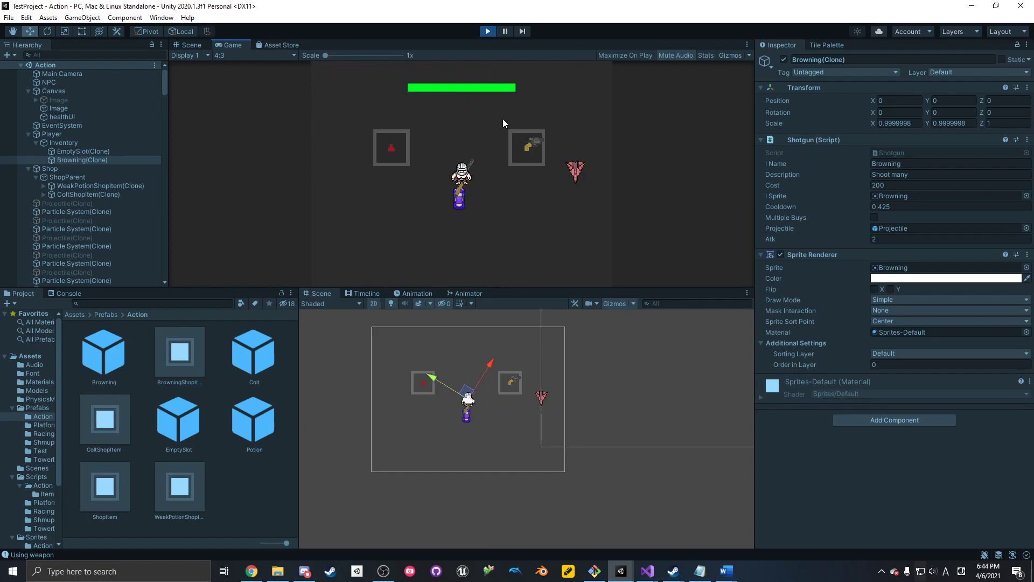
{"action": "left_click", "coordinate": [488, 31]}
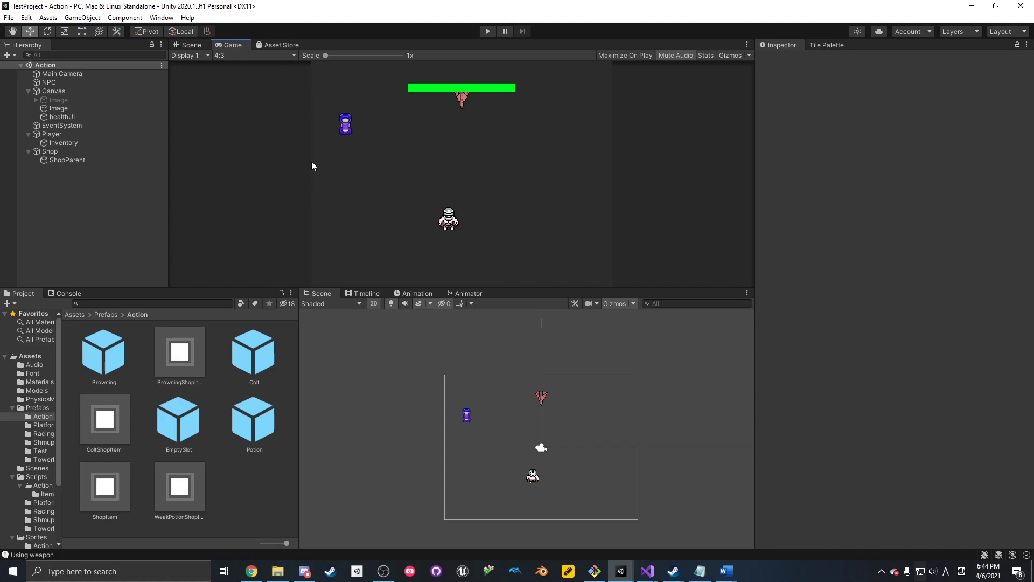
- Run the game with the Inventory object selected and buy the Colt, the Browning and a potion
{"action": "left_click", "coordinate": [90, 142]}
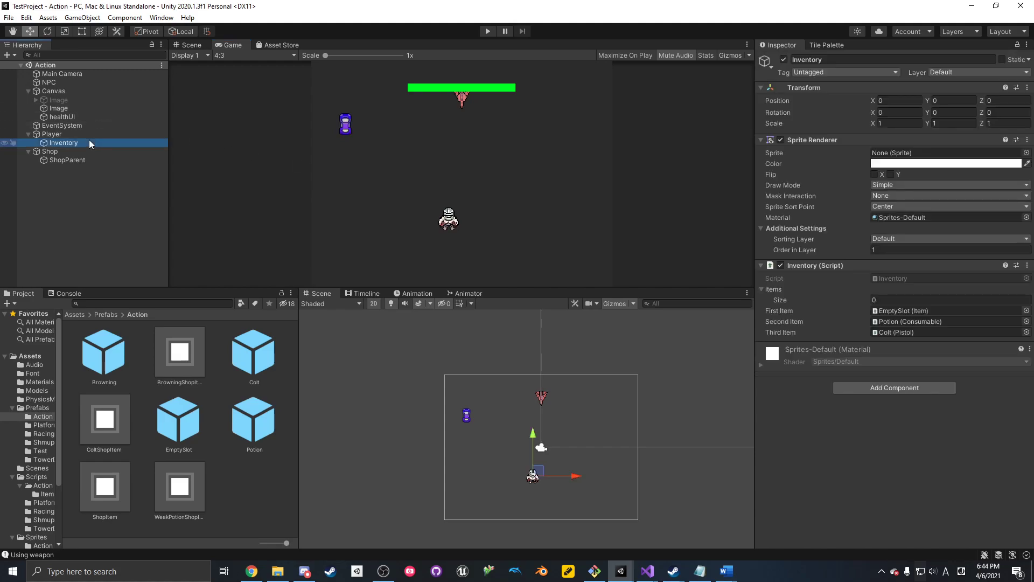
{"action": "left_click", "coordinate": [488, 31]}
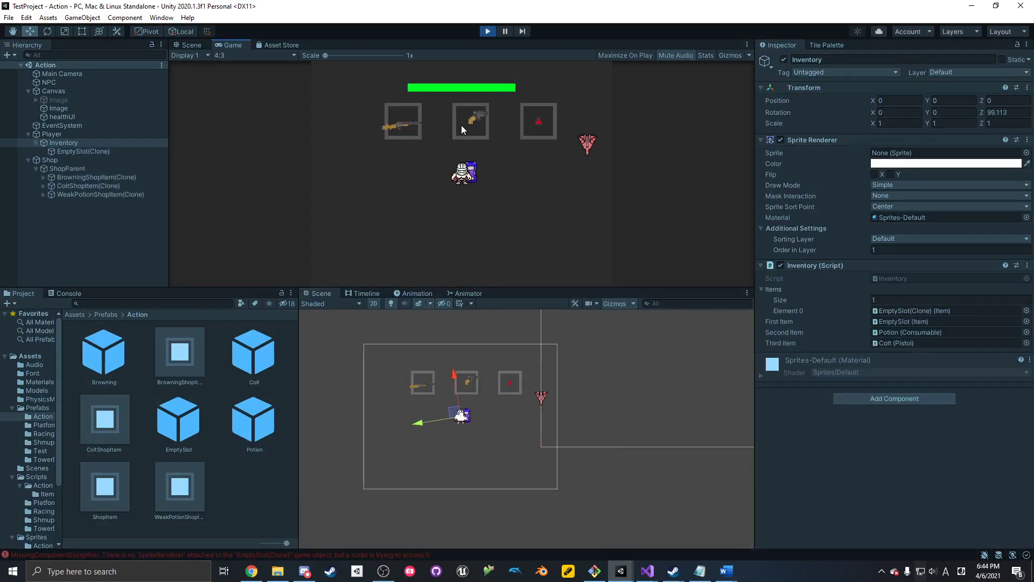
{"action": "left_click", "coordinate": [473, 121]}
{"action": "left_click", "coordinate": [405, 122]}
{"action": "left_click", "coordinate": [540, 125]}
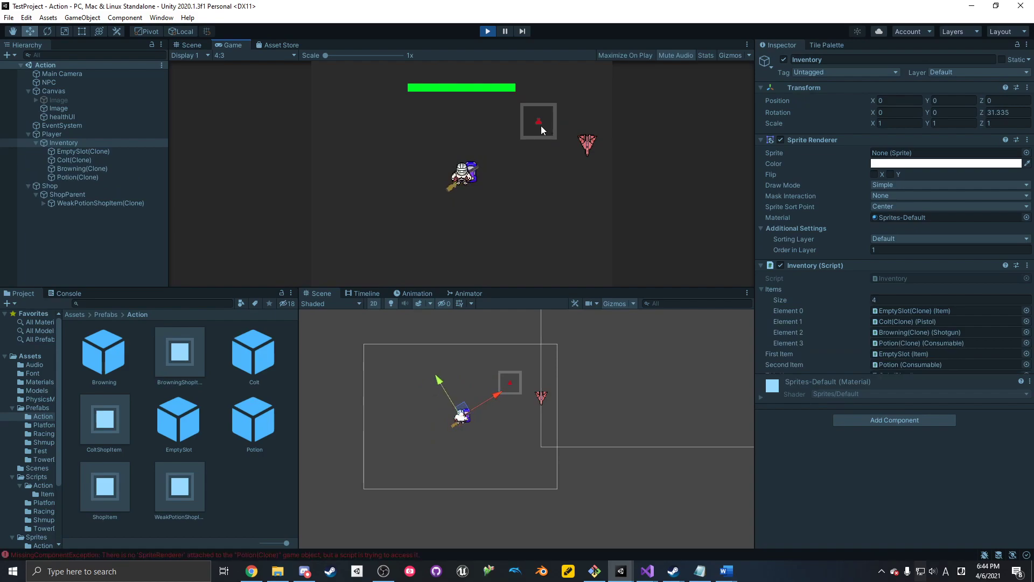
- Keep buying potions from the shop to test repeated purchases and the money limit
{"action": "left_click", "coordinate": [541, 125]}
{"action": "left_click", "coordinate": [541, 125]}
{"action": "left_click", "coordinate": [541, 125]}
{"action": "left_click", "coordinate": [540, 125]}
{"action": "left_click", "coordinate": [540, 125]}
{"action": "left_click", "coordinate": [541, 125]}
{"action": "left_click", "coordinate": [541, 125]}
{"action": "left_click", "coordinate": [540, 125]}
{"action": "left_click", "coordinate": [541, 125]}
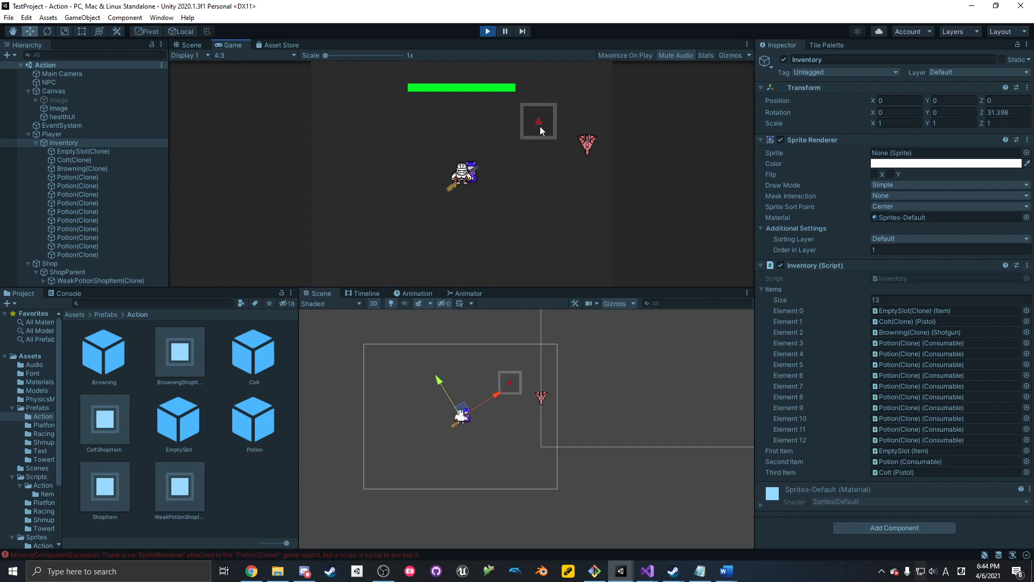
- Inspect the Player's Money value in the Action Player Controller component and stop the game
{"action": "left_click", "coordinate": [62, 127]}
{"action": "left_click", "coordinate": [90, 133]}
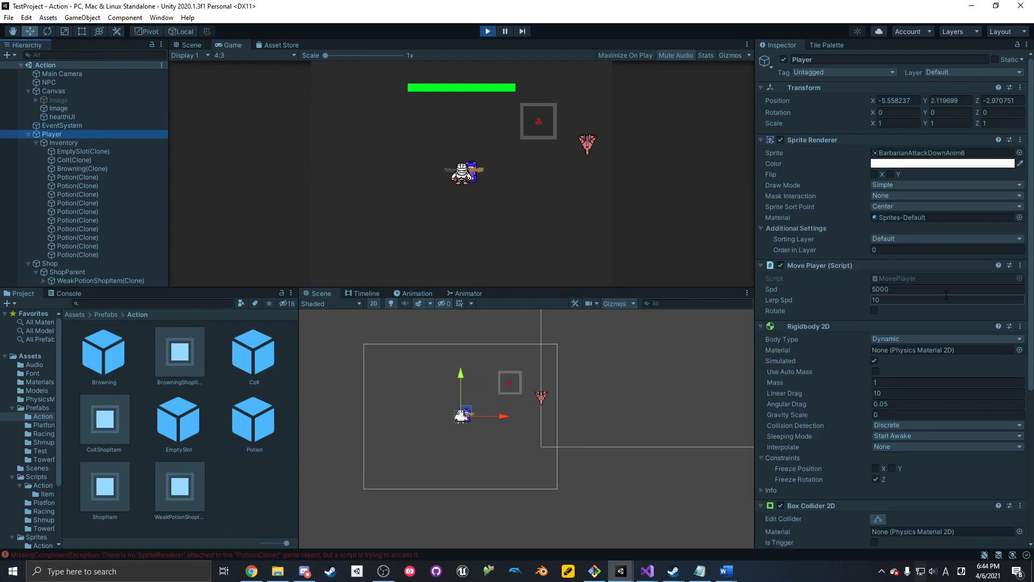
{"action": "scroll", "coordinate": [898, 377], "scroll_direction": "down", "scroll_amount": 5}
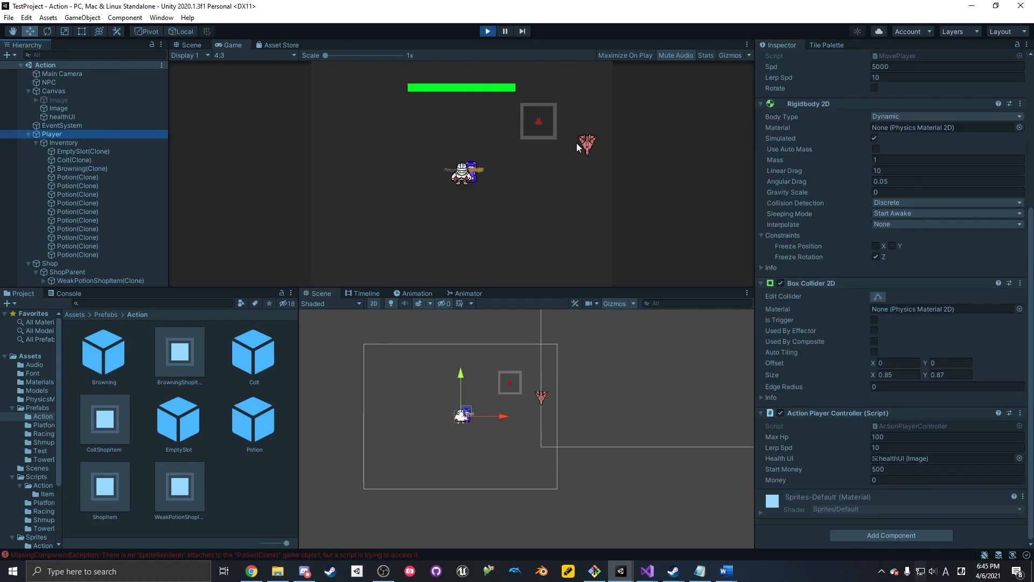
{"action": "left_click", "coordinate": [905, 480]}
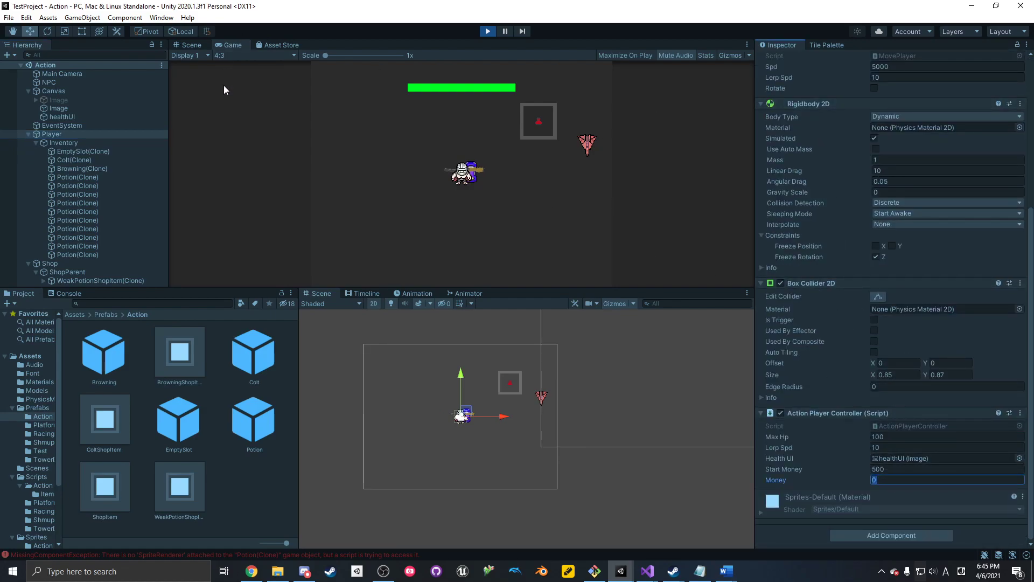
{"action": "key", "text": "ctrl+p"}
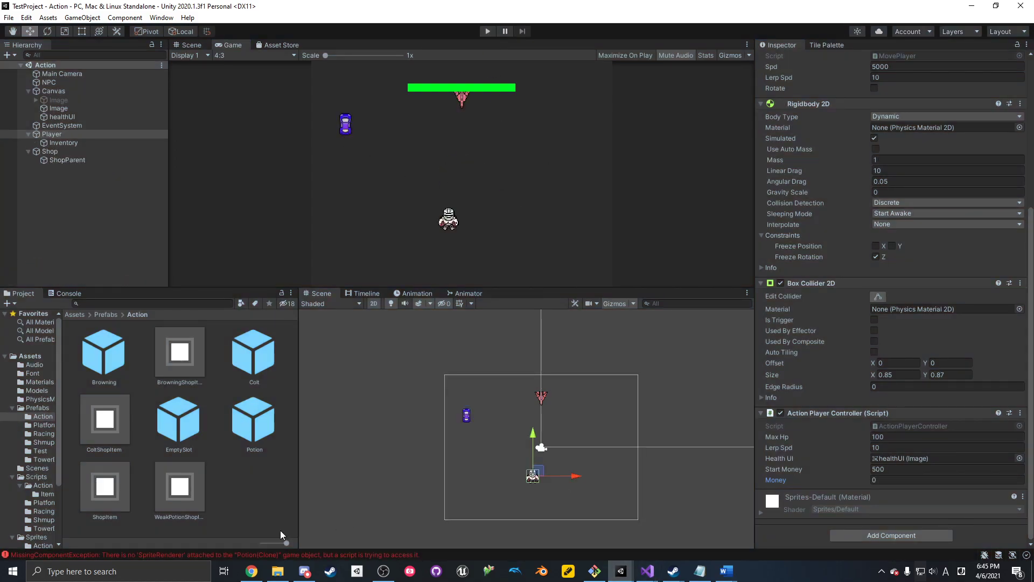
- Review the console's missing SpriteRenderer errors and their stack trace, and return to the Action prefabs folder
{"action": "left_click", "coordinate": [257, 550]}
{"action": "scroll", "coordinate": [104, 373], "scroll_direction": "up", "scroll_amount": 4}
{"action": "left_click", "coordinate": [105, 374]}
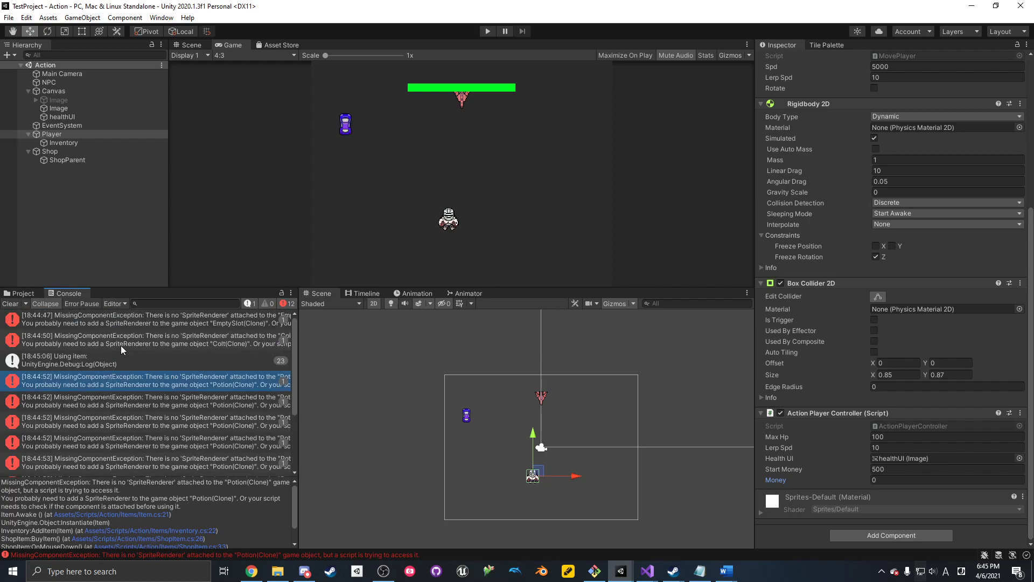
{"action": "scroll", "coordinate": [92, 331], "scroll_direction": "down", "scroll_amount": 4}
{"action": "scroll", "coordinate": [91, 337], "scroll_direction": "up", "scroll_amount": 4}
{"action": "left_click", "coordinate": [23, 293]}
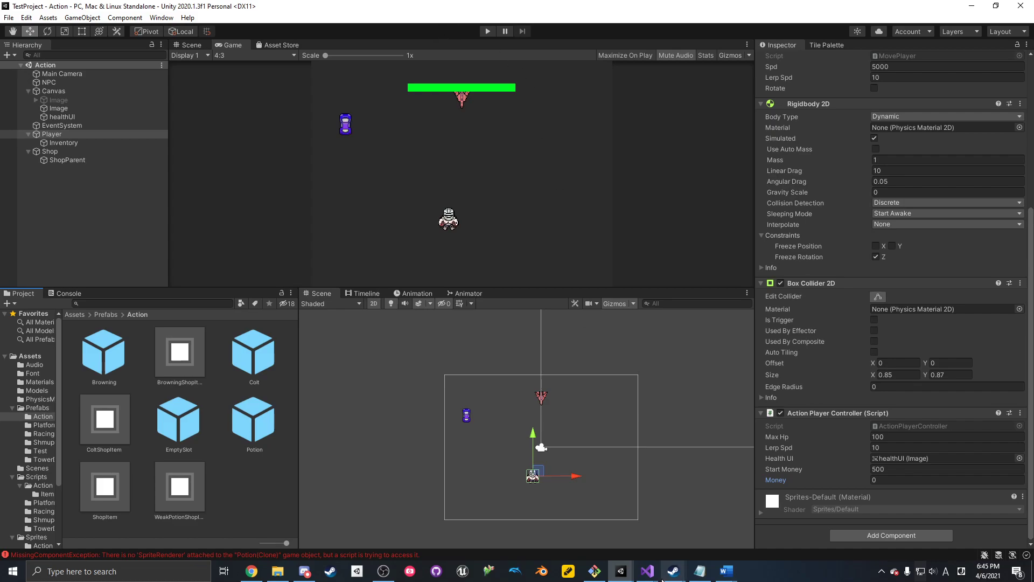
- Switch to the TestProject window in Visual Studio and examine how the Inventory script's AddItem method creates items and checks for duplicates
{"action": "mouse_move", "coordinate": [656, 575]}
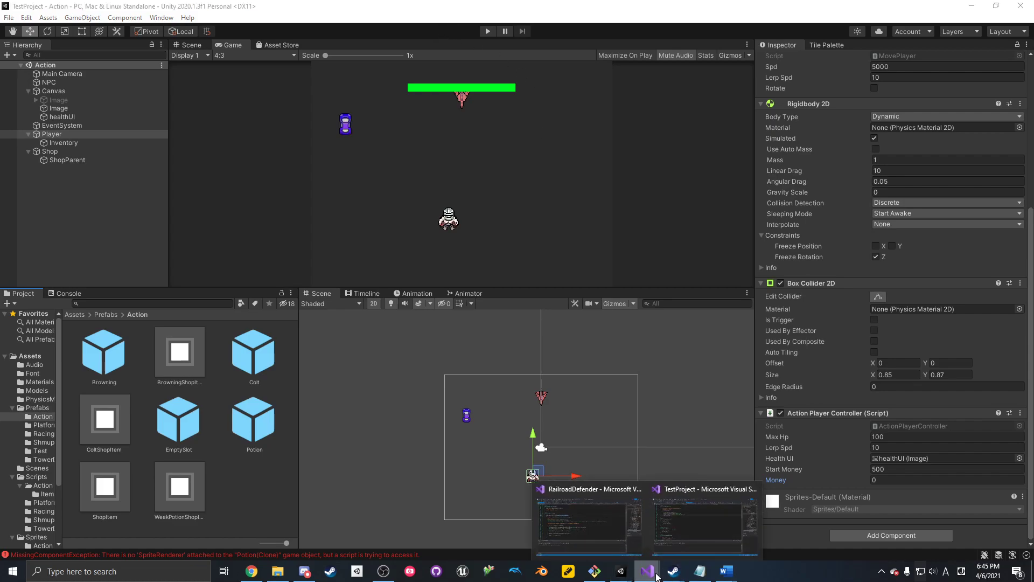
{"action": "left_click", "coordinate": [722, 511]}
{"action": "left_click", "coordinate": [368, 169]}
{"action": "left_click", "coordinate": [334, 152]}
{"action": "left_click", "coordinate": [334, 161]}
{"action": "left_click", "coordinate": [286, 142]}
{"action": "left_click", "coordinate": [258, 115]}
{"action": "left_click", "coordinate": [256, 106]}
{"action": "left_click", "coordinate": [268, 89]}
{"action": "left_click", "coordinate": [274, 97]}
{"action": "left_click", "coordinate": [277, 87]}
{"action": "left_click", "coordinate": [271, 80]}
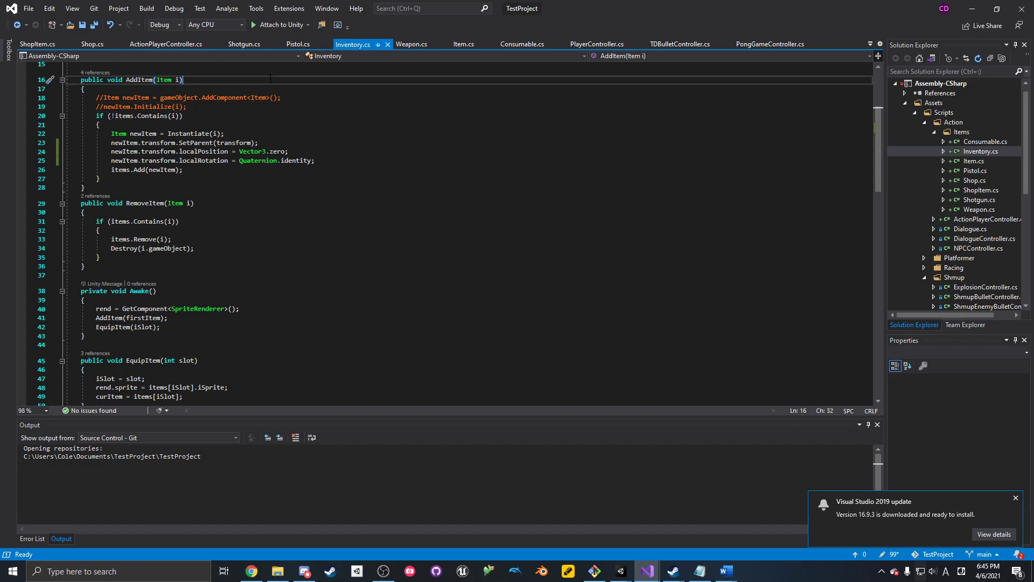
{"action": "triple_click", "coordinate": [296, 136]}
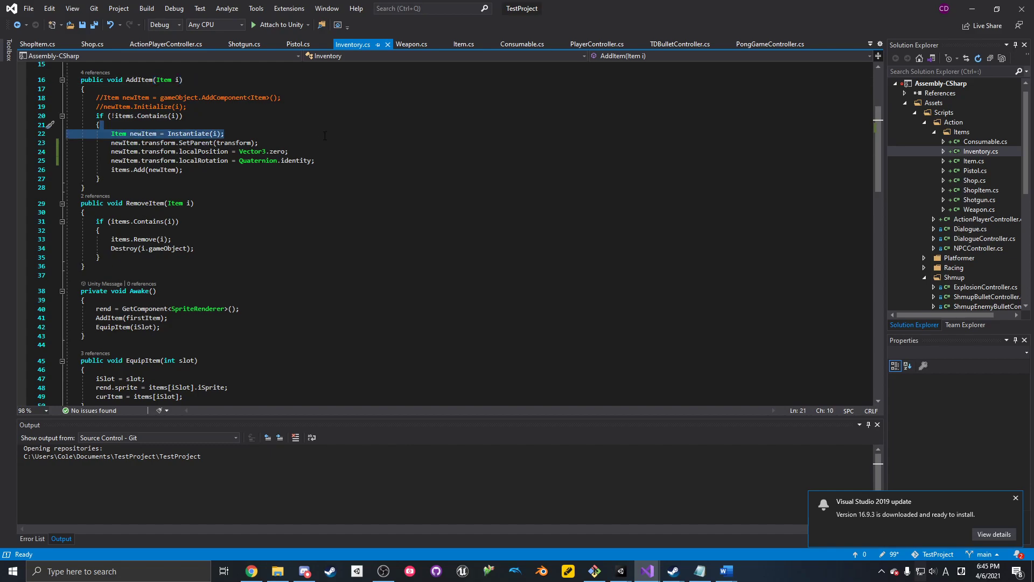
{"action": "left_click", "coordinate": [325, 135]}
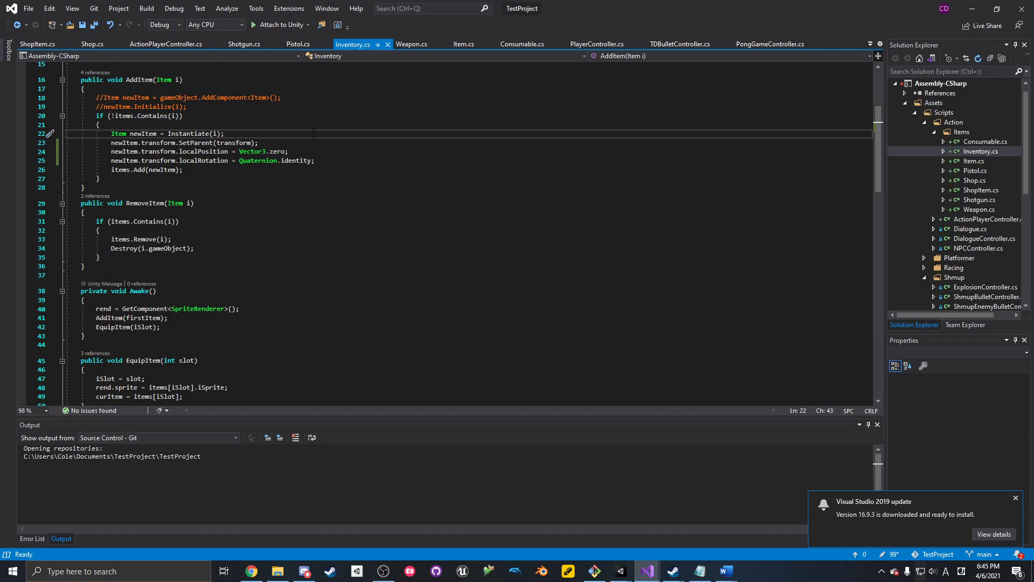
{"action": "left_click", "coordinate": [168, 116]}
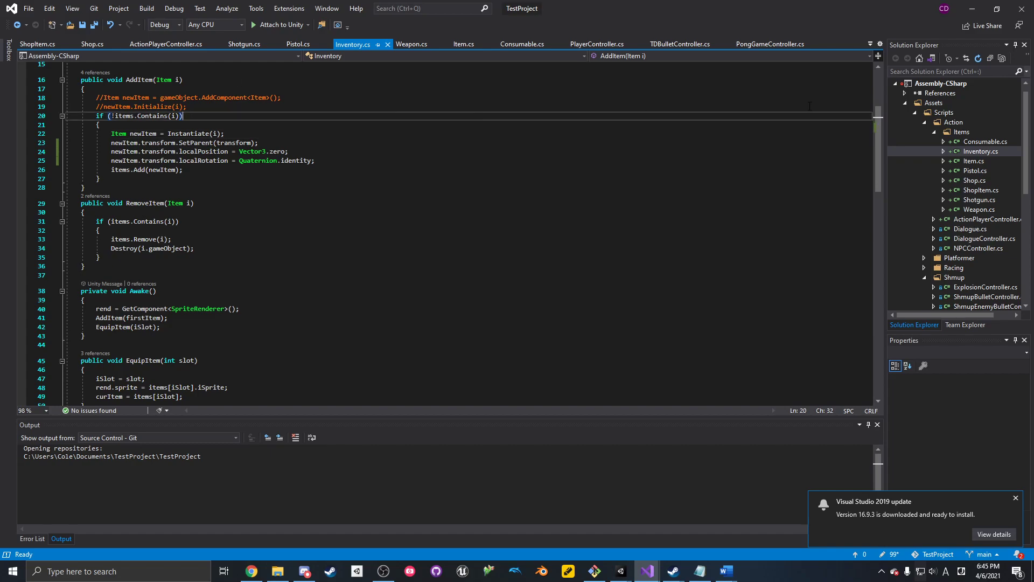
- Open the ShopItem script and examine its Awake and BuyItem methods
{"action": "left_click", "coordinate": [986, 151]}
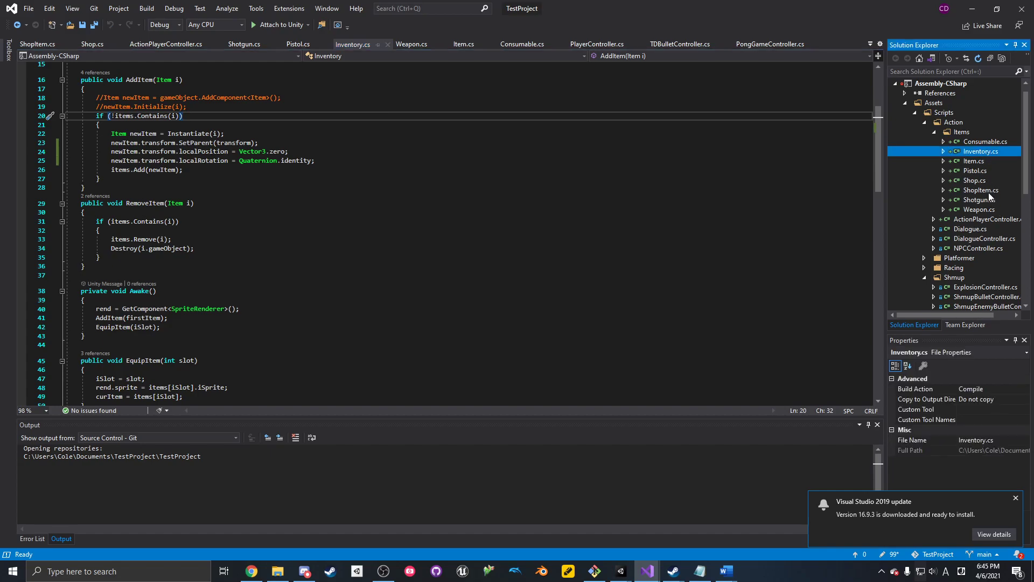
{"action": "double_click", "coordinate": [988, 191]}
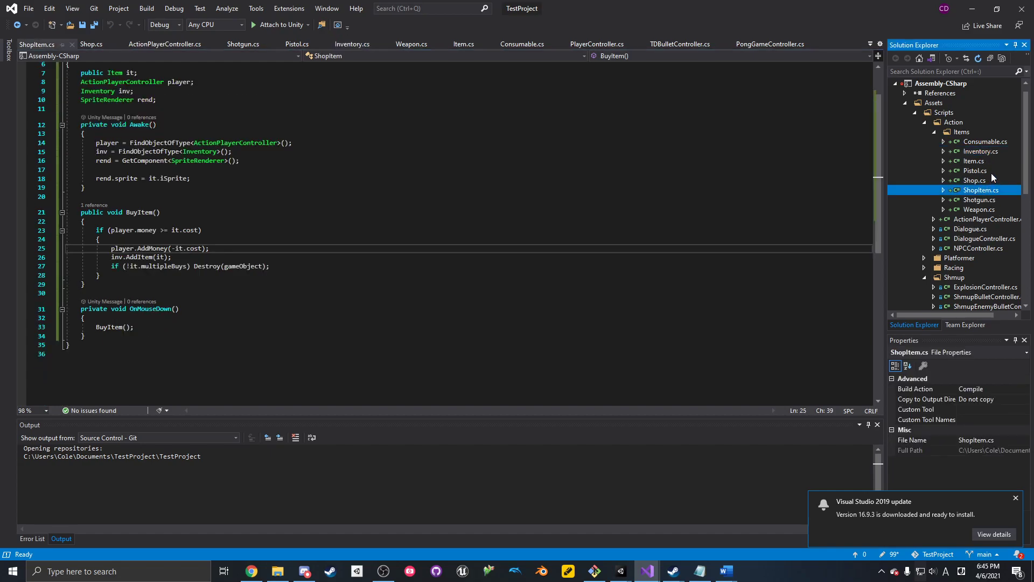
{"action": "left_click", "coordinate": [331, 142]}
{"action": "left_click", "coordinate": [307, 161]}
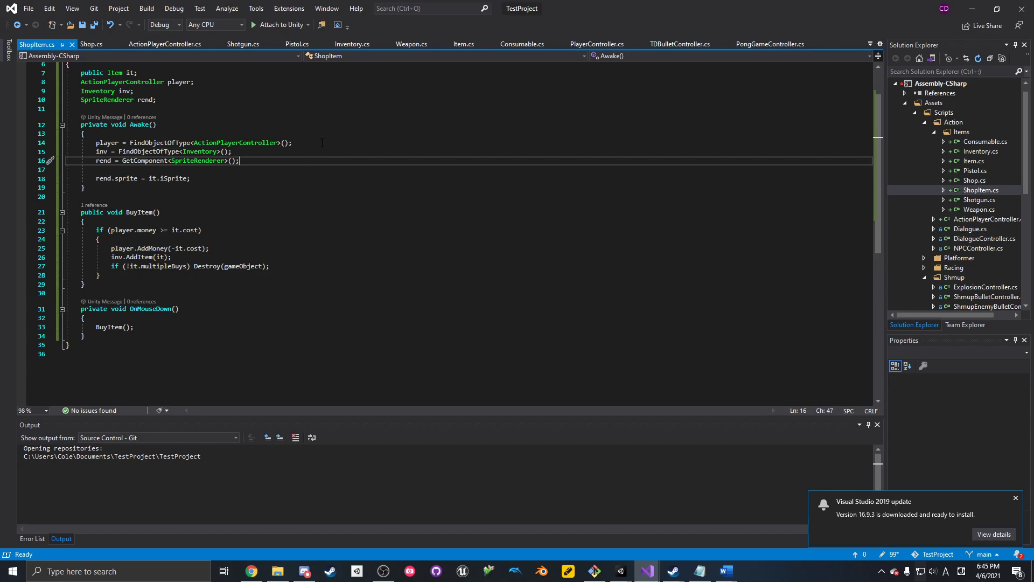
{"action": "left_click", "coordinate": [252, 223]}
{"action": "left_click", "coordinate": [344, 161]}
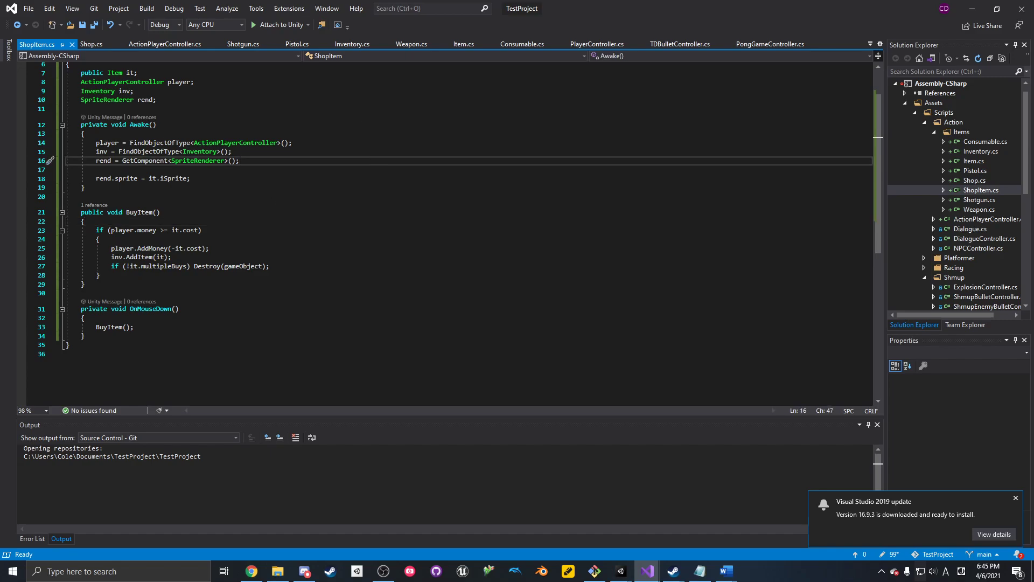